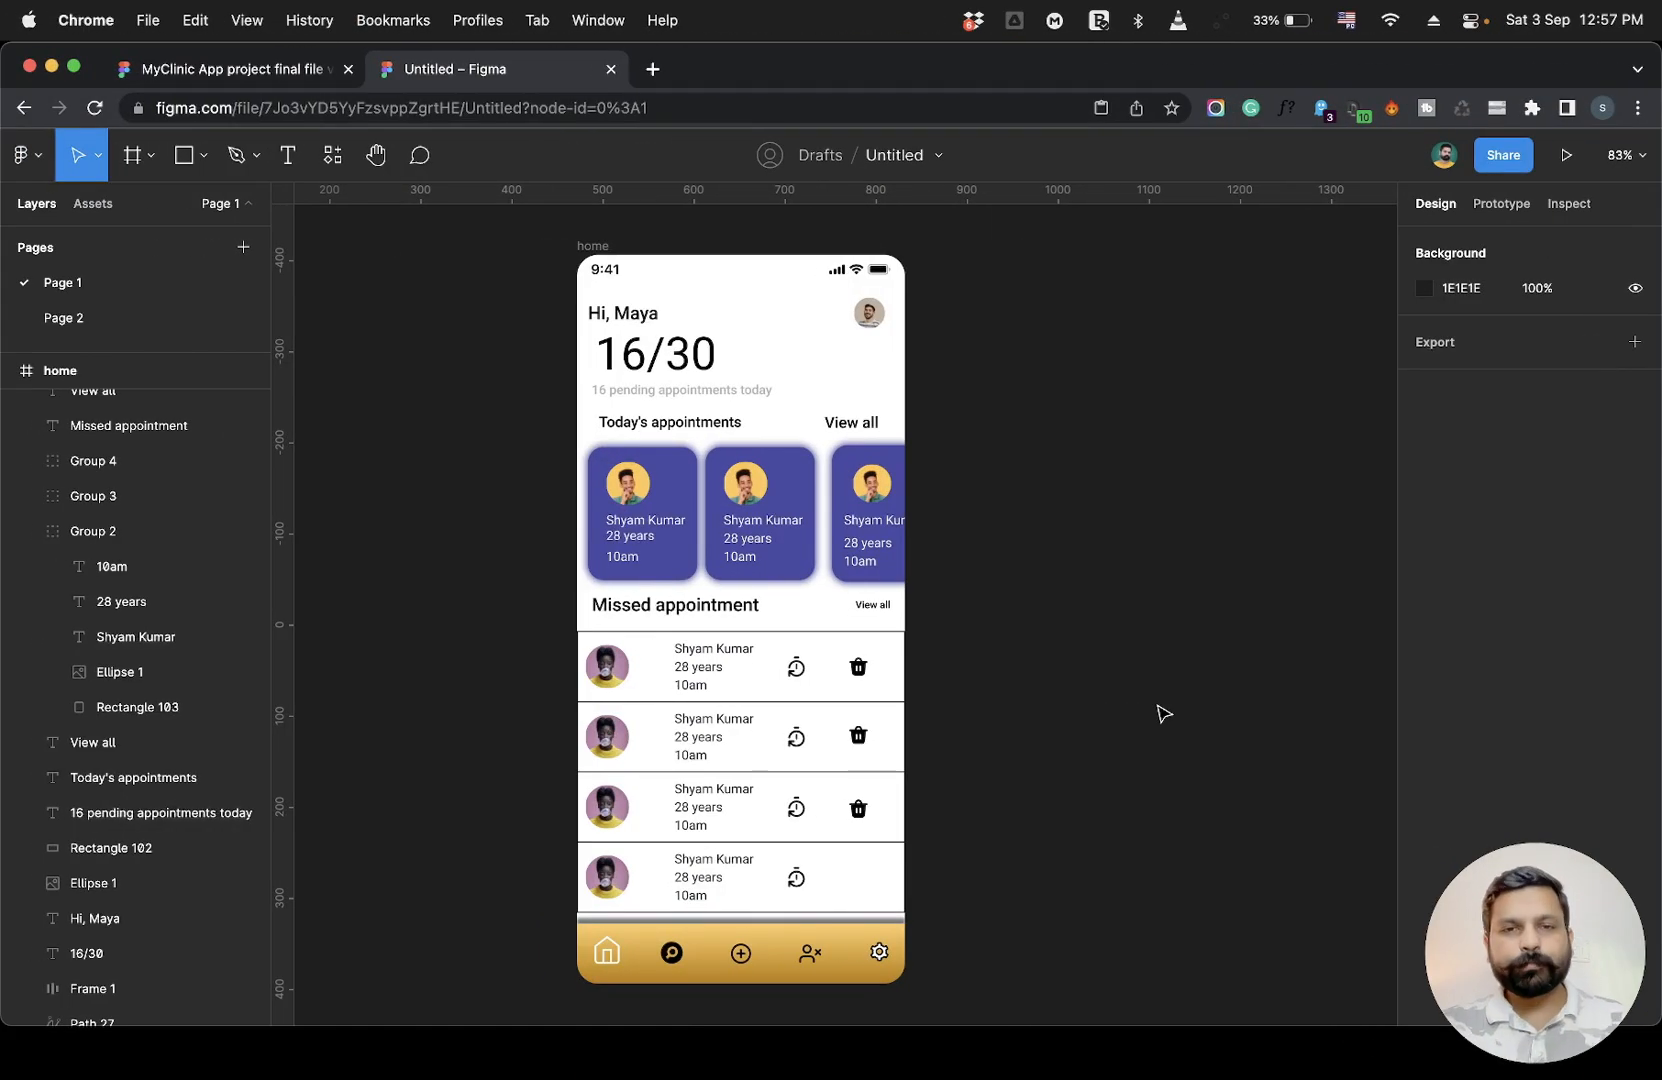
pyautogui.hscroll(1, 1163, 713)
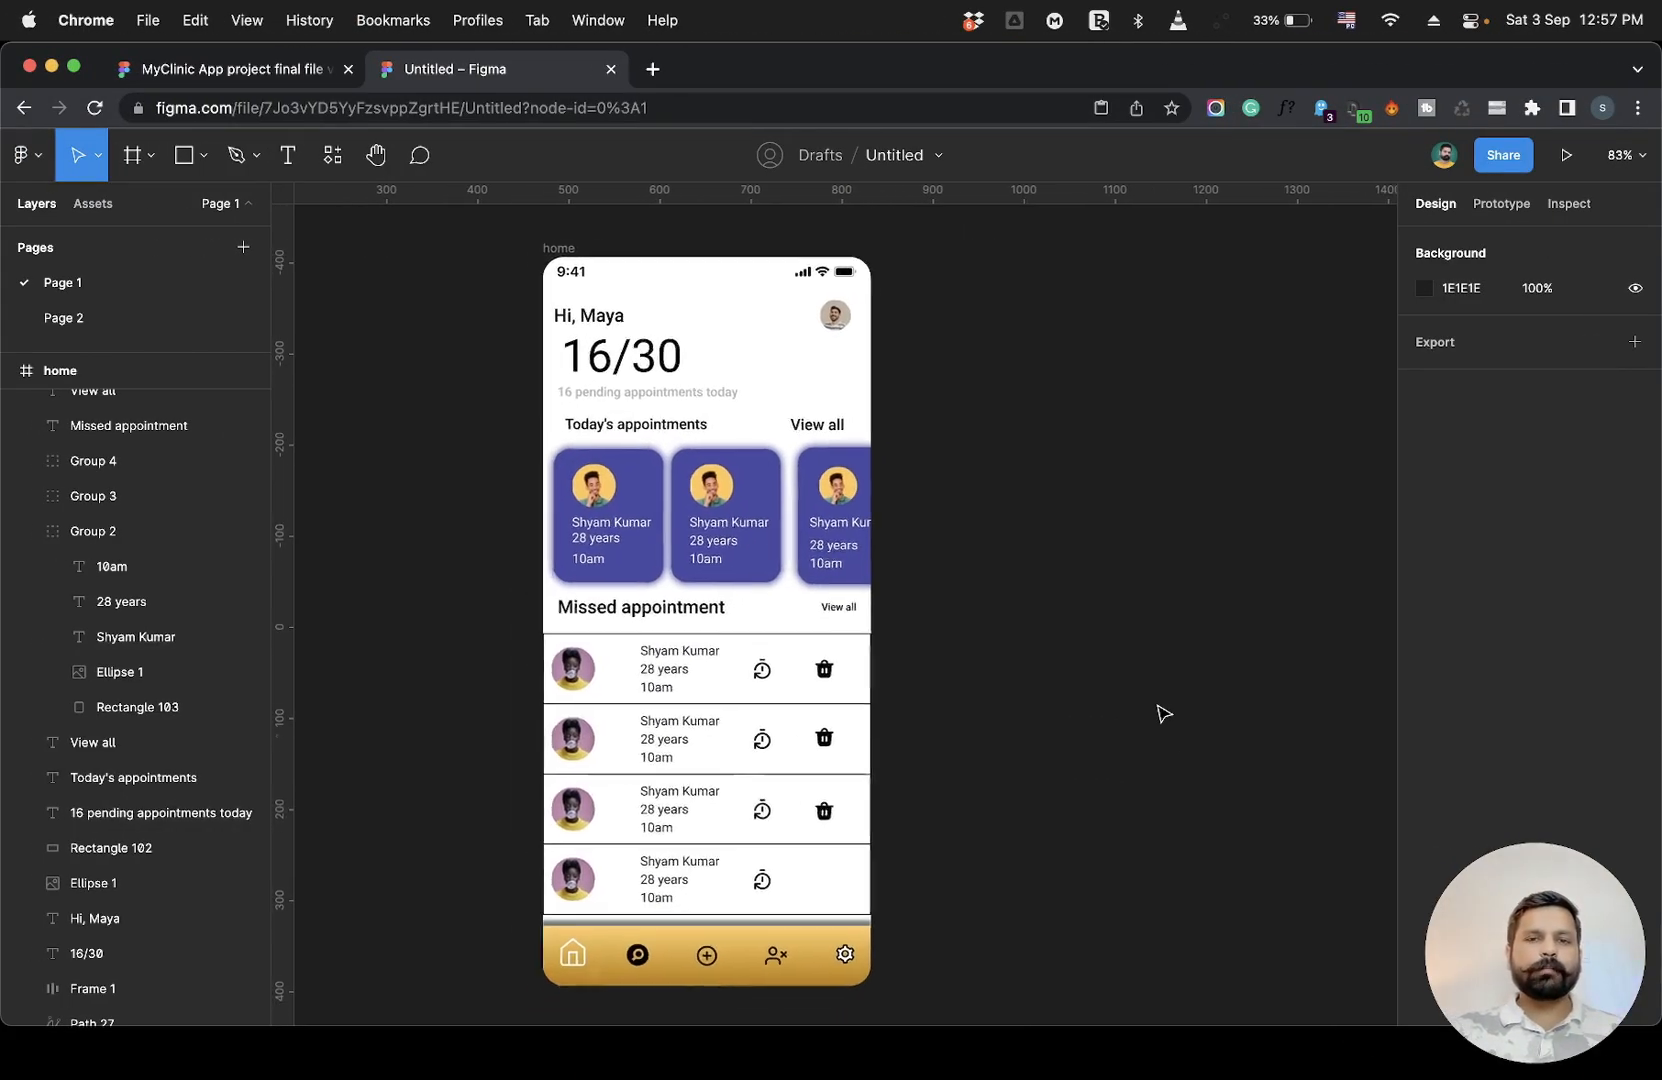
pyautogui.hscroll(-2, 1163, 713)
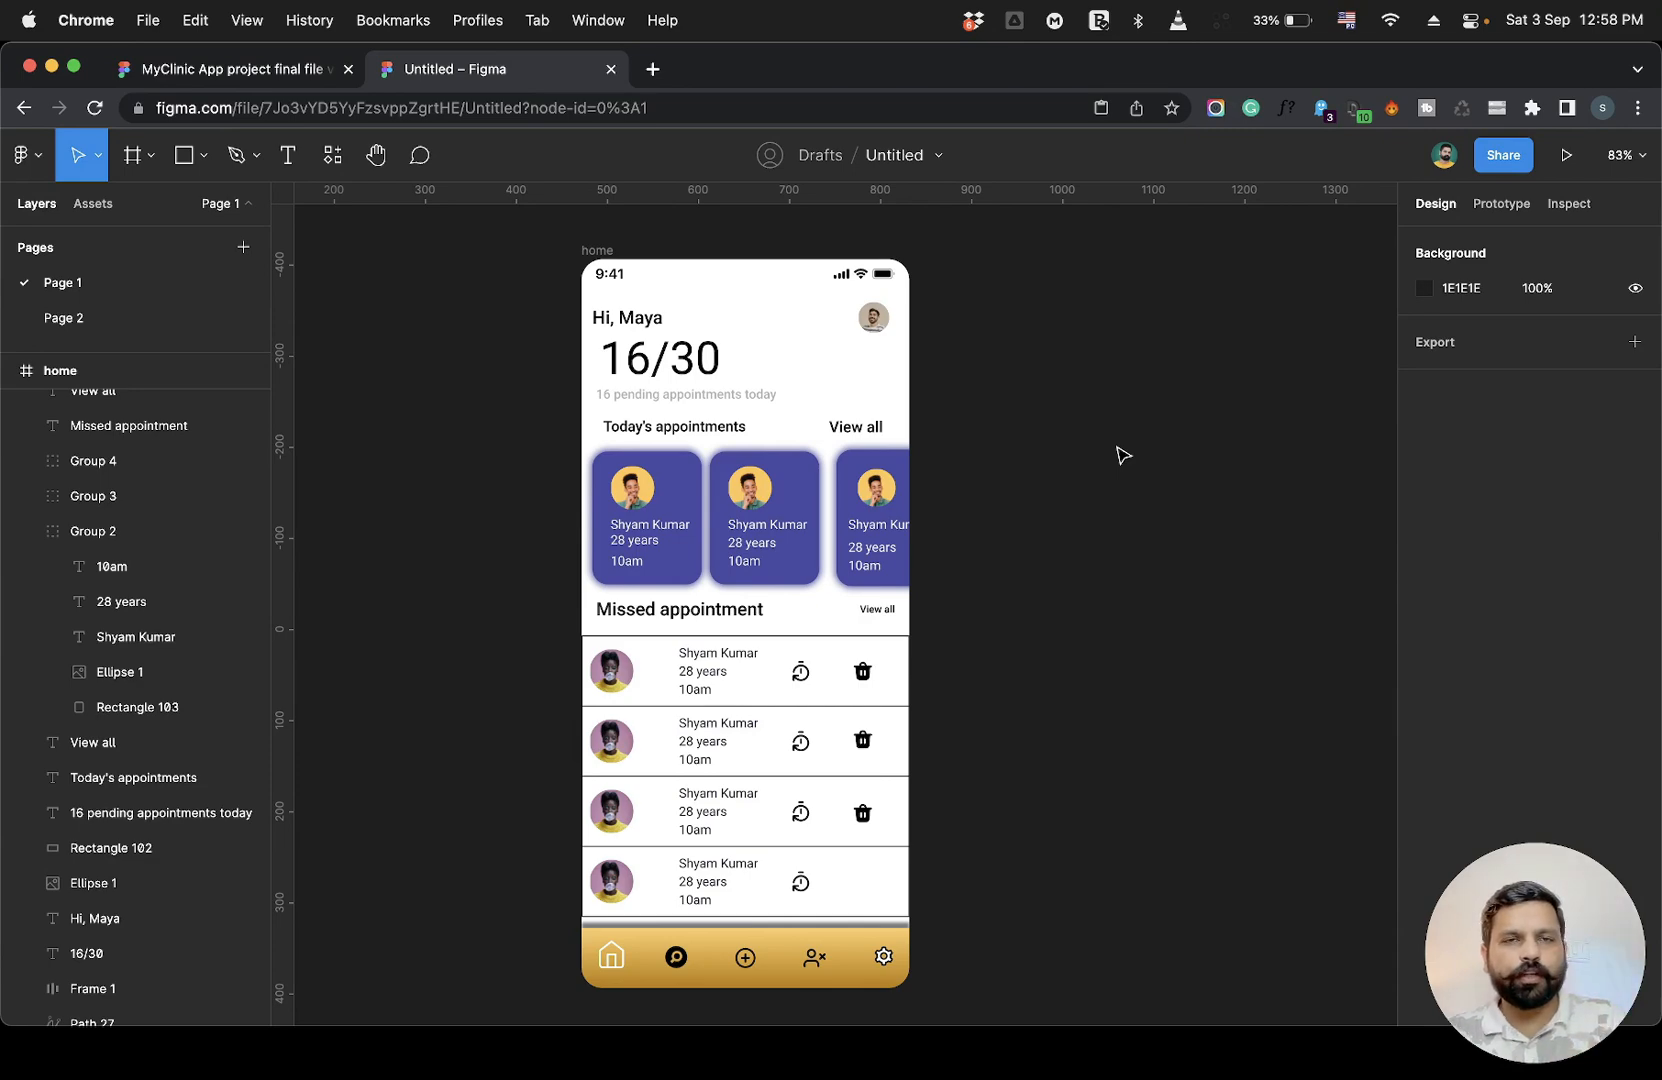
# Open a new browser tab and search Dribbble for "doctors app".
pyautogui.click(652, 69)
pyautogui.moveTo(660, 184)
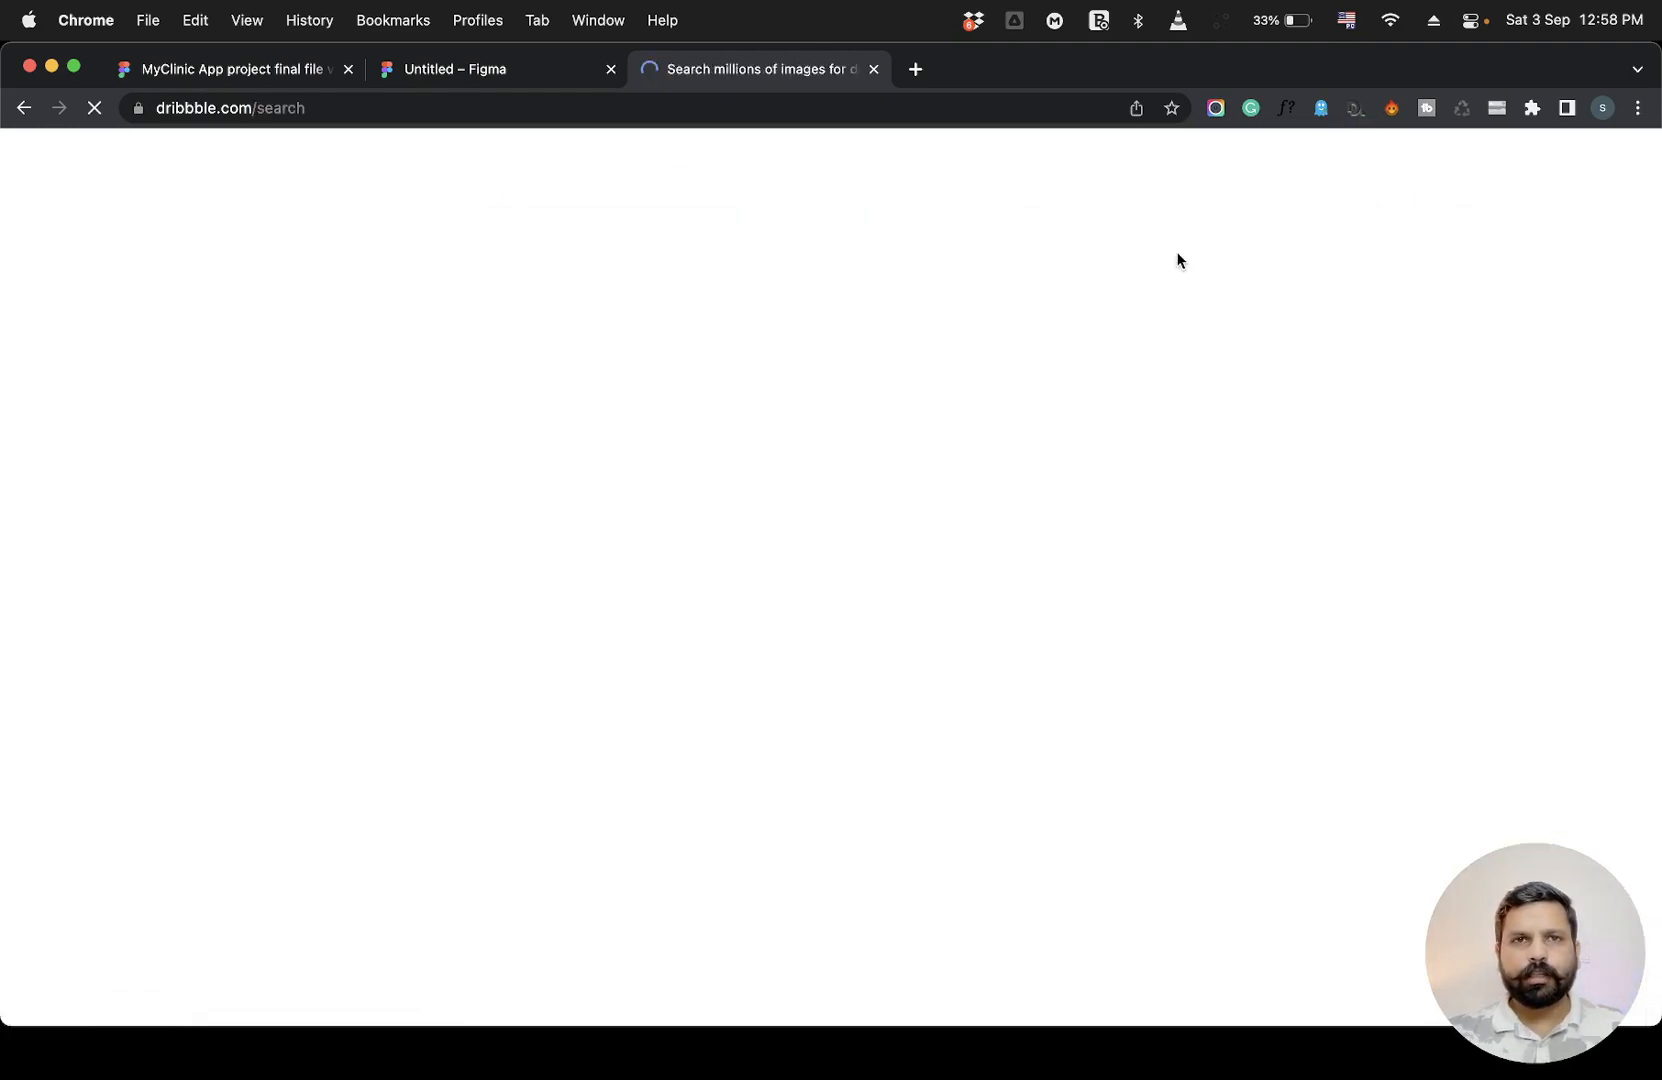
pyautogui.write('app')
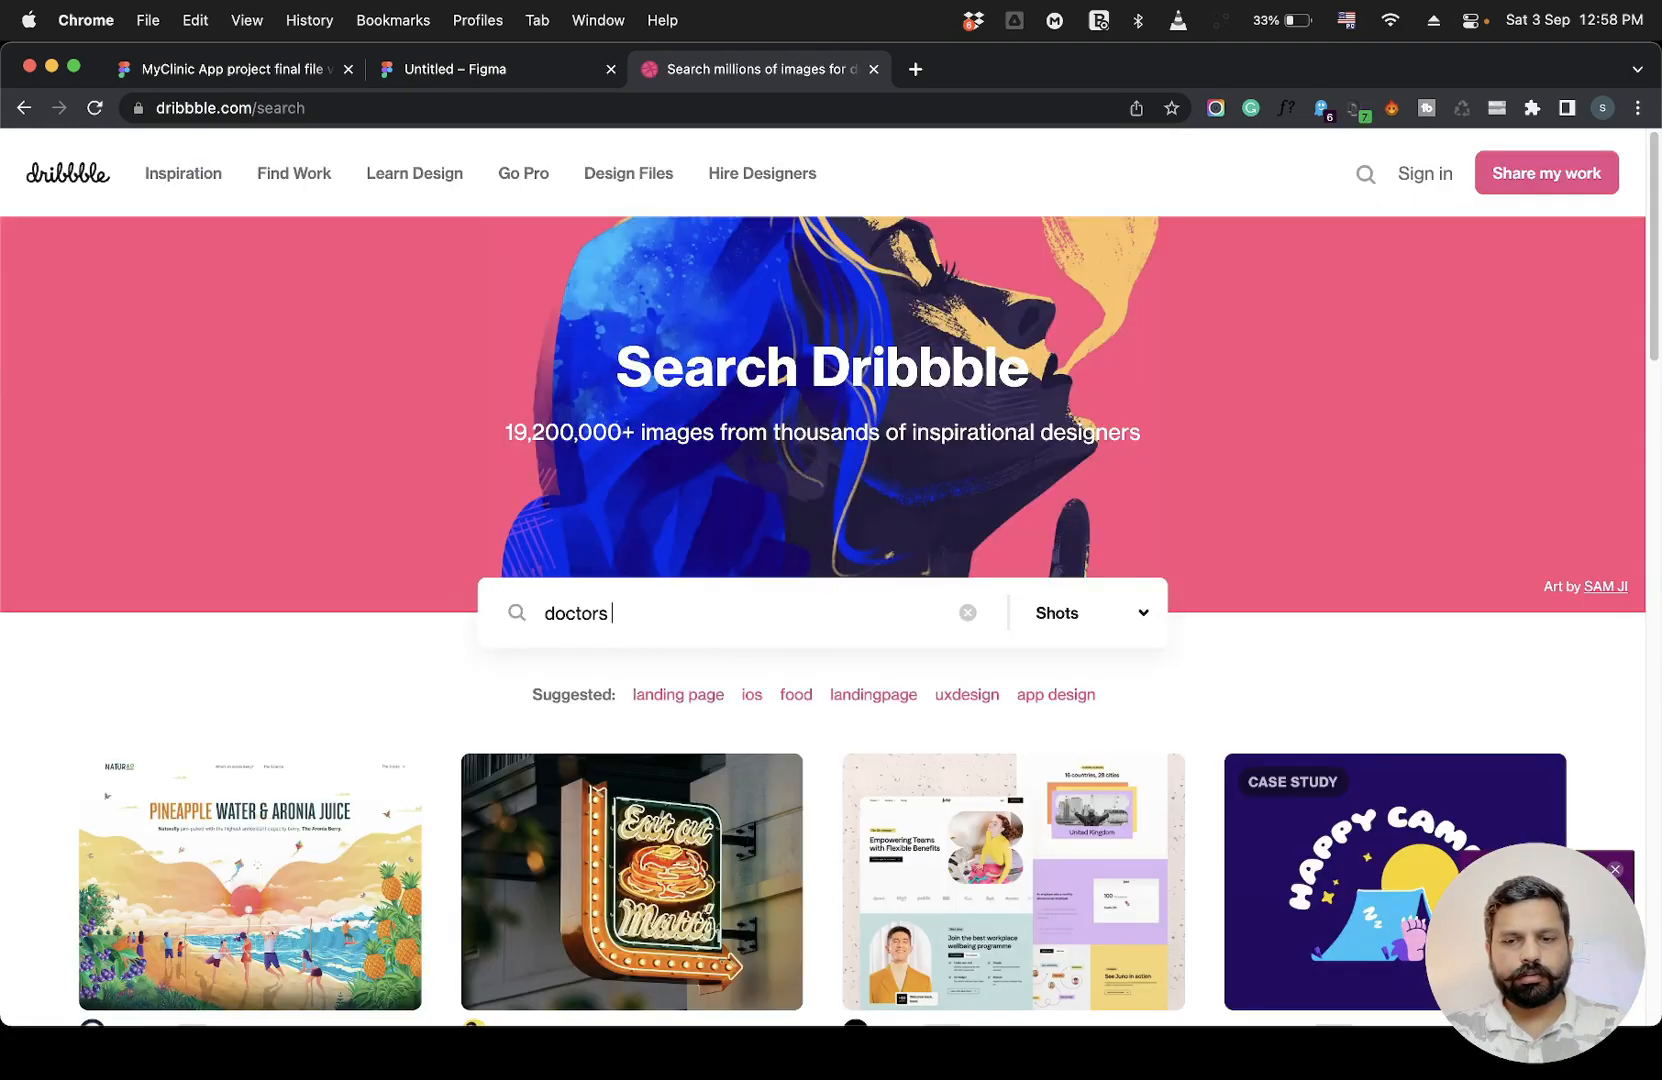
pyautogui.press('Return')
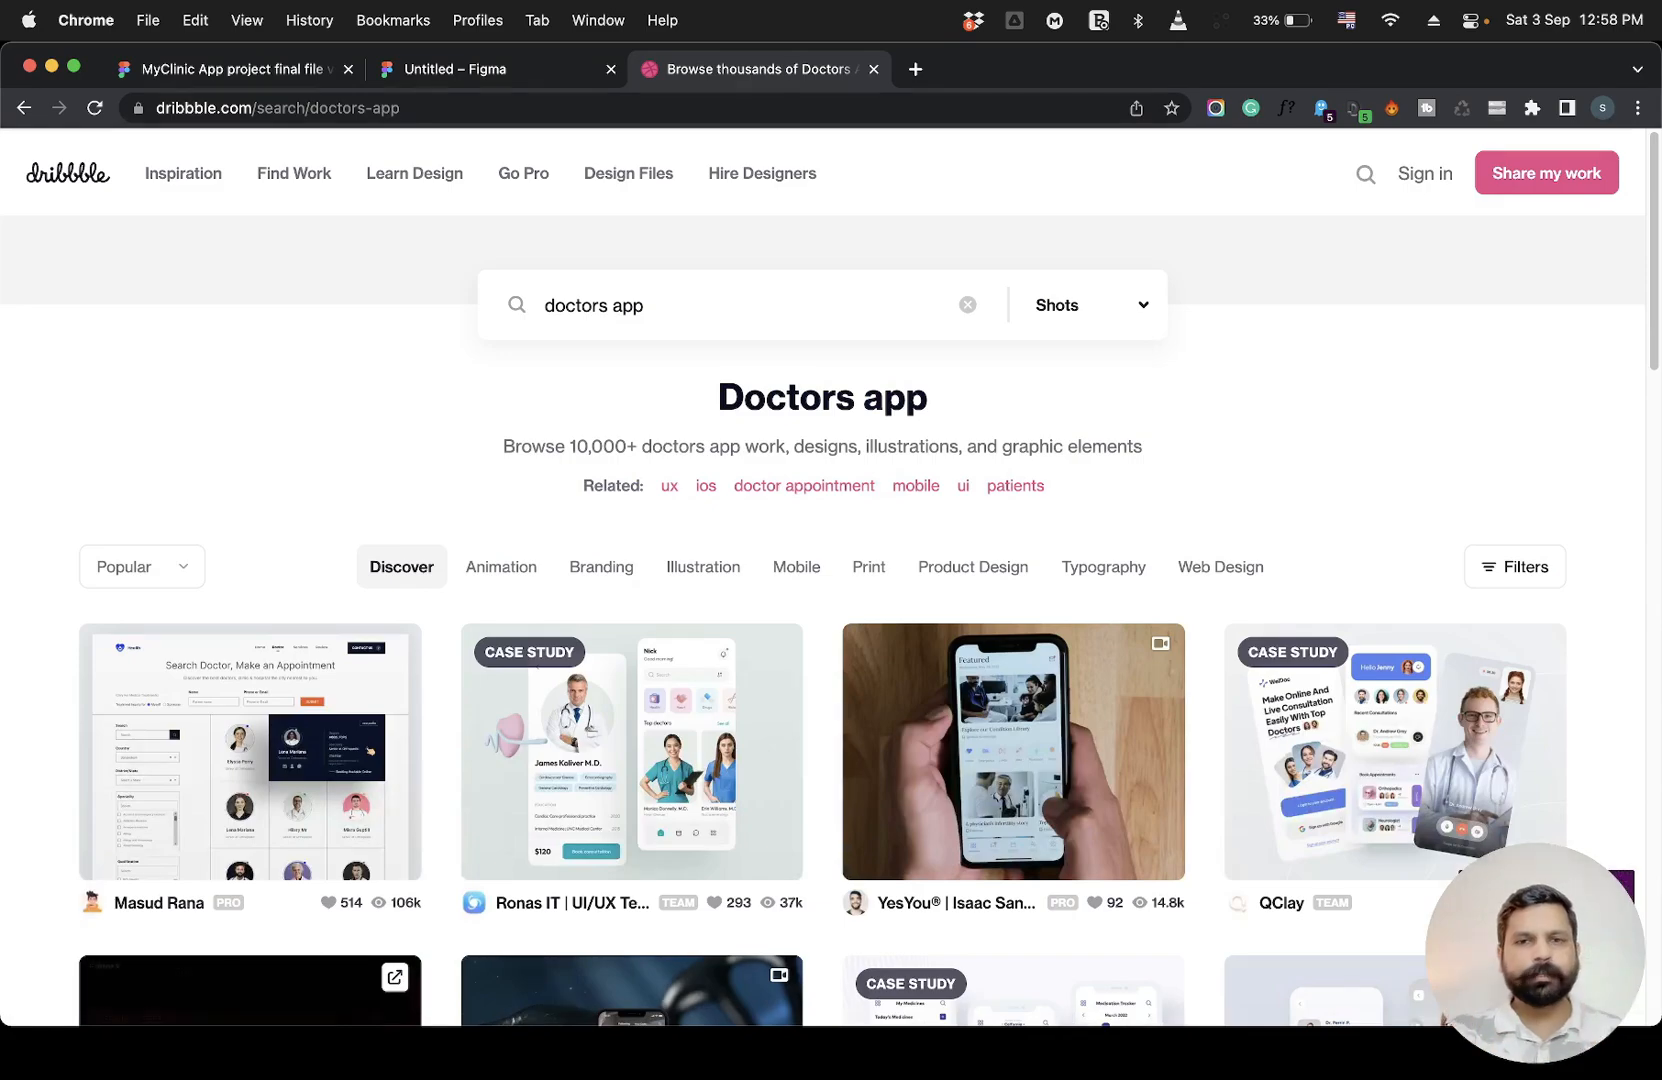
# Browse the doctors app search results for design inspiration.
pyautogui.scroll(-20, 830, 577)
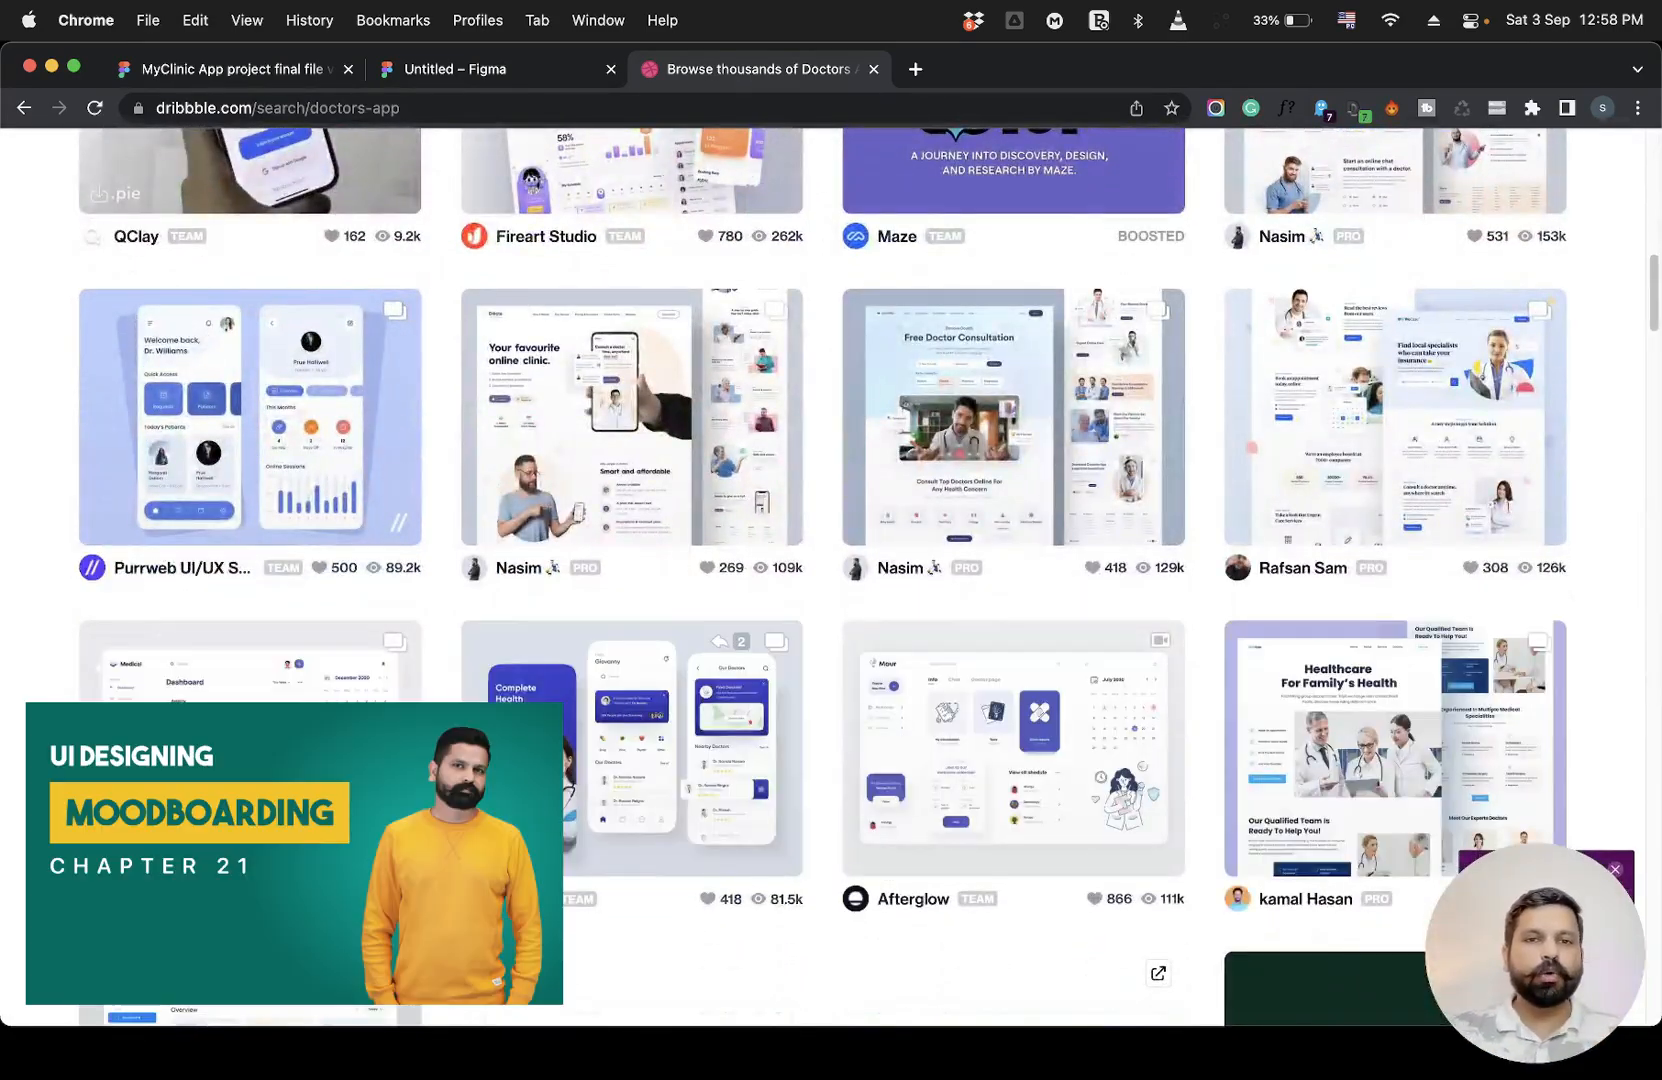
pyautogui.scroll(-11, 978, 655)
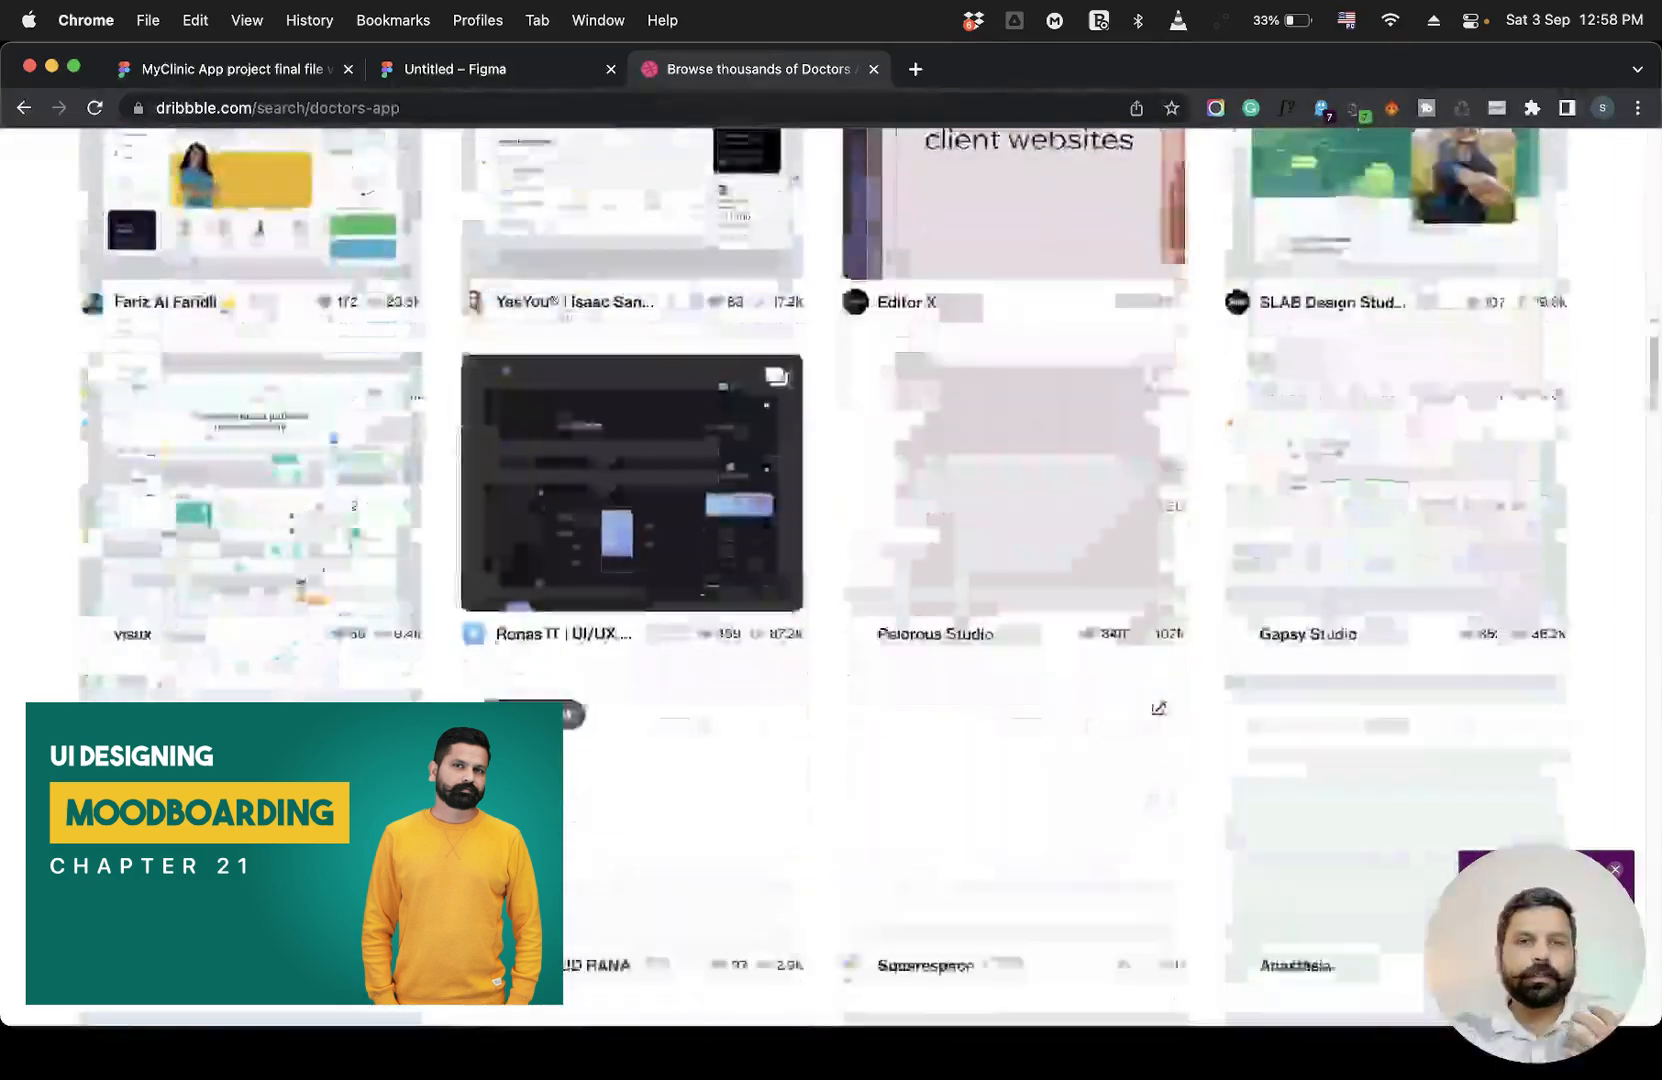
pyautogui.scroll(16, 978, 655)
pyautogui.scroll(8, 975, 650)
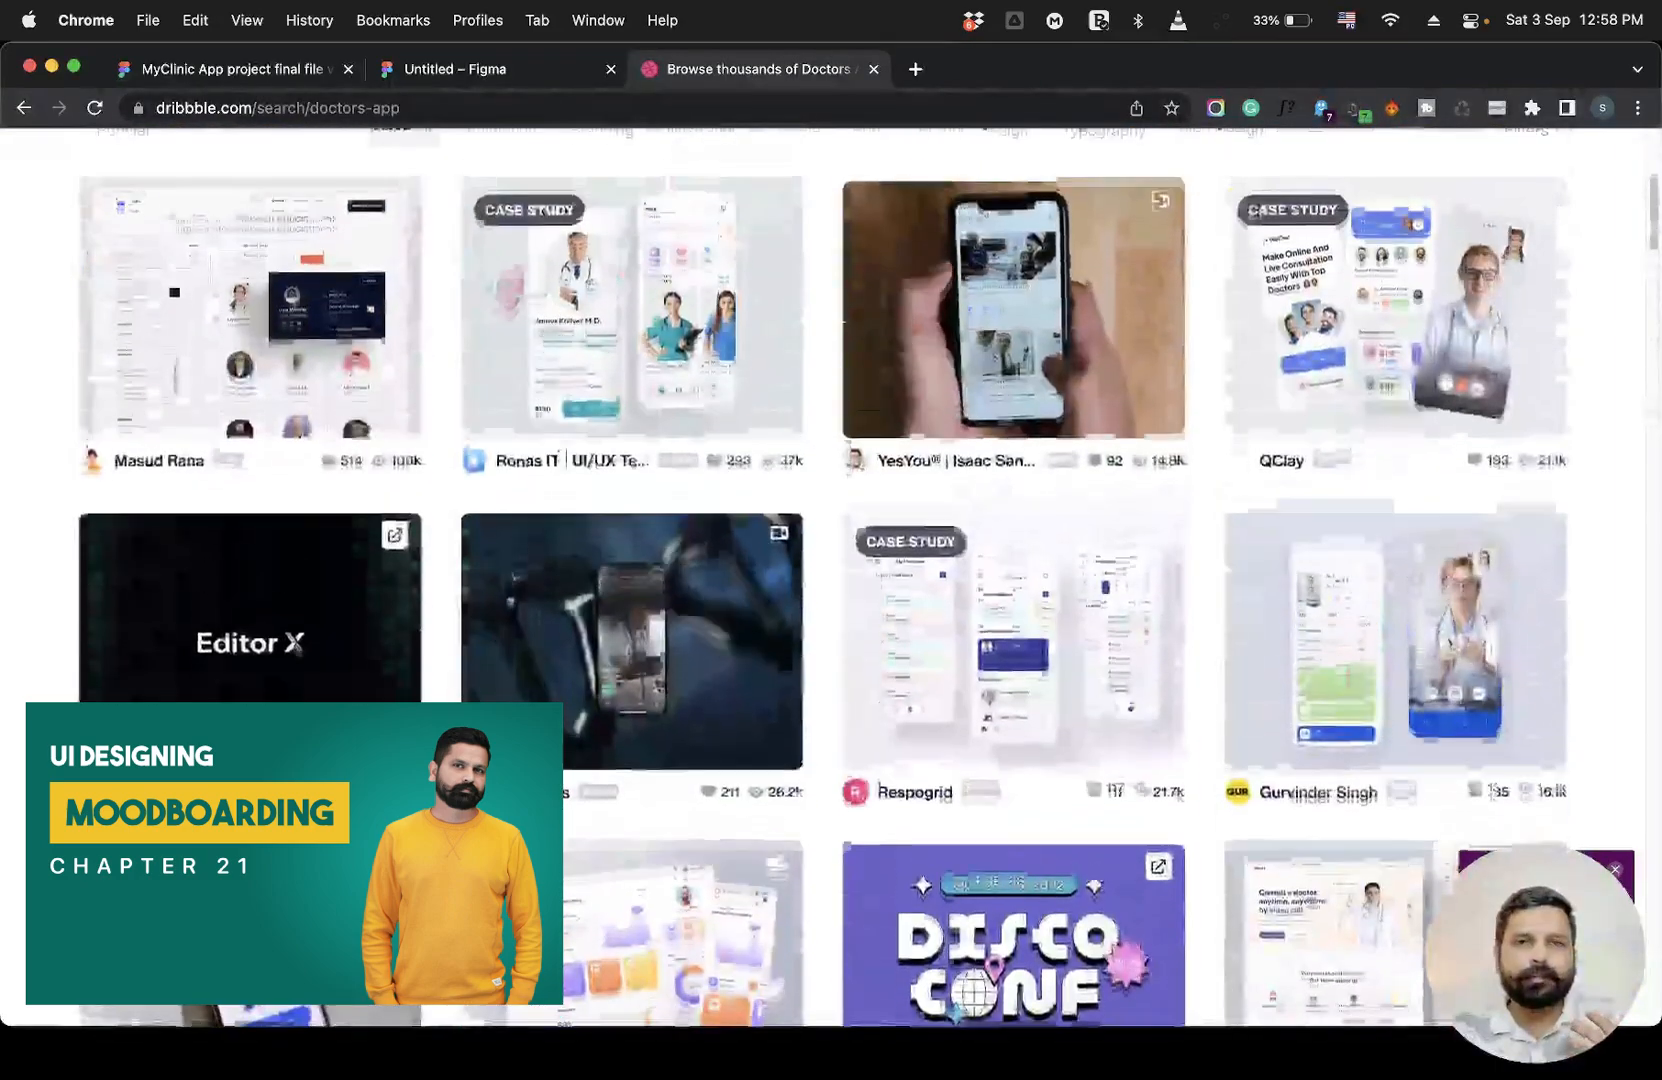
pyautogui.scroll(-8, 972, 656)
pyautogui.scroll(-9, 970, 660)
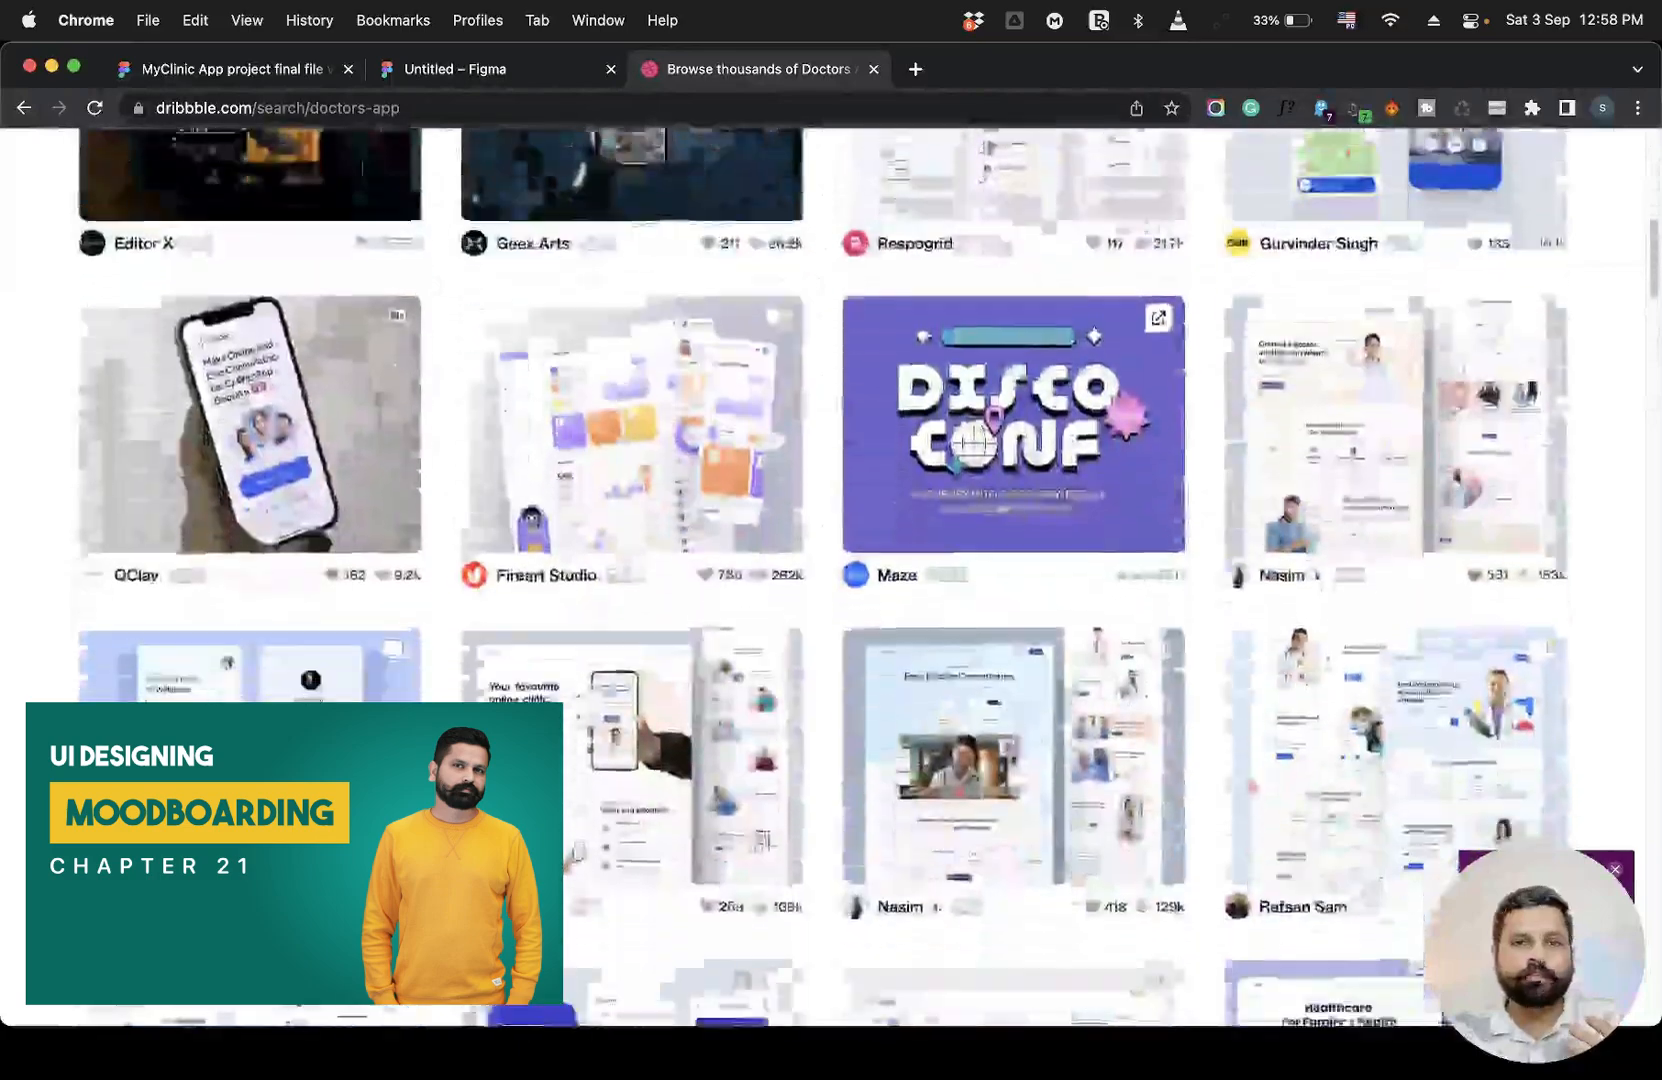
pyautogui.scroll(2, 830, 580)
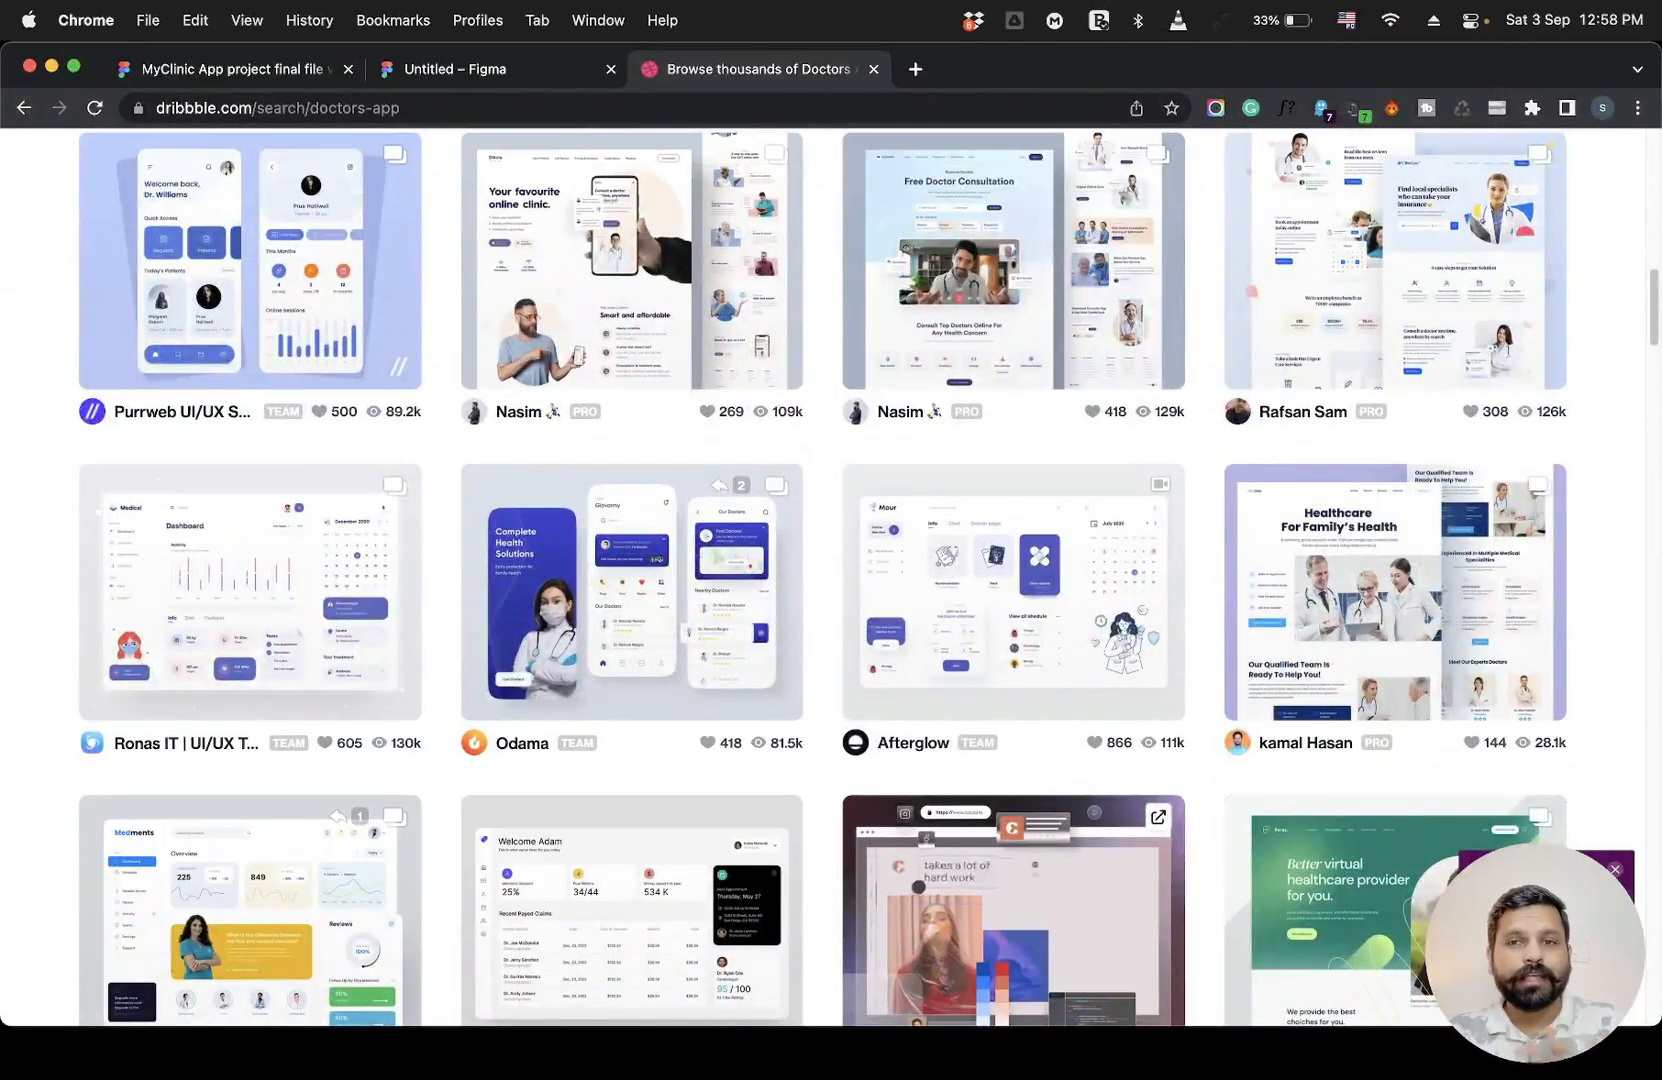
pyautogui.scroll(-12, 331, 612)
pyautogui.scroll(3, 331, 612)
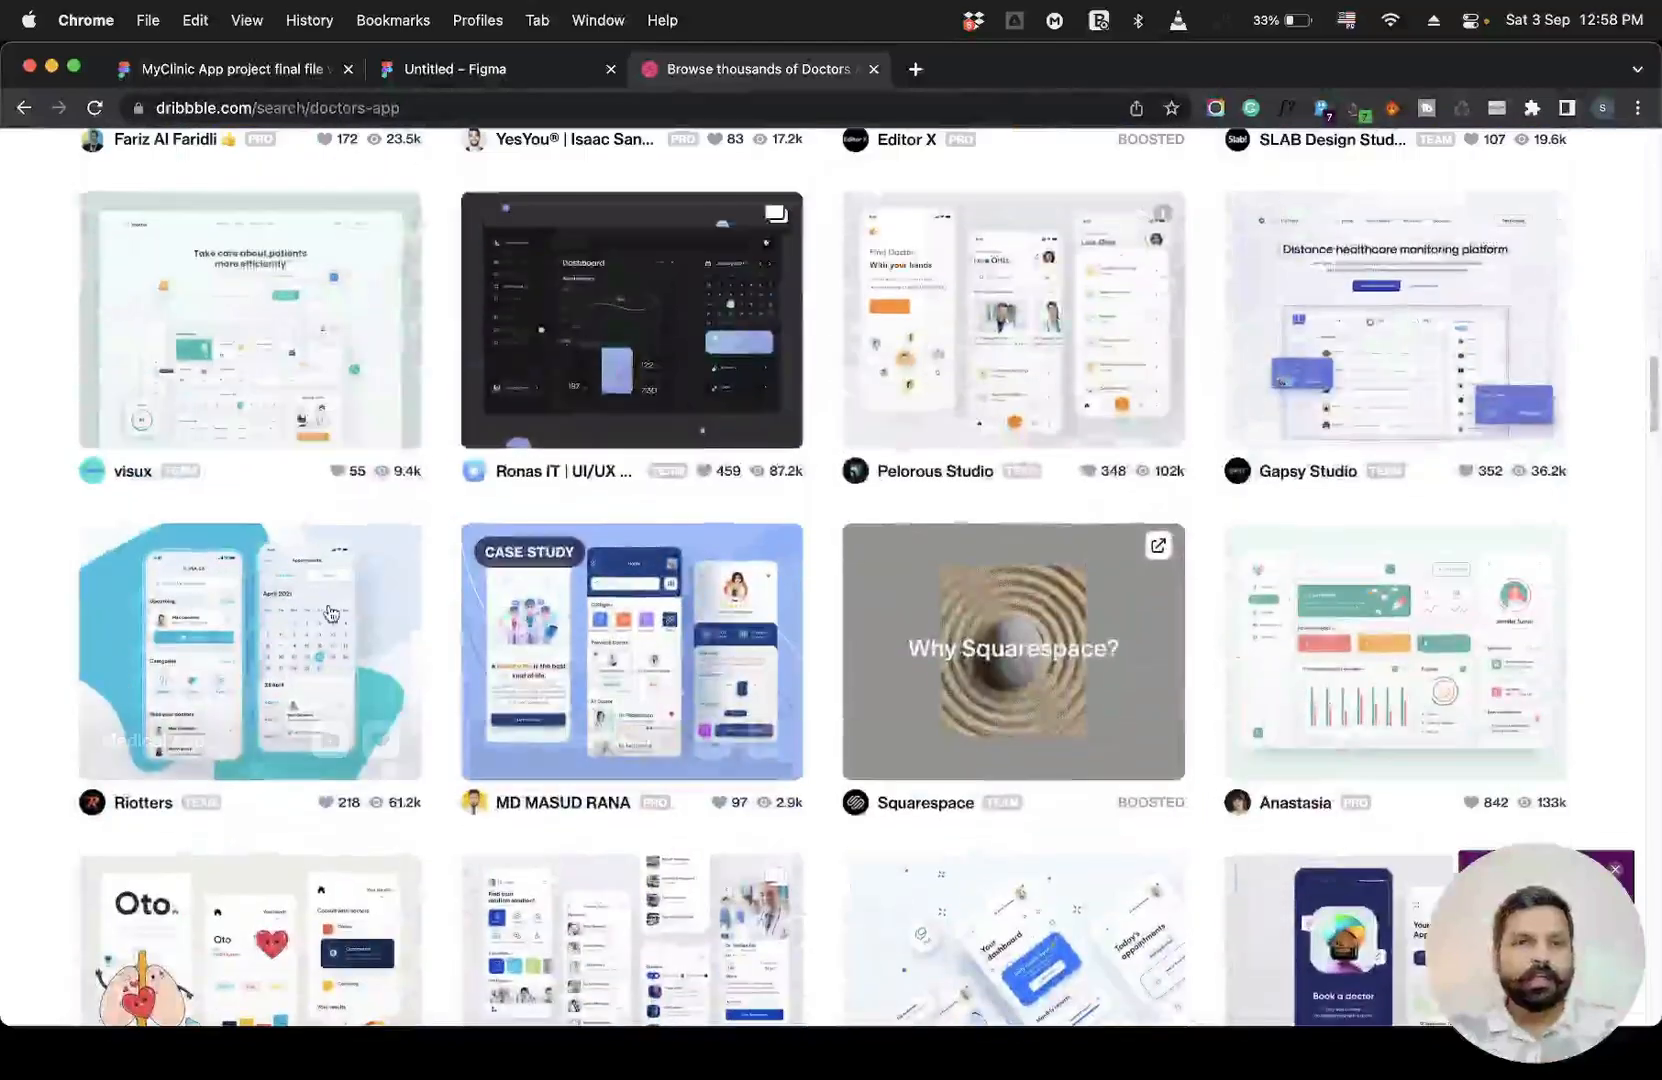
pyautogui.scroll(-8, 693, 703)
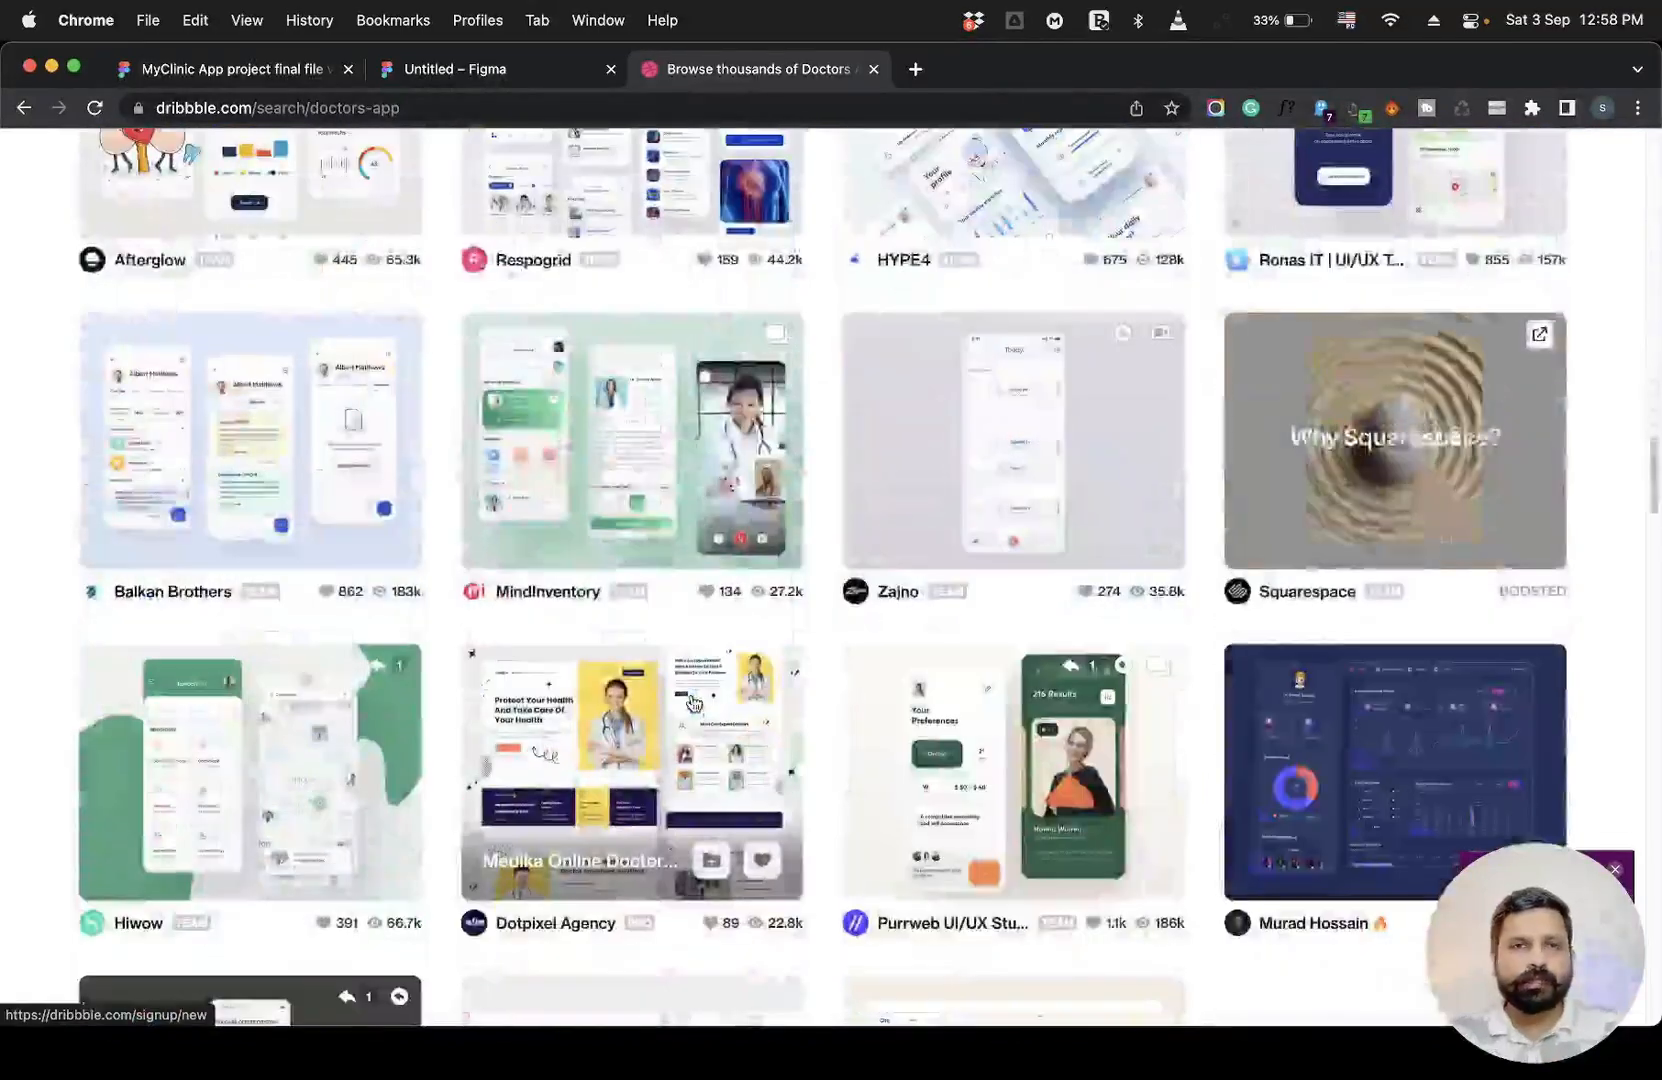
pyautogui.scroll(-12, 547, 435)
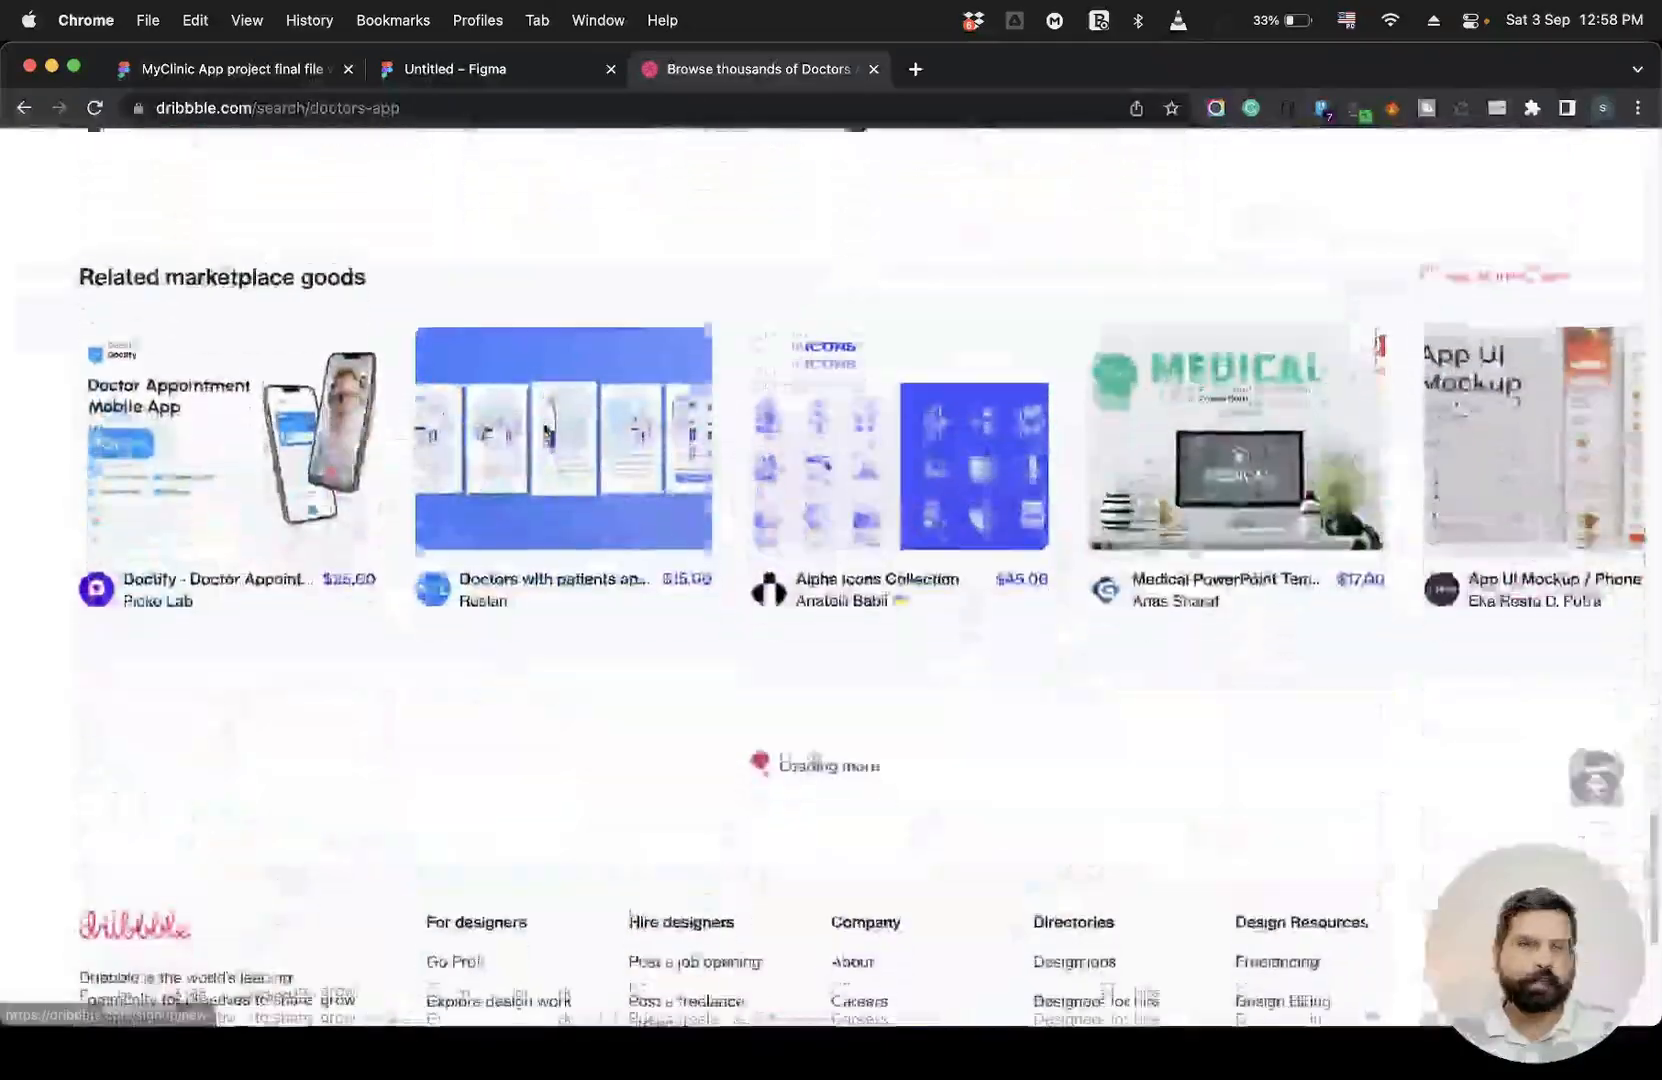
pyautogui.scroll(-15, 547, 435)
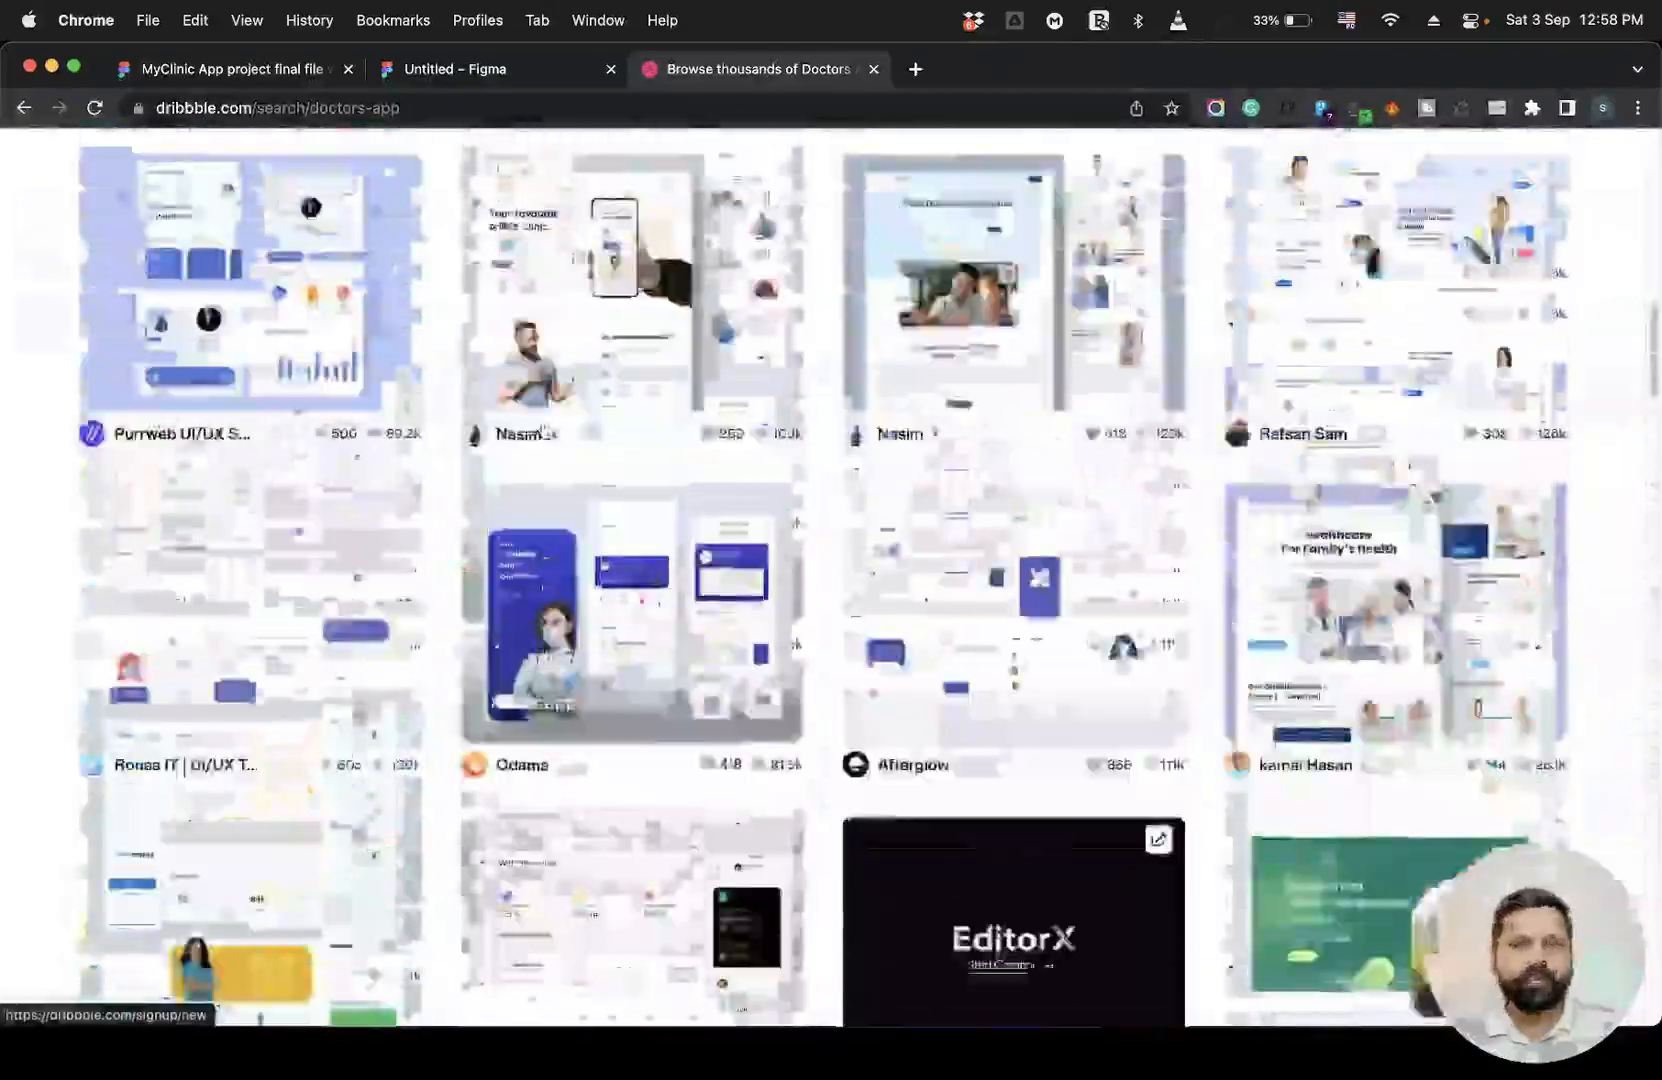
pyautogui.scroll(20, 545, 432)
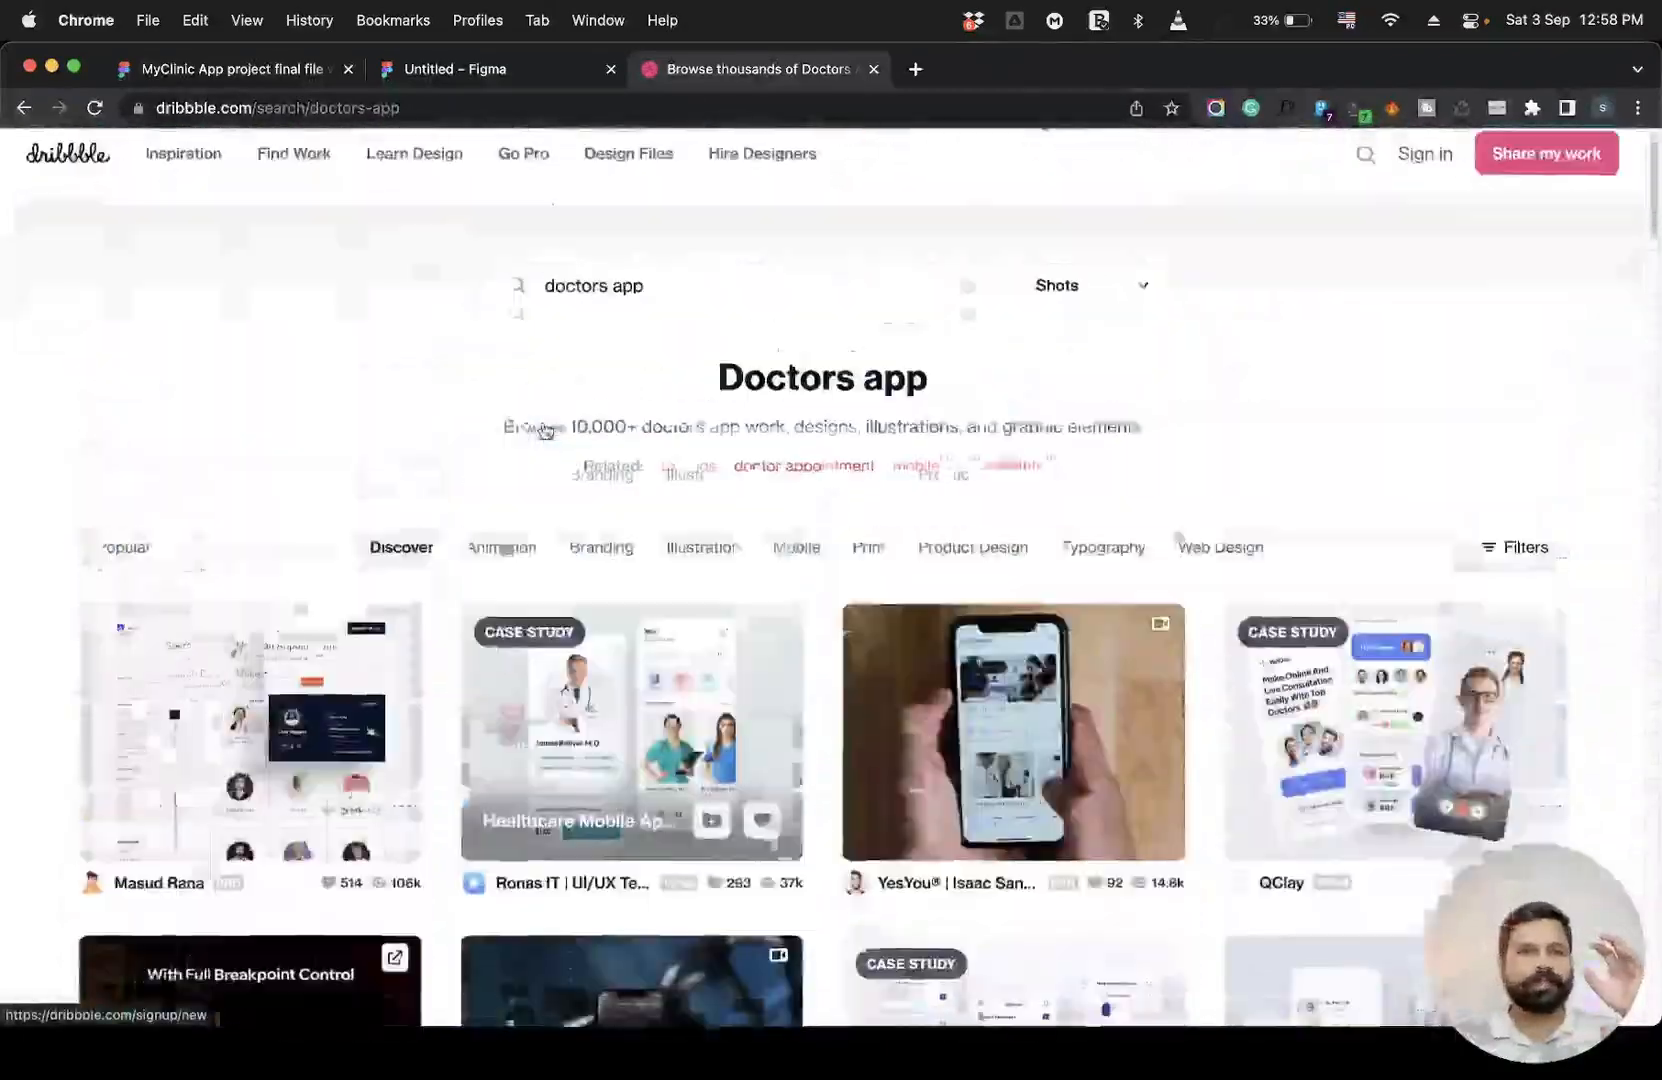
pyautogui.scroll(-8, 545, 432)
pyautogui.scroll(-3, 545, 431)
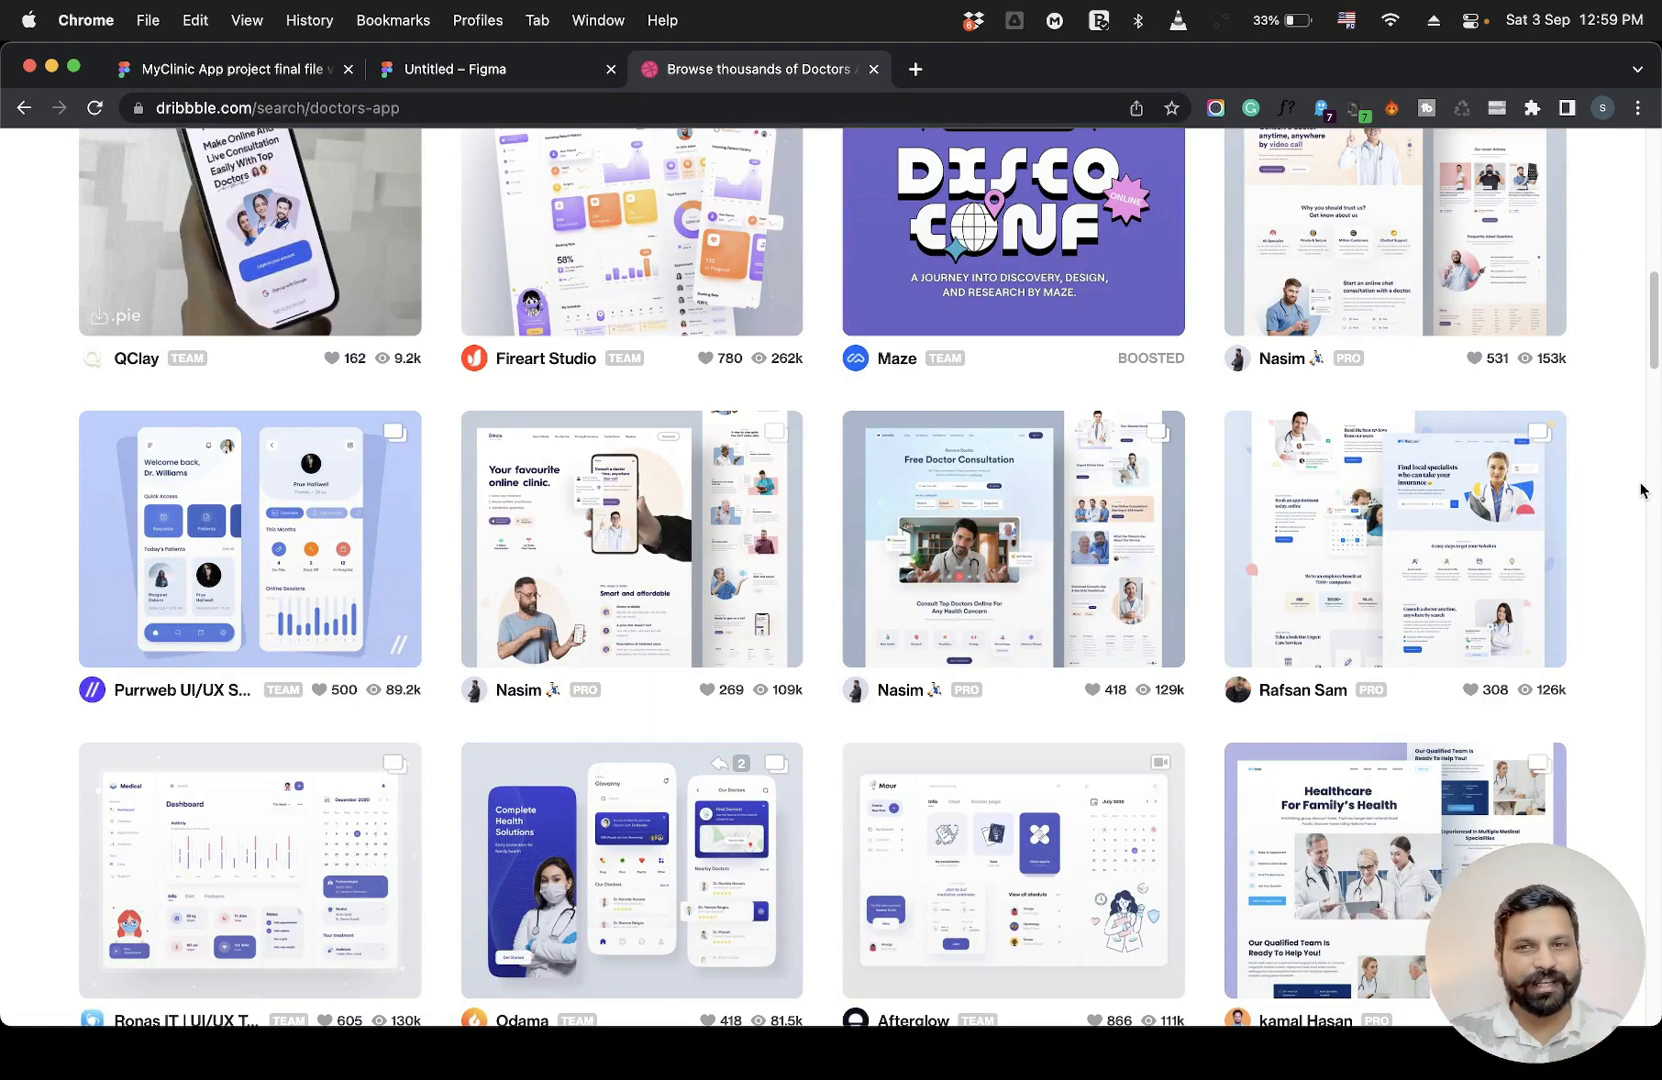
# Switch to the MyClinic App project final file and examine the moodboard page's reference images and colours.
pyautogui.click(517, 80)
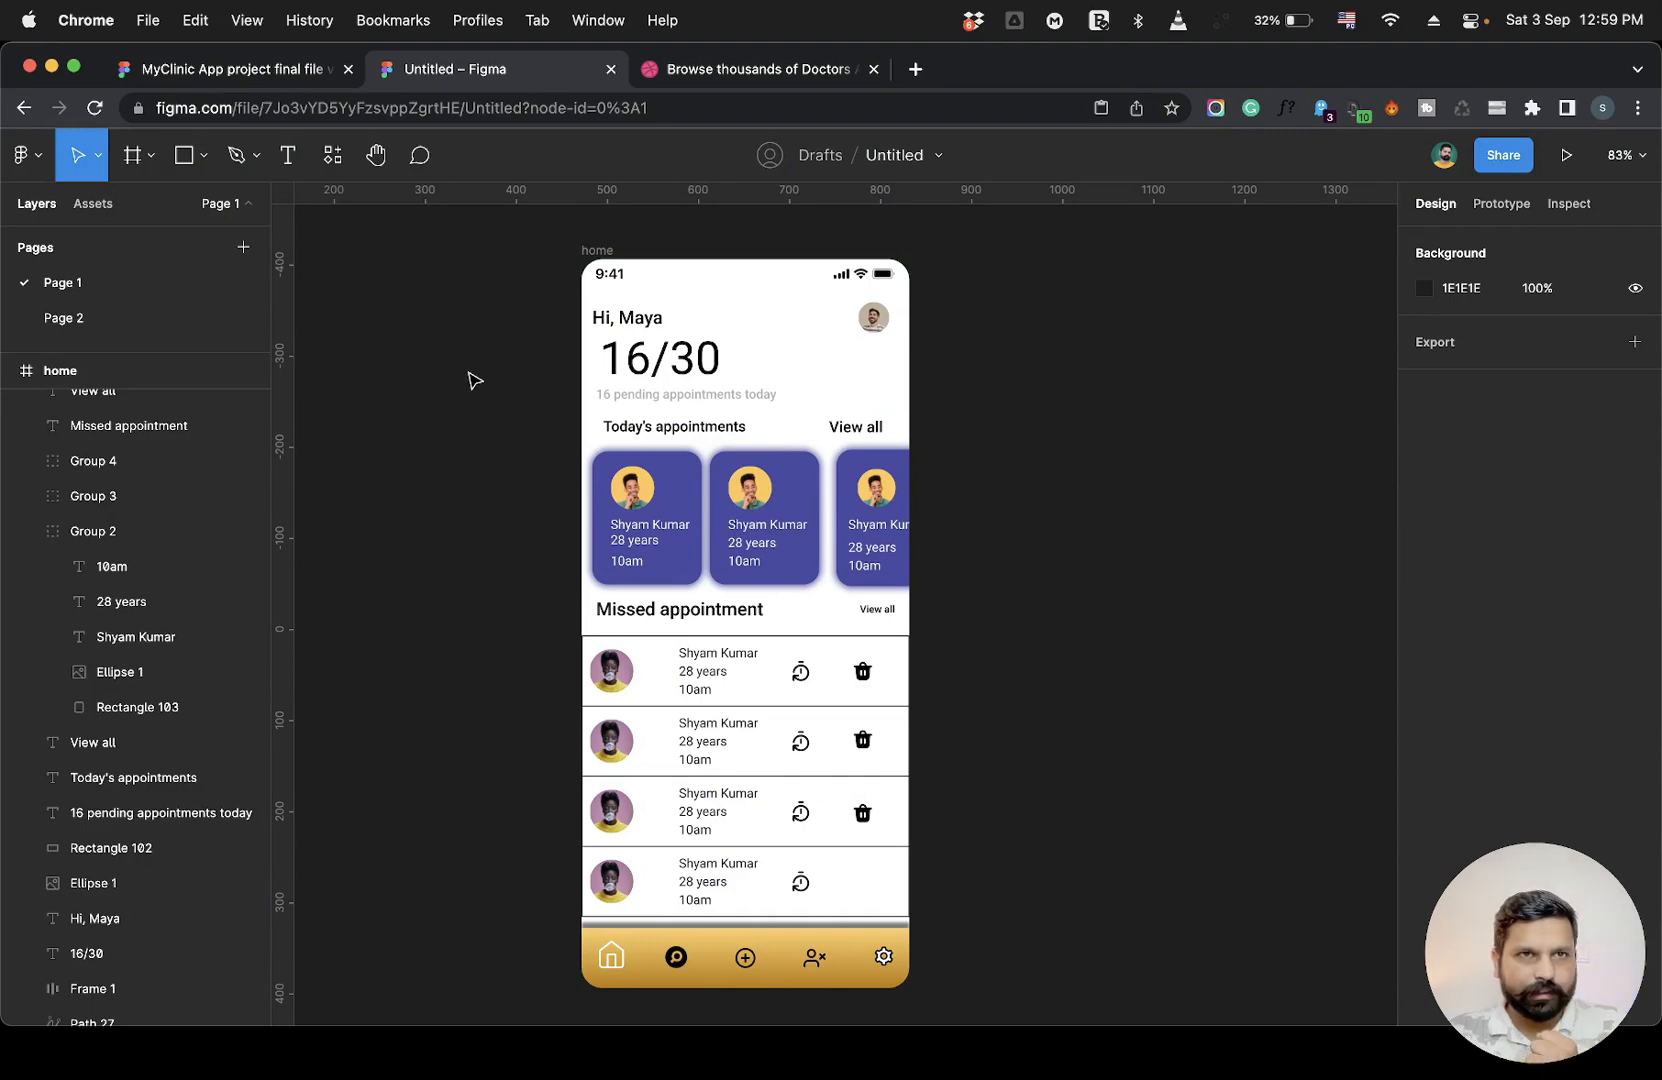
pyautogui.hotkey('ctrl', 'shift', 'Tab')
pyautogui.scroll(1, 427, 440)
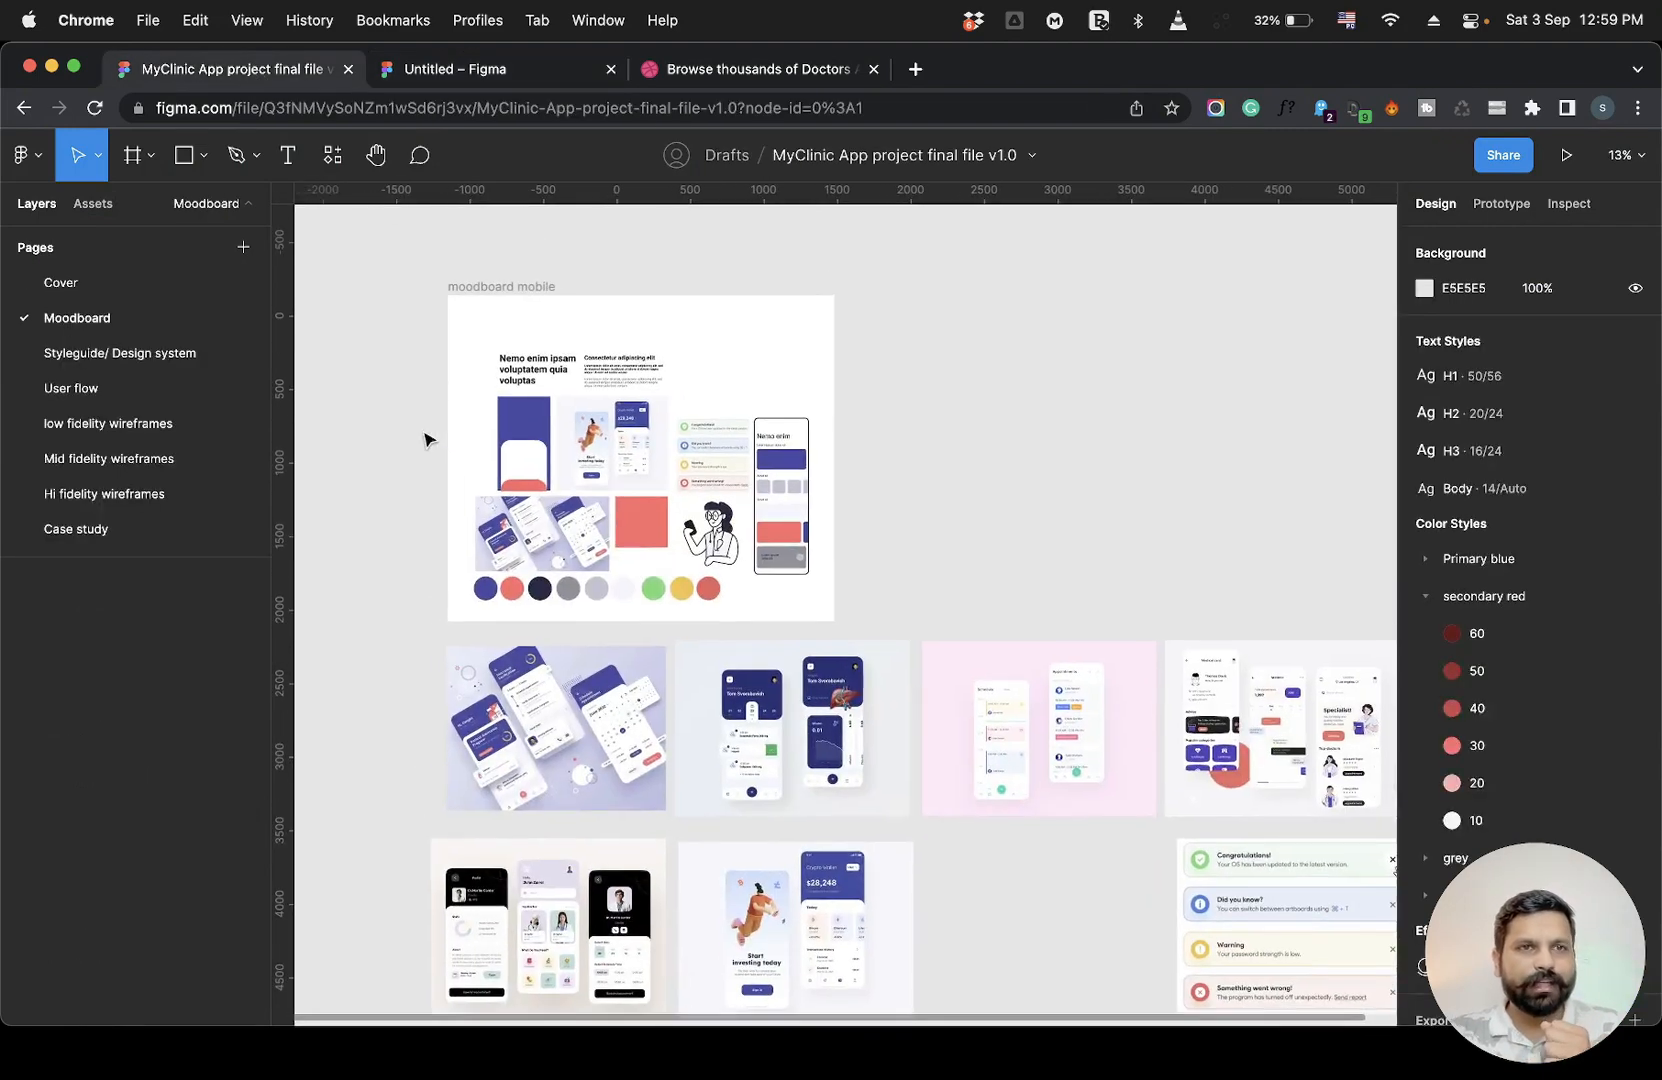
pyautogui.scroll(3, 427, 440)
pyautogui.scroll(1, 427, 440)
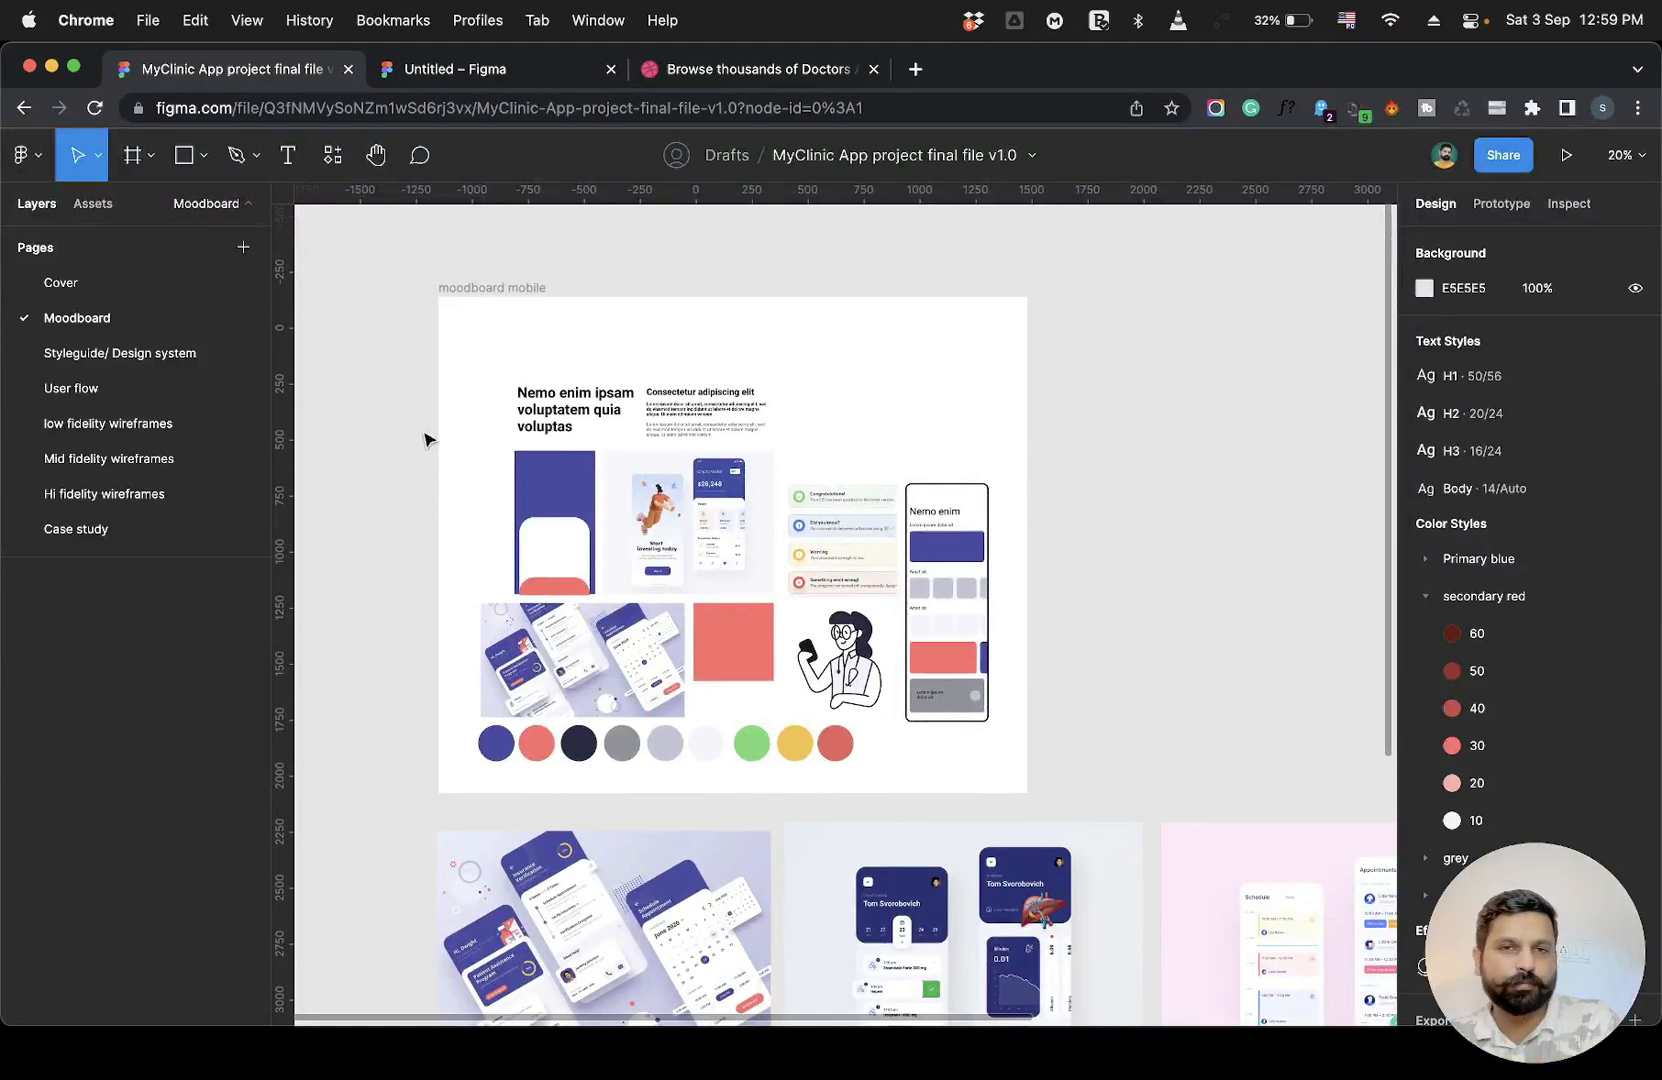
pyautogui.scroll(-1, 425, 440)
pyautogui.hscroll(1, 425, 440)
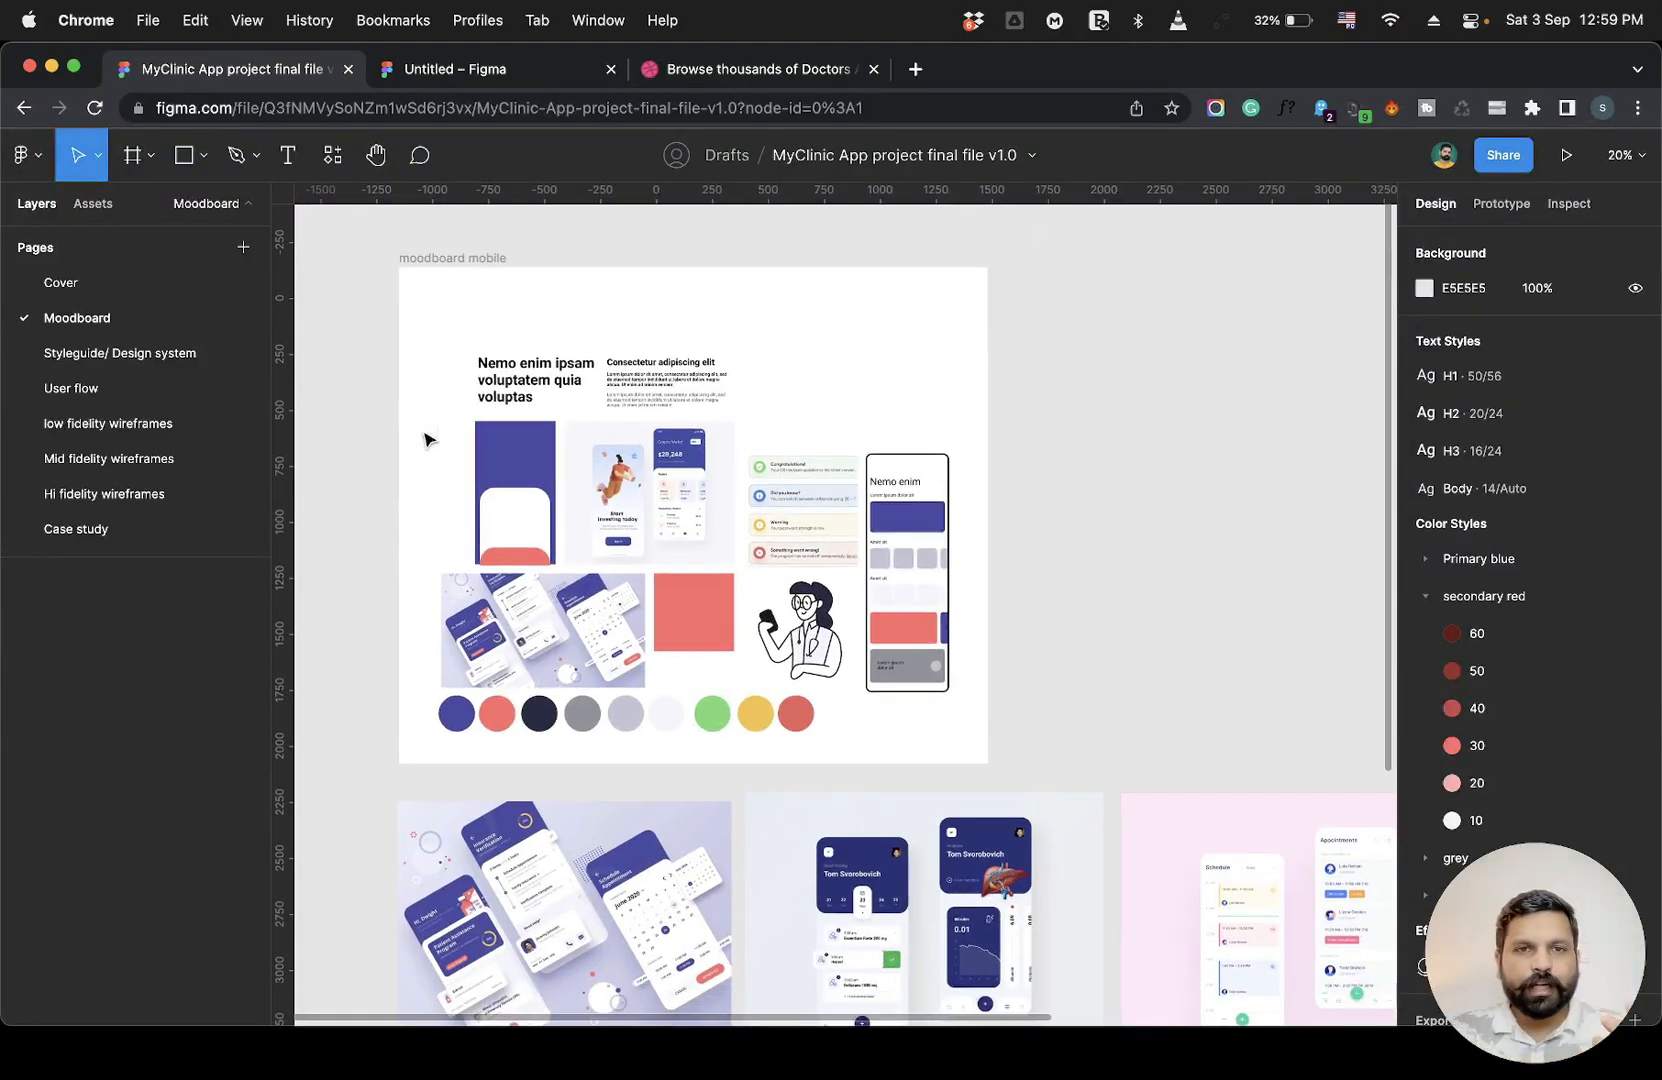
pyautogui.scroll(5, 567, 622)
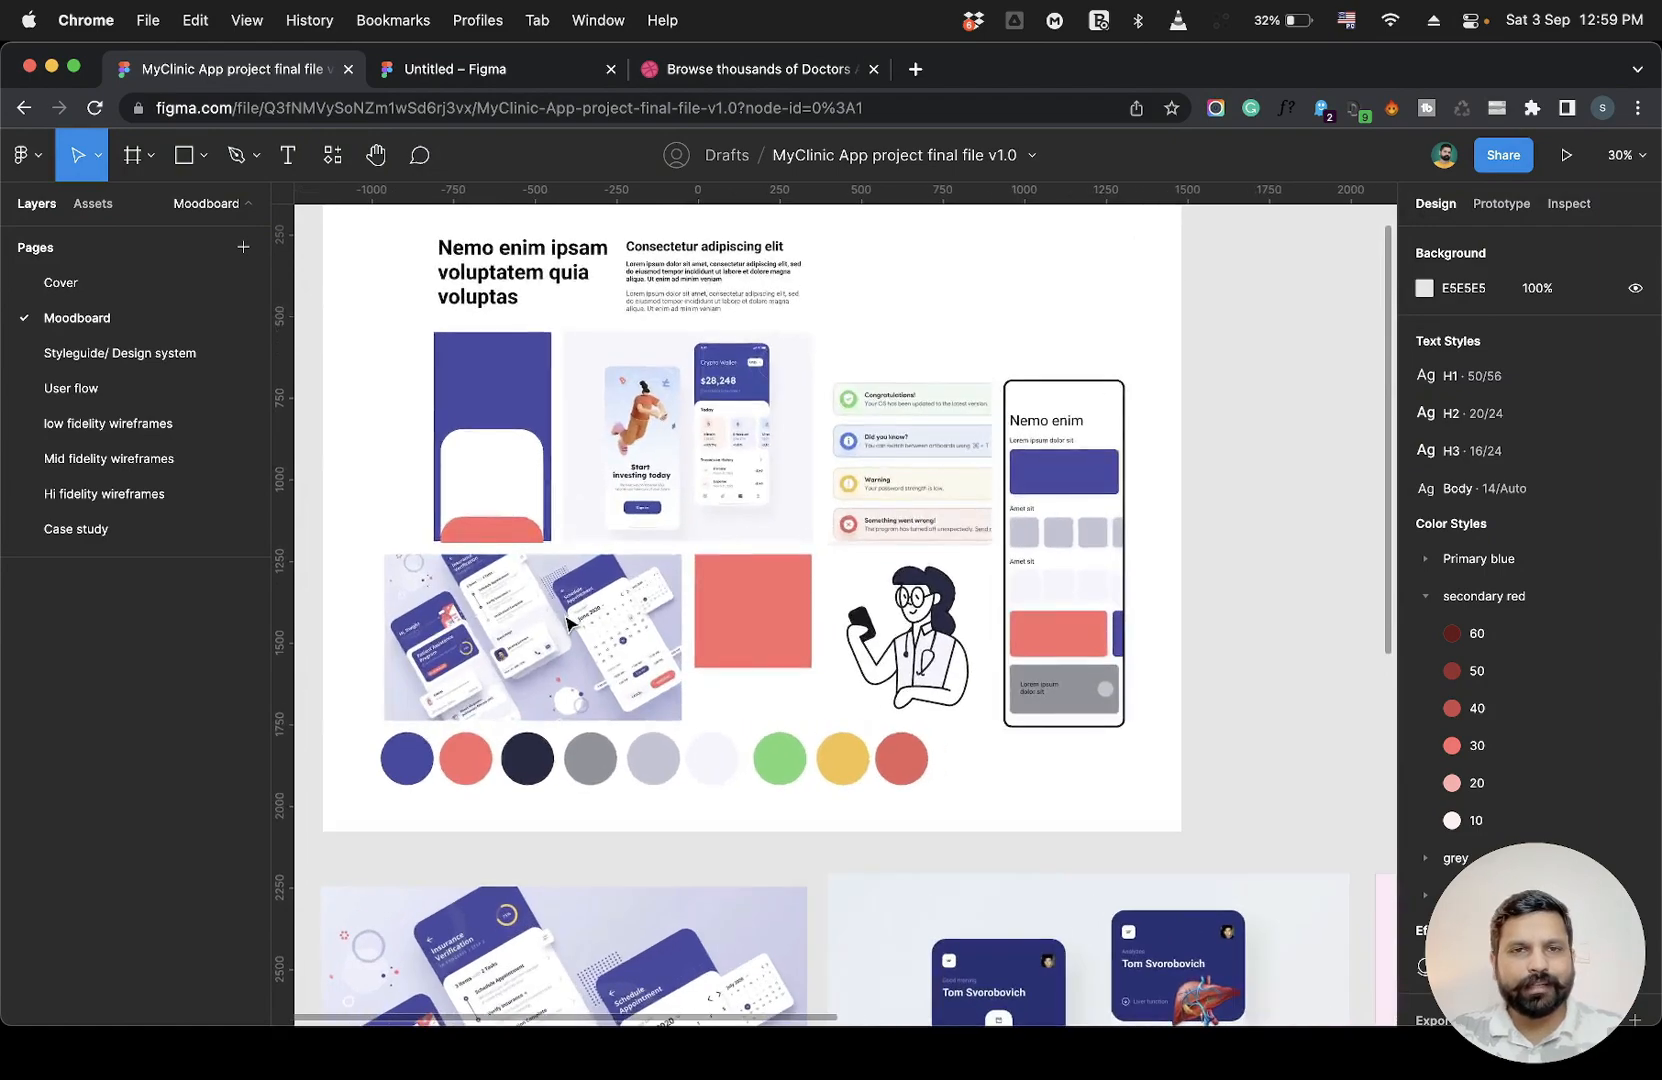
pyautogui.scroll(-2, 567, 622)
pyautogui.scroll(-10, 567, 622)
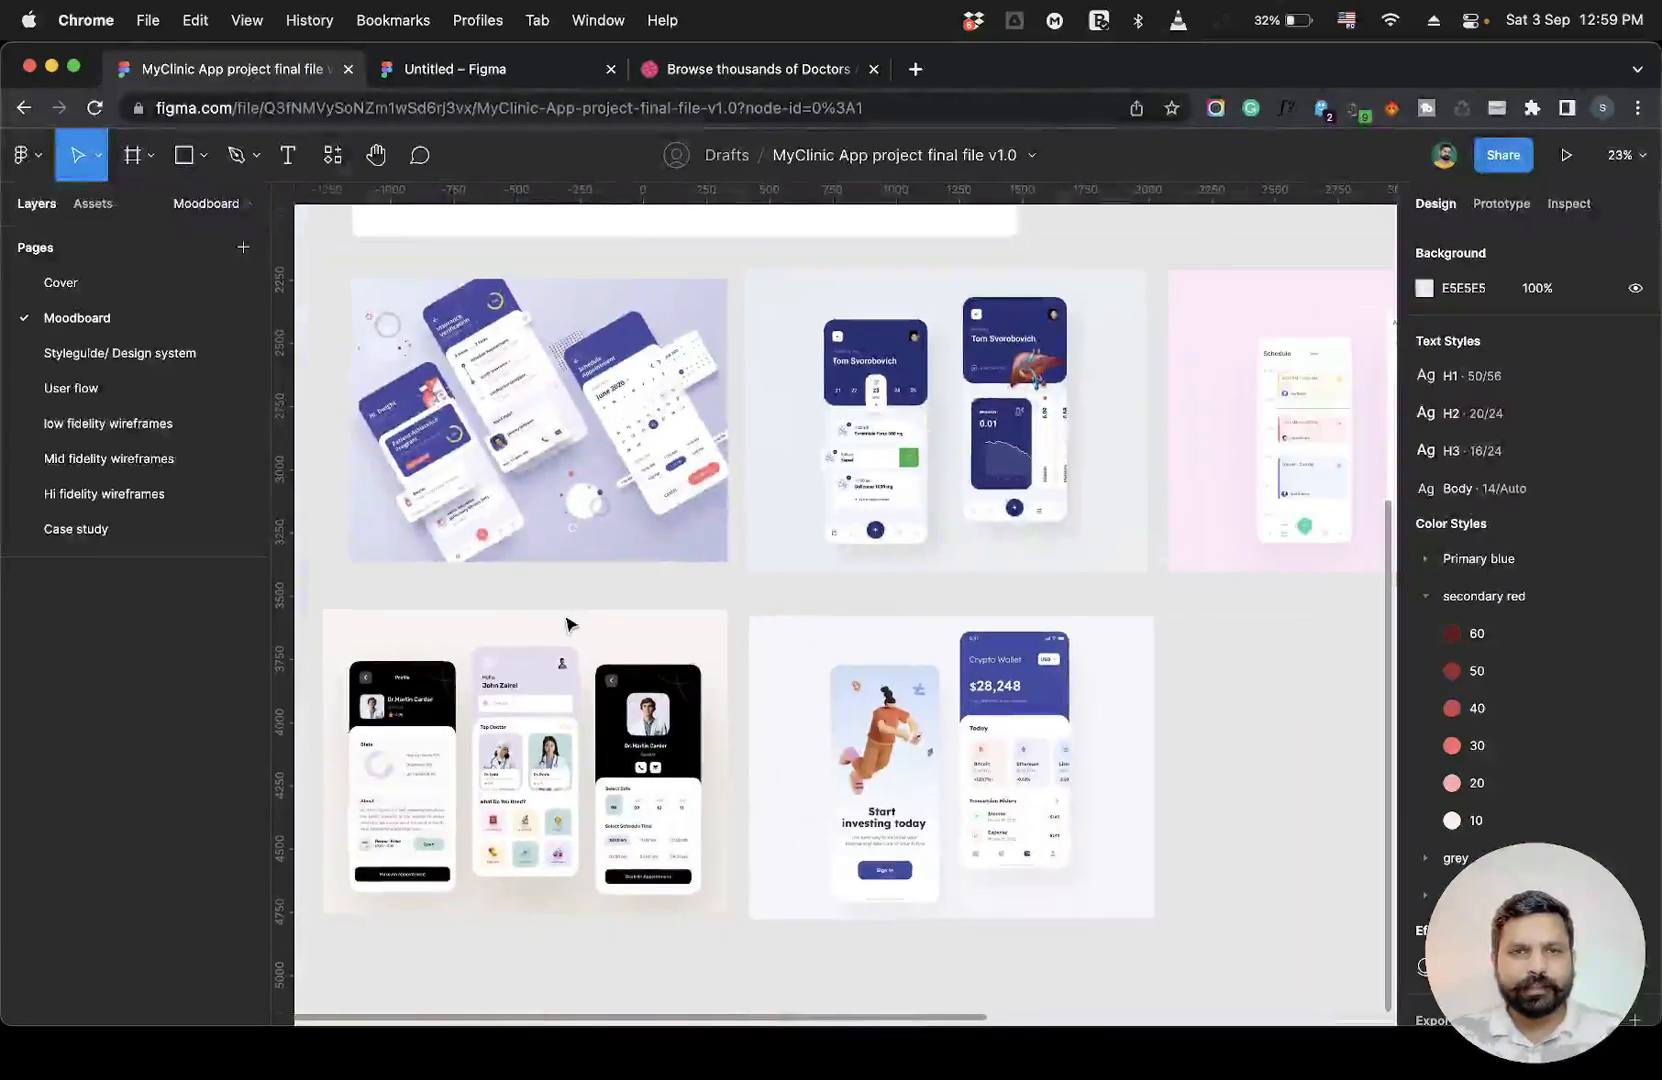
pyautogui.scroll(5, 567, 624)
pyautogui.hscroll(-2, 567, 624)
pyautogui.scroll(-1, 567, 624)
pyautogui.scroll(2, 567, 624)
pyautogui.hscroll(2, 567, 624)
pyautogui.hscroll(15, 567, 624)
pyautogui.scroll(-1, 567, 624)
pyautogui.scroll(2, 567, 624)
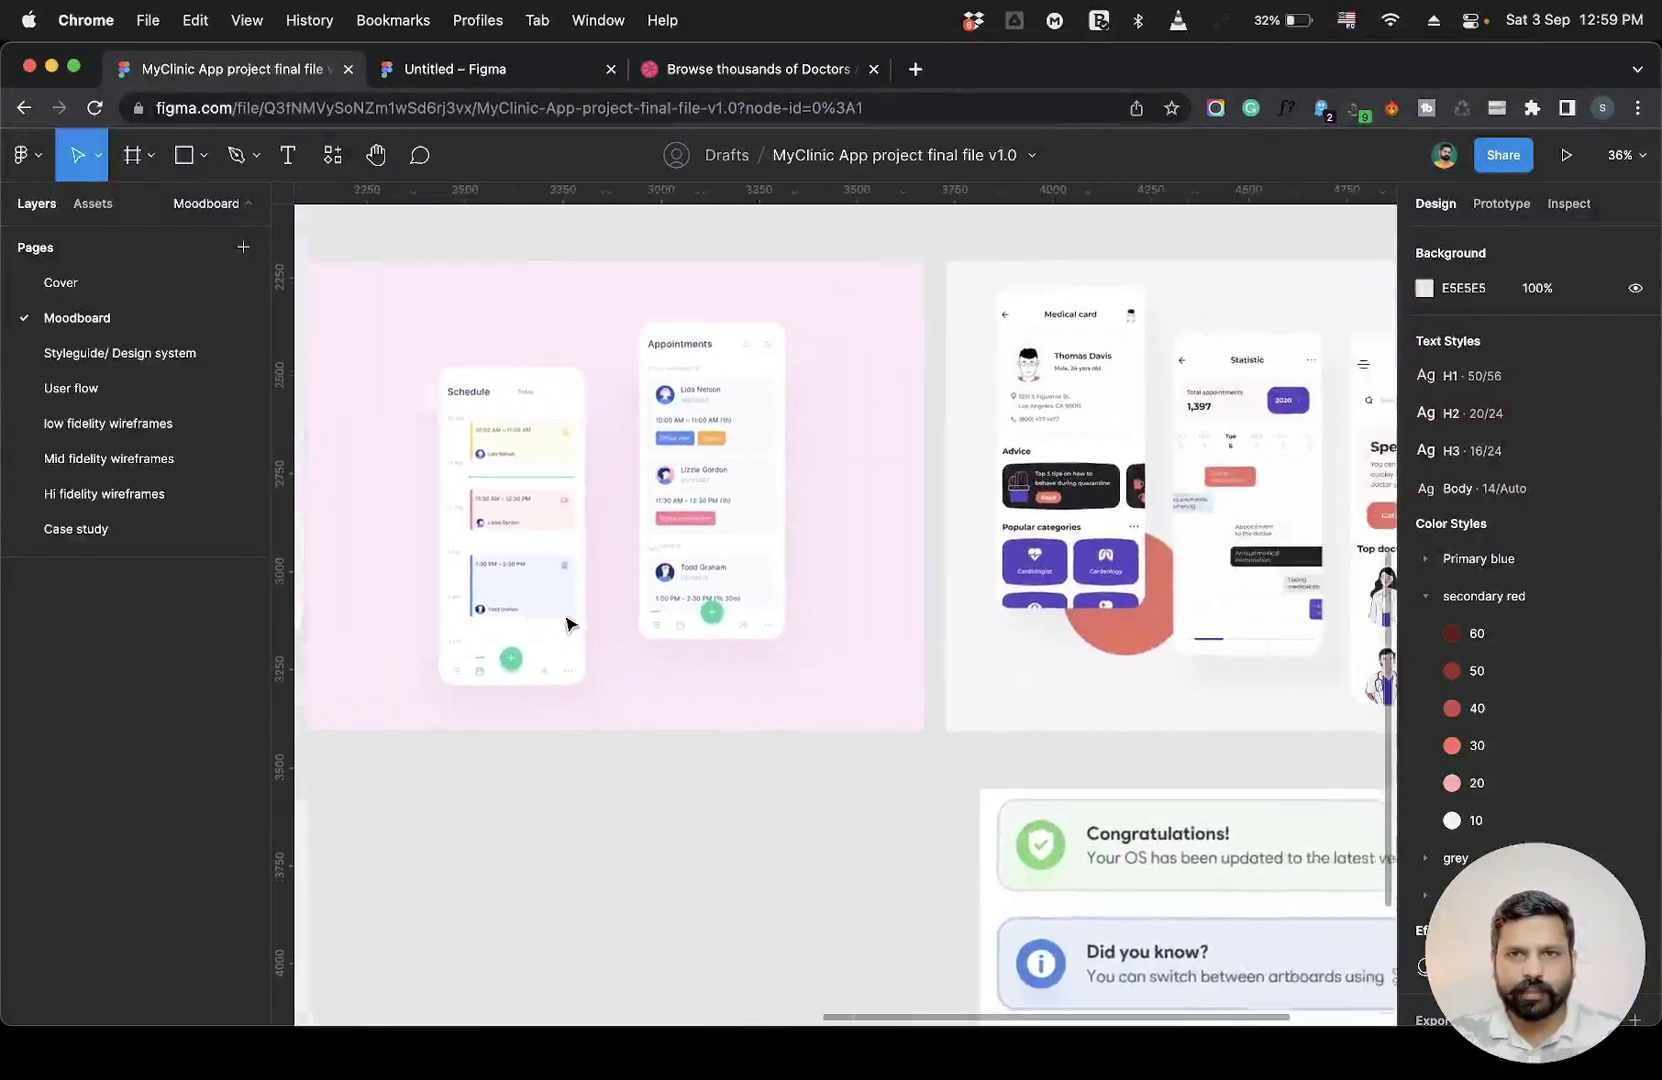
pyautogui.hscroll(8, 567, 624)
pyautogui.scroll(-3, 567, 624)
pyautogui.hscroll(-20, 567, 624)
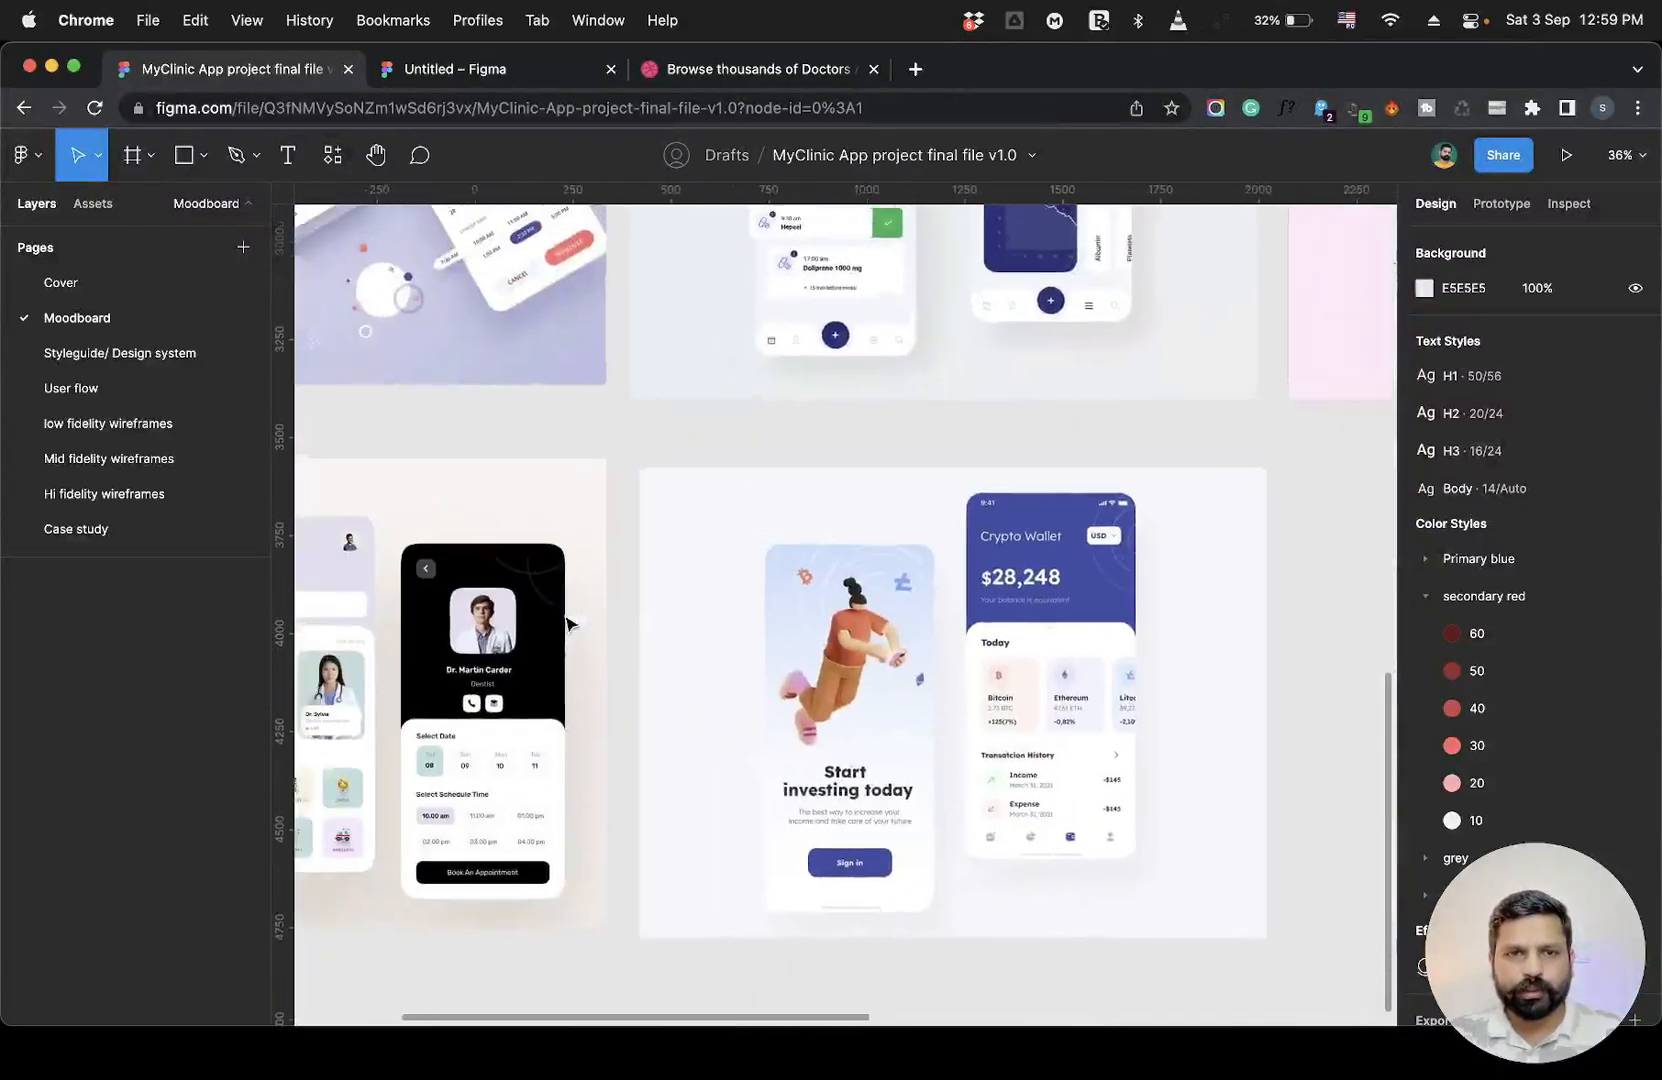
pyautogui.hscroll(-8, 567, 624)
pyautogui.scroll(10, 567, 624)
pyautogui.hscroll(5, 567, 624)
pyautogui.hscroll(-2, 567, 624)
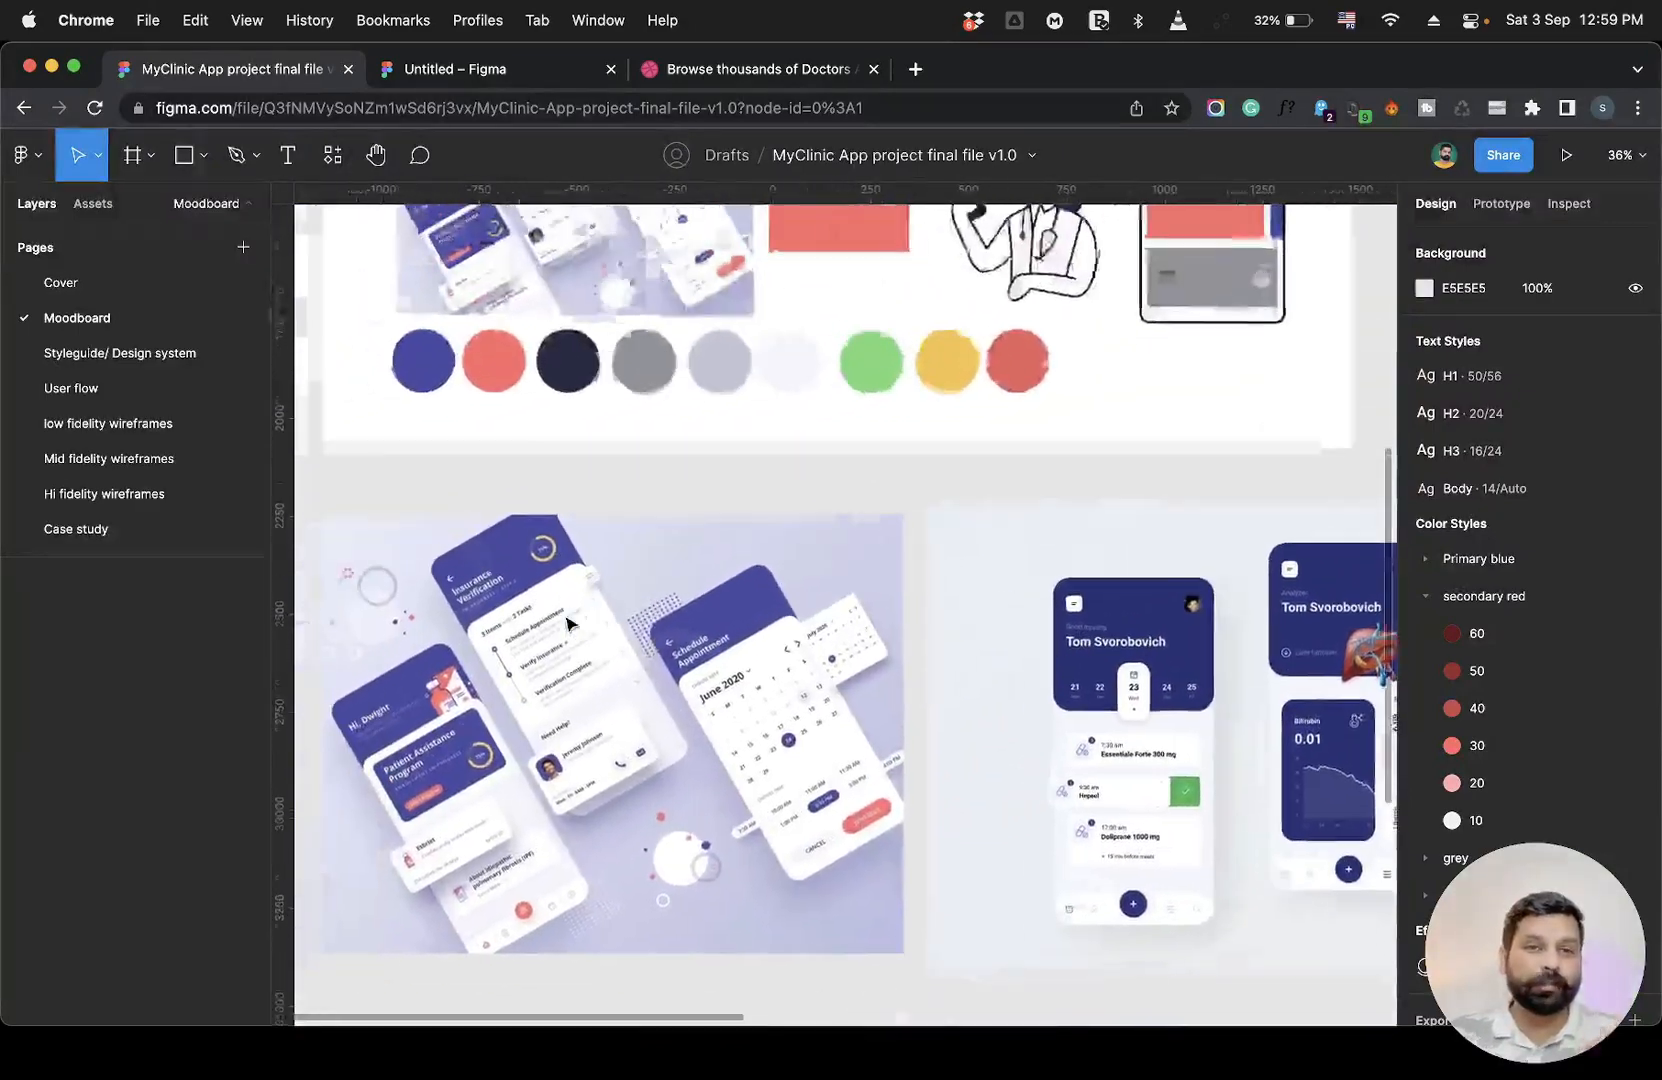
pyautogui.scroll(-6, 567, 624)
pyautogui.scroll(-3, 567, 624)
pyautogui.scroll(-3, 567, 624)
pyautogui.scroll(1, 567, 624)
pyautogui.scroll(3, 567, 624)
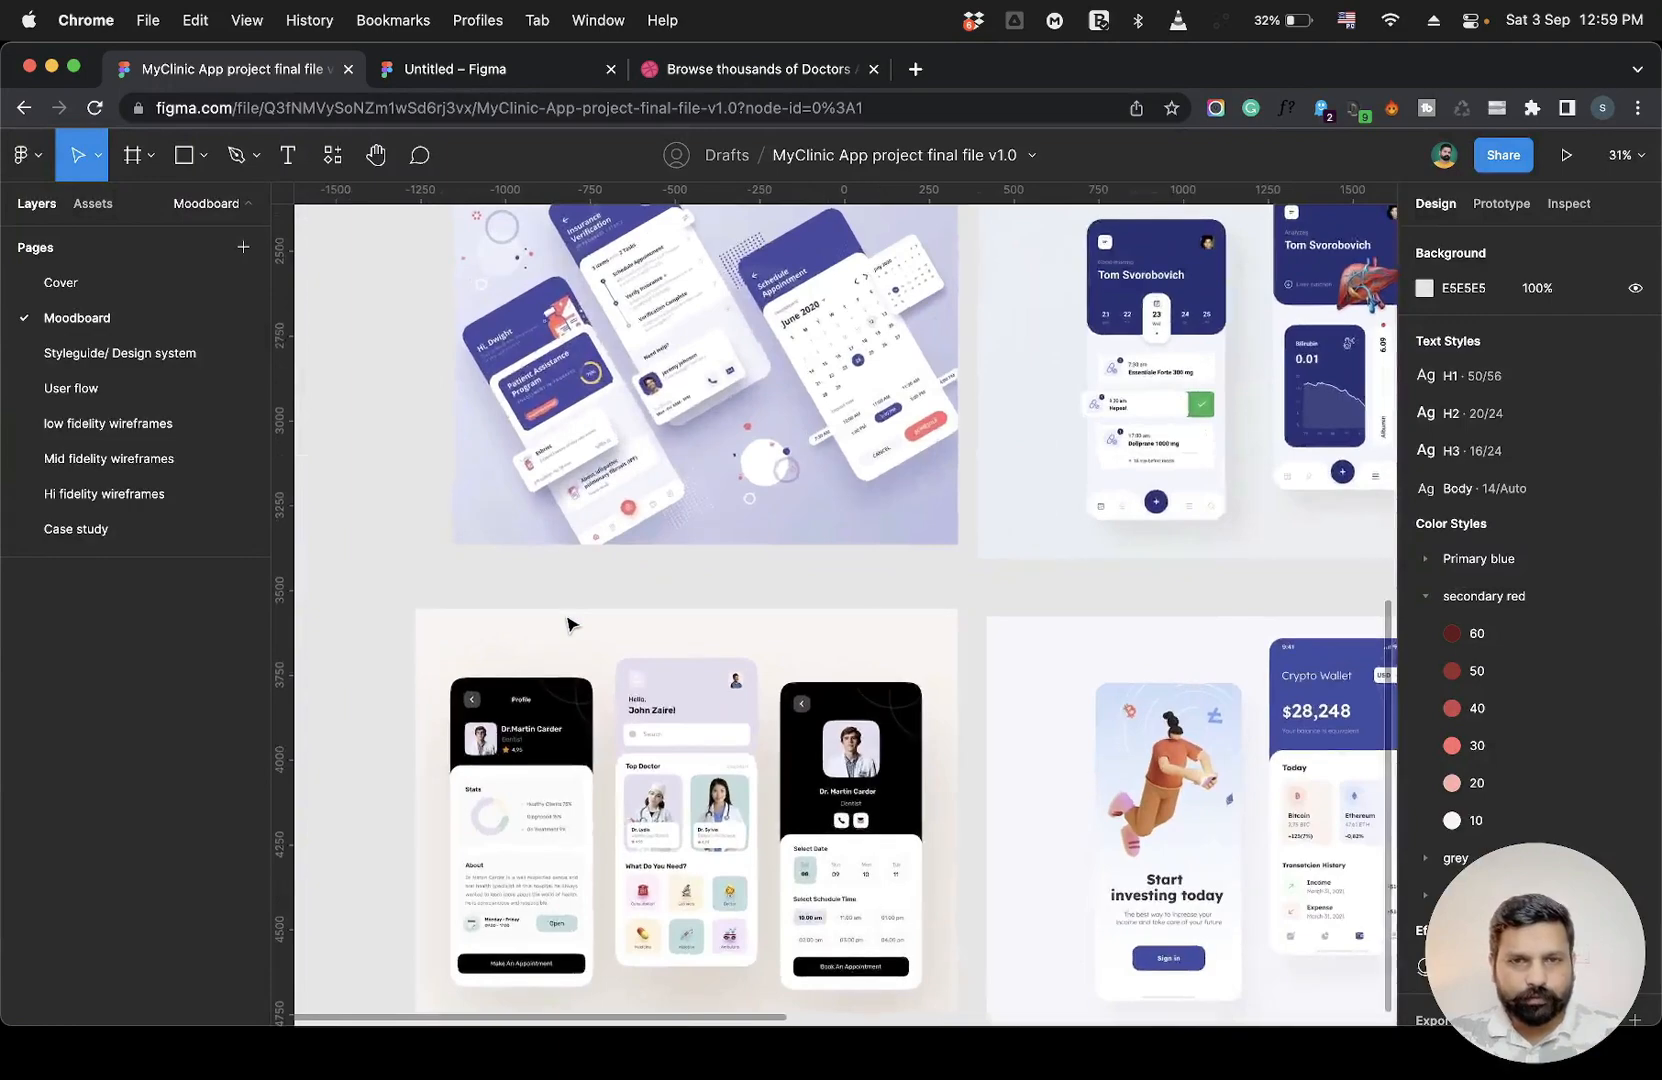
pyautogui.hscroll(2, 567, 624)
pyautogui.scroll(-1, 567, 624)
pyautogui.scroll(10, 567, 624)
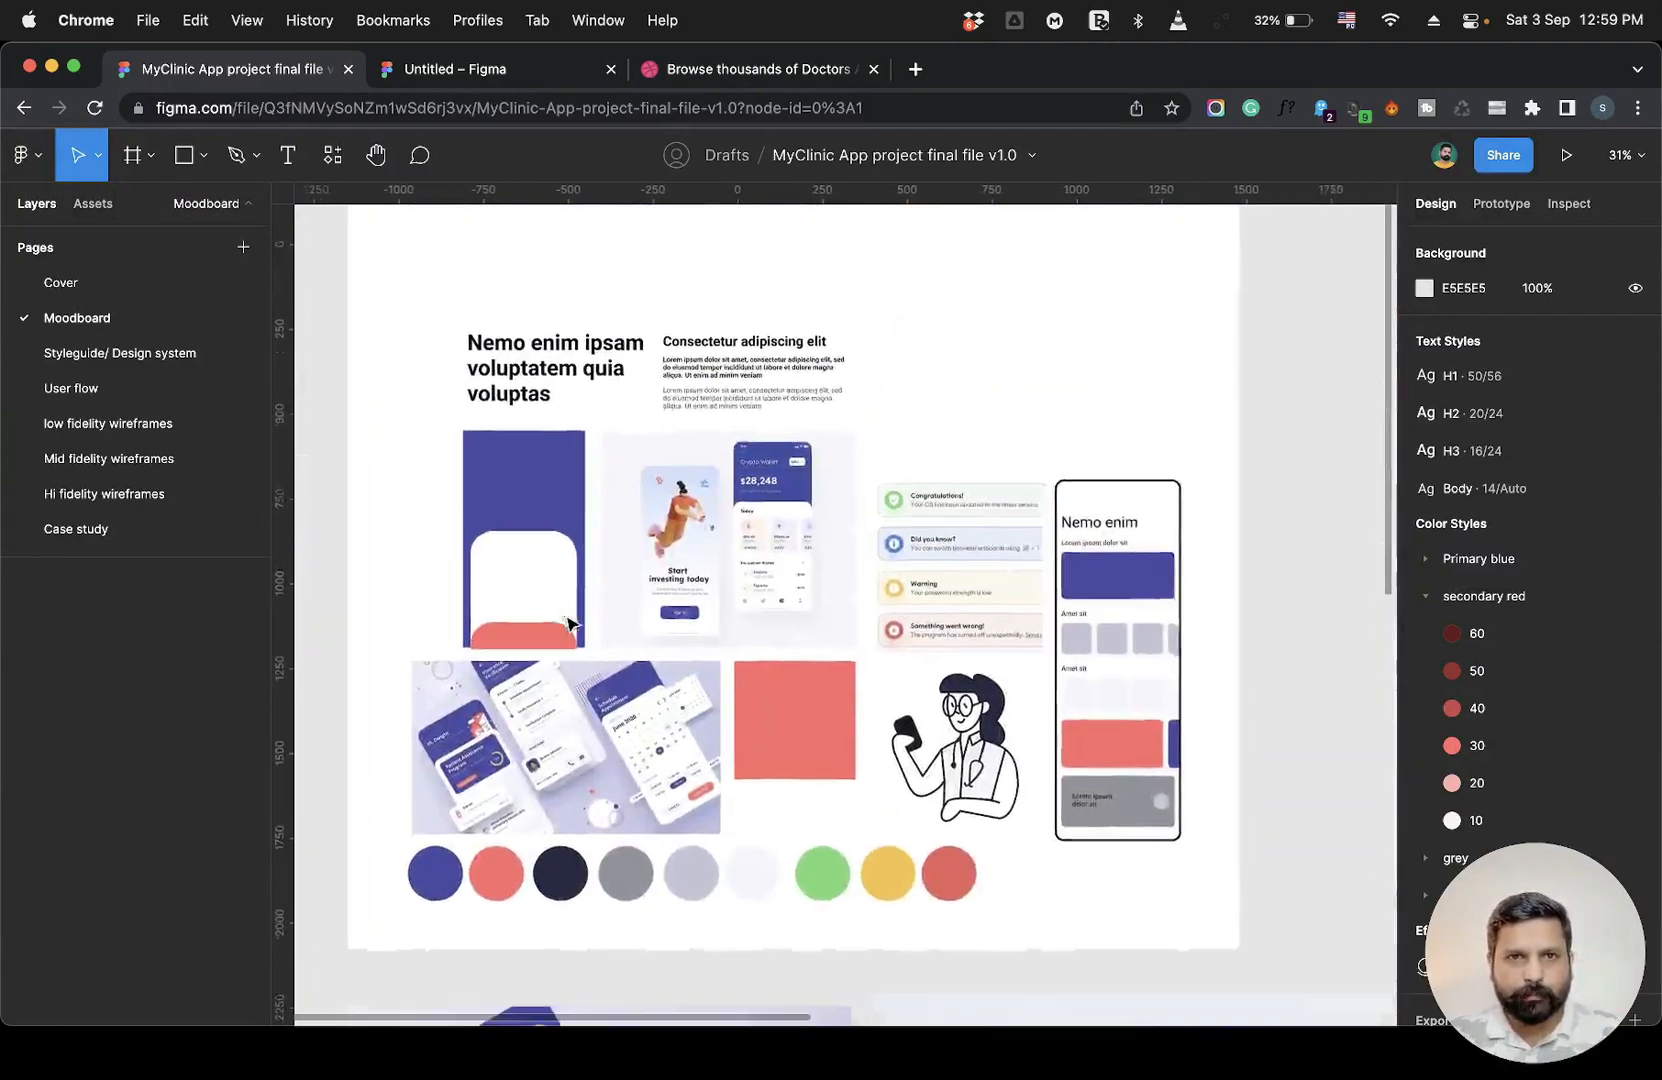
pyautogui.scroll(-2, 567, 624)
pyautogui.scroll(2, 567, 624)
pyautogui.scroll(2, 567, 624)
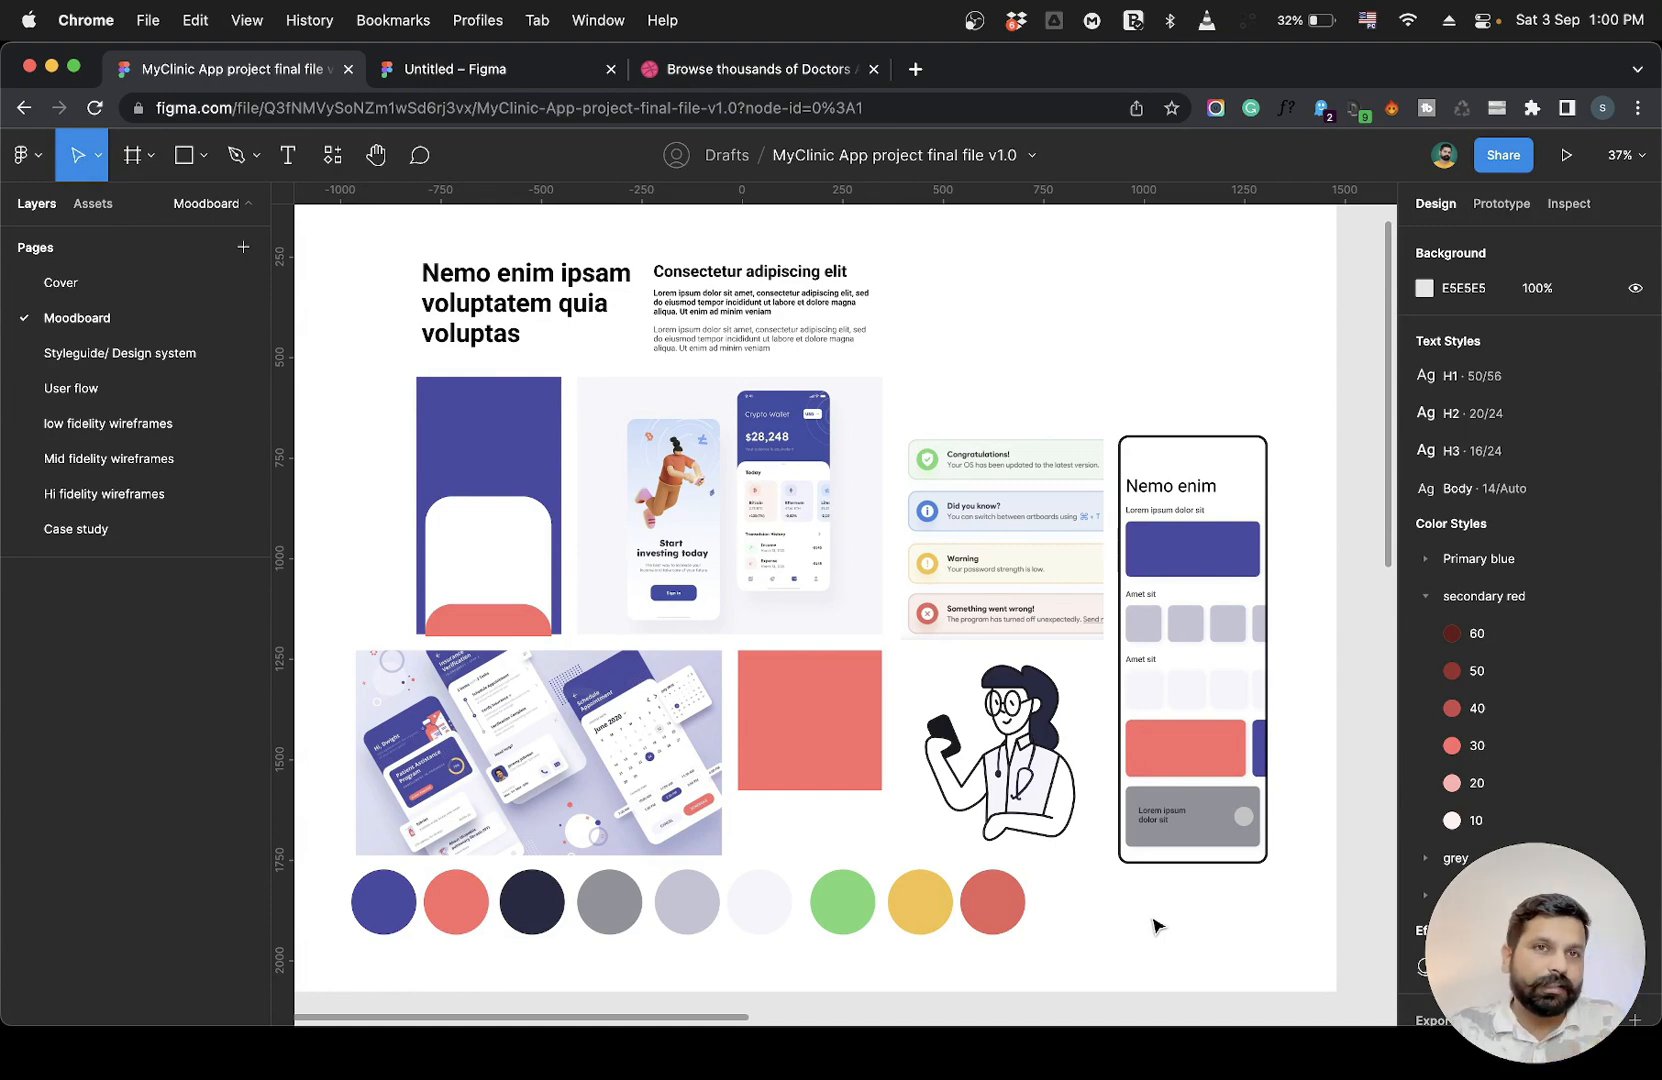
# Select elements on the moodboard and zoom in to inspect the mobile mockup components up close.
pyautogui.moveTo(1052, 924); pyautogui.dragTo(352, 935)
pyautogui.click(390, 972)
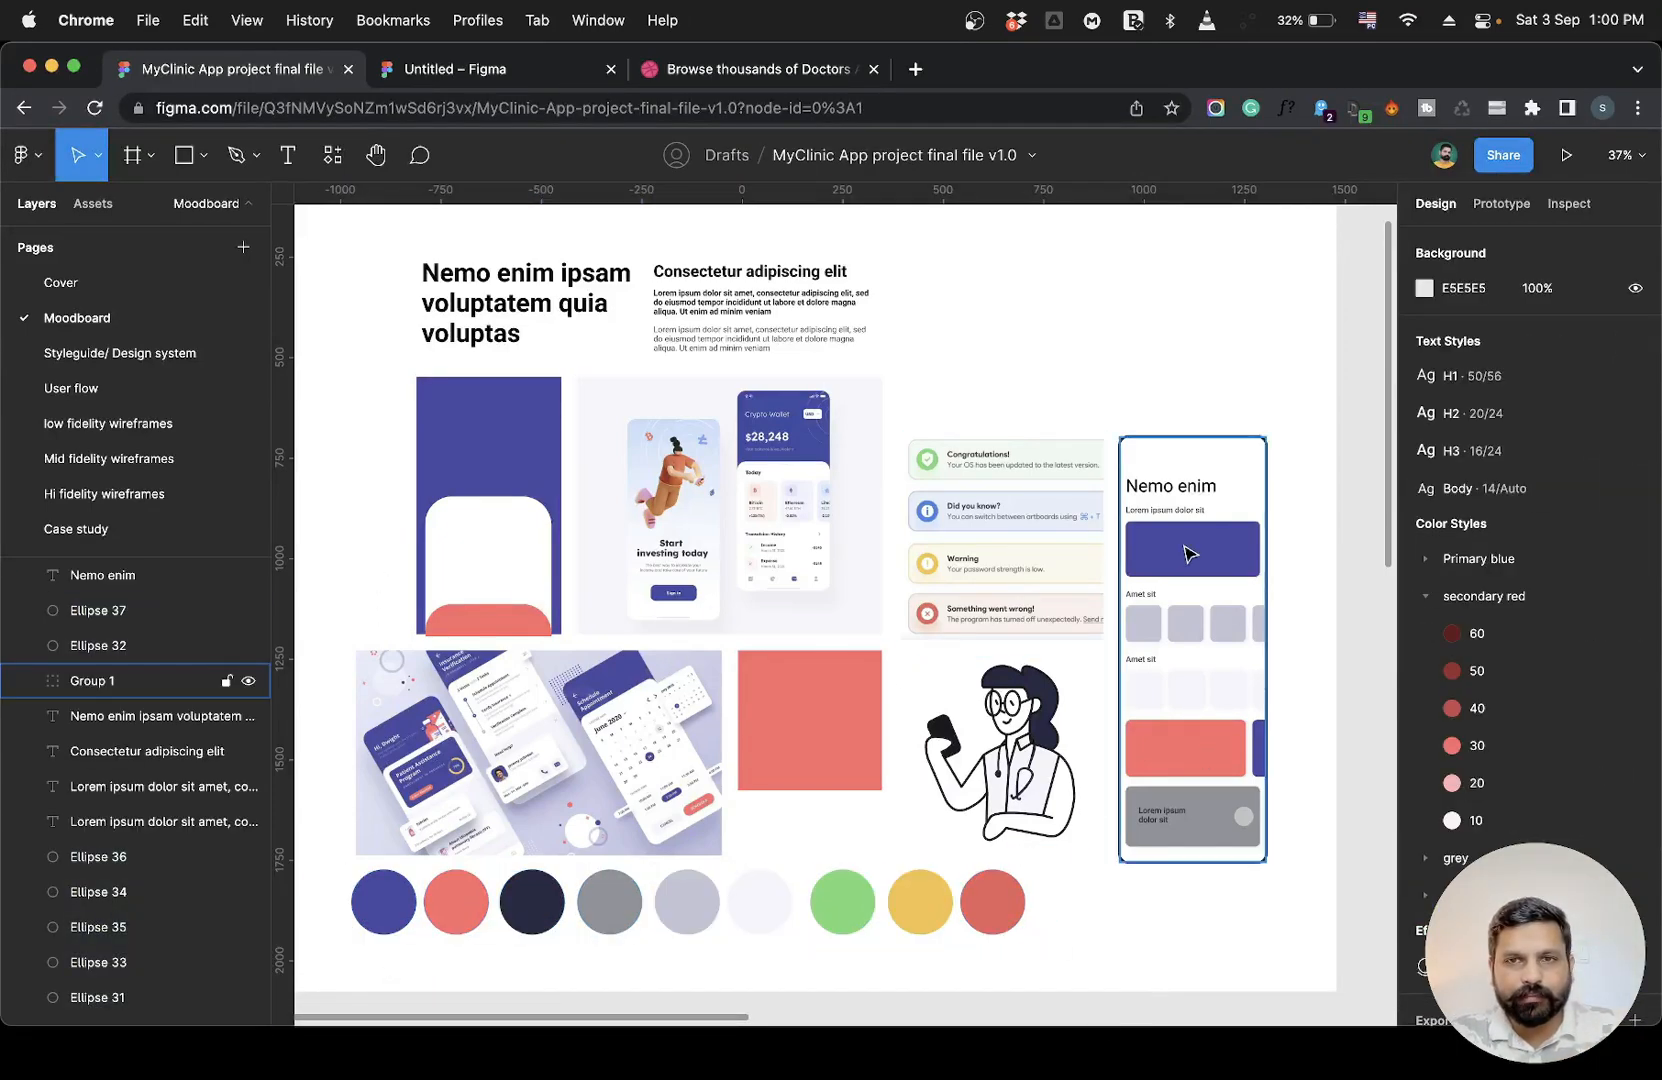
pyautogui.scroll(8, 1252, 667)
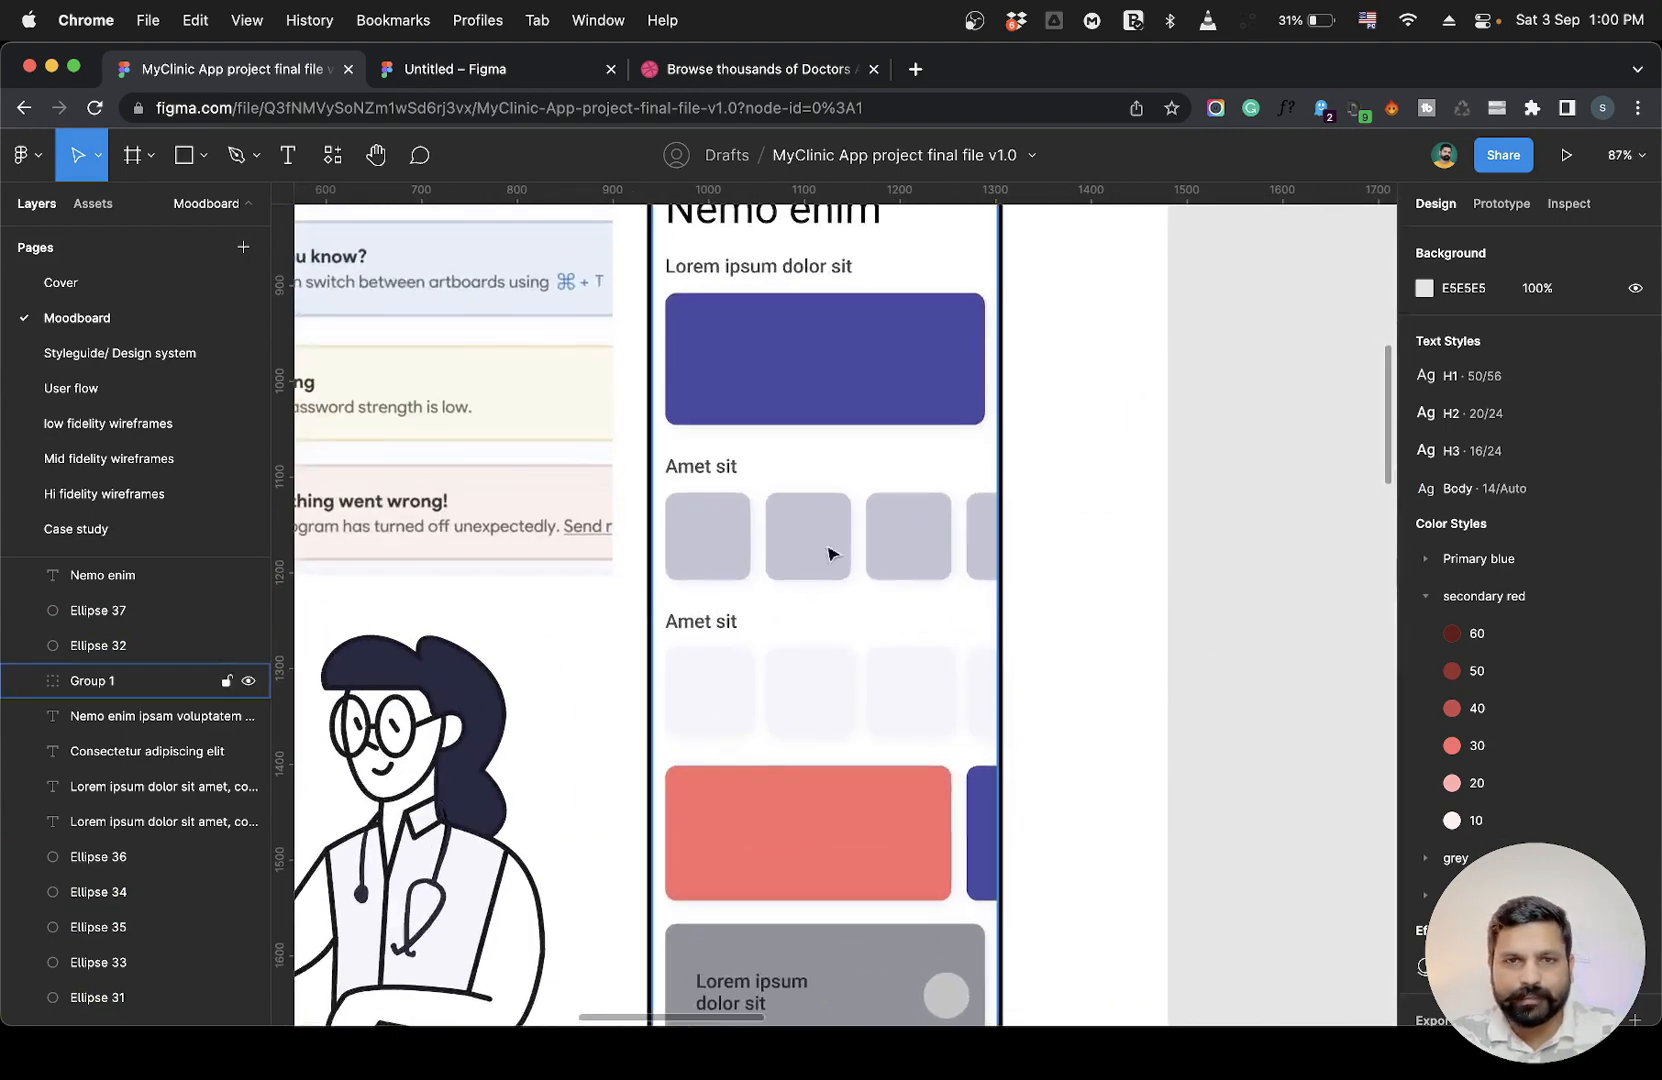
pyautogui.scroll(2, 790, 447)
pyautogui.scroll(-5, 801, 482)
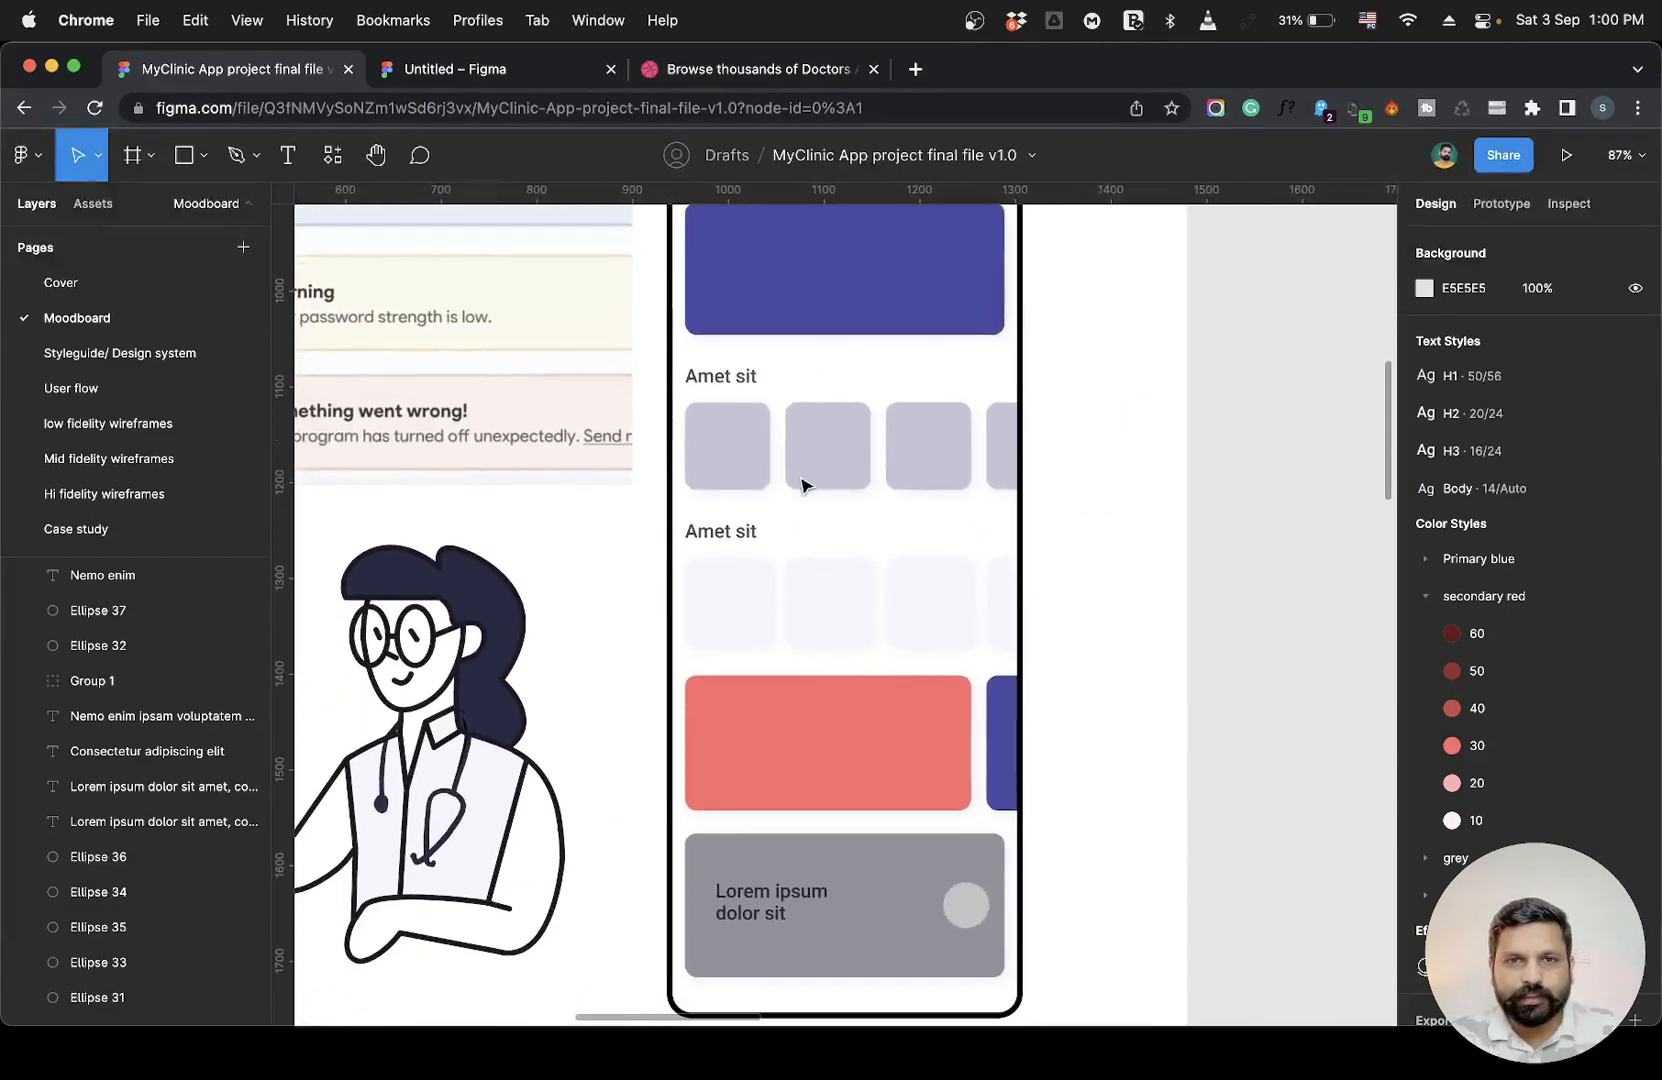
pyautogui.scroll(-5, 872, 820)
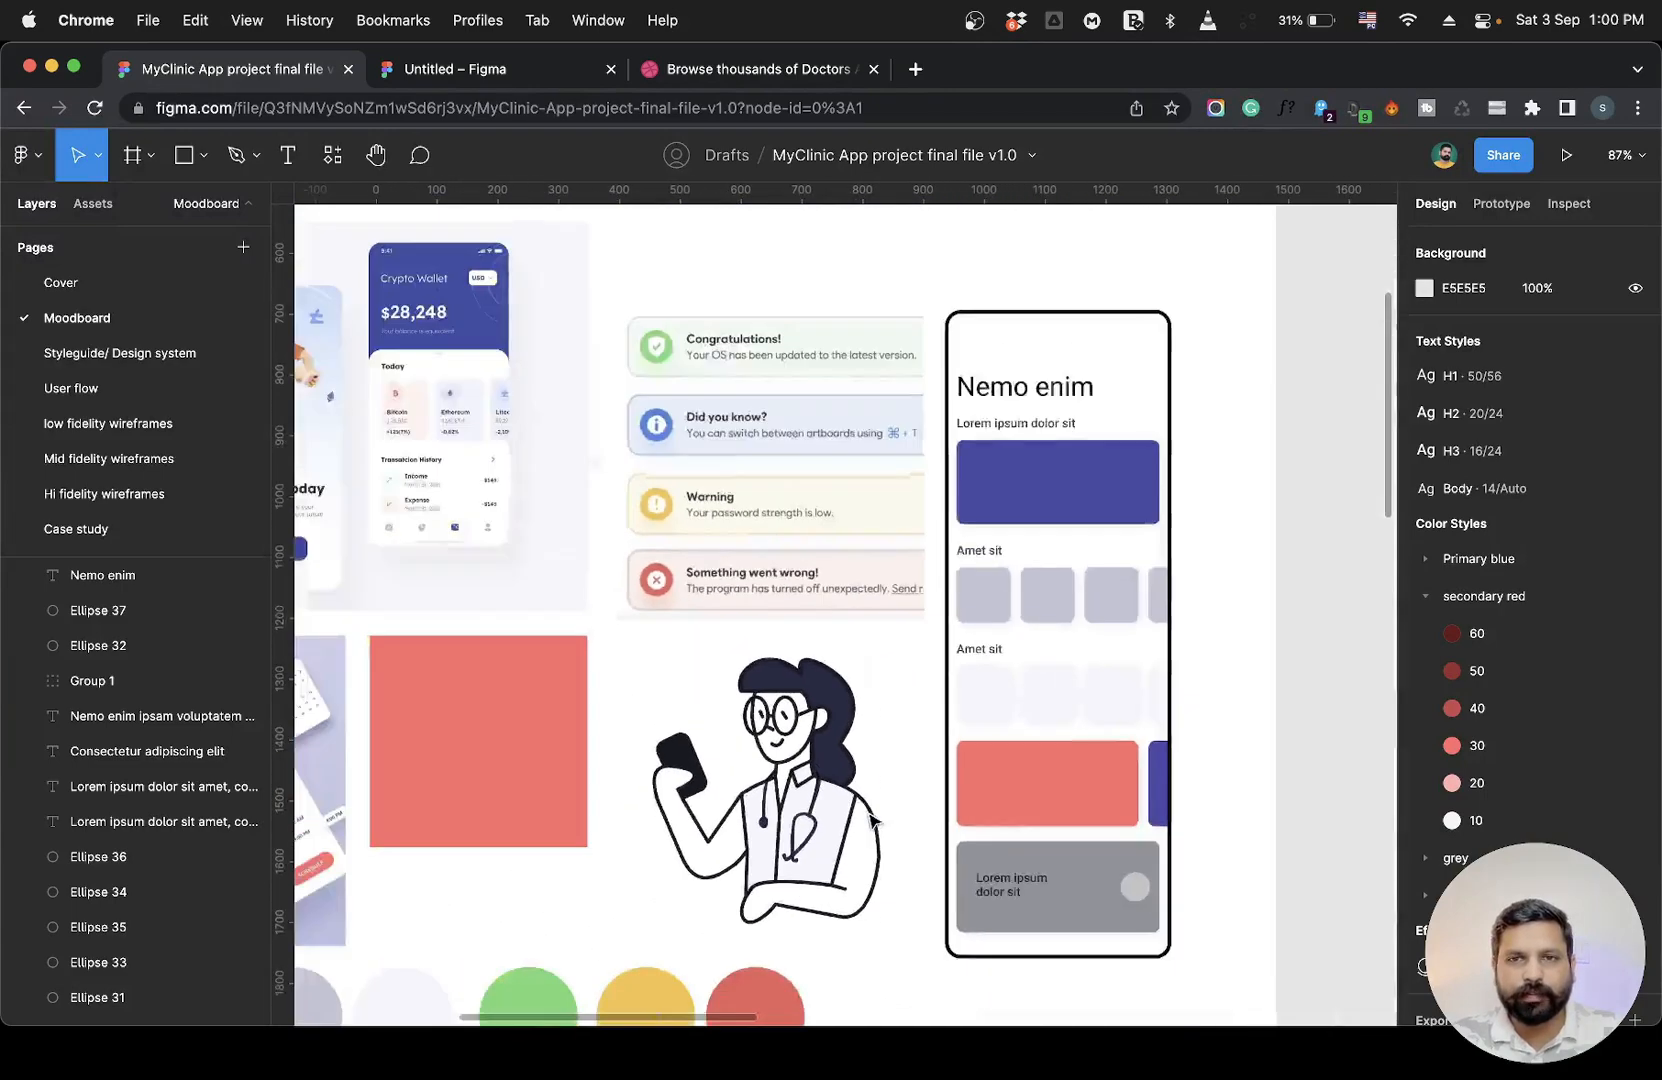
pyautogui.hscroll(-3, 870, 820)
pyautogui.scroll(-4, 870, 820)
pyautogui.hscroll(1, 870, 820)
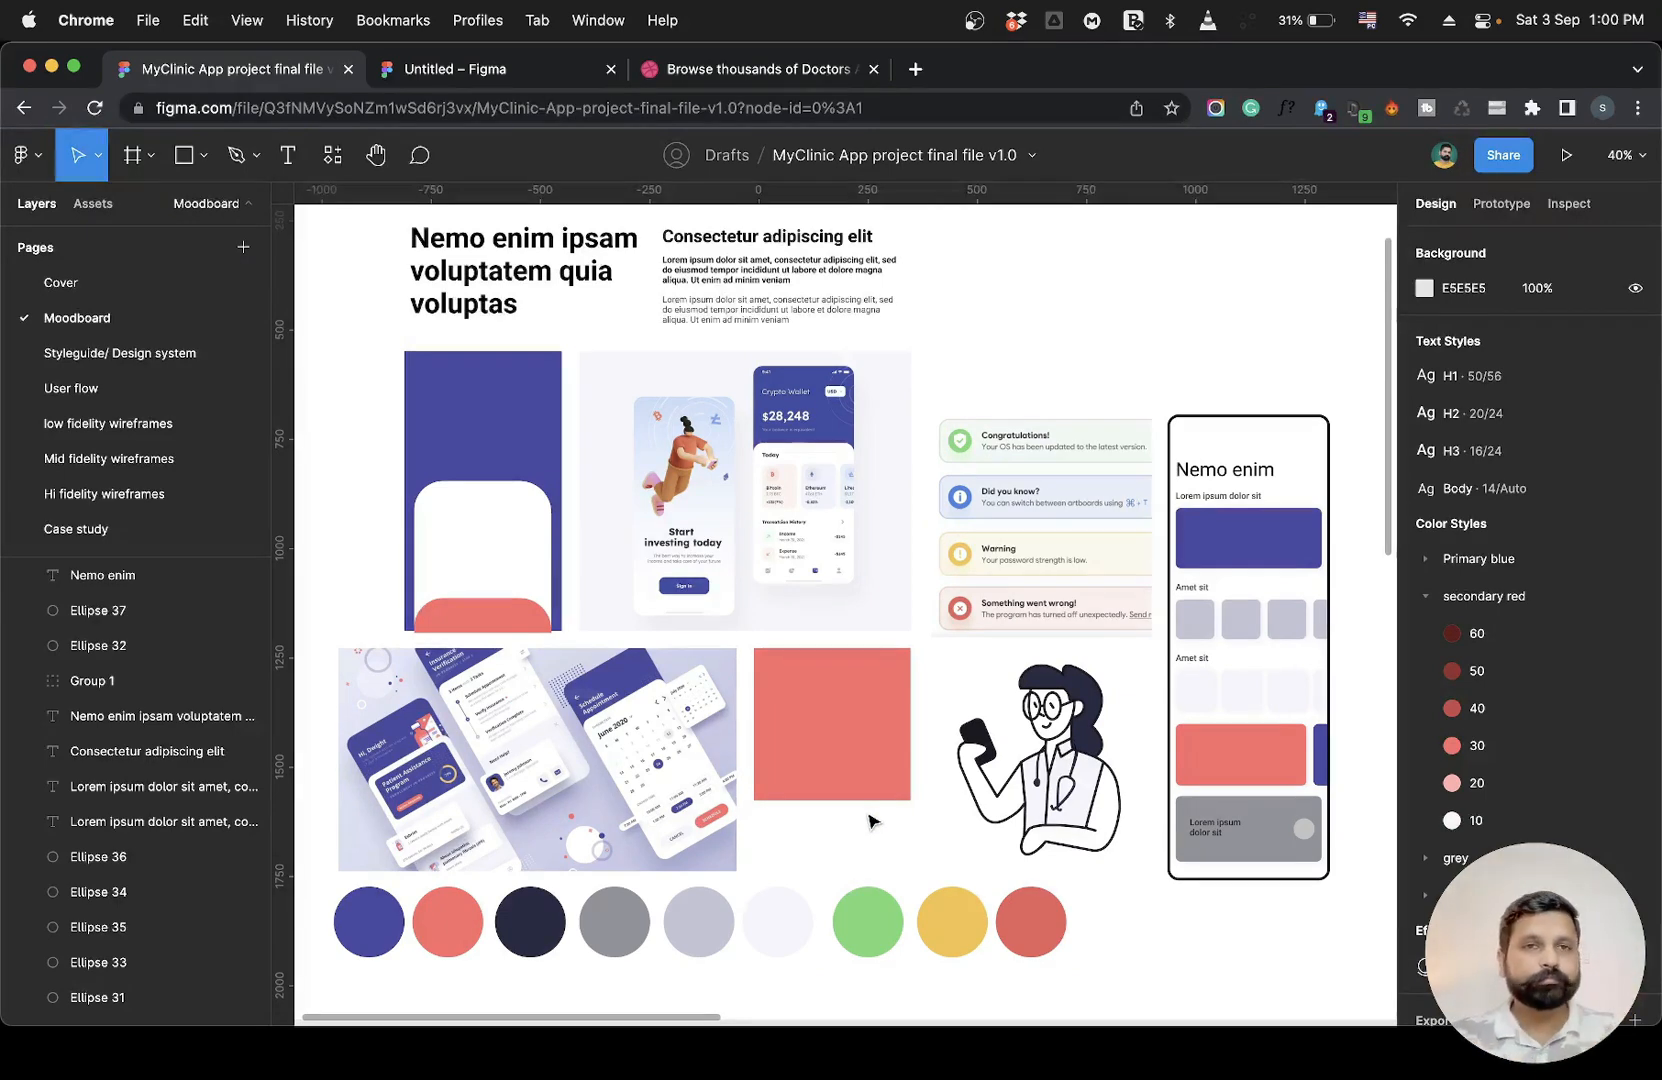
# Return to the Untitled file and add a vertical guide along the home frame's left edge.
pyautogui.click(473, 75)
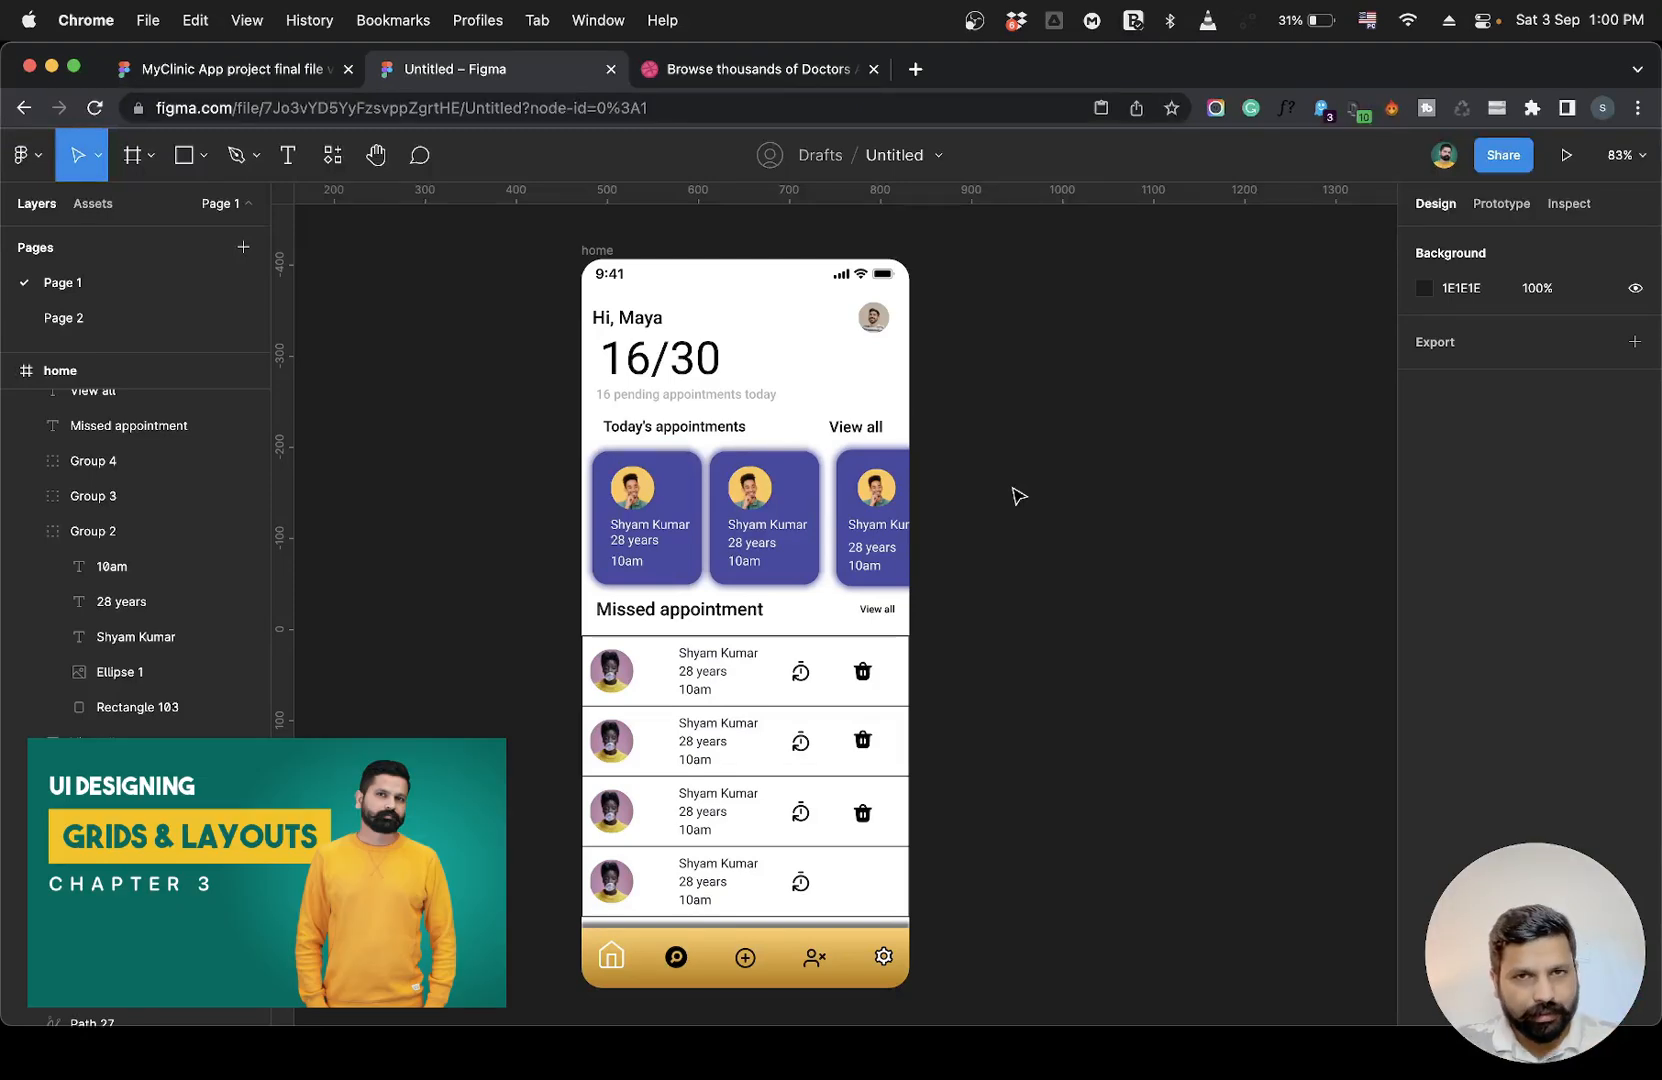
pyautogui.moveTo(285, 557); pyautogui.dragTo(589, 565)
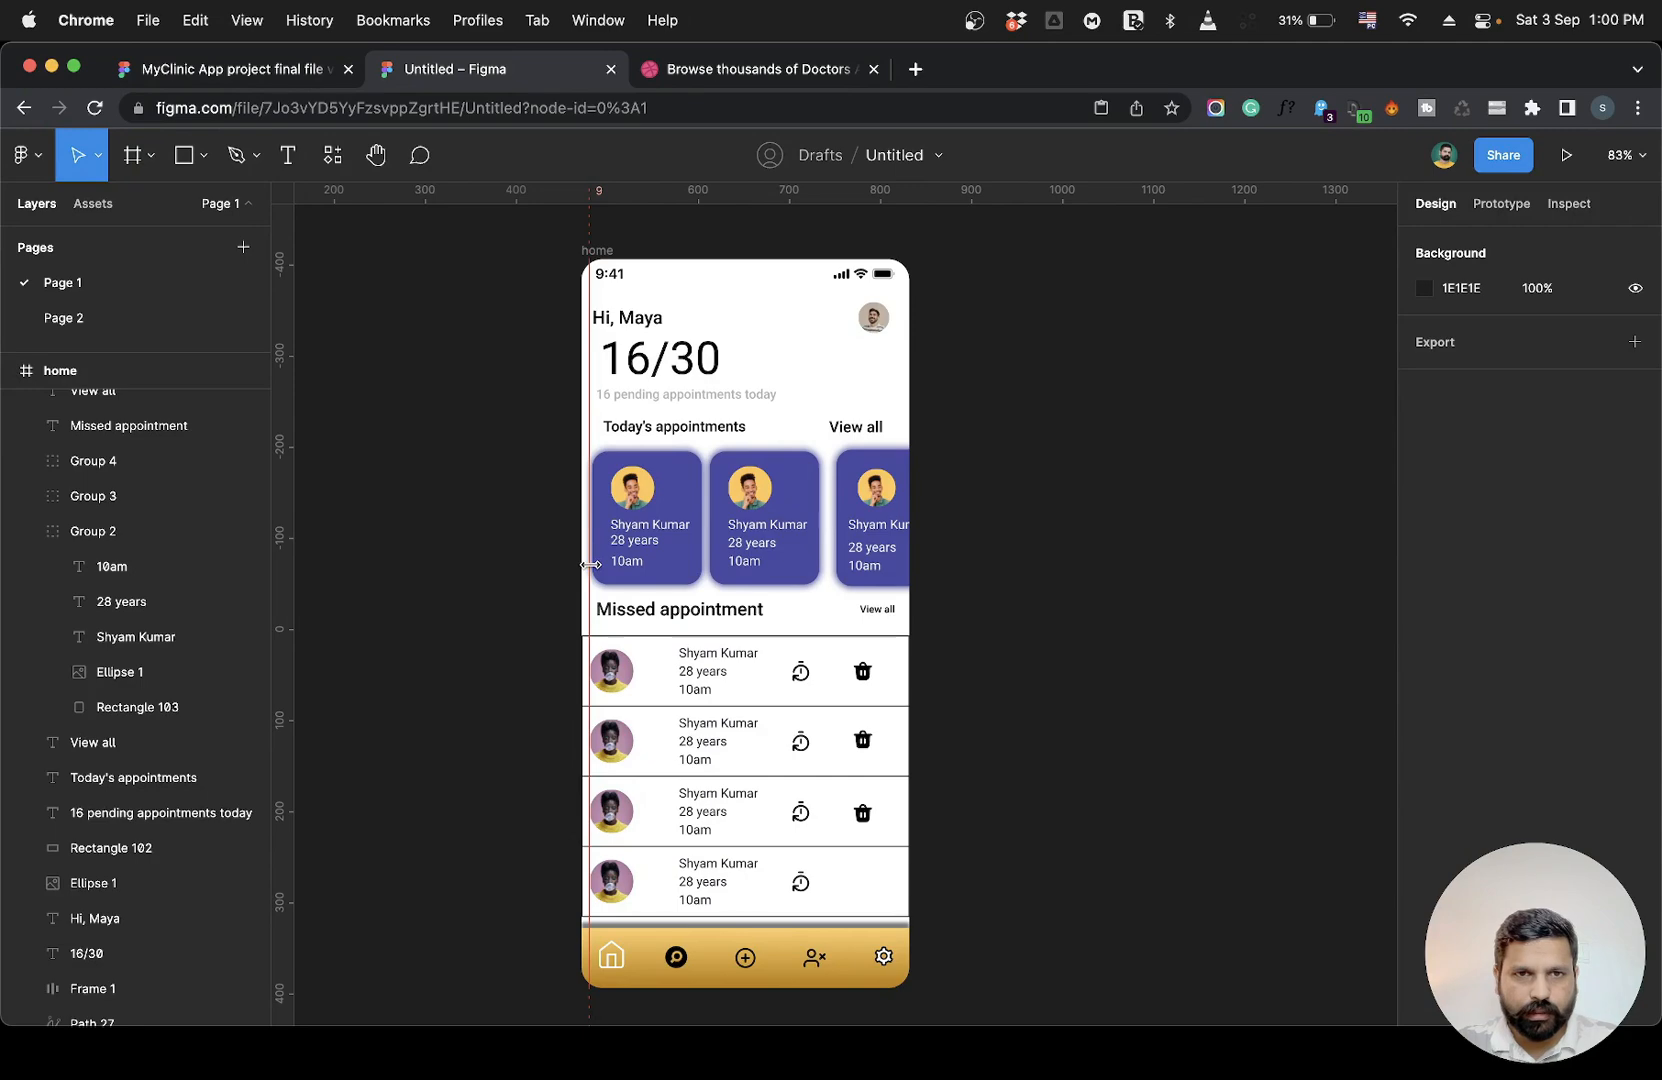
# Zoom into the home frame and move the left vertical guide to x 16.
pyautogui.scroll(5, 590, 565)
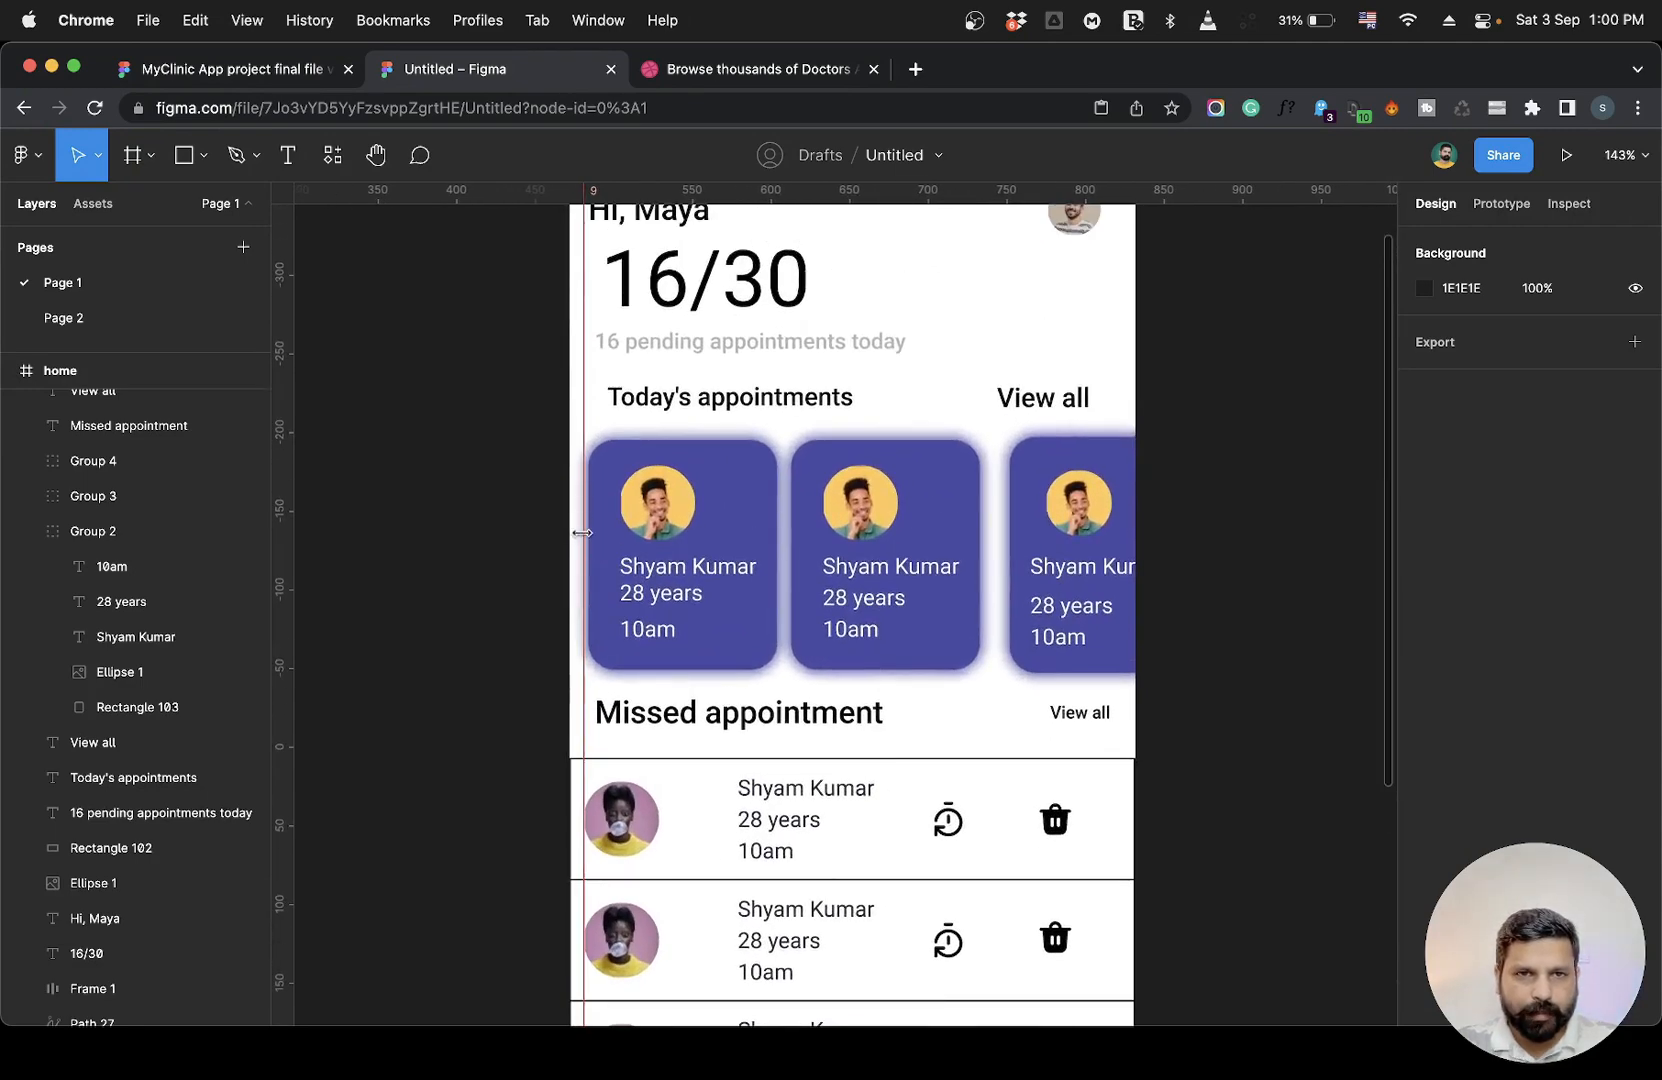
pyautogui.scroll(2, 586, 526)
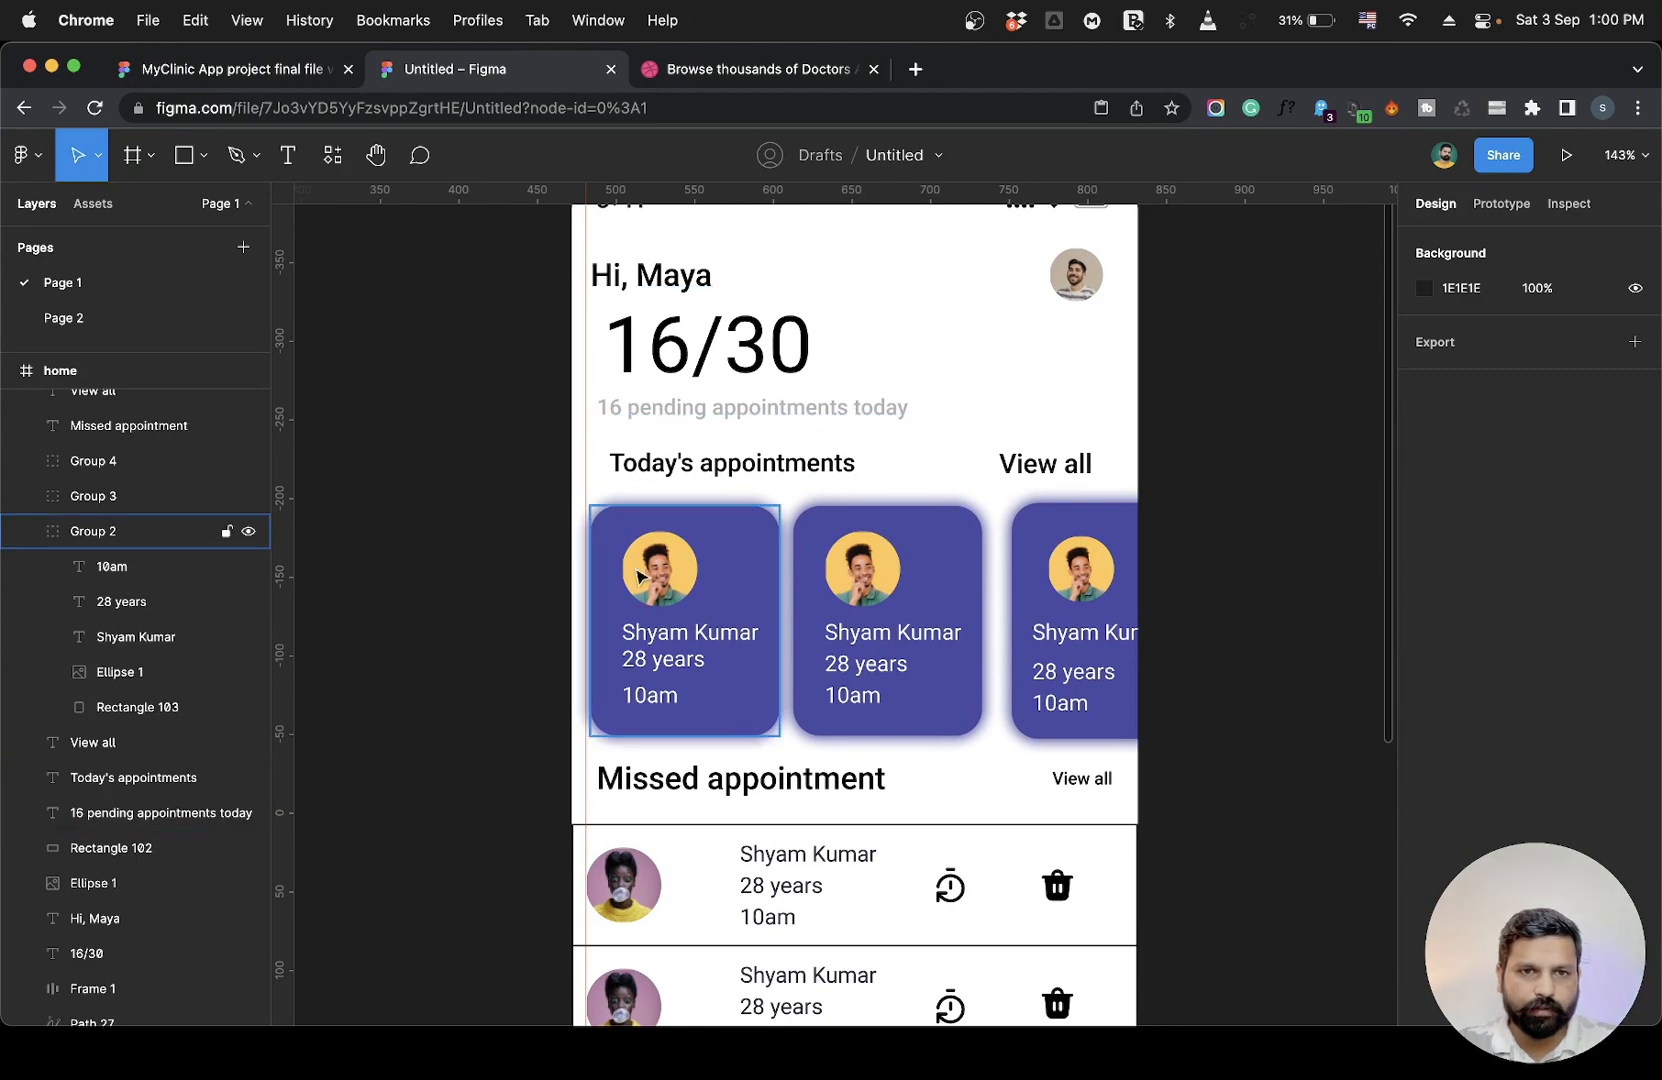
pyautogui.scroll(-5, 638, 576)
pyautogui.scroll(-2, 638, 576)
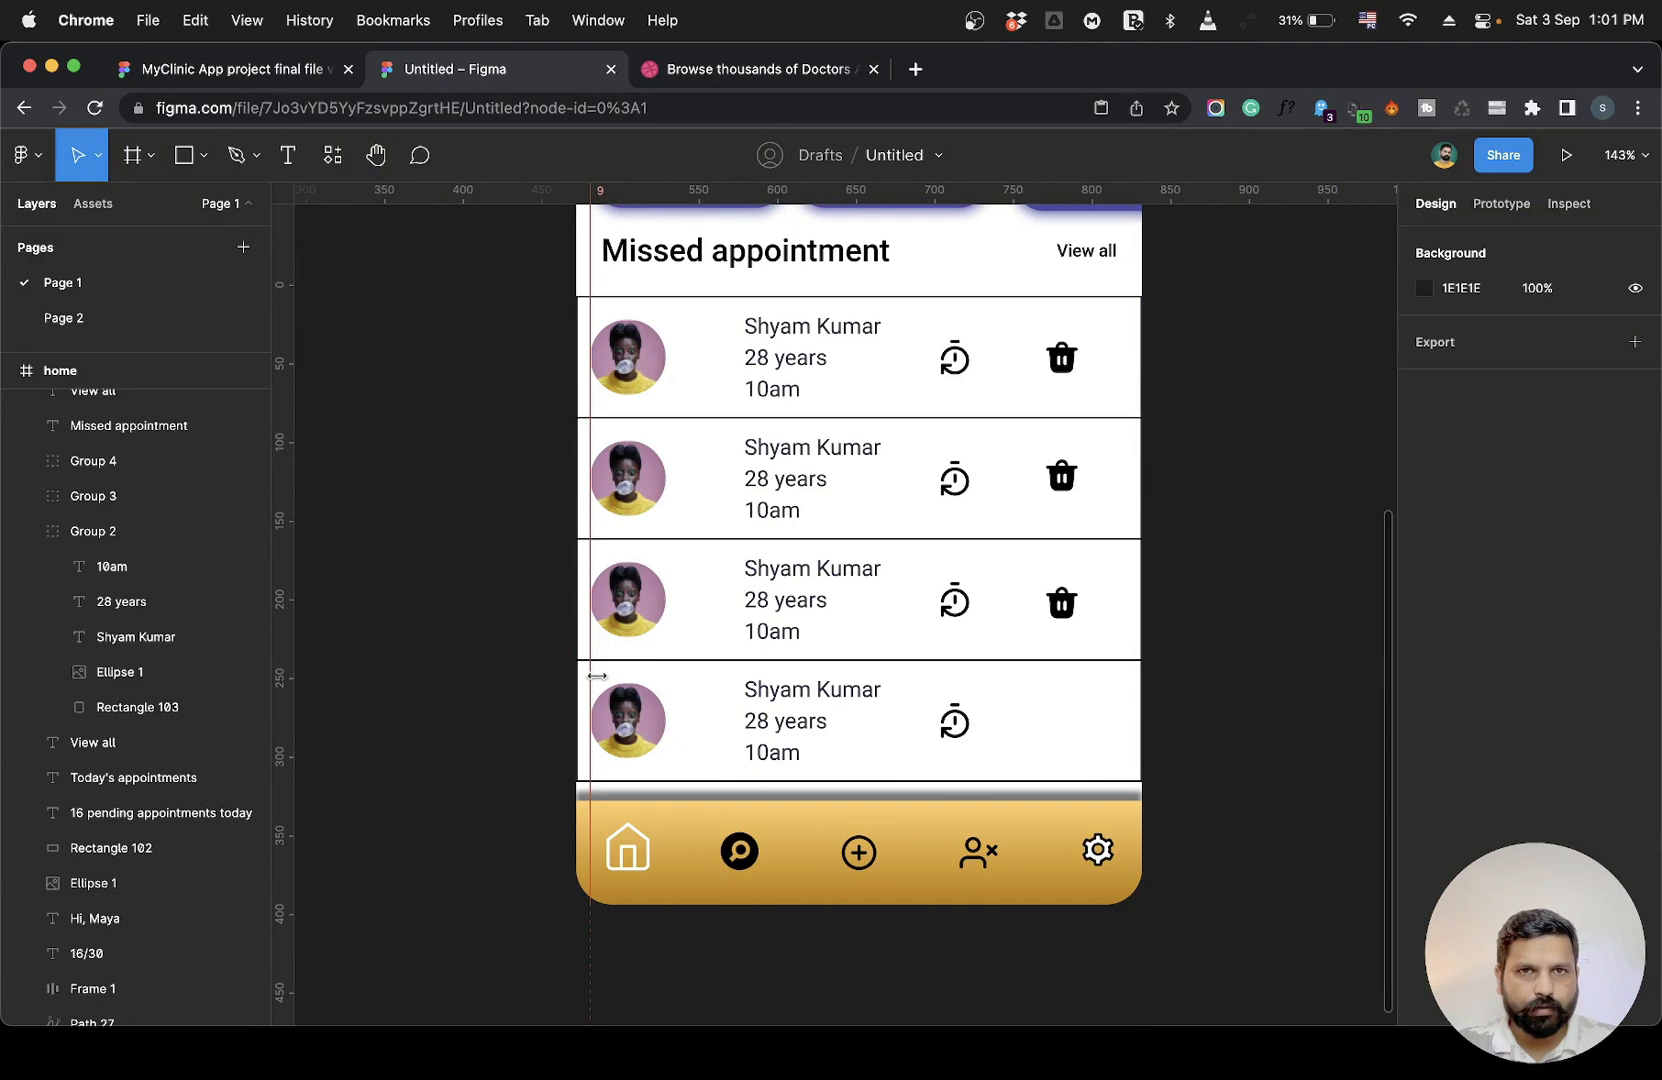
pyautogui.scroll(-3, 595, 676)
pyautogui.scroll(3, 598, 600)
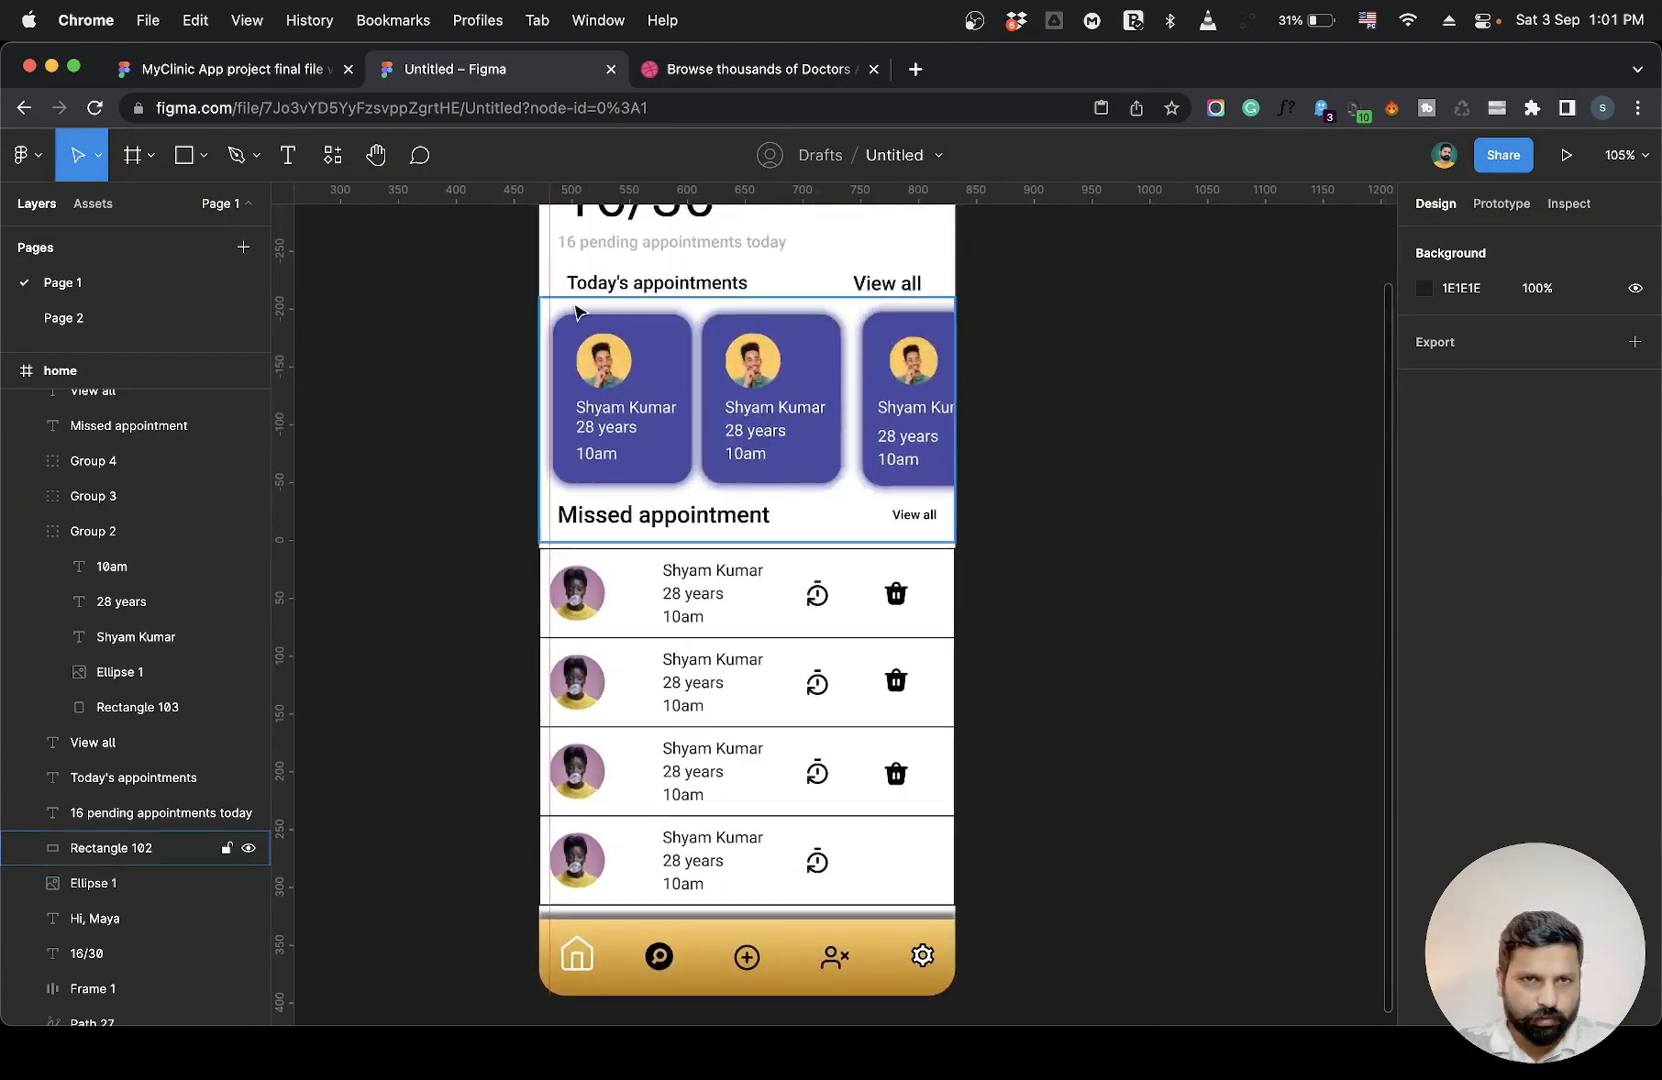
pyautogui.scroll(6, 562, 628)
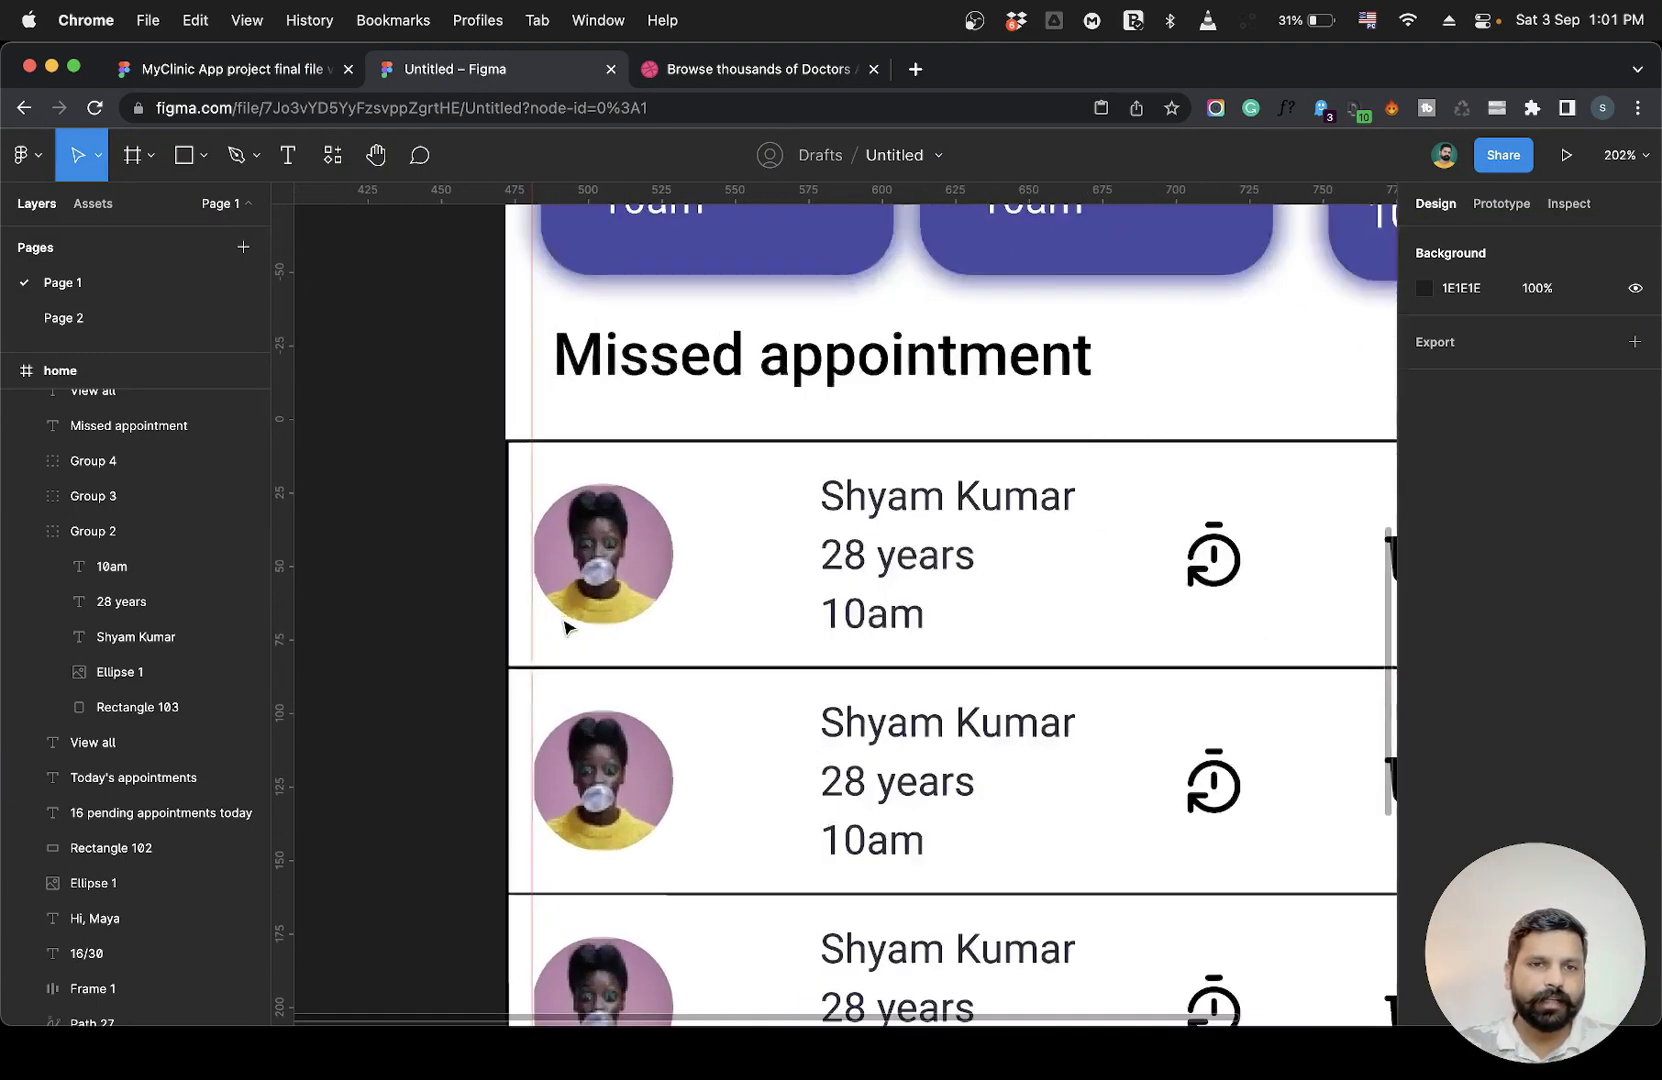
pyautogui.moveTo(540, 615); pyautogui.dragTo(549, 617)
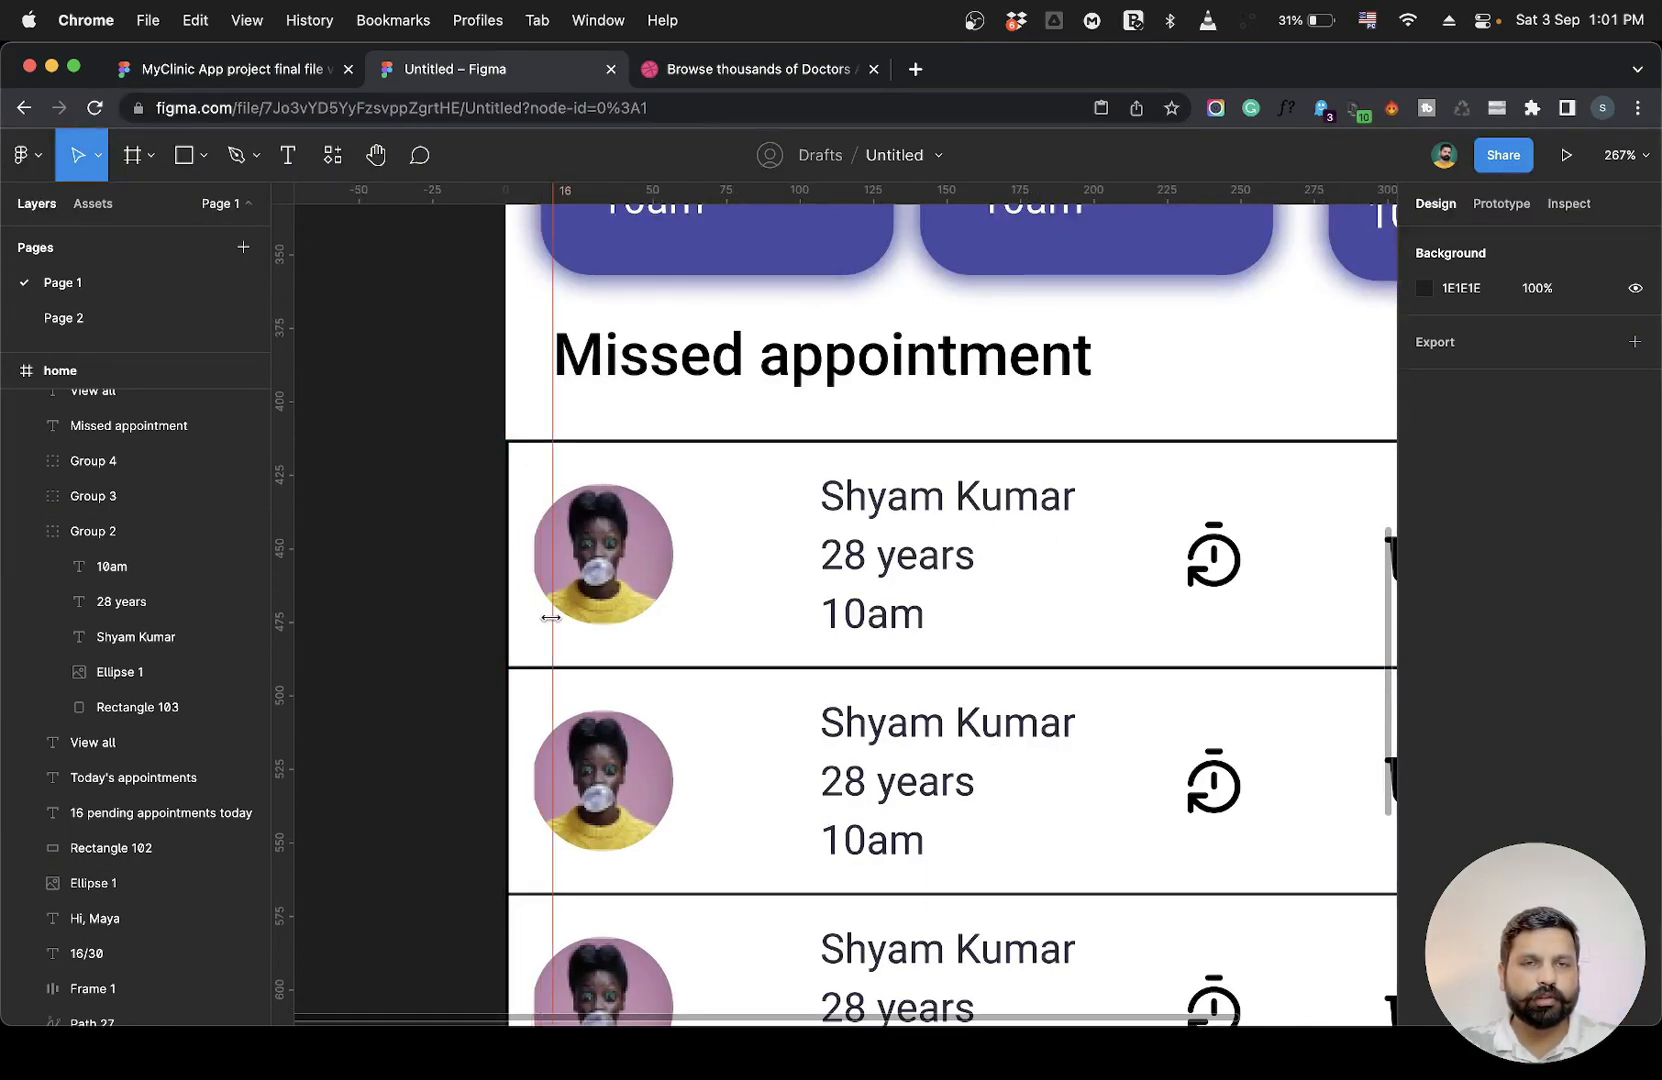
pyautogui.moveTo(551, 618); pyautogui.dragTo(551, 618)
# Align the "Hi, Maya" greeting text with the 16 px guide.
pyautogui.scroll(-5, 551, 618)
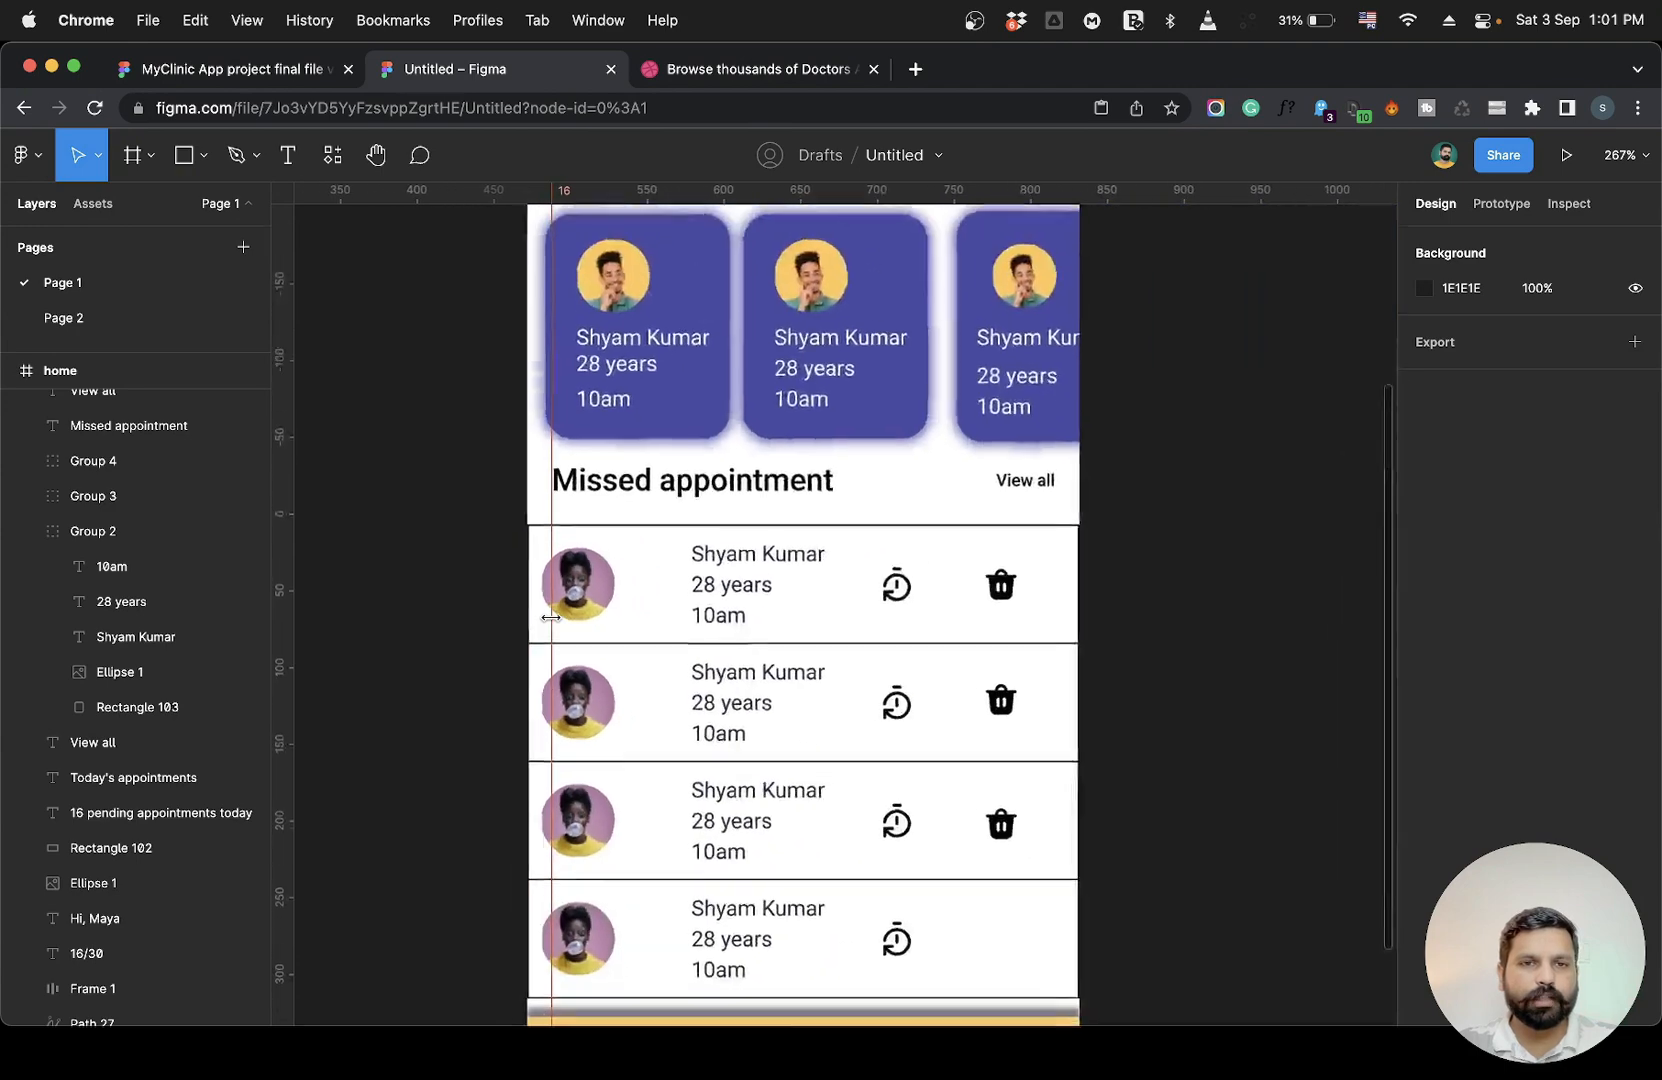
pyautogui.scroll(2, 583, 407)
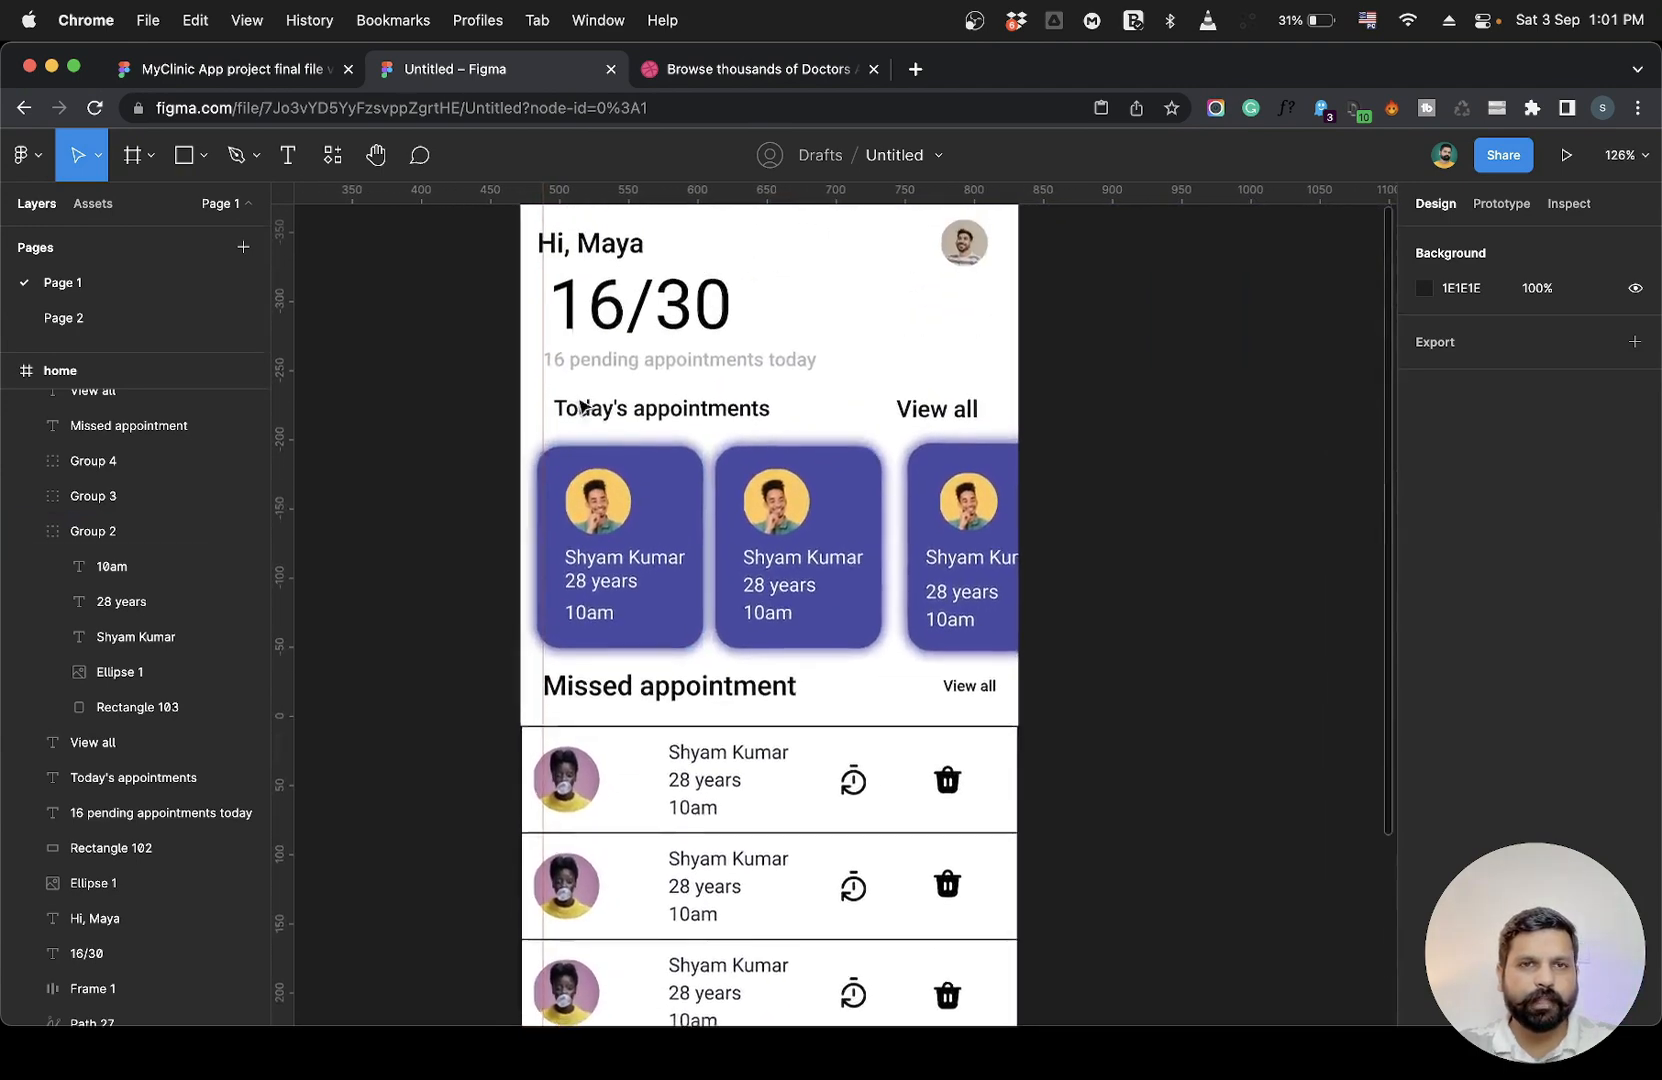
pyautogui.click(569, 262)
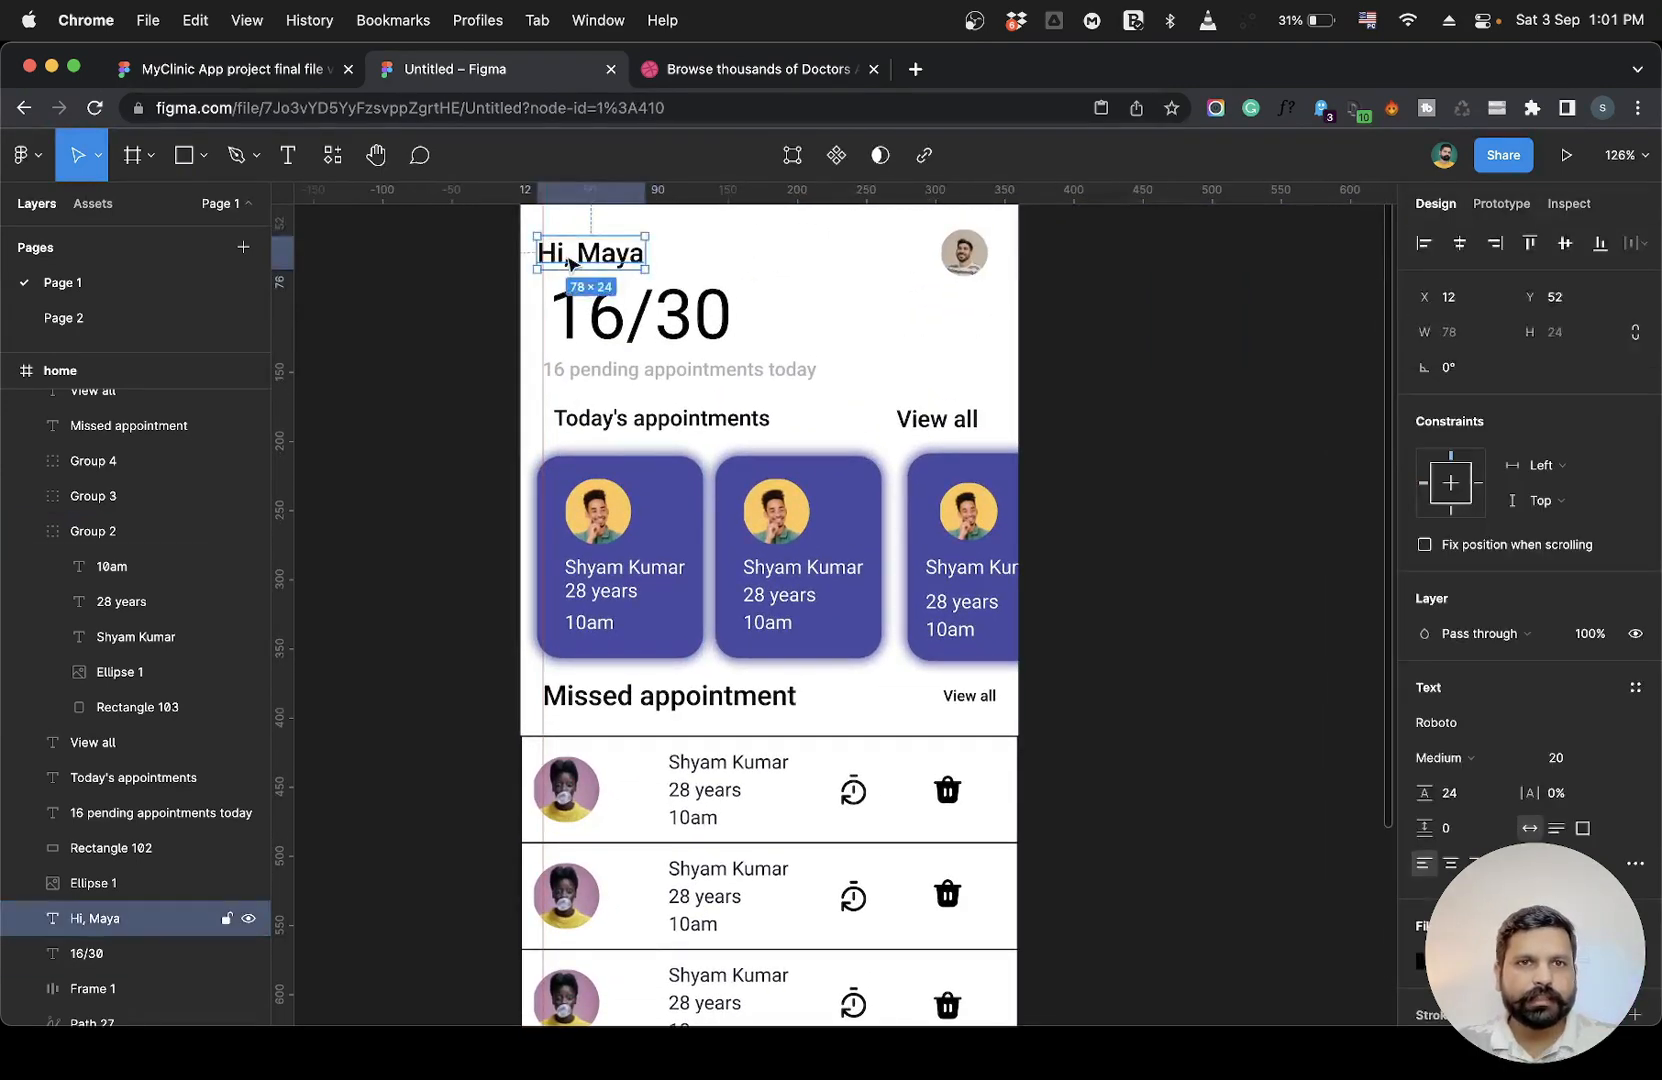
pyautogui.moveTo(569, 262); pyautogui.dragTo(597, 309)
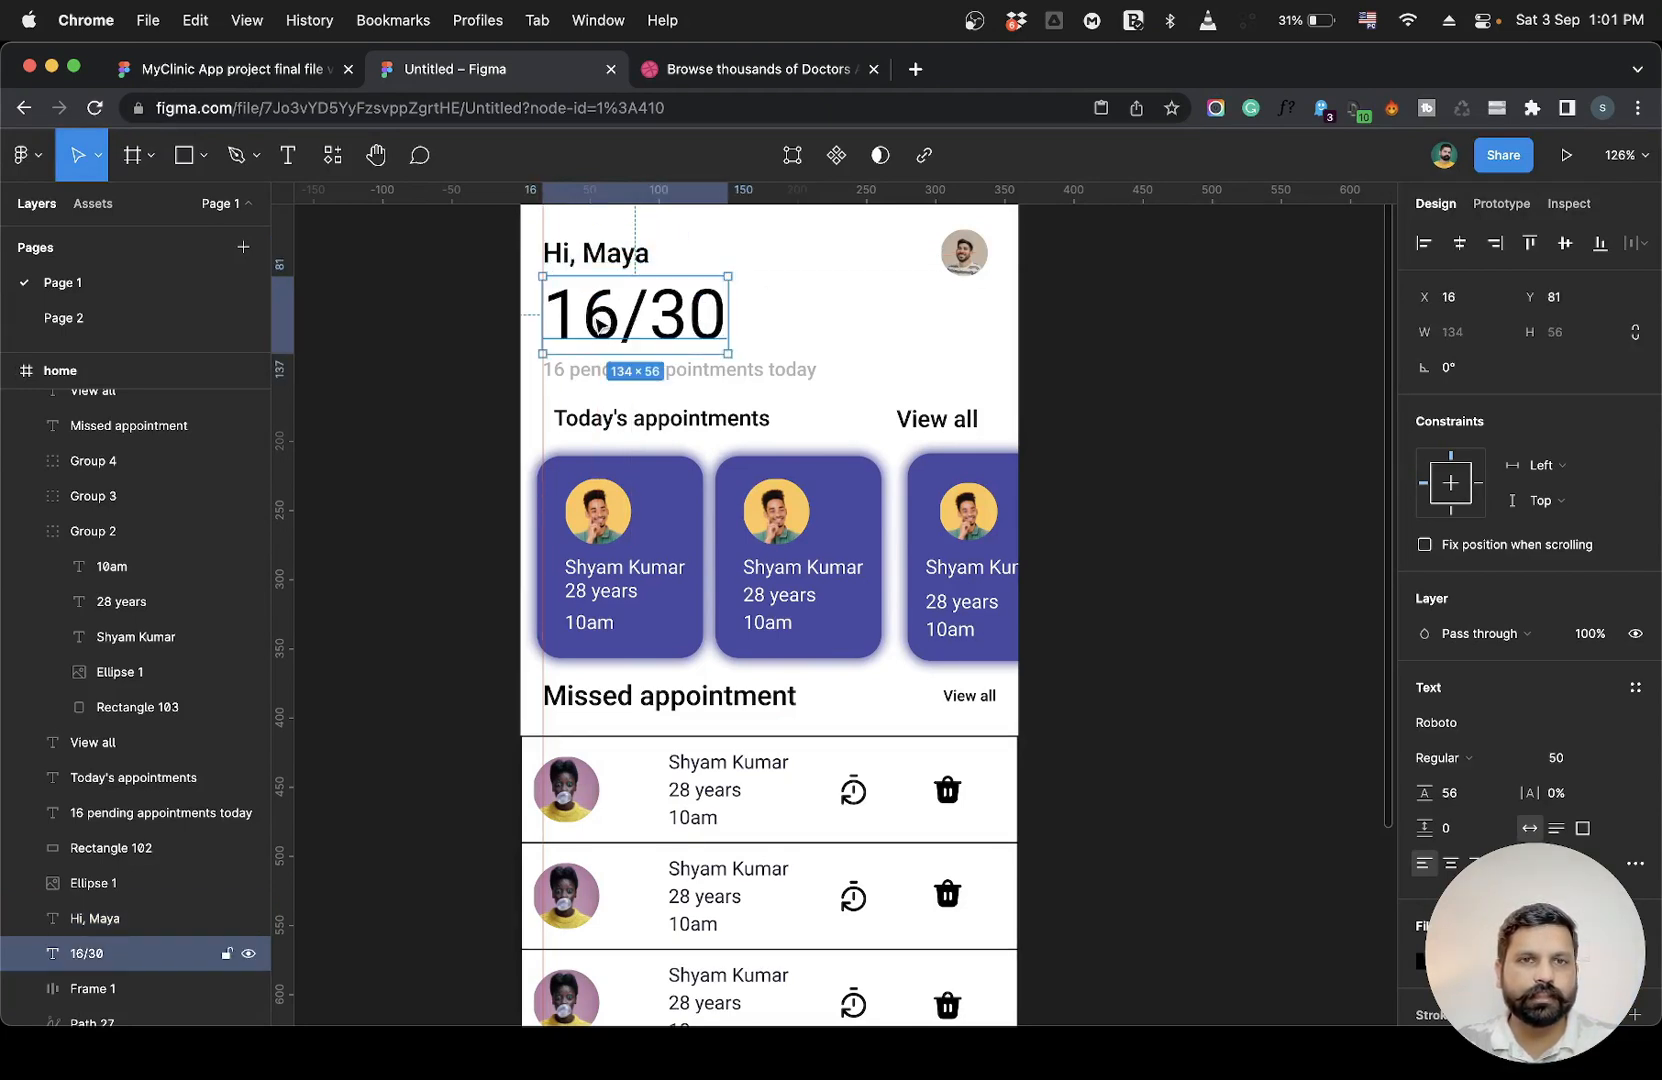
# Check the header texts against the guide and move the first appointment card onto the 16 px guide.
pyautogui.click(592, 370)
pyautogui.click(590, 420)
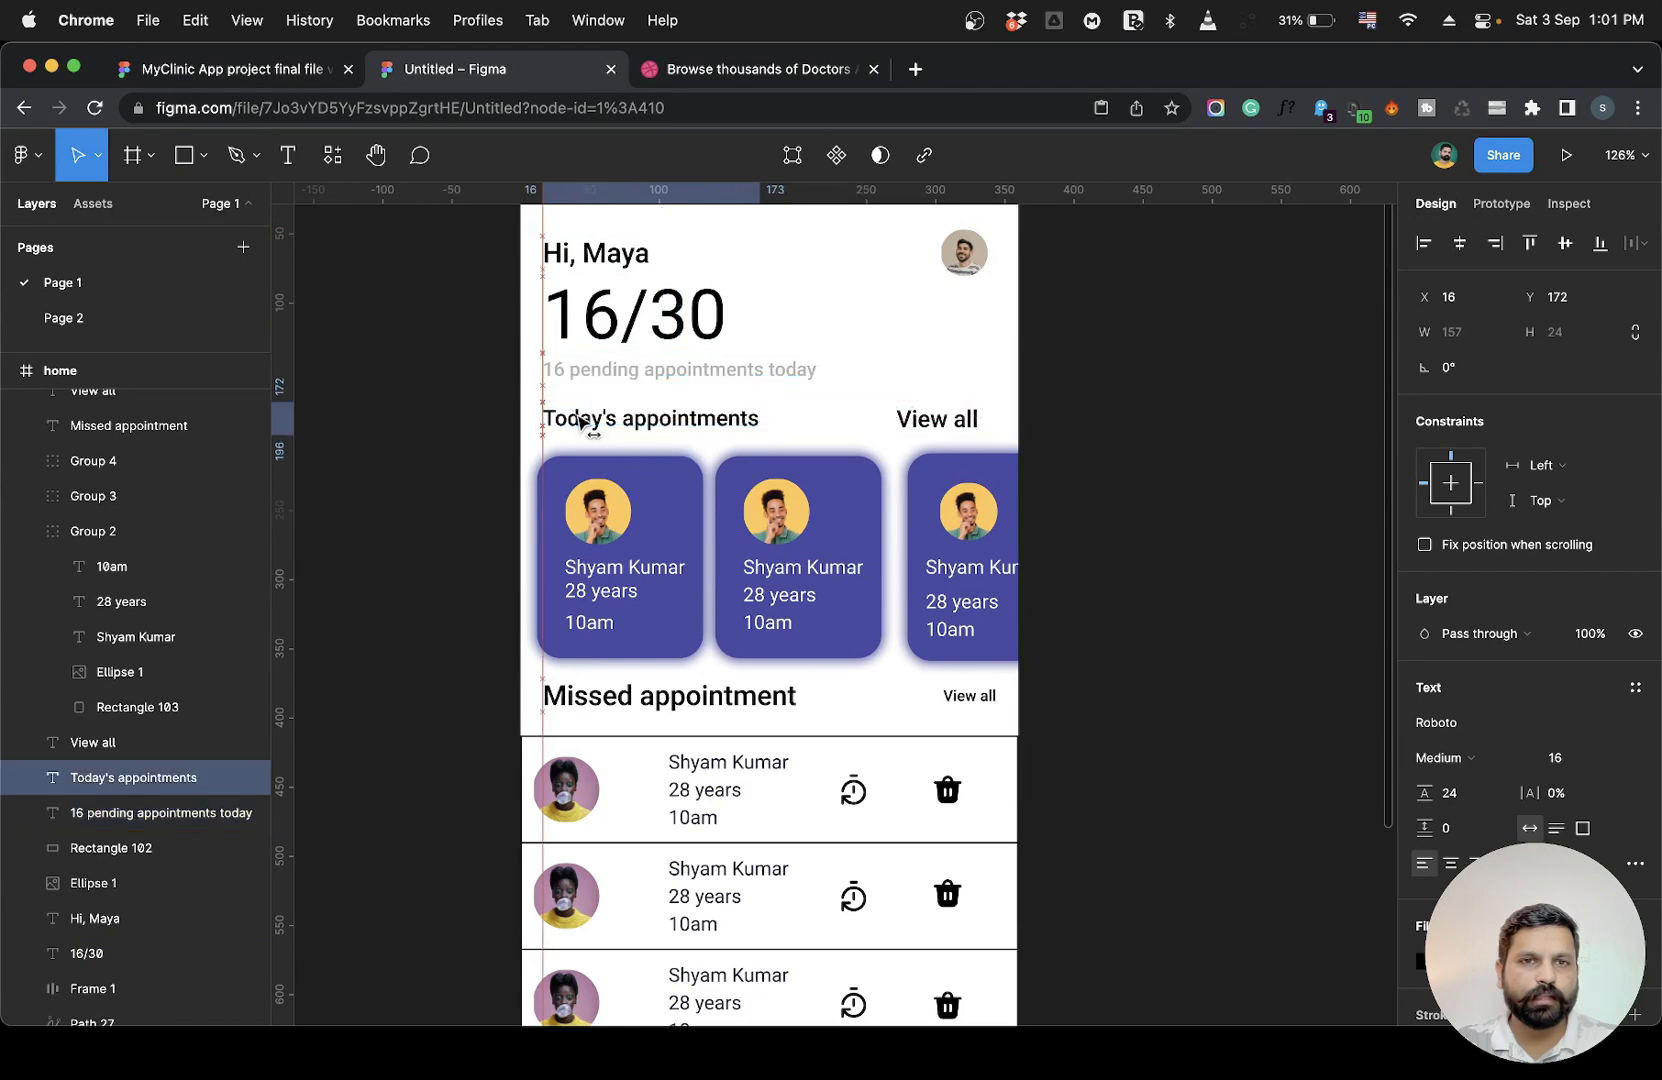
pyautogui.click(600, 578)
pyautogui.moveTo(600, 578); pyautogui.dragTo(605, 578)
pyautogui.scroll(-4, 605, 578)
pyautogui.scroll(-1, 605, 578)
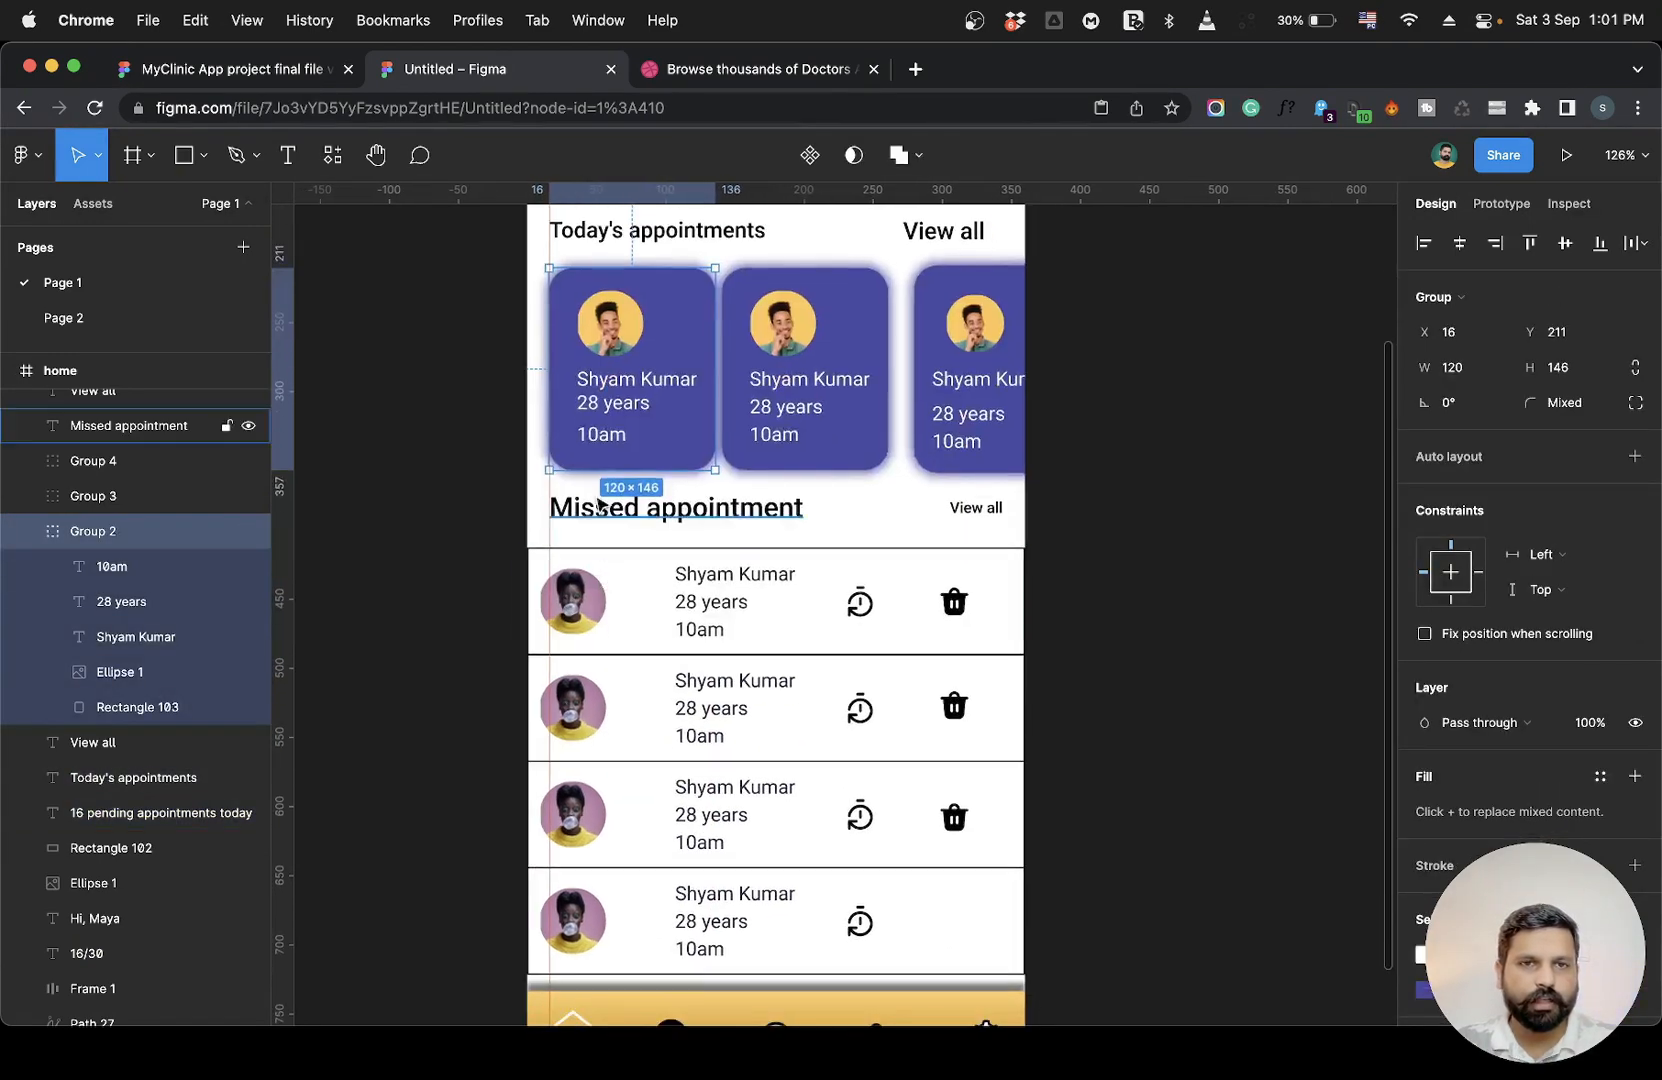
# Shift the first missed-appointment avatar so it lines up with the 16 px guide.
pyautogui.click(568, 645)
pyautogui.doubleClick(565, 620)
pyautogui.moveTo(566, 620); pyautogui.dragTo(573, 620)
pyautogui.click(1030, 597)
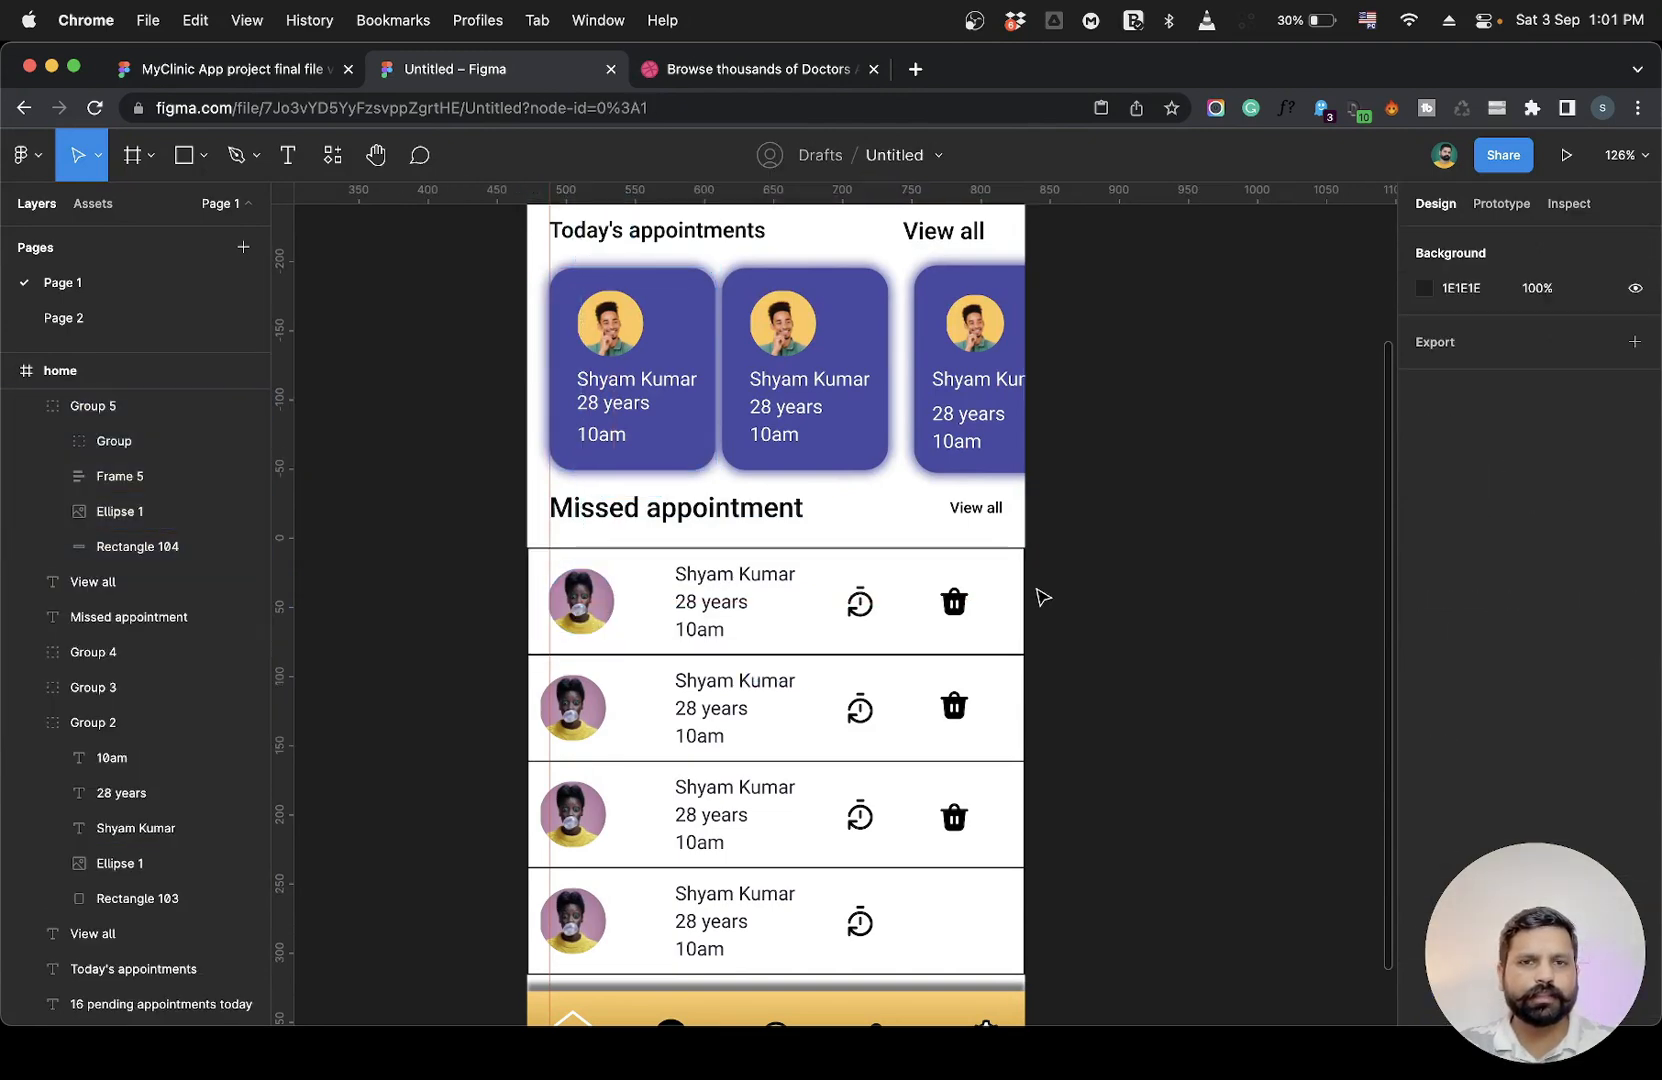
# Add a second vertical guide along the right side at x 344, matching the profile avatar's right edge.
pyautogui.scroll(5, 1040, 597)
pyautogui.hscroll(1, 1043, 598)
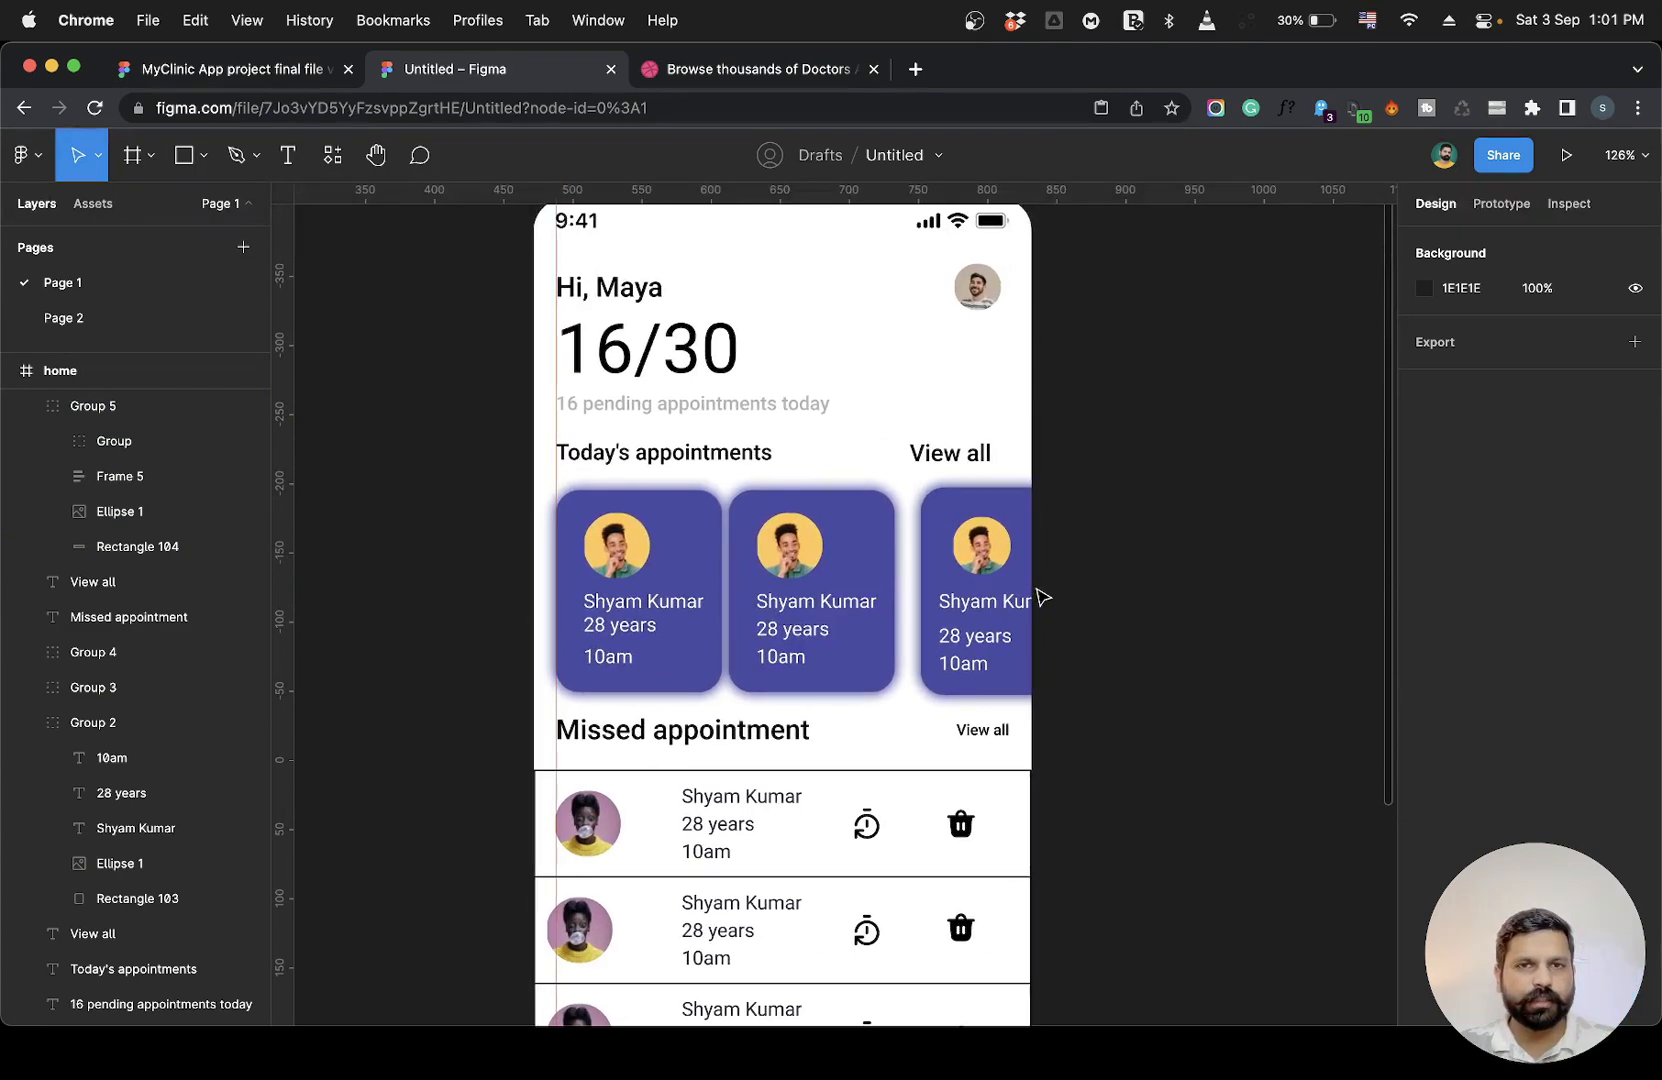
pyautogui.scroll(-2, 1043, 598)
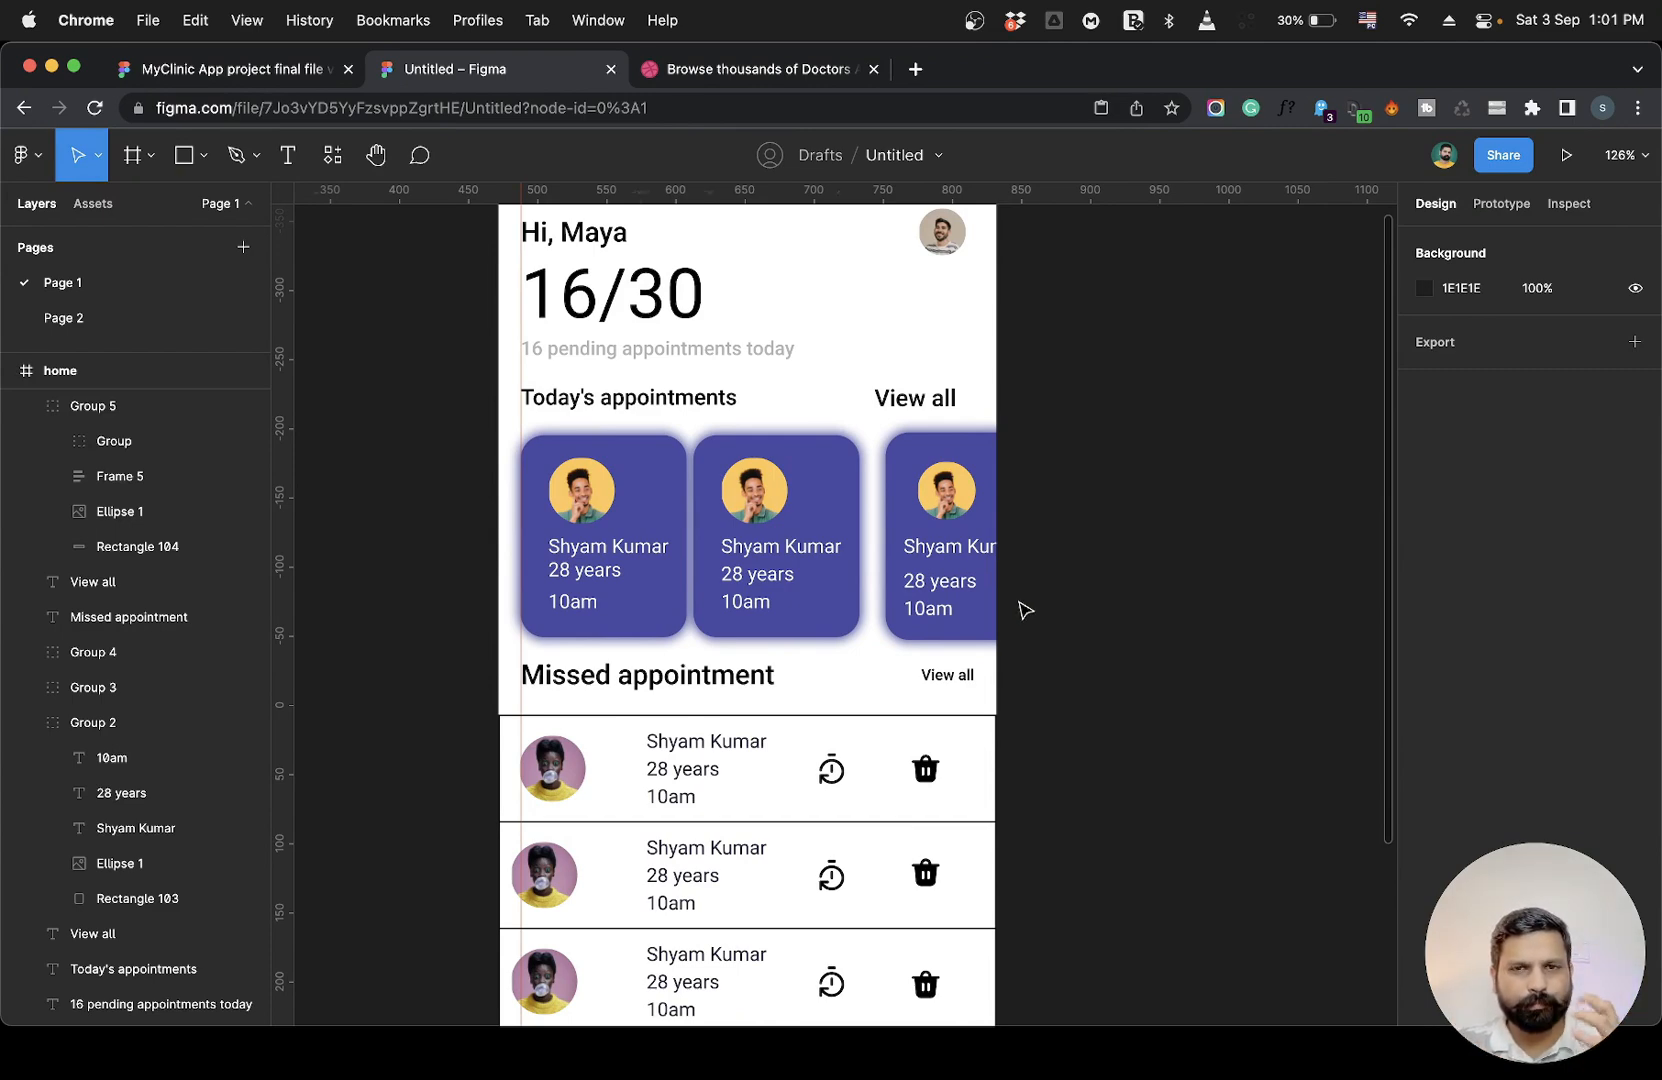
pyautogui.scroll(-3, 1025, 610)
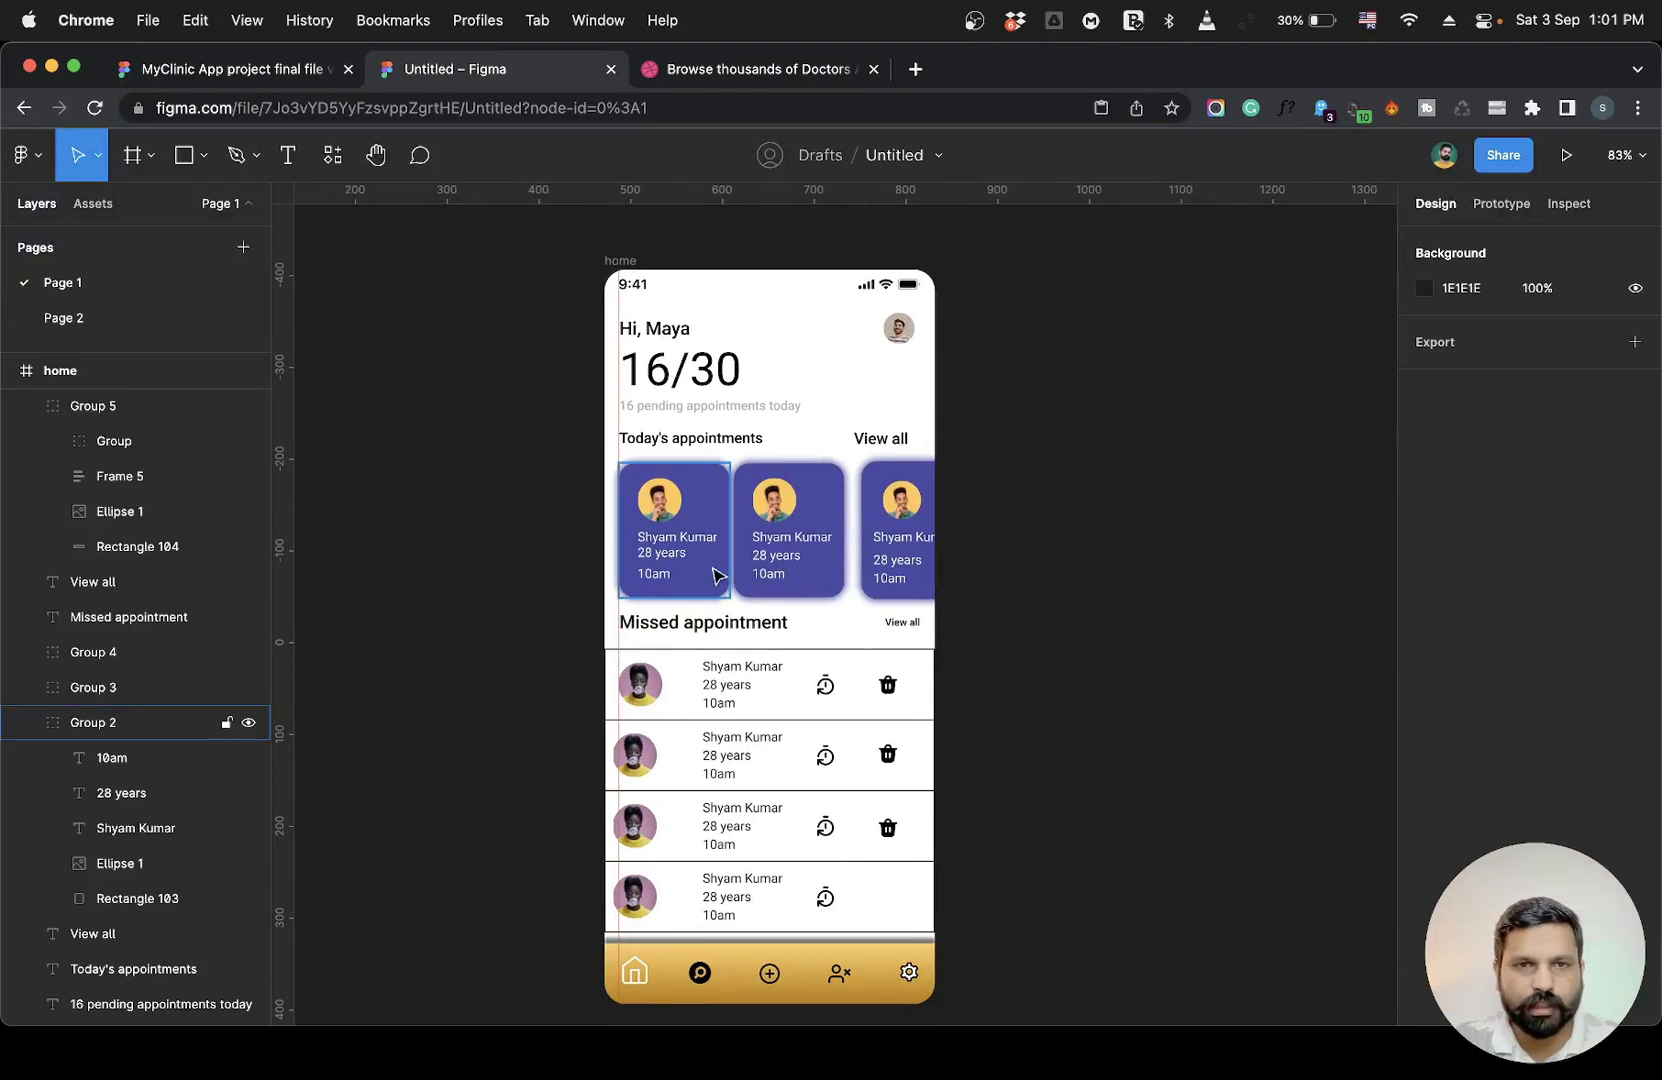
pyautogui.moveTo(283, 594); pyautogui.dragTo(918, 600)
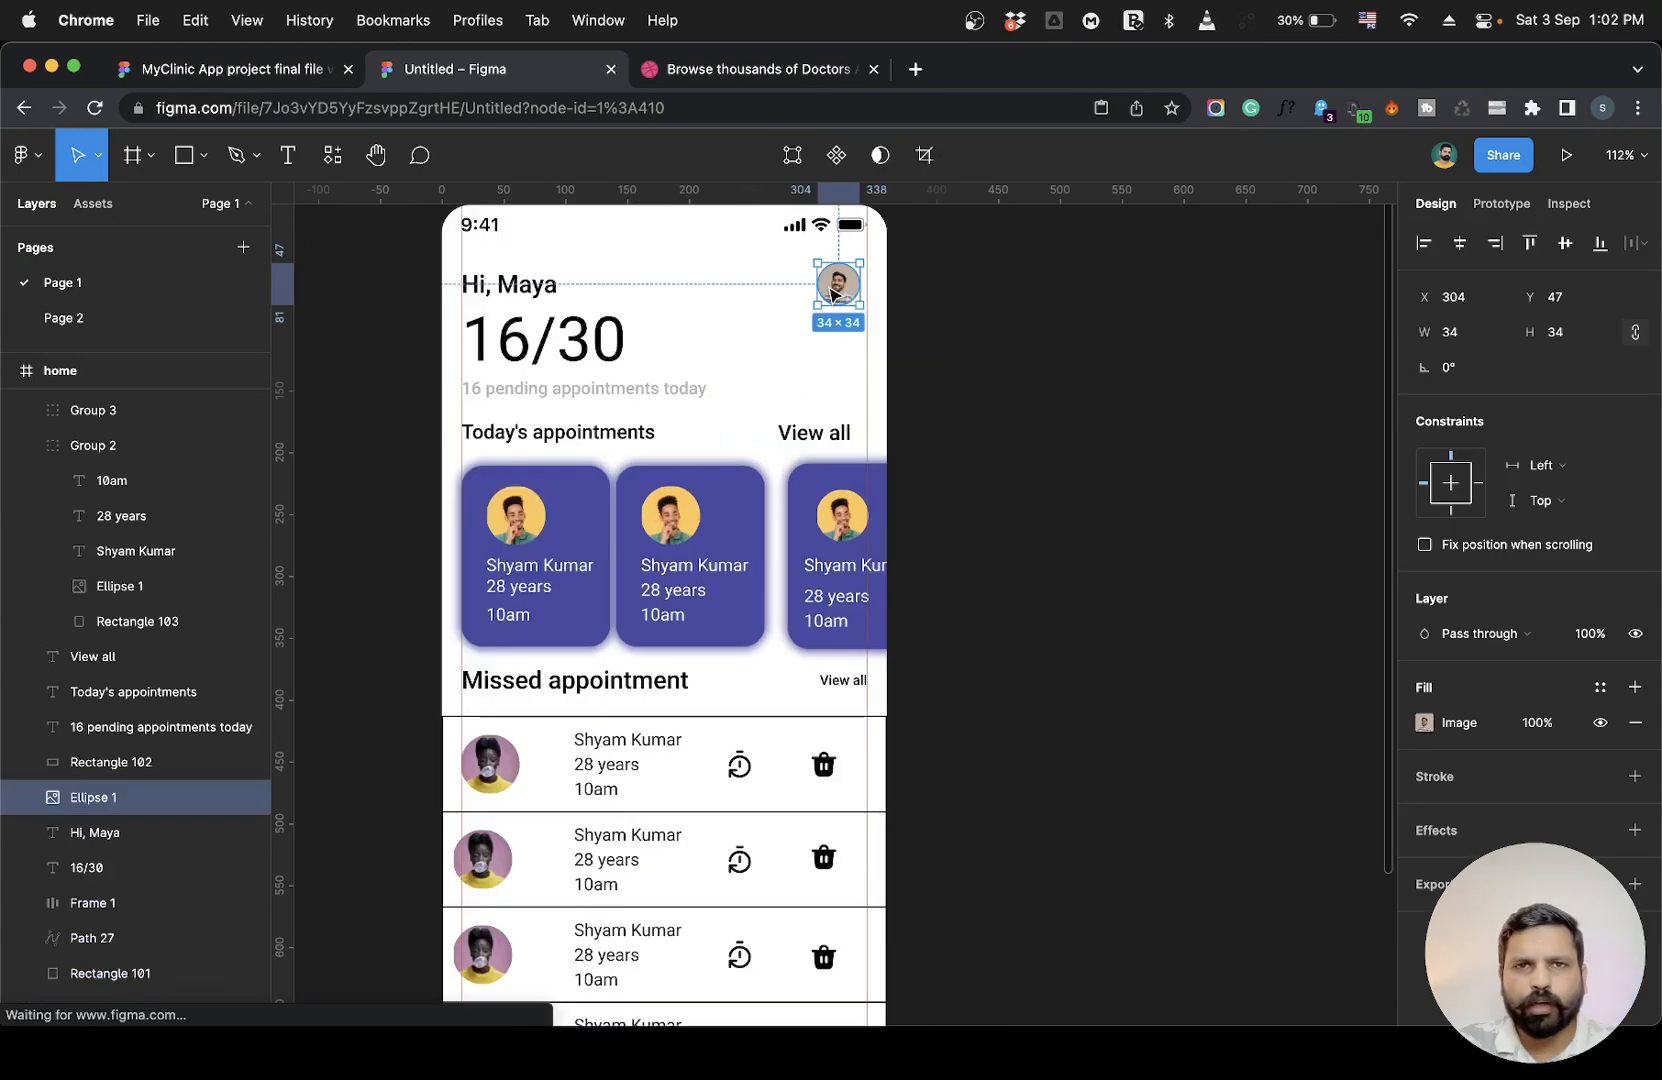
pyautogui.moveTo(832, 291); pyautogui.dragTo(840, 290)
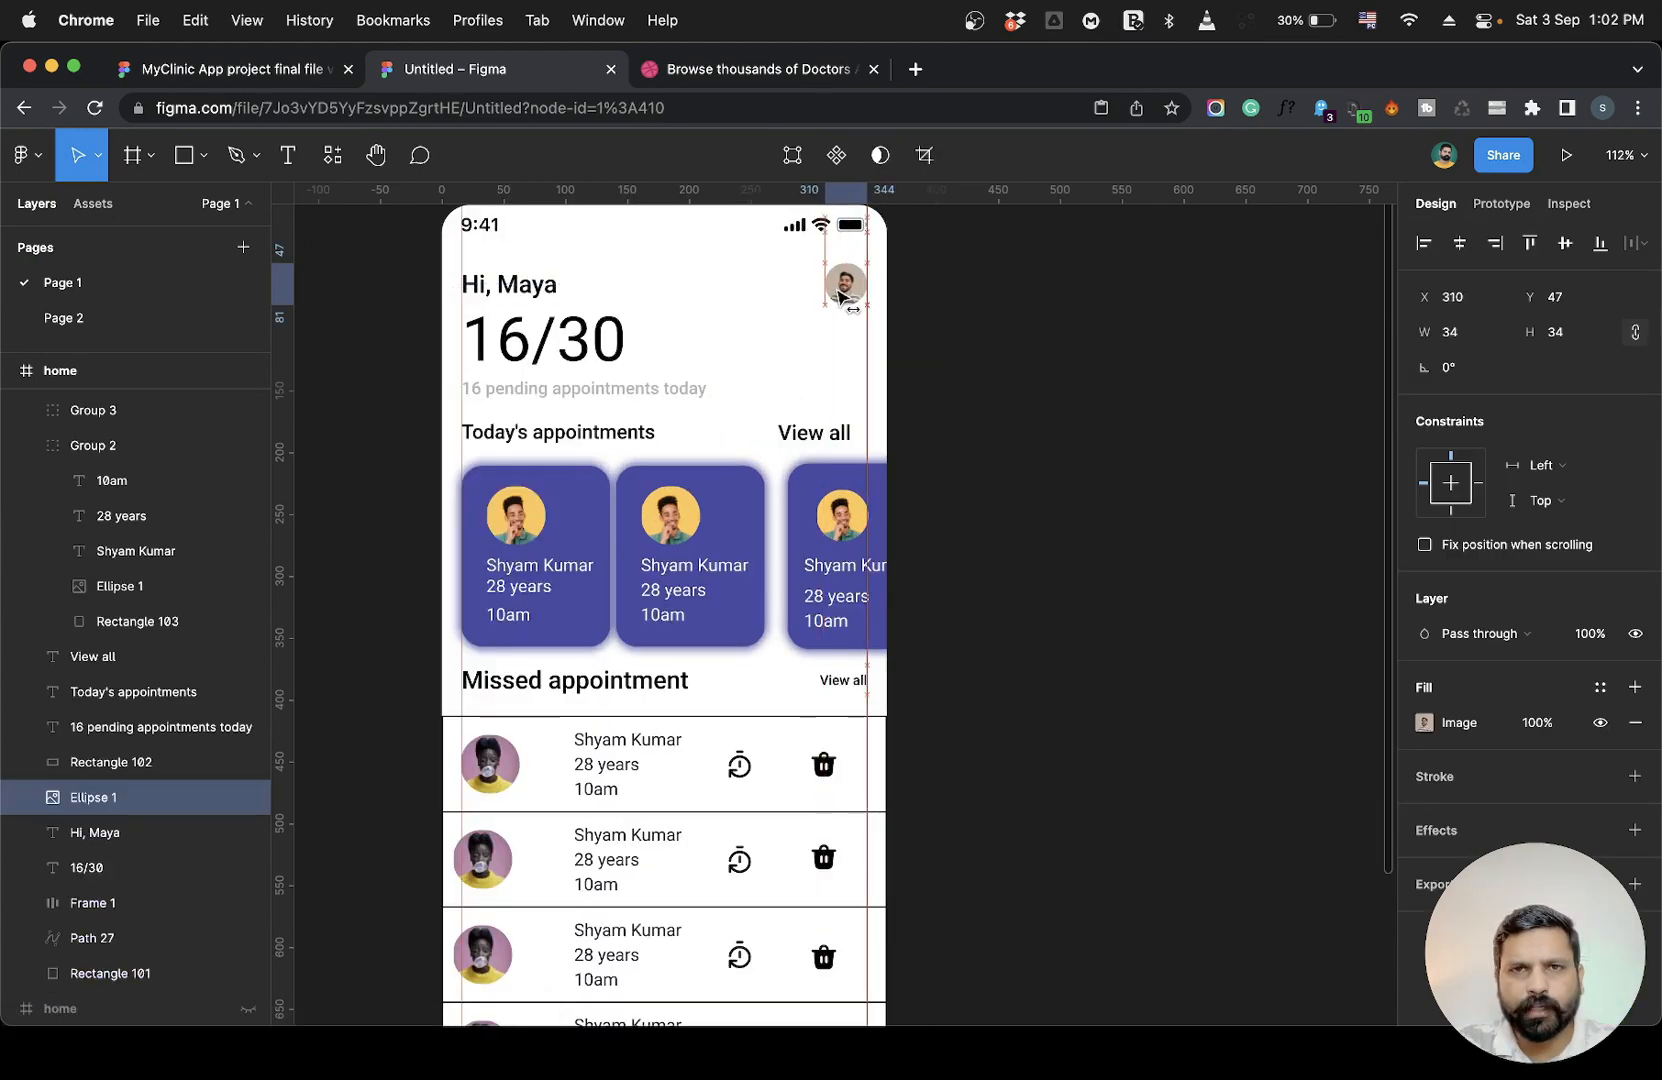
# Move the Today's appointments "View all" label so it aligns with the right guide.
pyautogui.click(816, 434)
pyautogui.moveTo(816, 434); pyautogui.dragTo(828, 437)
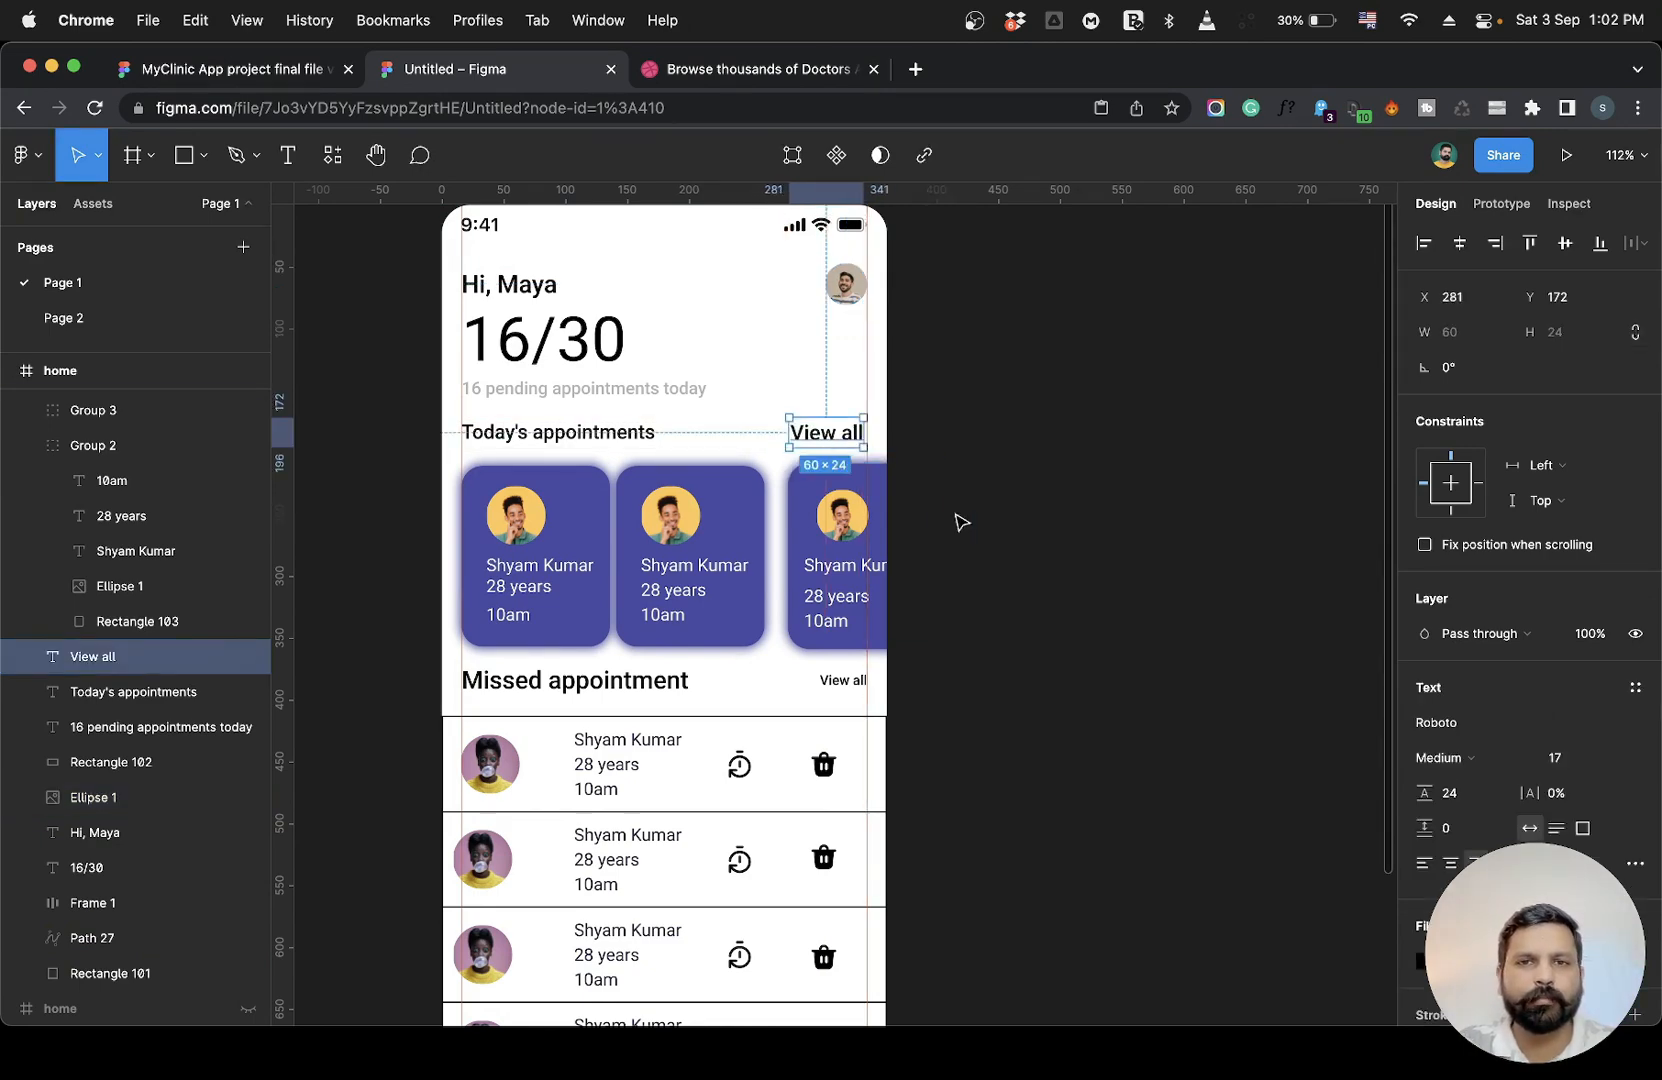
pyautogui.scroll(-4, 953, 519)
pyautogui.scroll(3, 953, 519)
pyautogui.scroll(2, 953, 519)
pyautogui.moveTo(794, 315); pyautogui.dragTo(802, 317)
pyautogui.click(835, 460)
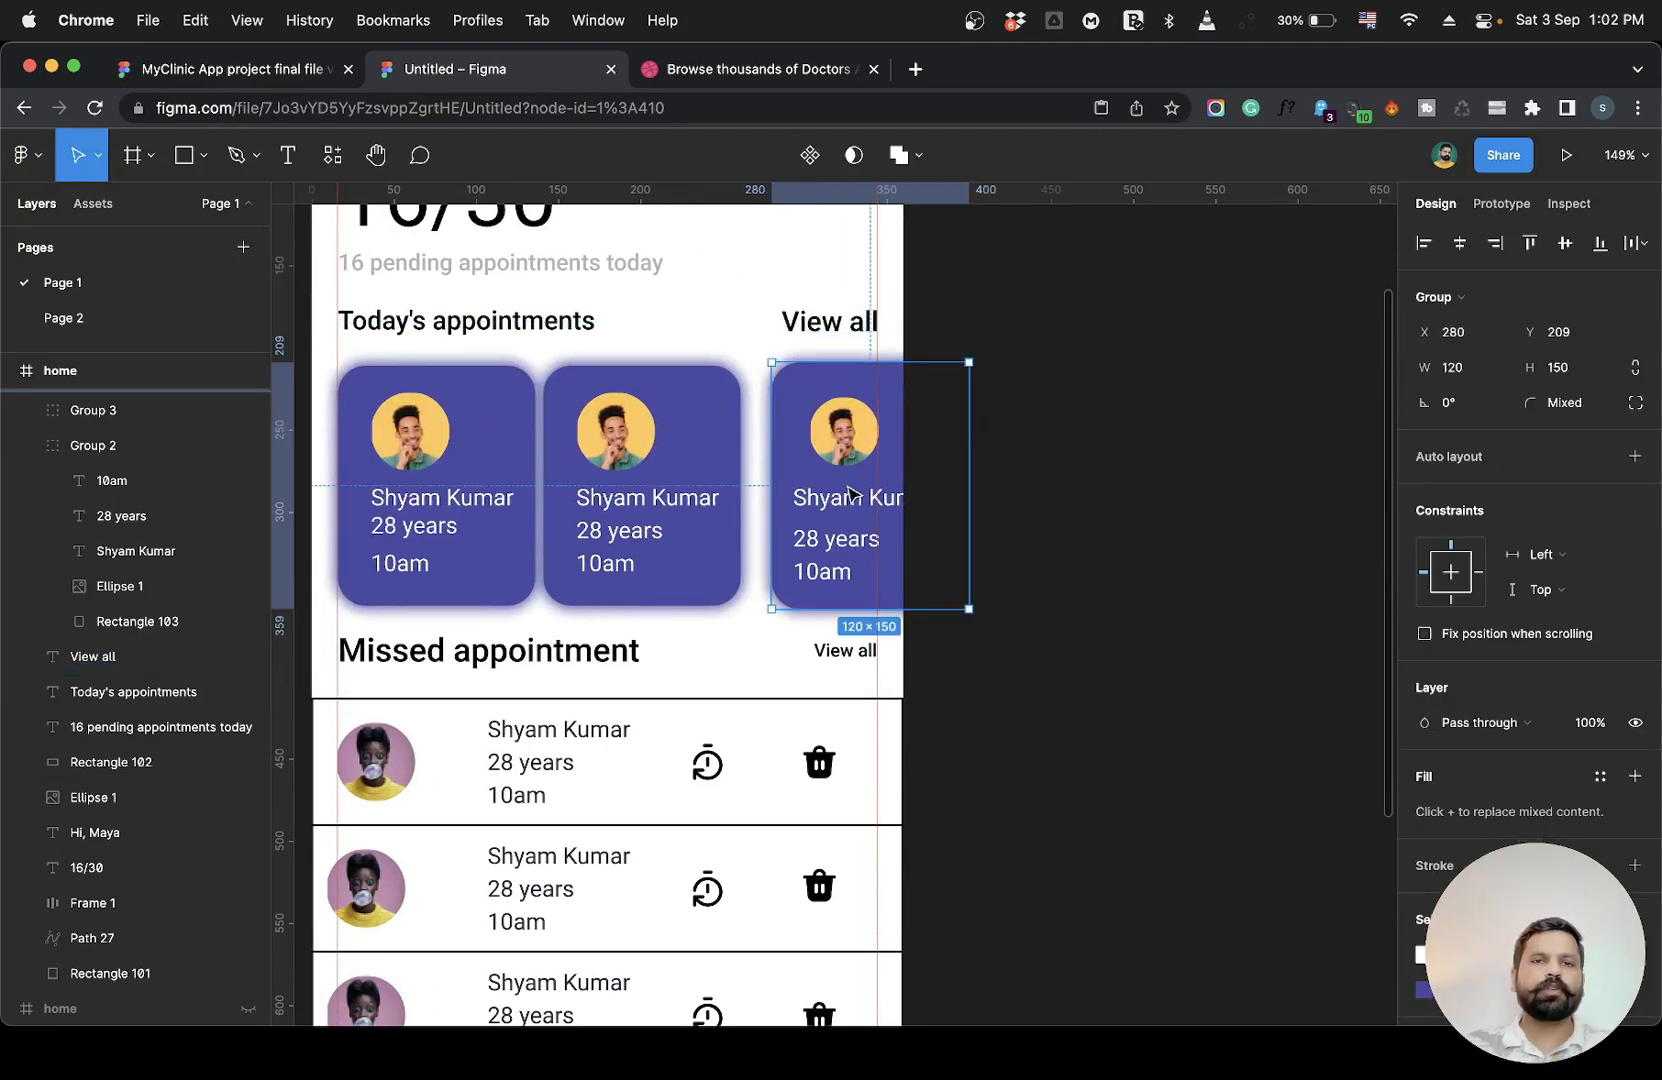
# Try to move the first missed row's delete icon toward the right guide.
pyautogui.scroll(-3, 849, 492)
pyautogui.hscroll(-2, 849, 492)
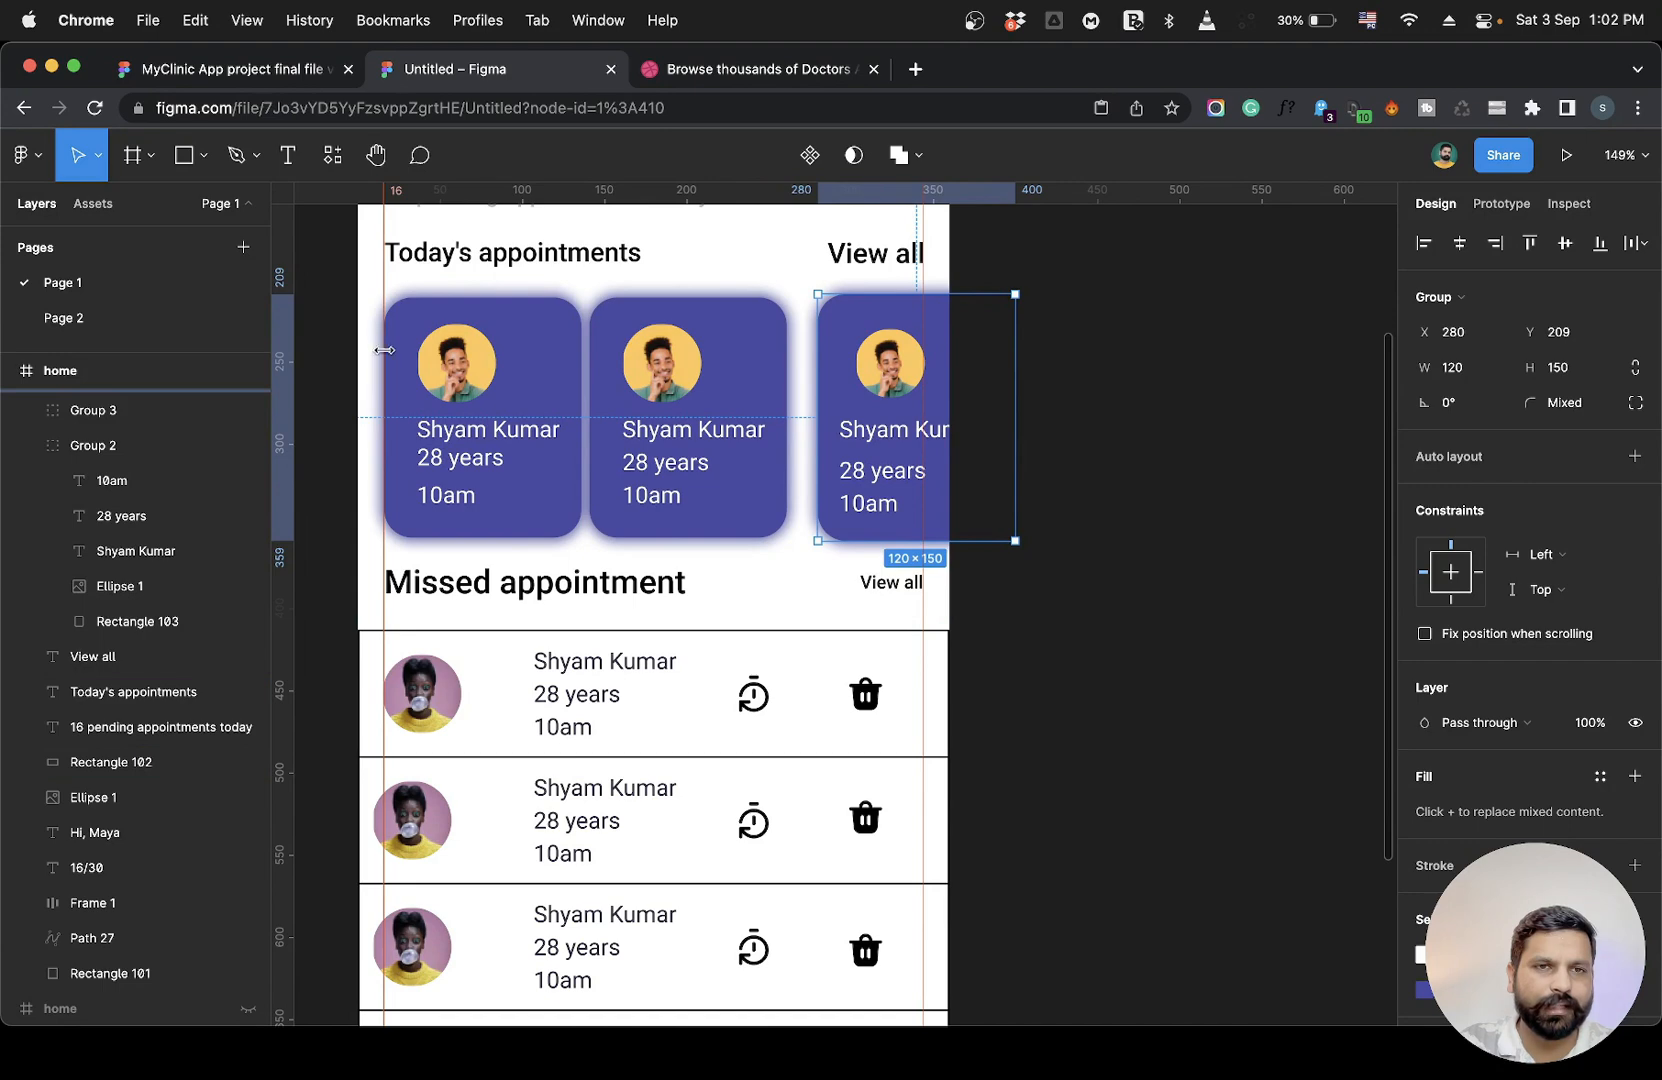
pyautogui.scroll(-5, 475, 620)
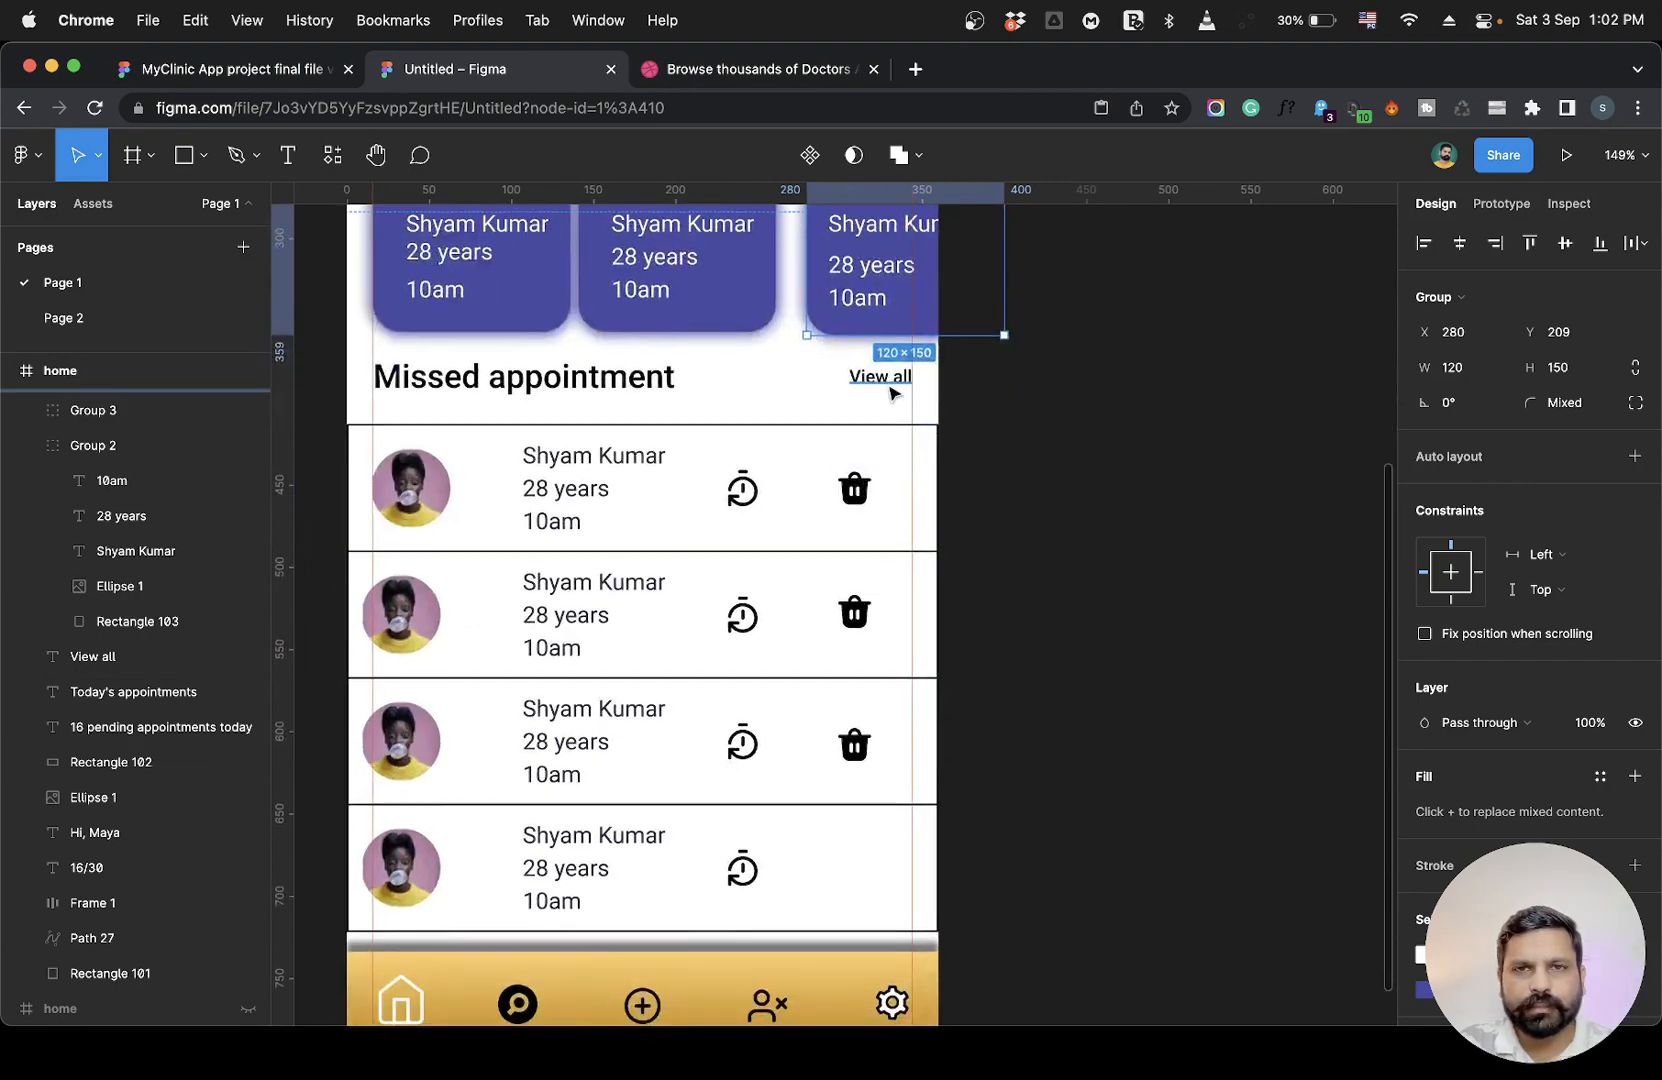
pyautogui.moveTo(865, 489); pyautogui.dragTo(901, 489)
pyautogui.press('super+z')
# Resize the first missed-appointment row's background rectangle to start at x 14 with width 331.
pyautogui.click(907, 490)
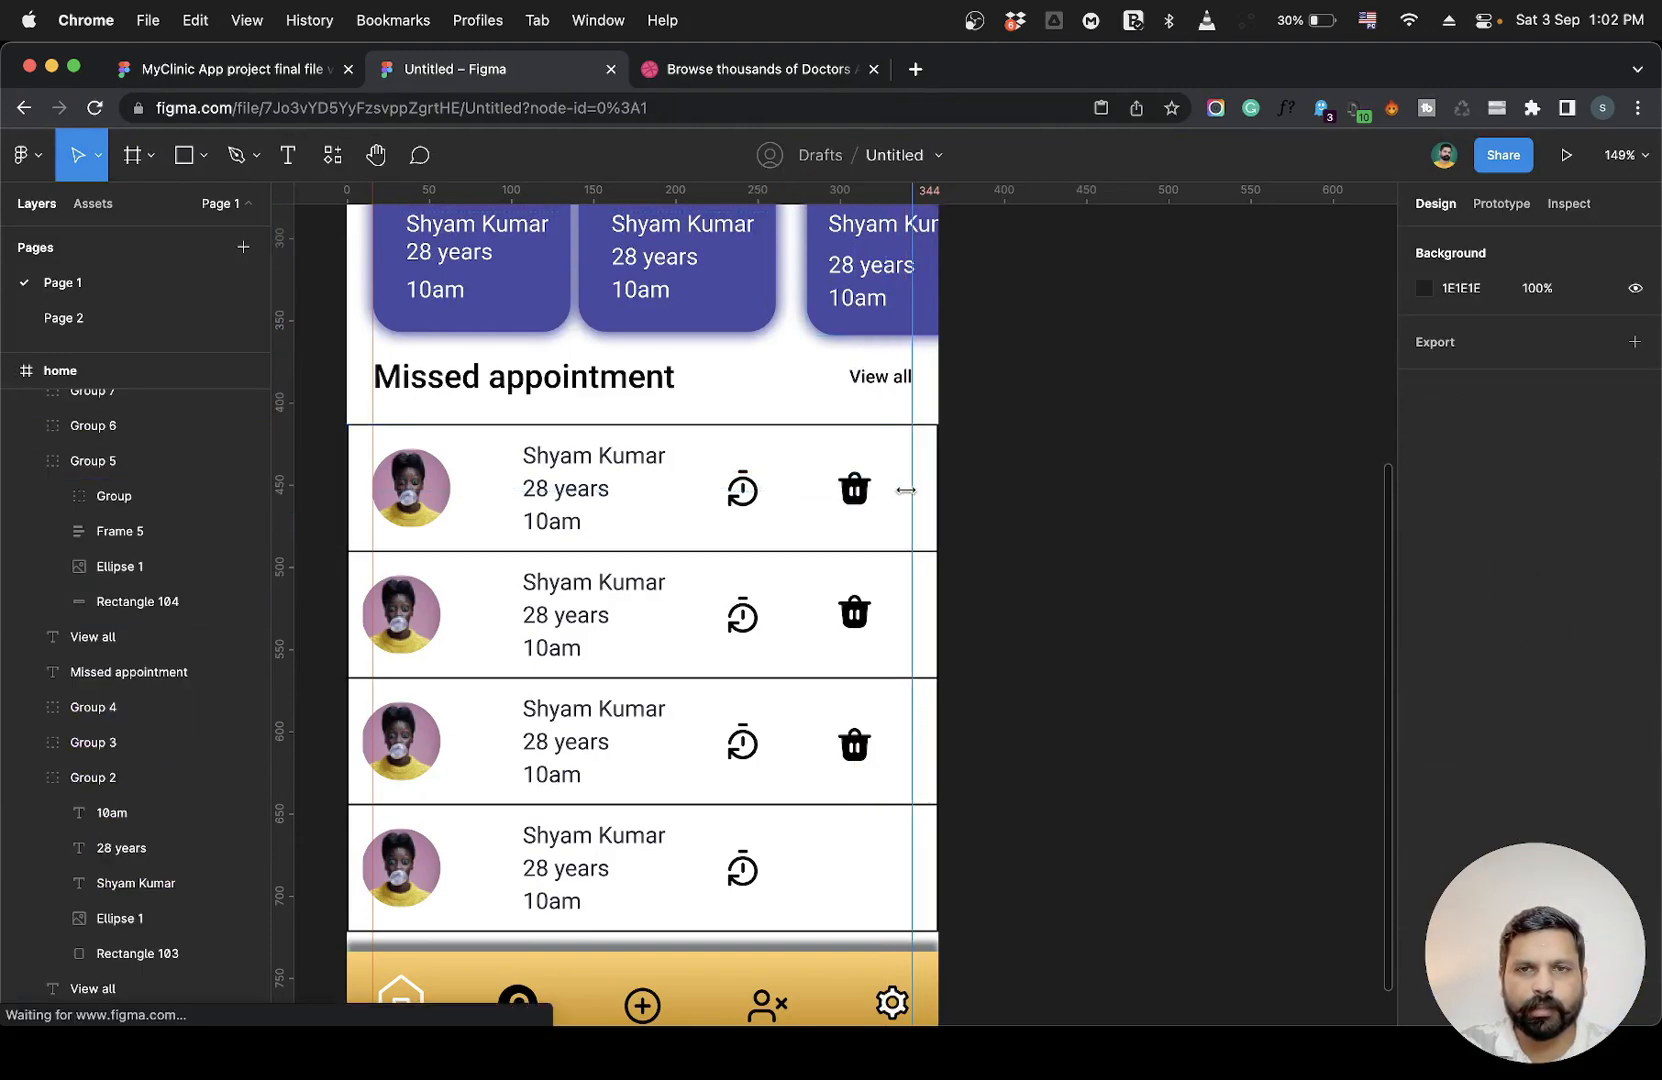
pyautogui.click(905, 490)
pyautogui.moveTo(936, 484); pyautogui.dragTo(914, 479)
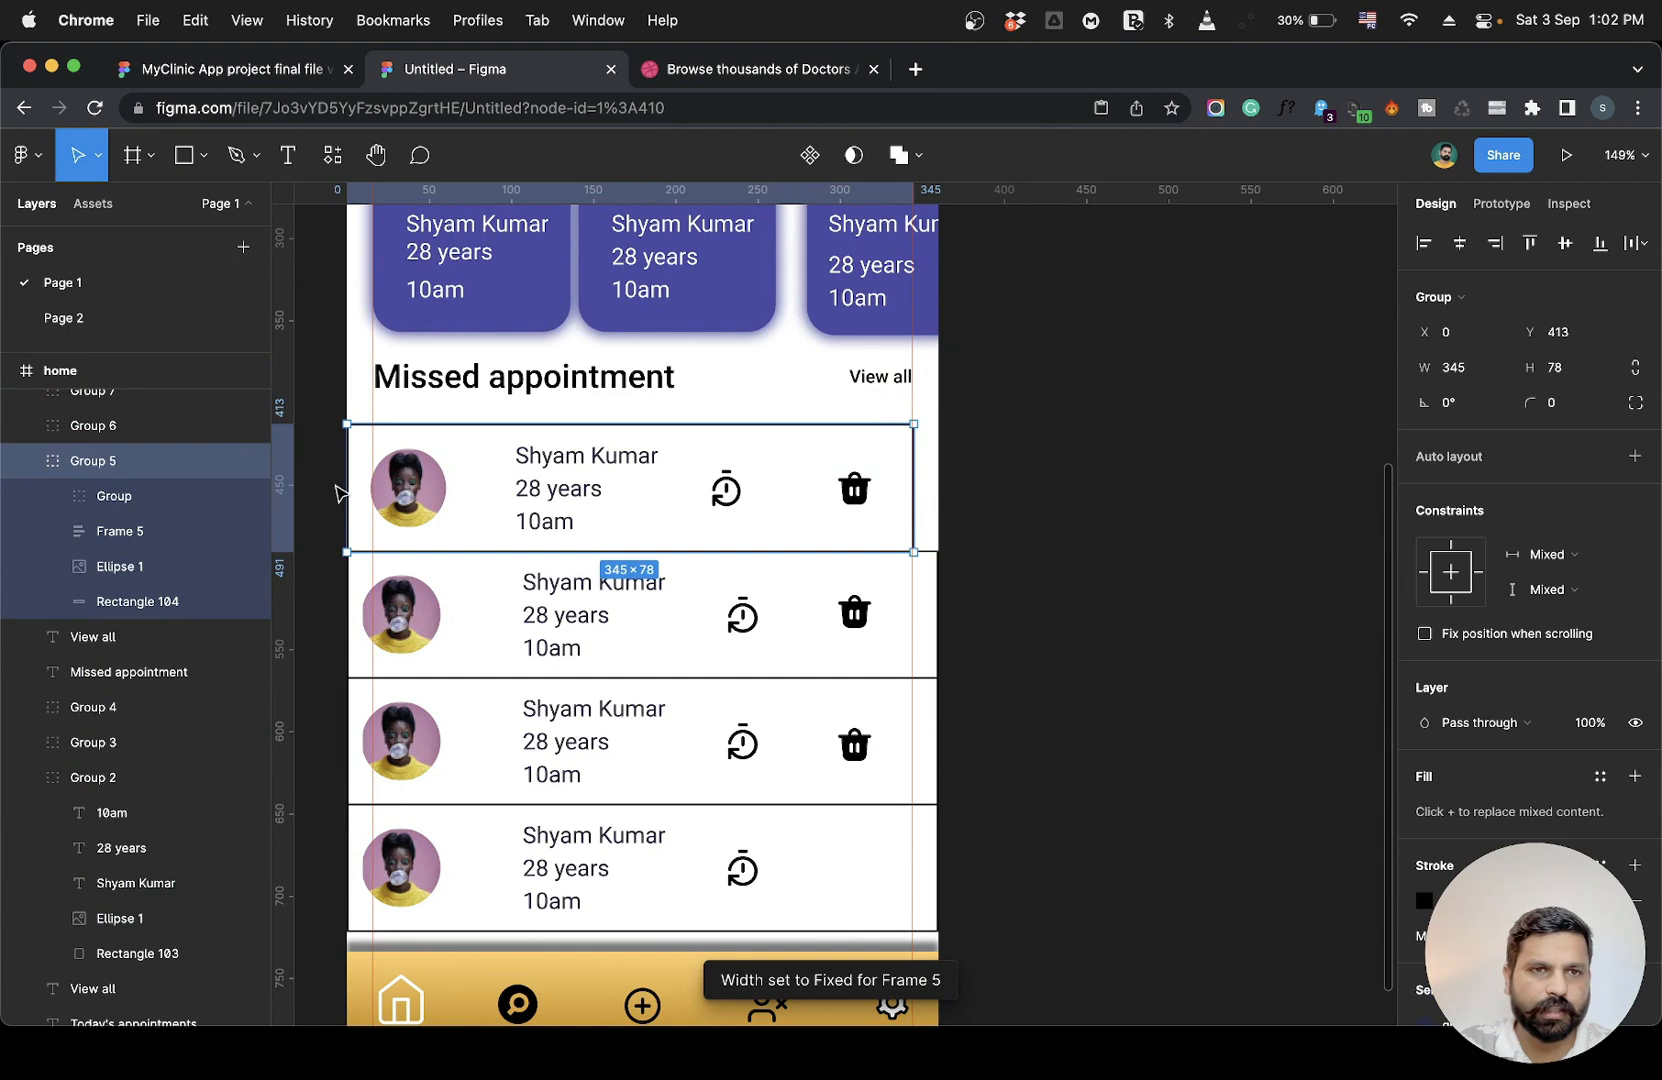
pyautogui.moveTo(343, 483); pyautogui.dragTo(370, 486)
pyautogui.doubleClick(434, 486)
pyautogui.click(475, 486)
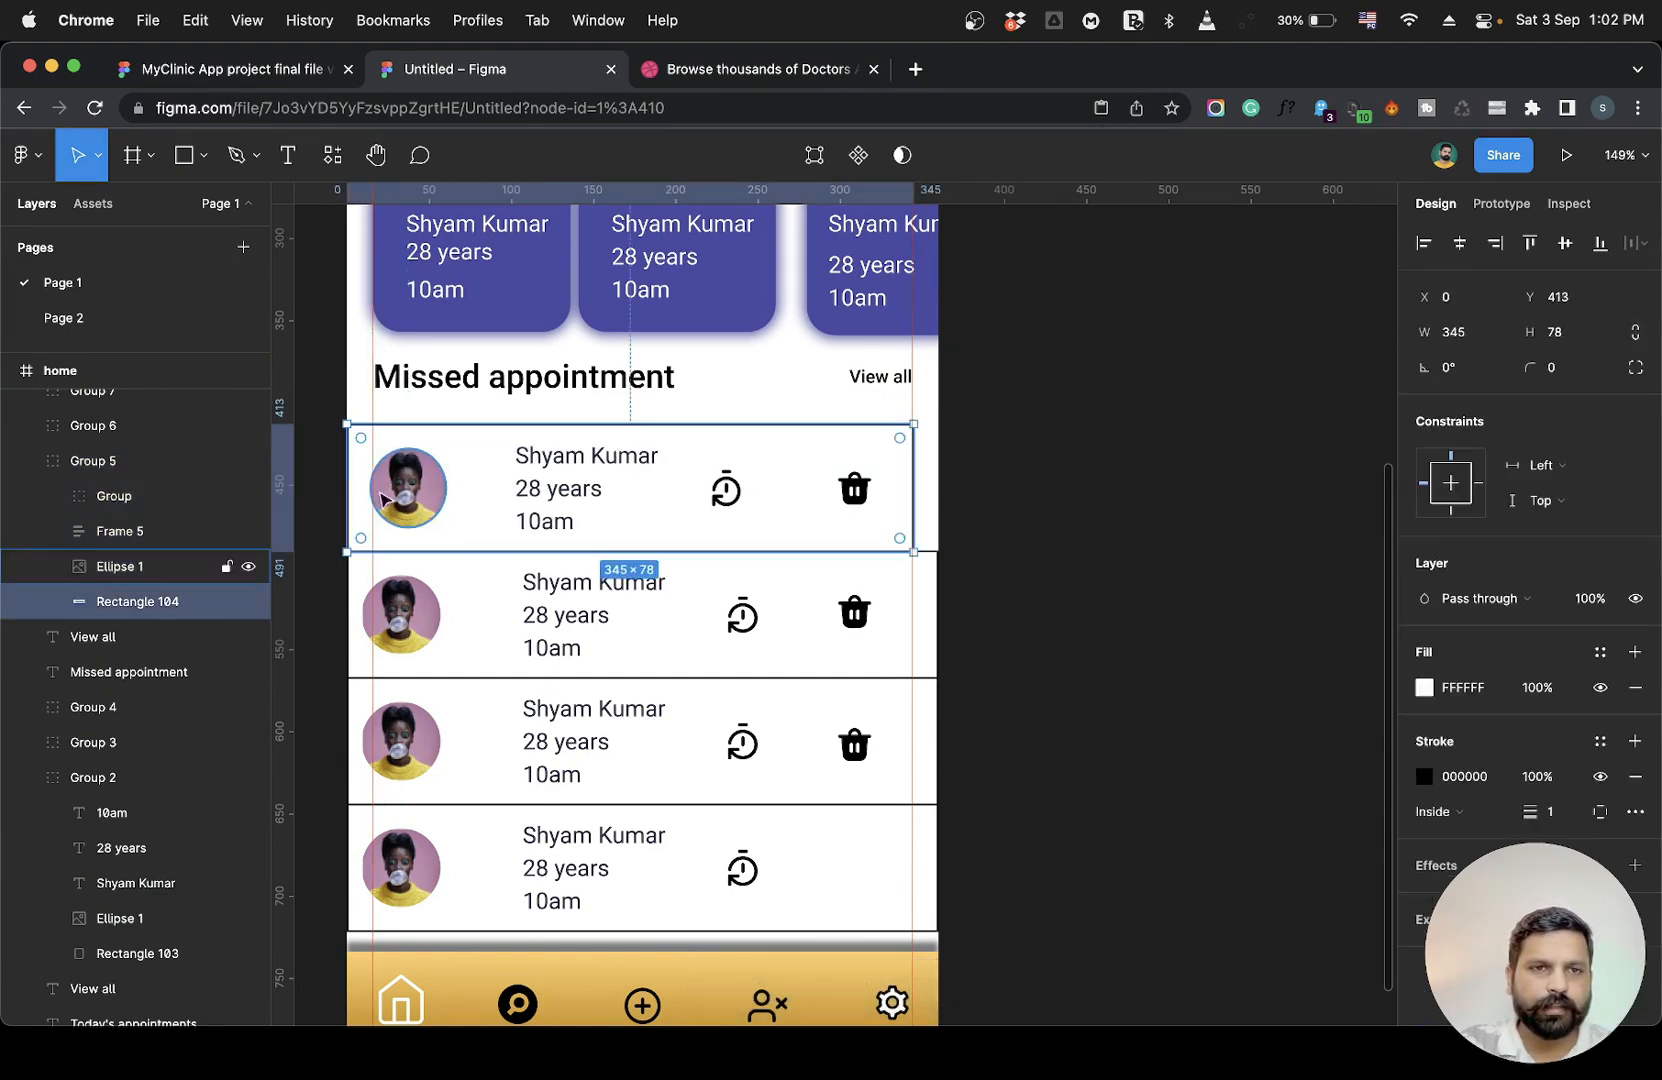
pyautogui.moveTo(349, 486); pyautogui.dragTo(368, 485)
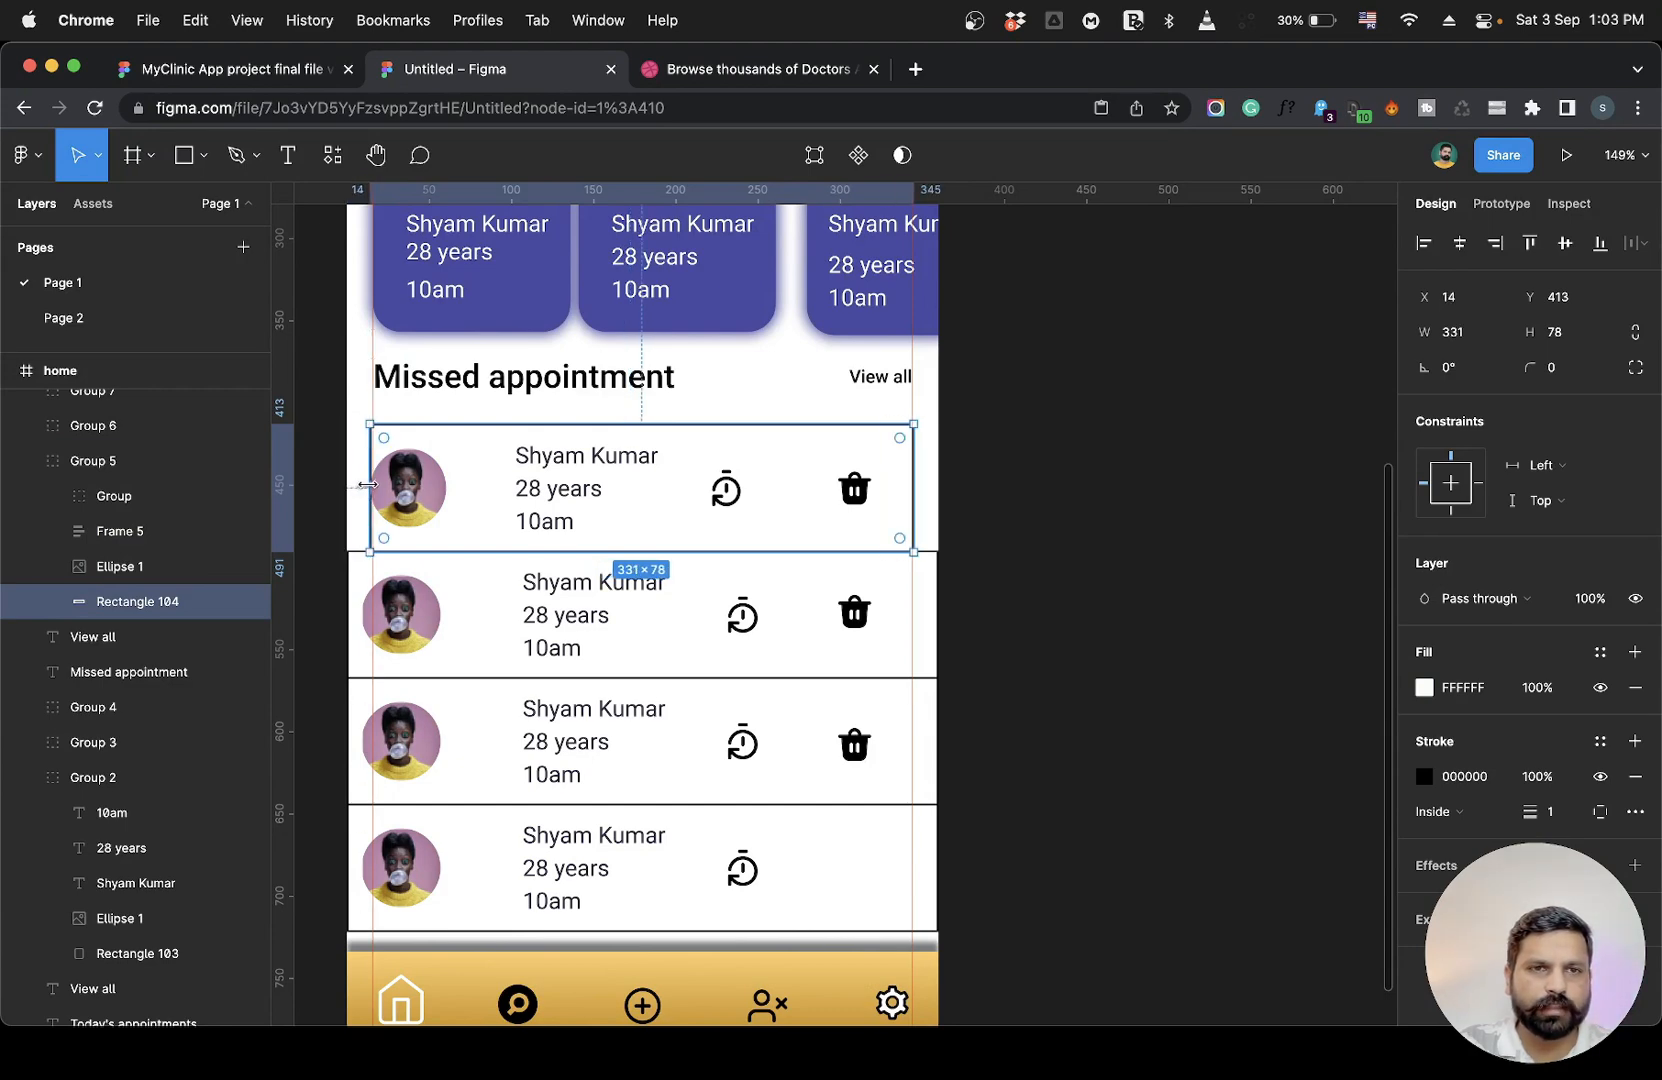
pyautogui.click(1057, 486)
pyautogui.hotkey('shift', '0')
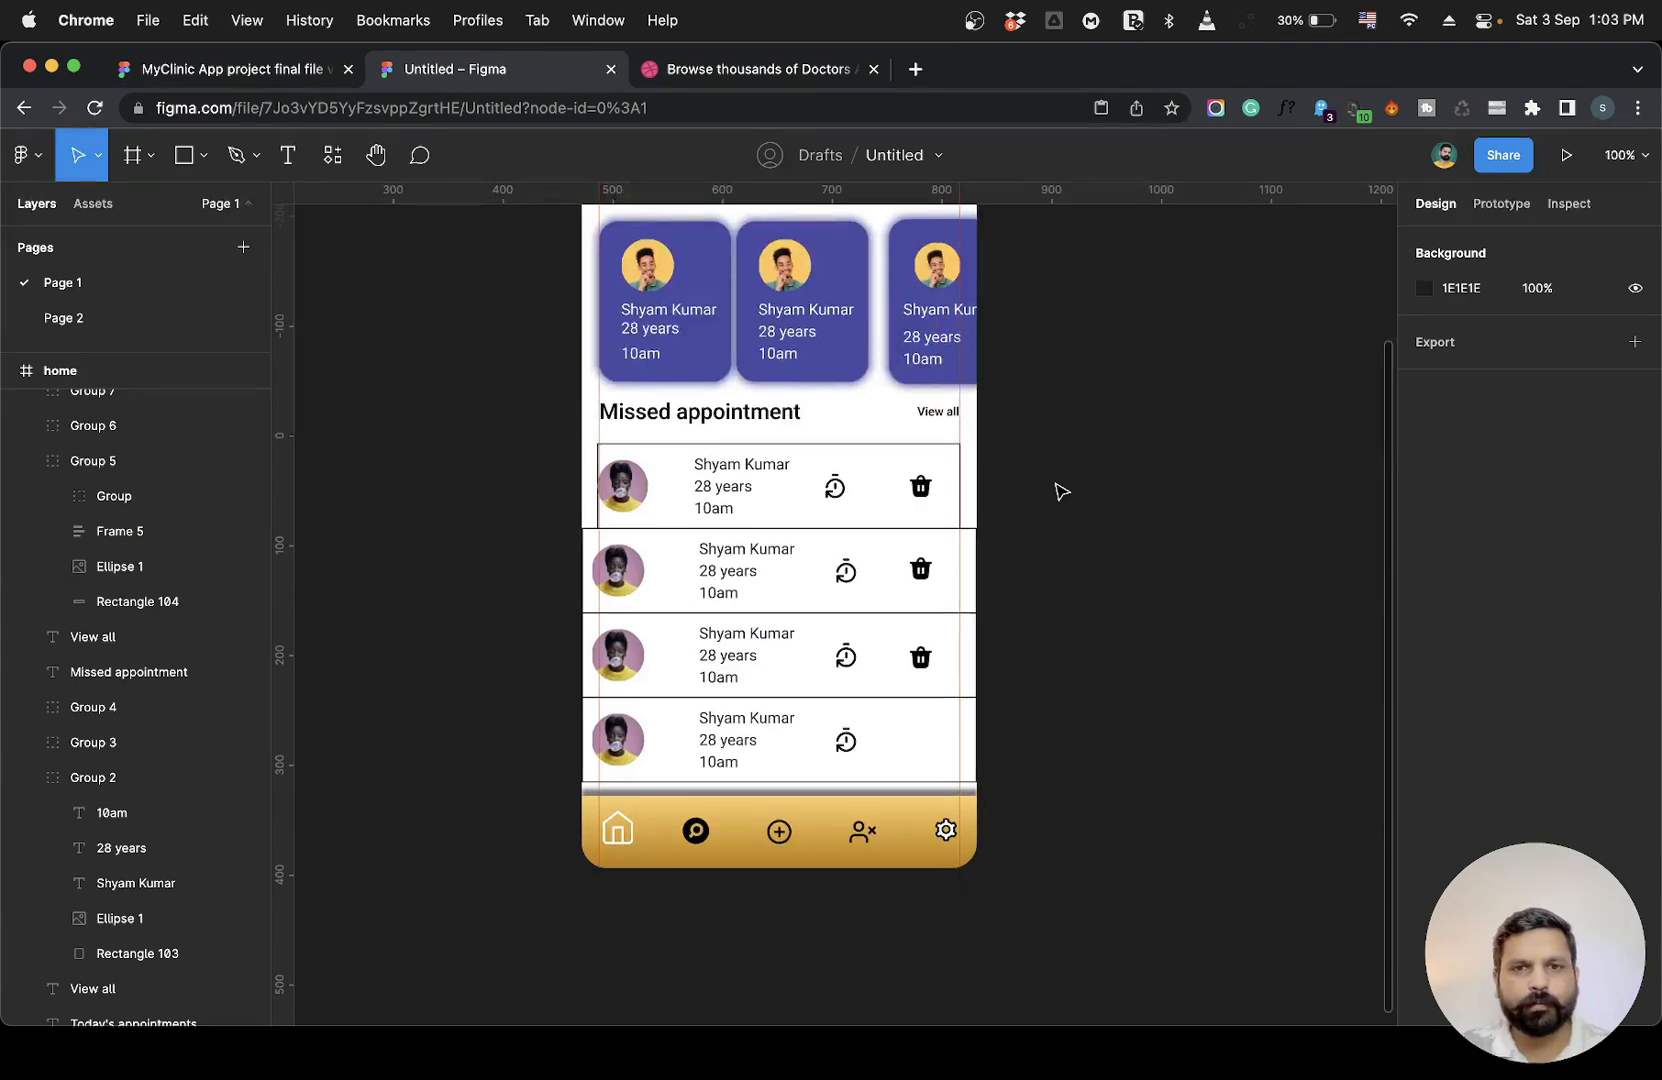
# Delete the second and third cards in the Today's appointments row.
pyautogui.scroll(4, 1060, 490)
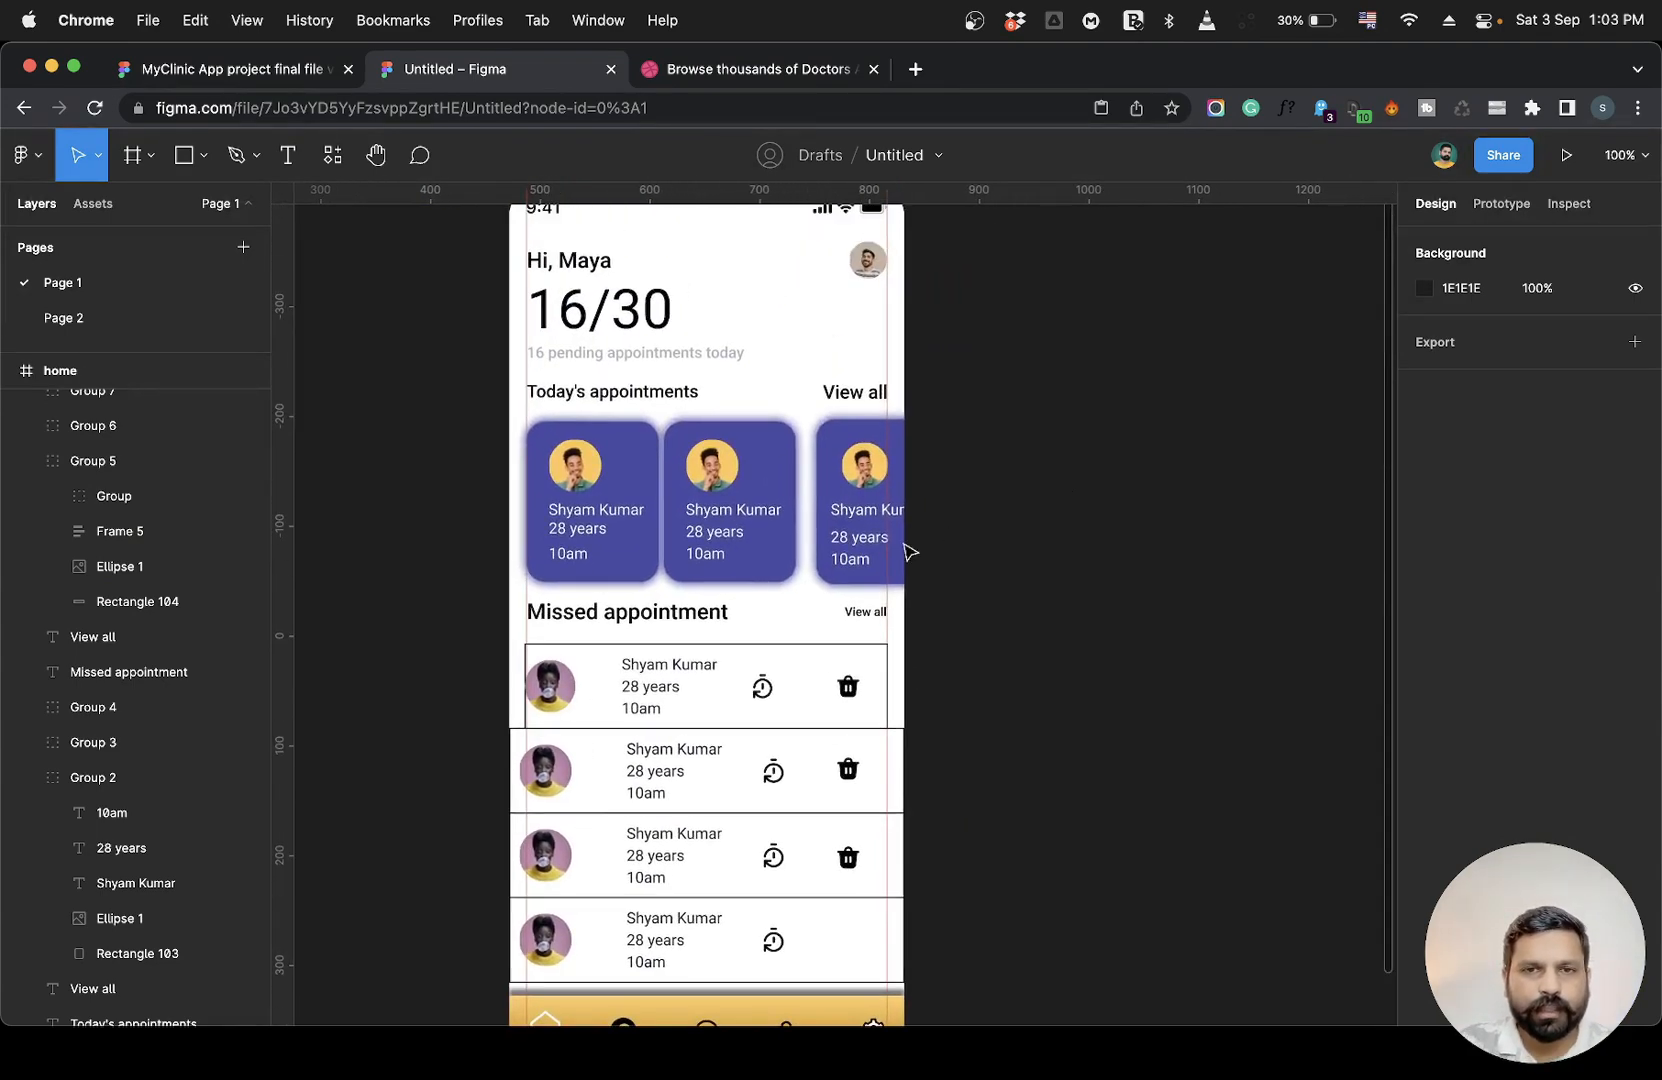
pyautogui.scroll(1, 672, 468)
pyautogui.scroll(5, 820, 487)
pyautogui.scroll(2, 828, 561)
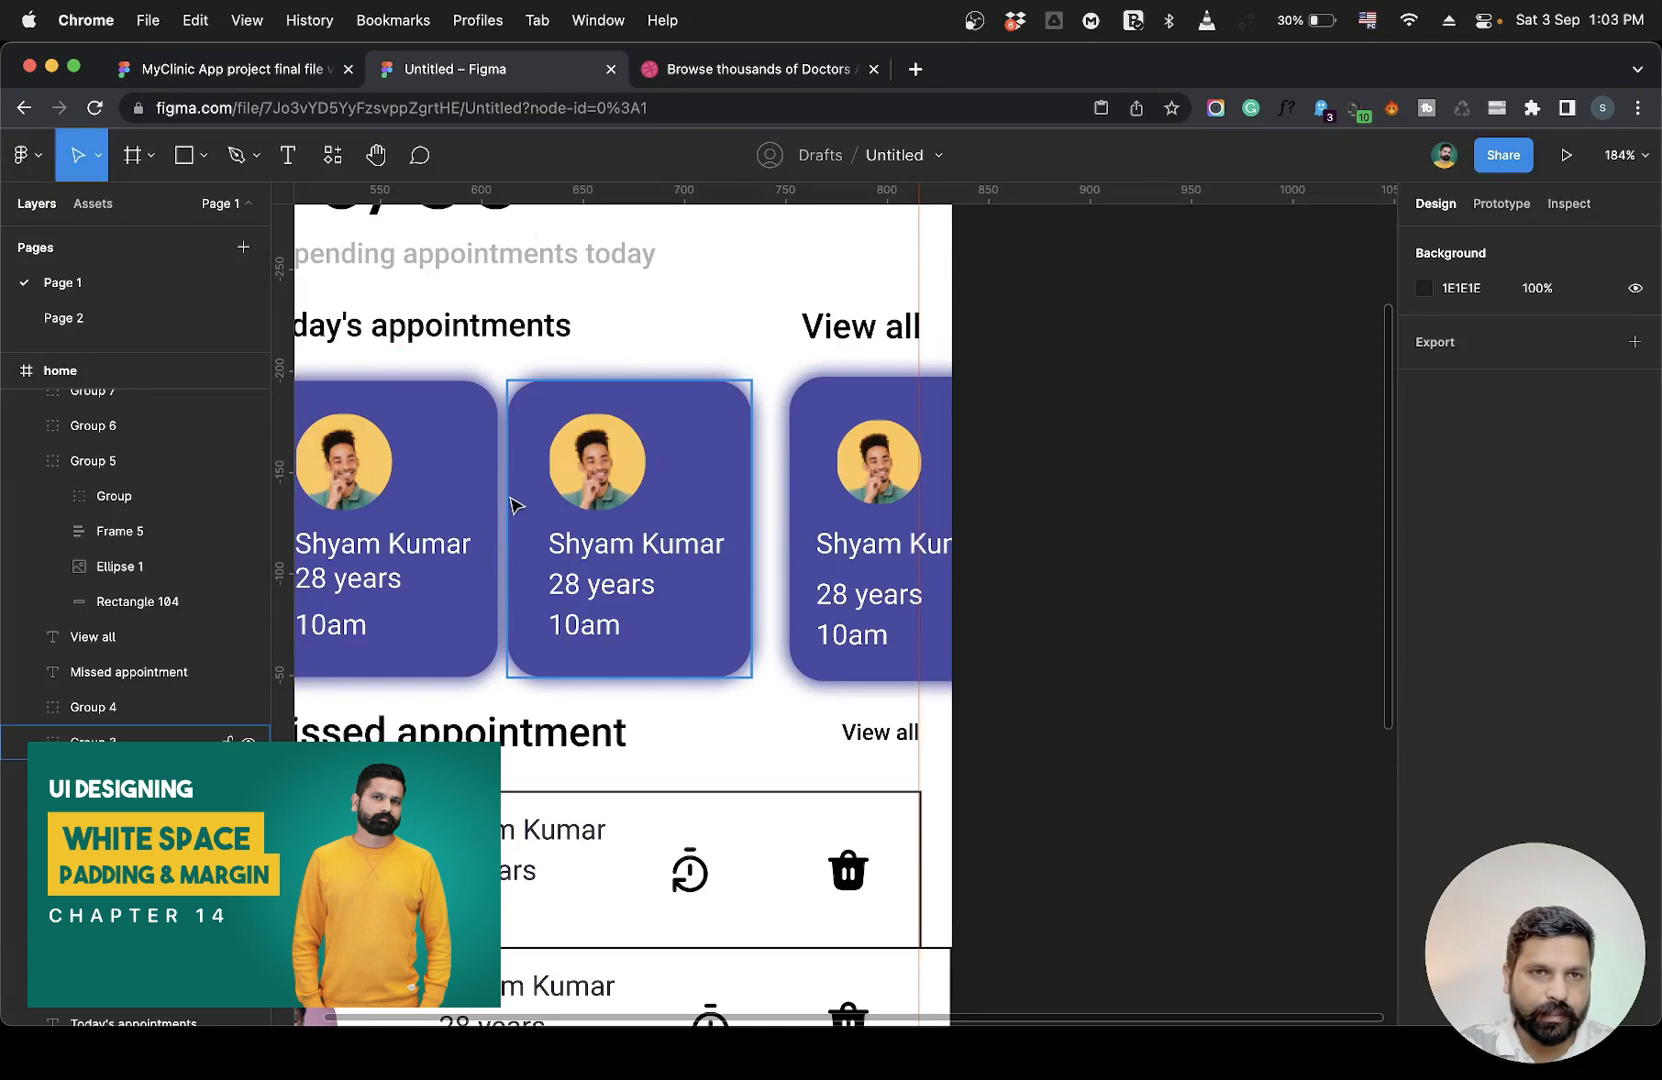
pyautogui.hscroll(-3, 512, 507)
pyautogui.scroll(2, 512, 507)
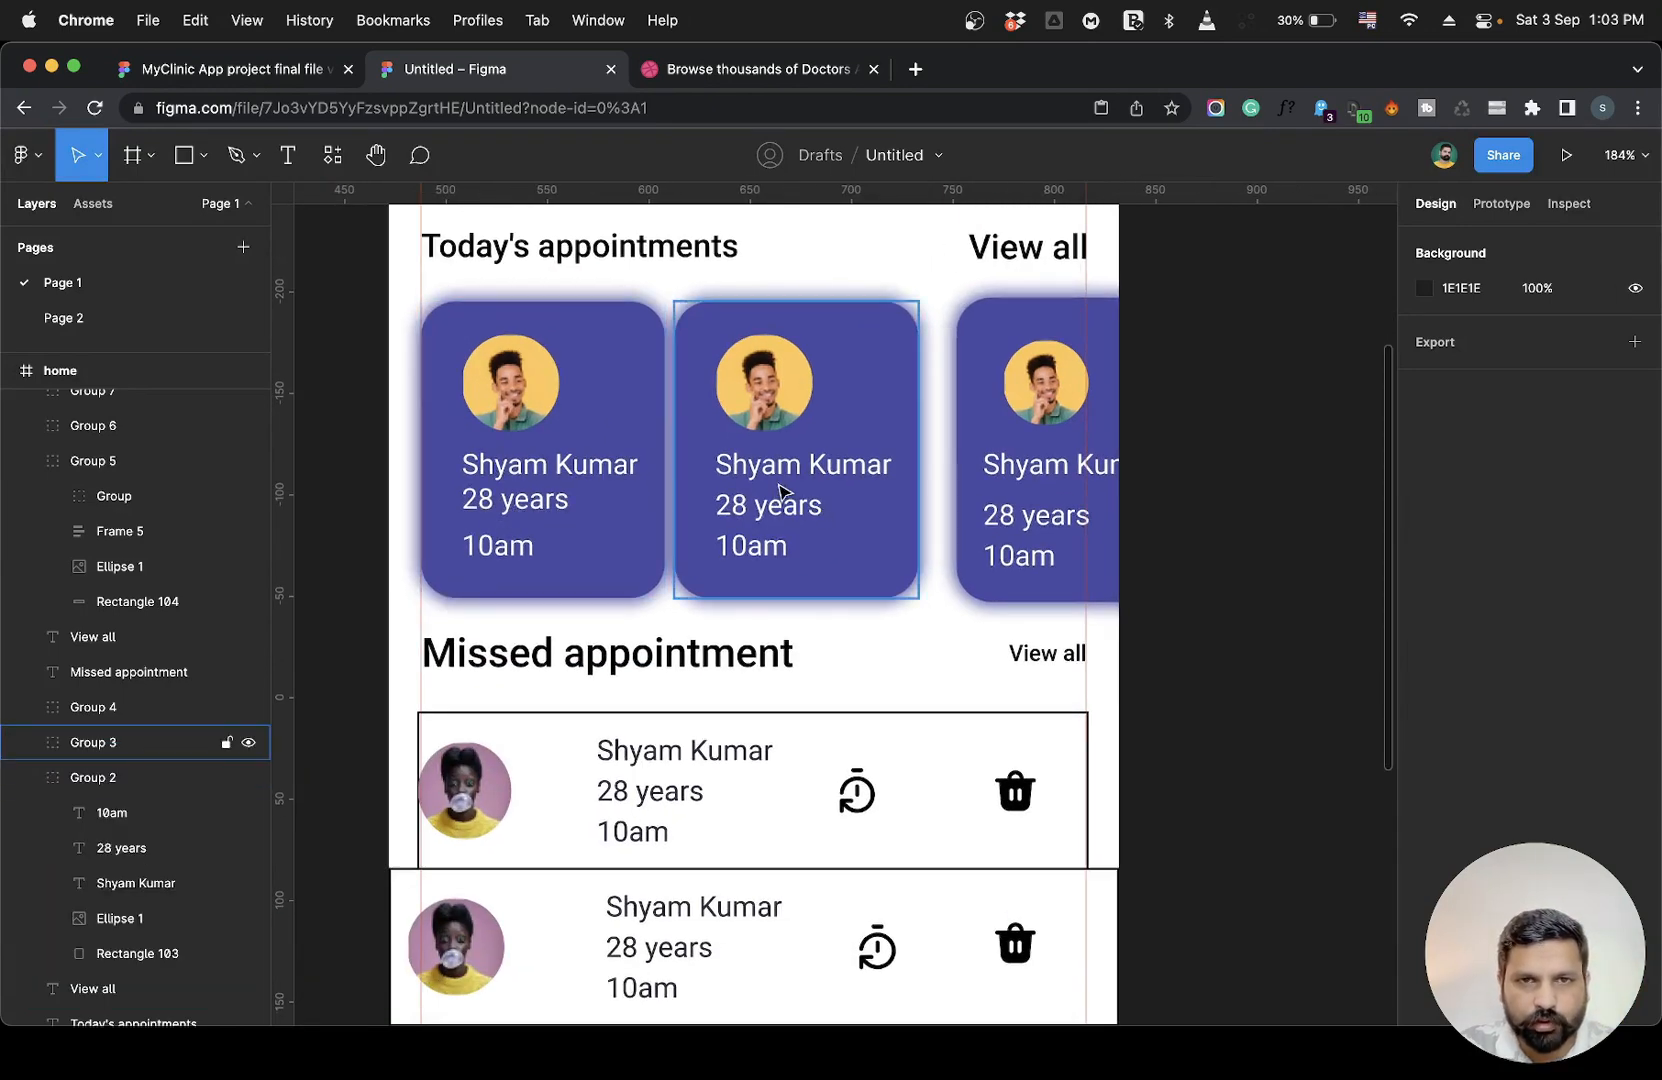
pyautogui.scroll(-5, 542, 605)
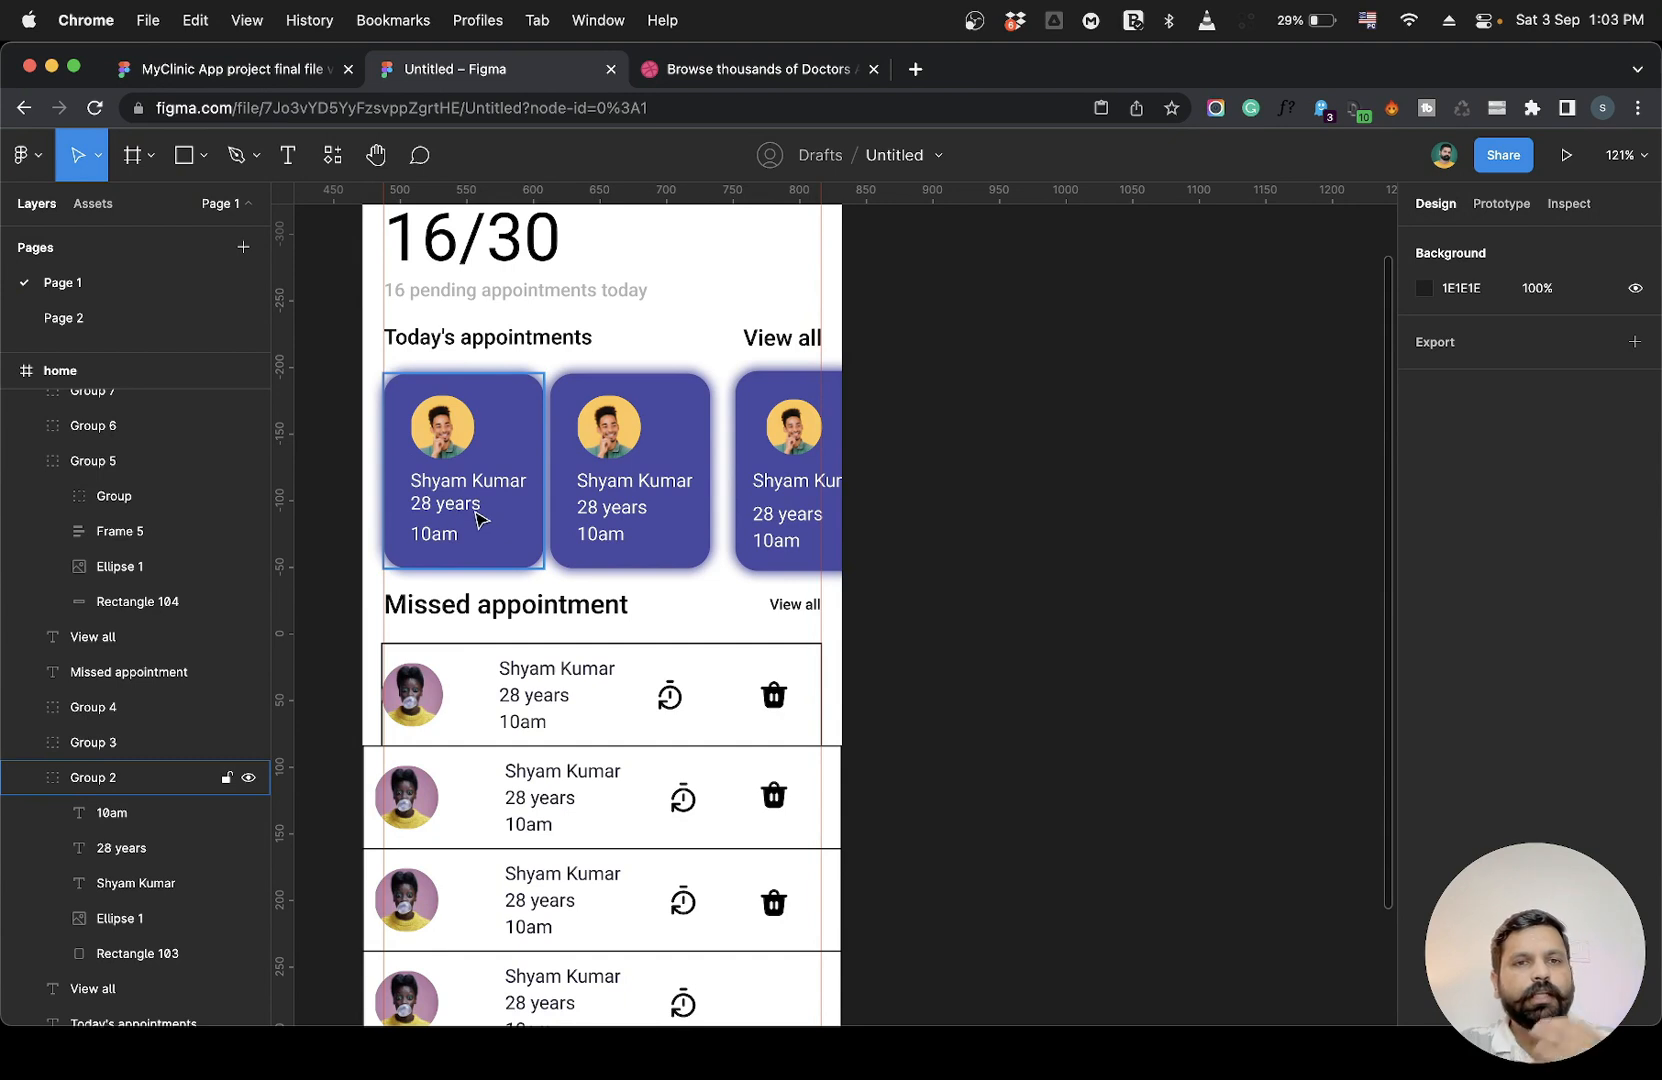
pyautogui.click(596, 497)
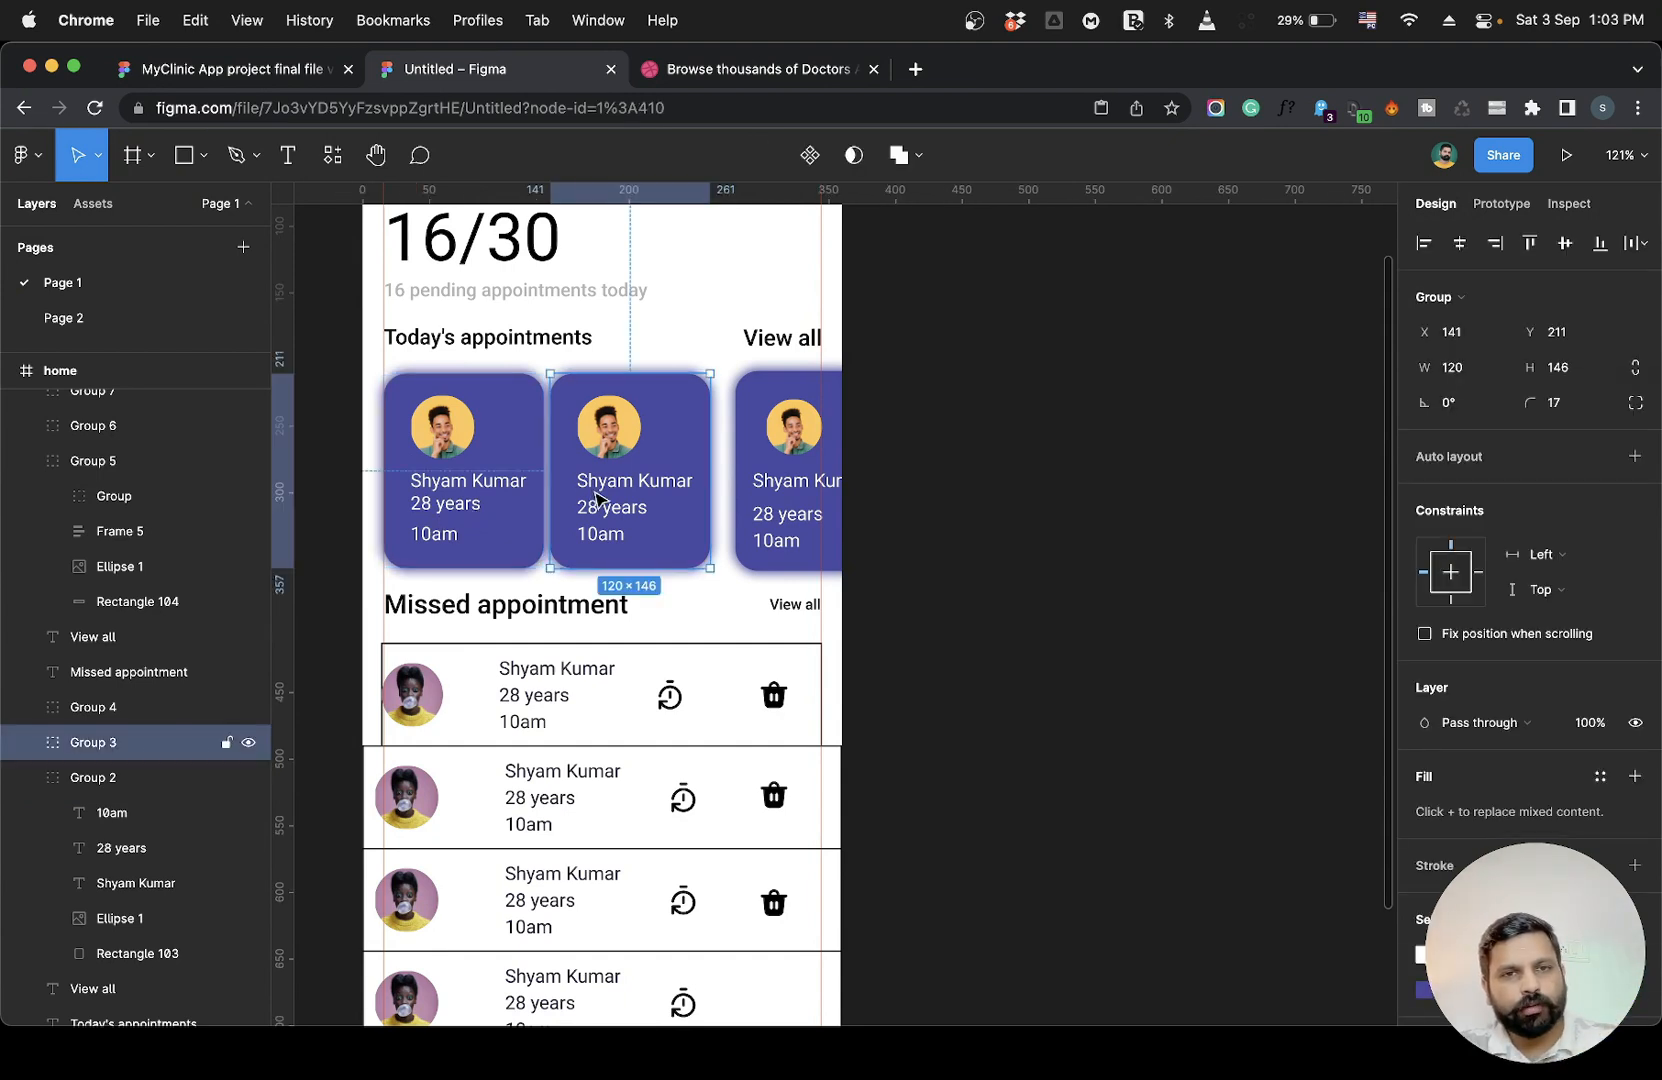
pyautogui.click(784, 428)
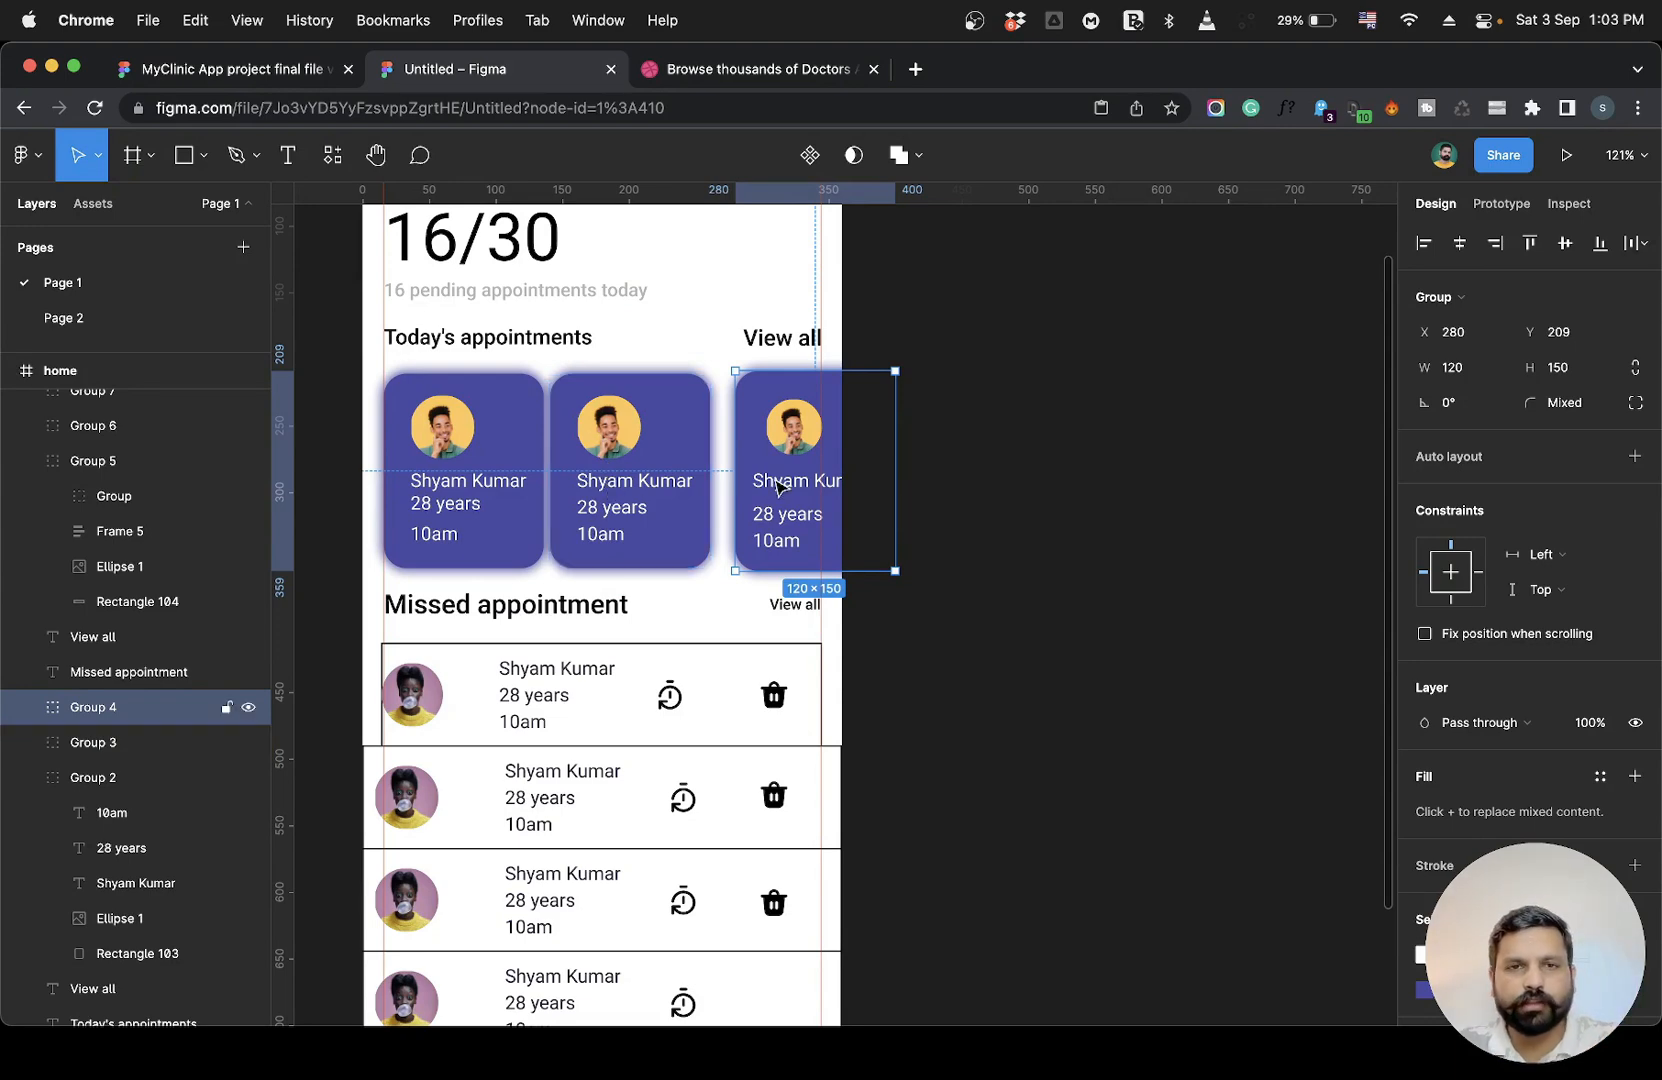
pyautogui.press('Delete')
pyautogui.click(630, 480)
pyautogui.press('Delete')
# Duplicate the first appointment card and place the copy at x 143 beside the original.
pyautogui.click(508, 460)
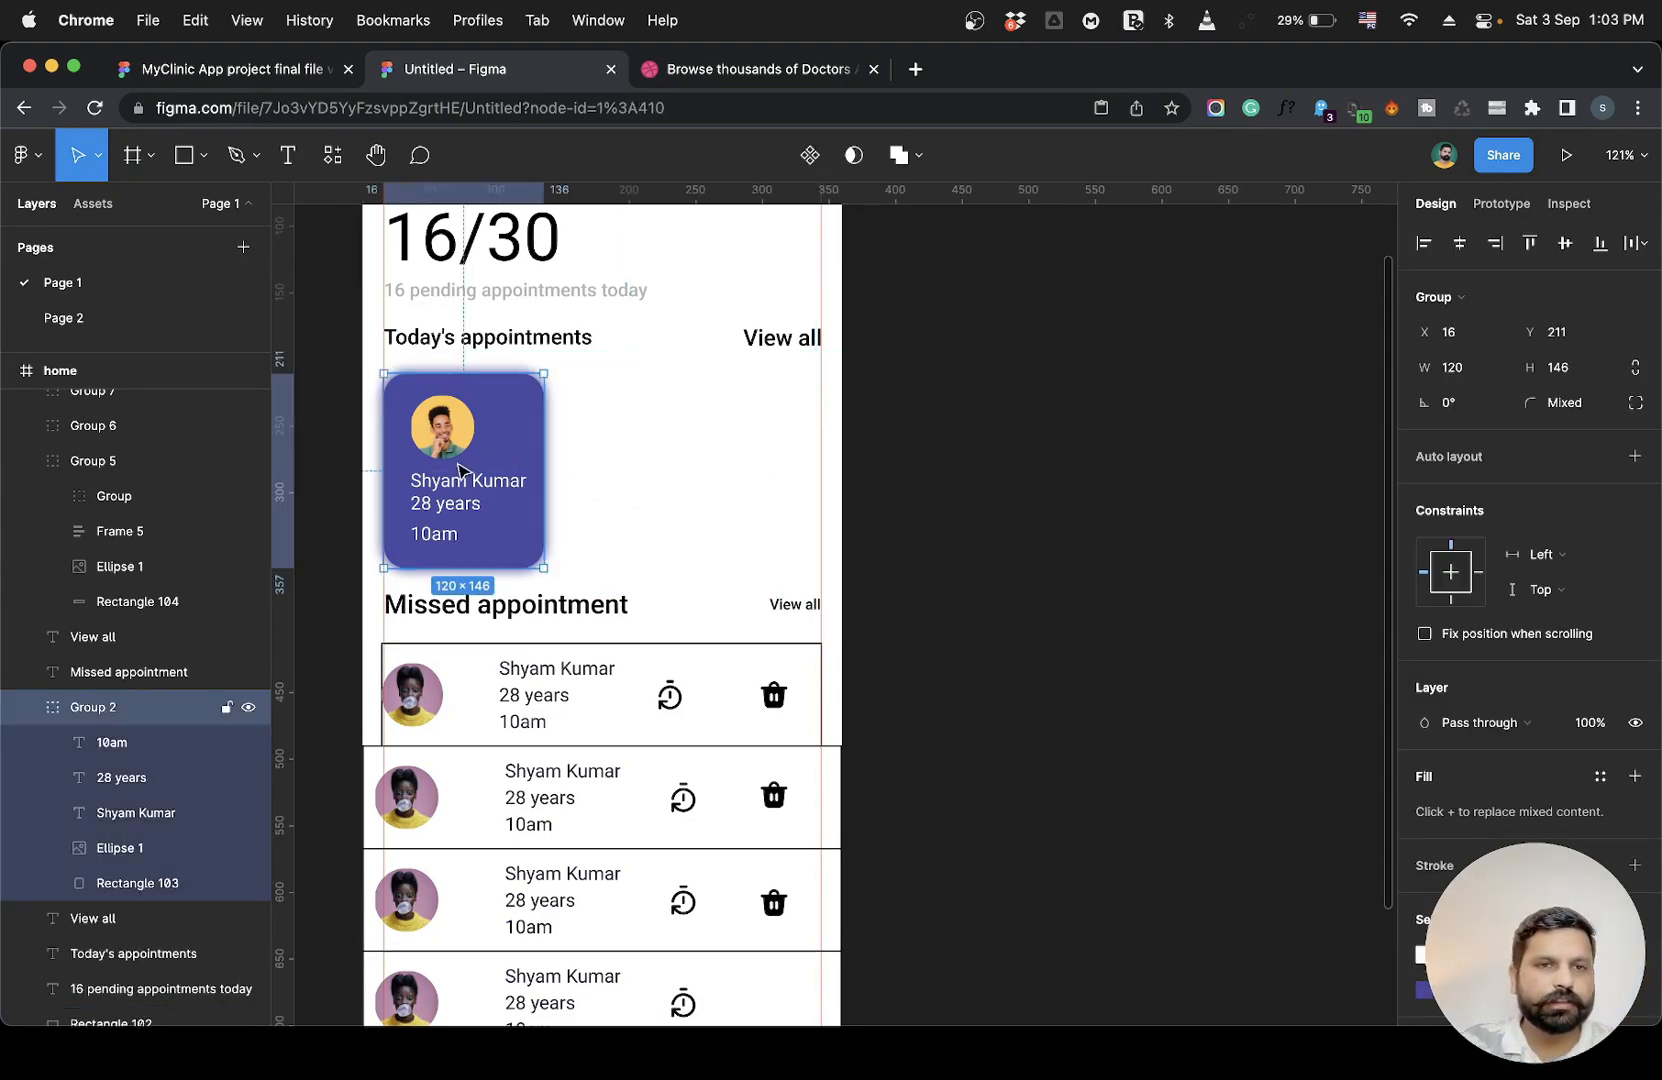
pyautogui.moveTo(462, 470); pyautogui.dragTo(619, 467)
pyautogui.press('Right')
pyautogui.press('Right')
pyautogui.press('Right')
pyautogui.press('Right')
pyautogui.press('Right')
pyautogui.press('Right')
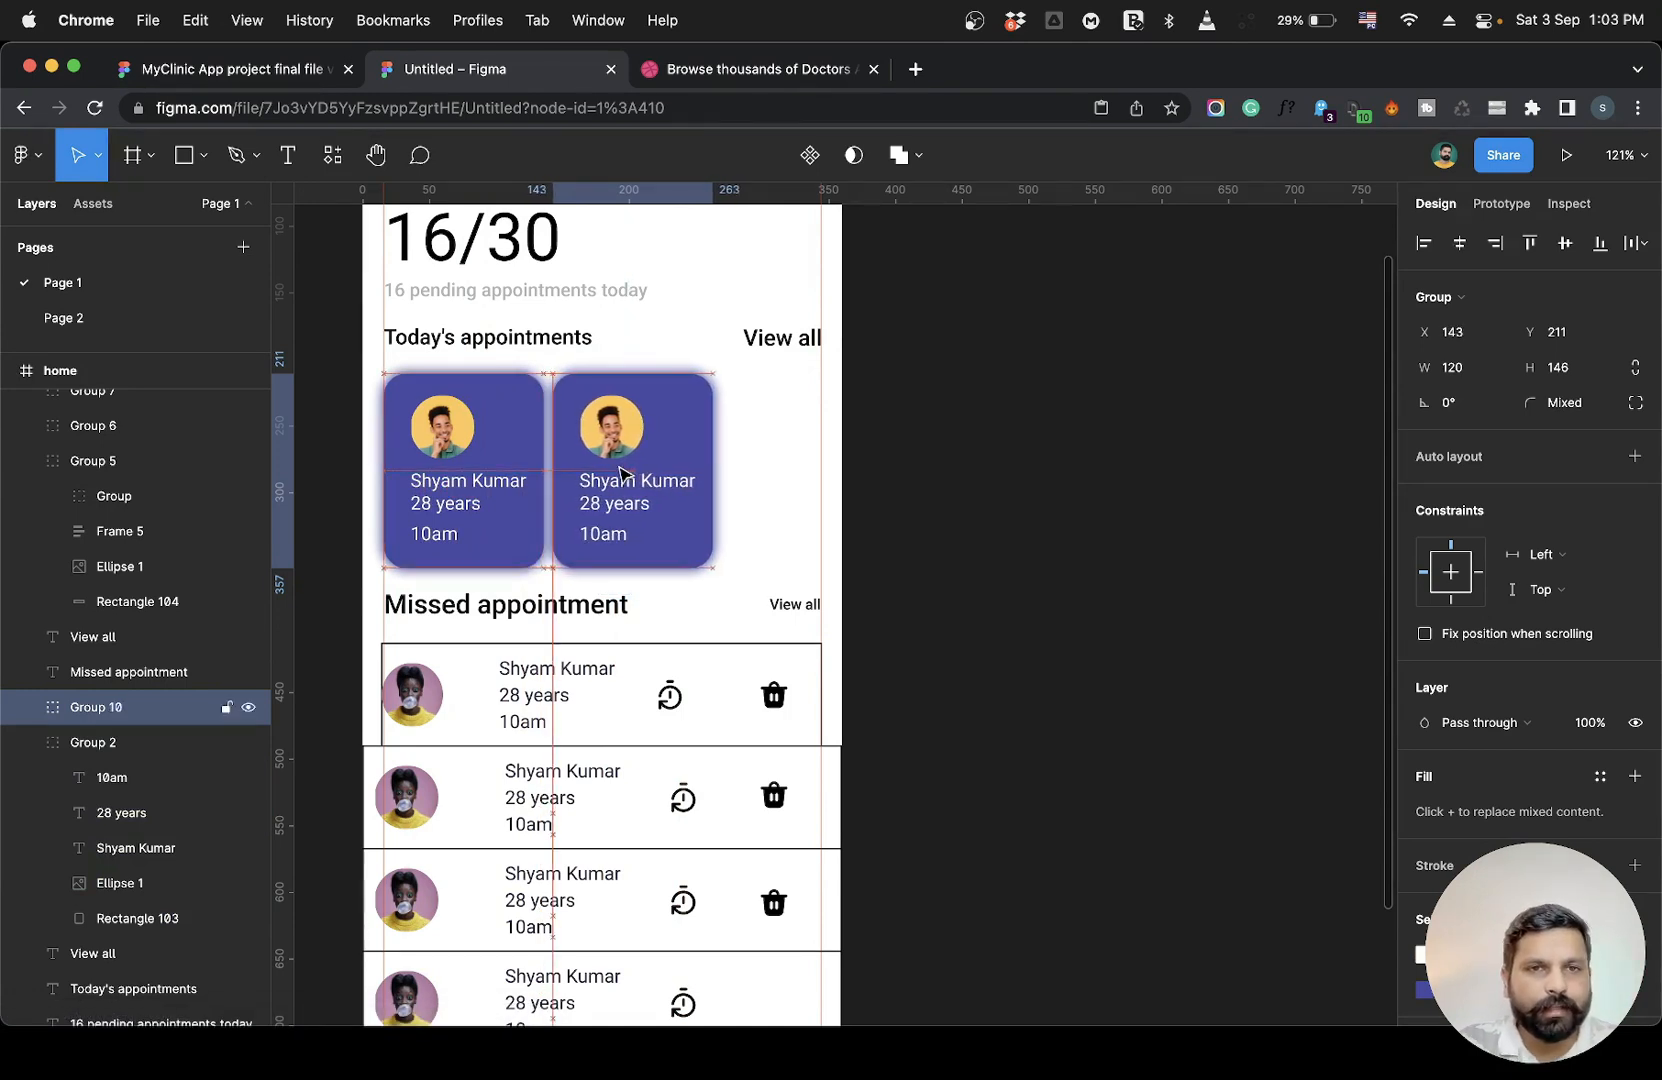
# Wrap the two appointment cards in an auto layout frame with 16 px spacing between them.
pyautogui.keyDown('shift'); pyautogui.click(538, 465); pyautogui.keyUp('shift')
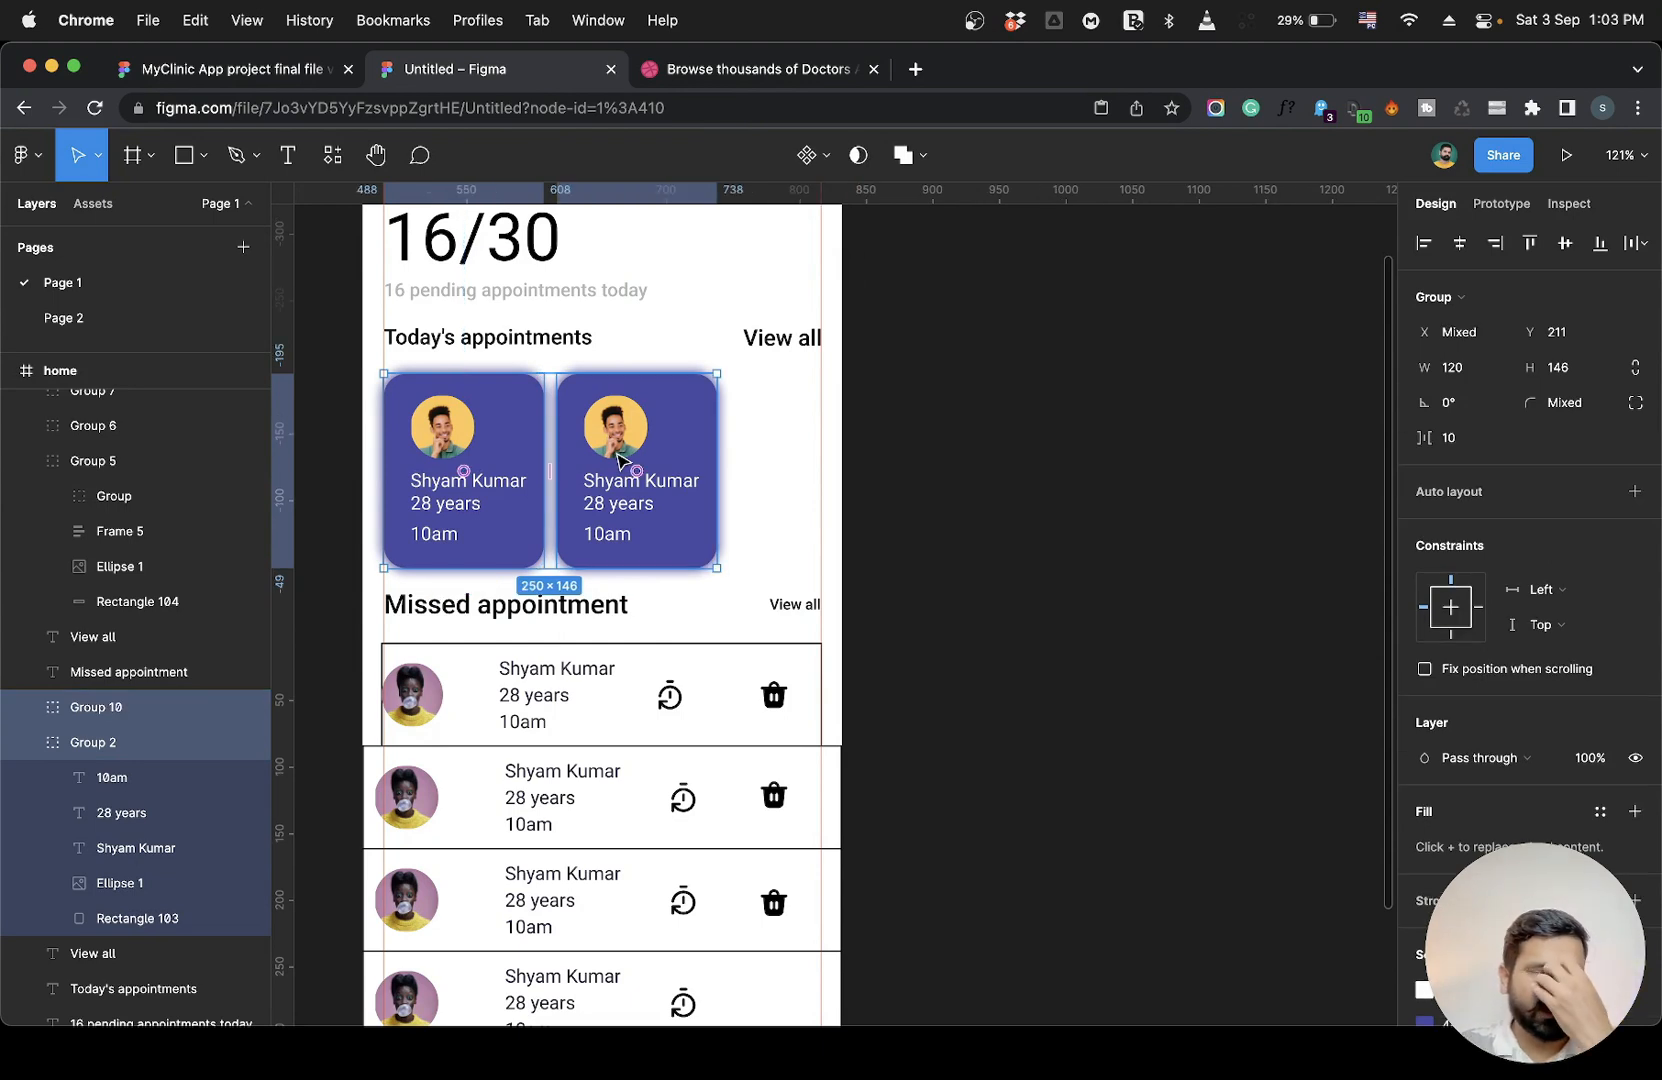
pyautogui.hotkey('shift', 'a')
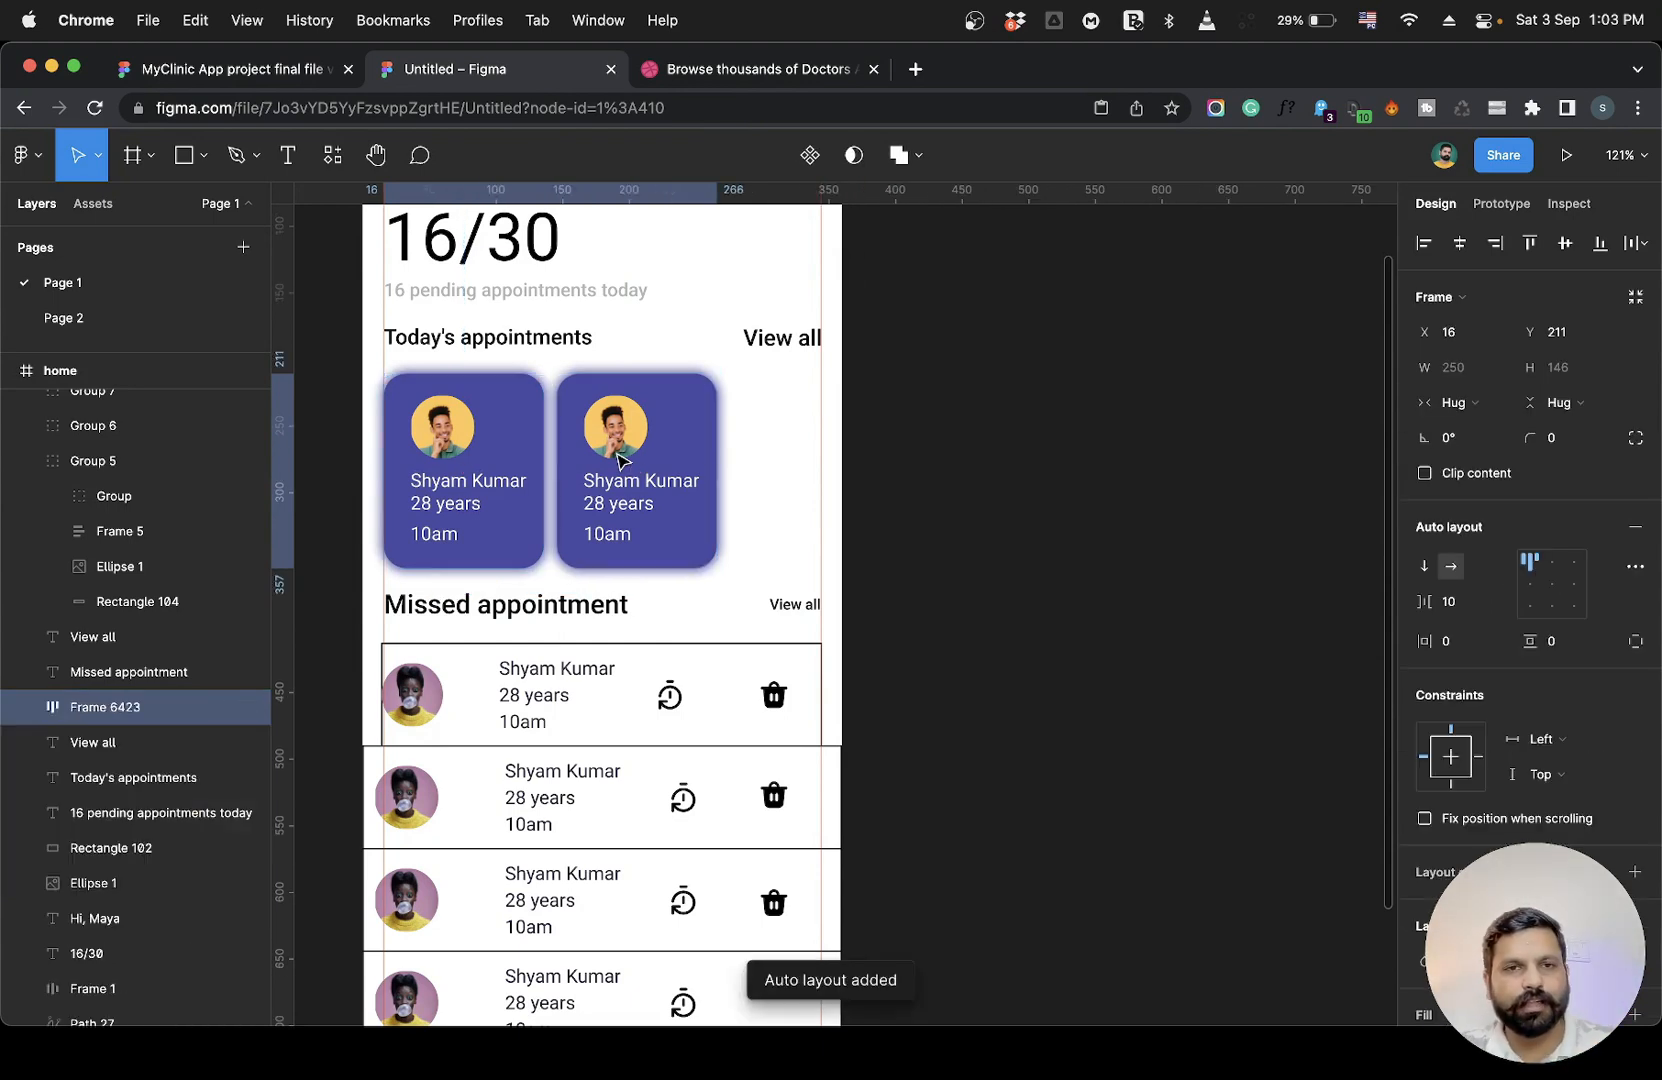
pyautogui.click(1455, 601)
pyautogui.write('1')
pyautogui.press('Return')
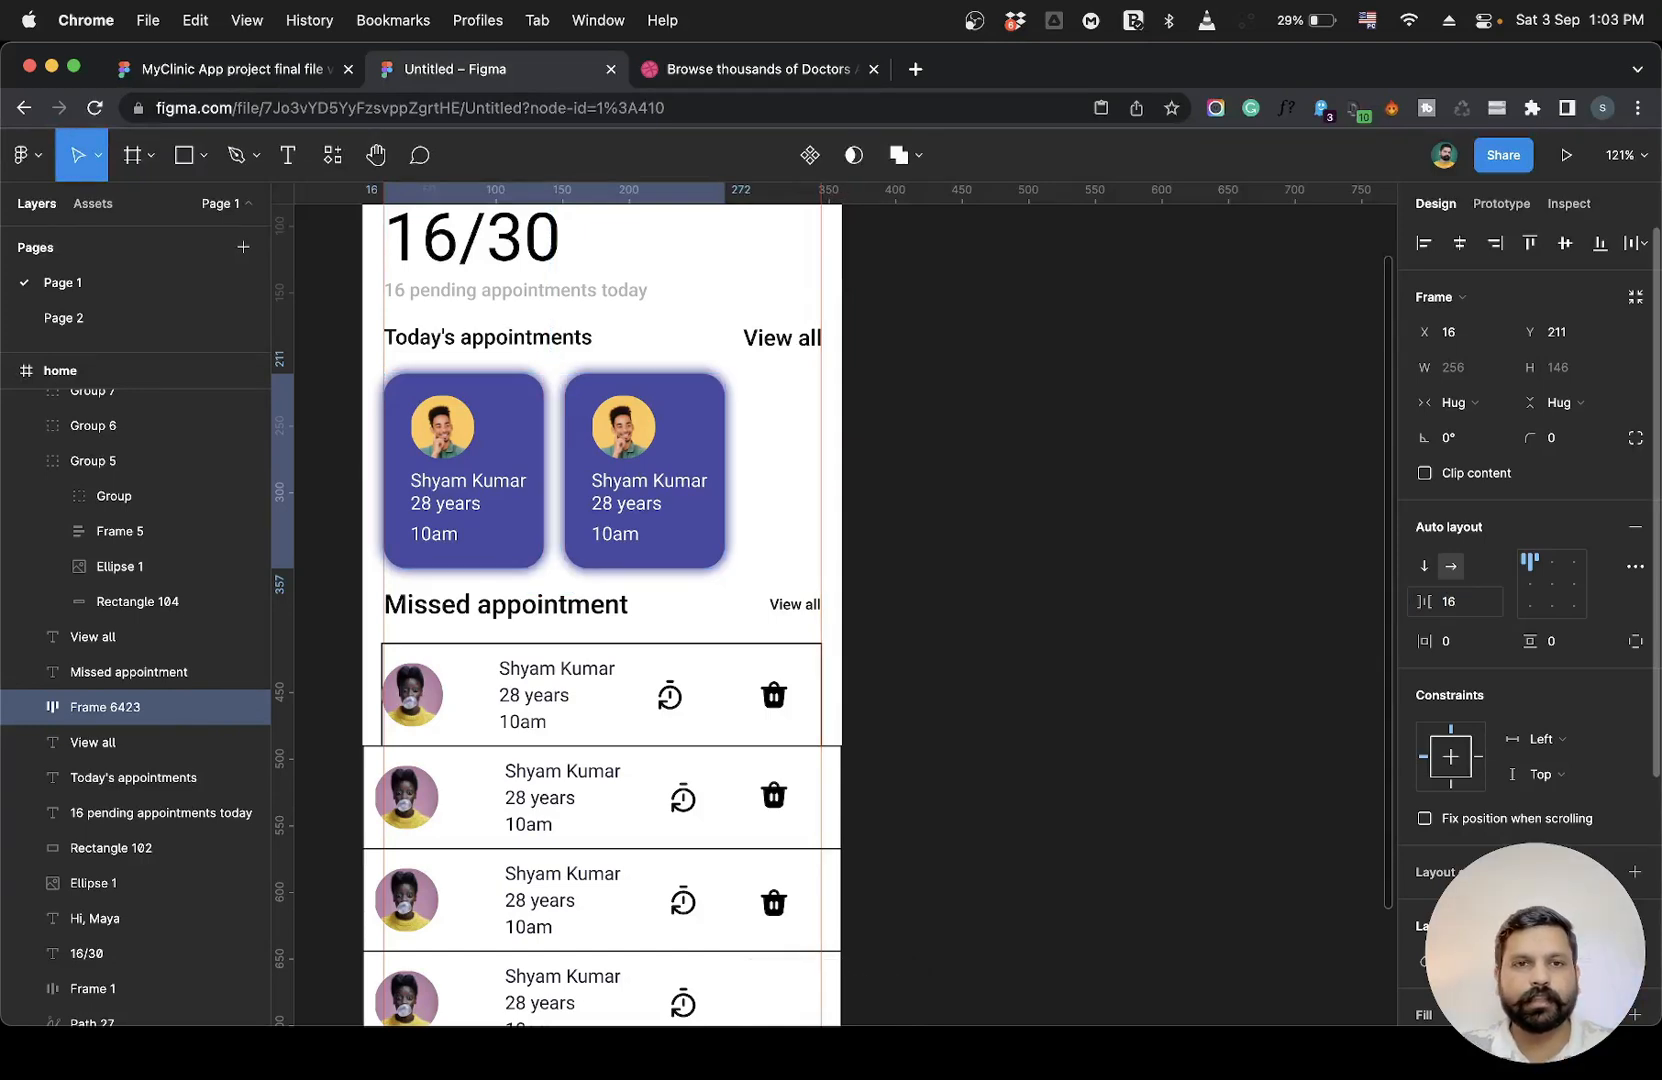
# Duplicate the second appointment card to add a third card to the auto layout row.
pyautogui.click(688, 521)
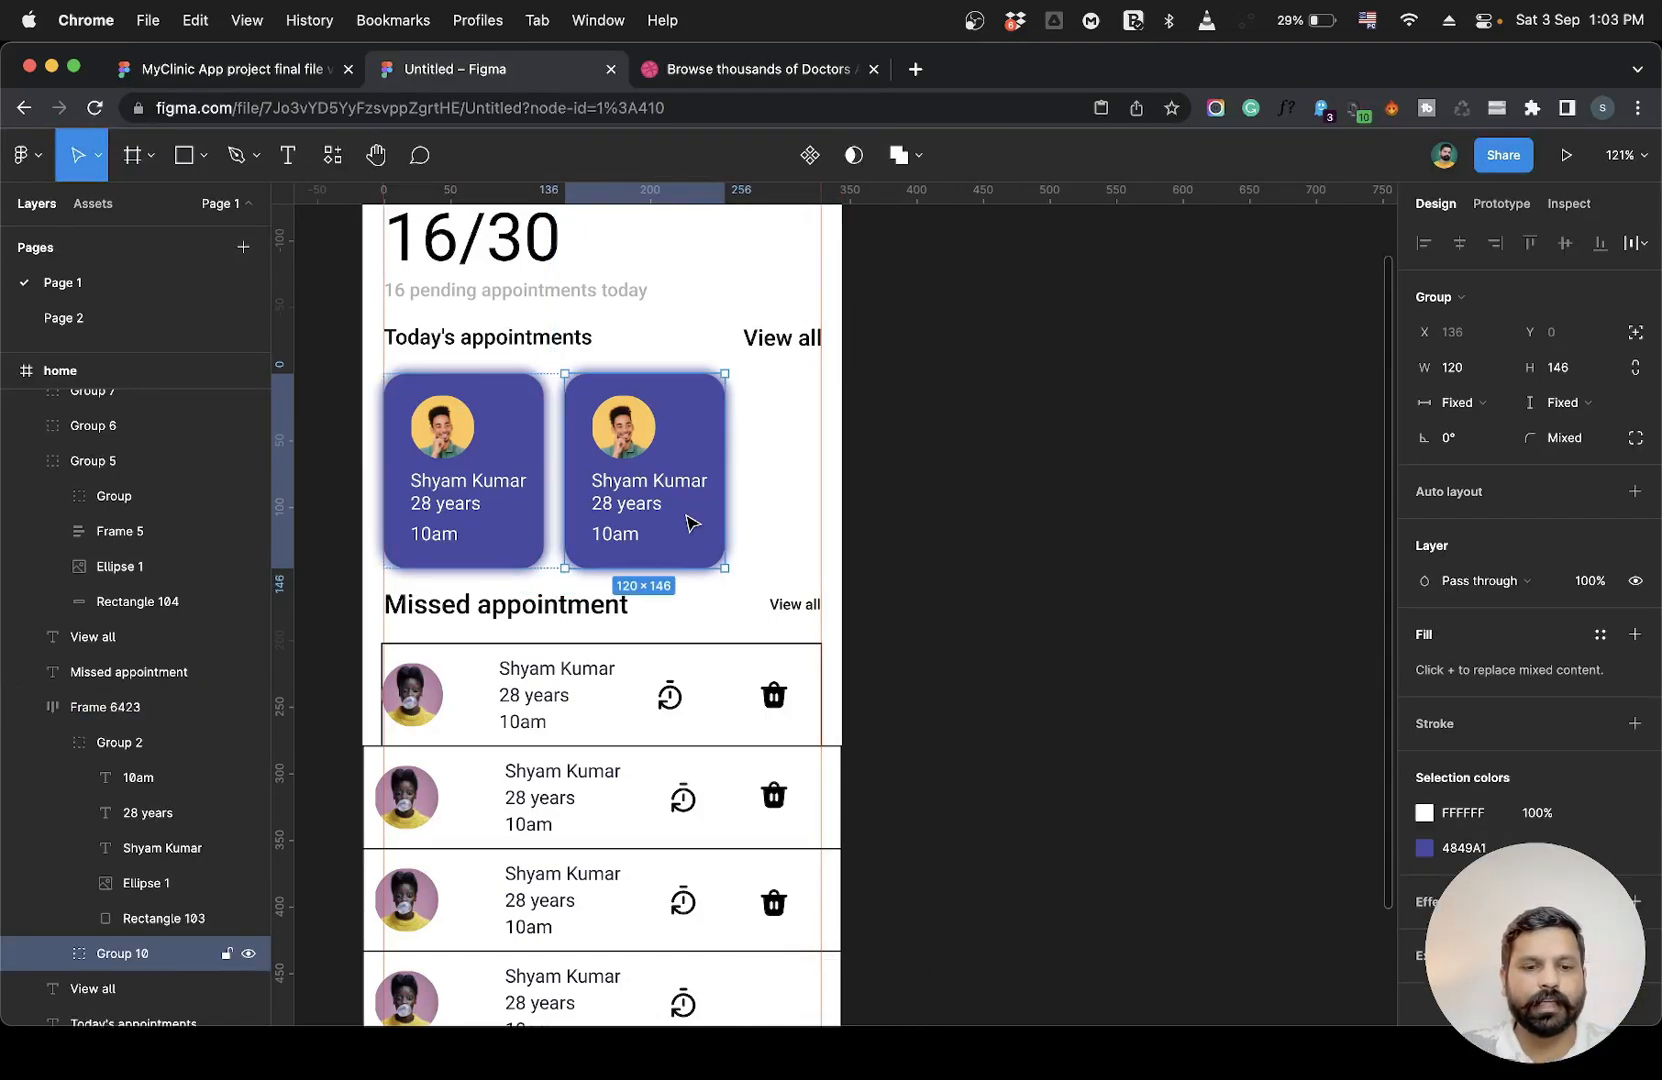
pyautogui.press('cmd+d')
pyautogui.click(1161, 493)
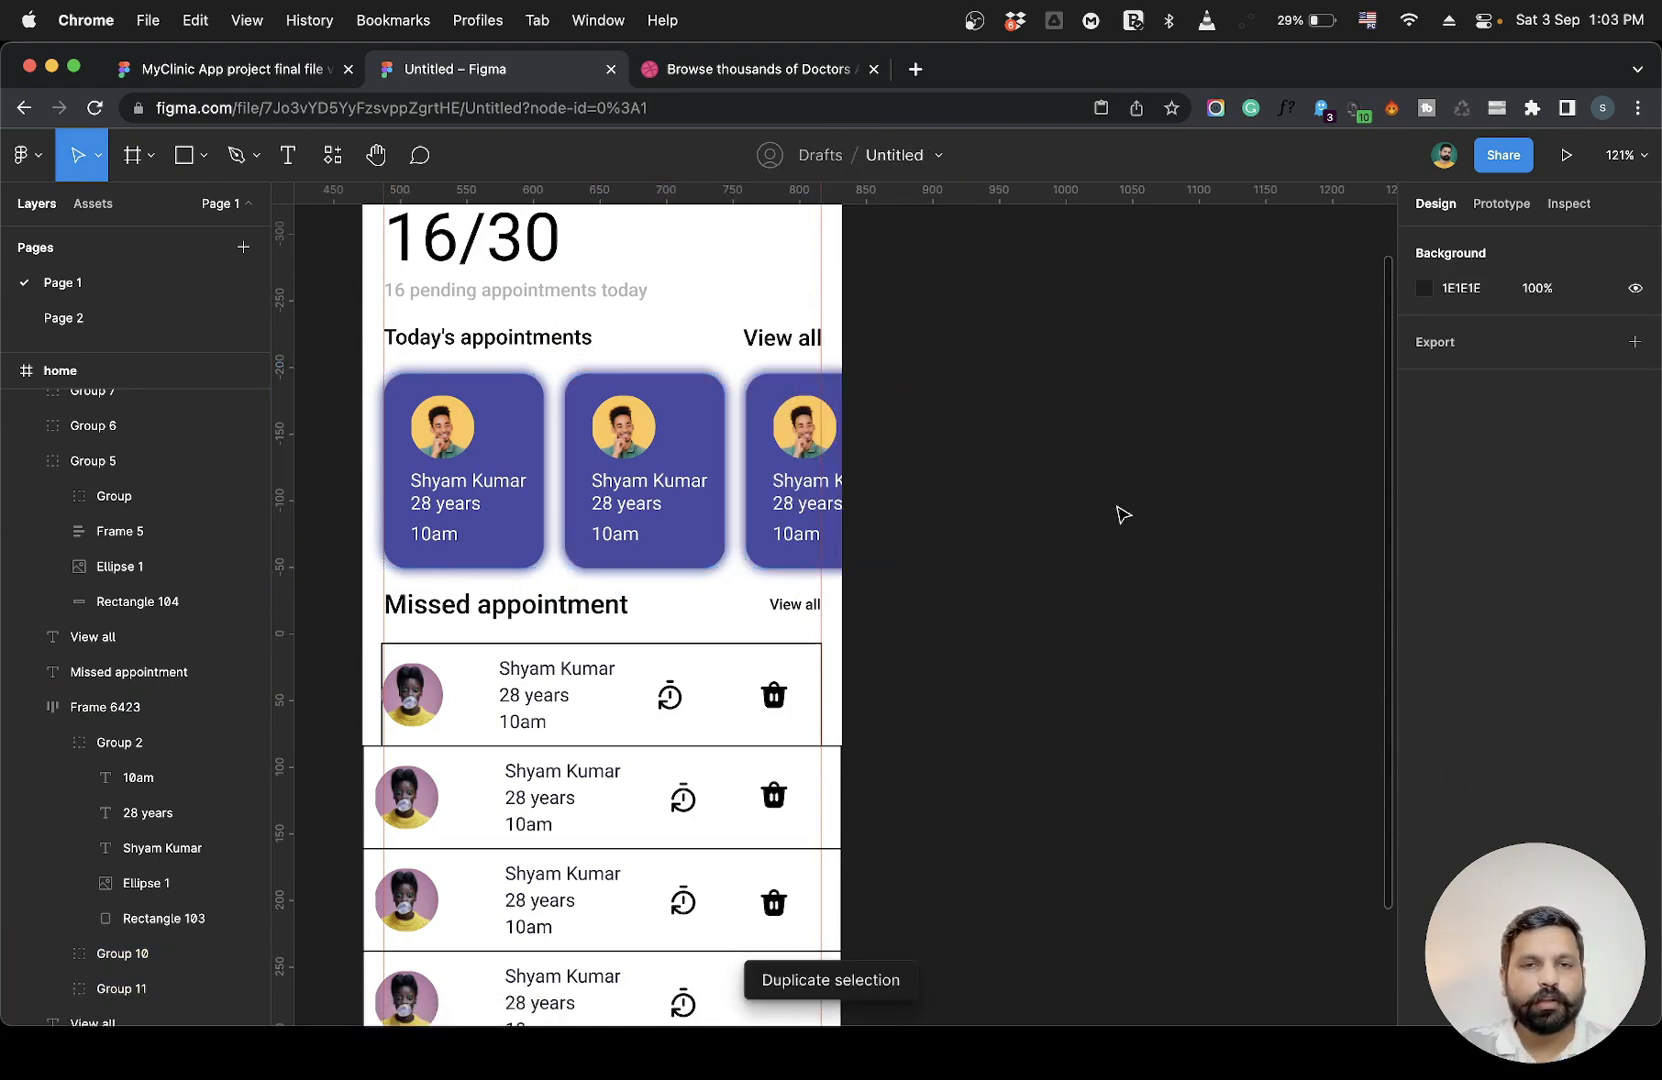
# Widen the gap between the cards in the auto layout row to 30 px.
pyautogui.click(837, 411)
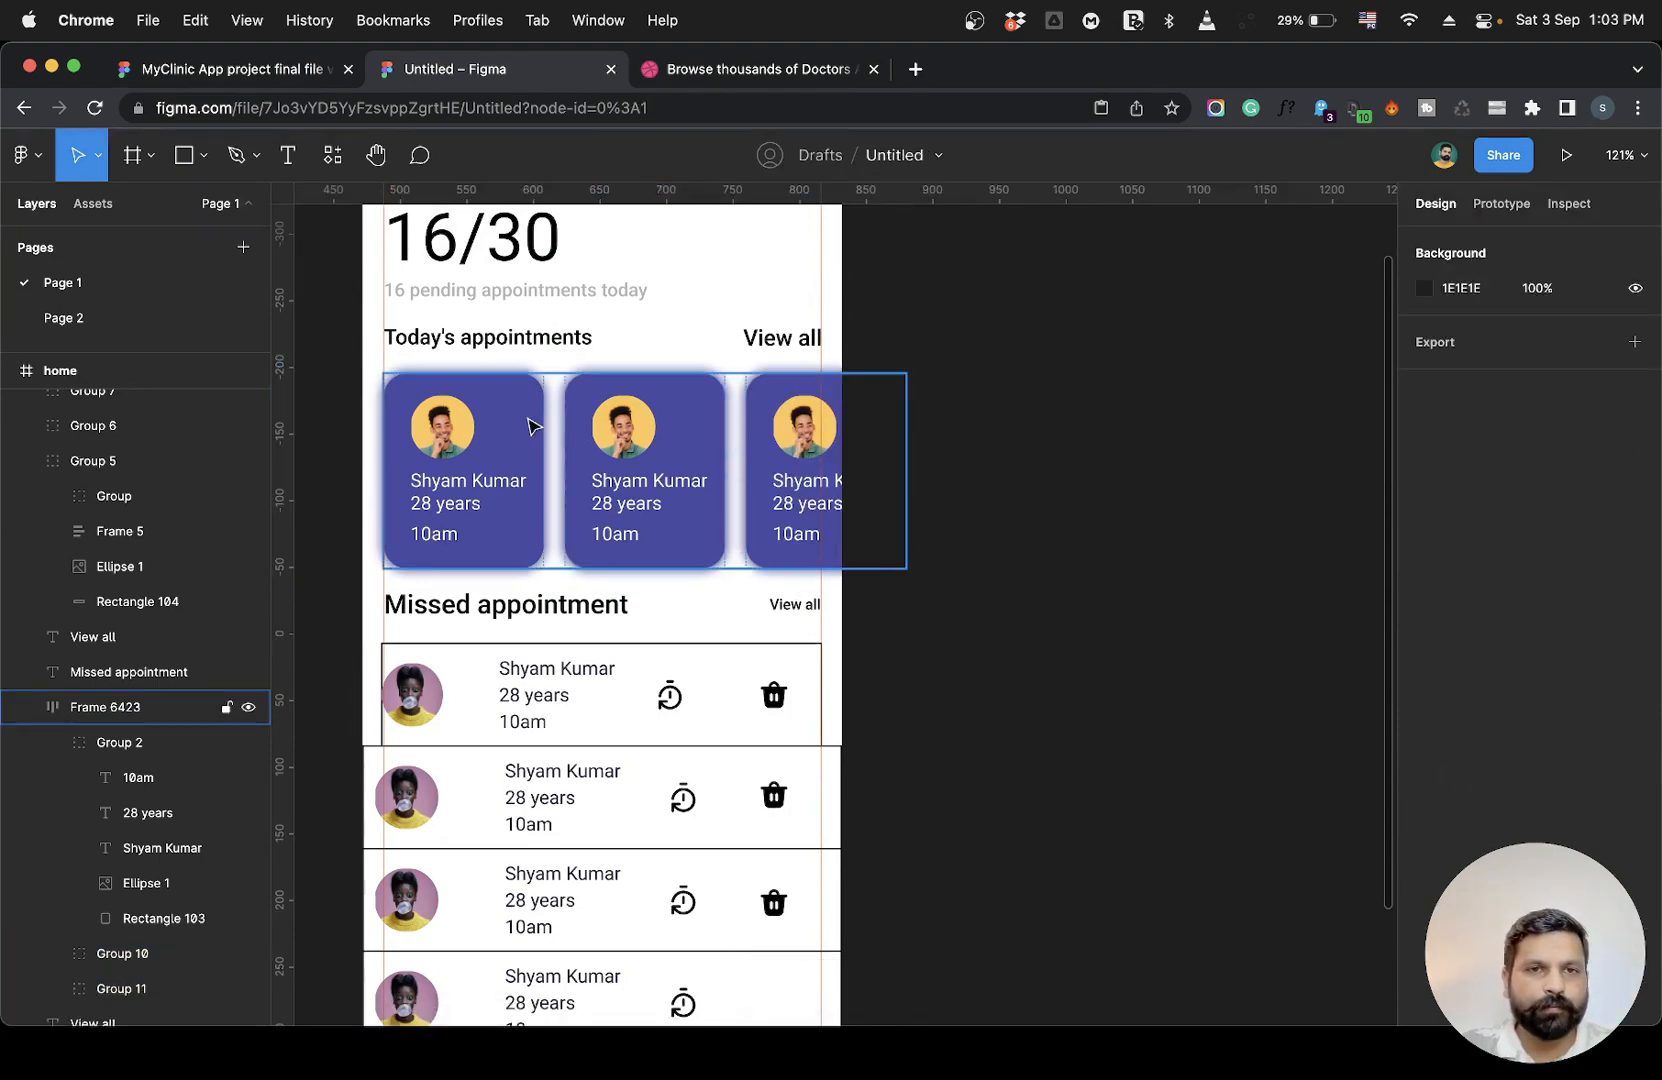
pyautogui.click(558, 445)
pyautogui.moveTo(550, 460); pyautogui.dragTo(565, 462)
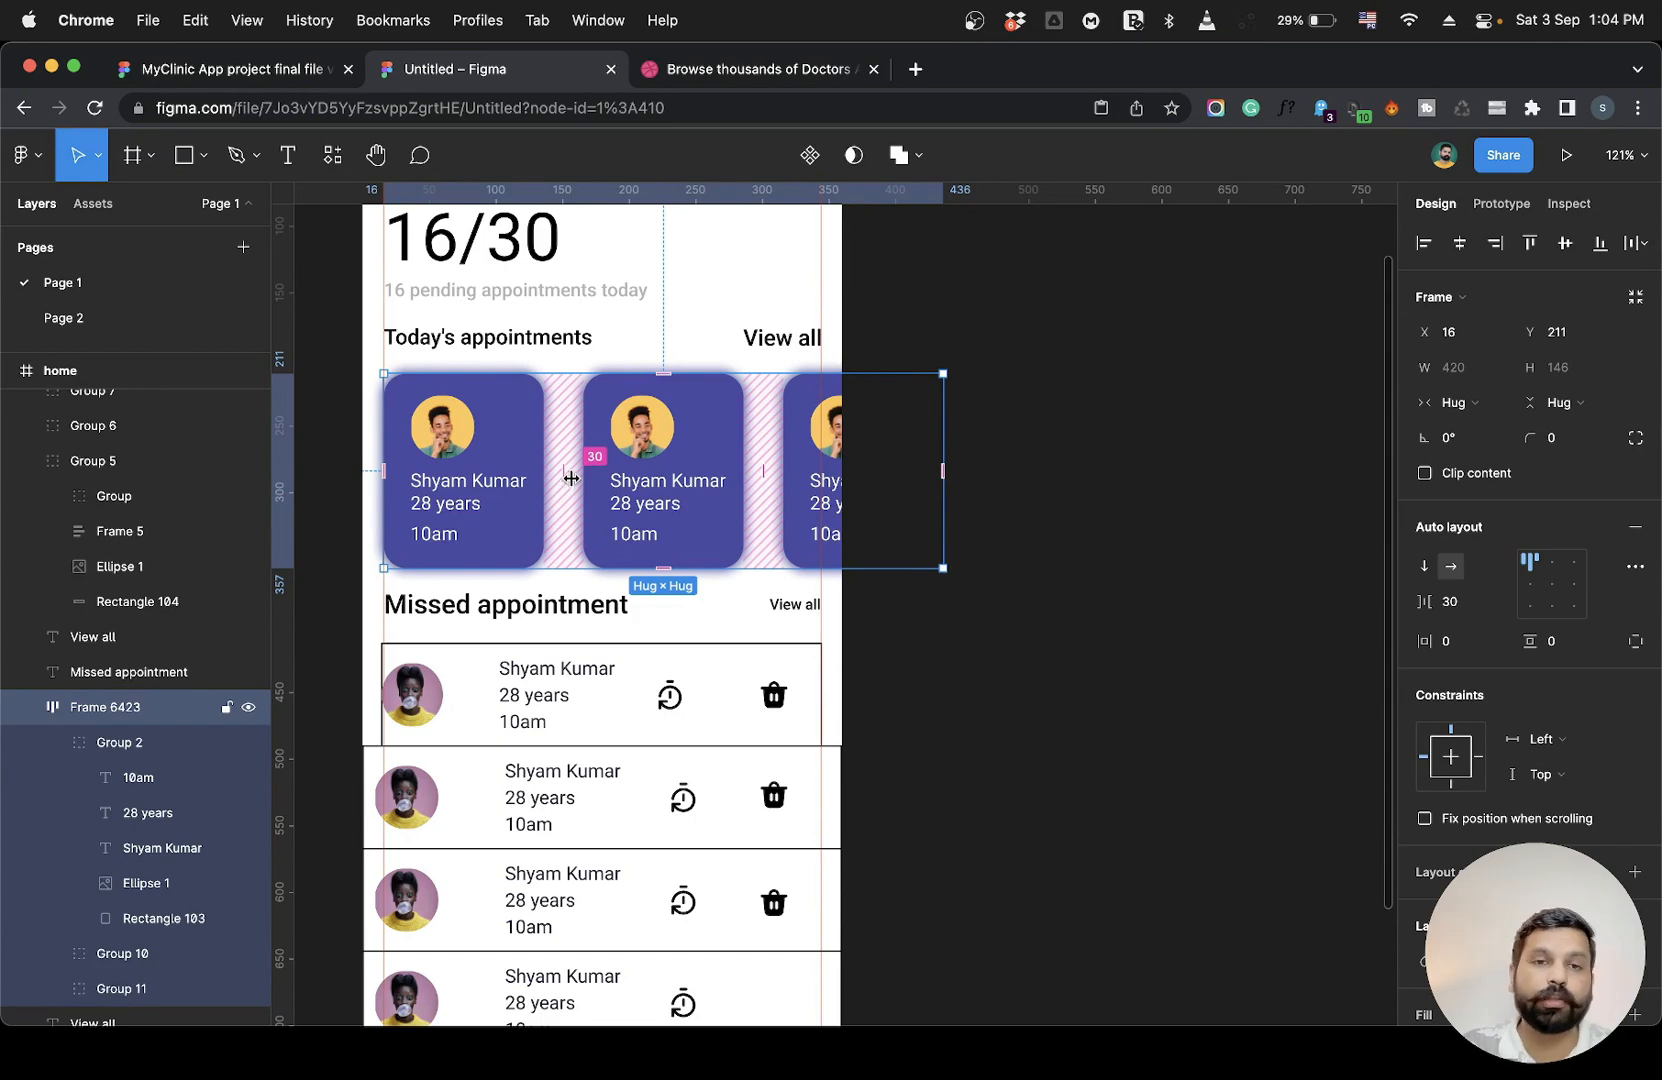
pyautogui.click(1065, 597)
# Add a vertical guide at about x 100 in the home frame, along the missed rows' text column.
pyautogui.scroll(3, 1066, 598)
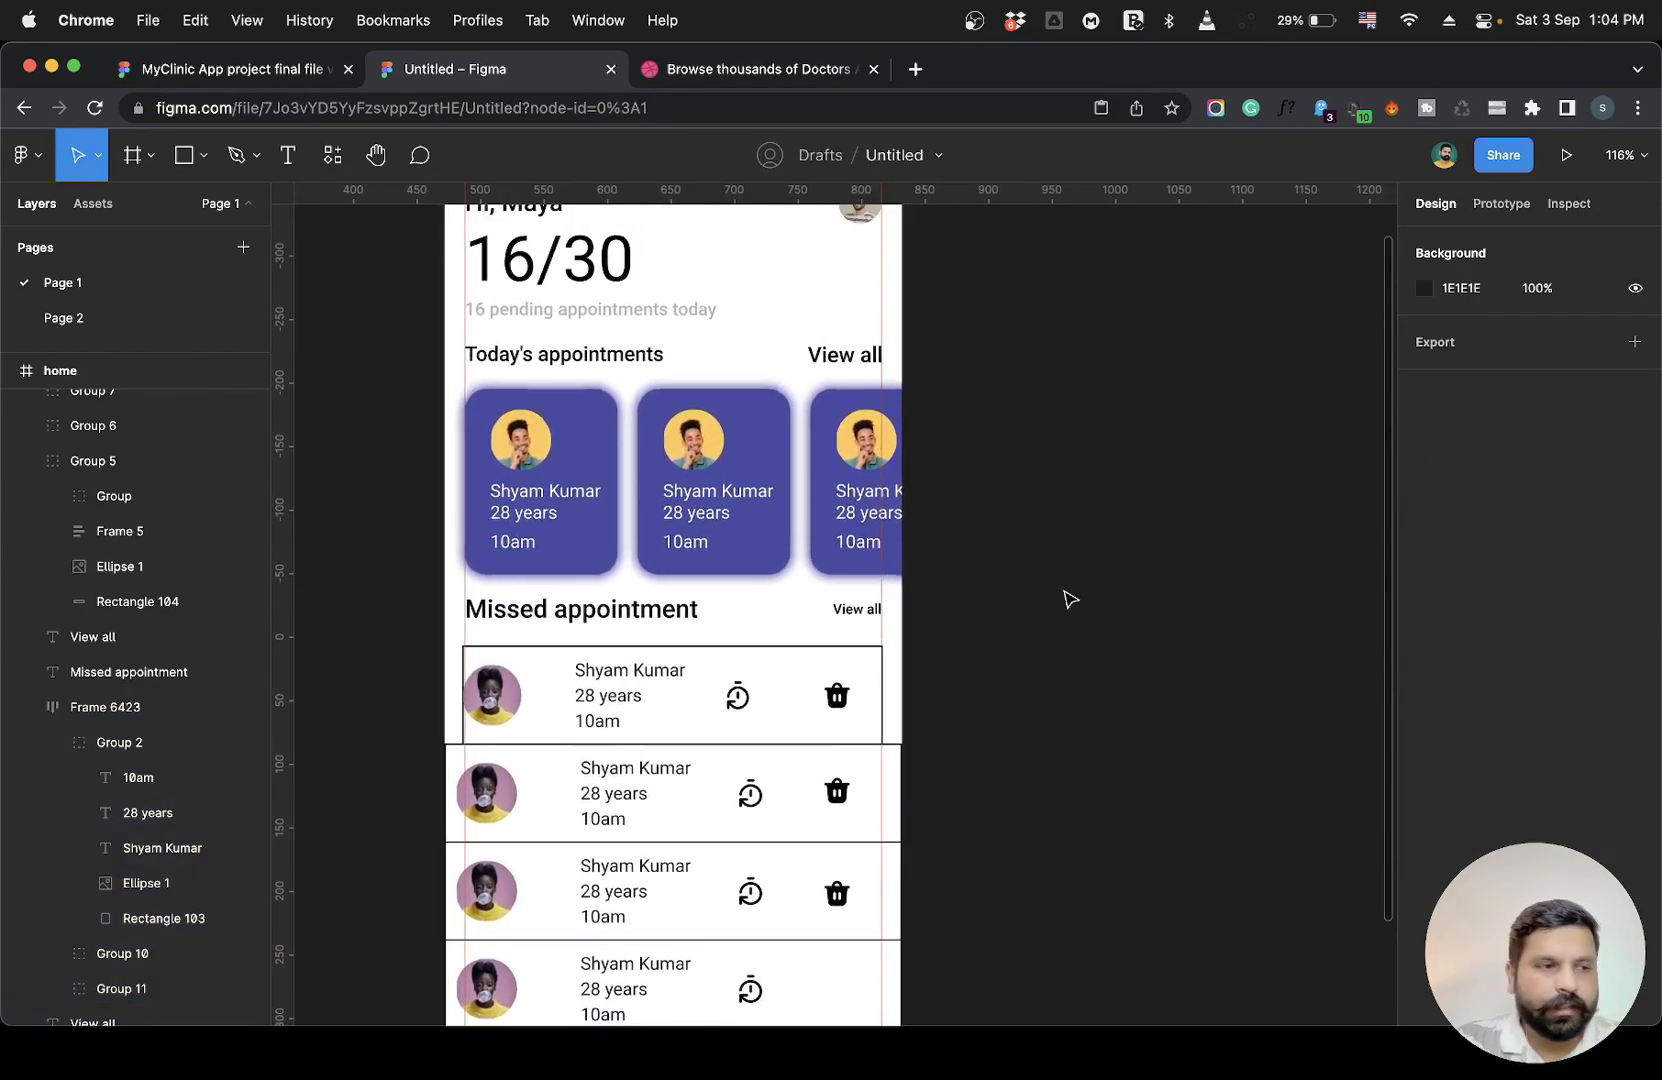
pyautogui.scroll(-3, 1068, 598)
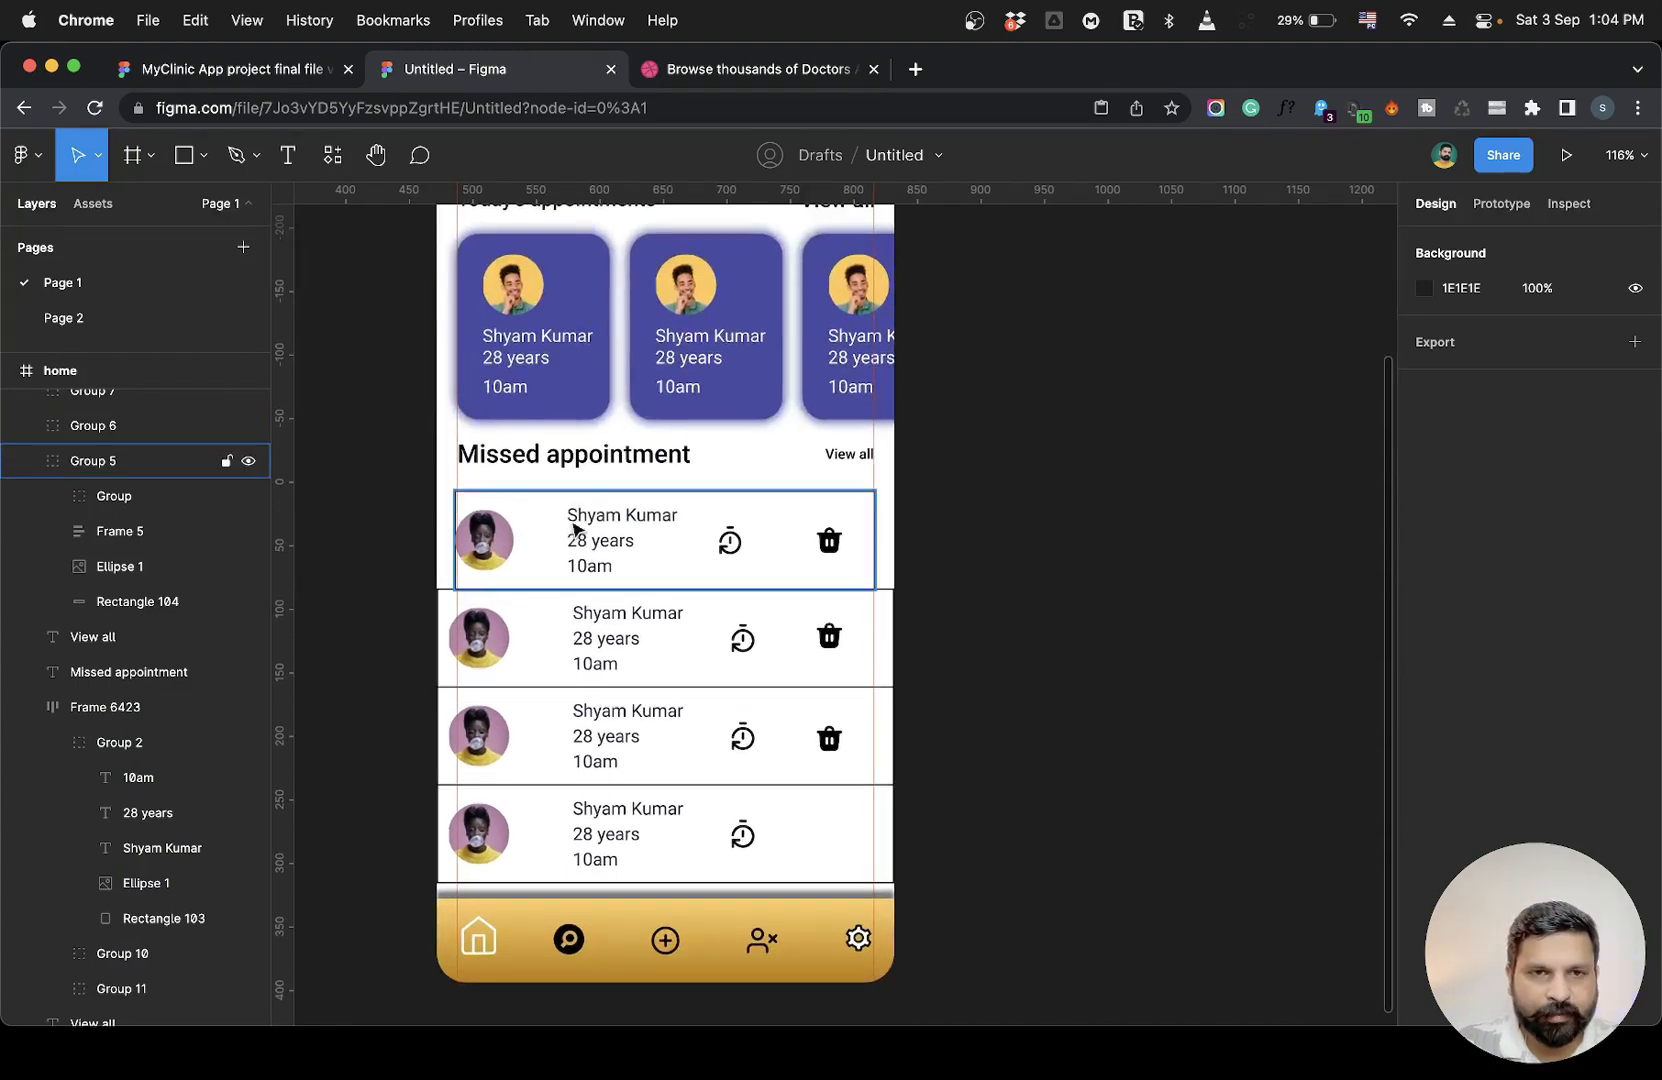
pyautogui.moveTo(285, 609); pyautogui.dragTo(563, 616)
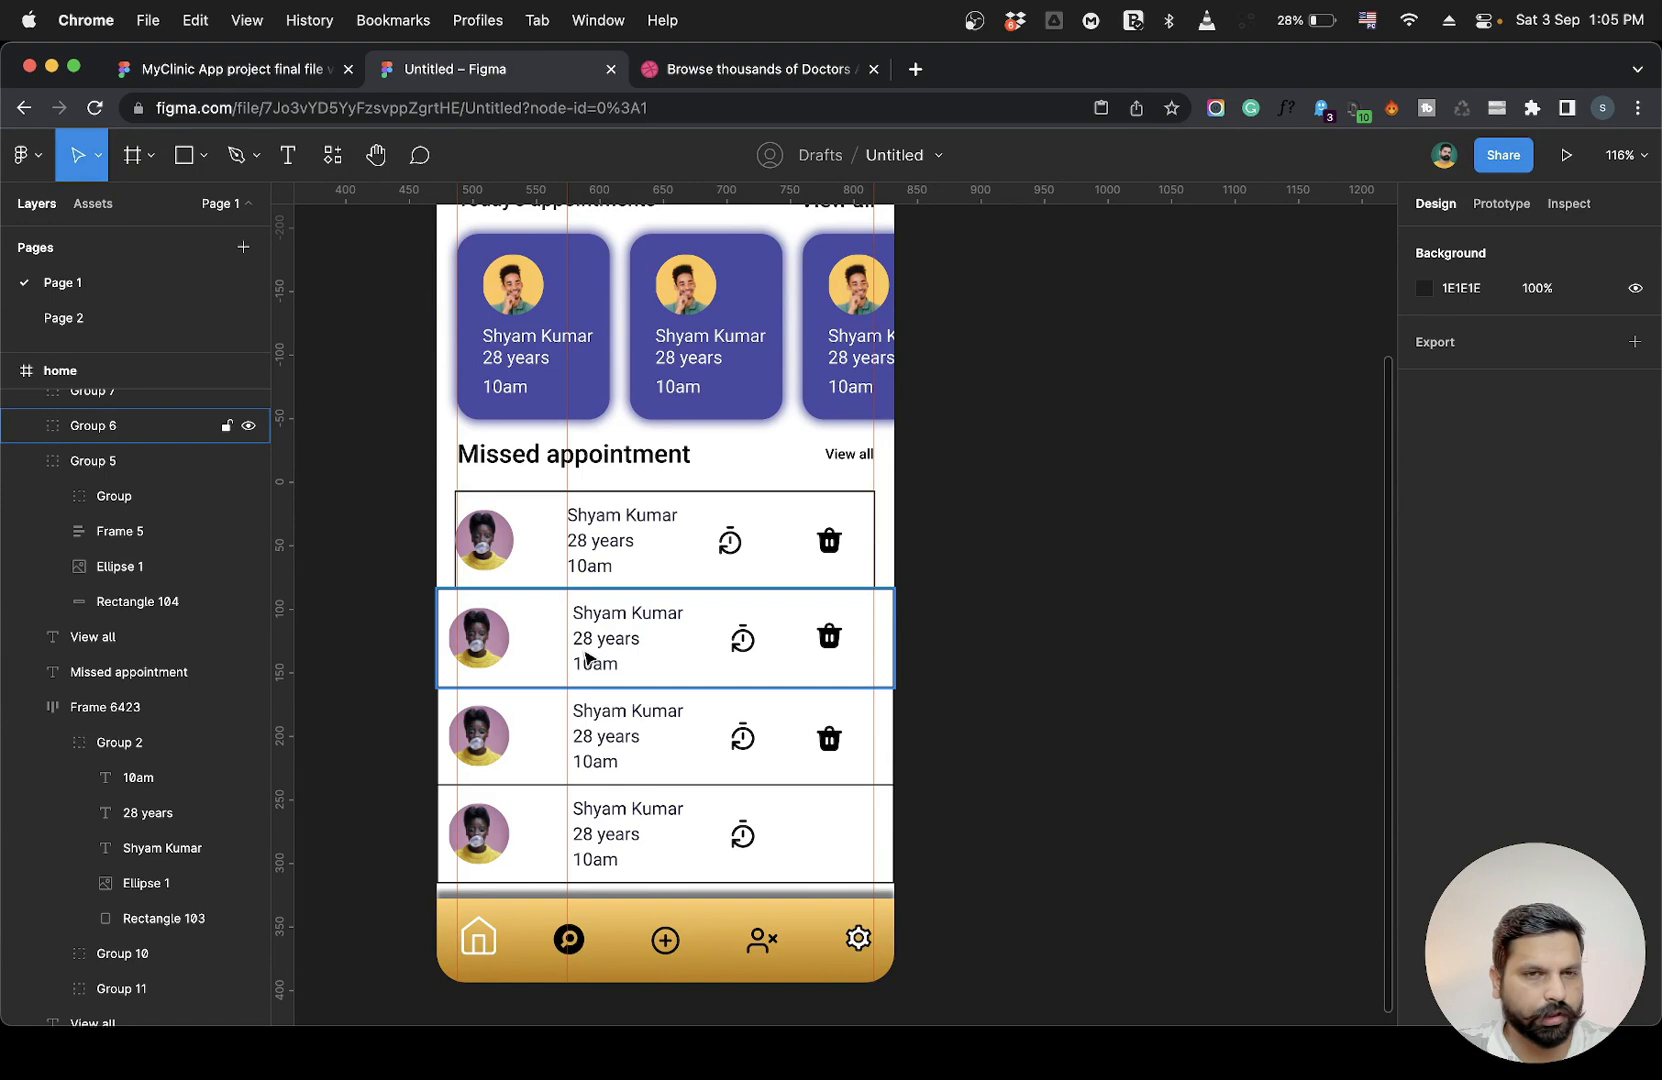
# Examine the positions and widths of the missed-appointment rows against the margin guides.
pyautogui.scroll(2, 588, 657)
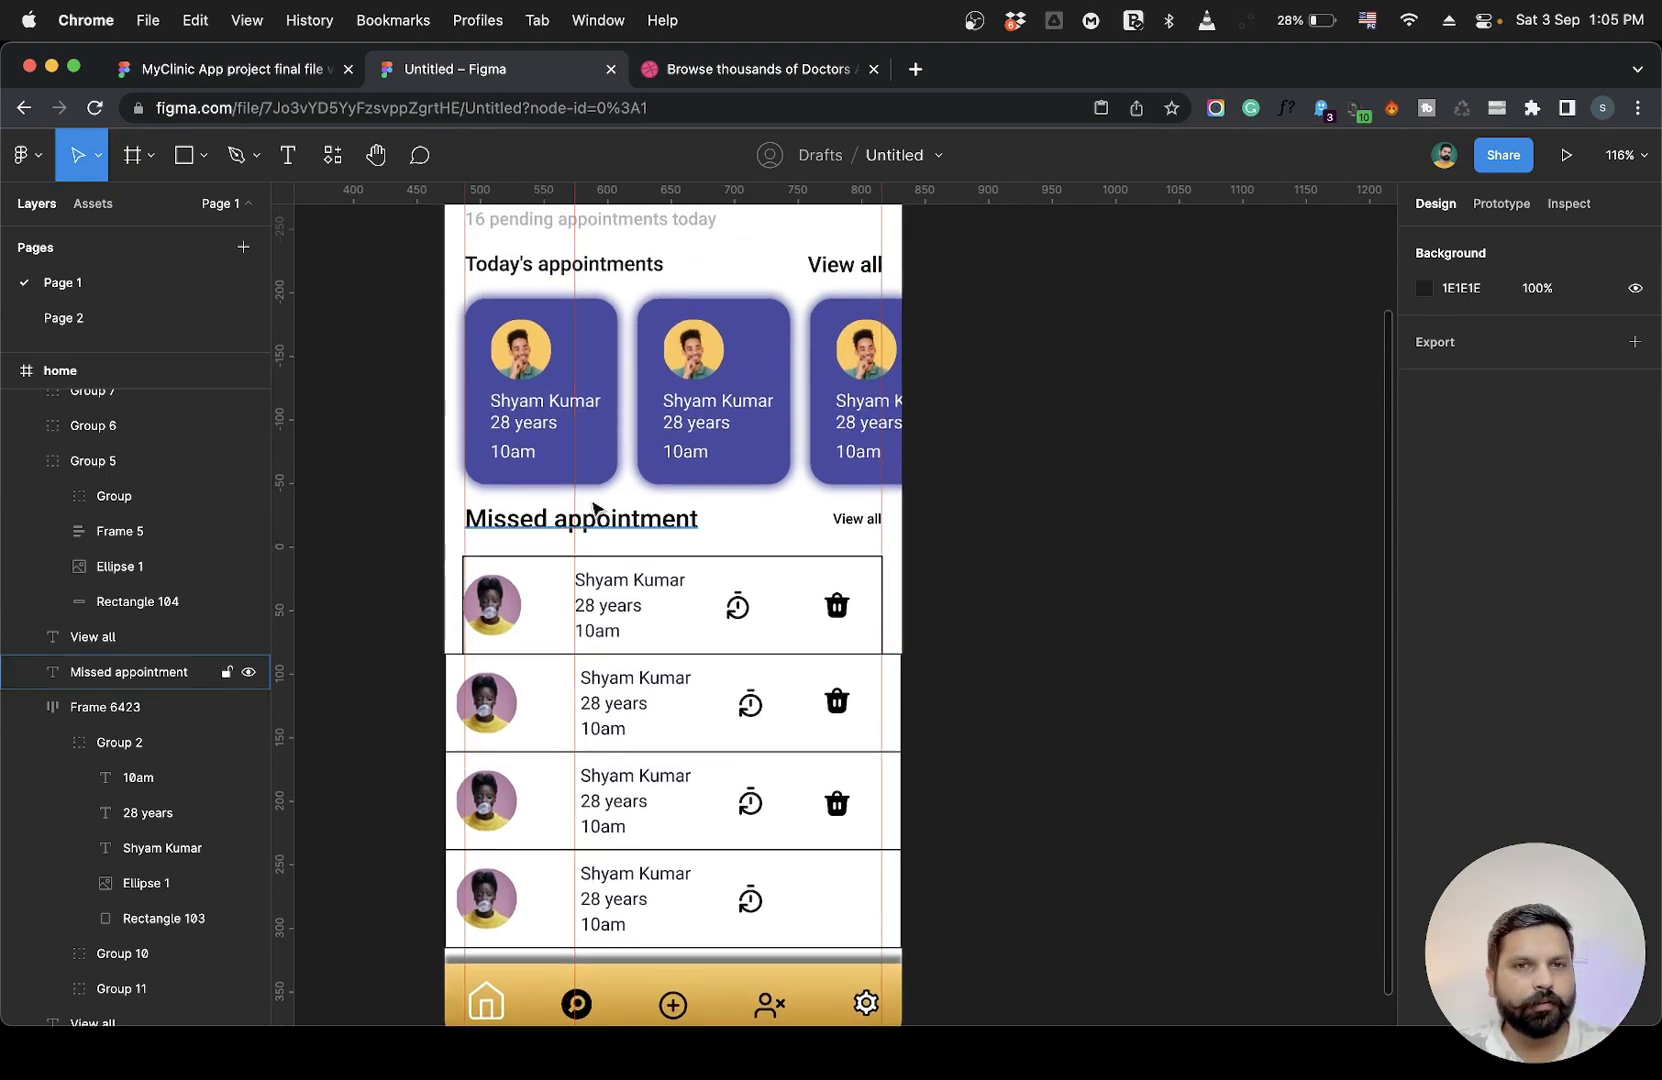
pyautogui.scroll(-3, 628, 607)
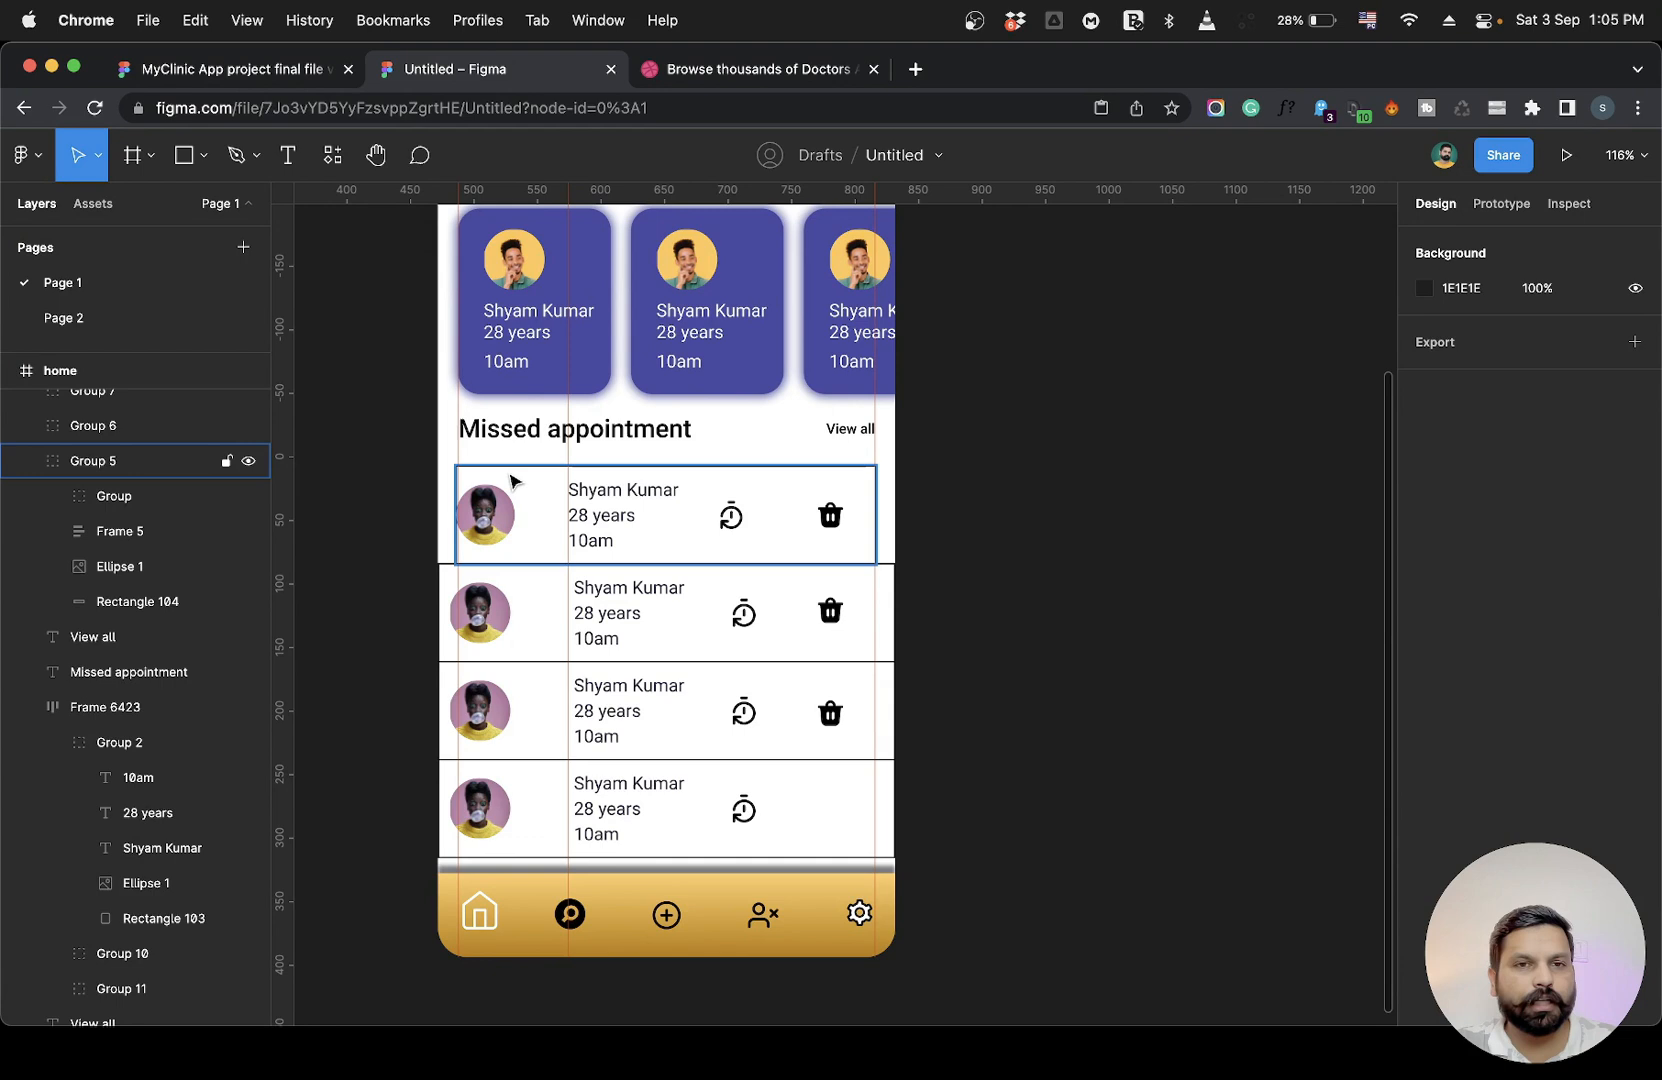
pyautogui.click(612, 512)
pyautogui.click(612, 600)
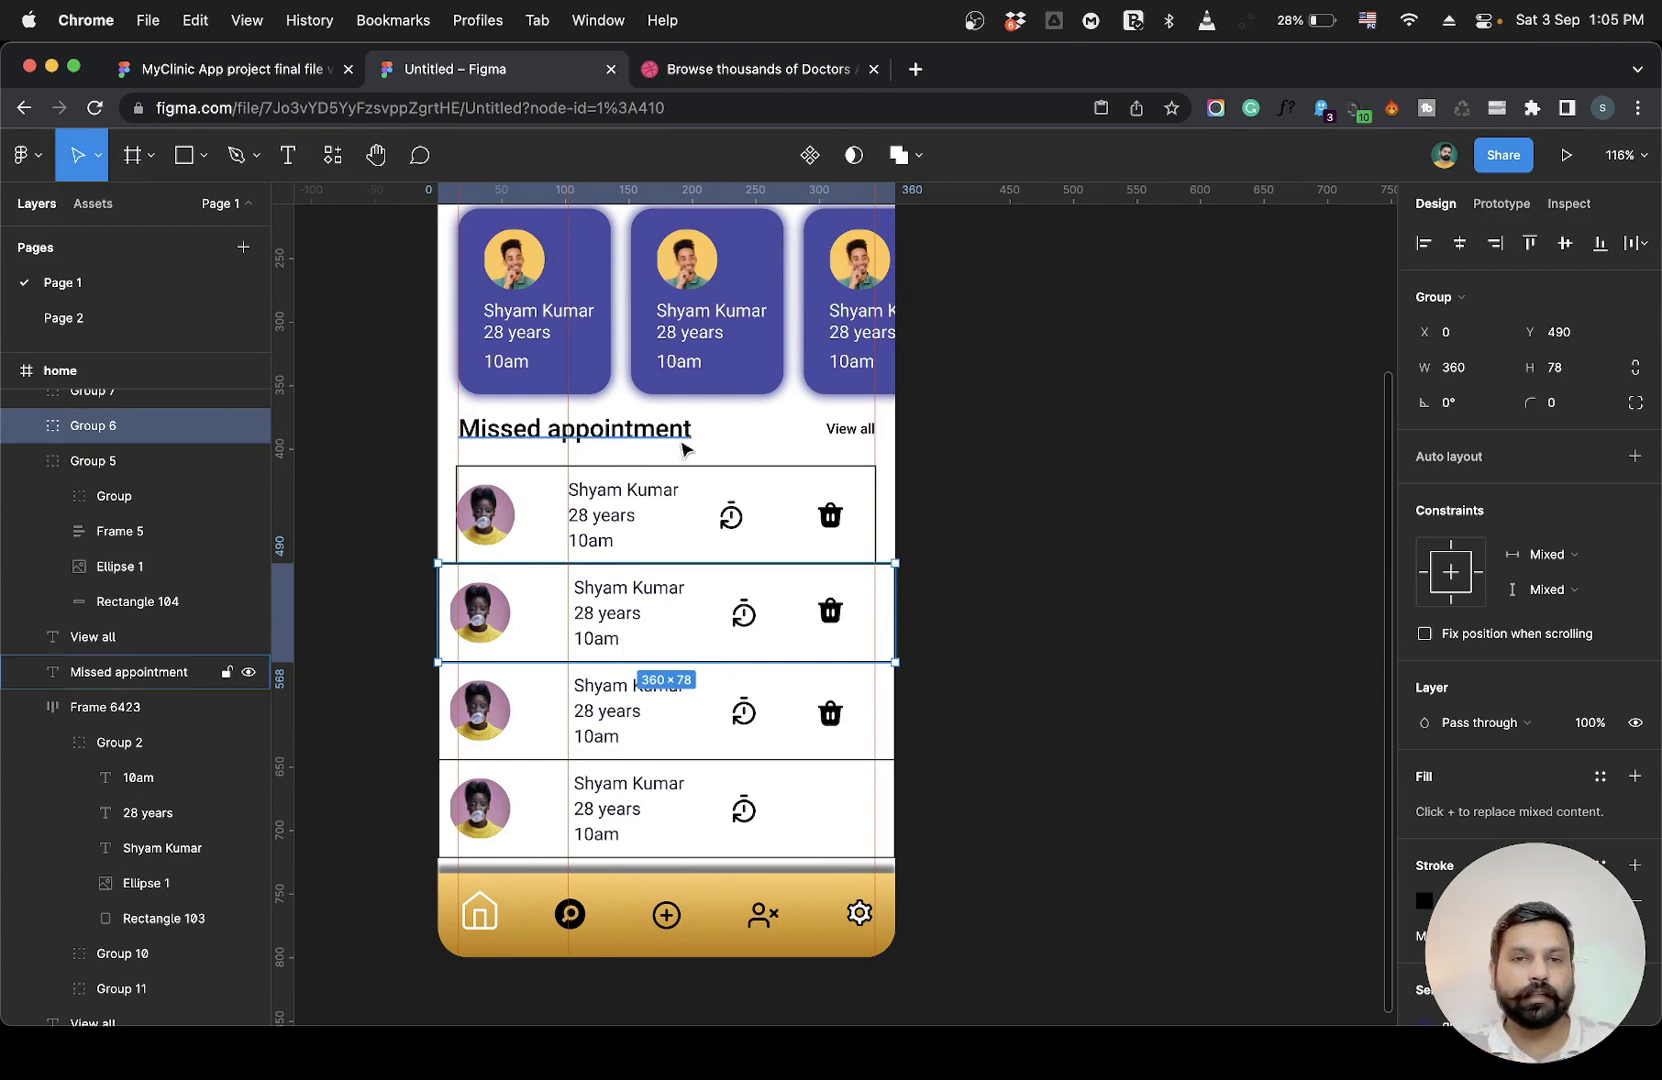
pyautogui.click(490, 525)
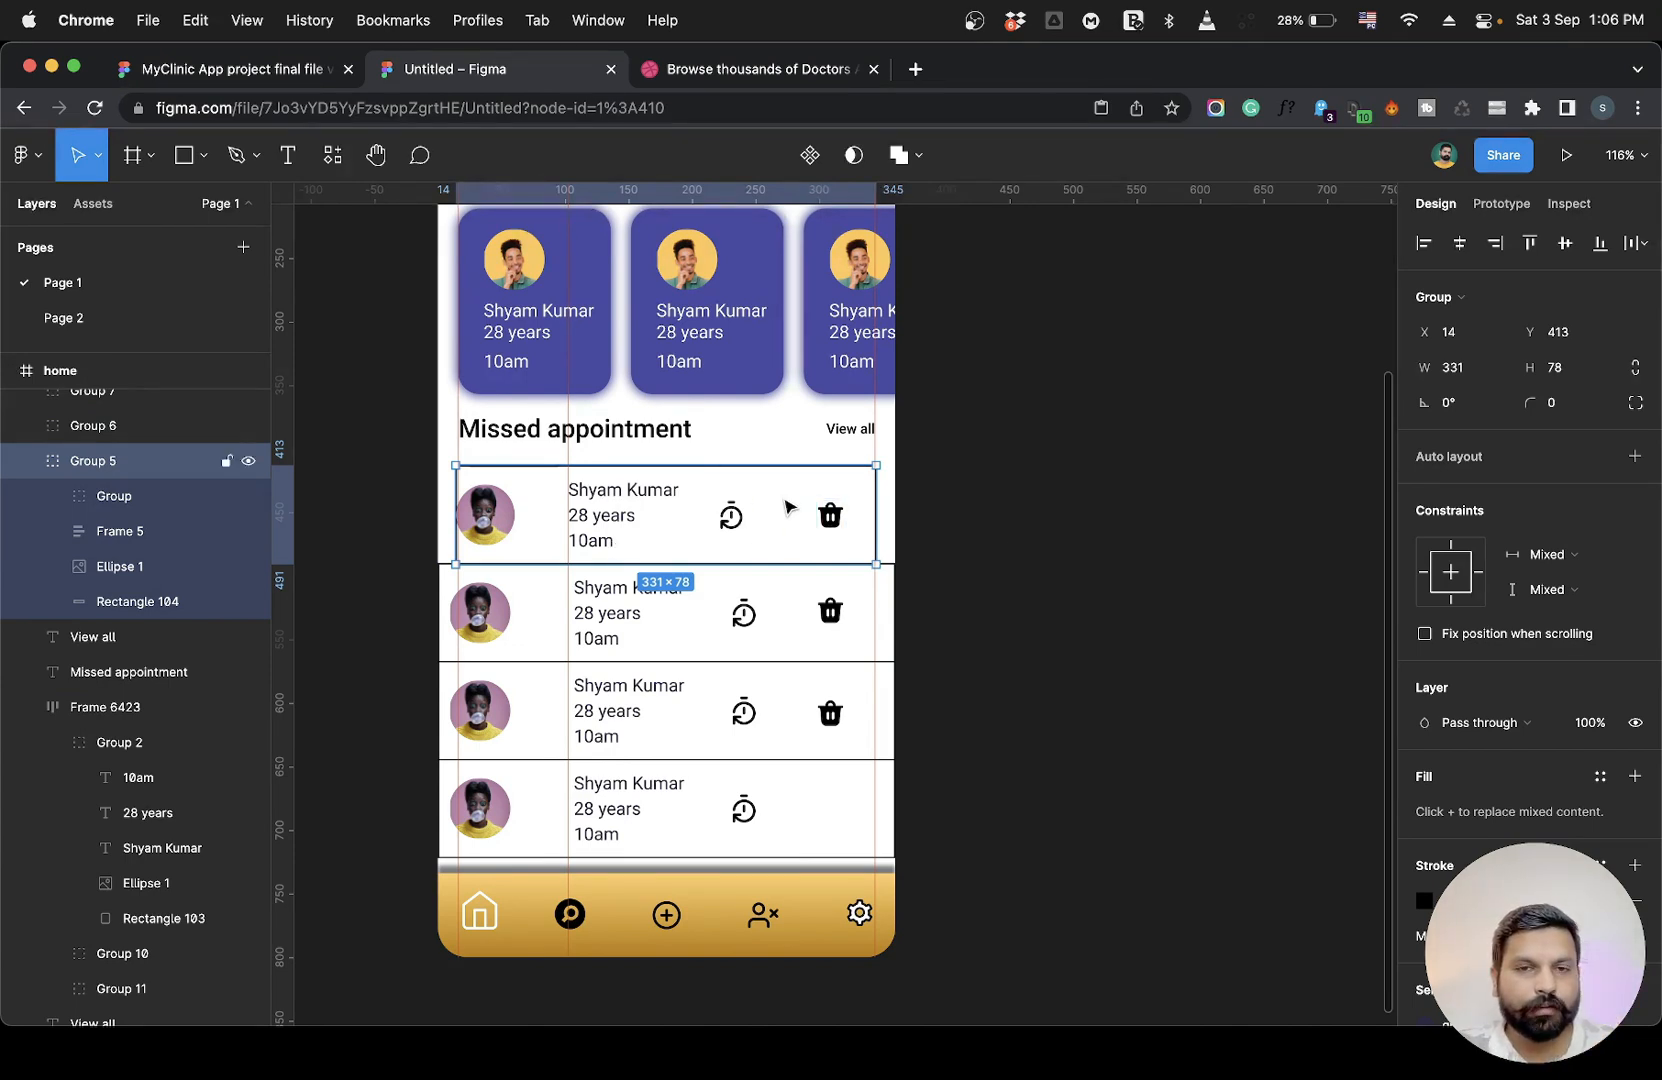
pyautogui.scroll(3, 776, 748)
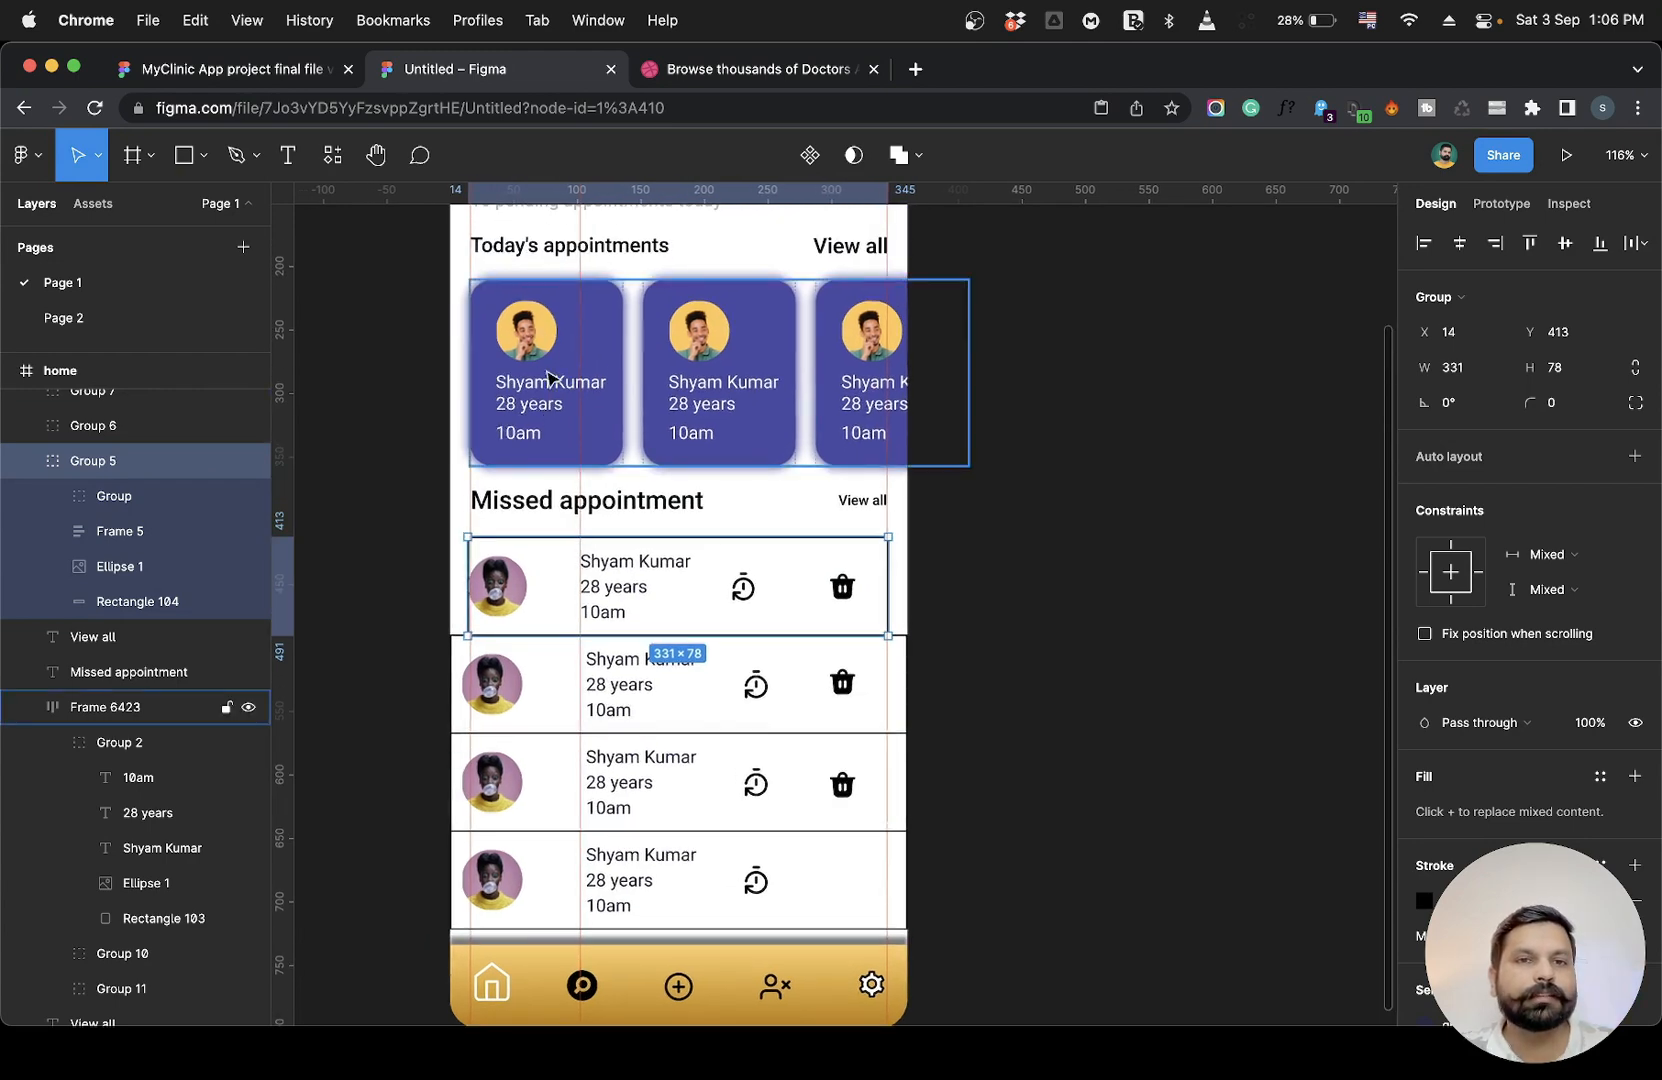
pyautogui.scroll(2, 1146, 519)
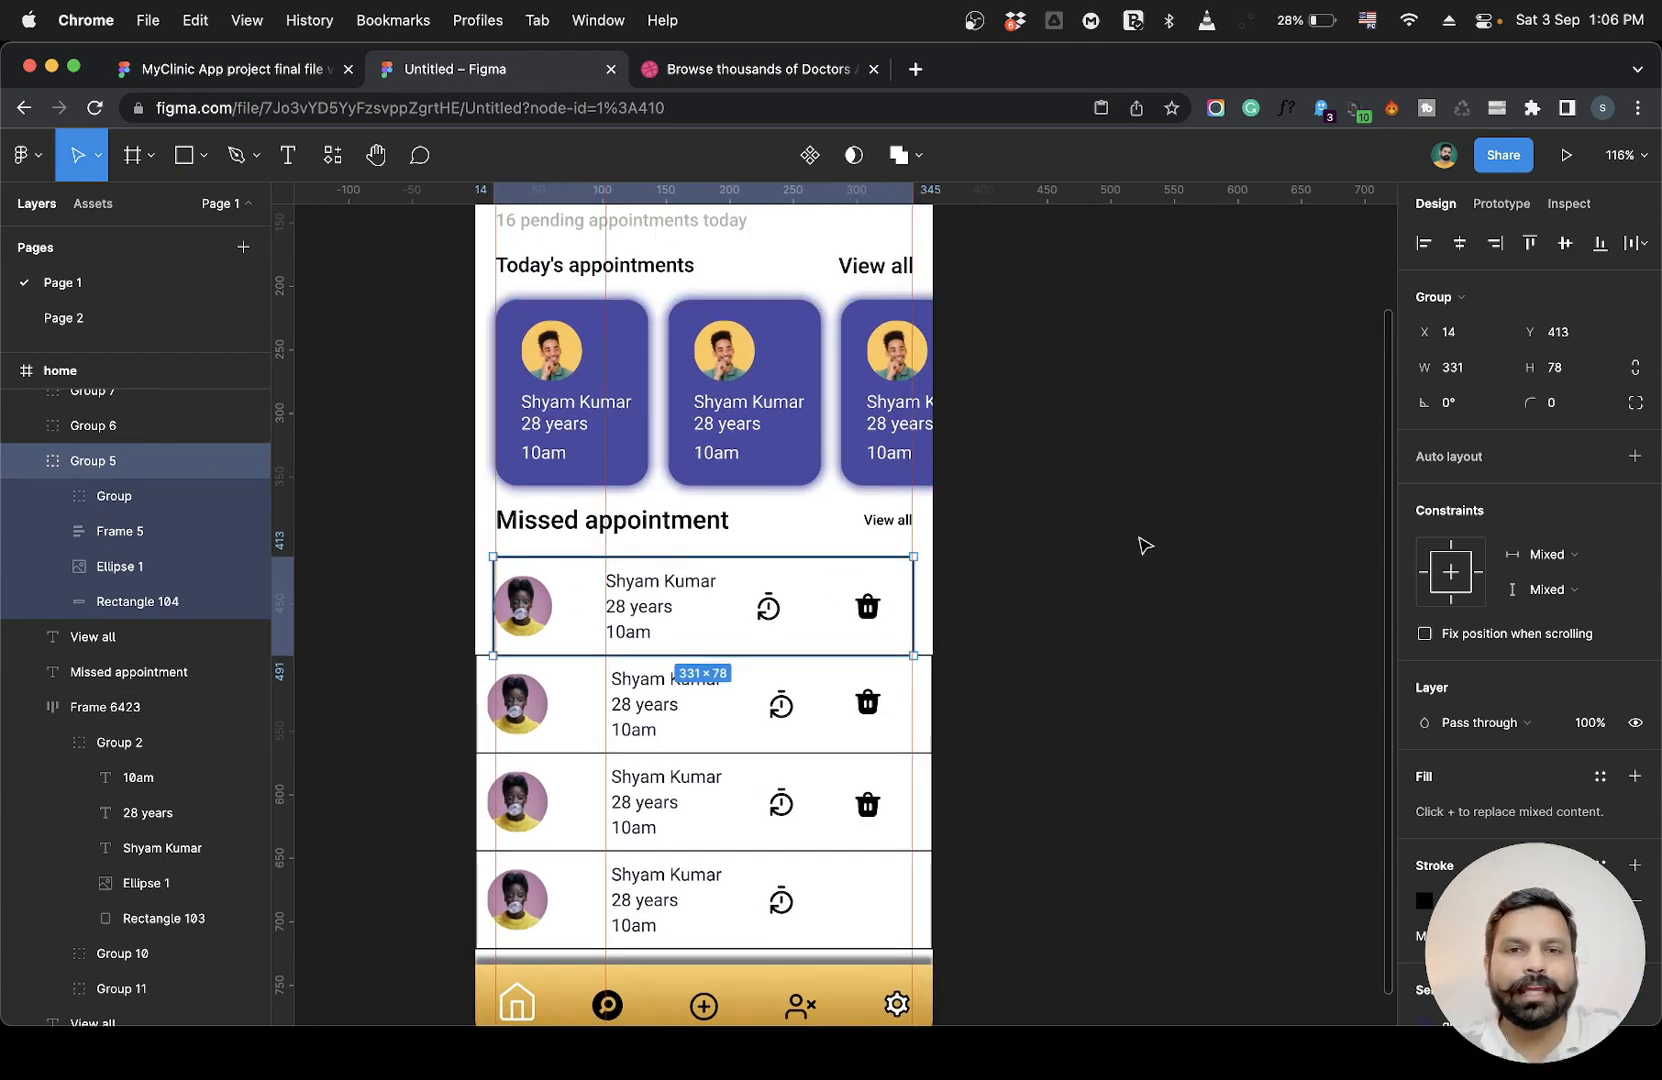
pyautogui.click(1050, 571)
pyautogui.scroll(2, 1050, 571)
pyautogui.scroll(1, 1053, 571)
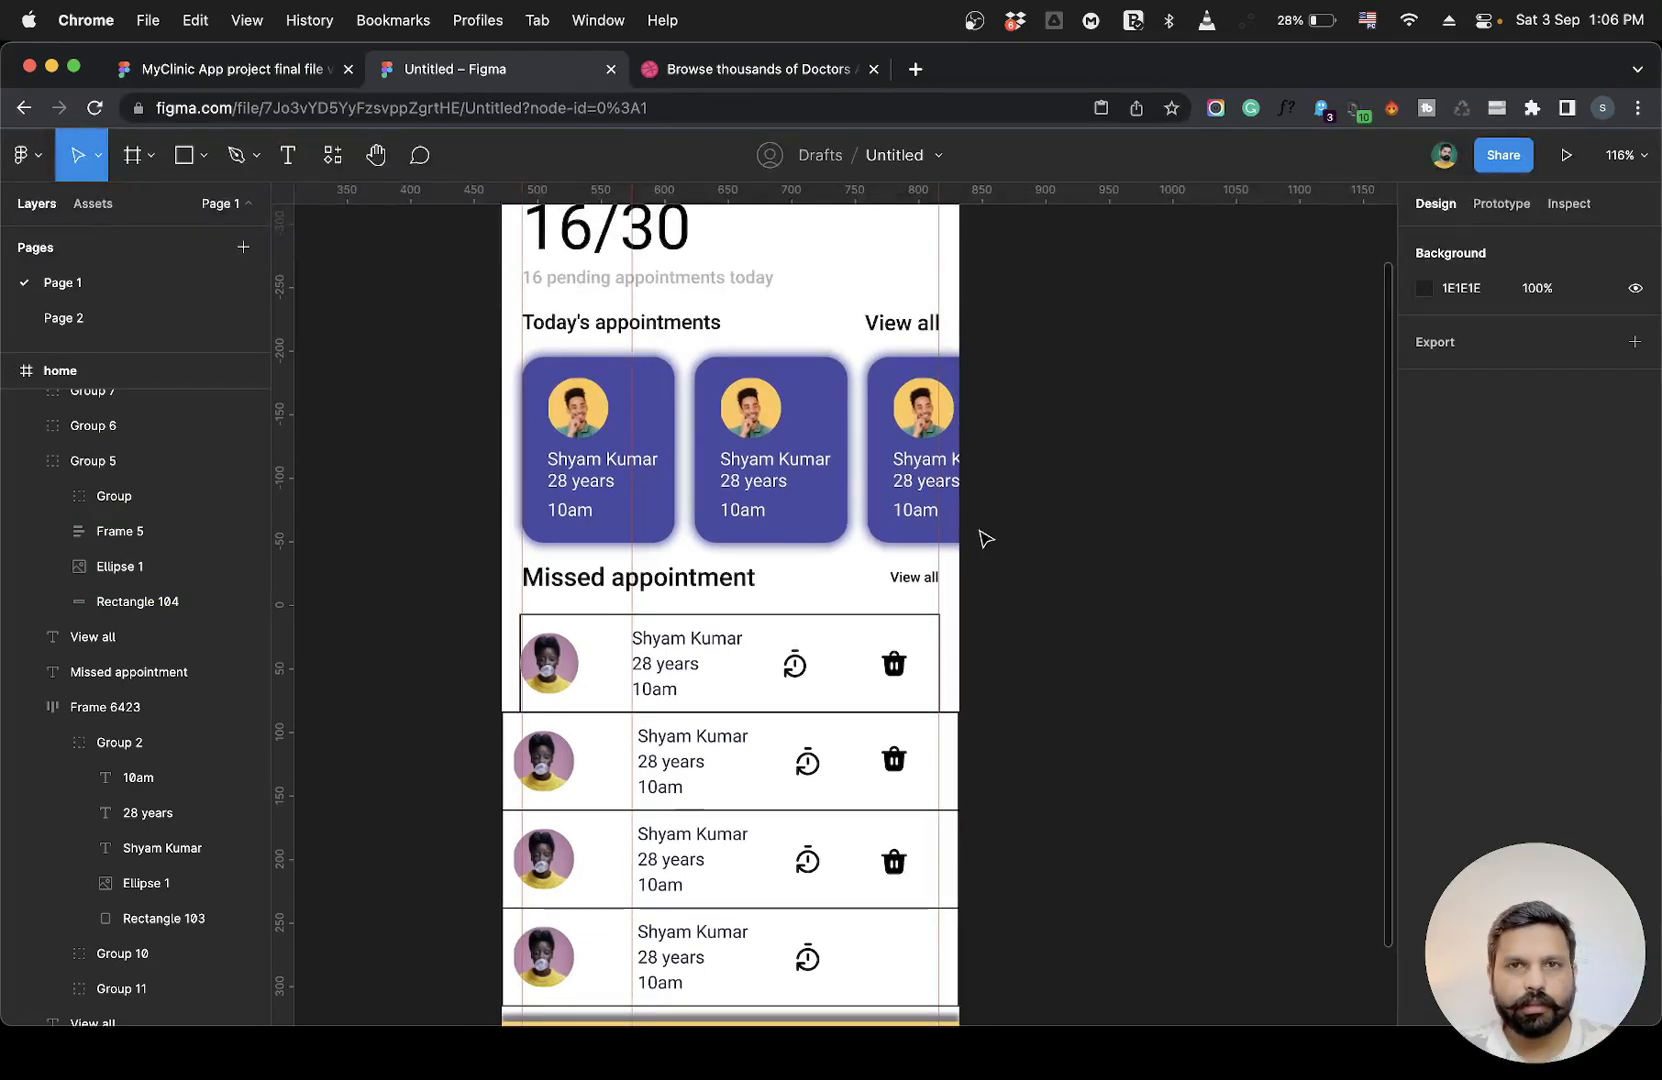
pyautogui.scroll(2, 949, 607)
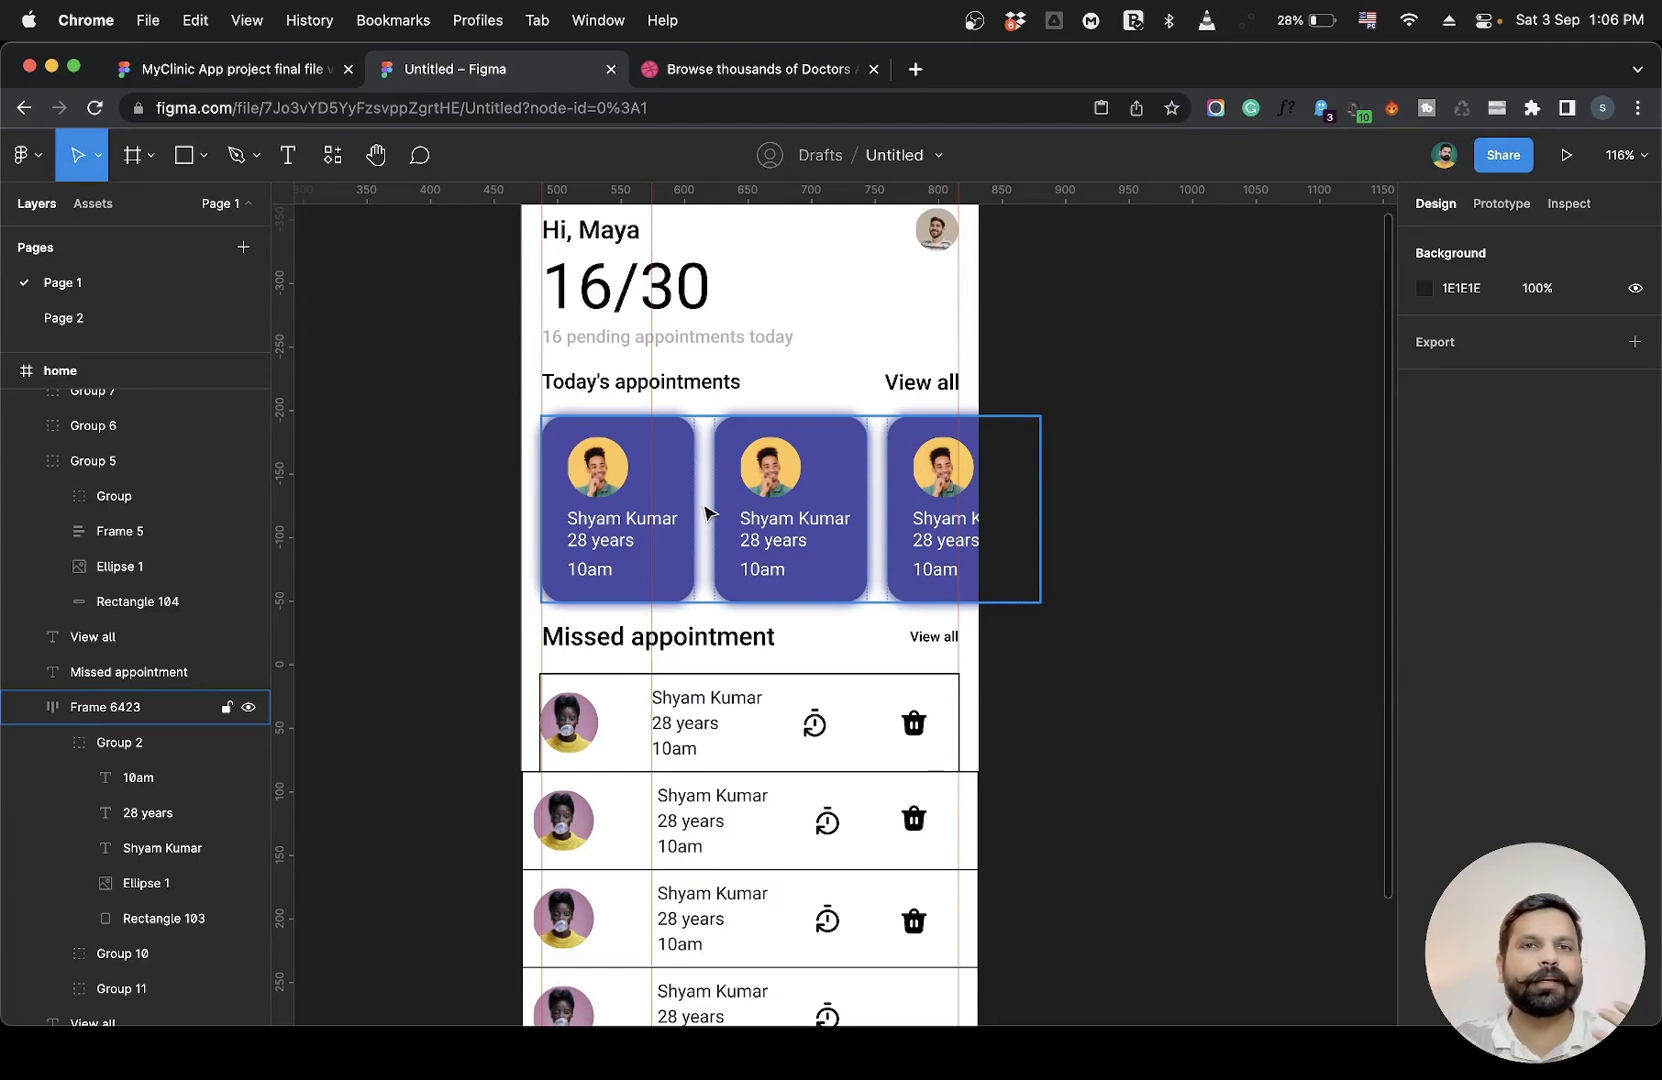
pyautogui.scroll(2, 709, 513)
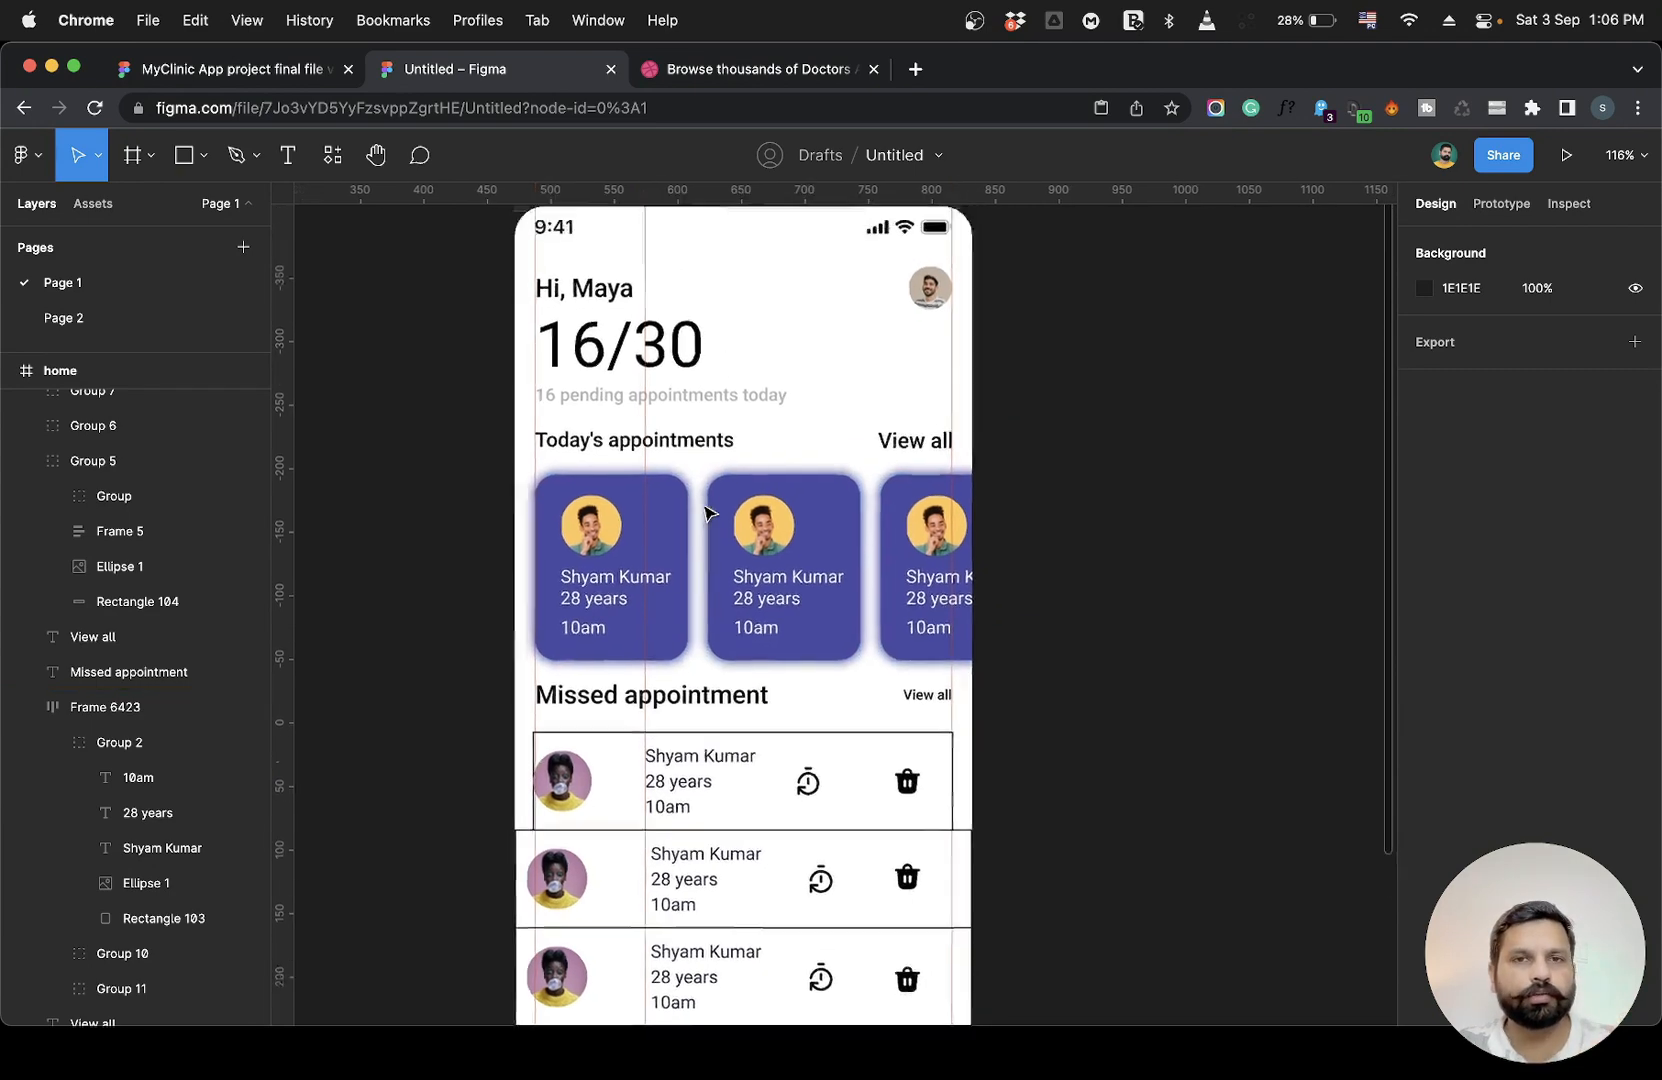
# Show the home frame's 8 px layout grid.
pyautogui.click(539, 237)
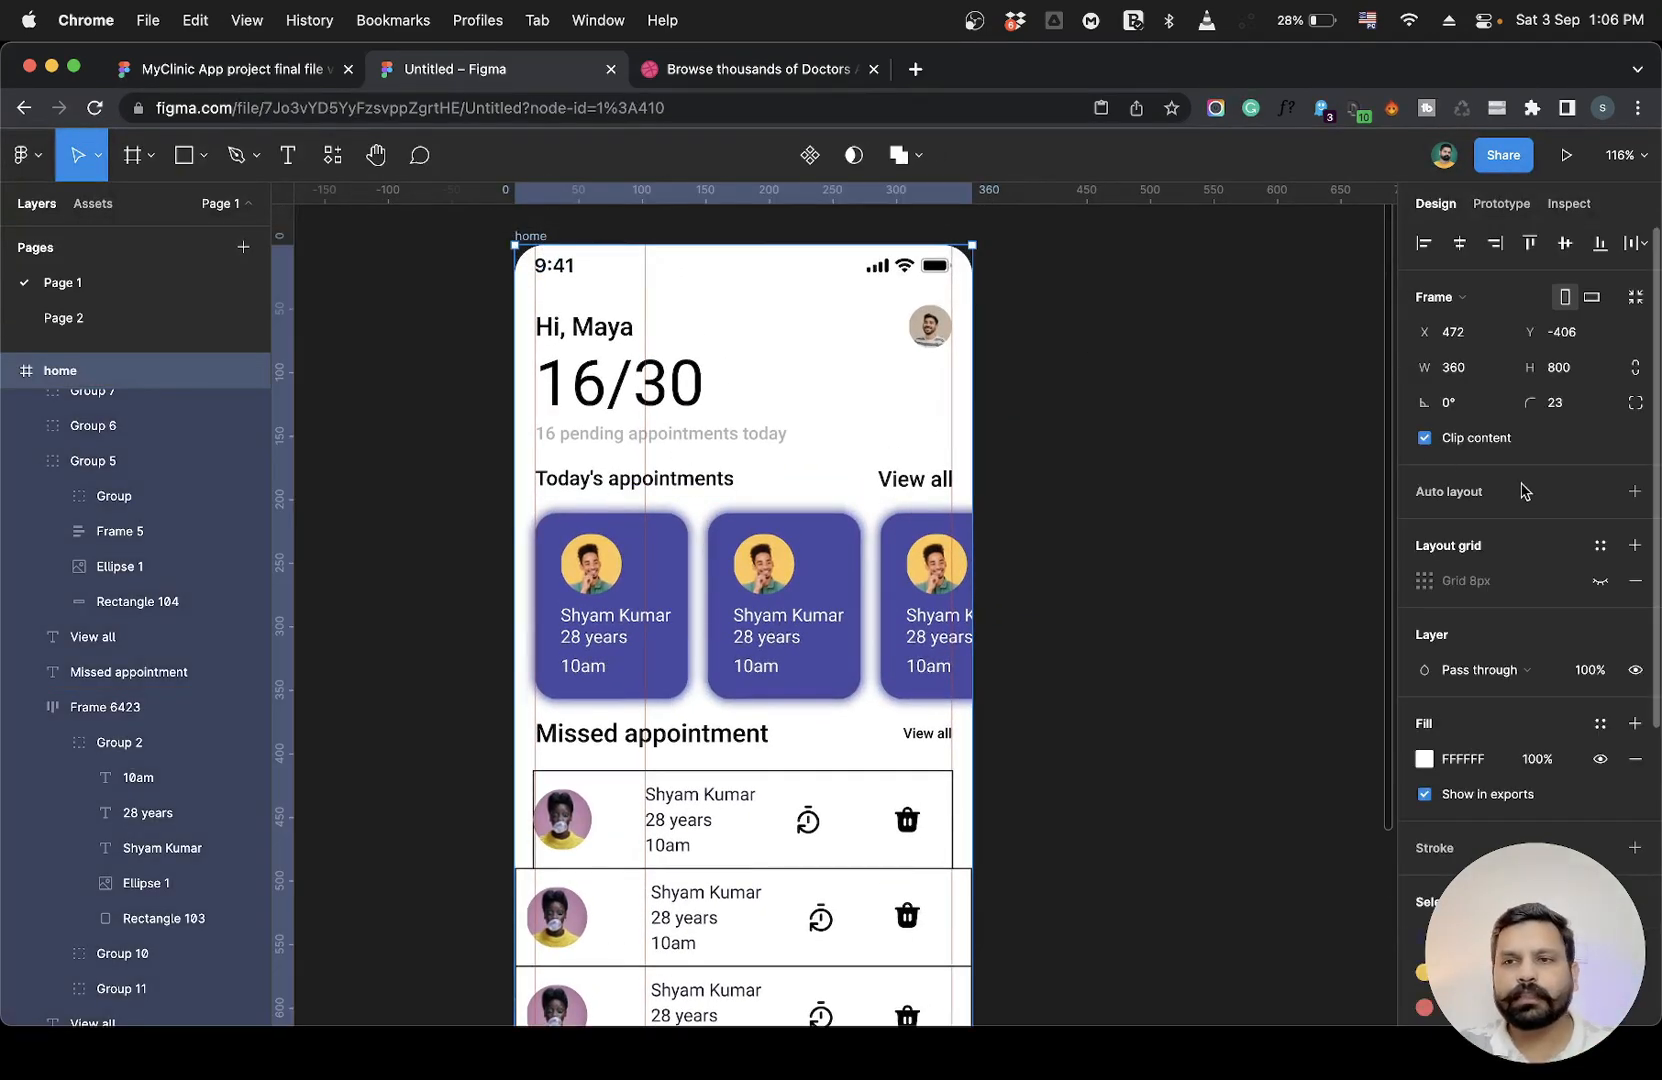
pyautogui.click(1600, 580)
# Zoom in to examine the header texts and appointment cards against the layout grid and guides.
pyautogui.scroll(10, 495, 313)
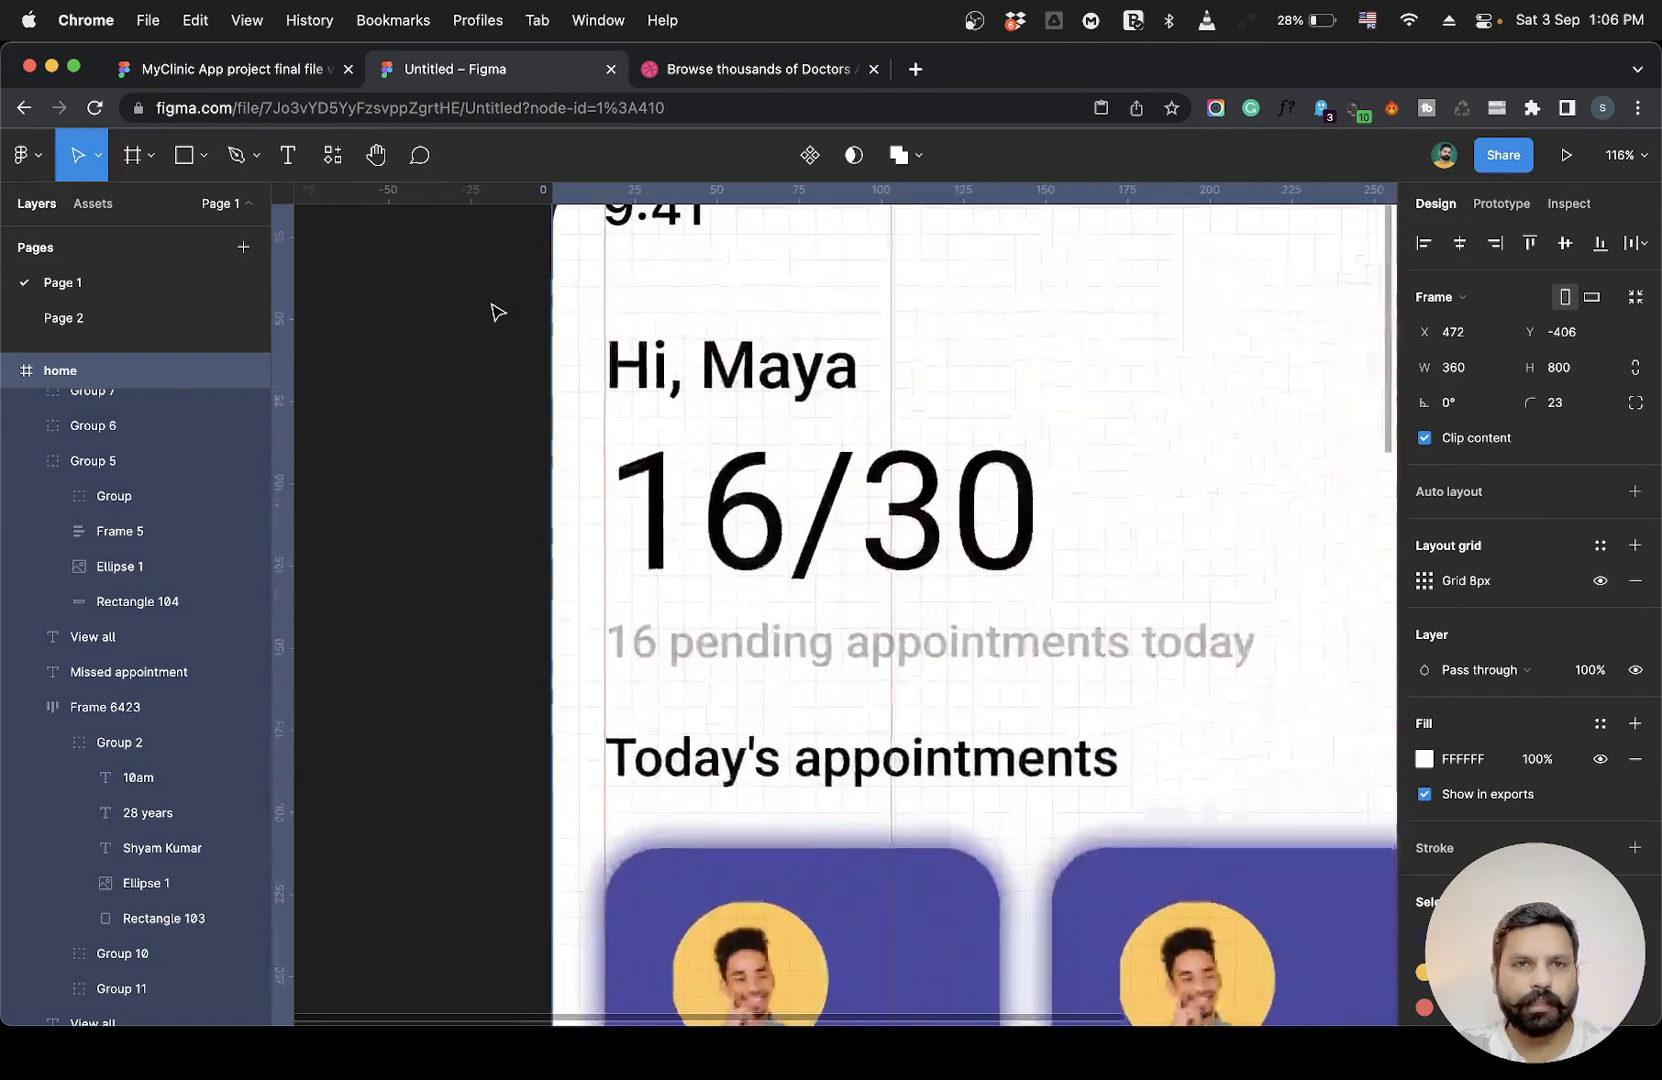
pyautogui.hscroll(4, 790, 488)
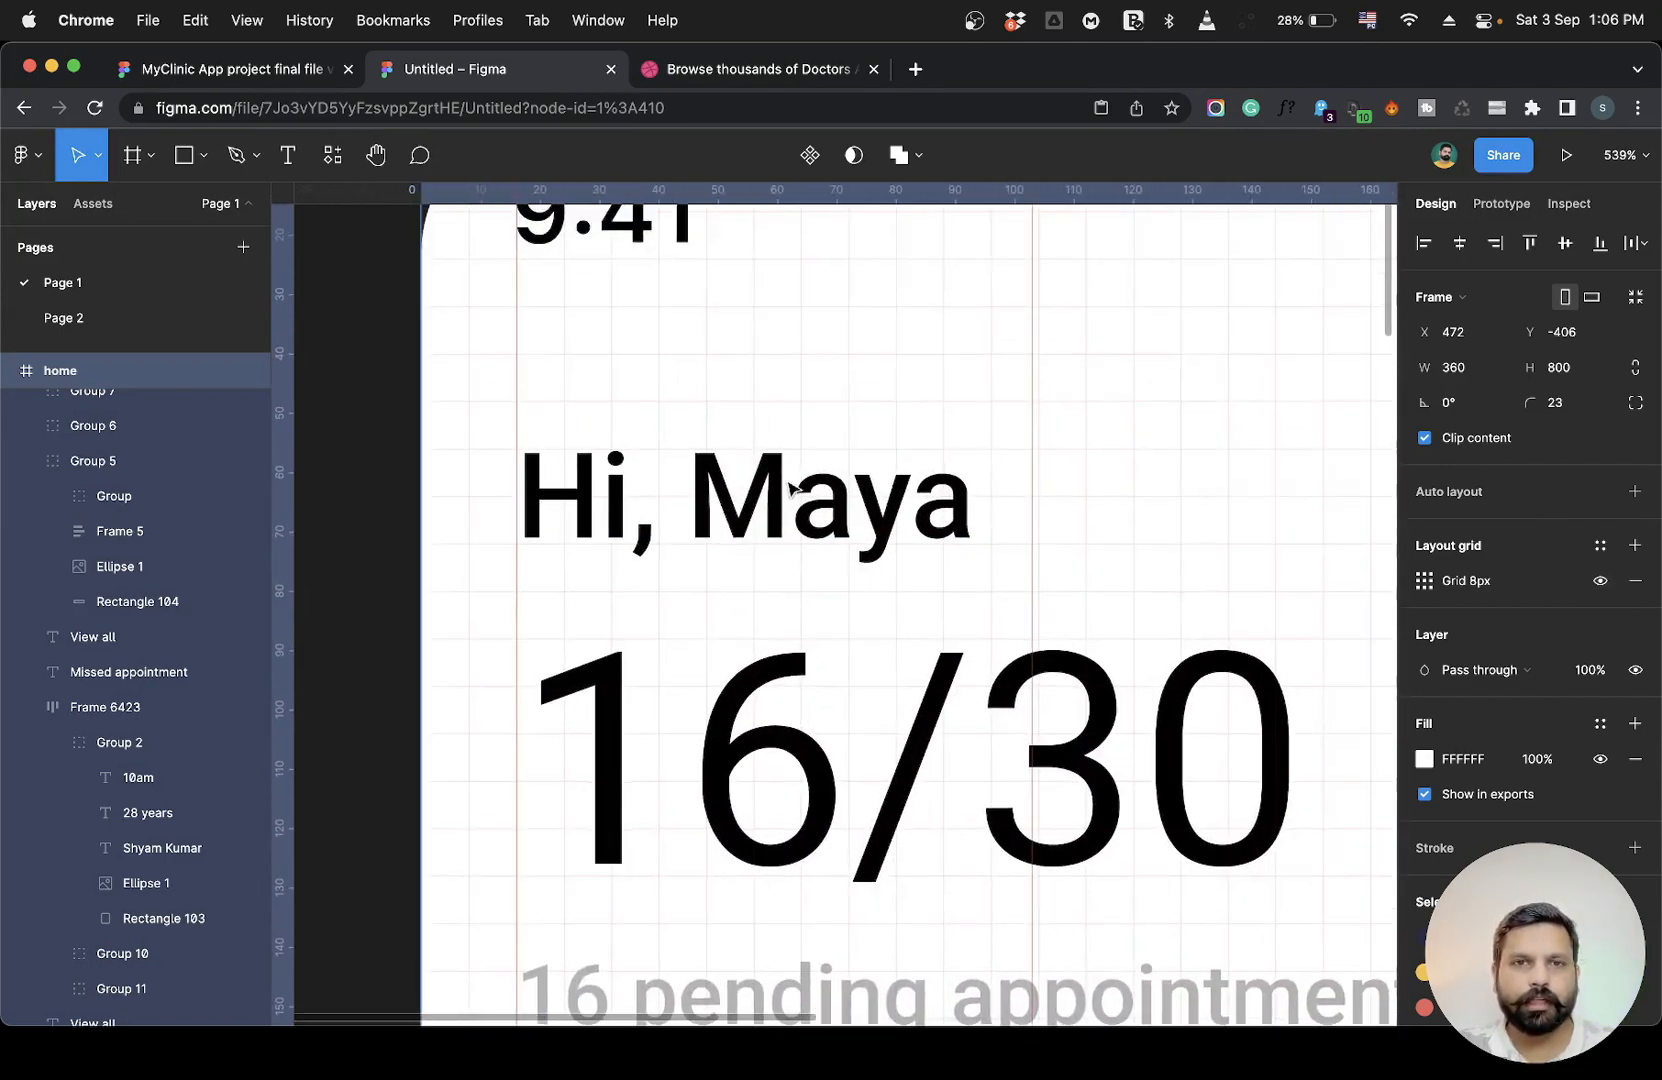
pyautogui.scroll(-5, 575, 580)
pyautogui.scroll(-5, 571, 572)
pyautogui.hscroll(-1, 571, 572)
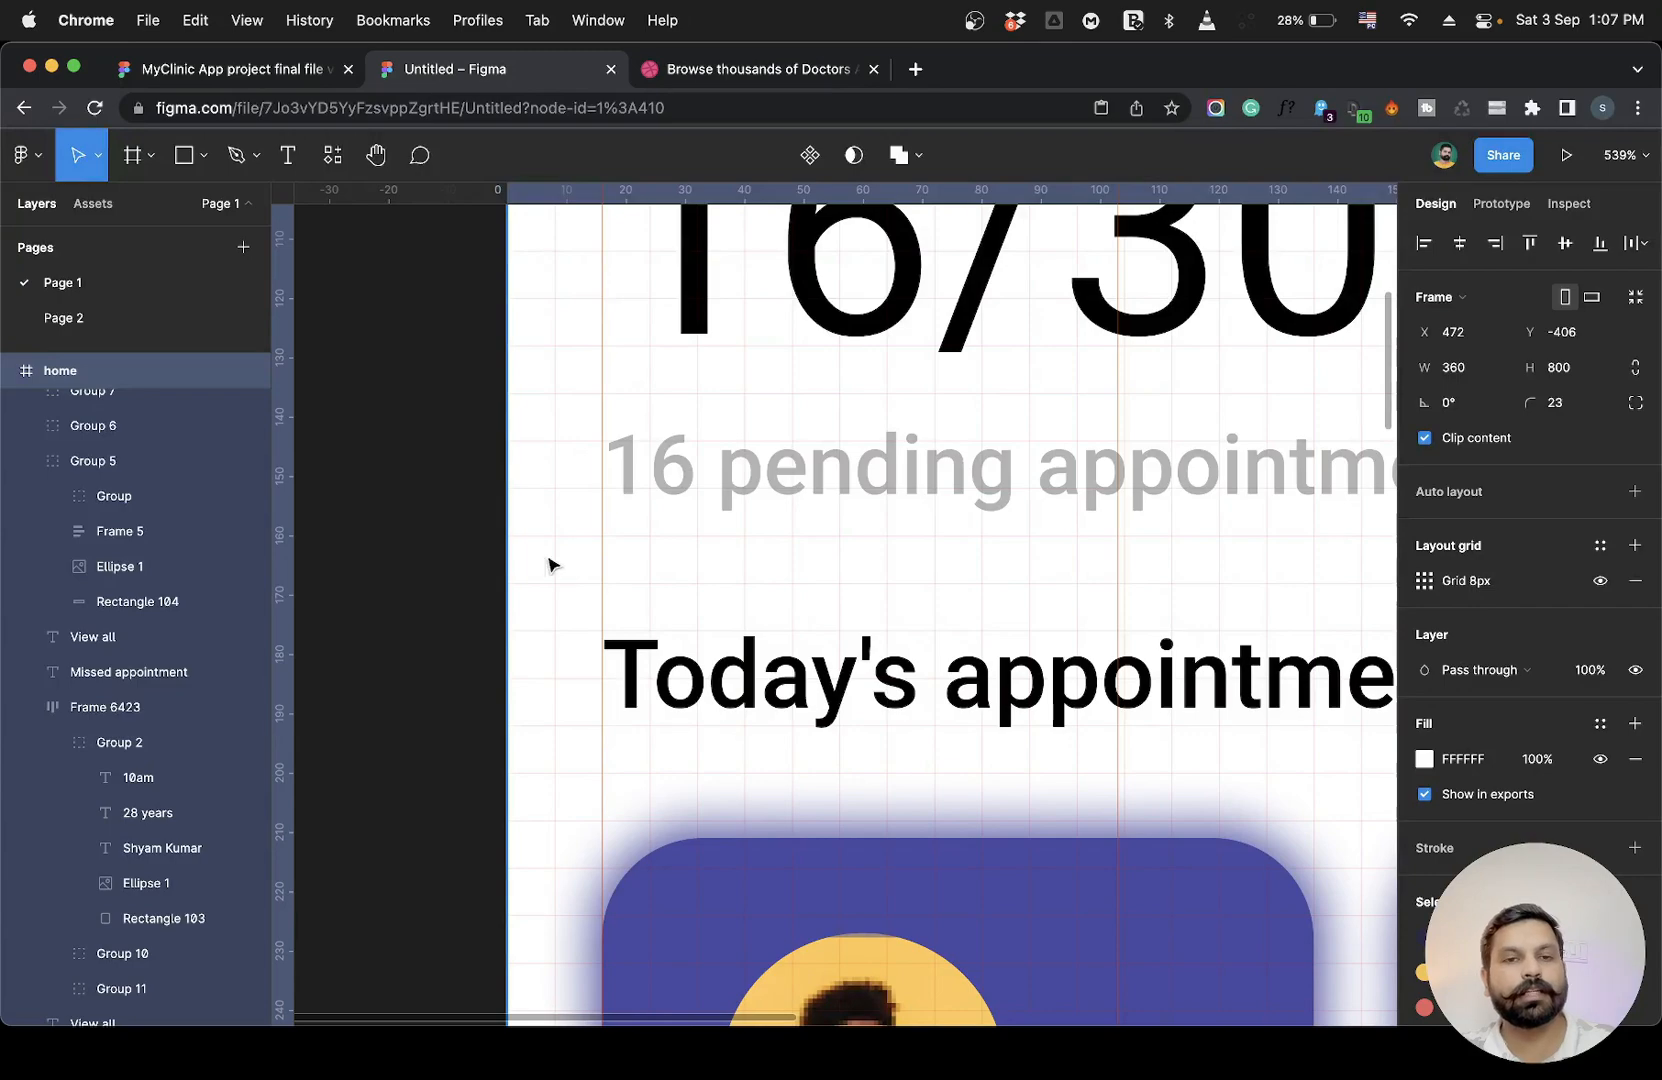
pyautogui.scroll(-5, 583, 565)
pyautogui.scroll(-4, 783, 582)
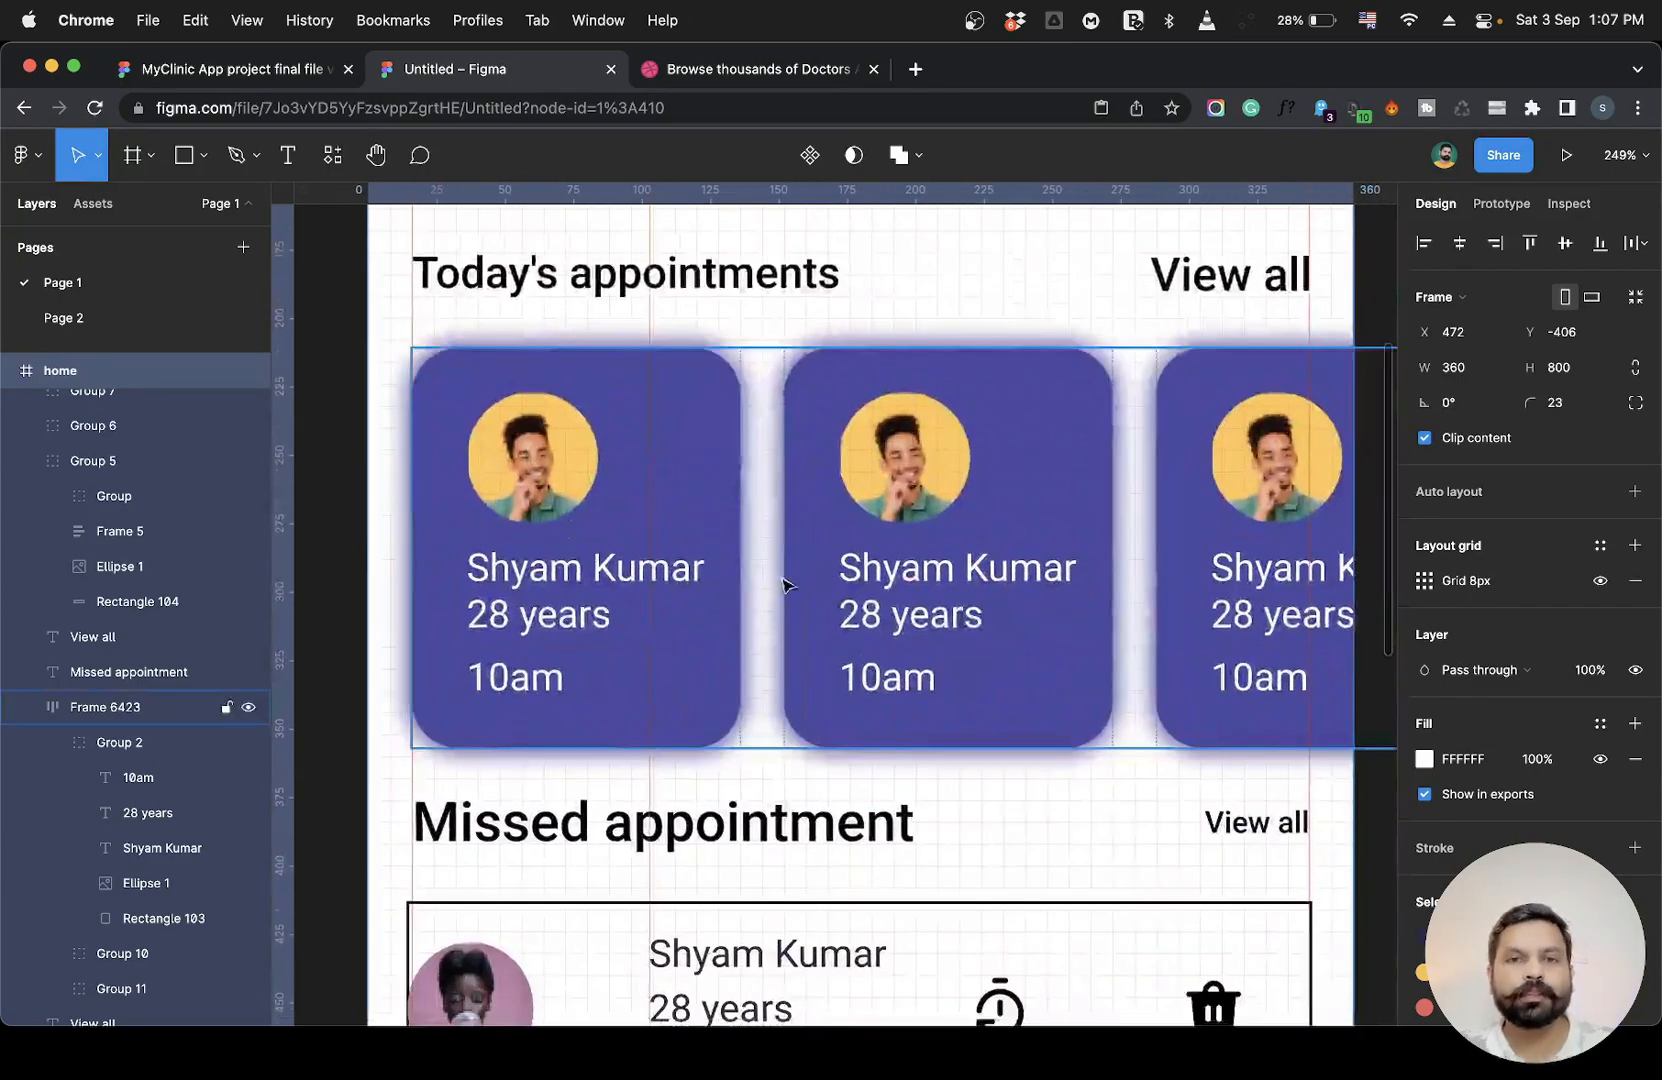
pyautogui.scroll(5, 800, 575)
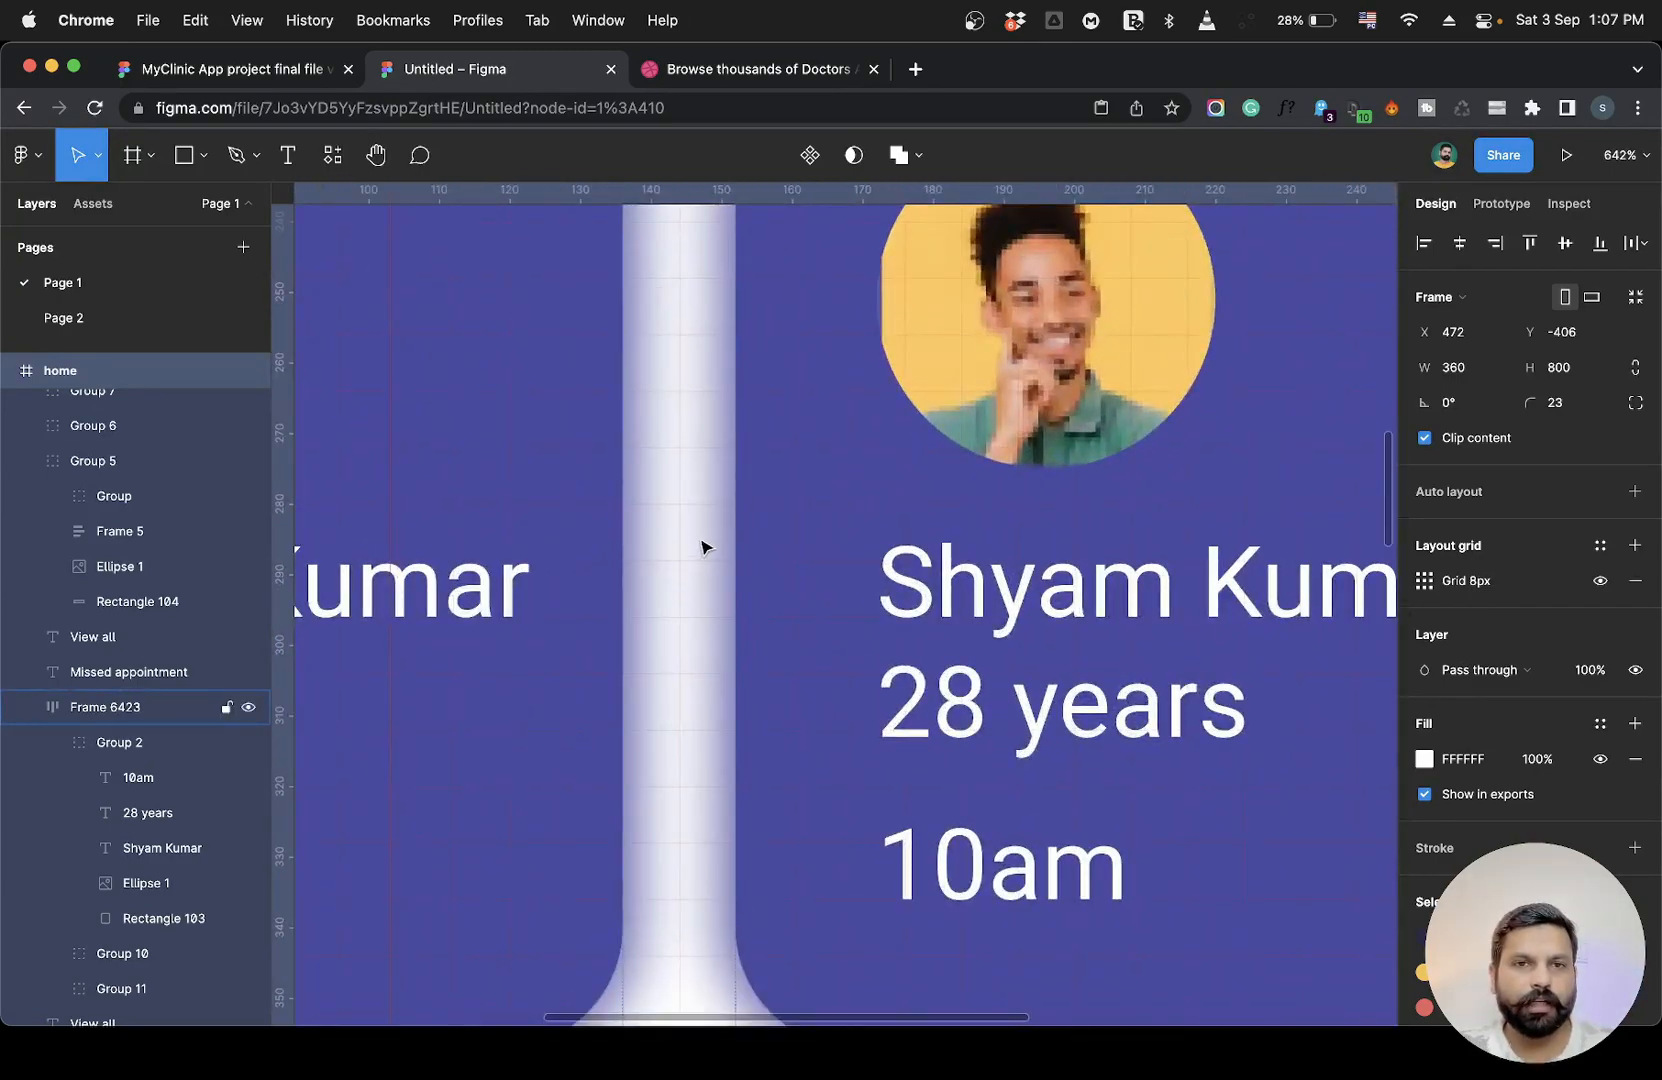
pyautogui.scroll(-8, 700, 568)
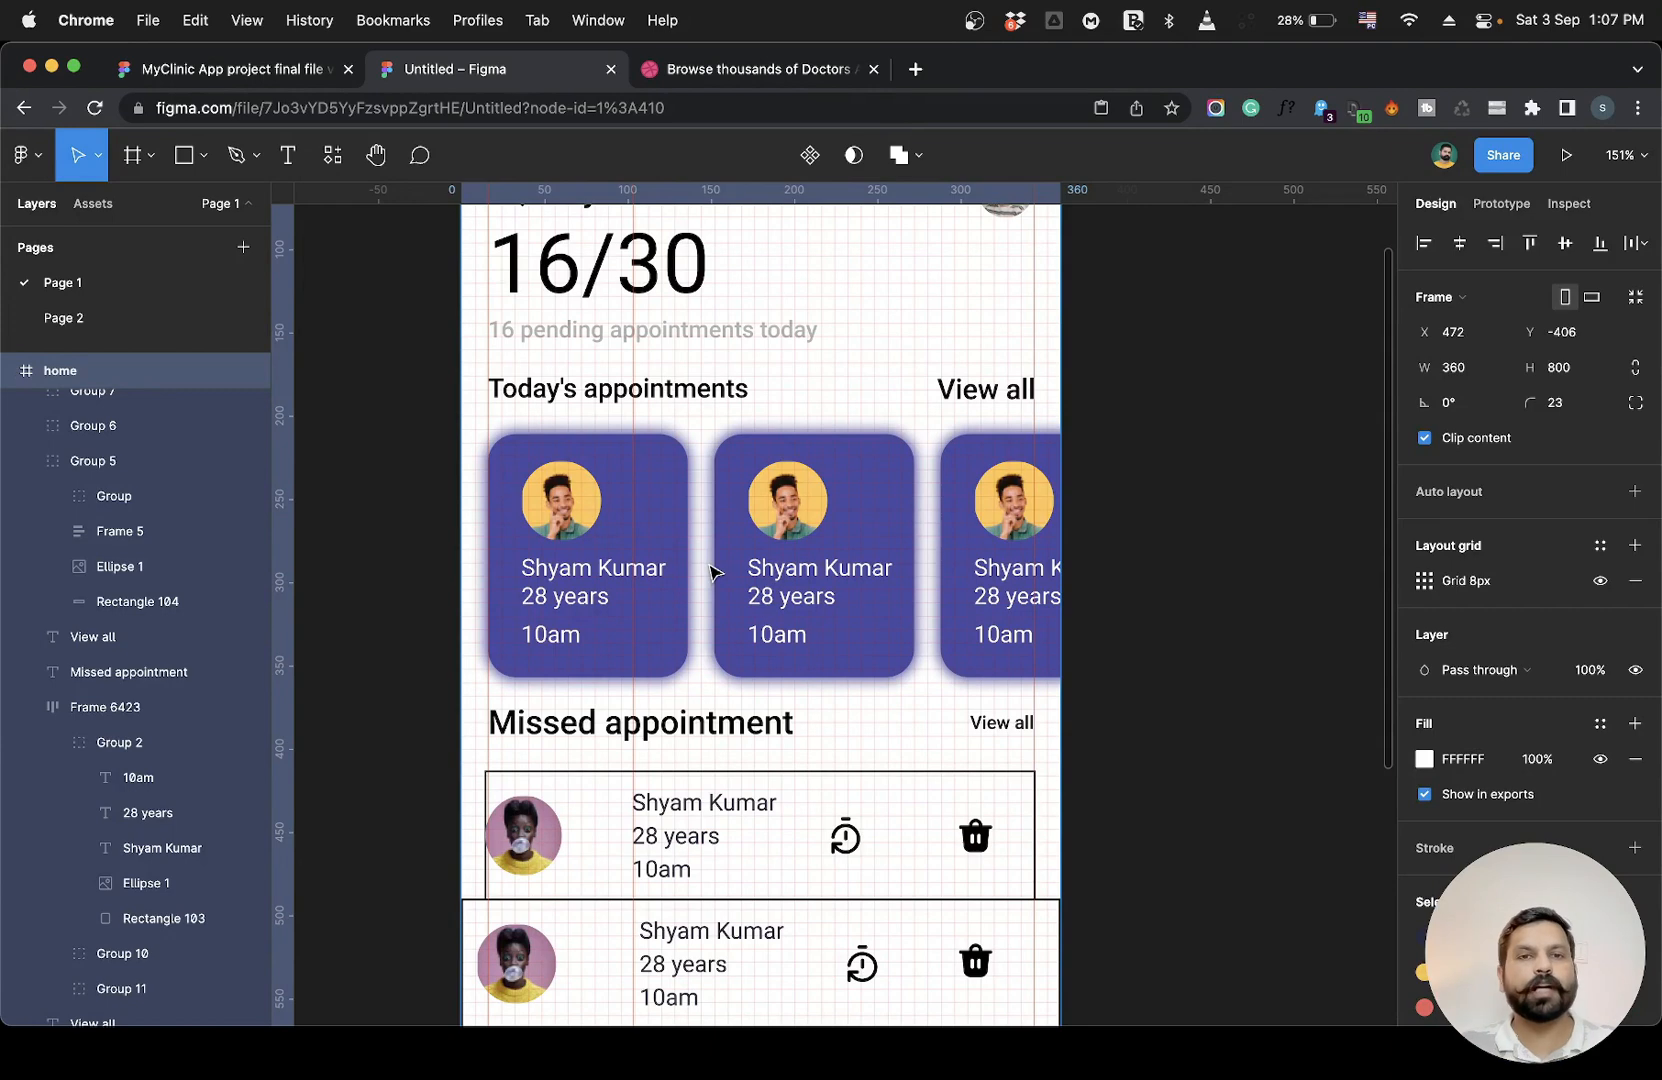
pyautogui.scroll(-4, 712, 571)
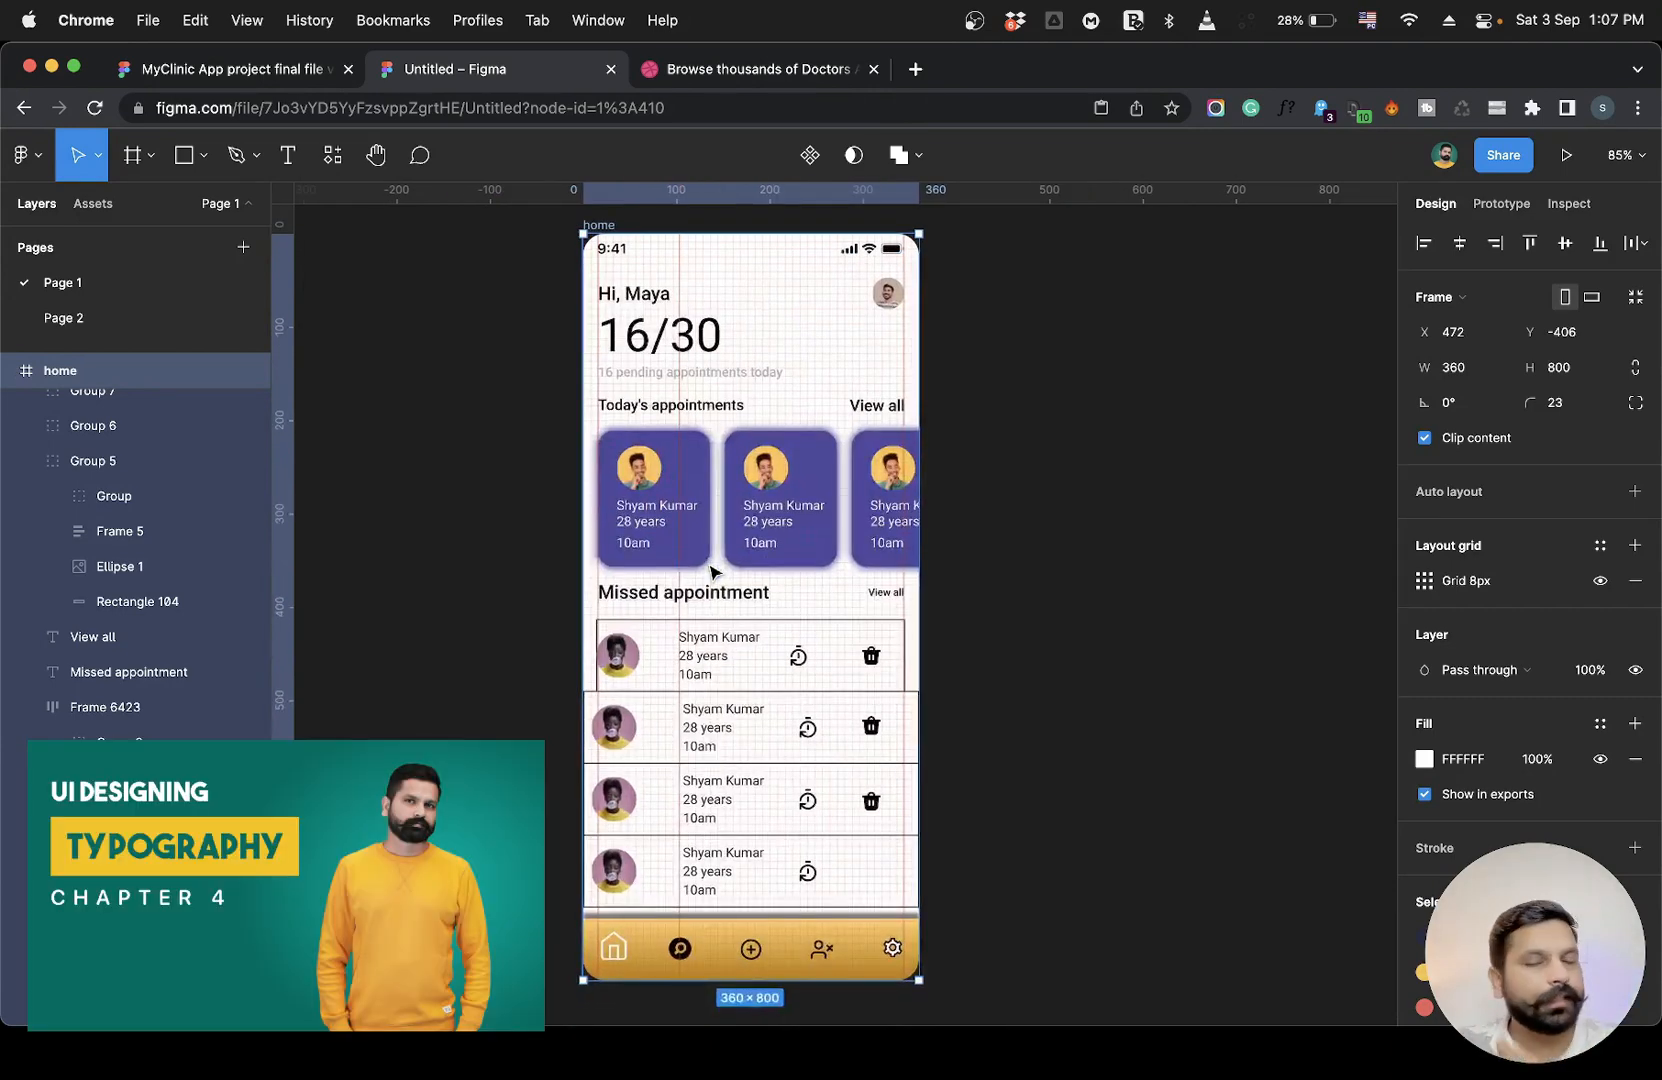
pyautogui.scroll(1, 712, 571)
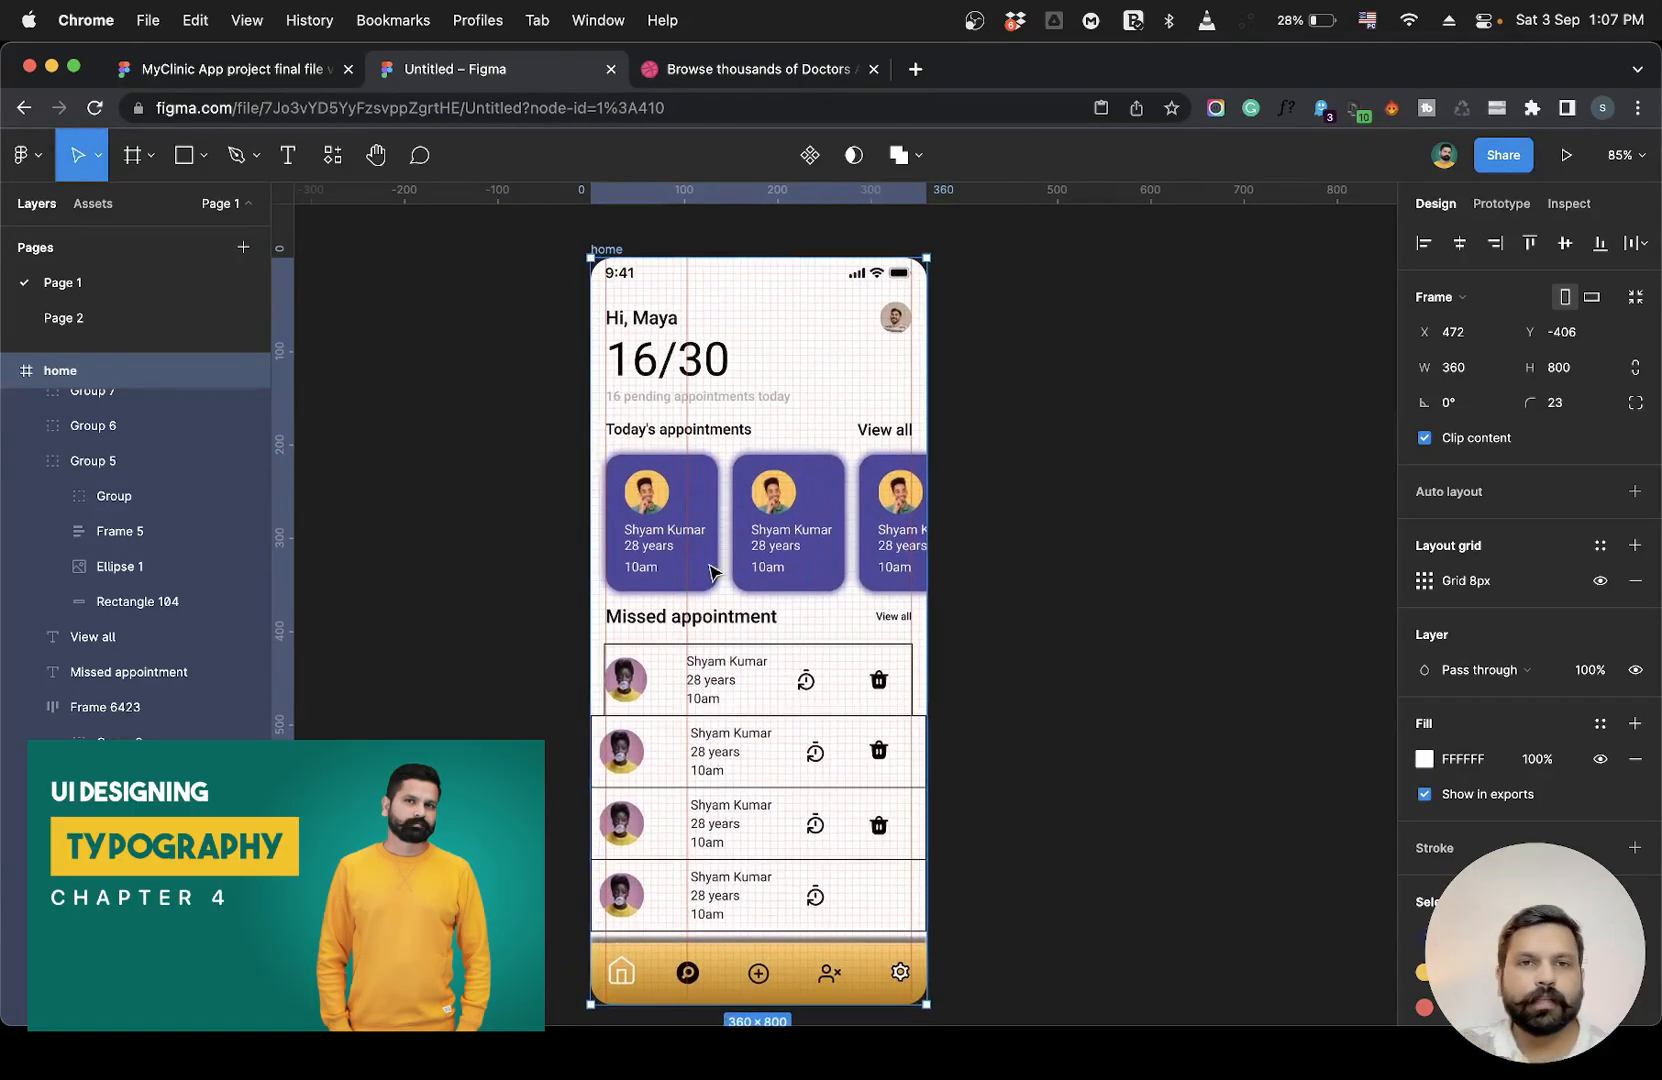
pyautogui.scroll(3, 780, 470)
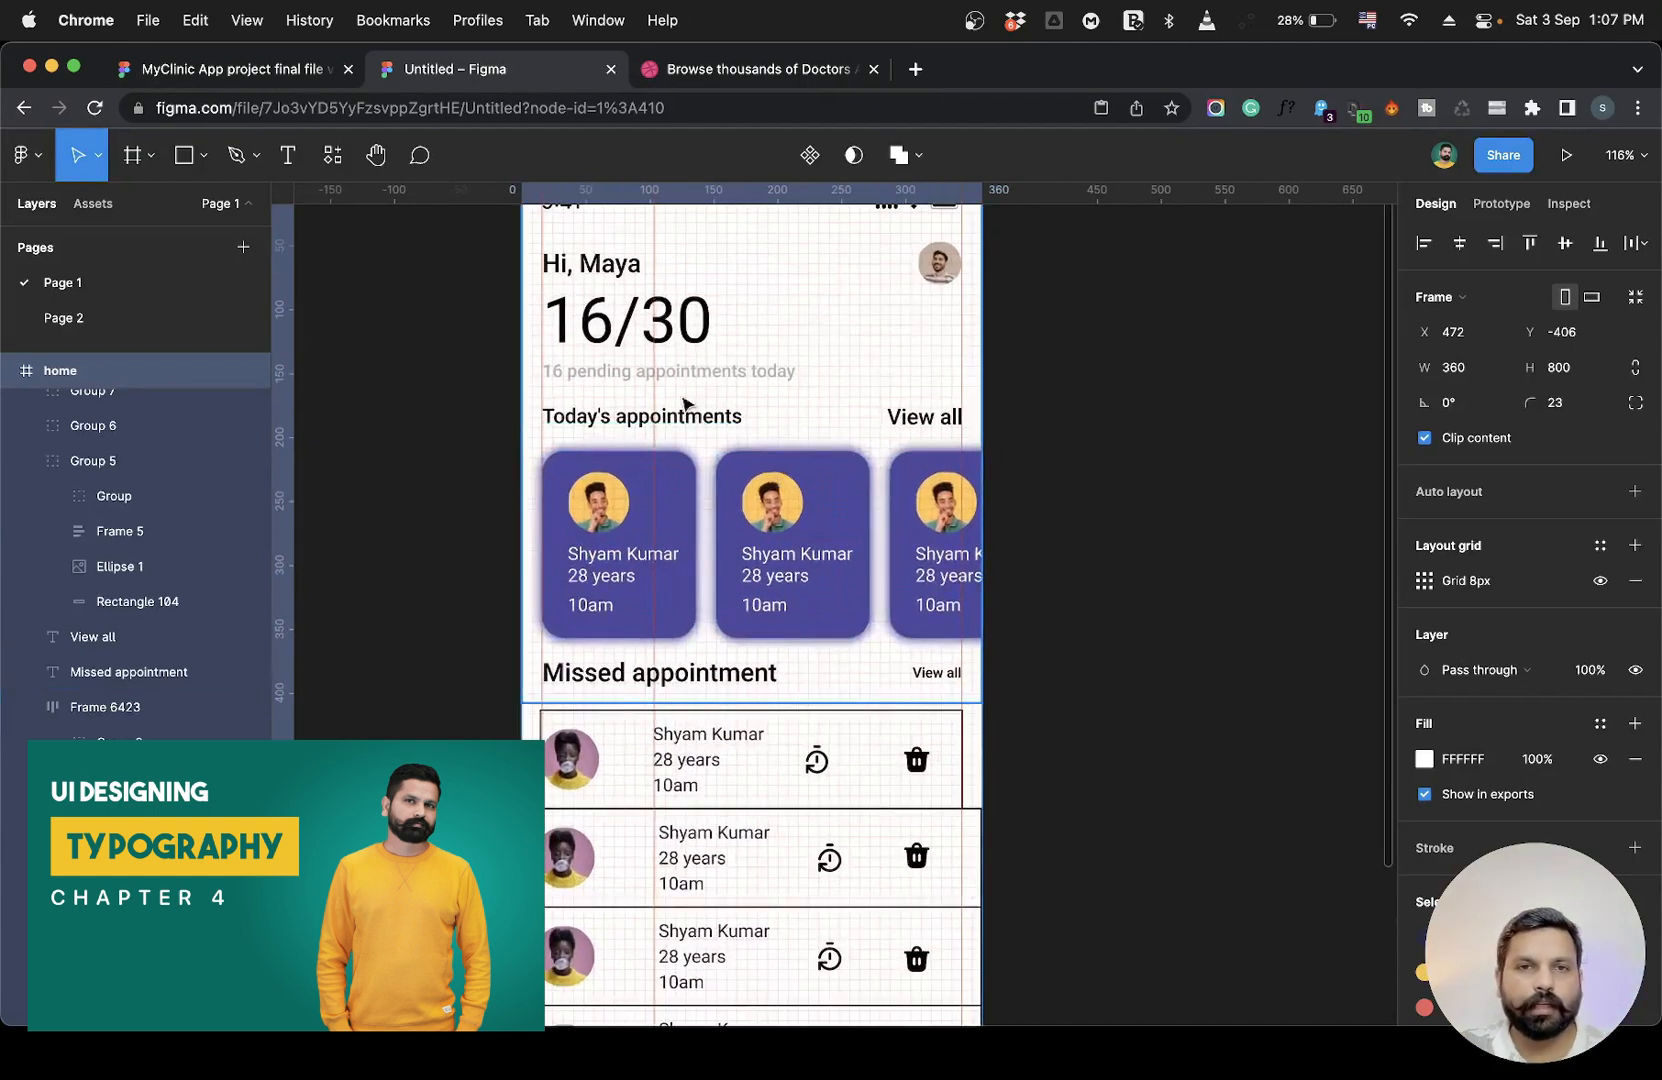
pyautogui.click(690, 418)
pyautogui.moveTo(464, 400); pyautogui.dragTo(970, 607)
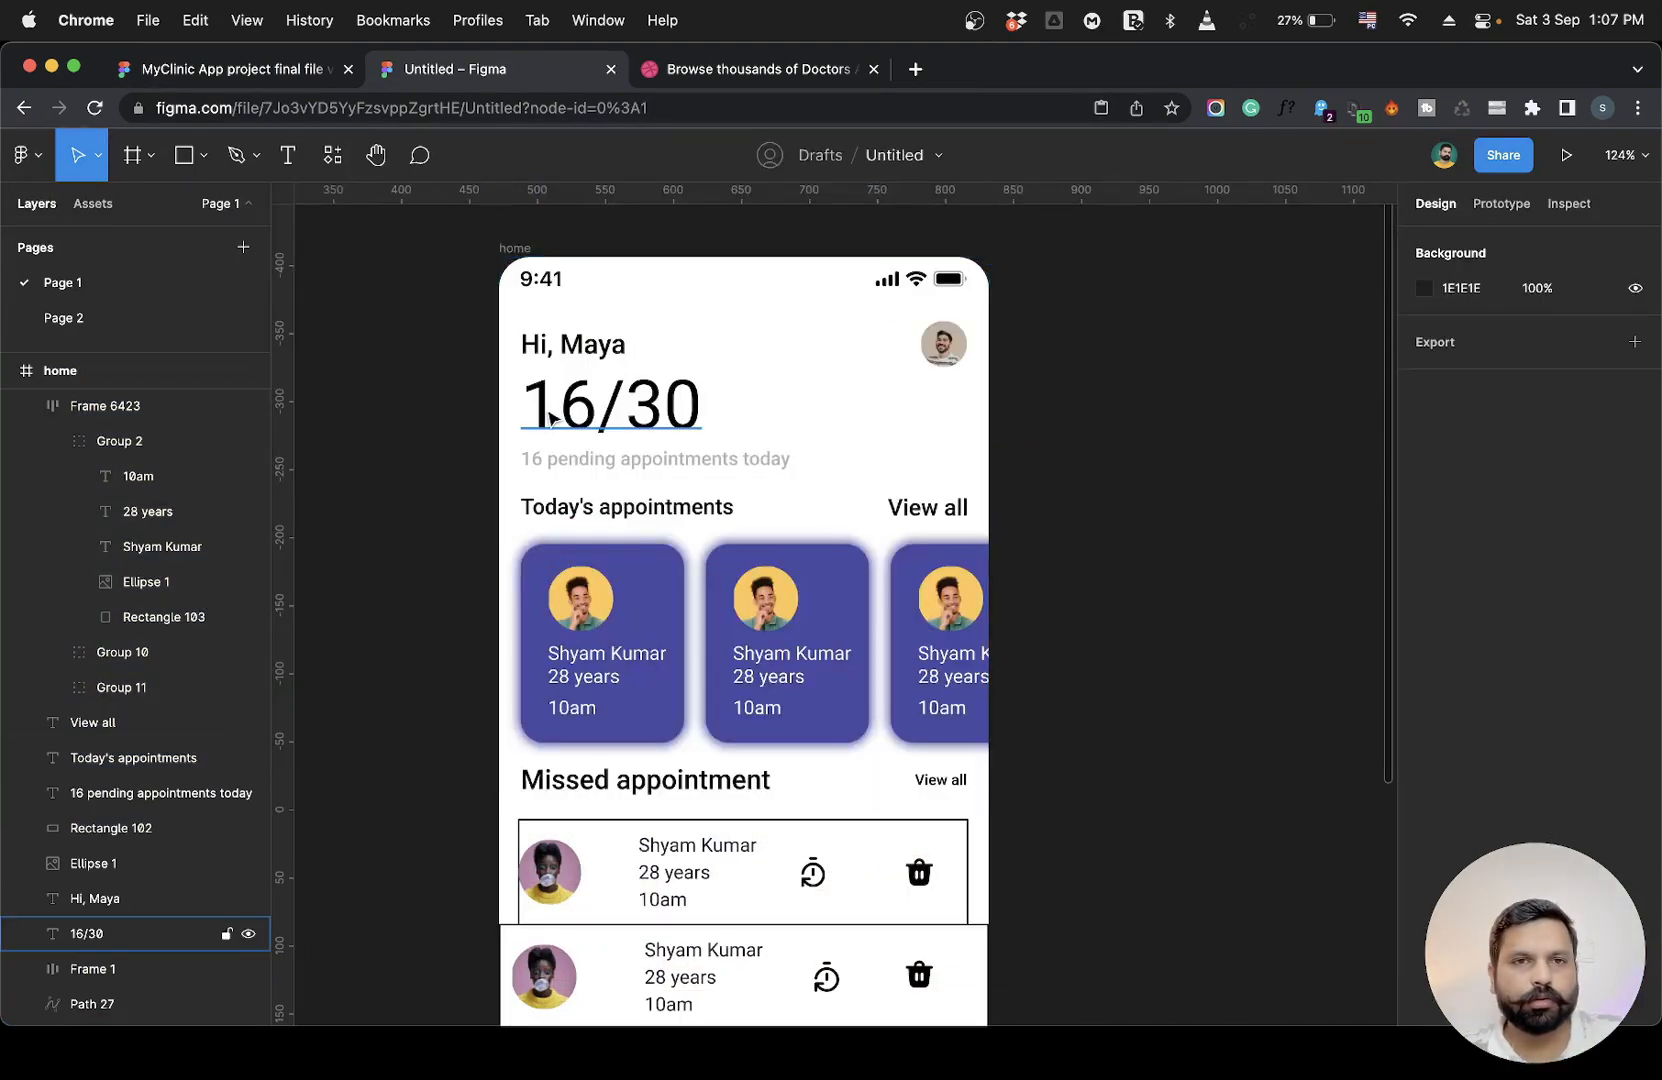
pyautogui.scroll(-2, 652, 556)
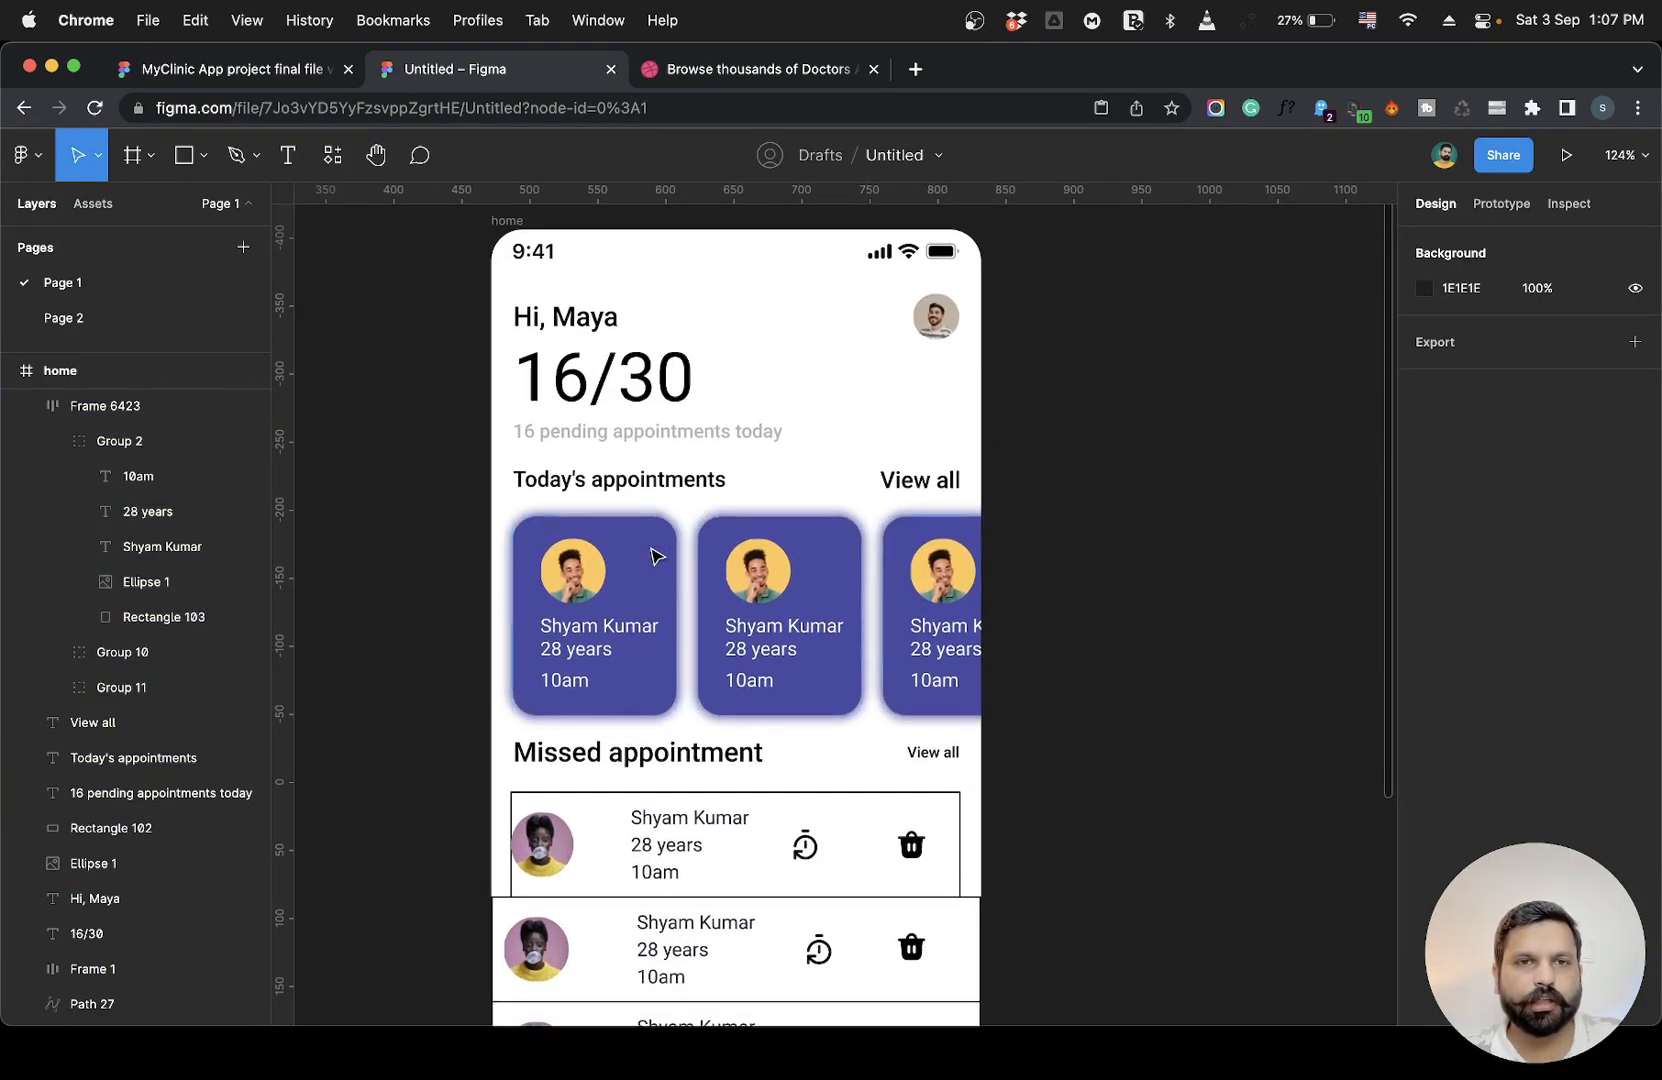
pyautogui.scroll(-6, 624, 520)
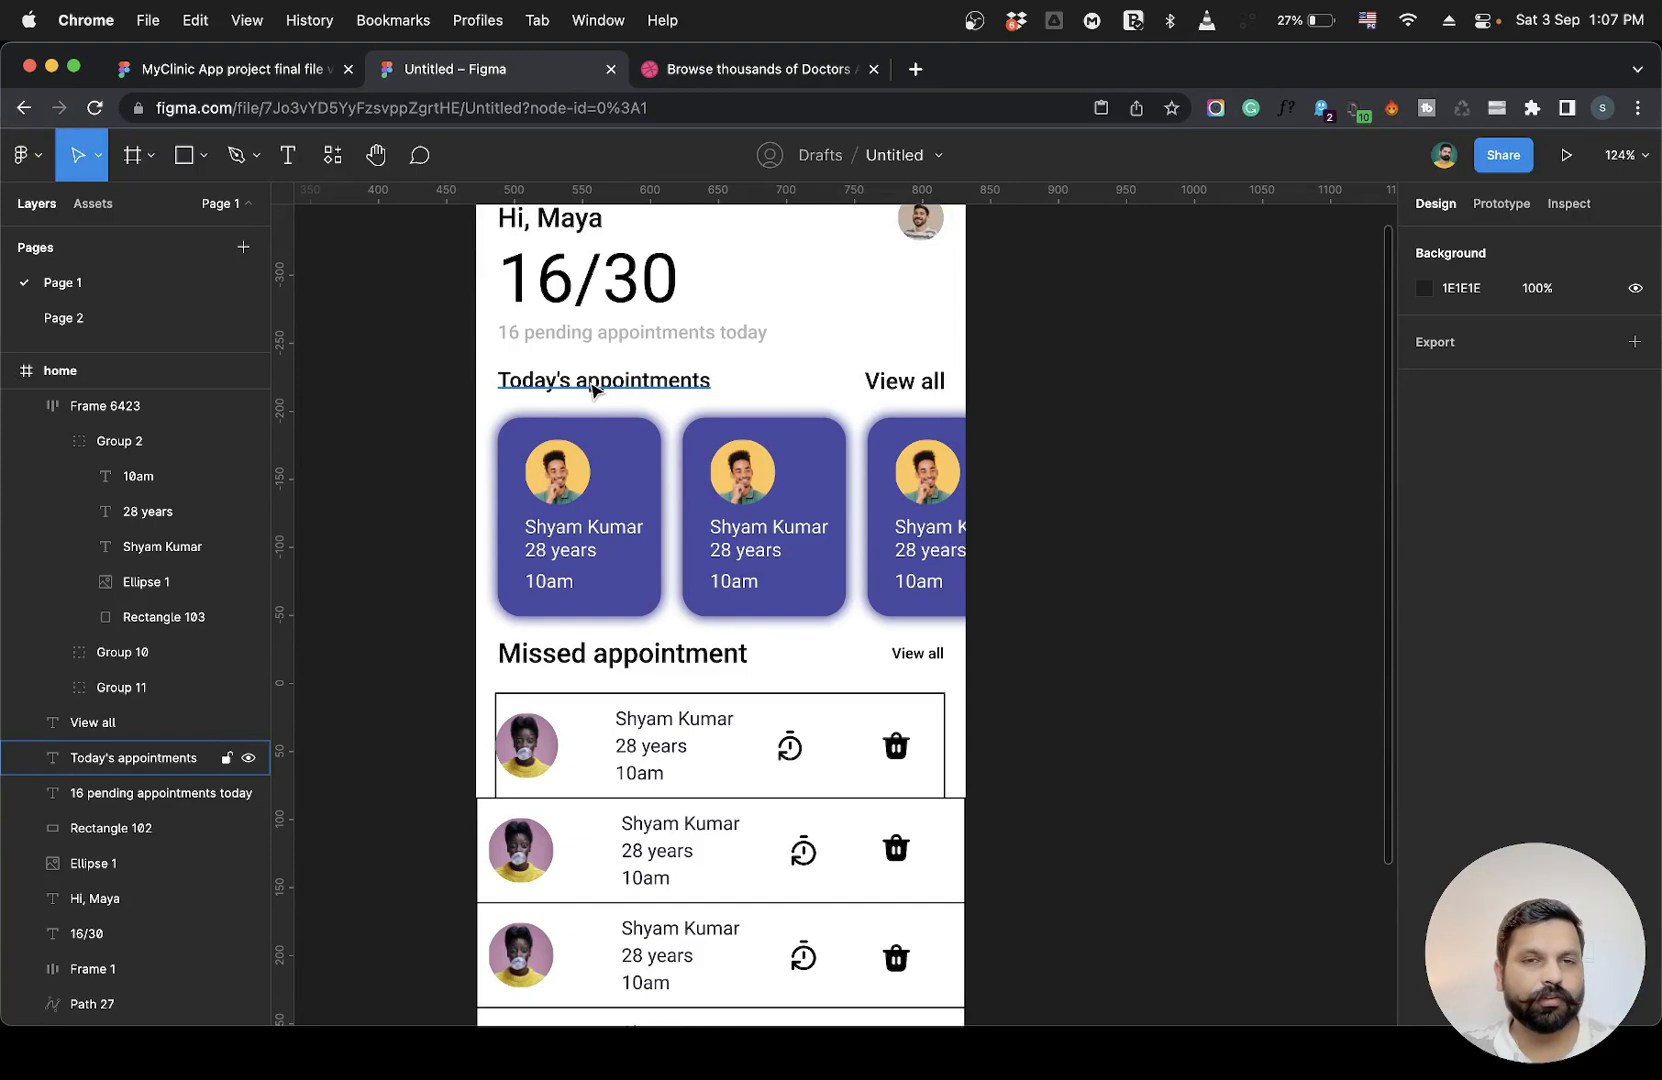
pyautogui.click(591, 390)
pyautogui.moveTo(400, 375); pyautogui.dragTo(1062, 620)
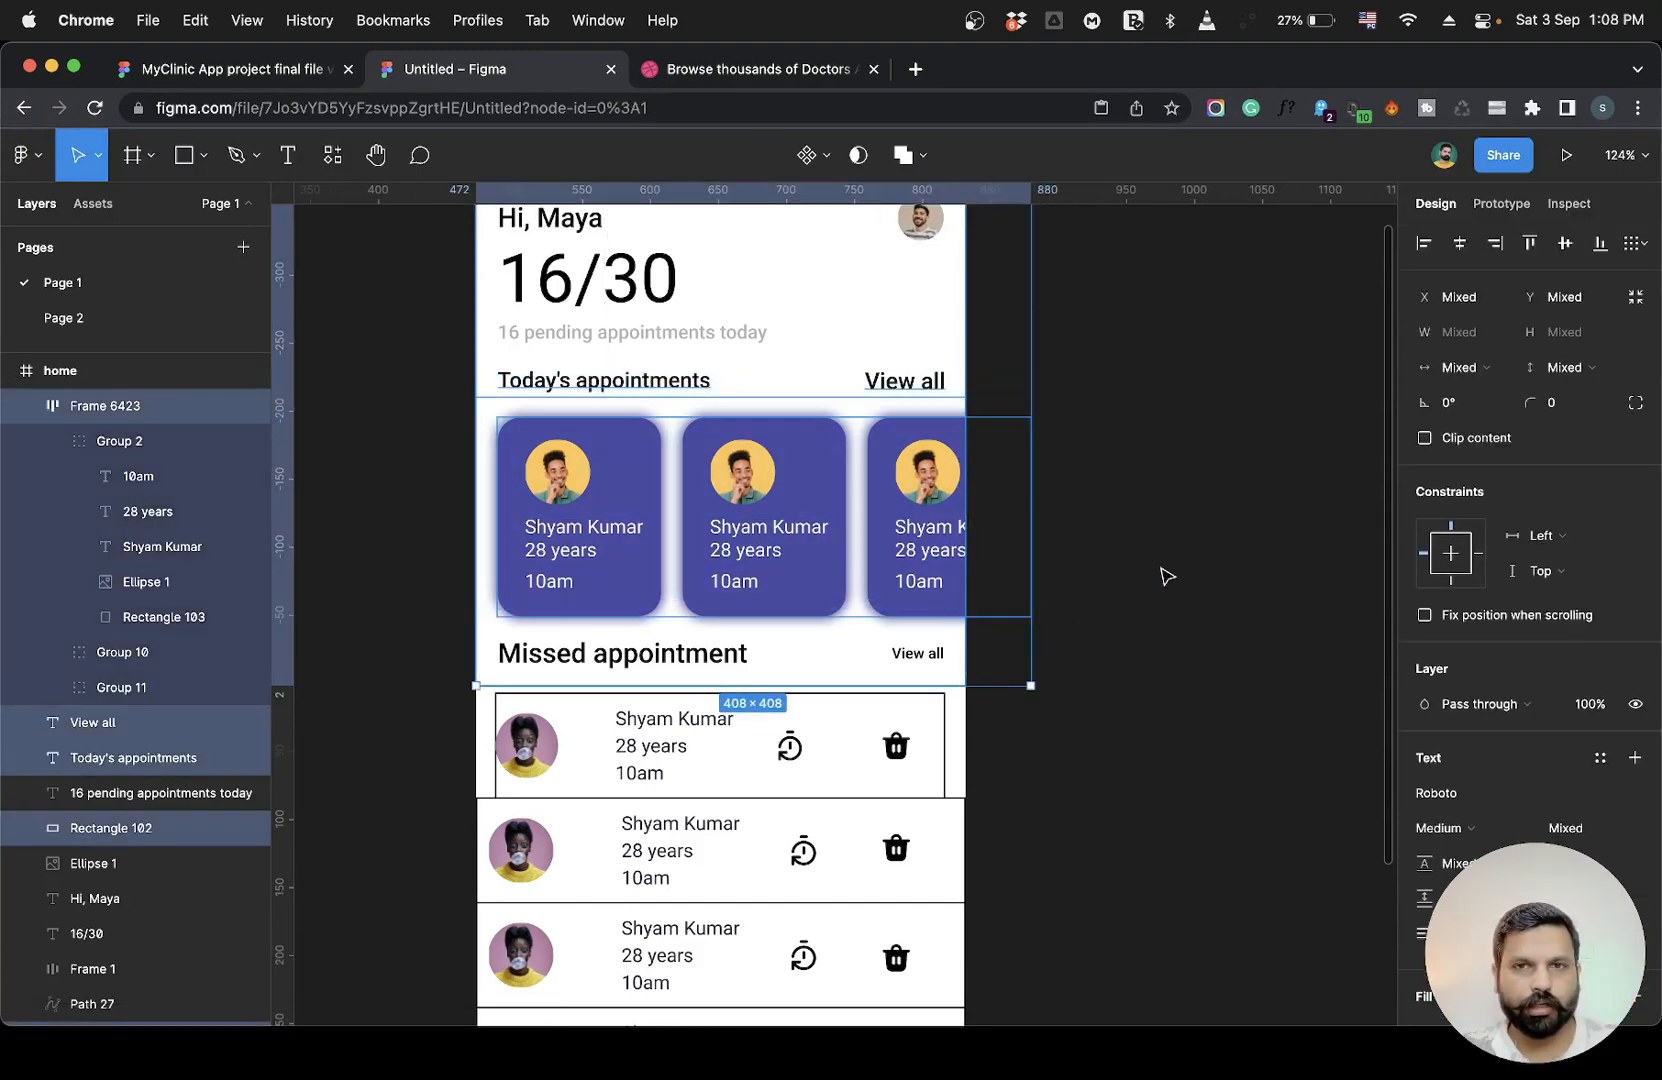
pyautogui.click(445, 605)
# Inspect the appointment card frame and the missed-appointment rows by selecting them in the home frame.
pyautogui.scroll(-3, 441, 649)
pyautogui.click(661, 502)
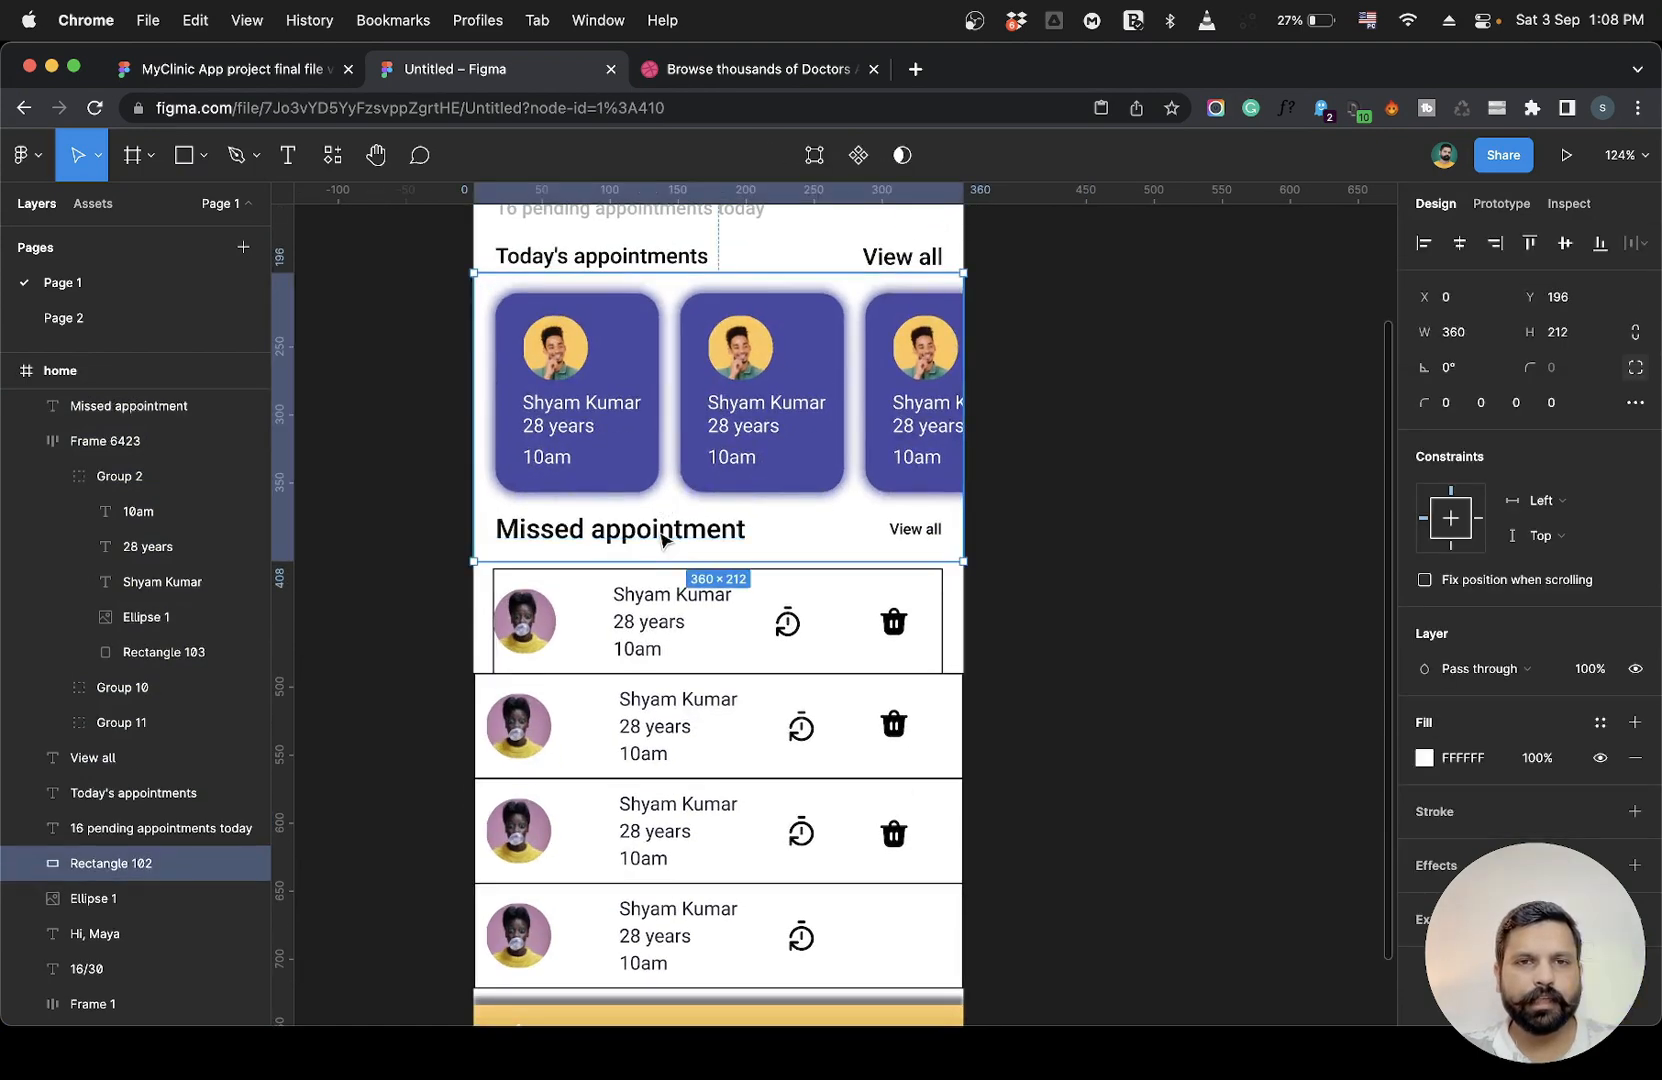
pyautogui.click(668, 530)
pyautogui.moveTo(437, 515); pyautogui.dragTo(1047, 948)
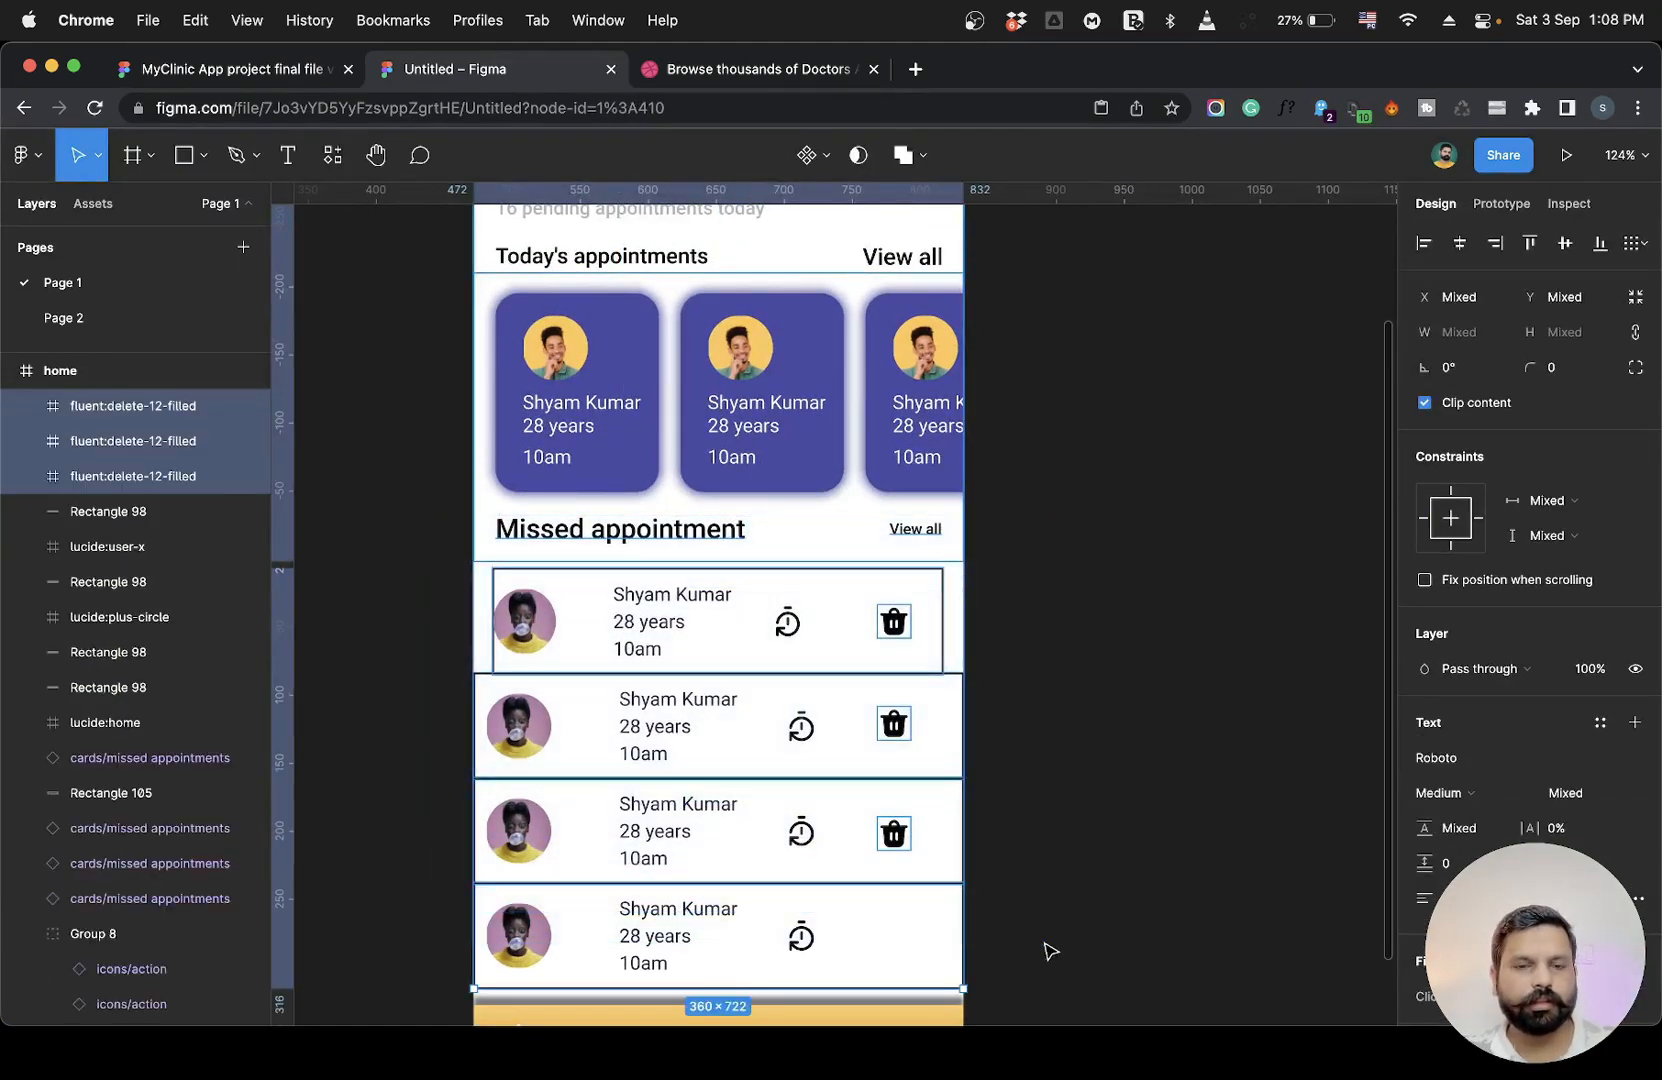
pyautogui.click(1118, 770)
pyautogui.scroll(2, 1118, 770)
pyautogui.scroll(2, 1121, 773)
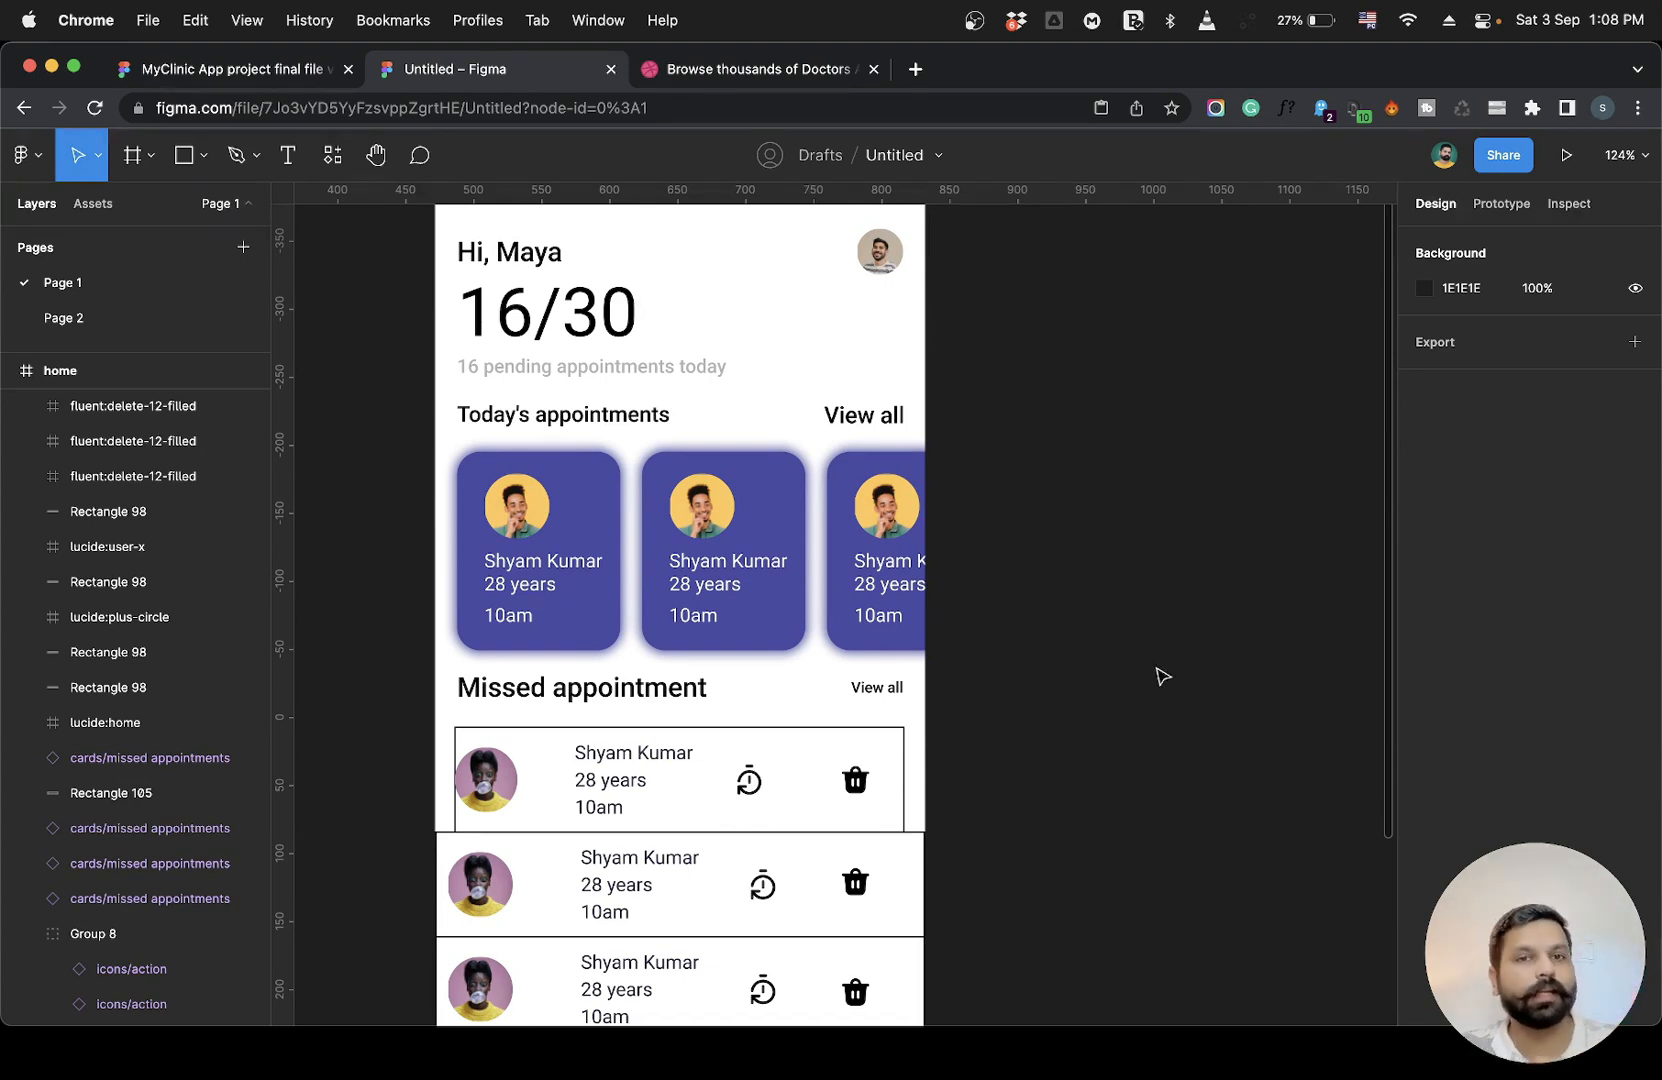
# Check the positions and font size of the Today's appointments and Missed appointment header texts.
pyautogui.click(613, 430)
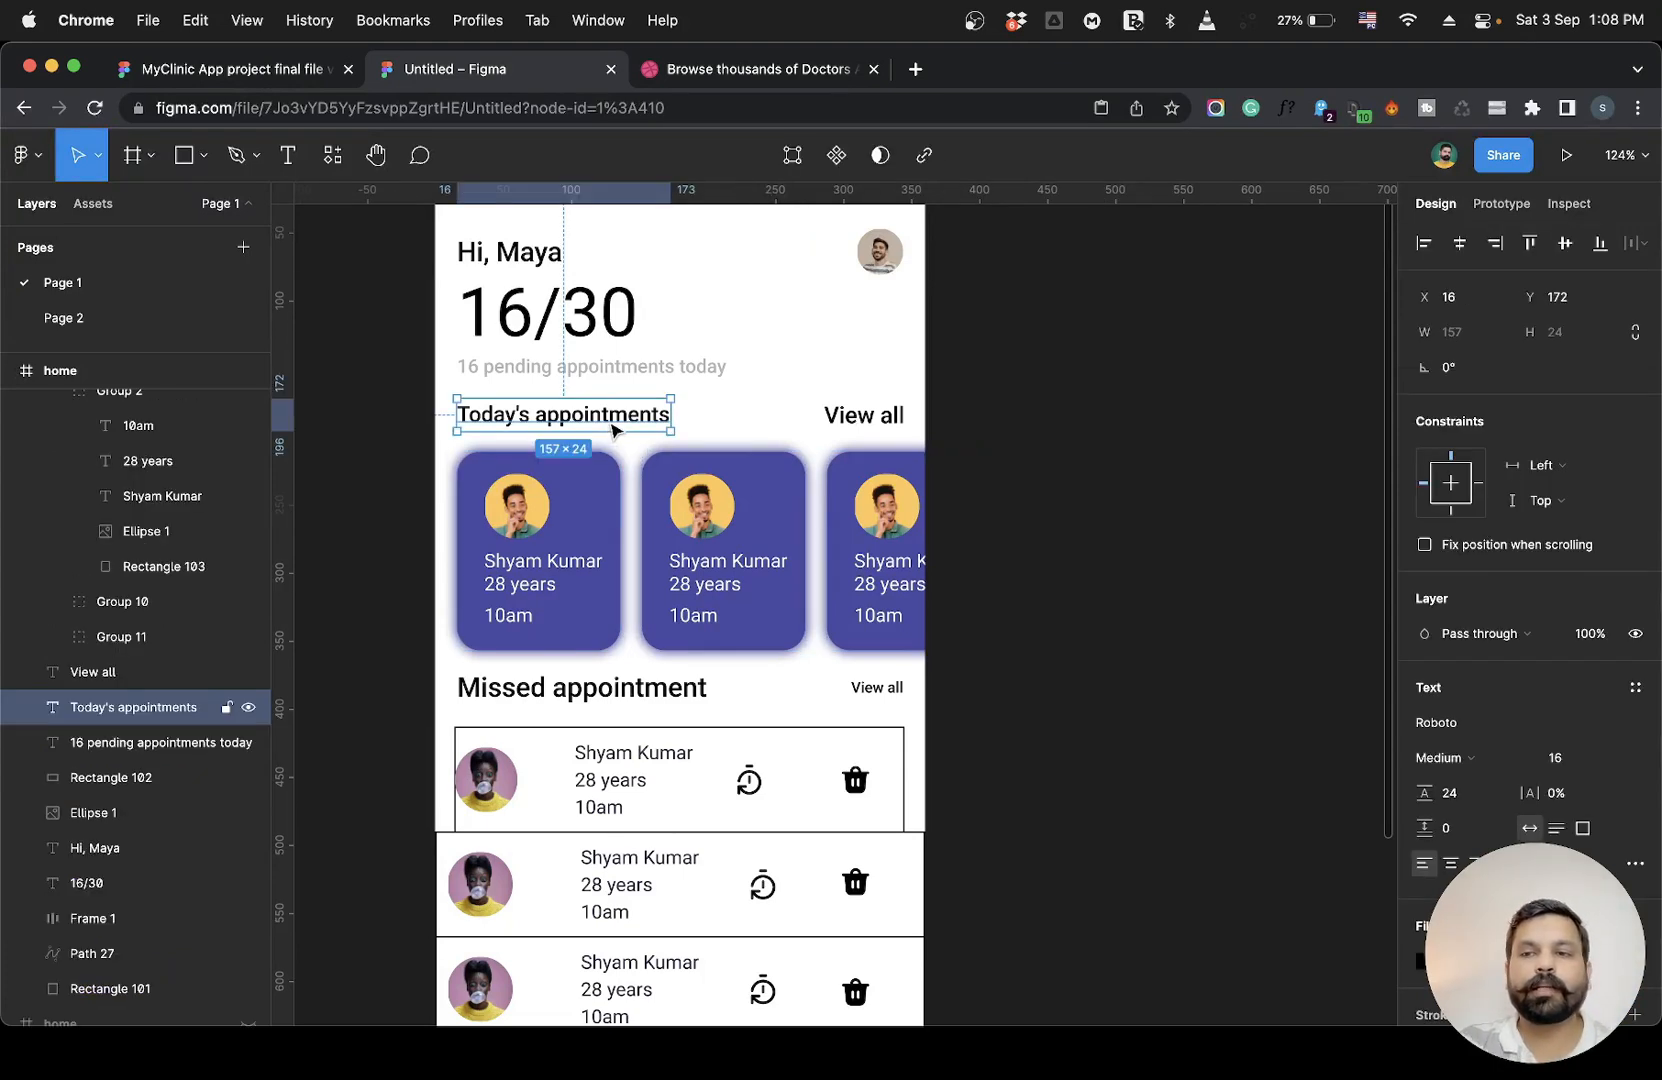
pyautogui.click(575, 690)
pyautogui.click(1547, 755)
pyautogui.press('Down')
pyautogui.press('Down')
pyautogui.press('Down')
pyautogui.press('Down')
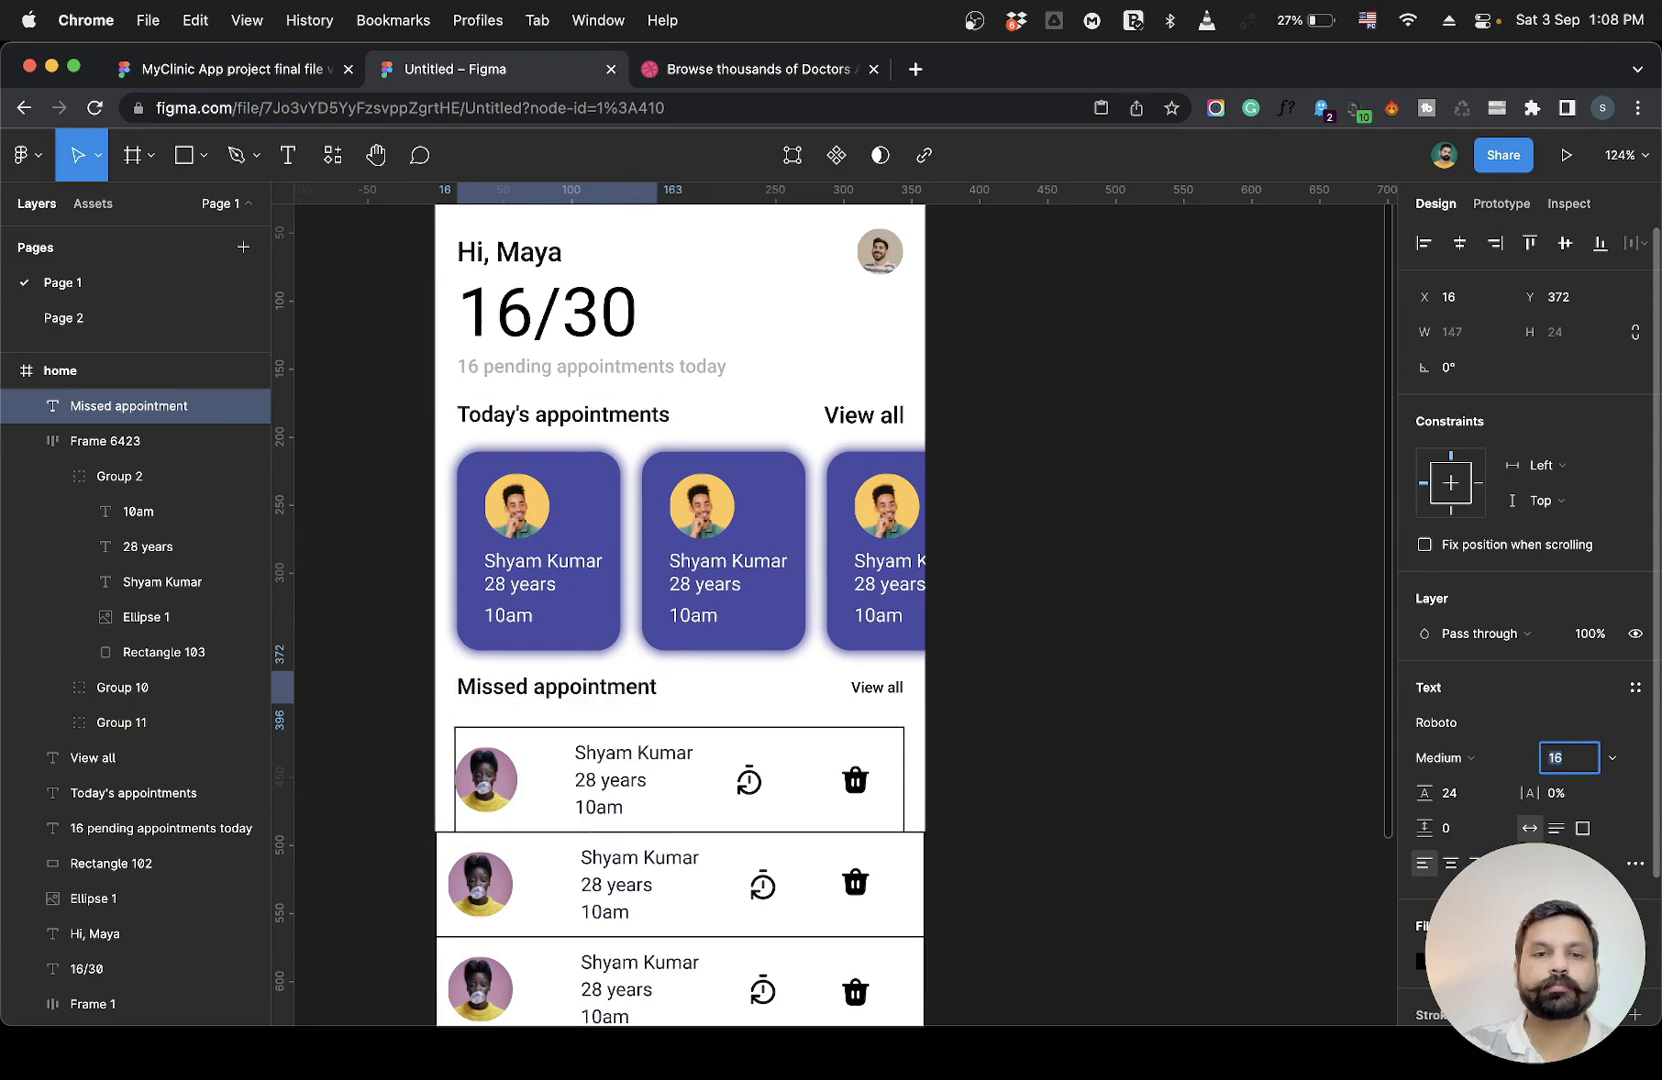
pyautogui.click(638, 513)
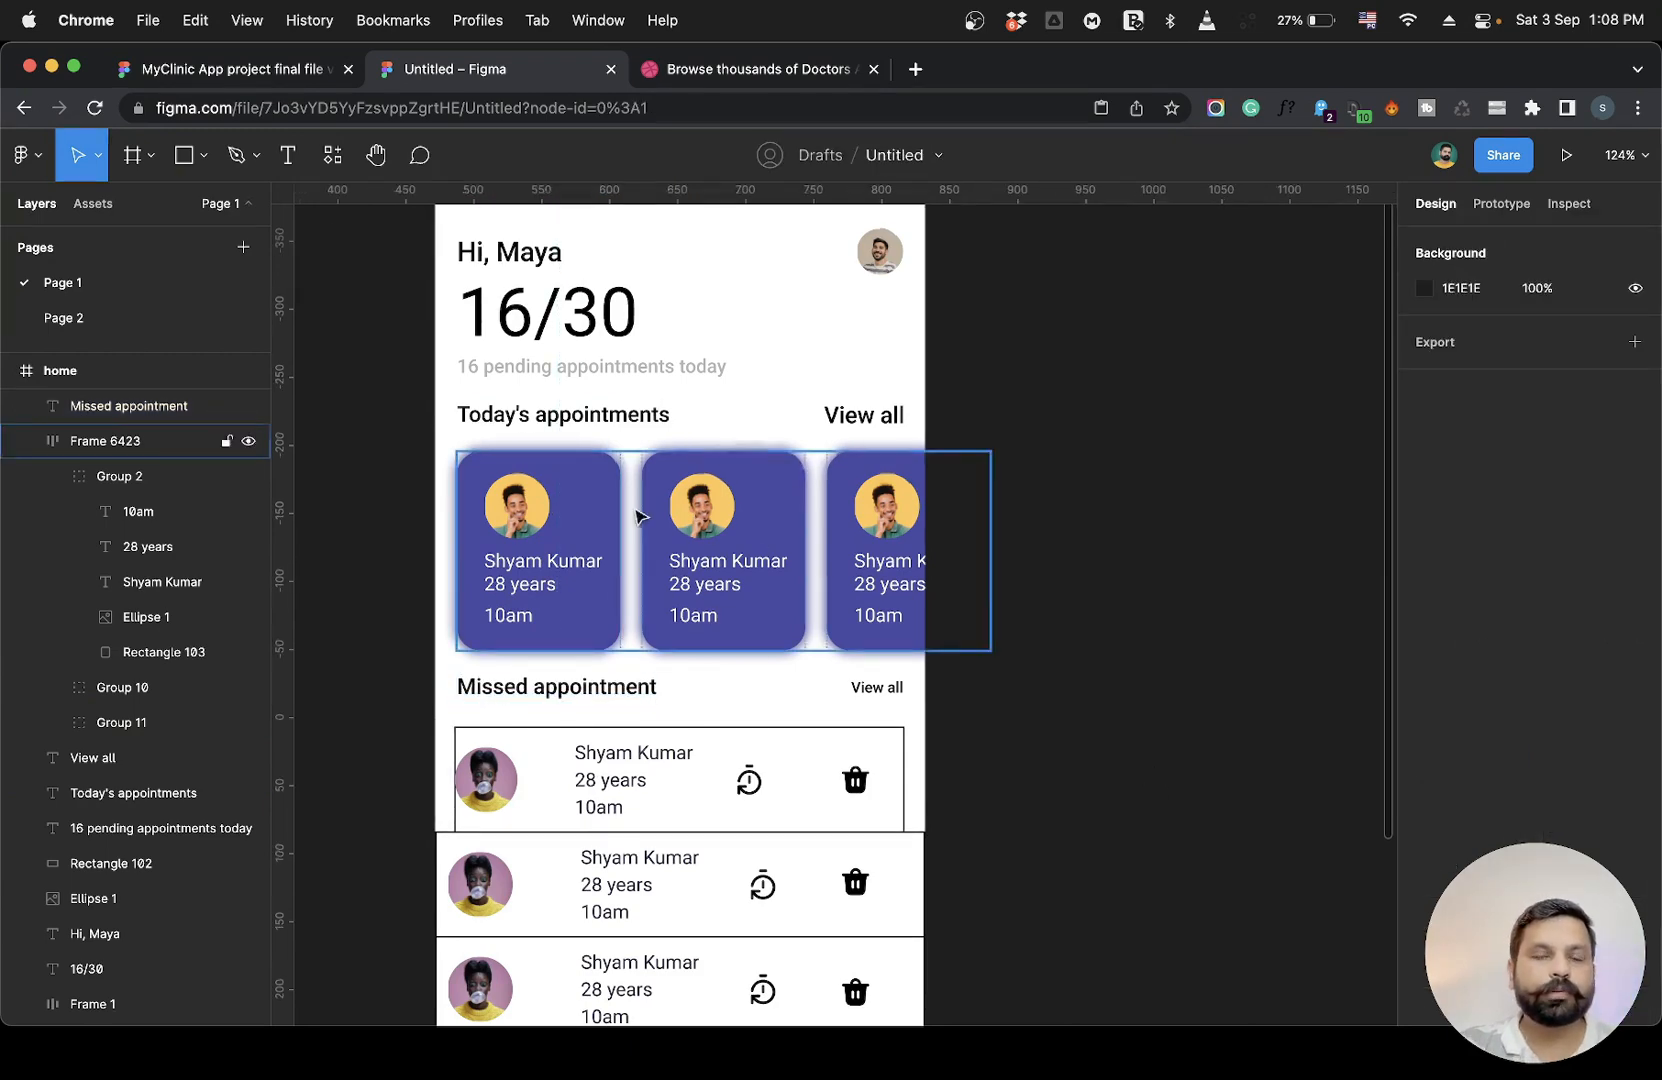
# Nudge the Today's appointments header up 1 px so it sits 16 px above the cards.
pyautogui.scroll(5, 638, 513)
pyautogui.click(553, 365)
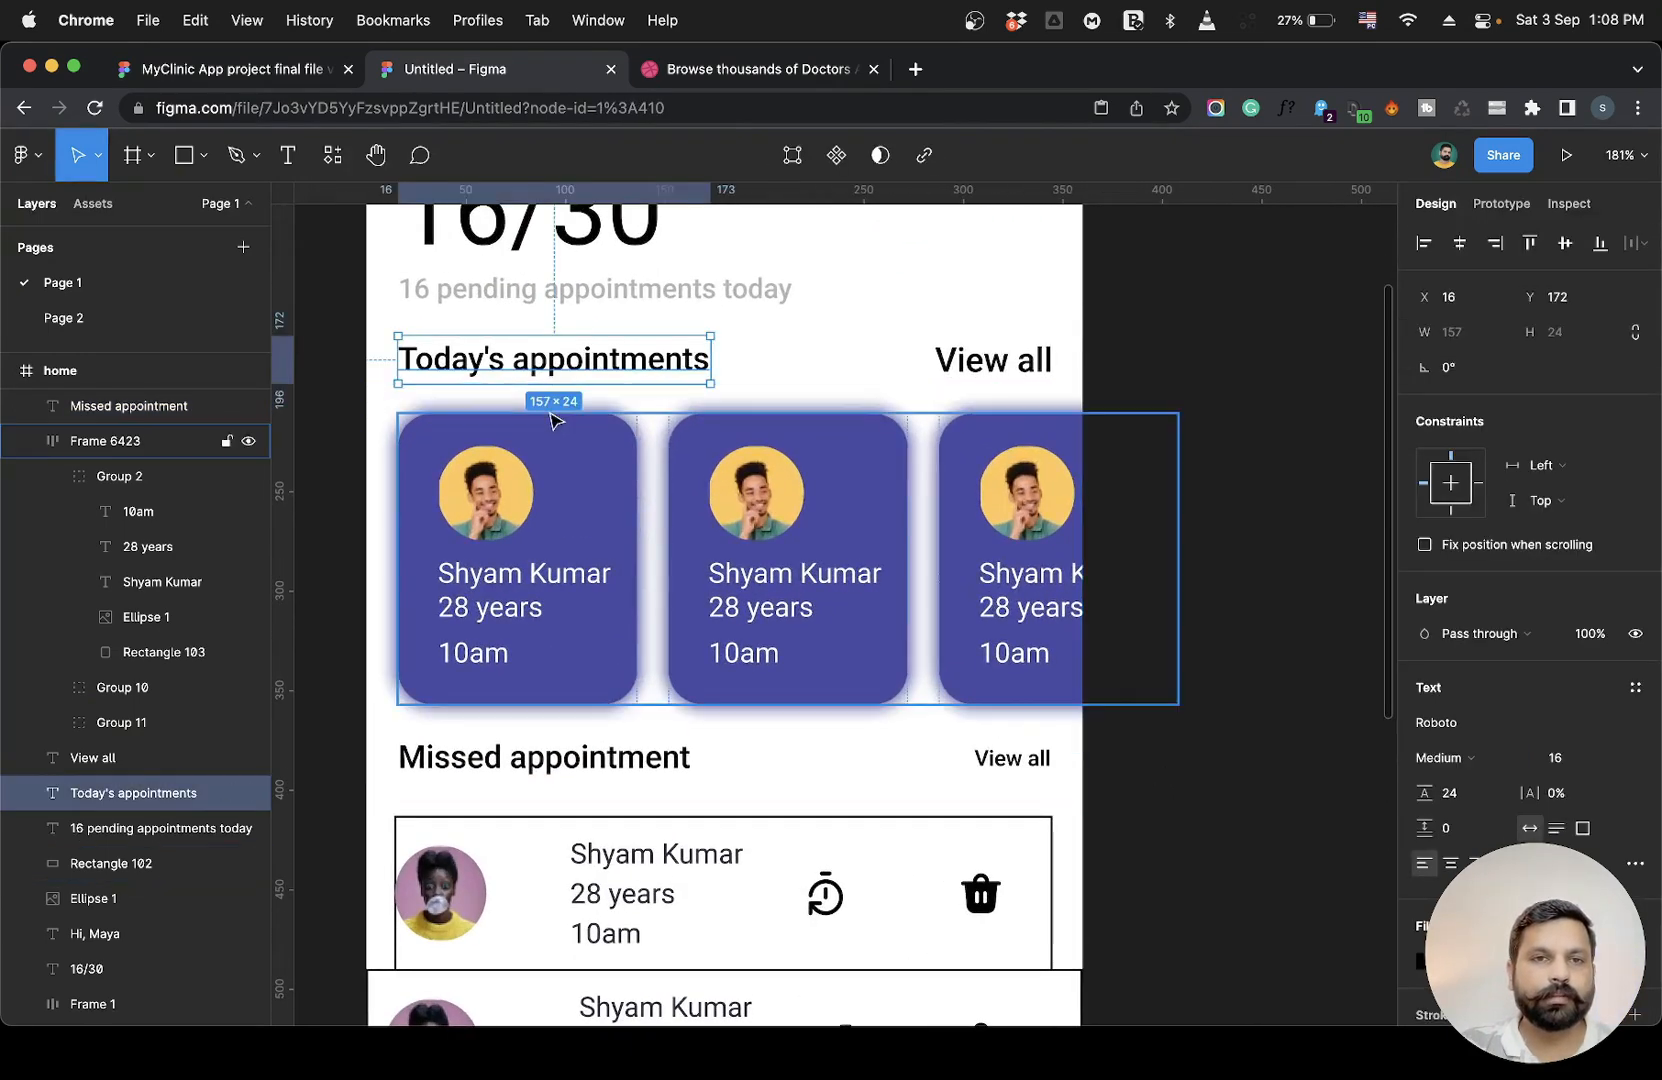
pyautogui.press('alt')
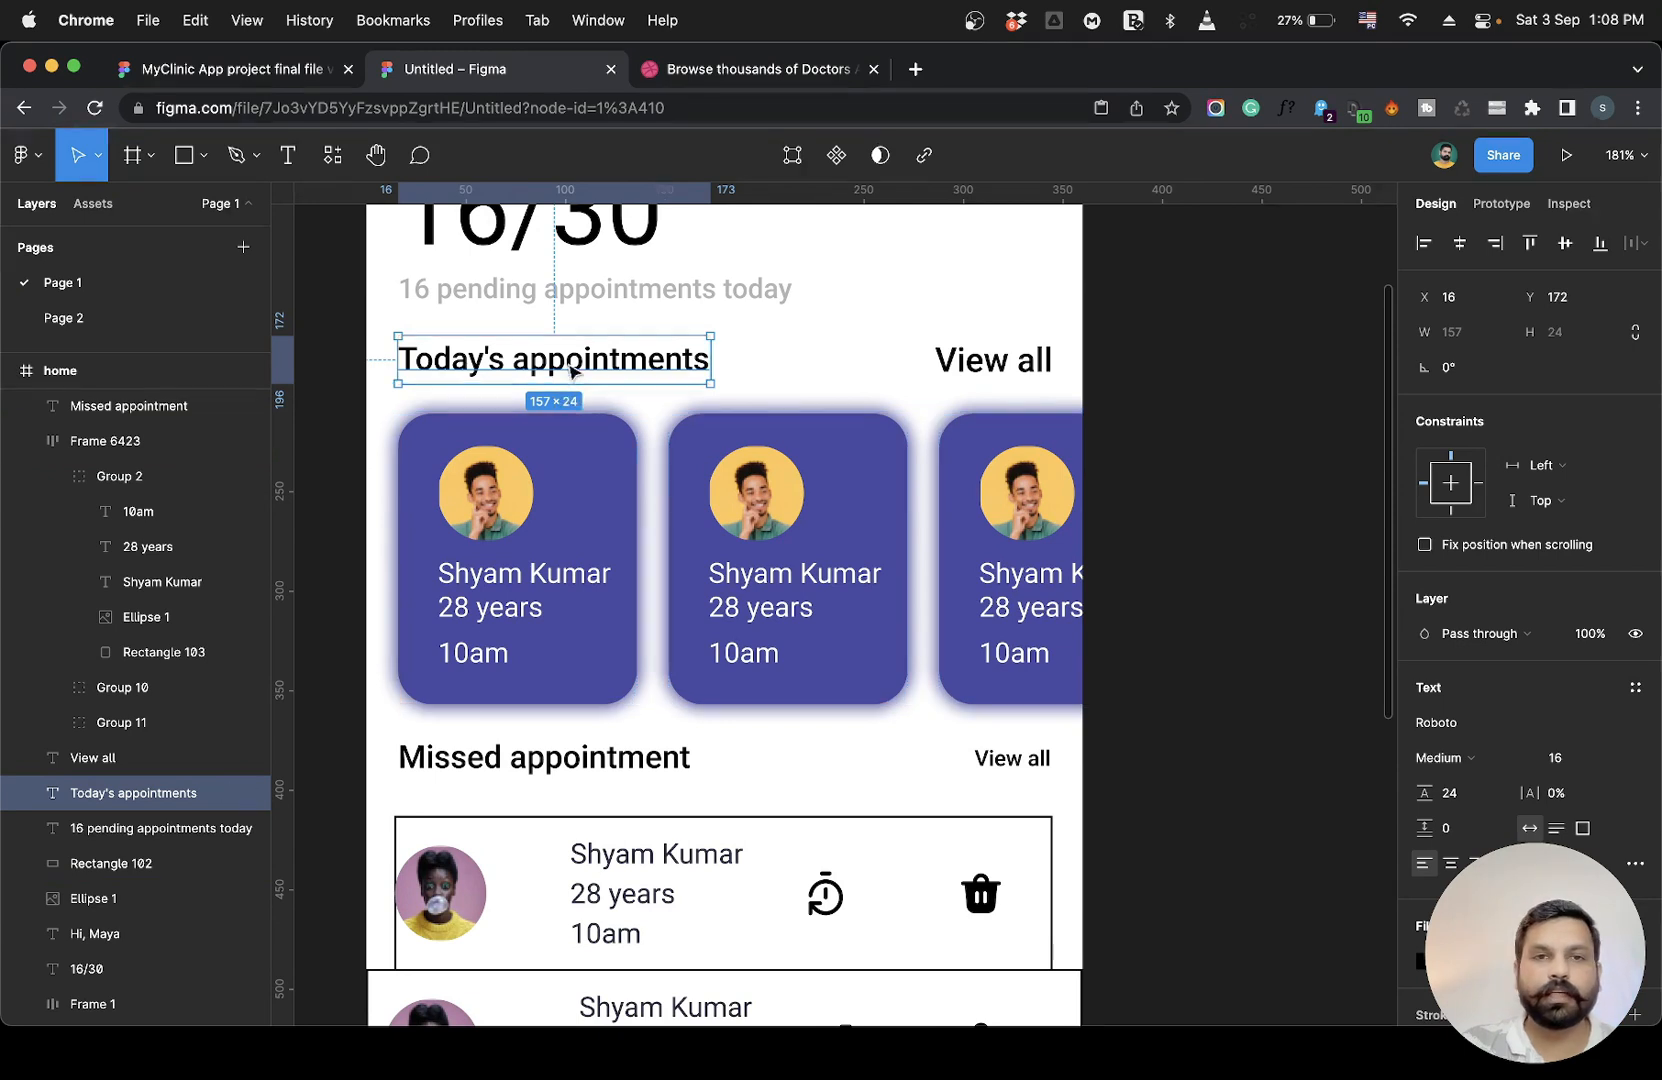
pyautogui.press('Up')
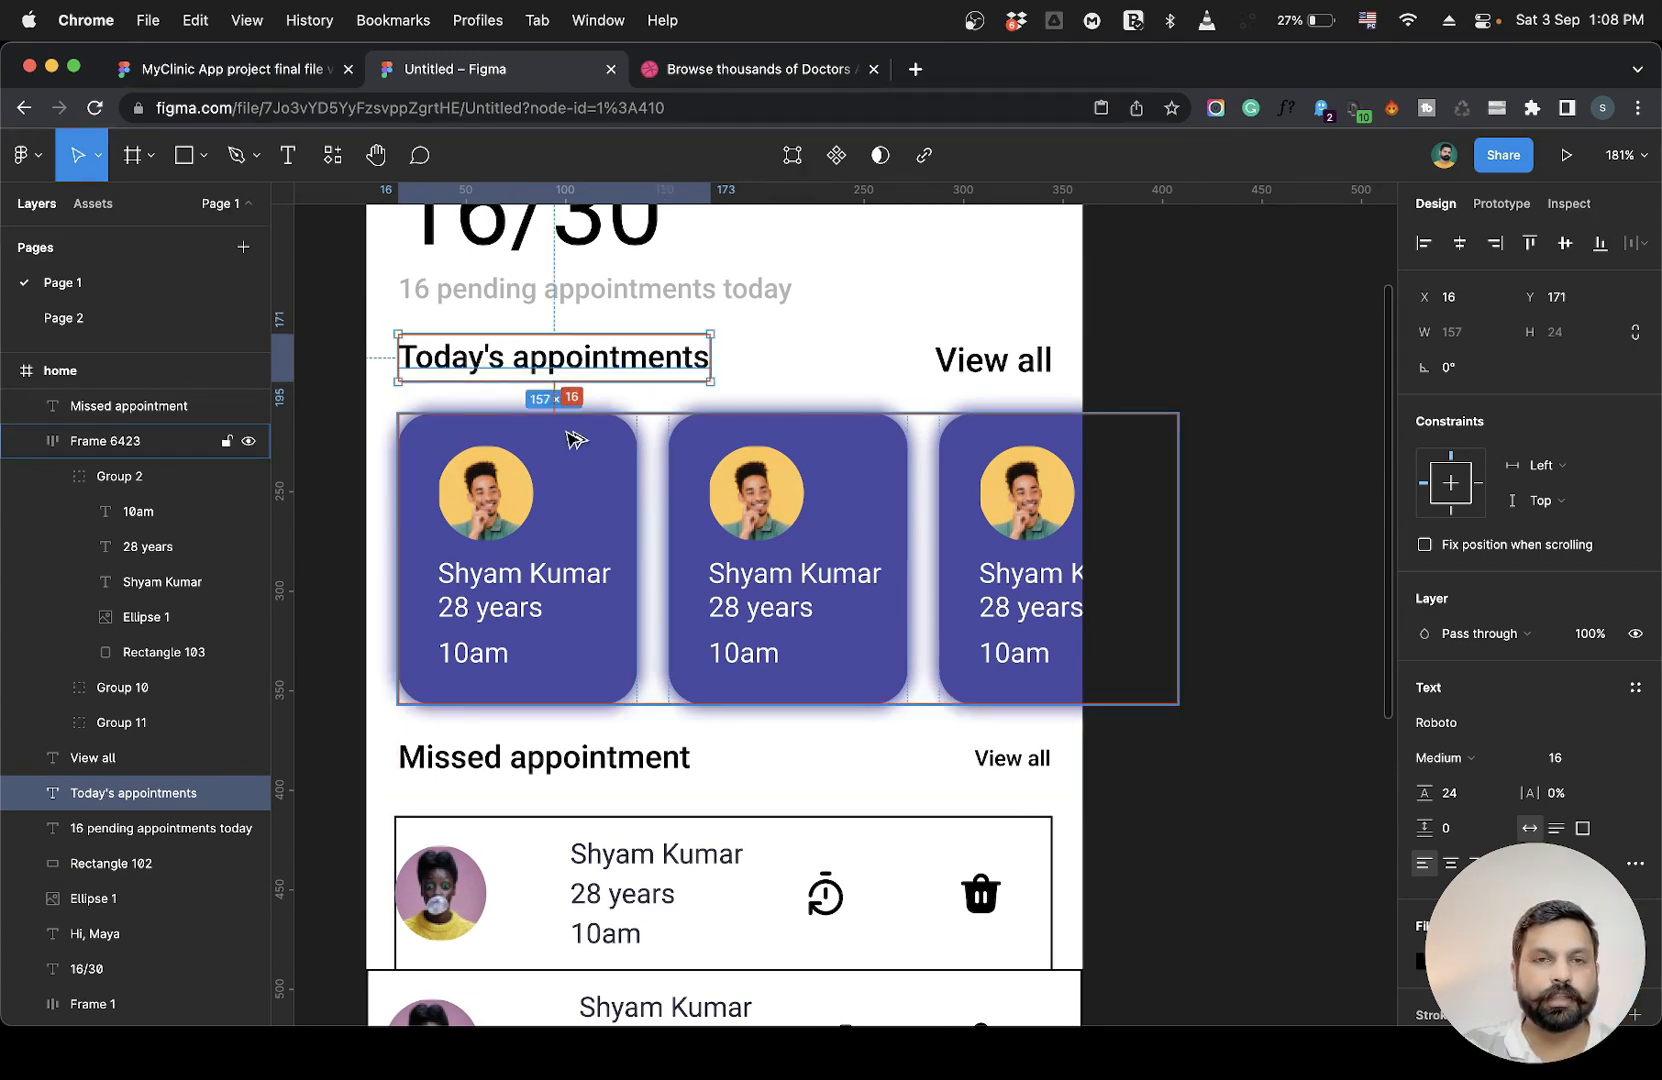
# Nudge the Missed appointment header down 1 px so it sits 16 px above the first missed row.
pyautogui.click(541, 762)
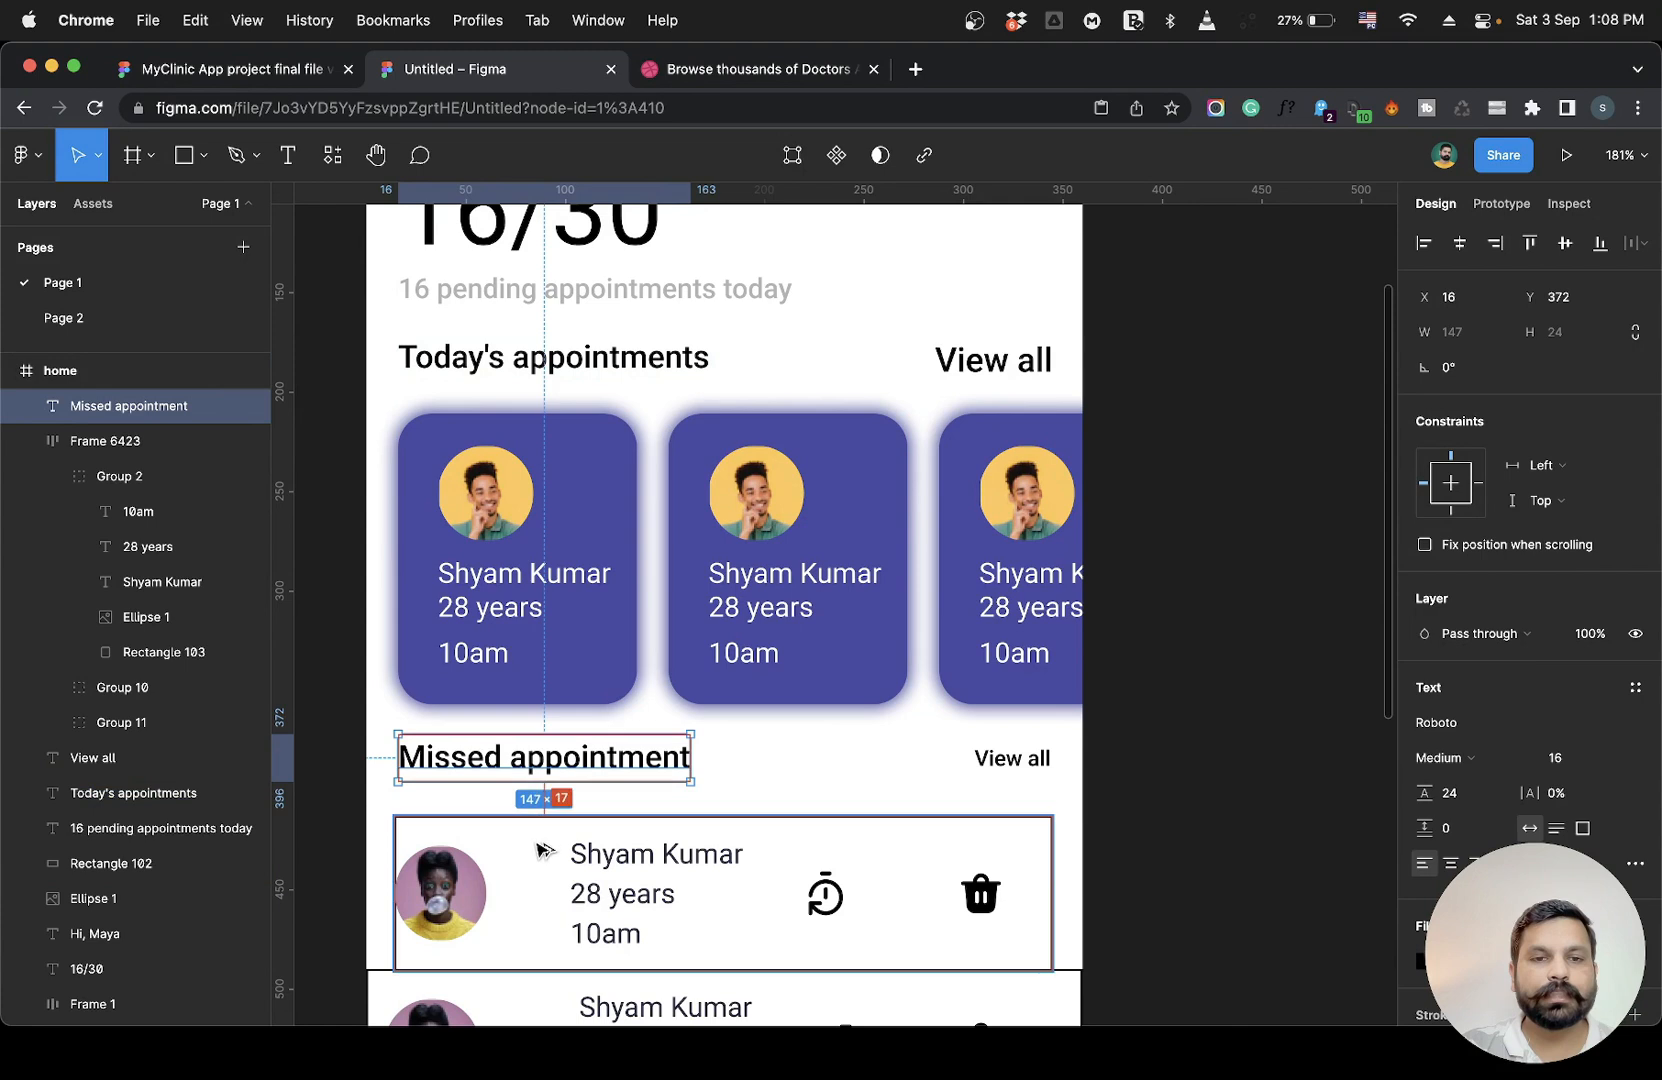
pyautogui.press('Down')
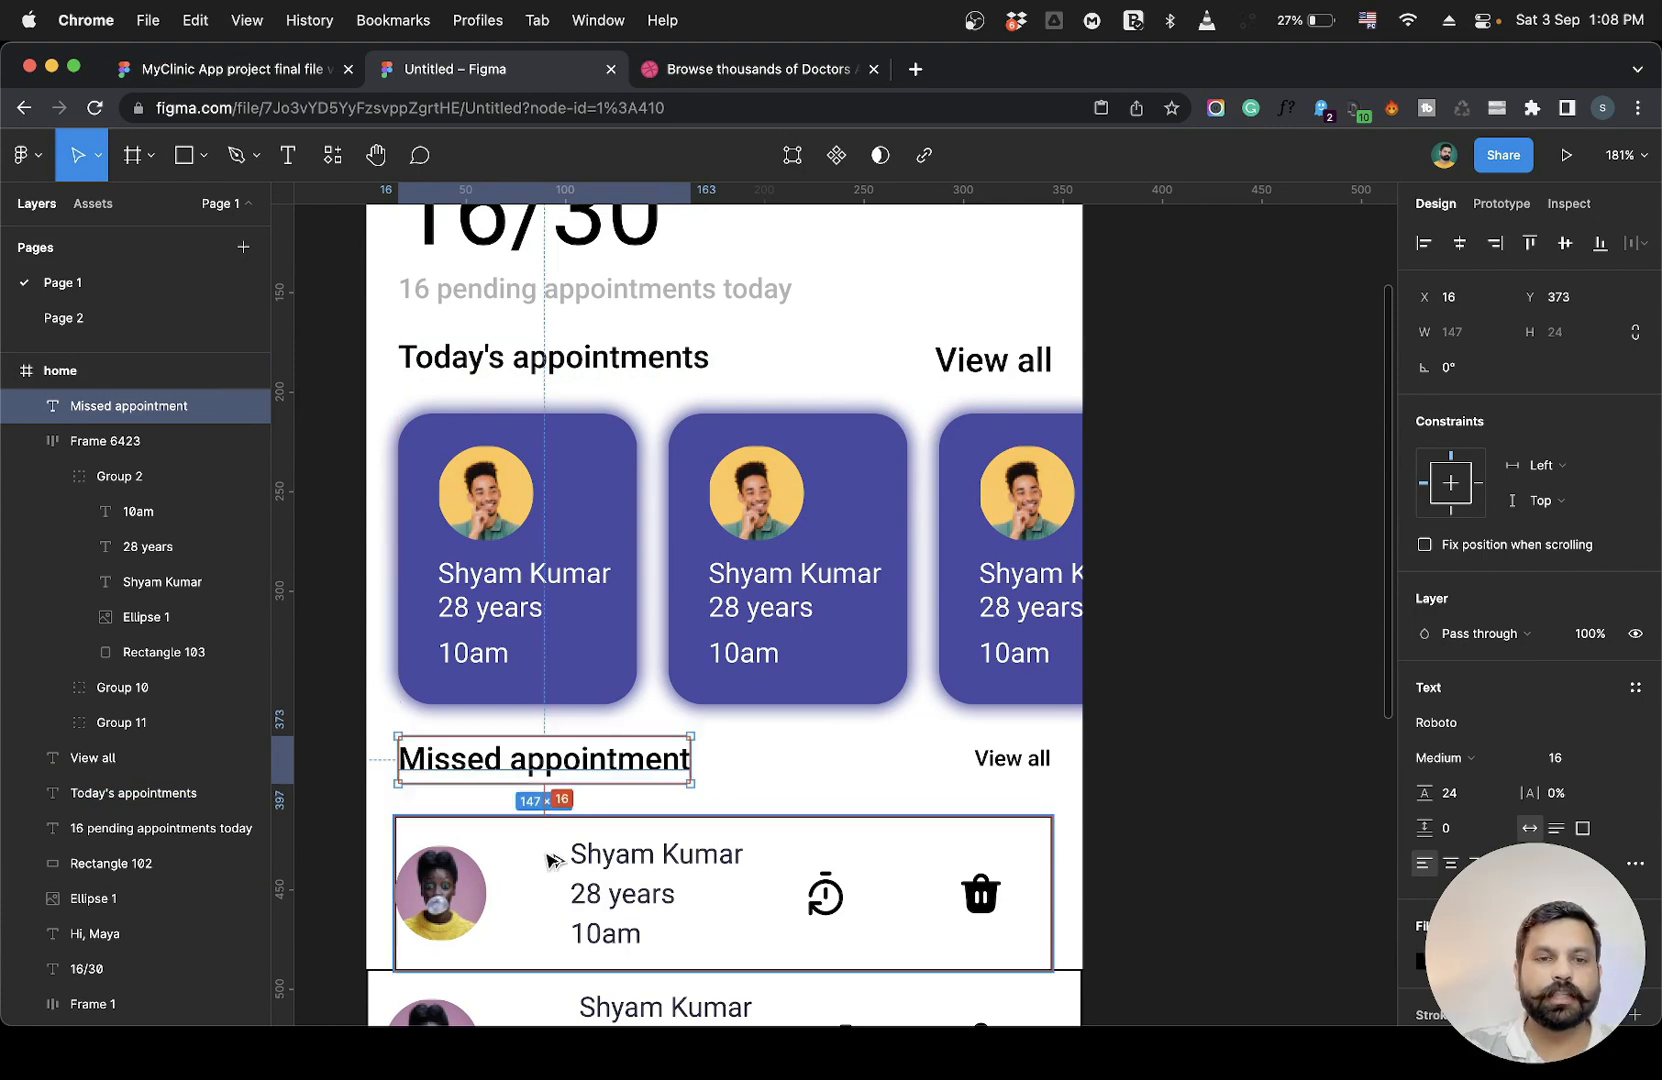
pyautogui.click(1206, 687)
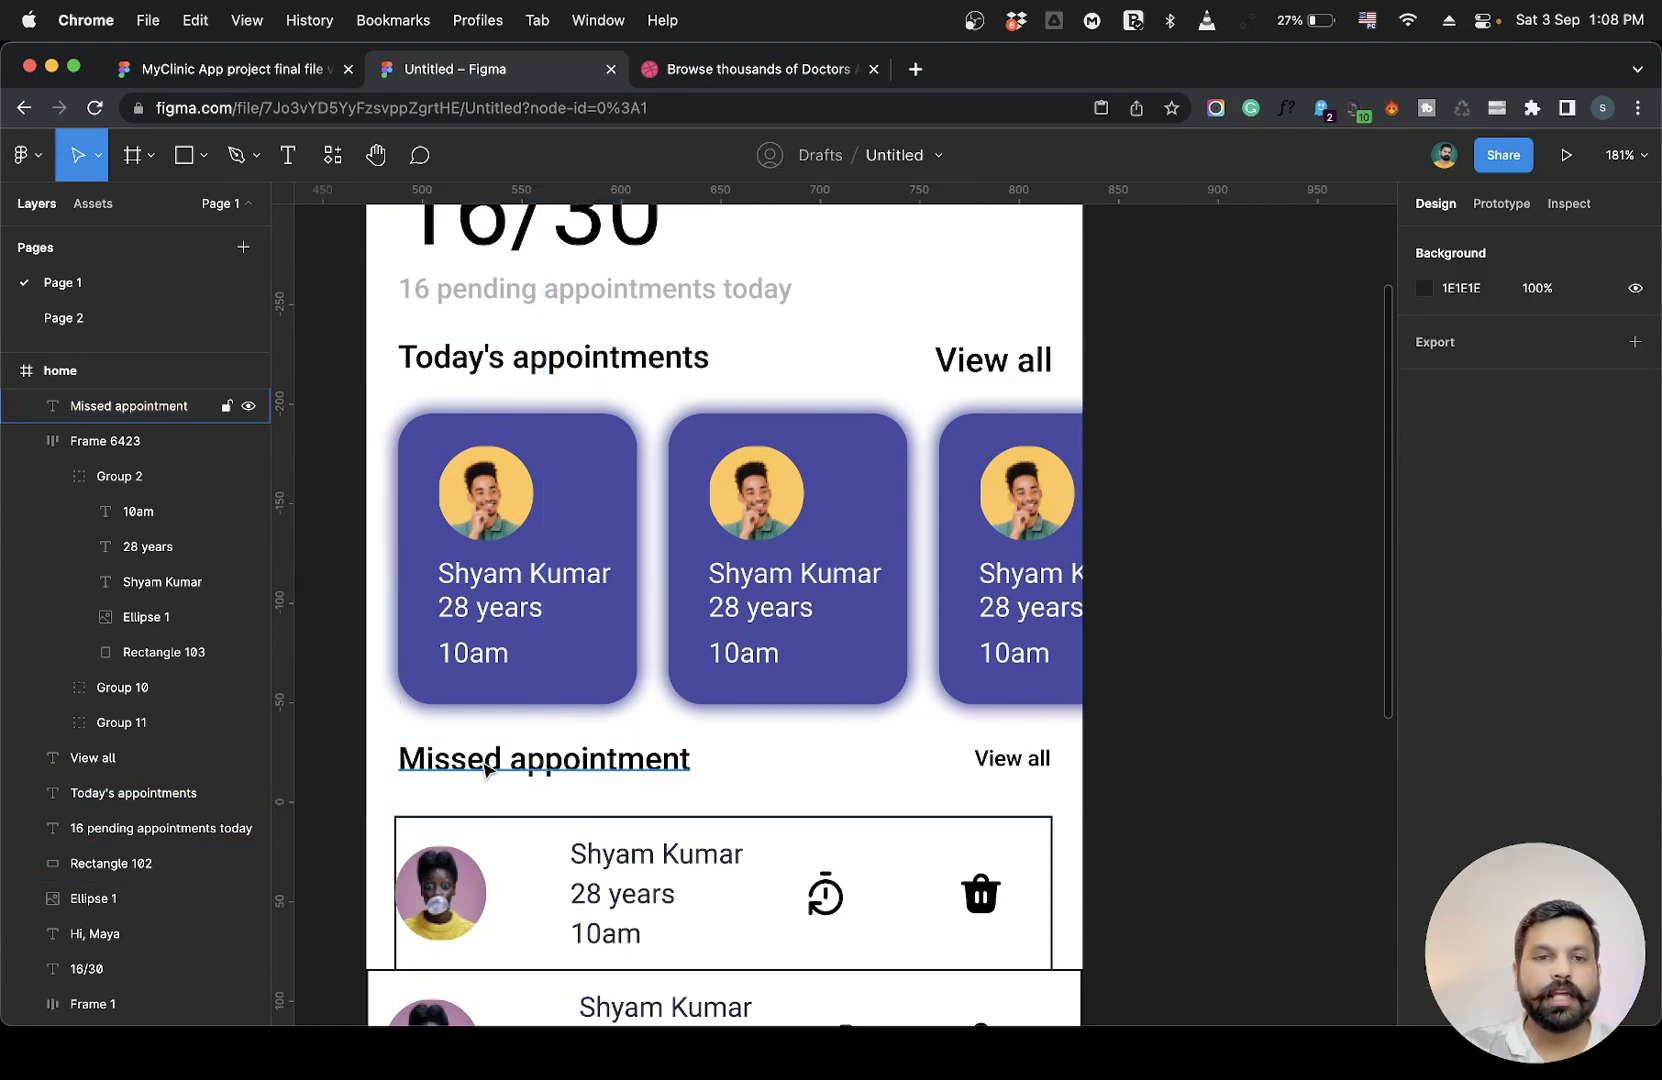
# Move the selected missed-appointment header and rows slightly lower in the home frame.
pyautogui.scroll(-3, 515, 805)
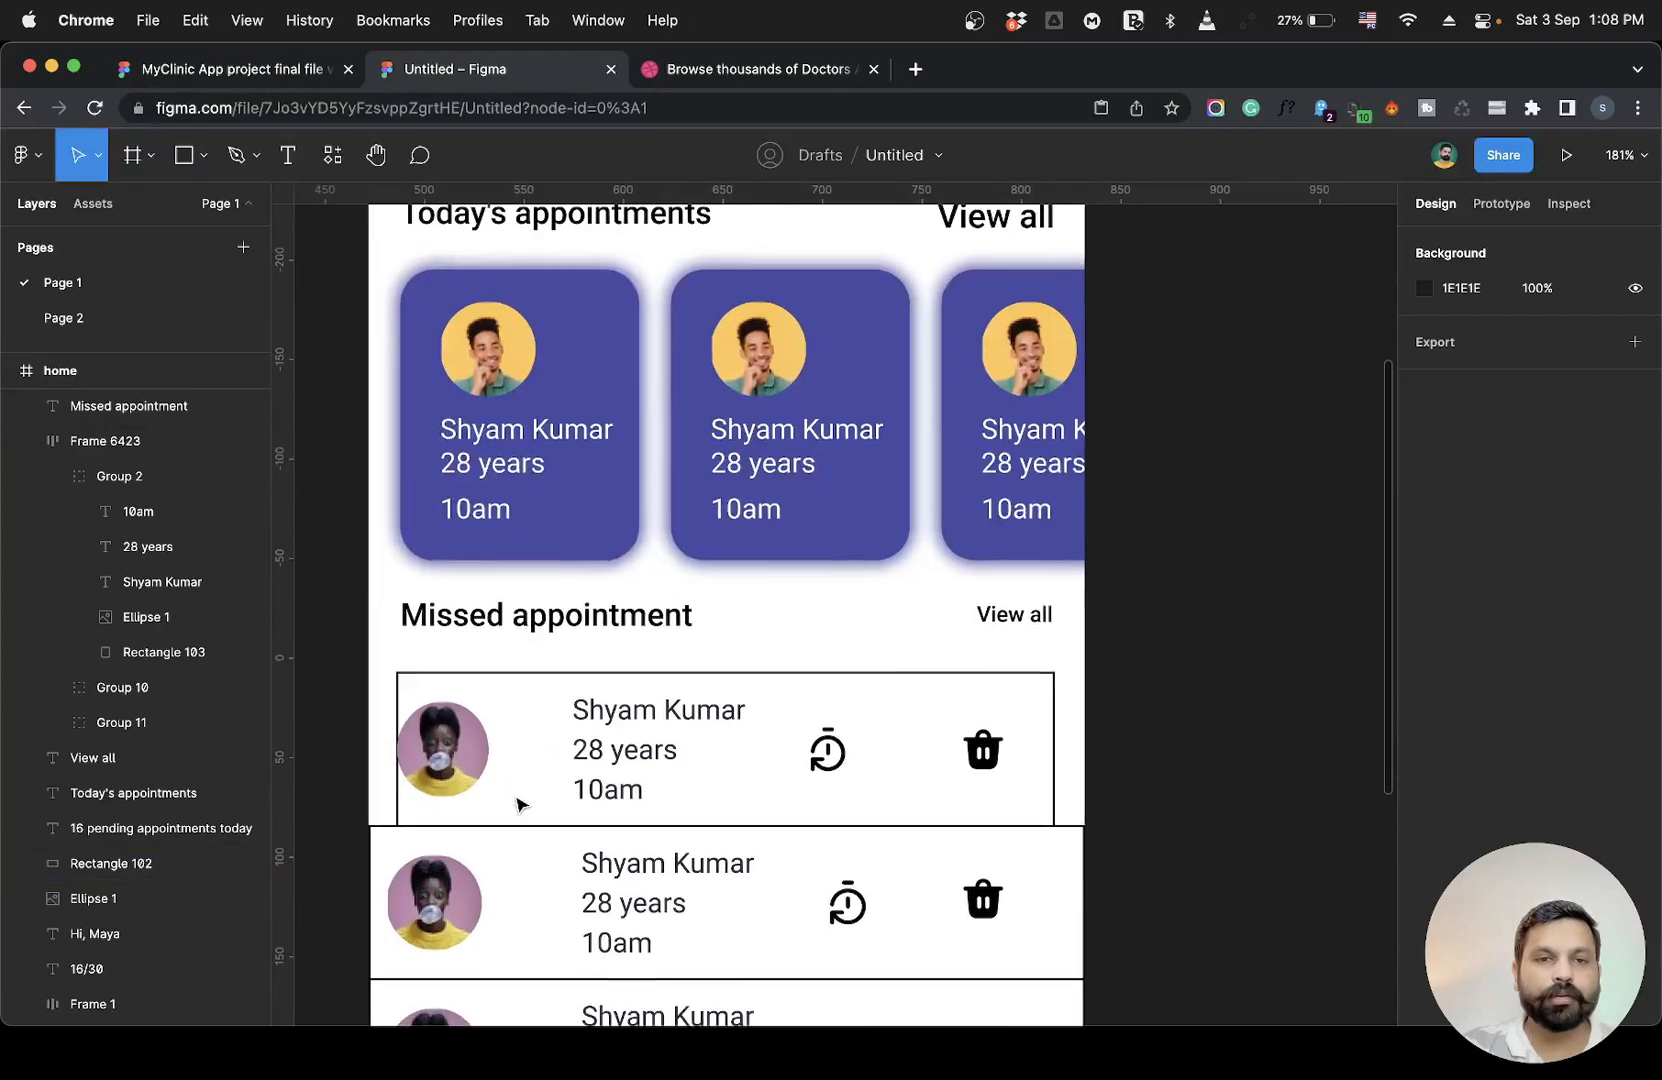
pyautogui.click(434, 616)
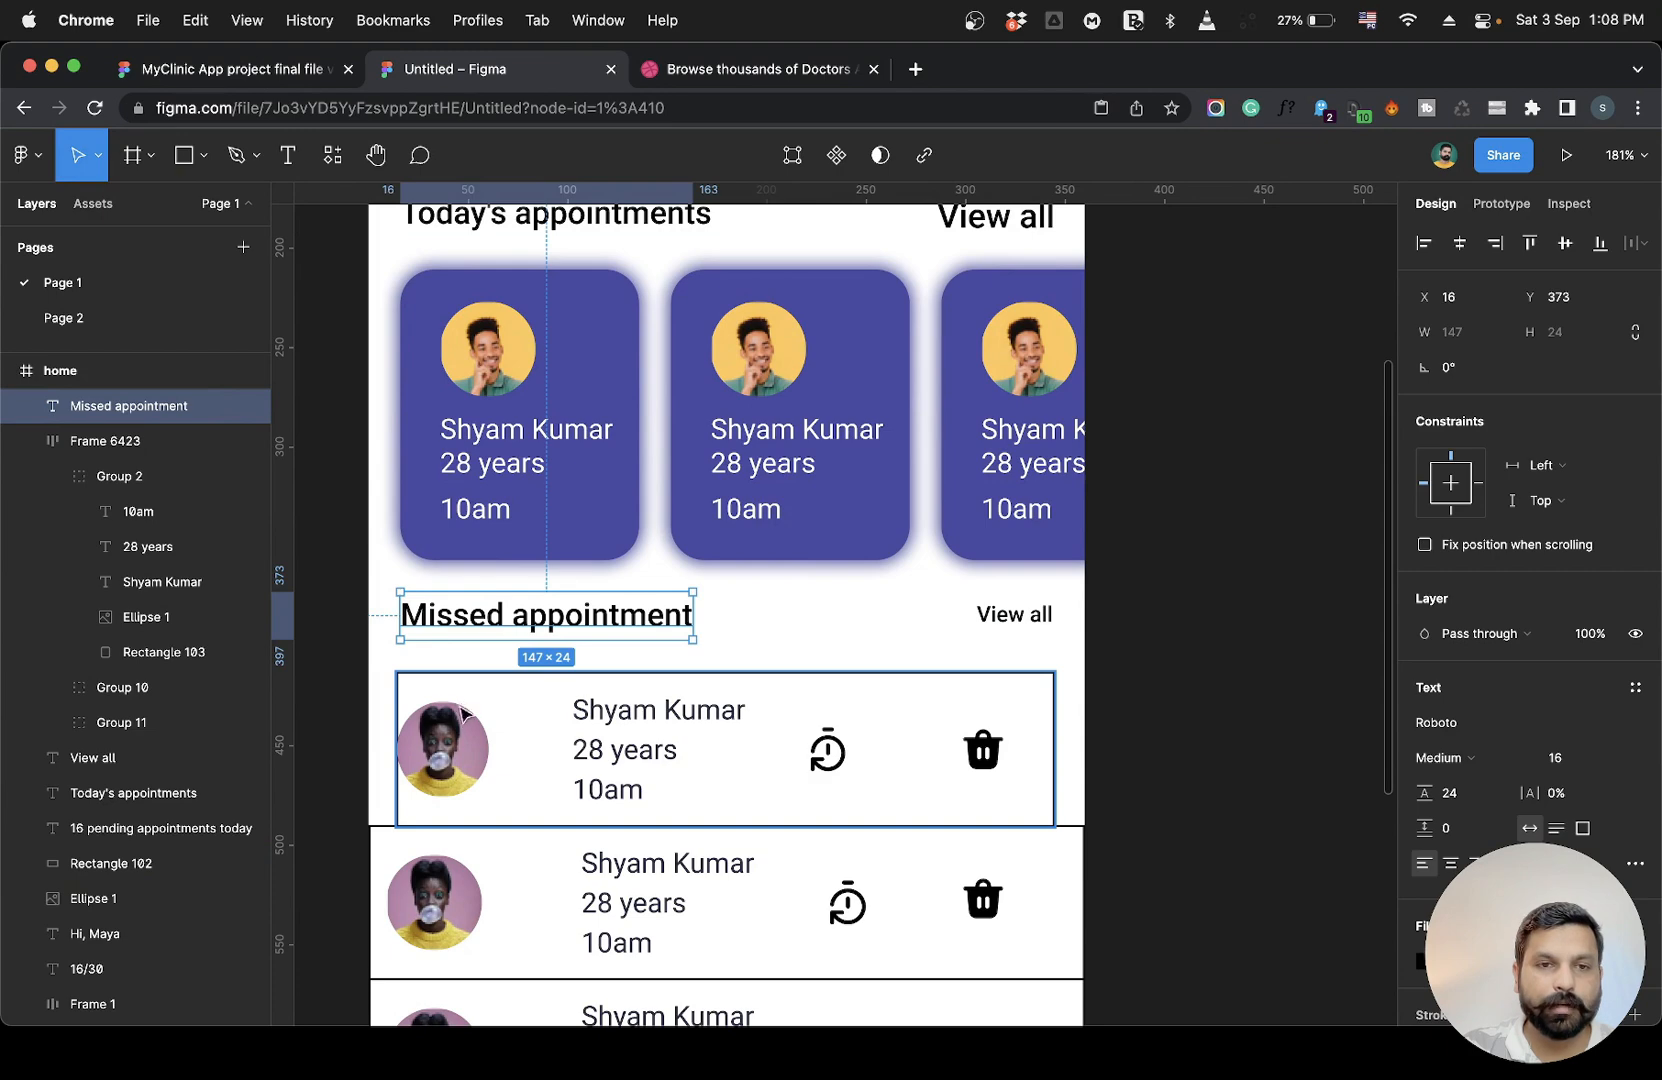
pyautogui.scroll(-5, 519, 545)
pyautogui.scroll(-5, 519, 545)
pyautogui.moveTo(416, 439); pyautogui.dragTo(864, 803)
pyautogui.moveTo(517, 572); pyautogui.dragTo(516, 577)
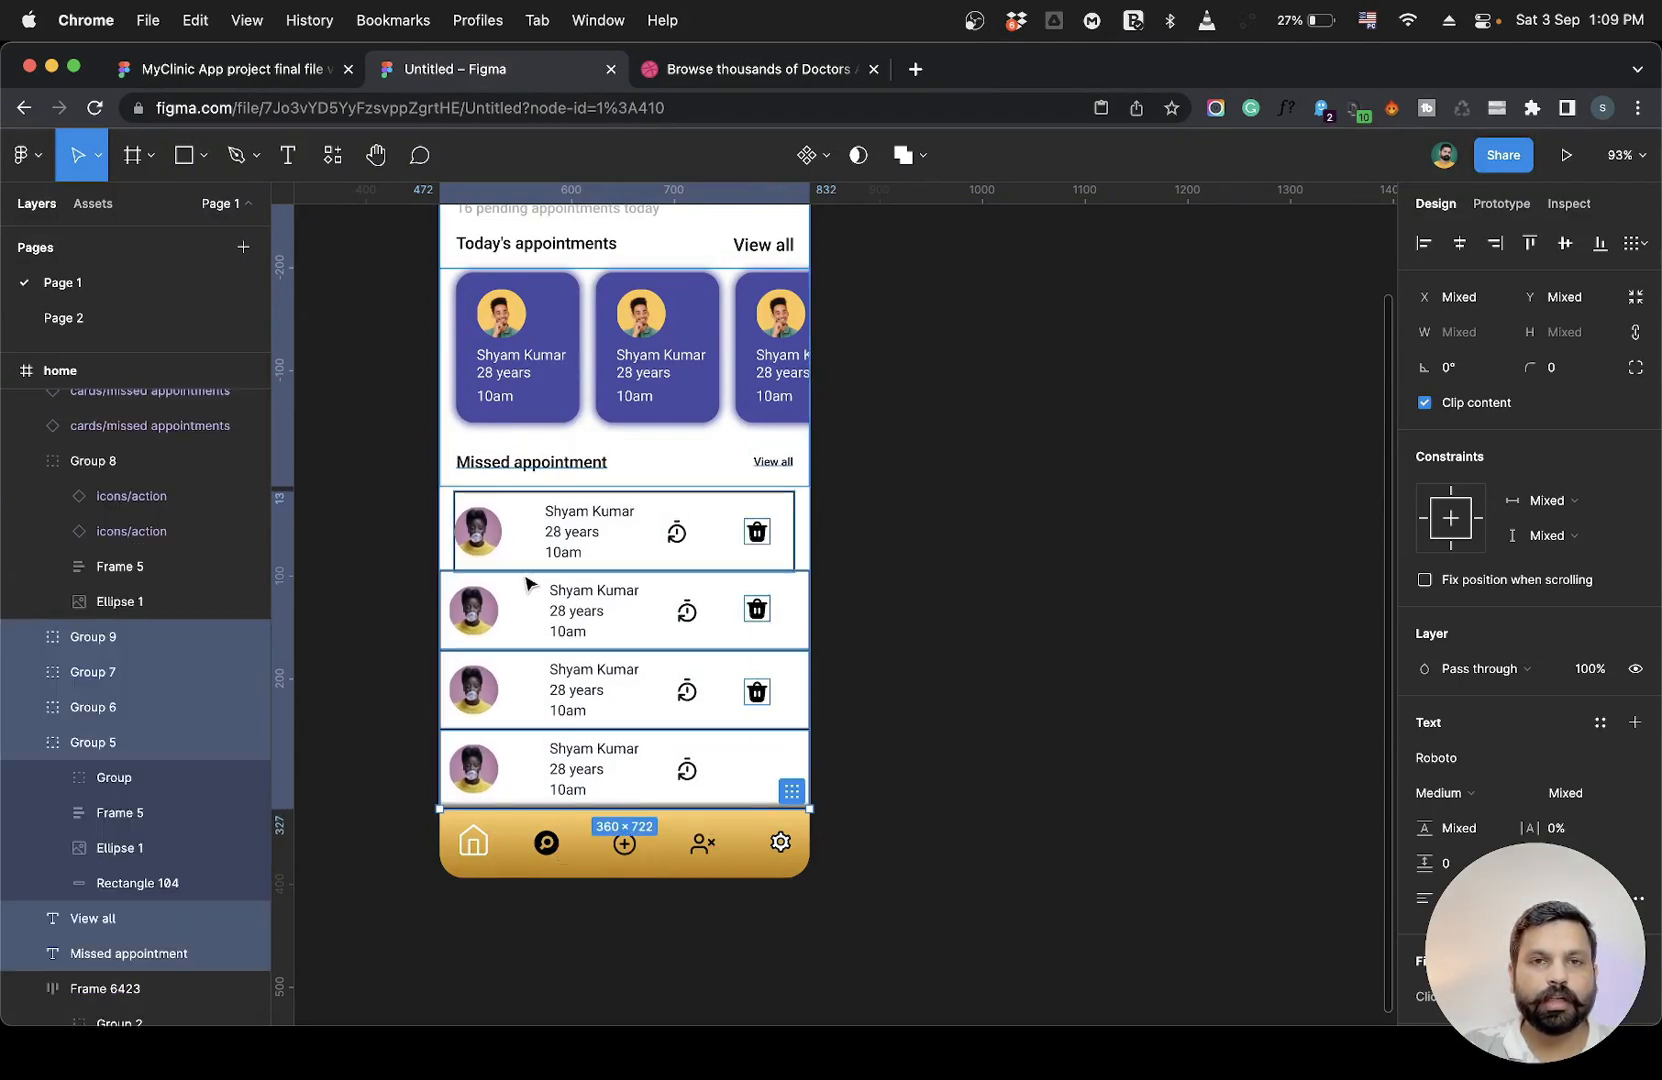
pyautogui.click(849, 531)
pyautogui.scroll(4, 612, 515)
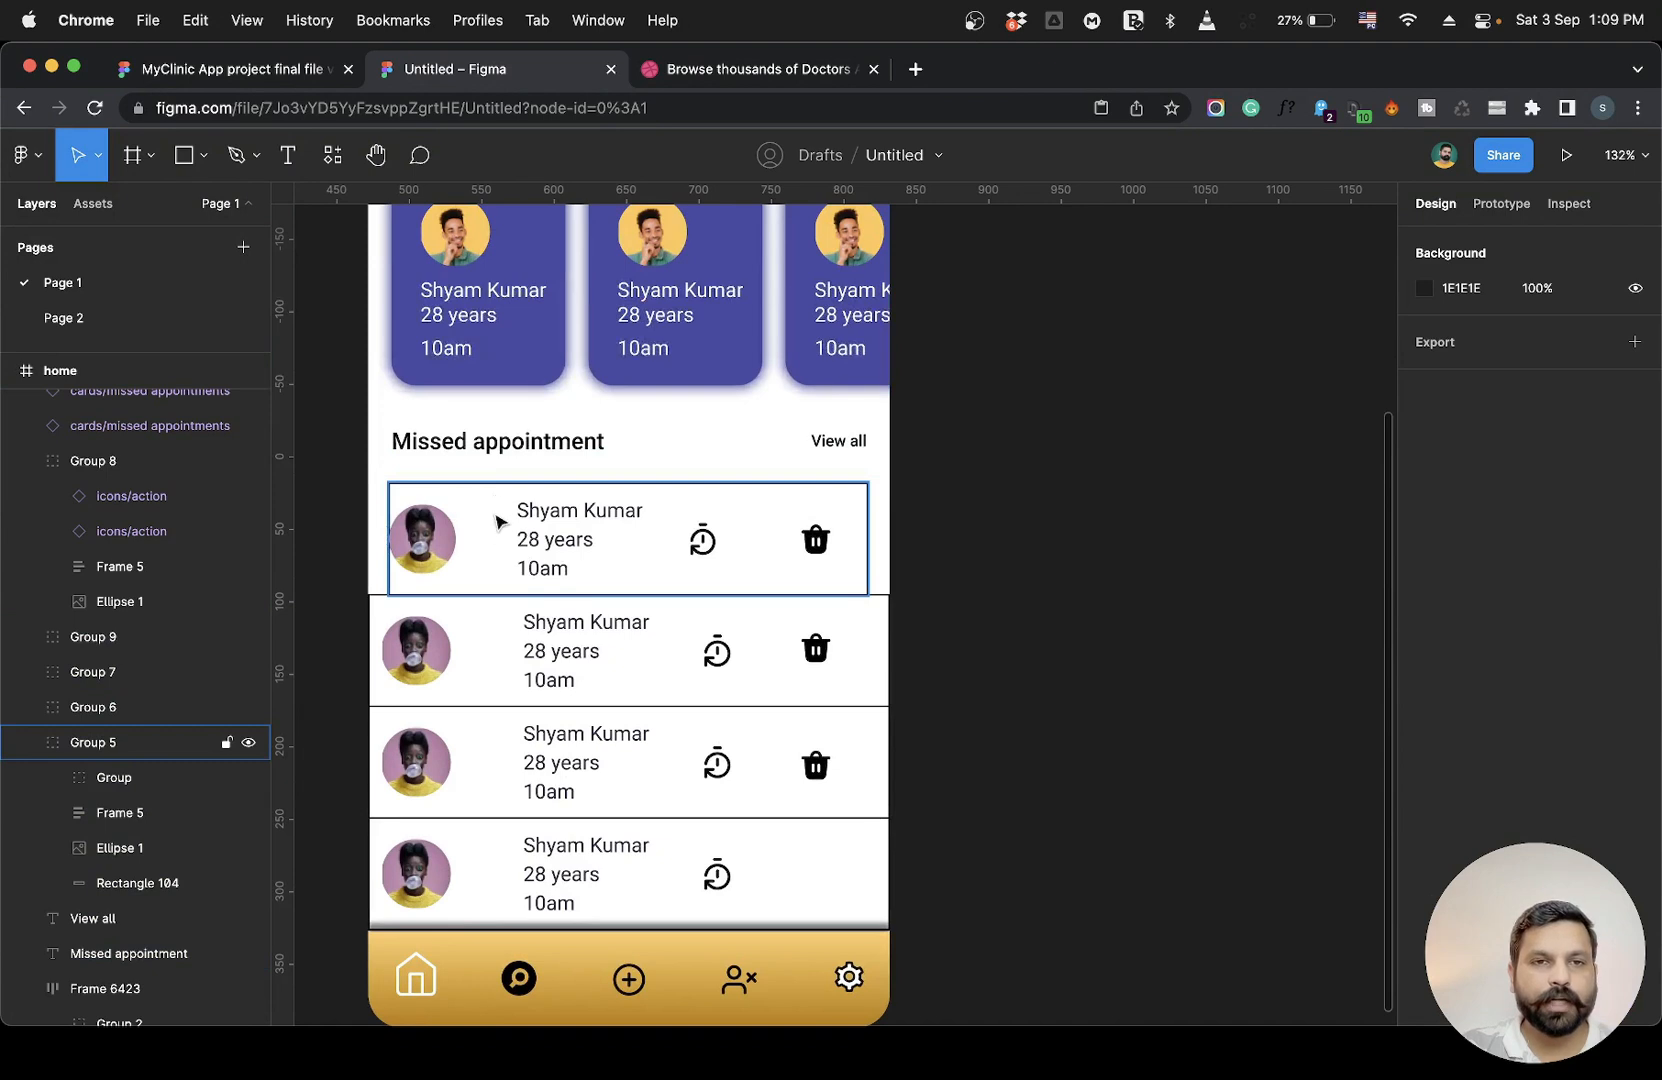
# Review the spacing between the cards, missed-appointment header and rows across the home frame.
pyautogui.click(477, 442)
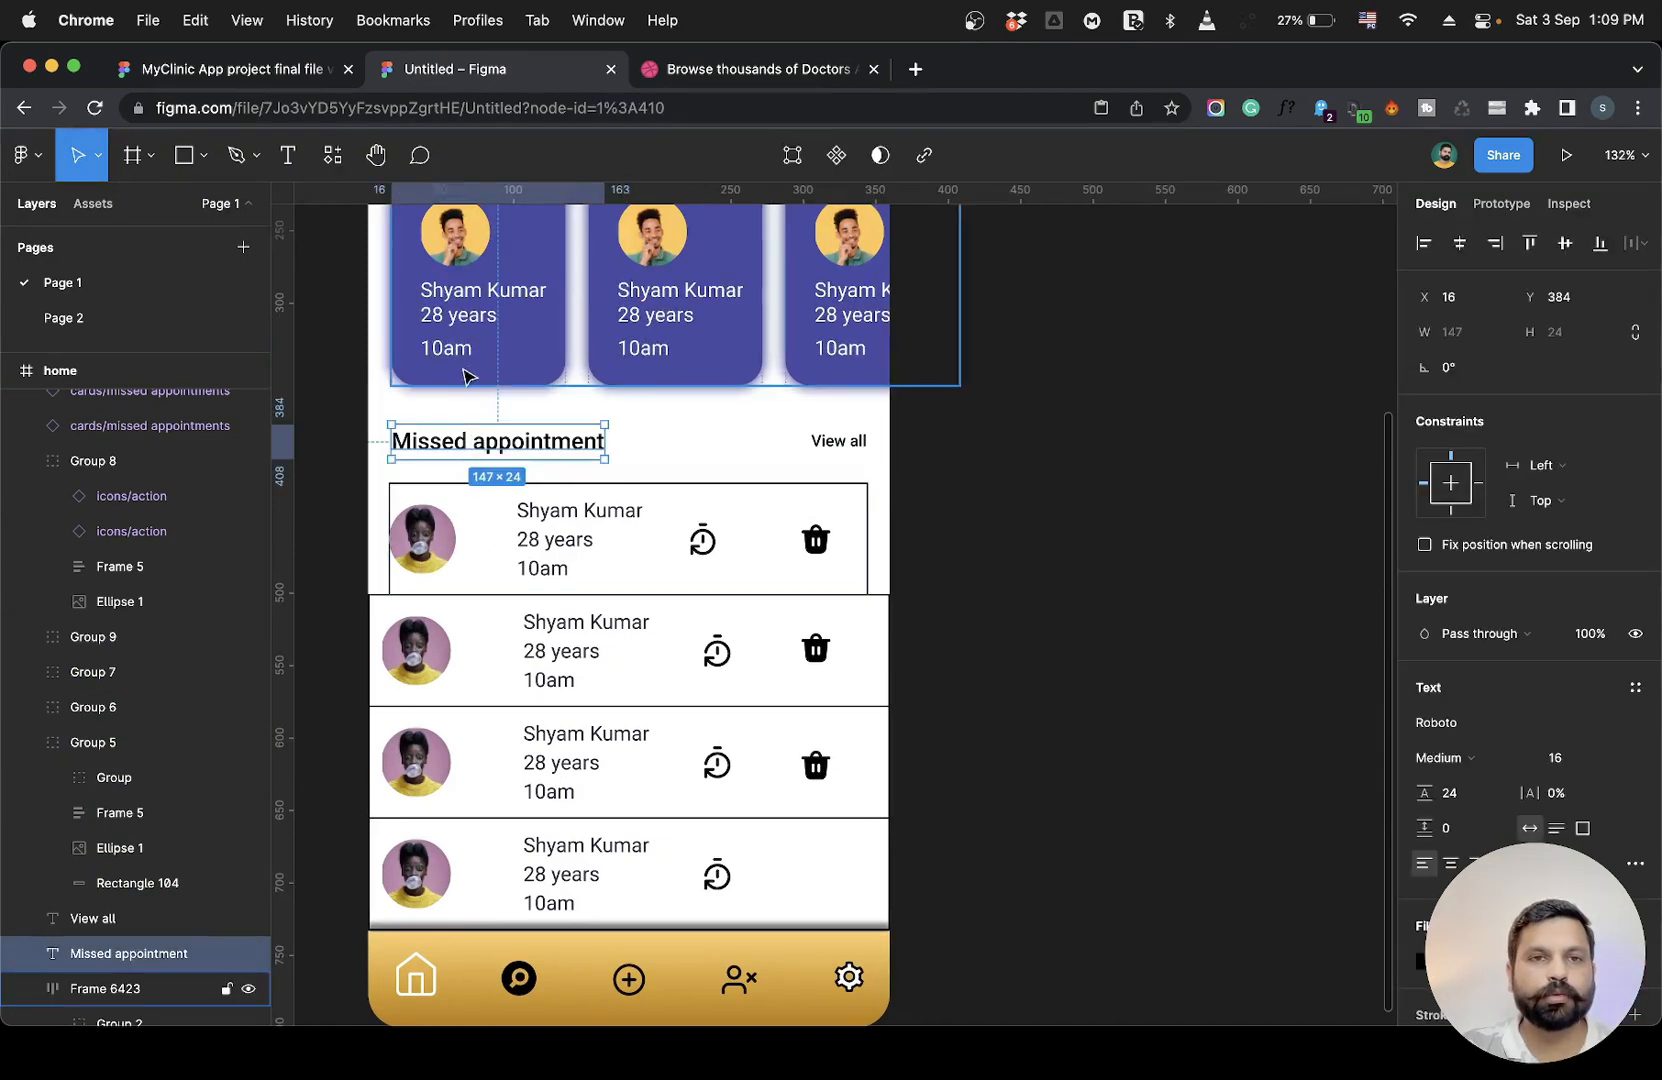
pyautogui.click(320, 462)
pyautogui.moveTo(336, 416); pyautogui.dragTo(888, 876)
pyautogui.click(972, 842)
pyautogui.scroll(-1, 970, 520)
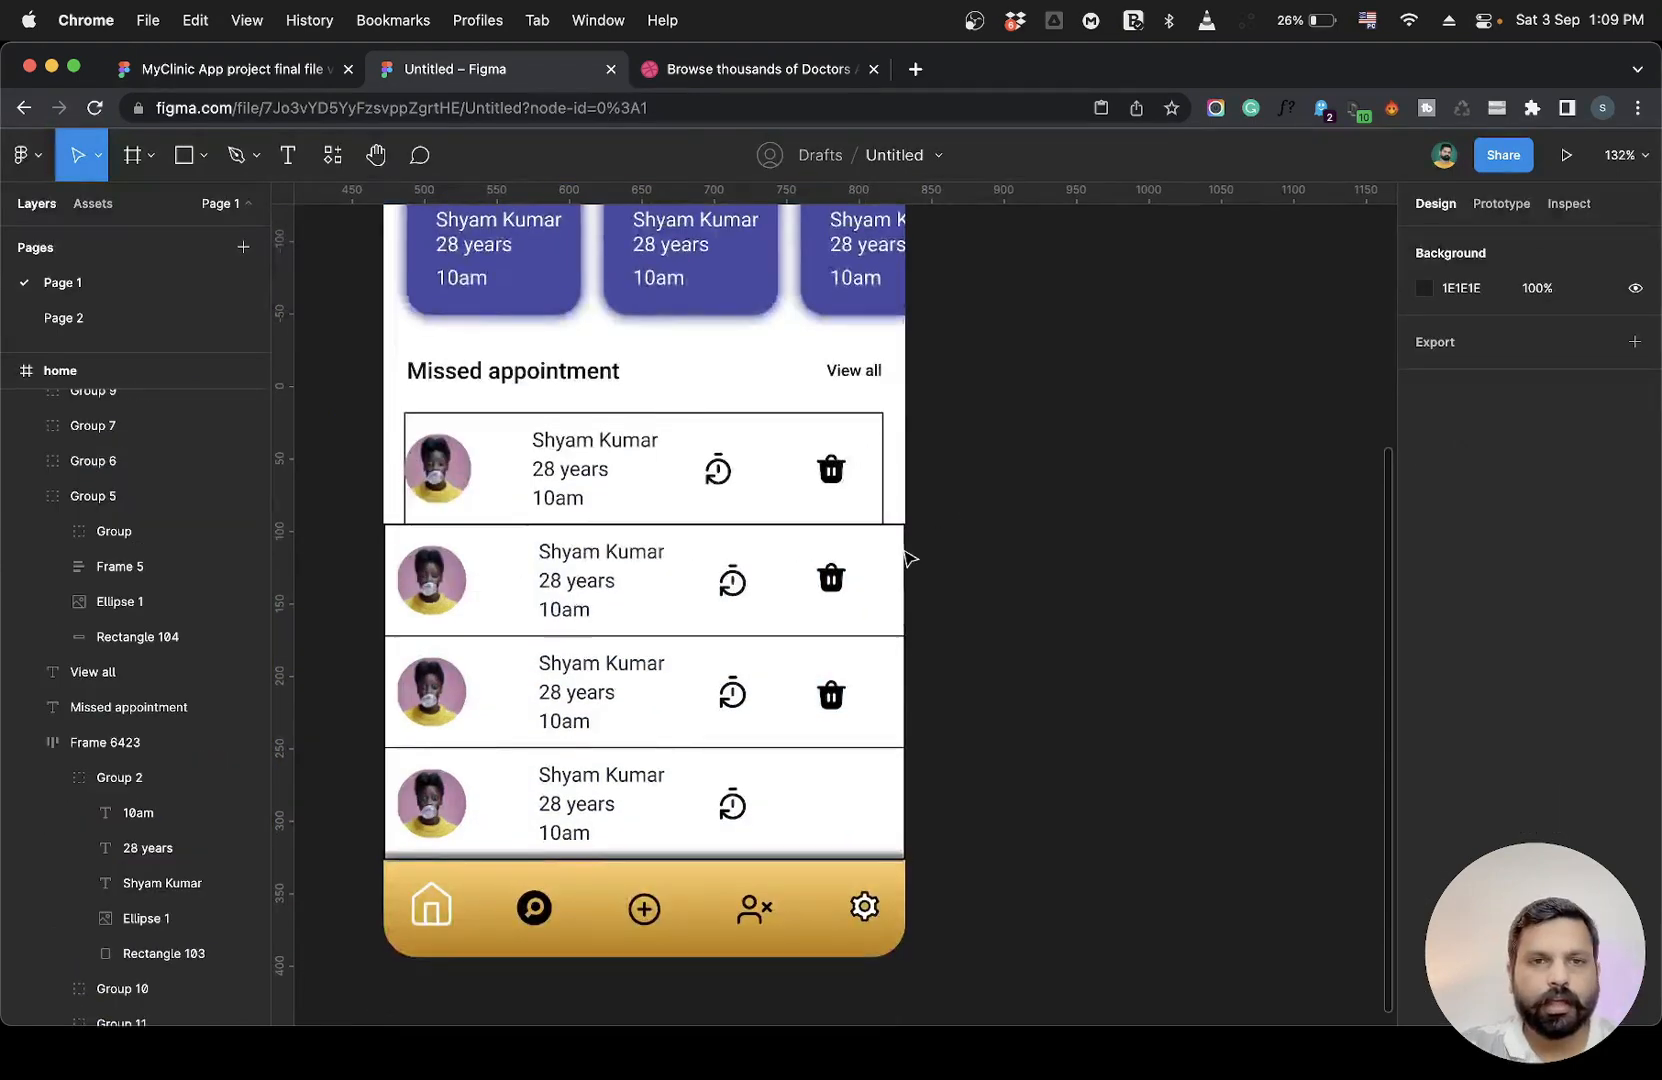
pyautogui.scroll(2, 839, 582)
pyautogui.scroll(-5, 842, 588)
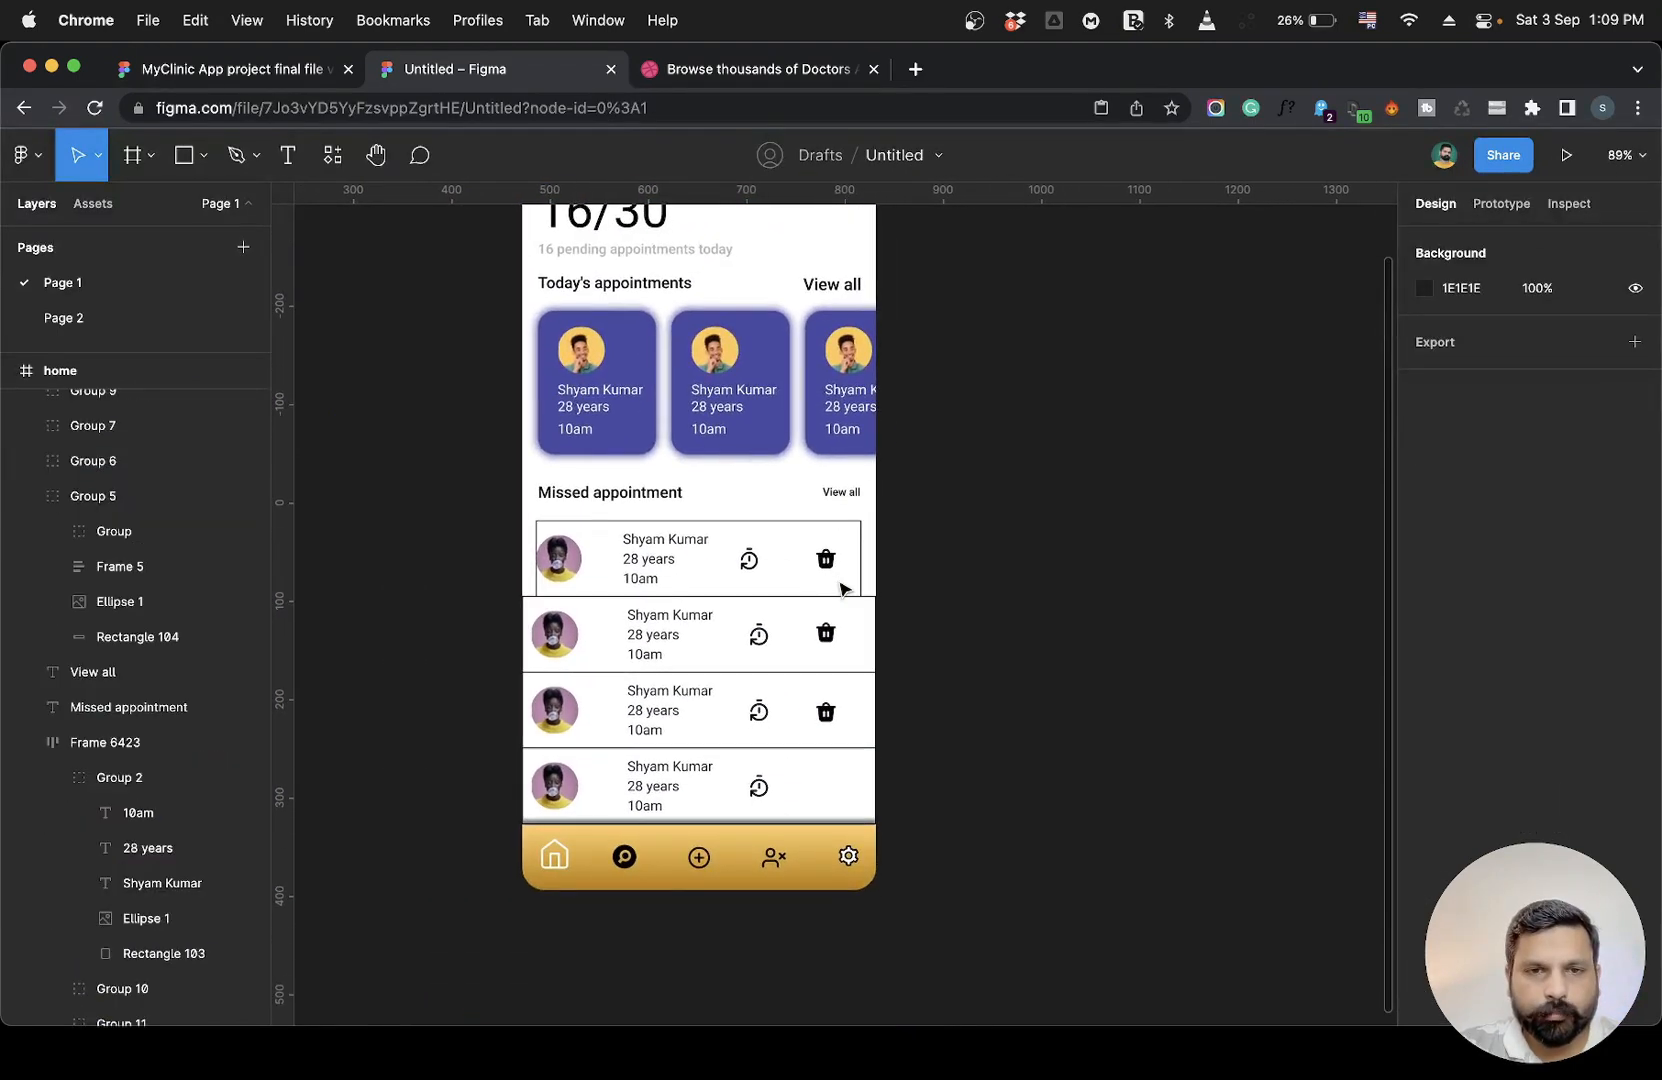
pyautogui.scroll(3, 840, 588)
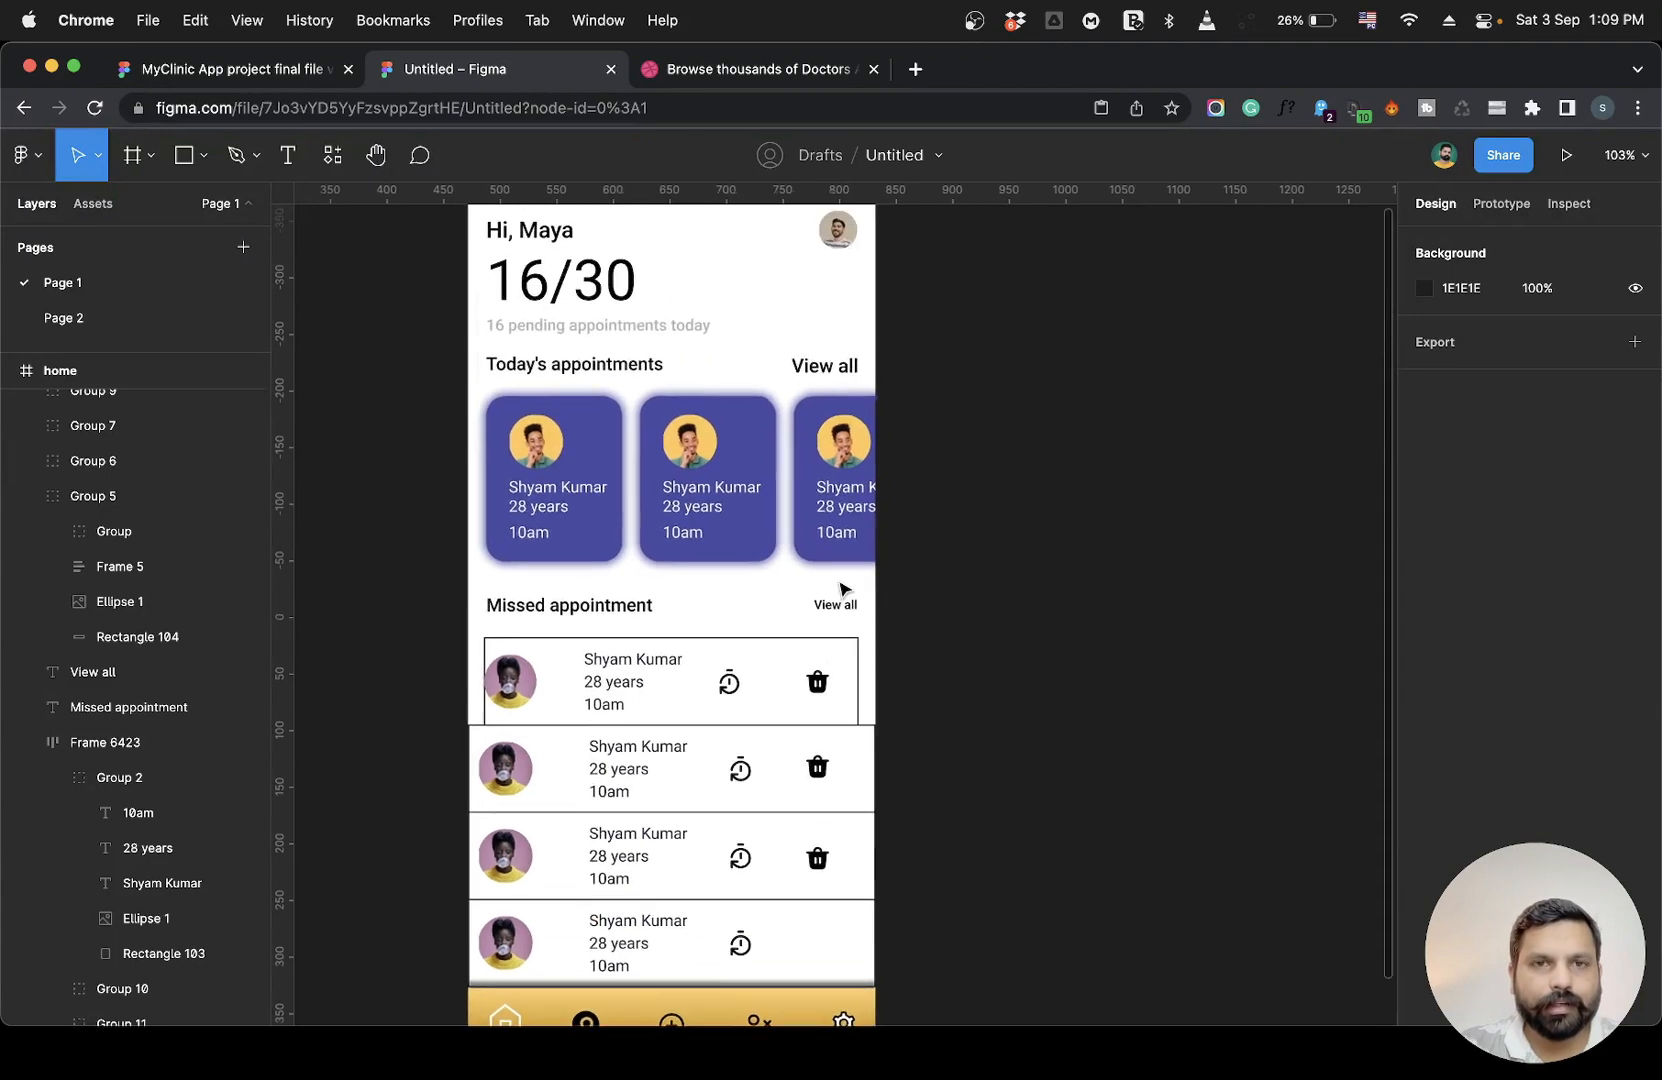
pyautogui.scroll(-5, 840, 588)
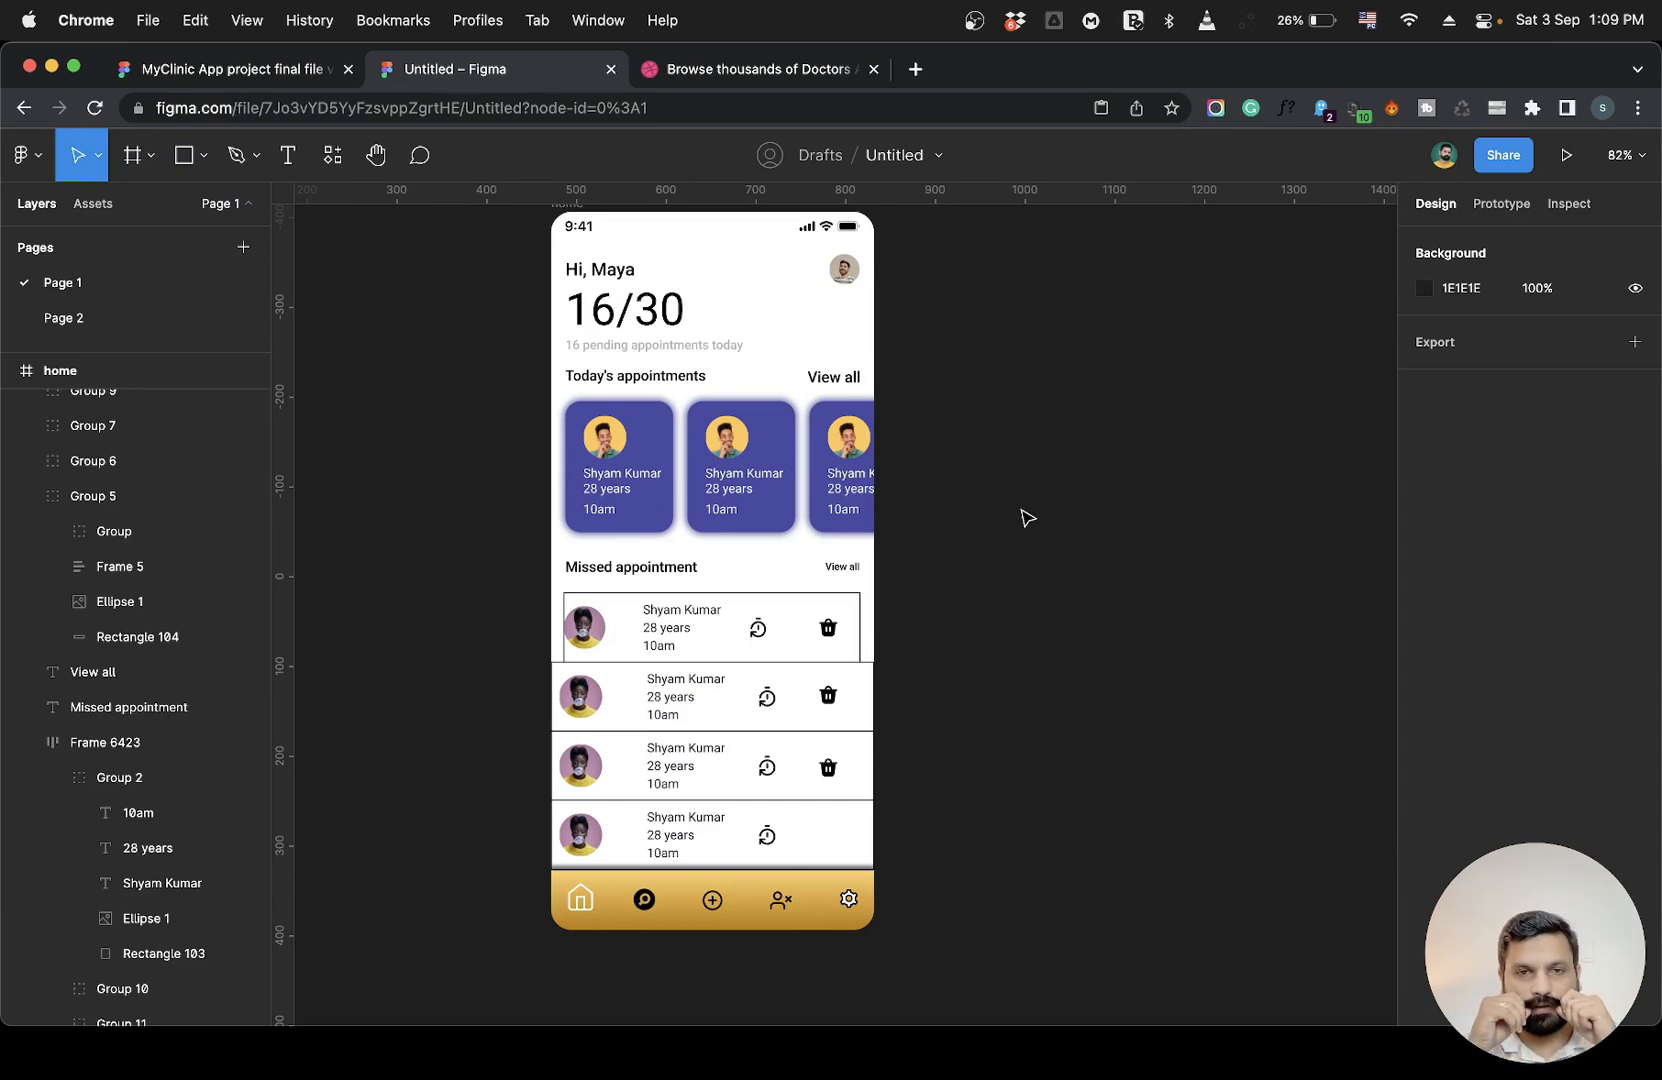
pyautogui.scroll(5, 961, 501)
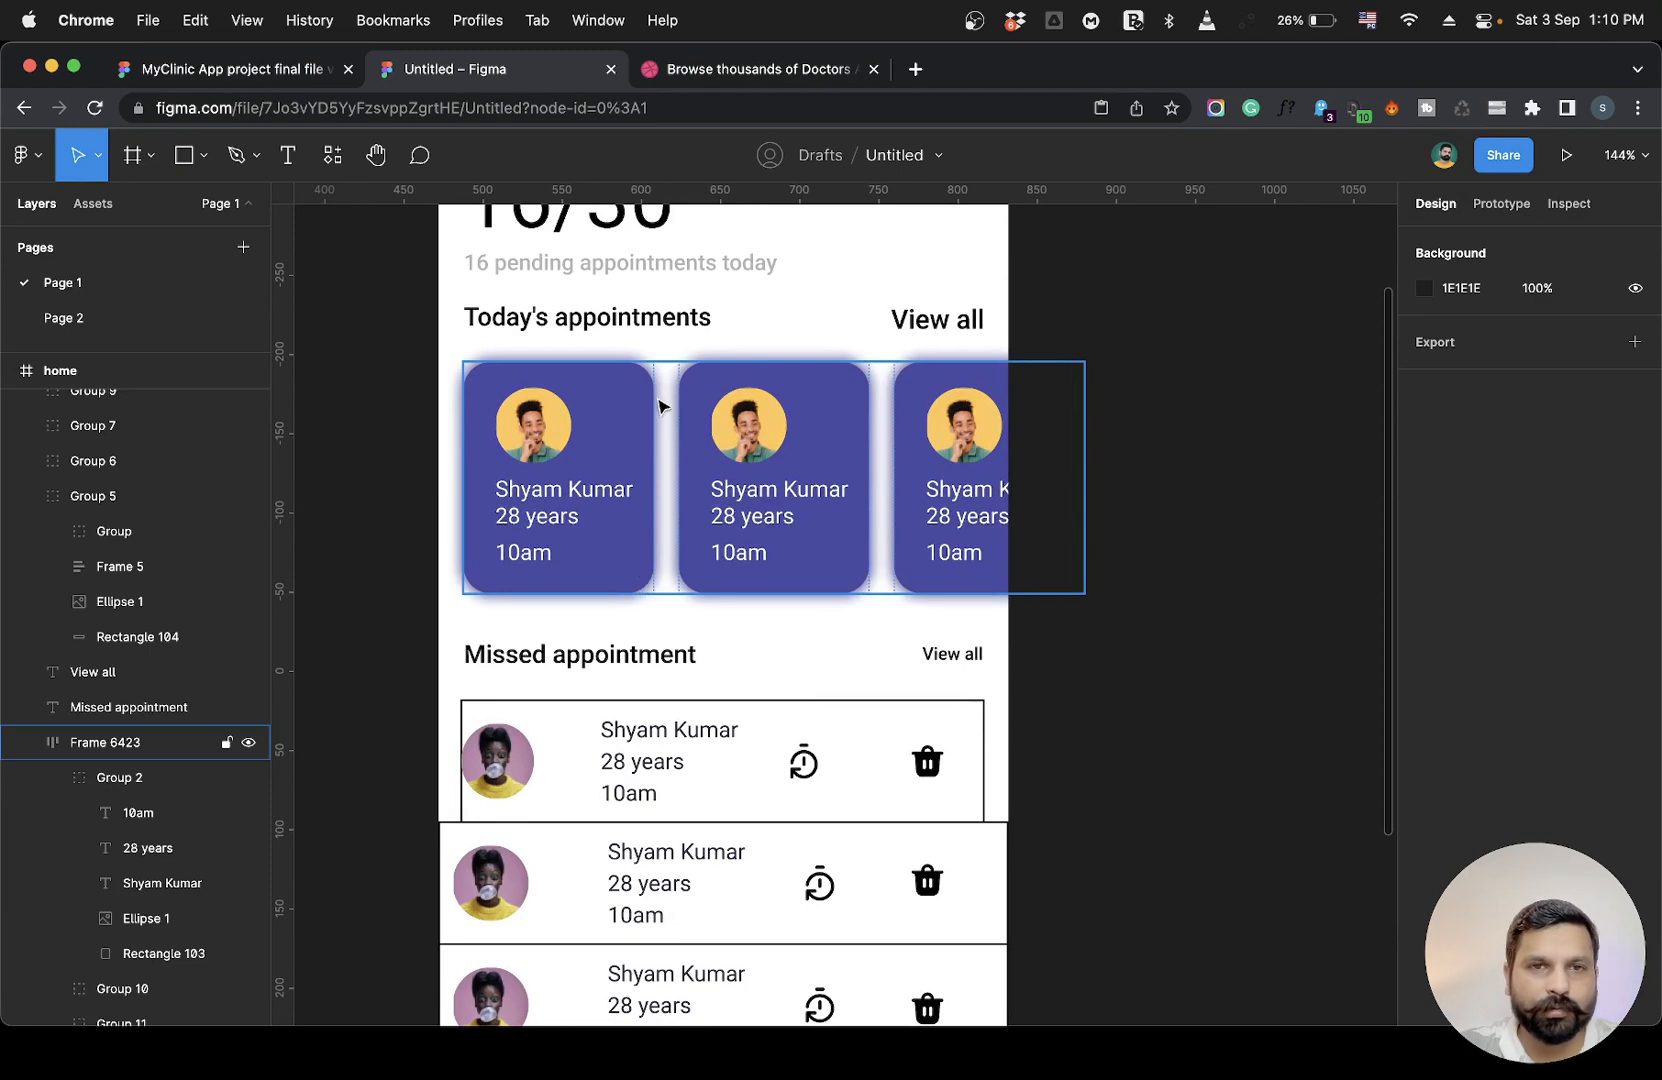
pyautogui.scroll(3, 360, 550)
pyautogui.scroll(-3, 360, 548)
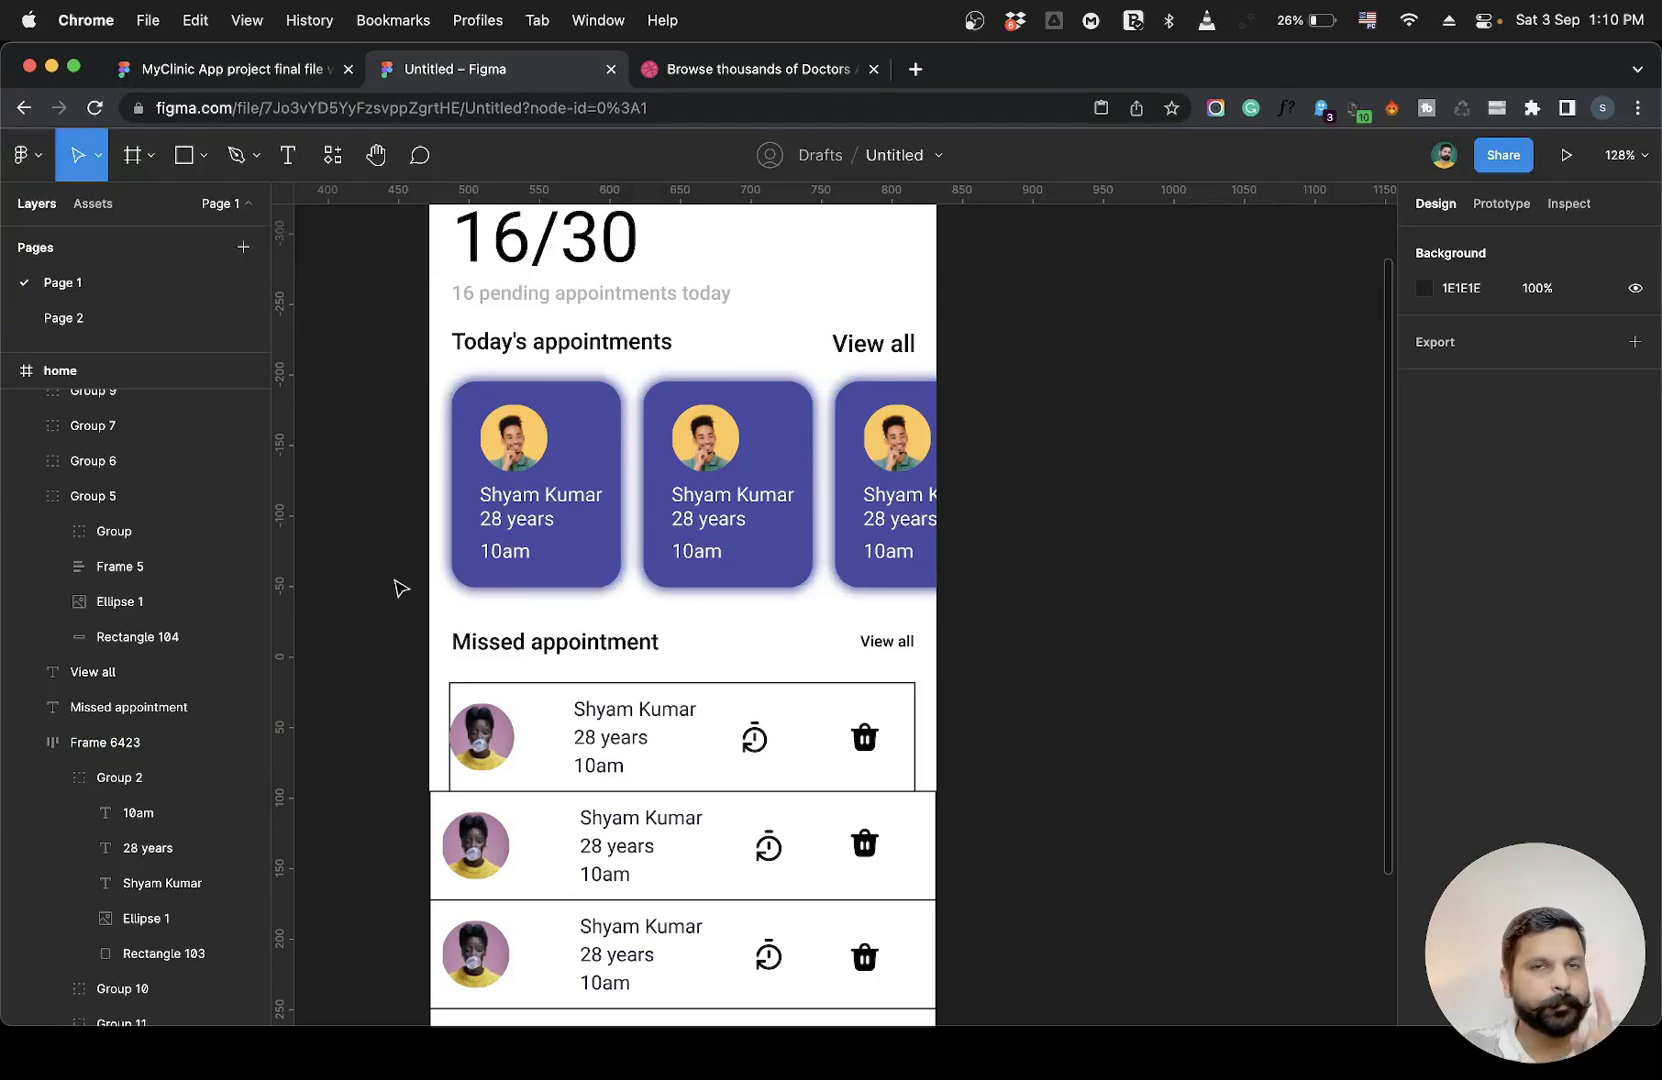
pyautogui.scroll(-5, 397, 586)
pyautogui.scroll(-2, 397, 742)
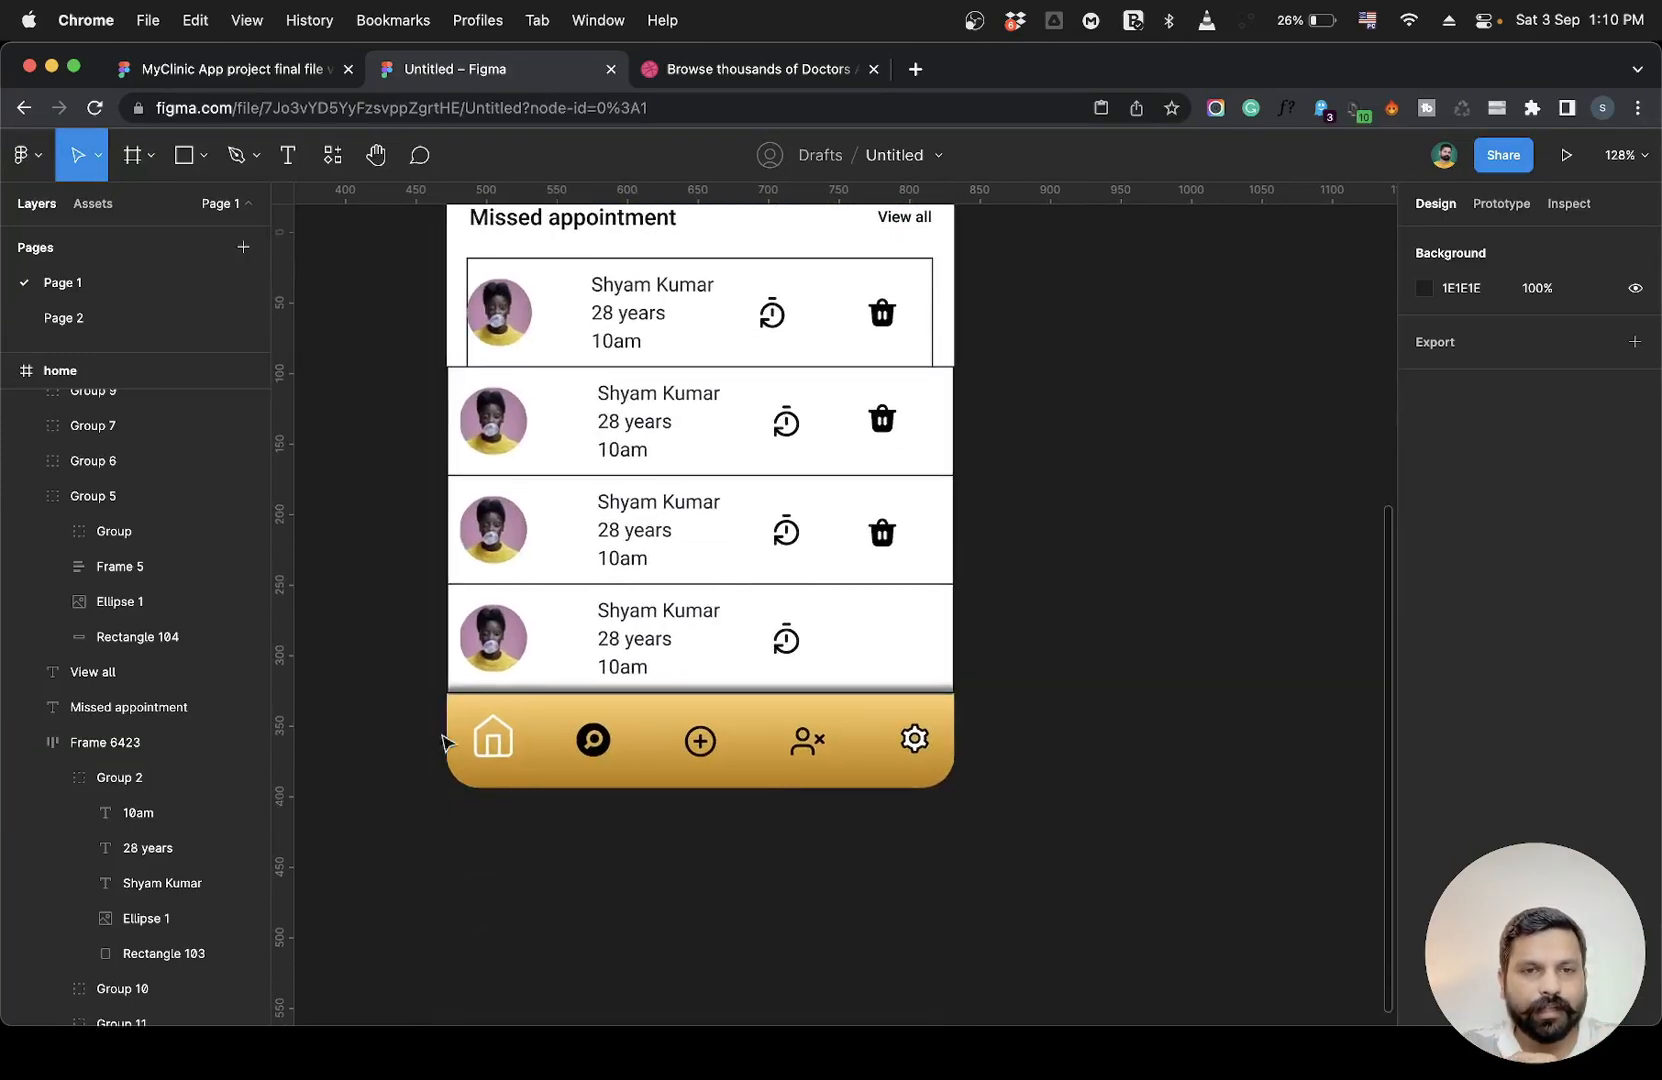
# Inspect the bottom navigation bar and the positions and sizes of its settings and user icons.
pyautogui.click(852, 768)
pyautogui.click(1013, 768)
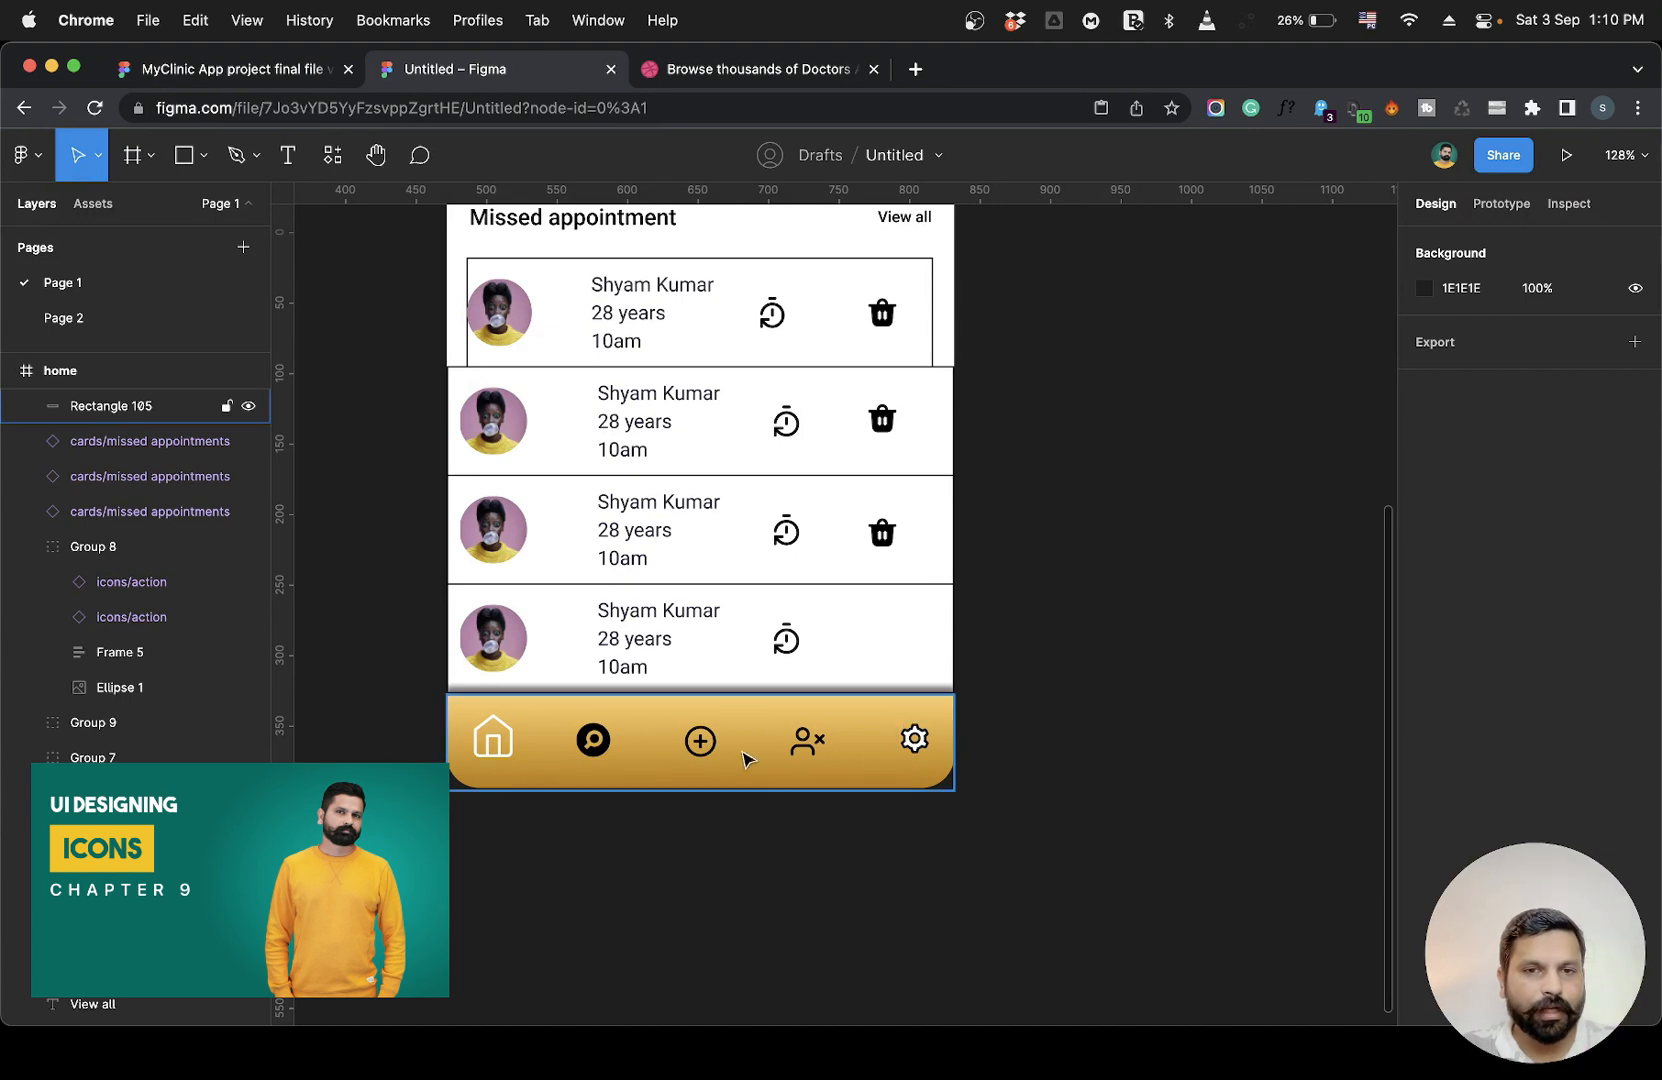
pyautogui.click(835, 815)
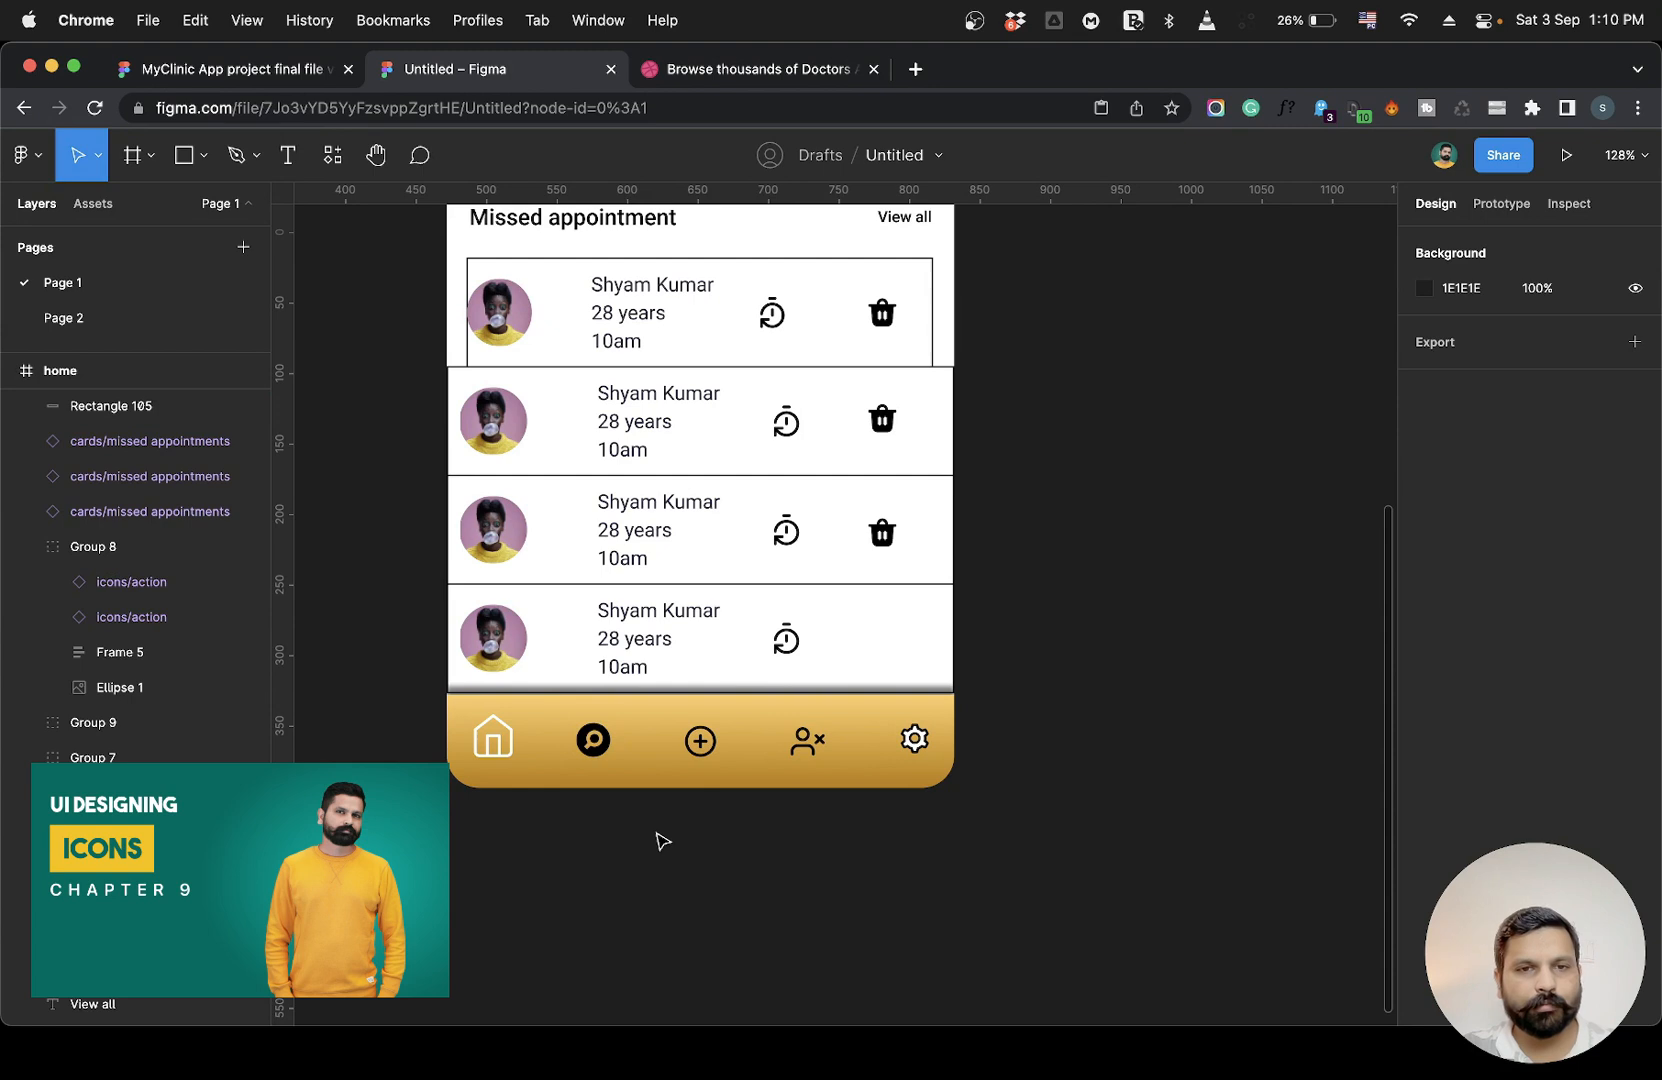
pyautogui.scroll(-2, 660, 834)
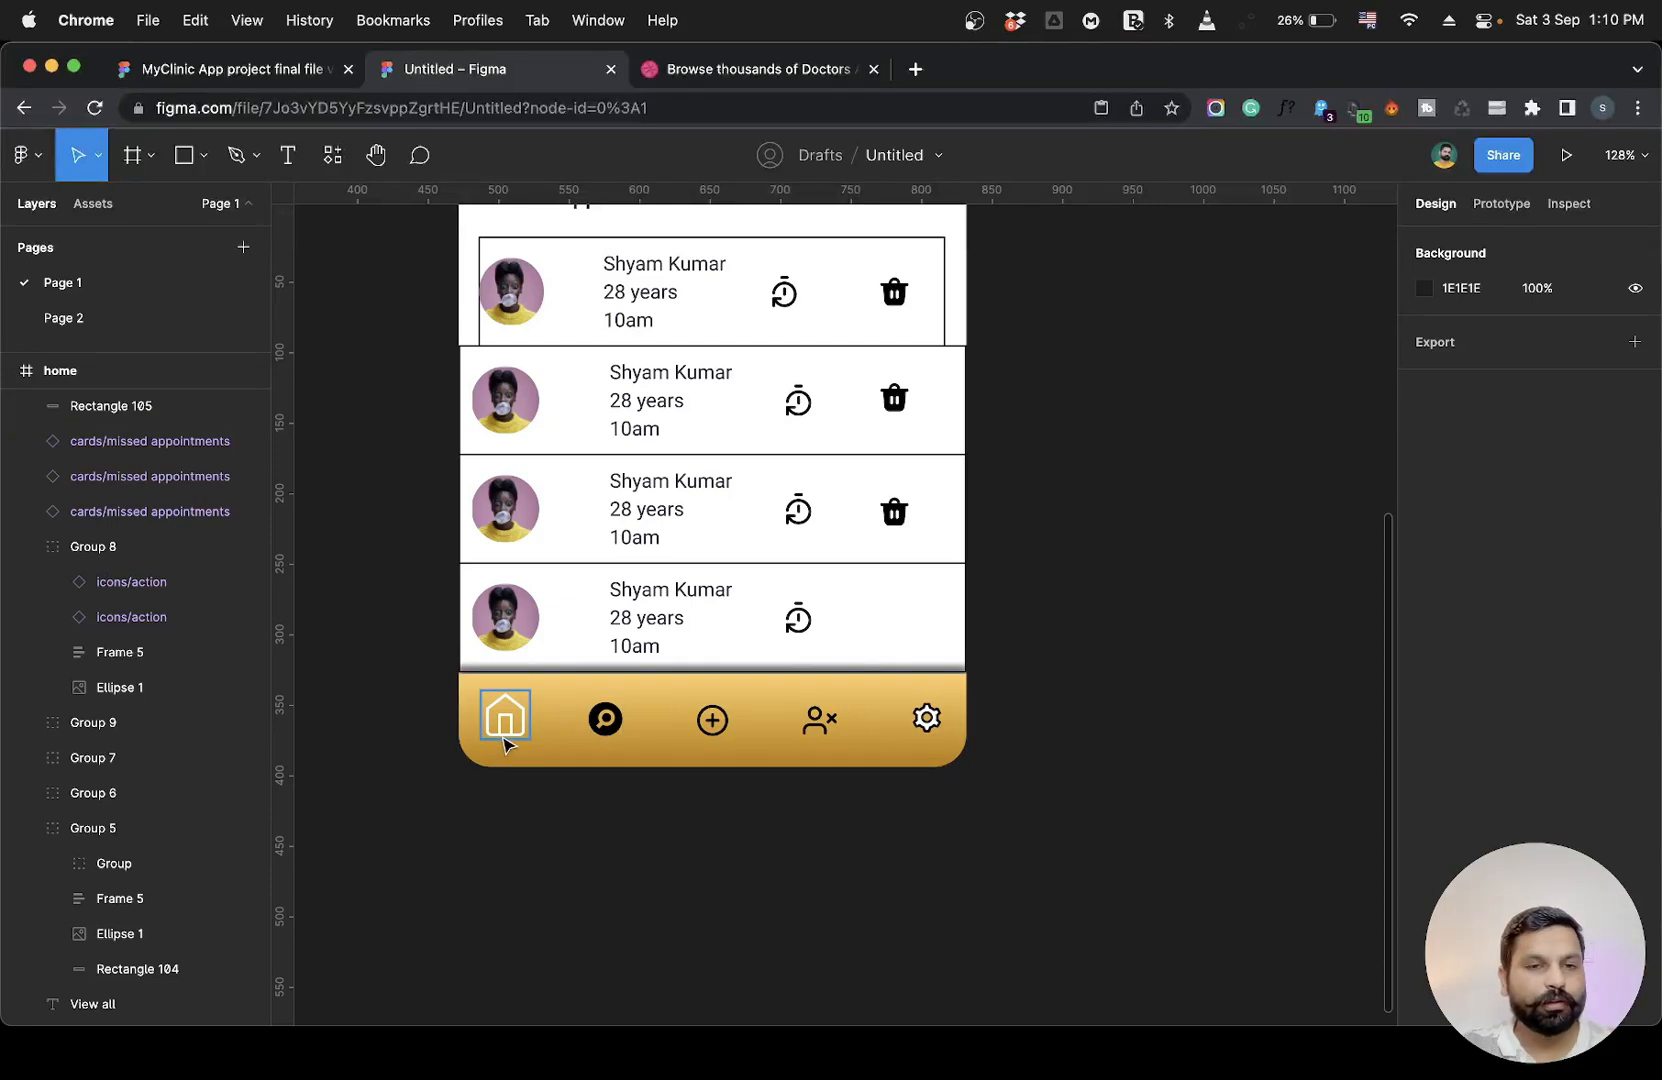
pyautogui.click(940, 728)
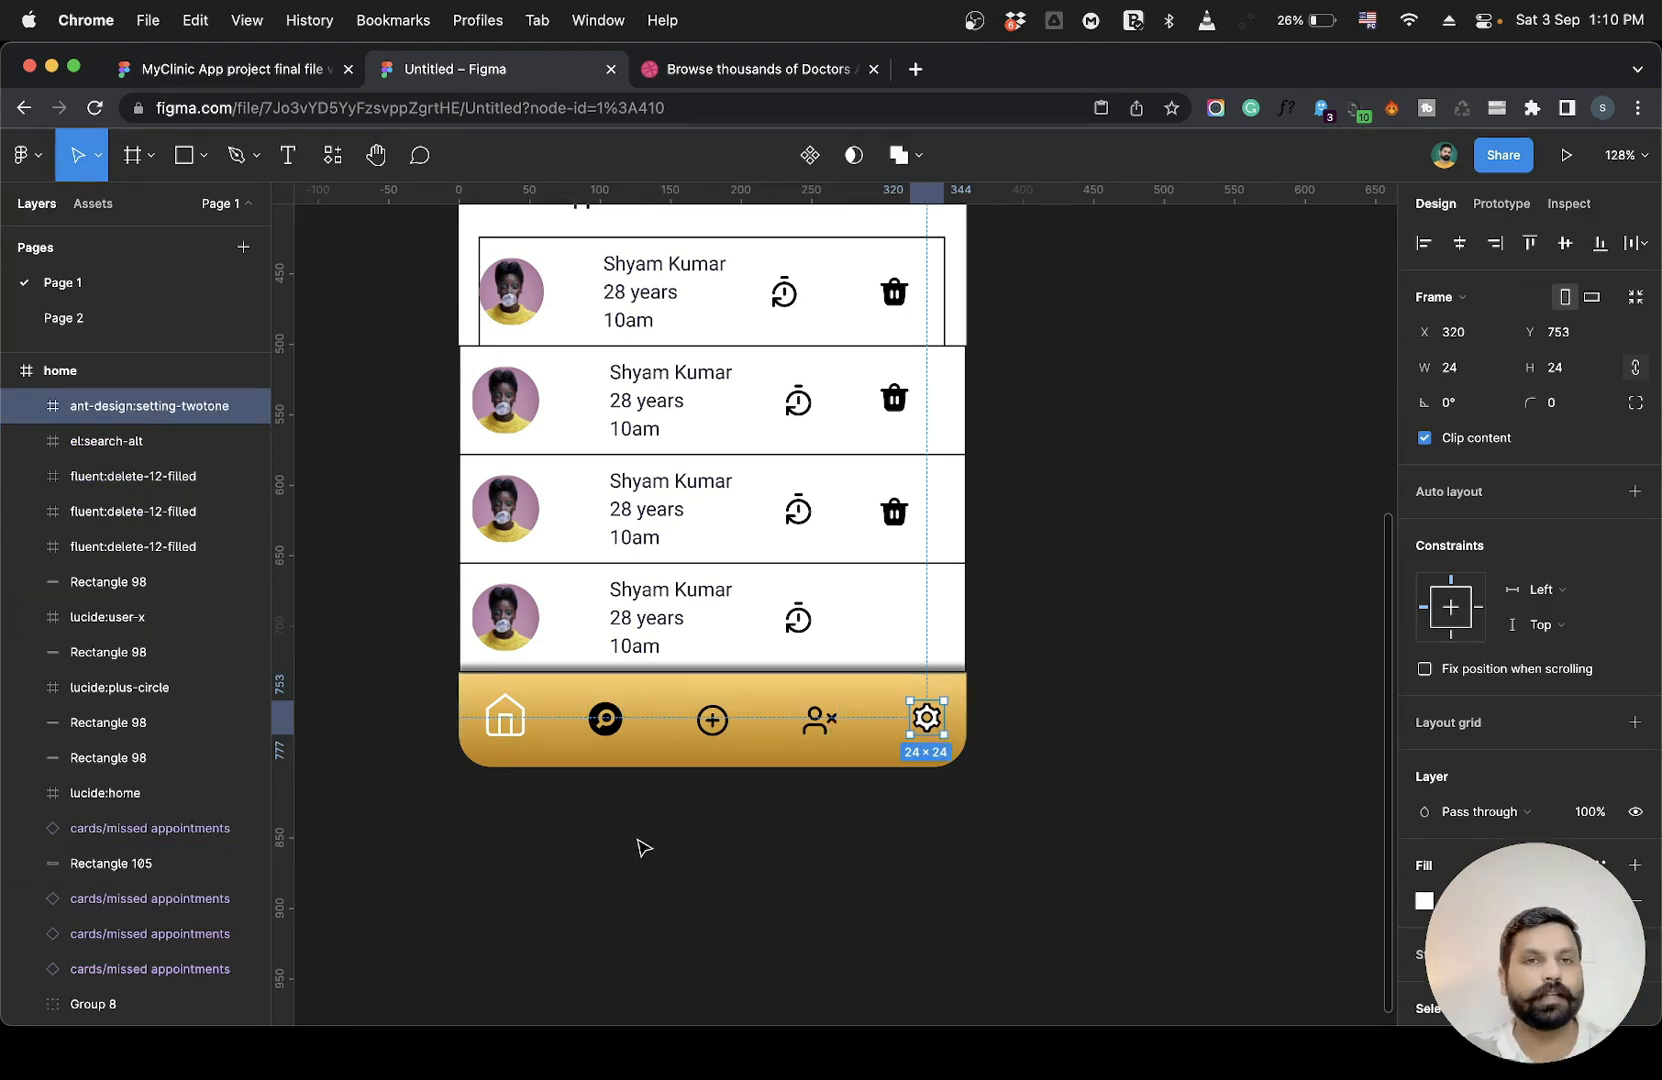
pyautogui.click(806, 733)
pyautogui.scroll(10, 803, 735)
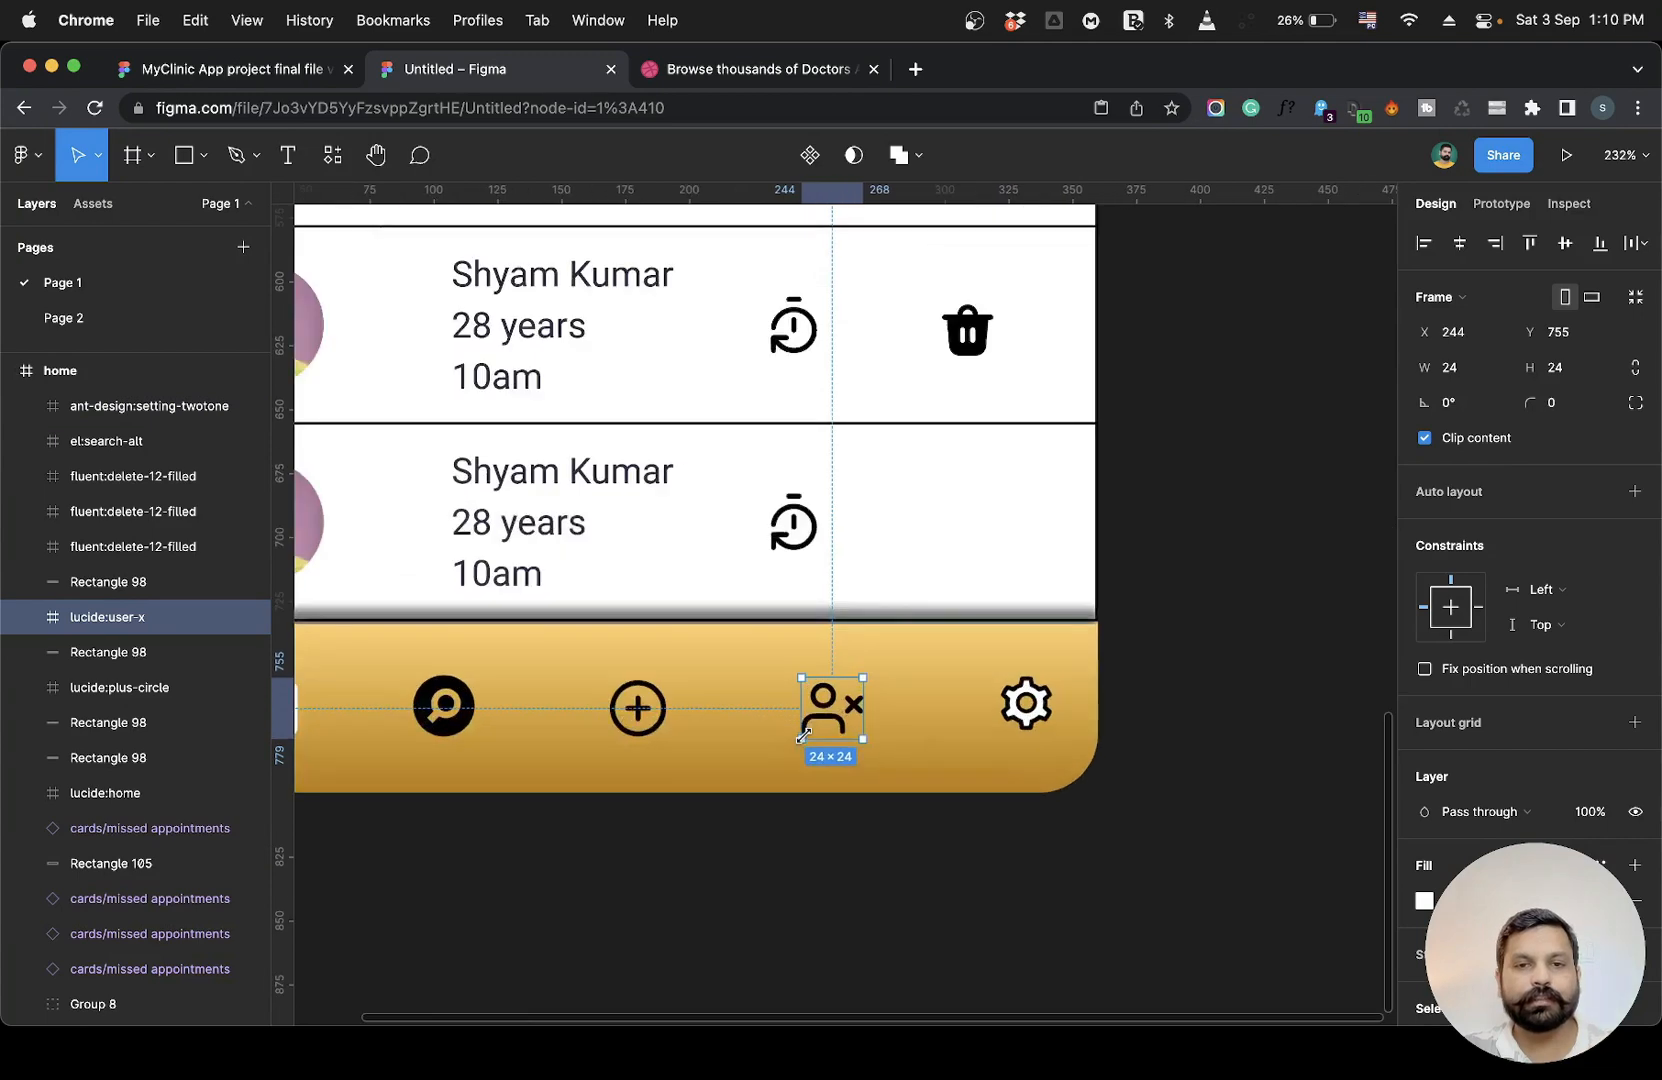
pyautogui.scroll(5, 803, 735)
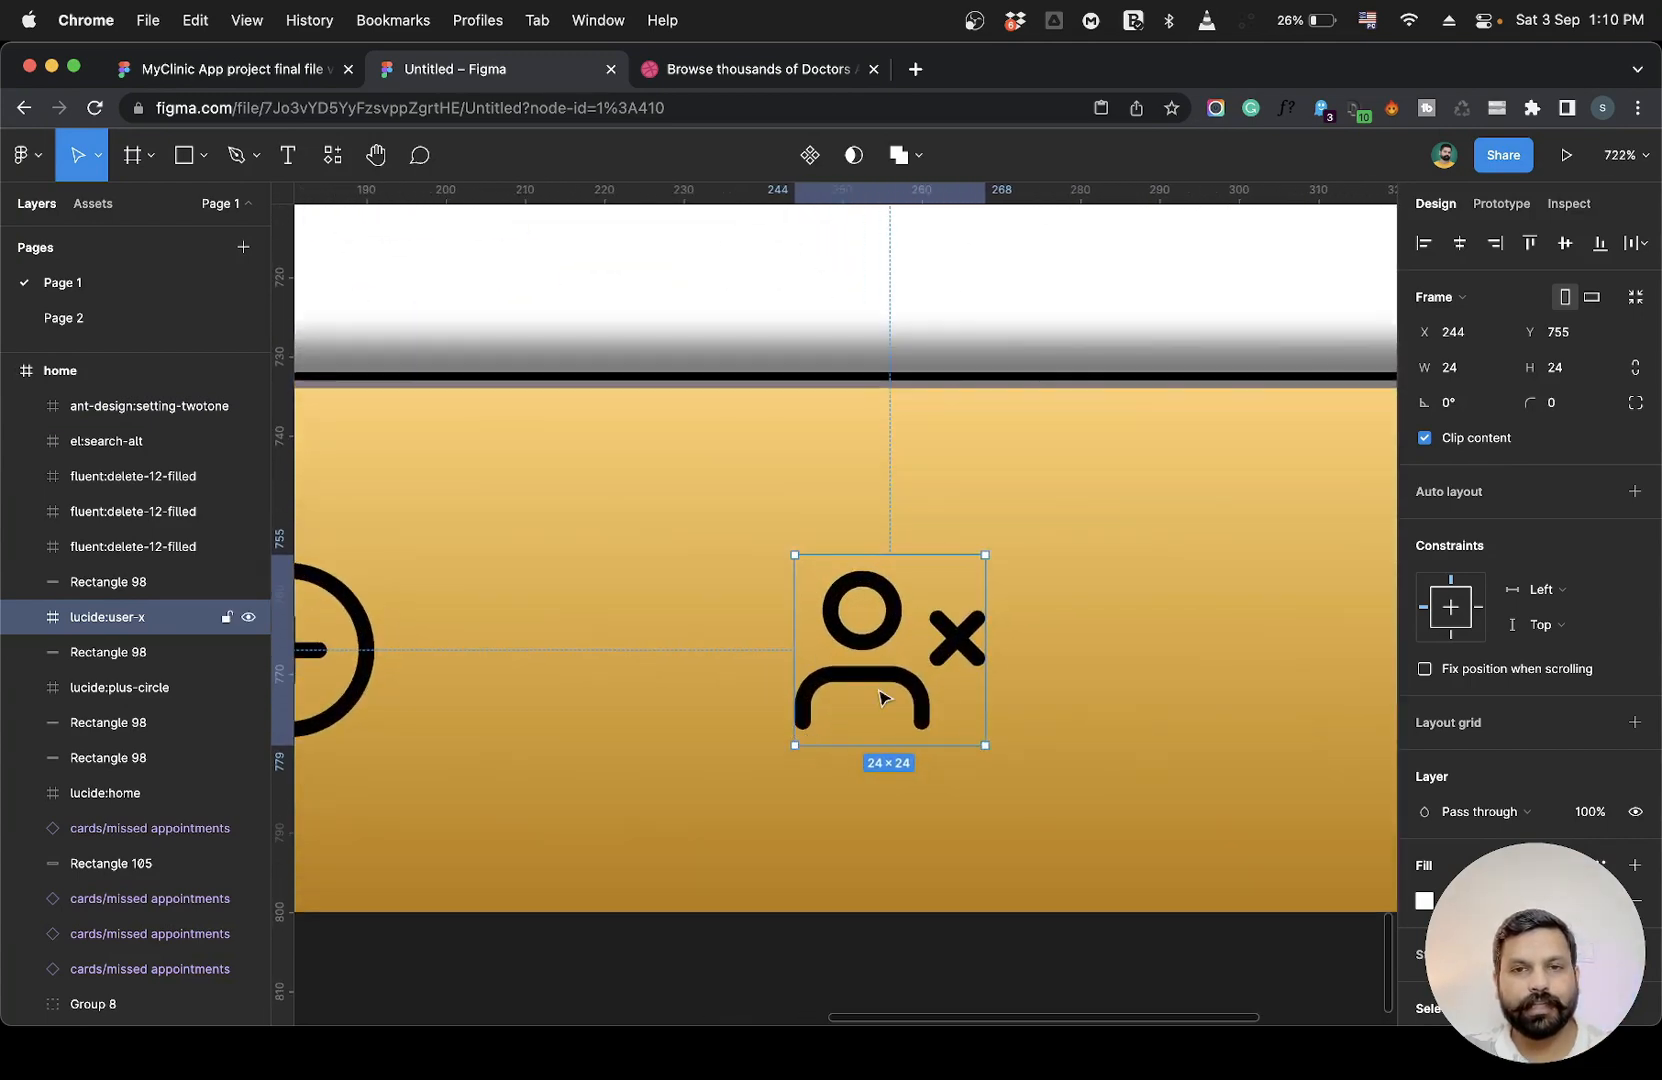
pyautogui.scroll(-2, 871, 670)
pyautogui.scroll(-10, 869, 670)
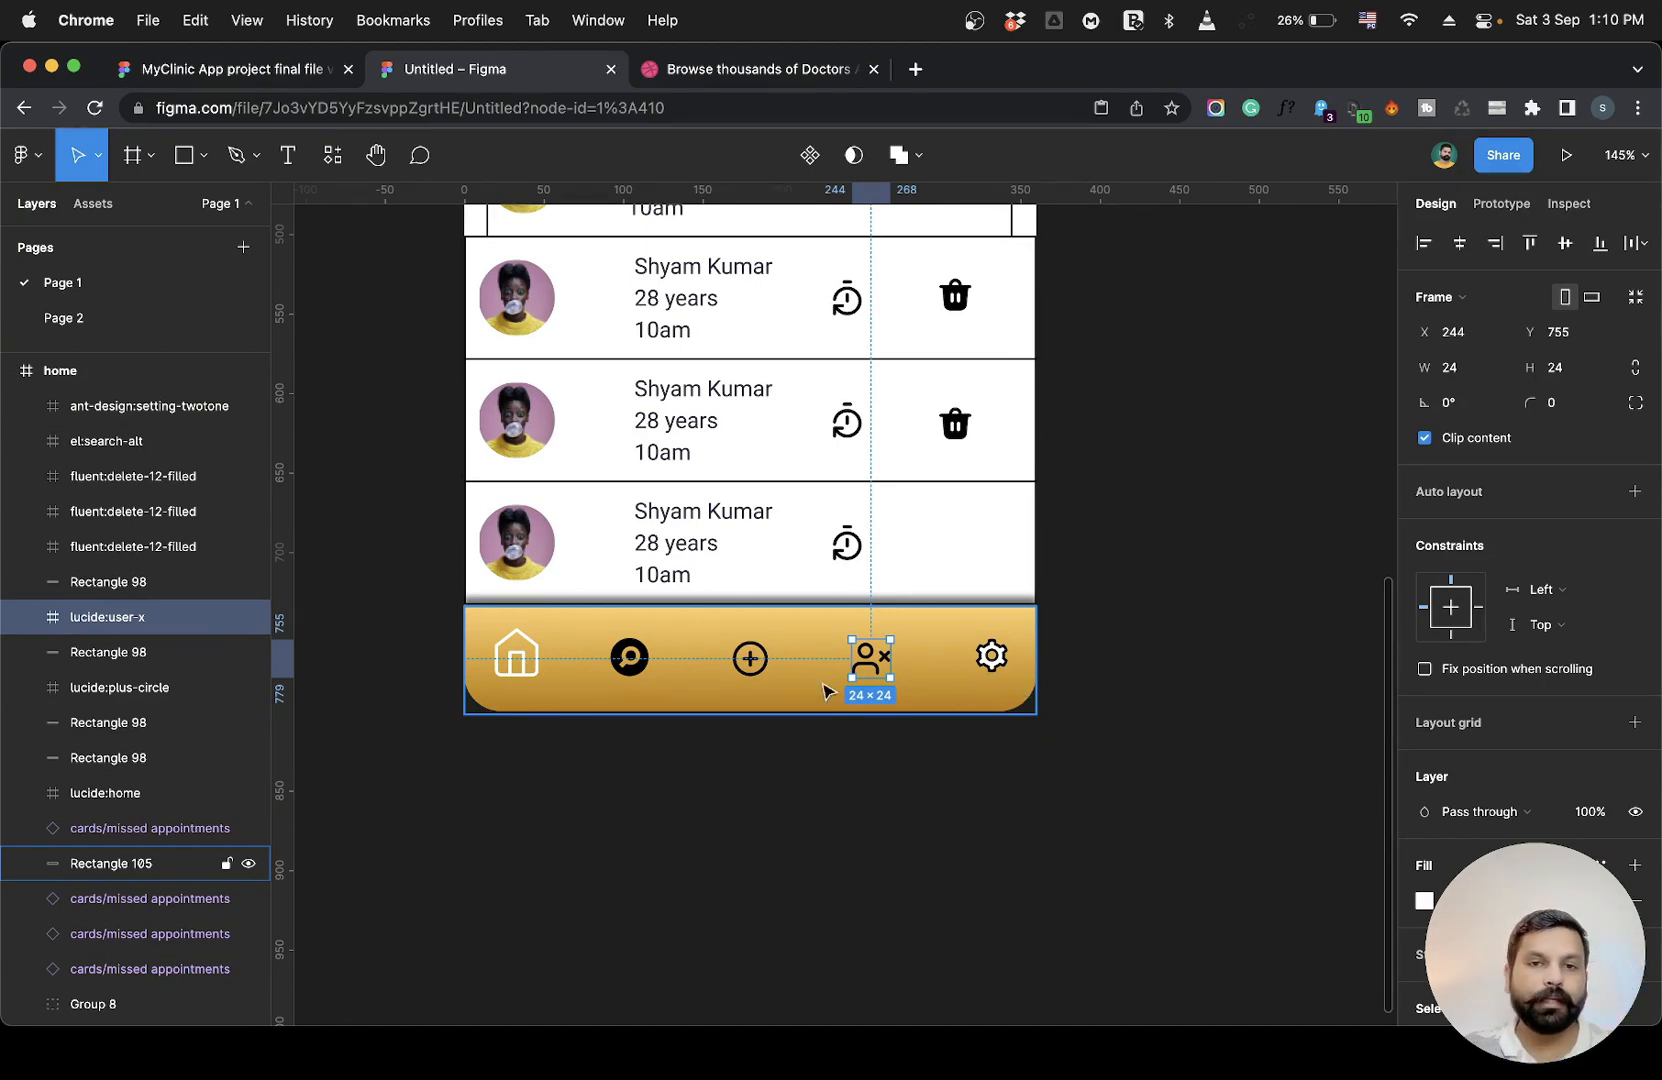
pyautogui.scroll(10, 866, 672)
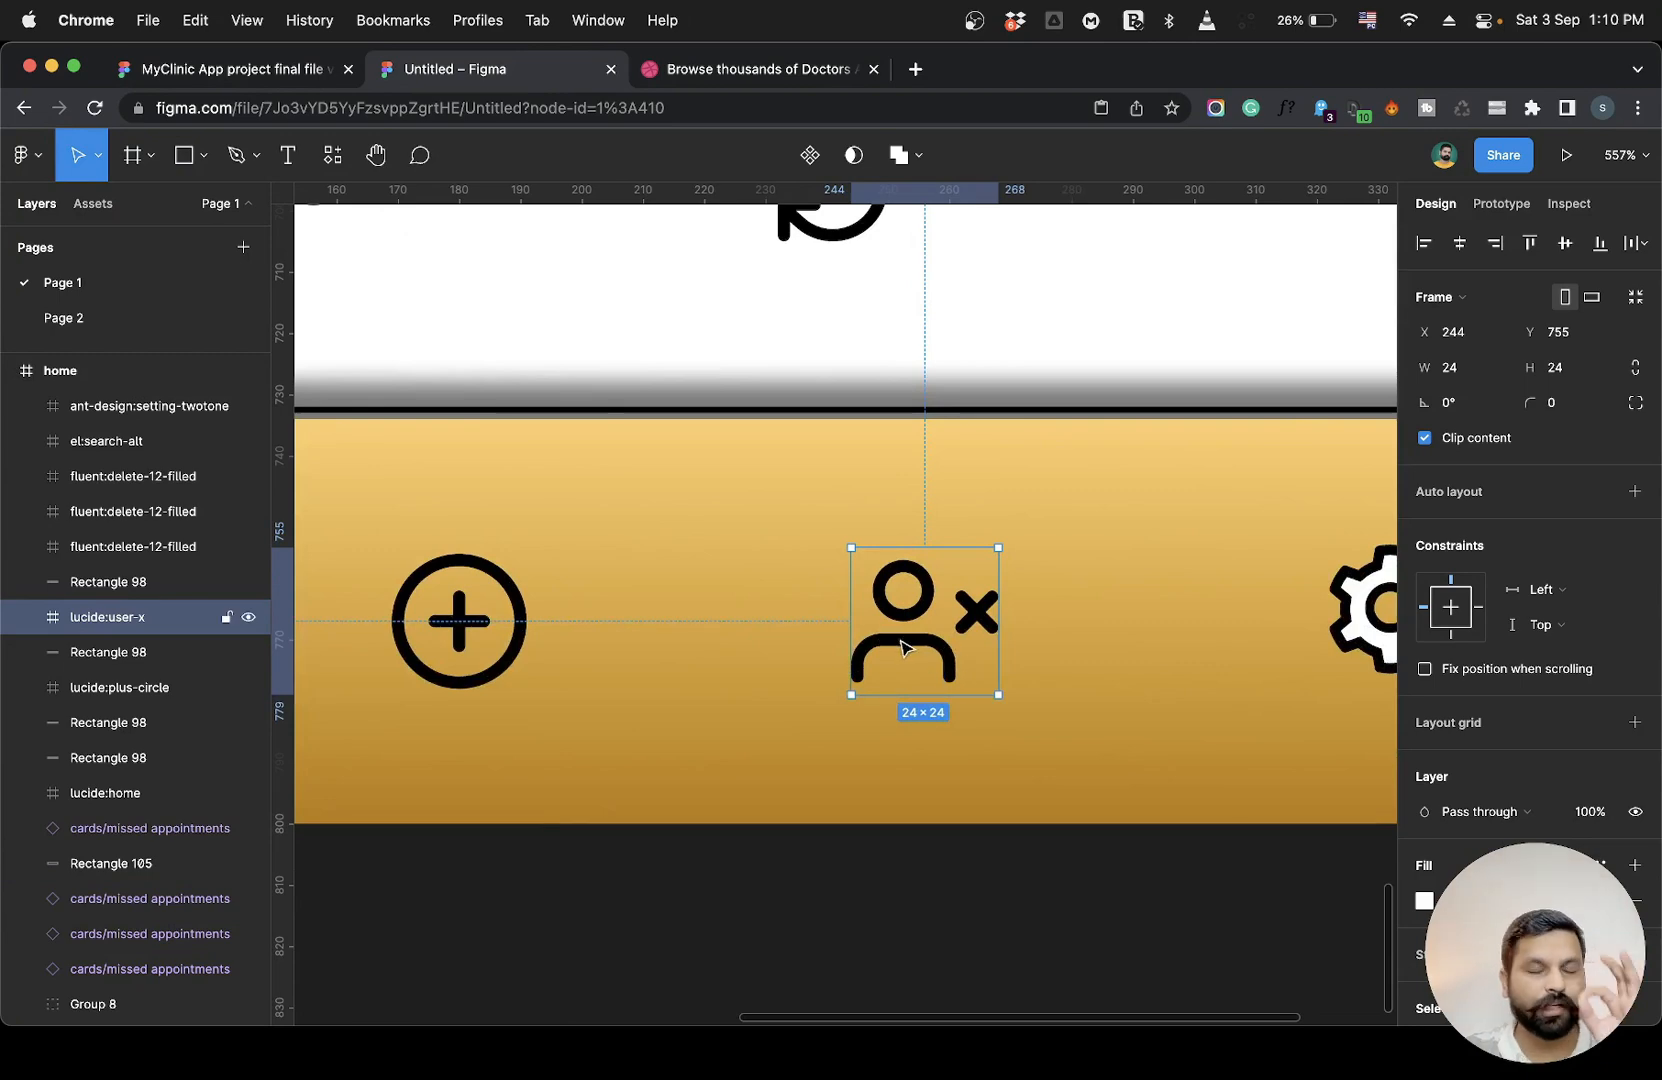
pyautogui.scroll(-10, 903, 648)
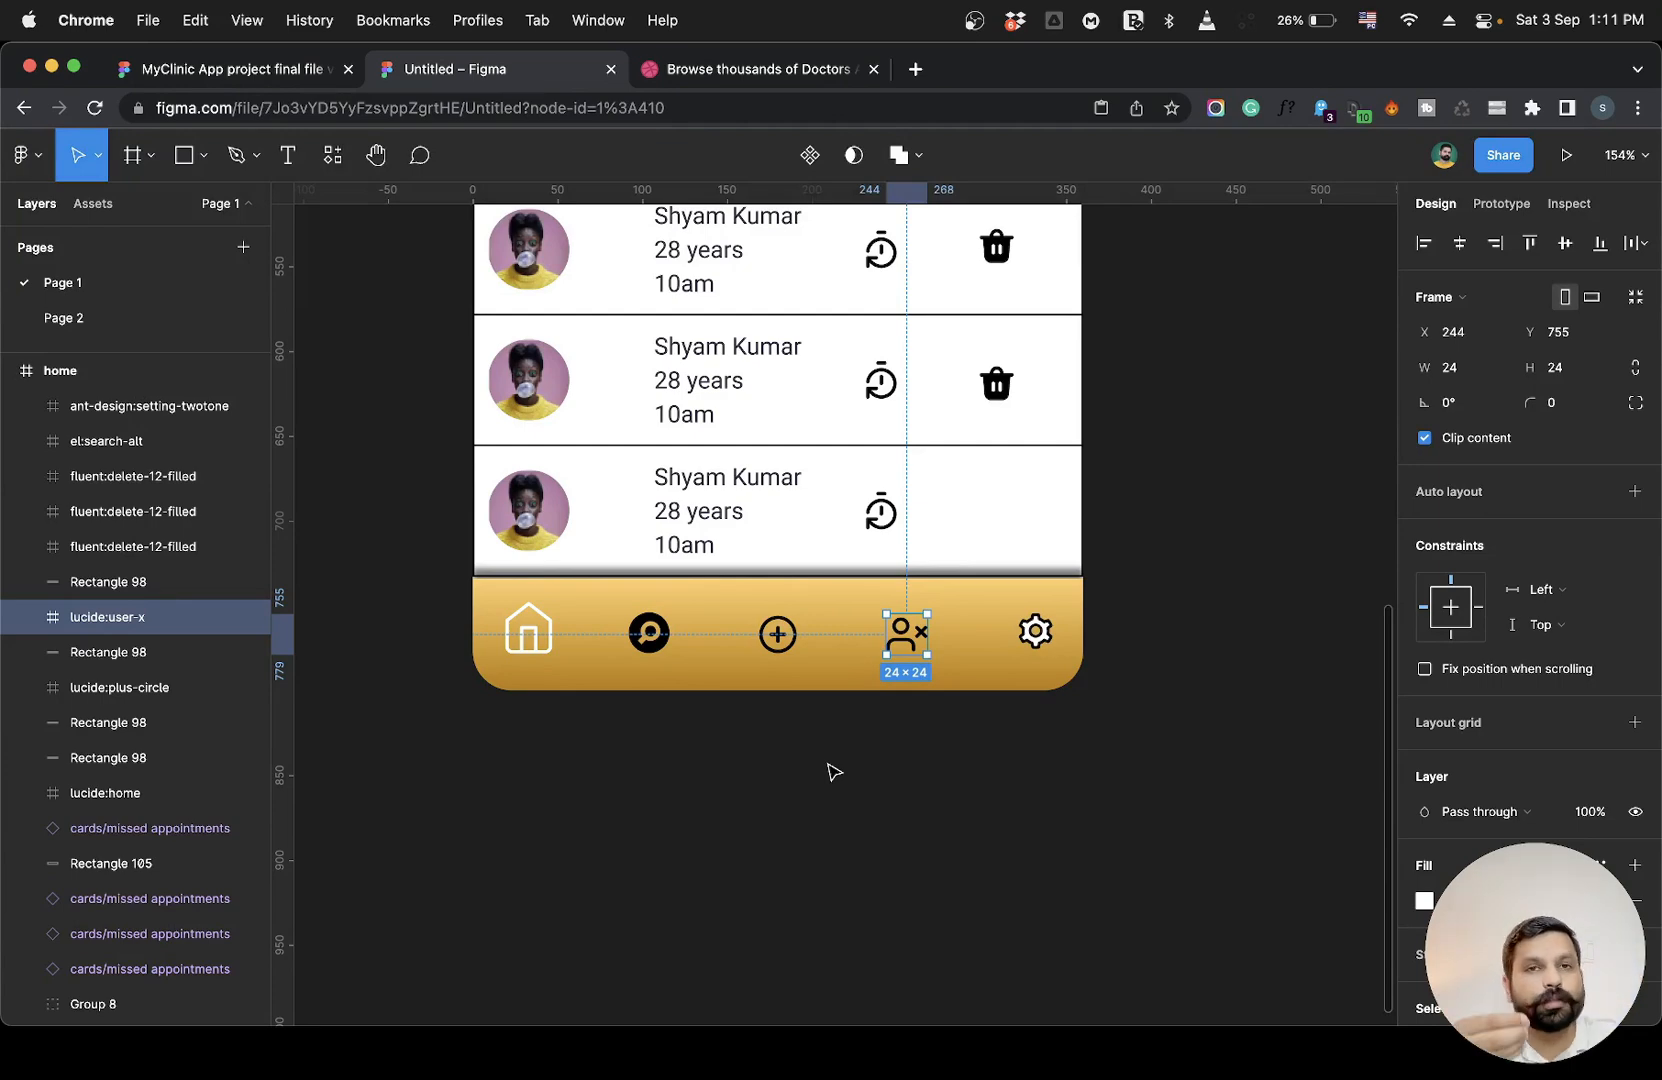
pyautogui.press('-')
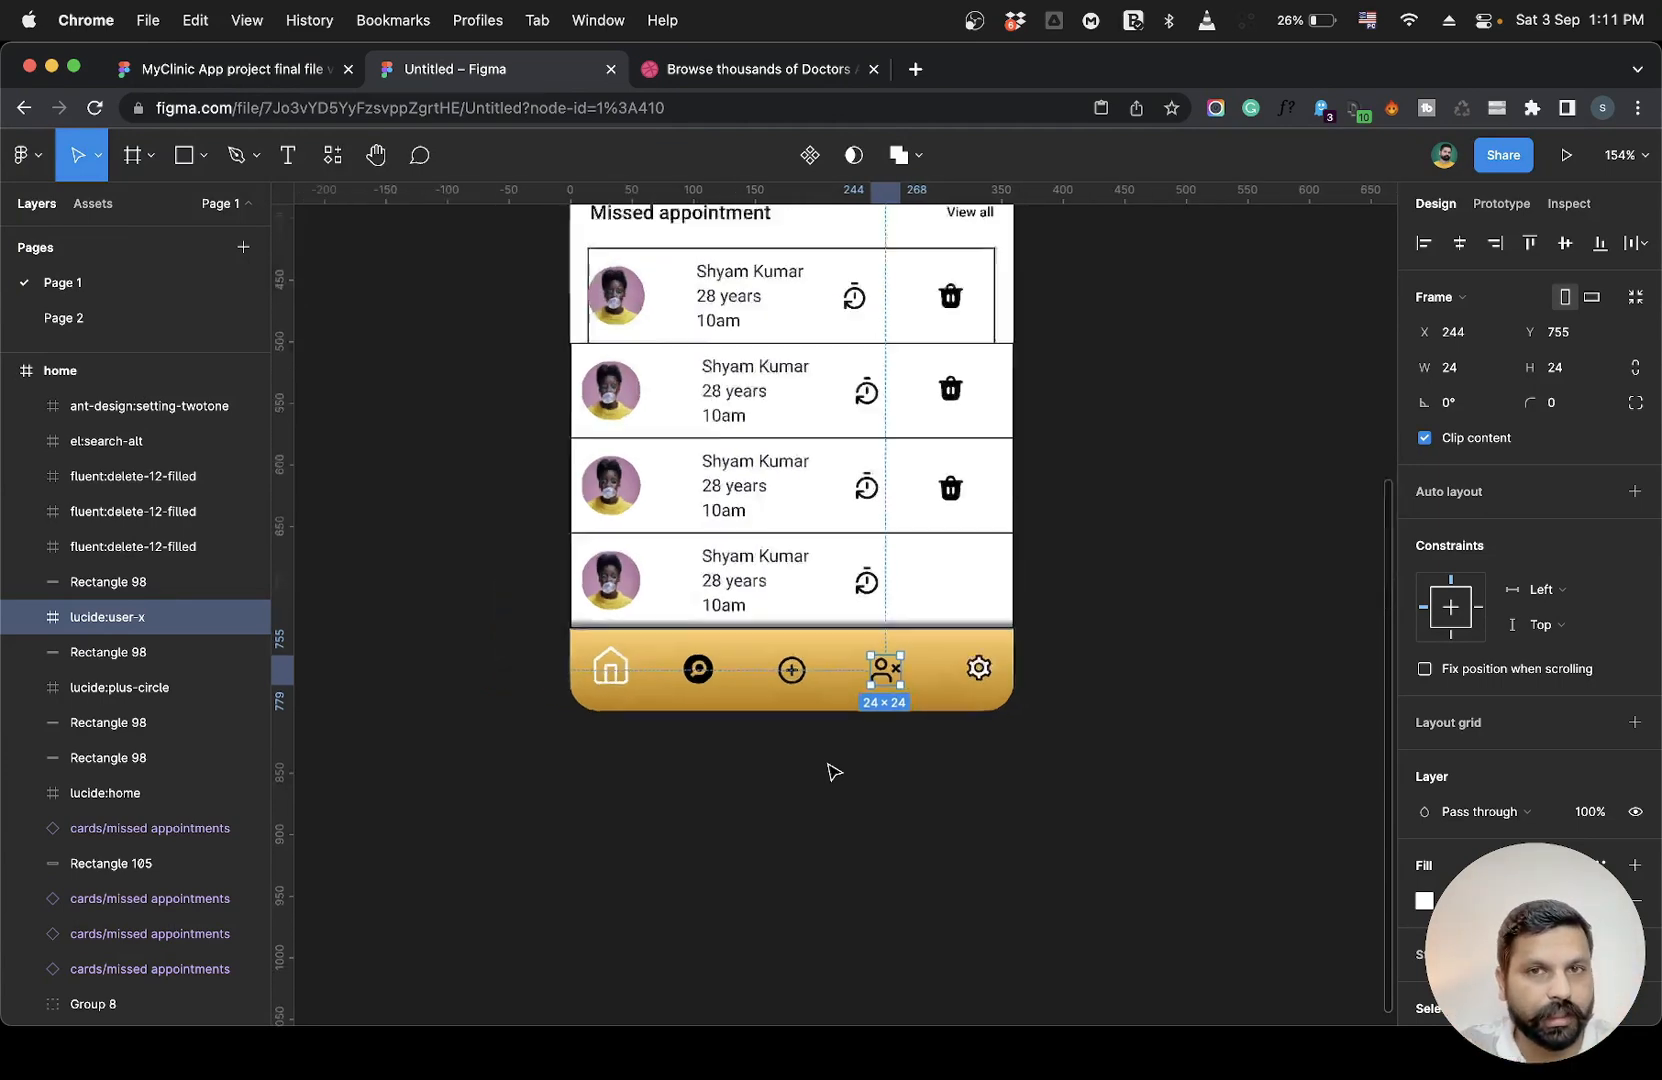
pyautogui.scroll(5, 850, 631)
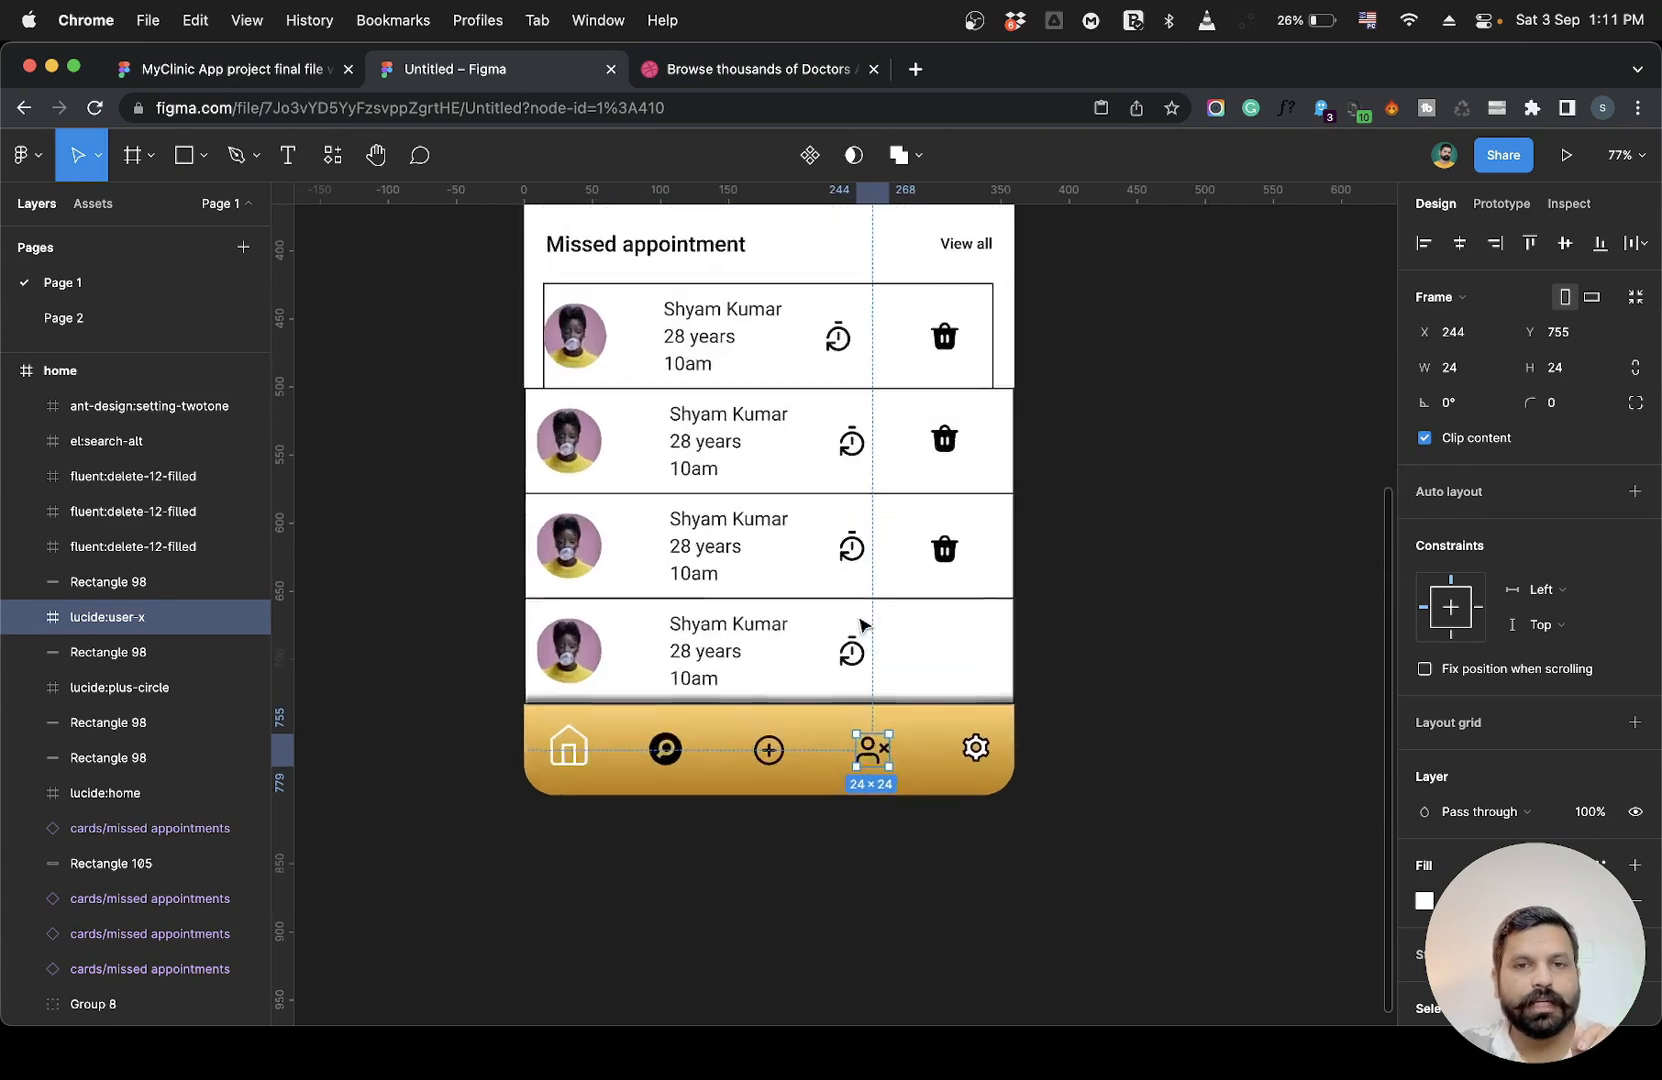
# Review the whole home frame layout at several zoom levels with nothing selected.
pyautogui.scroll(5, 953, 548)
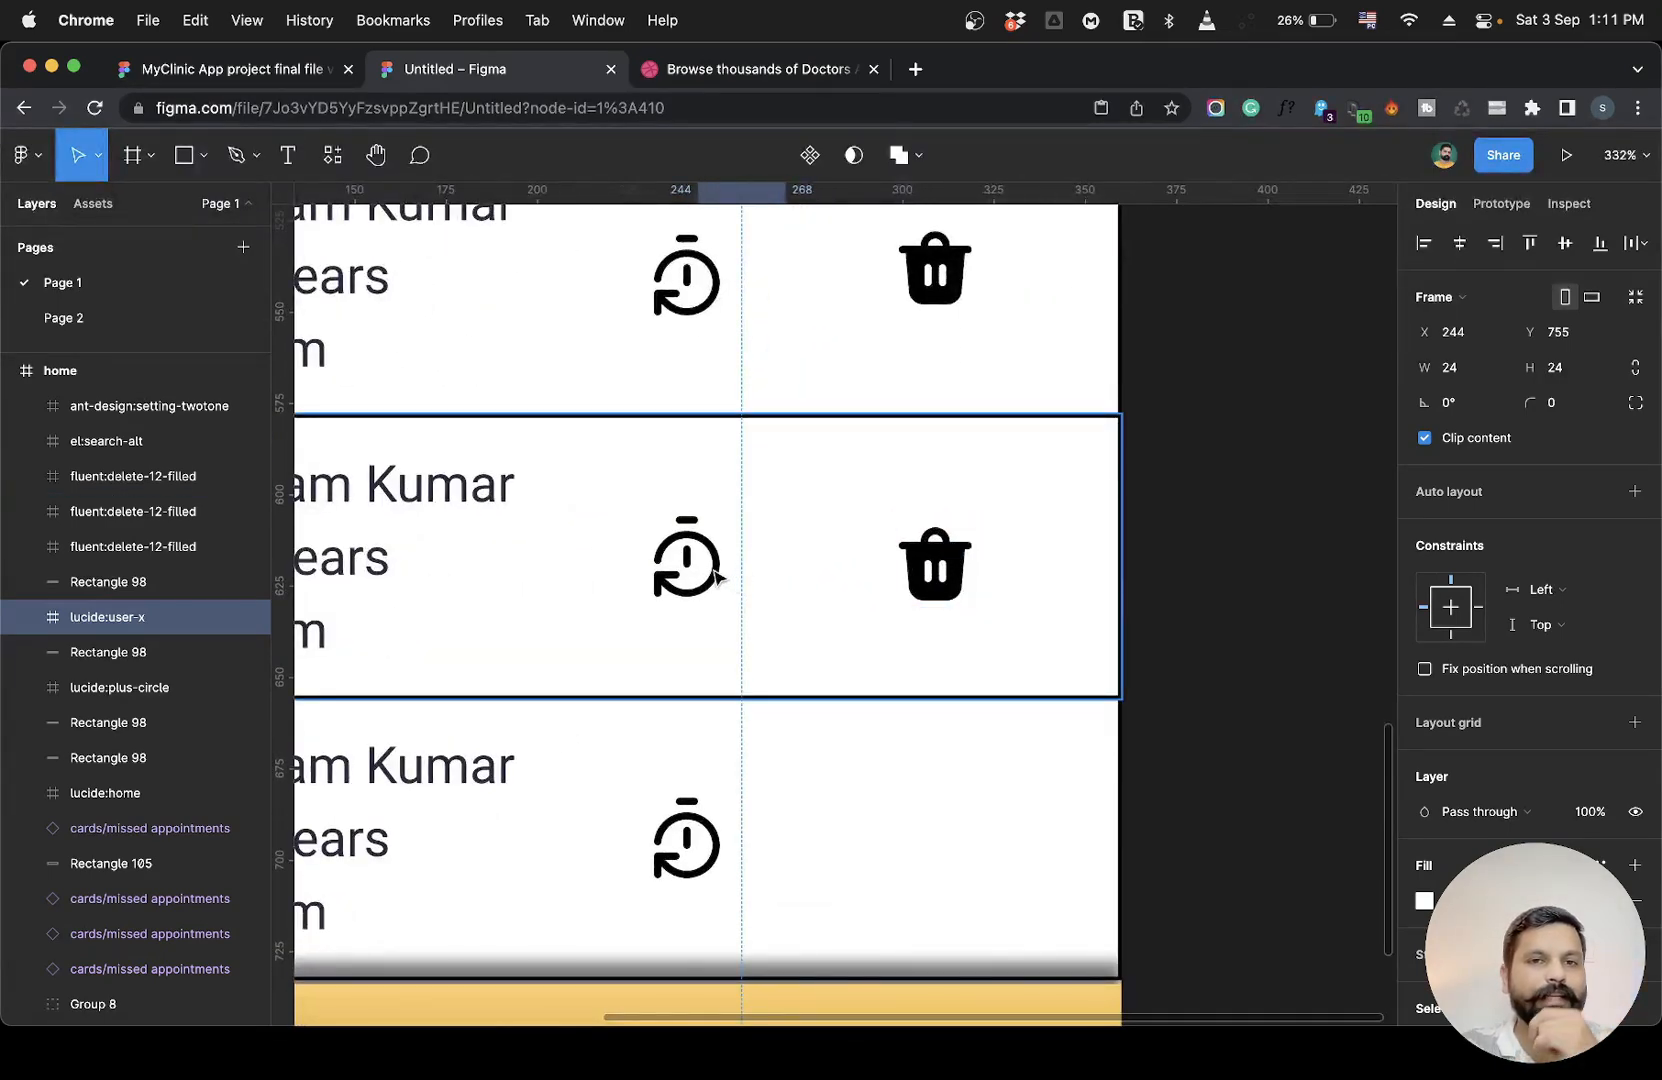
pyautogui.scroll(-10, 716, 577)
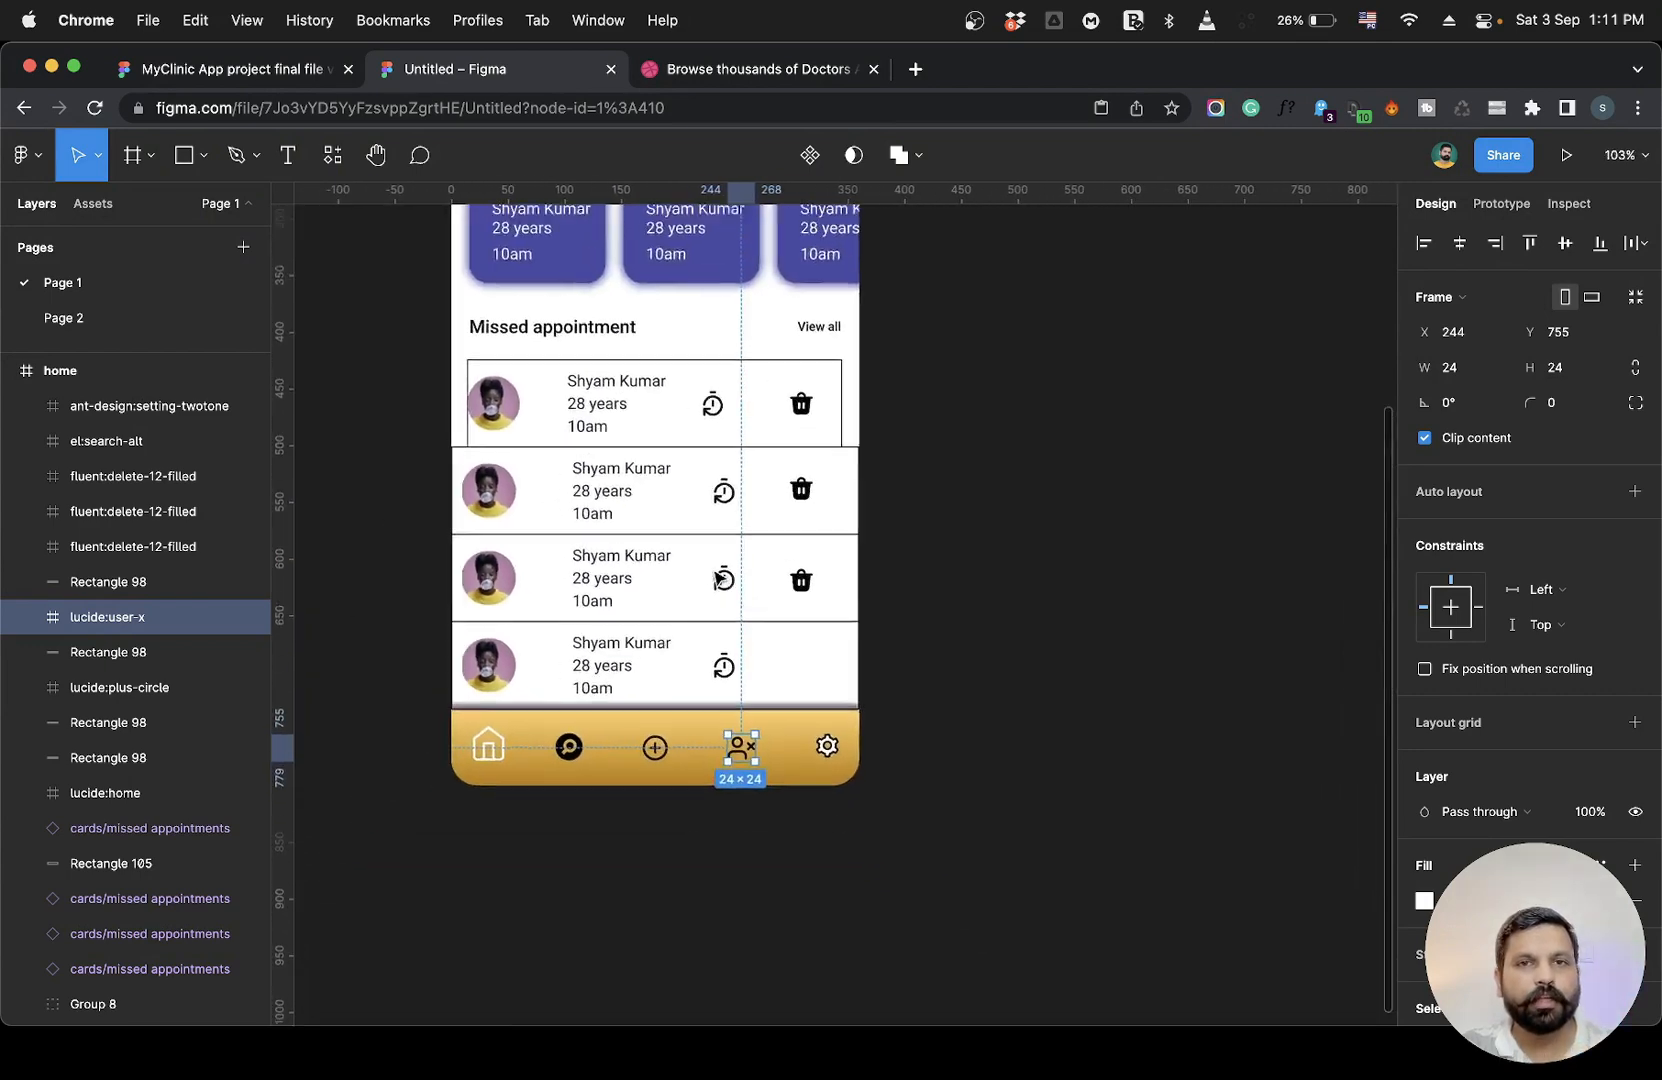
pyautogui.scroll(-5, 716, 577)
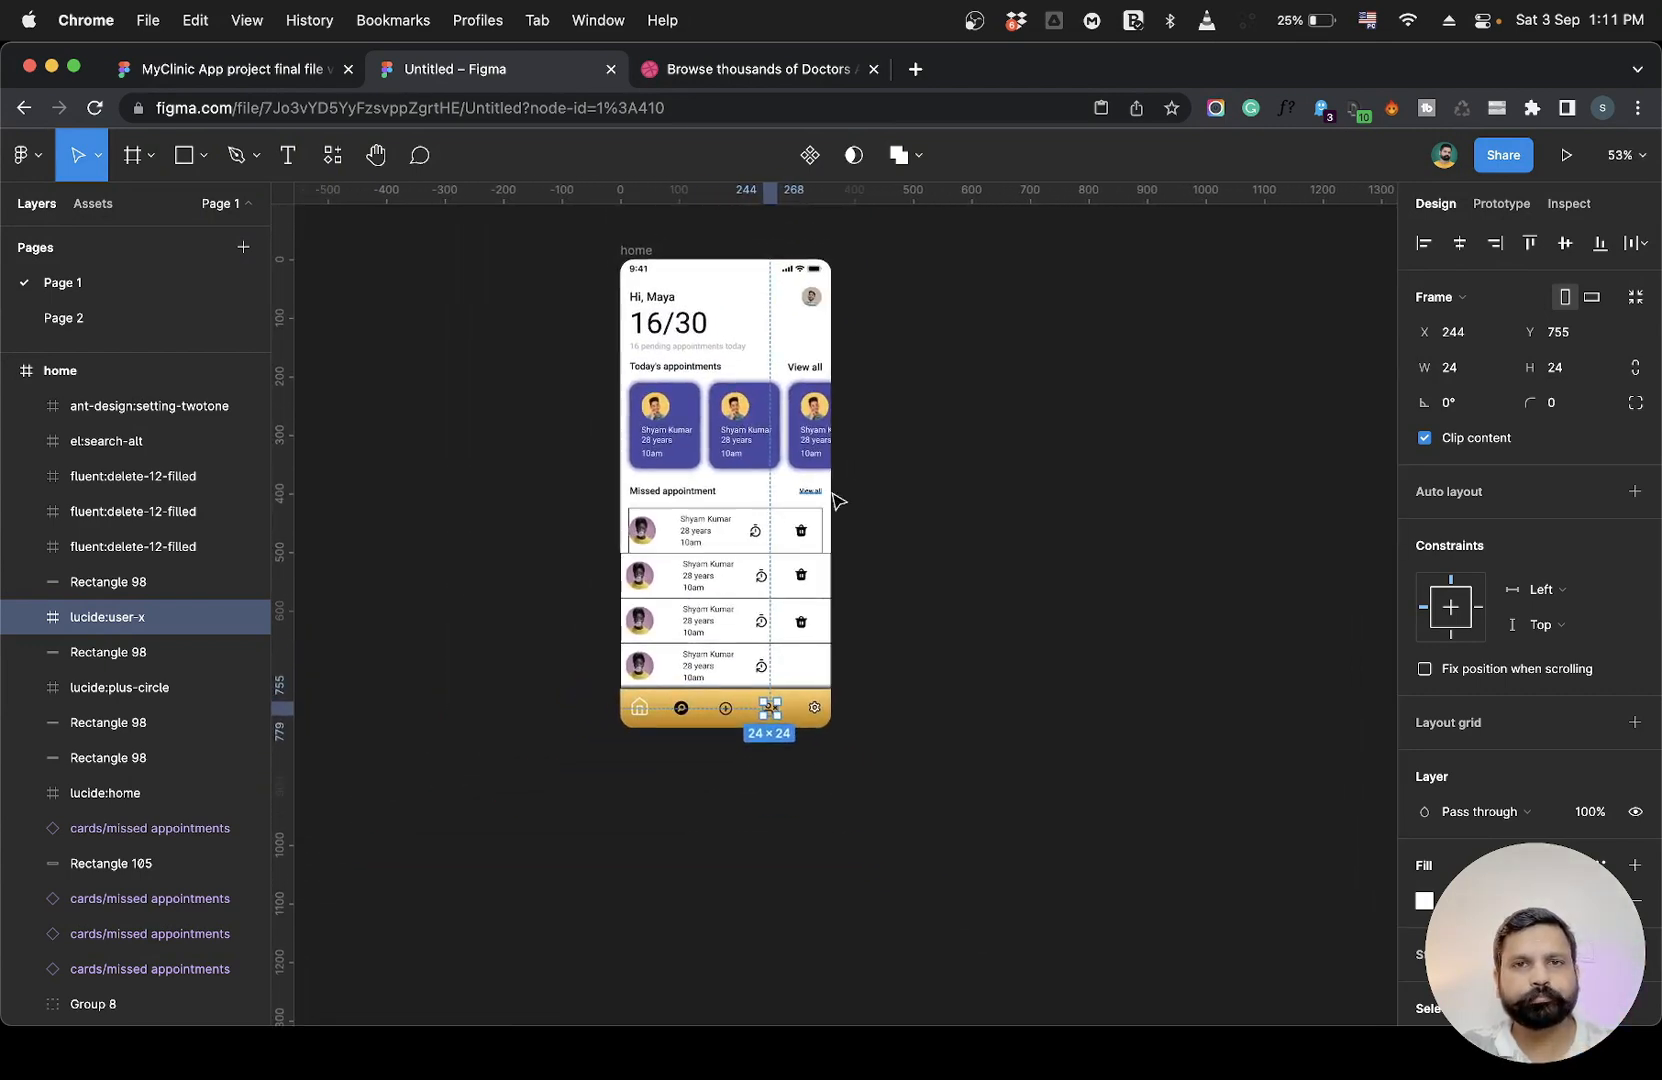
pyautogui.click(909, 471)
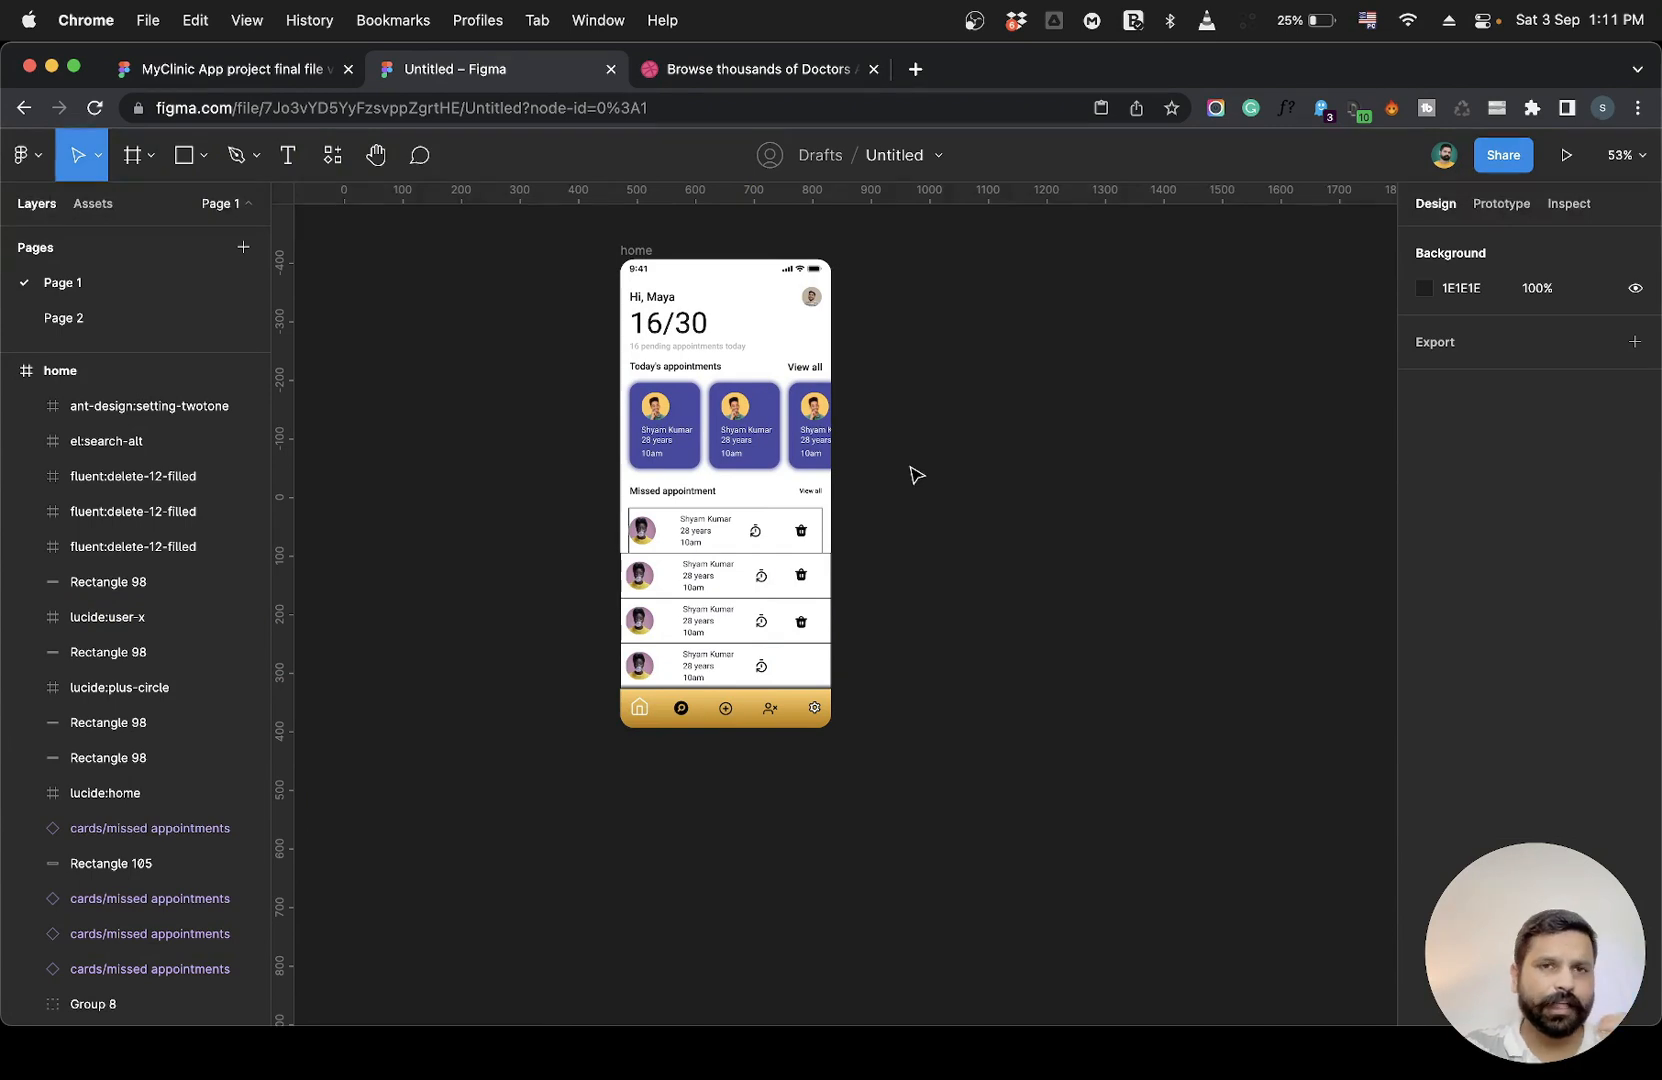
pyautogui.scroll(5, 712, 346)
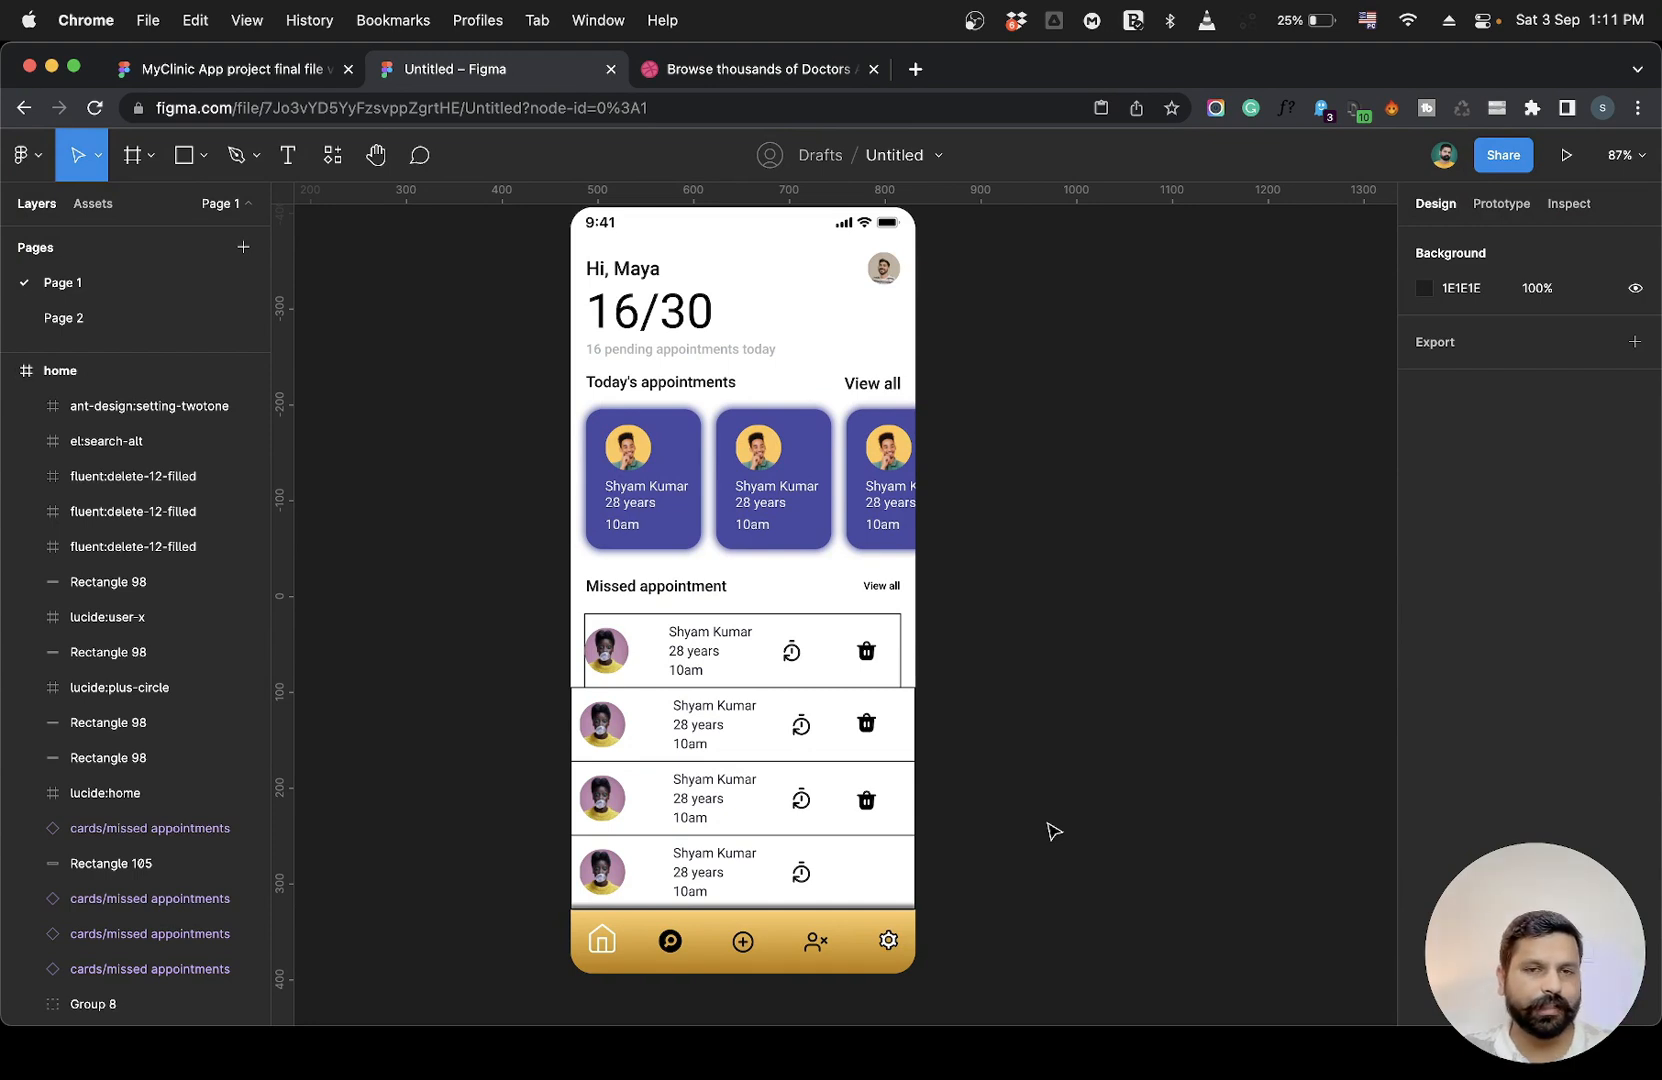
pyautogui.scroll(-3, 1053, 830)
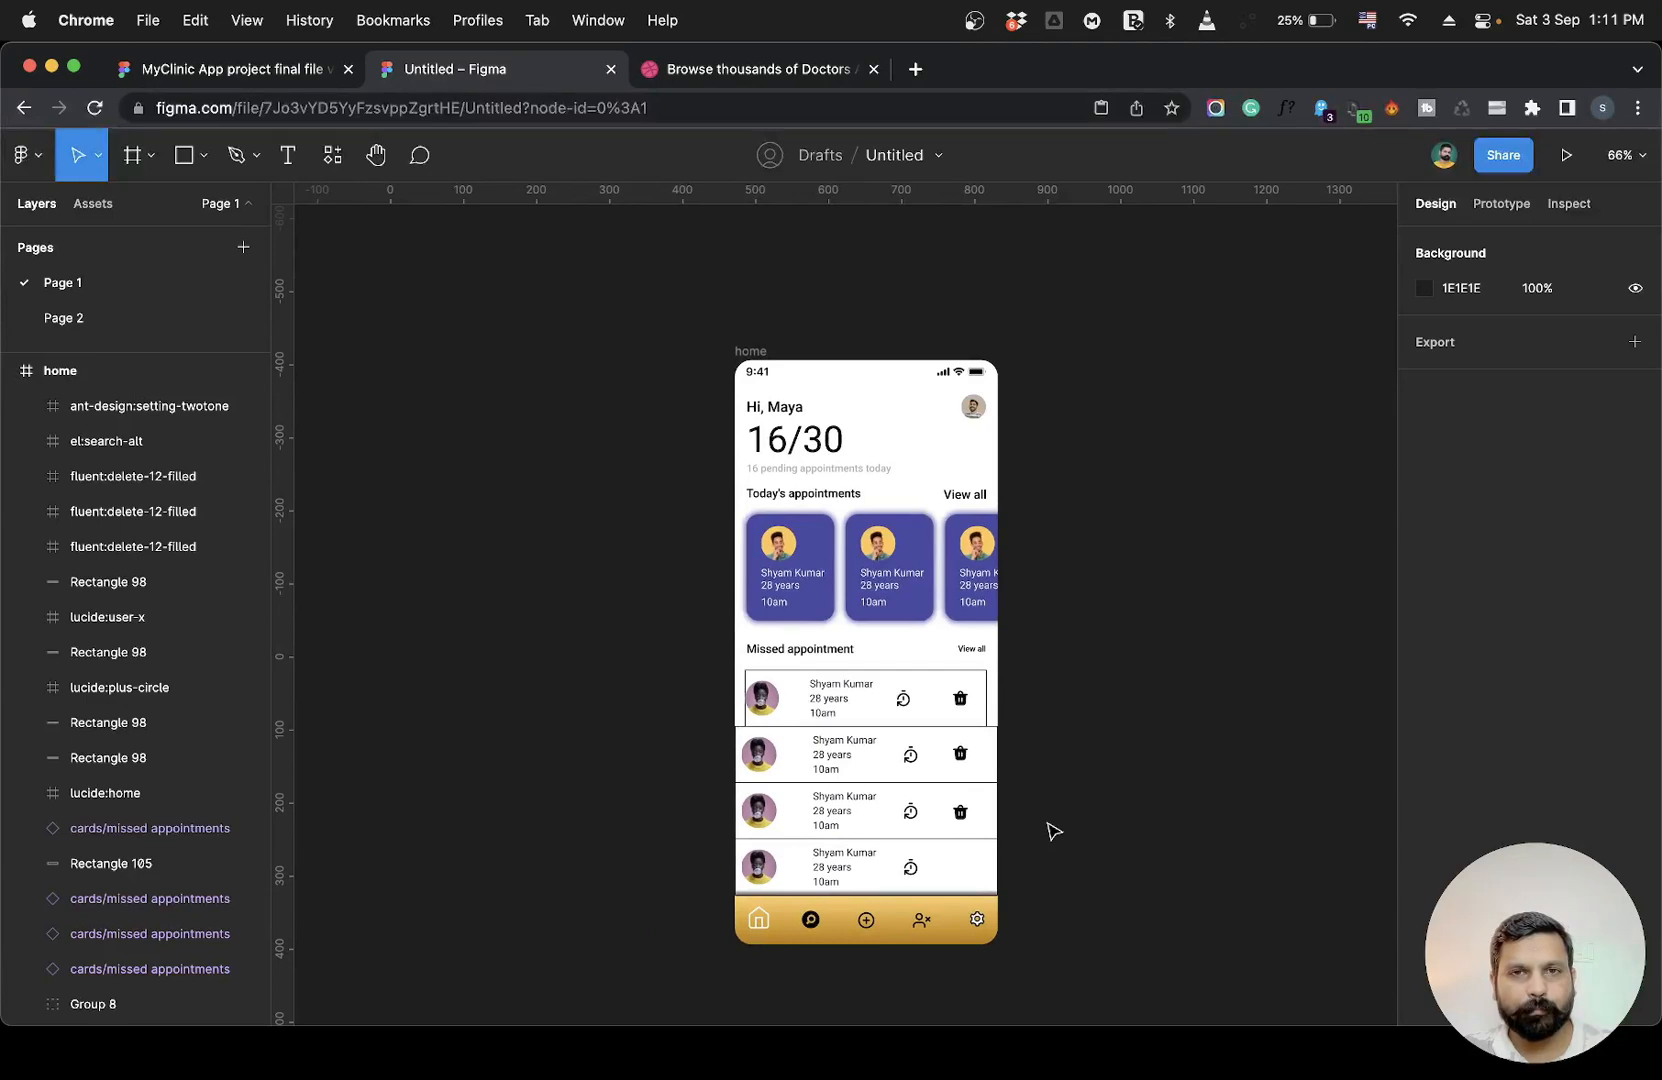
pyautogui.scroll(3, 1053, 830)
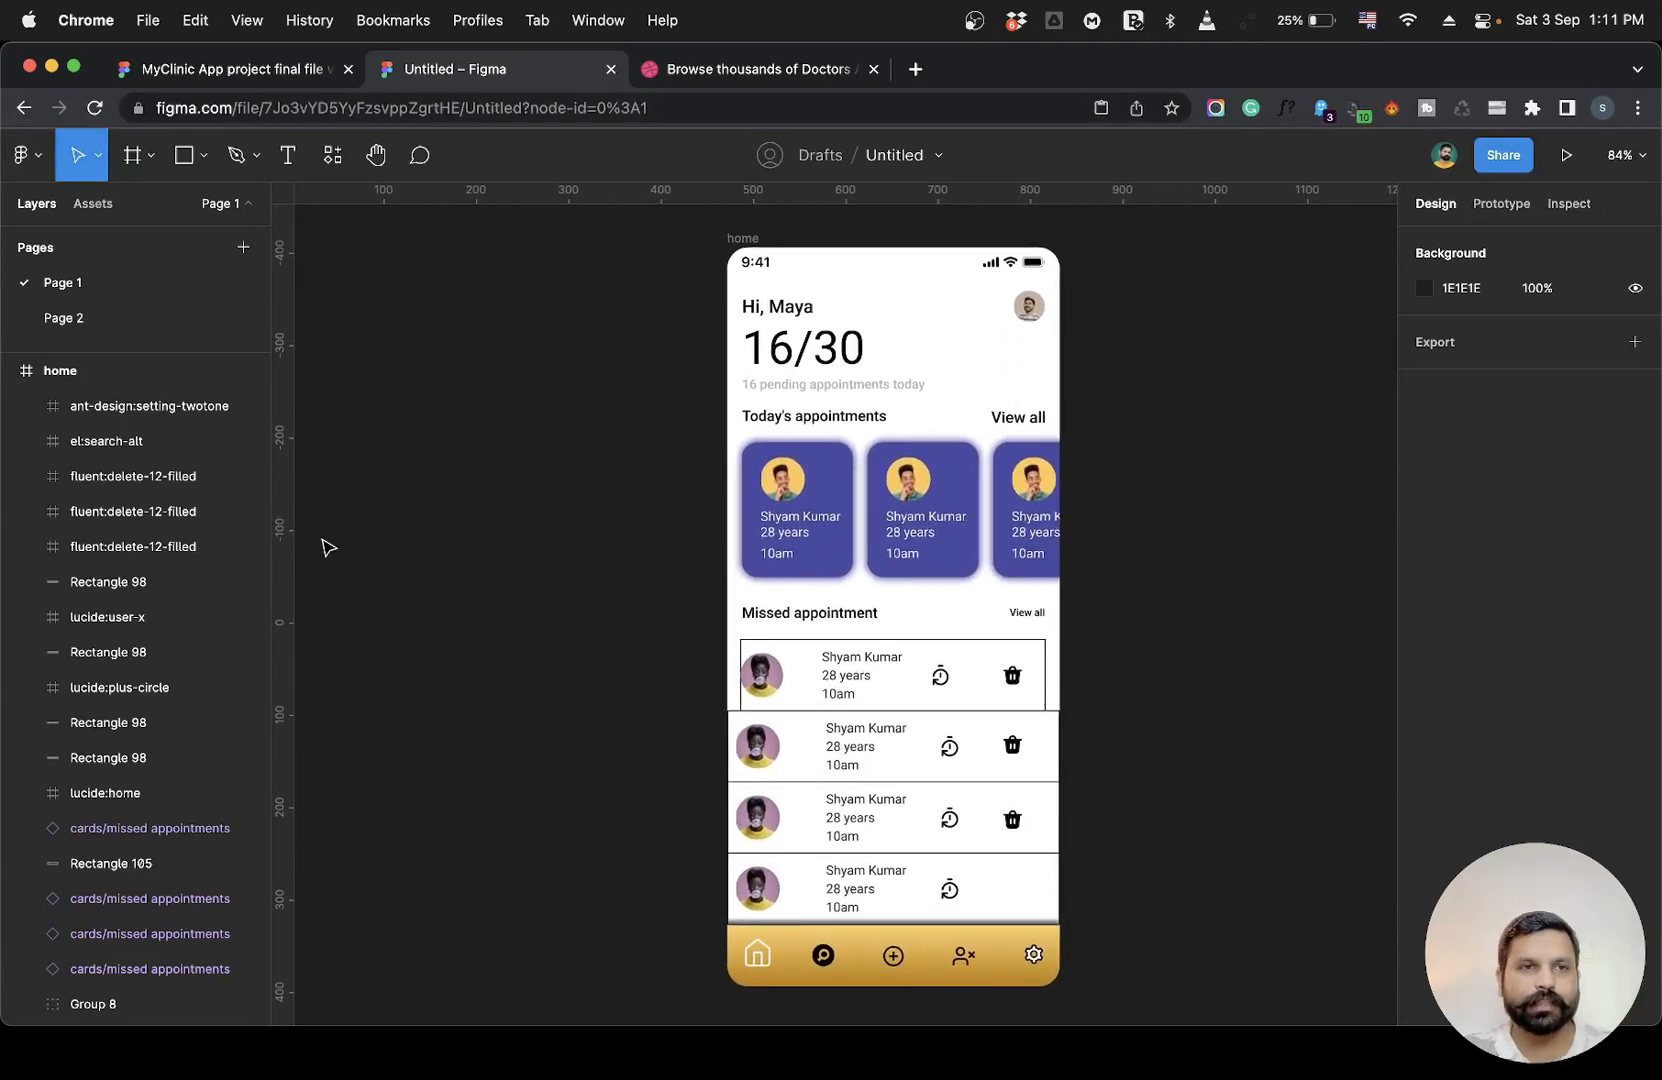
# Unhide the second home frame so the reference design appears beside the current one.
pyautogui.click(9, 372)
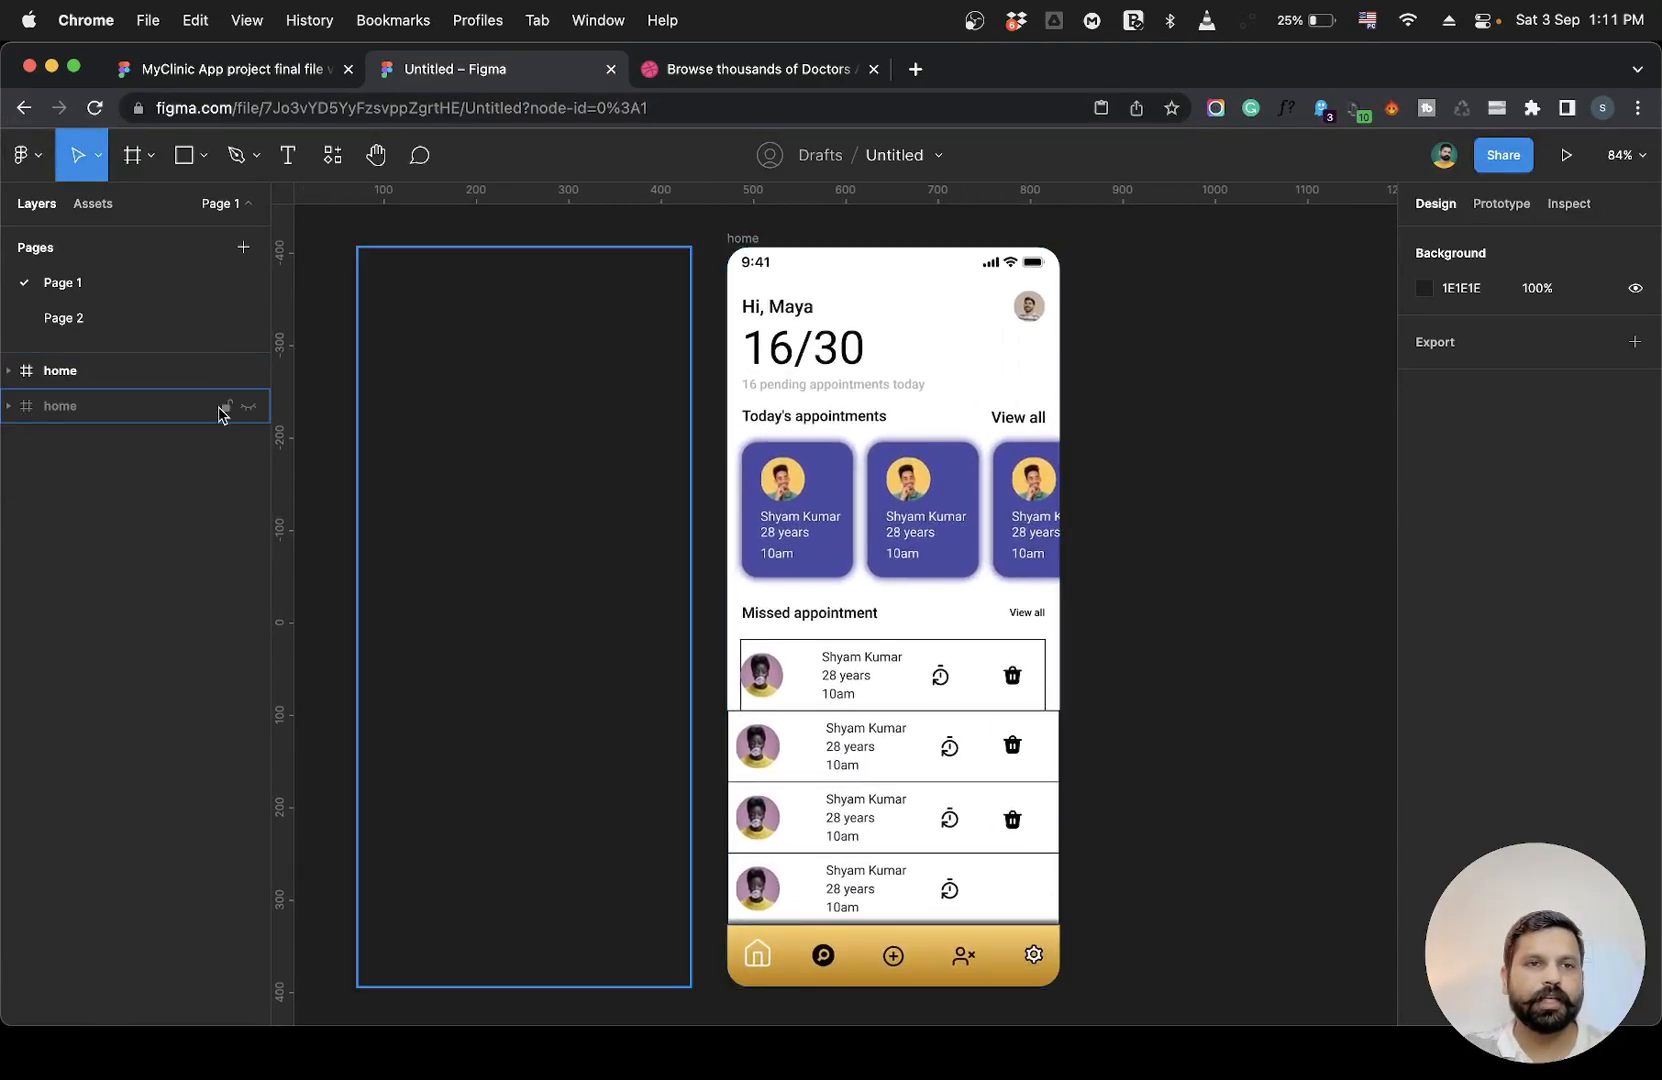
pyautogui.click(249, 406)
pyautogui.hscroll(-1, 1265, 545)
pyautogui.hscroll(-1, 1268, 545)
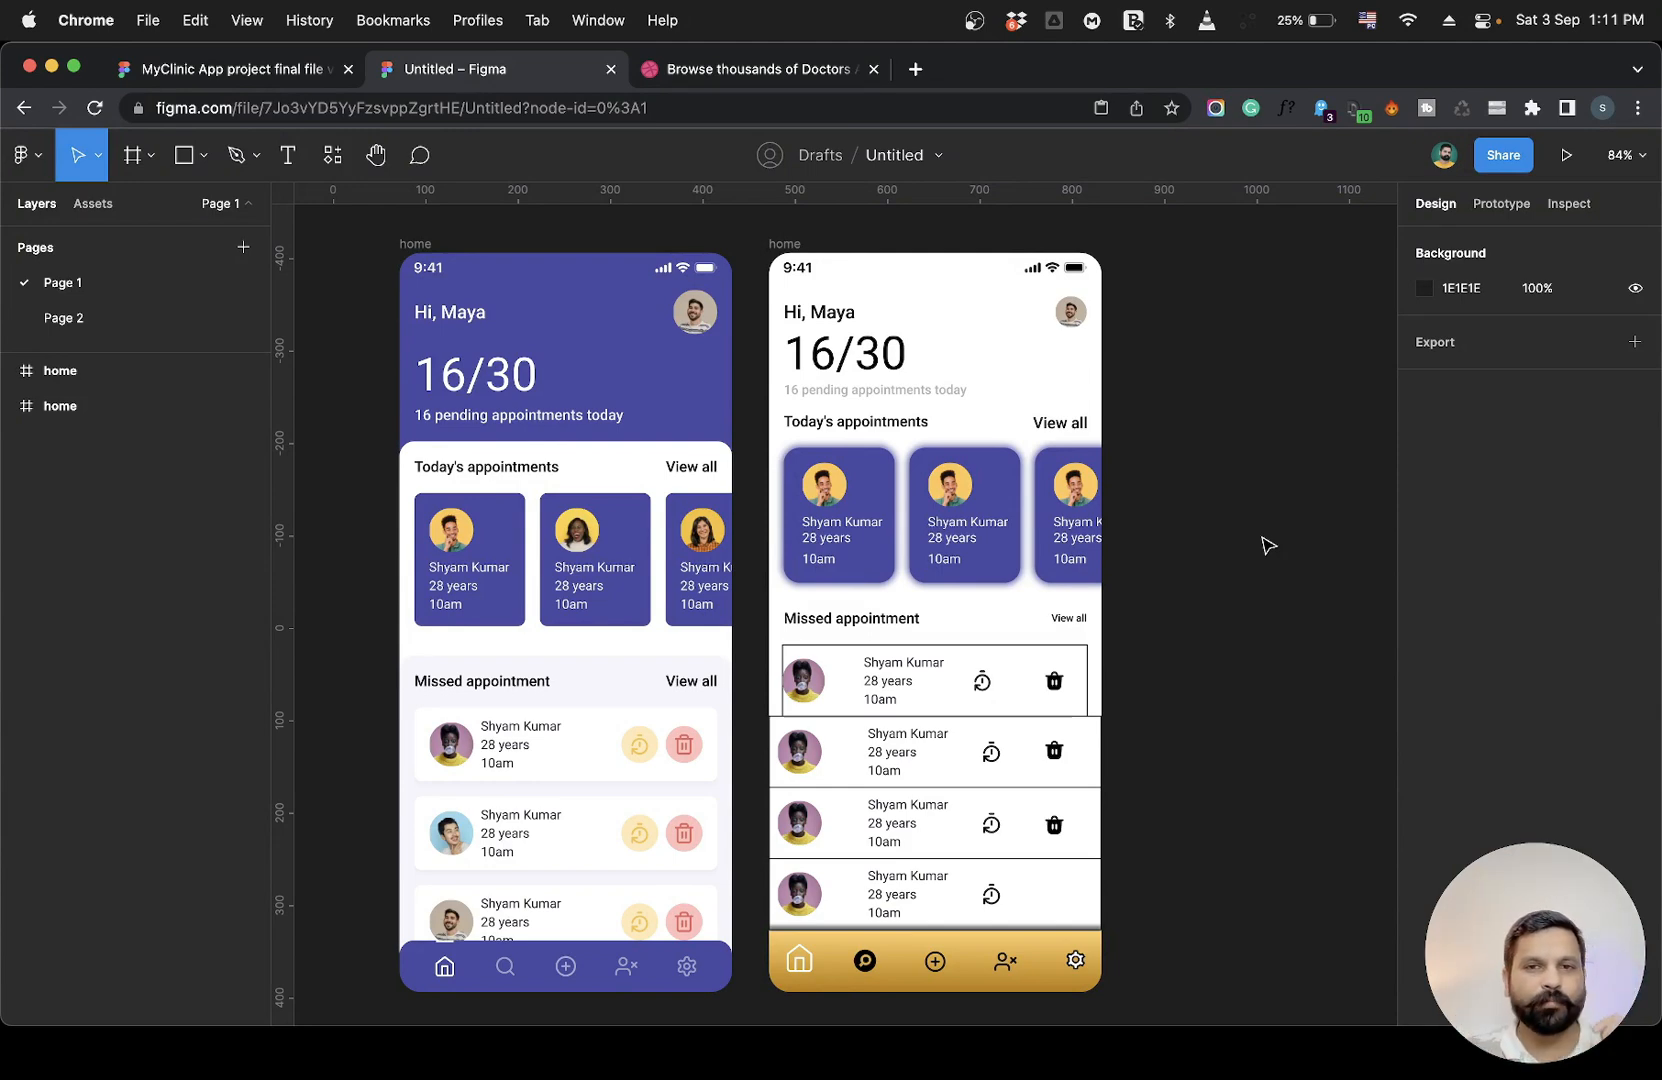
pyautogui.hscroll(-3, 1268, 545)
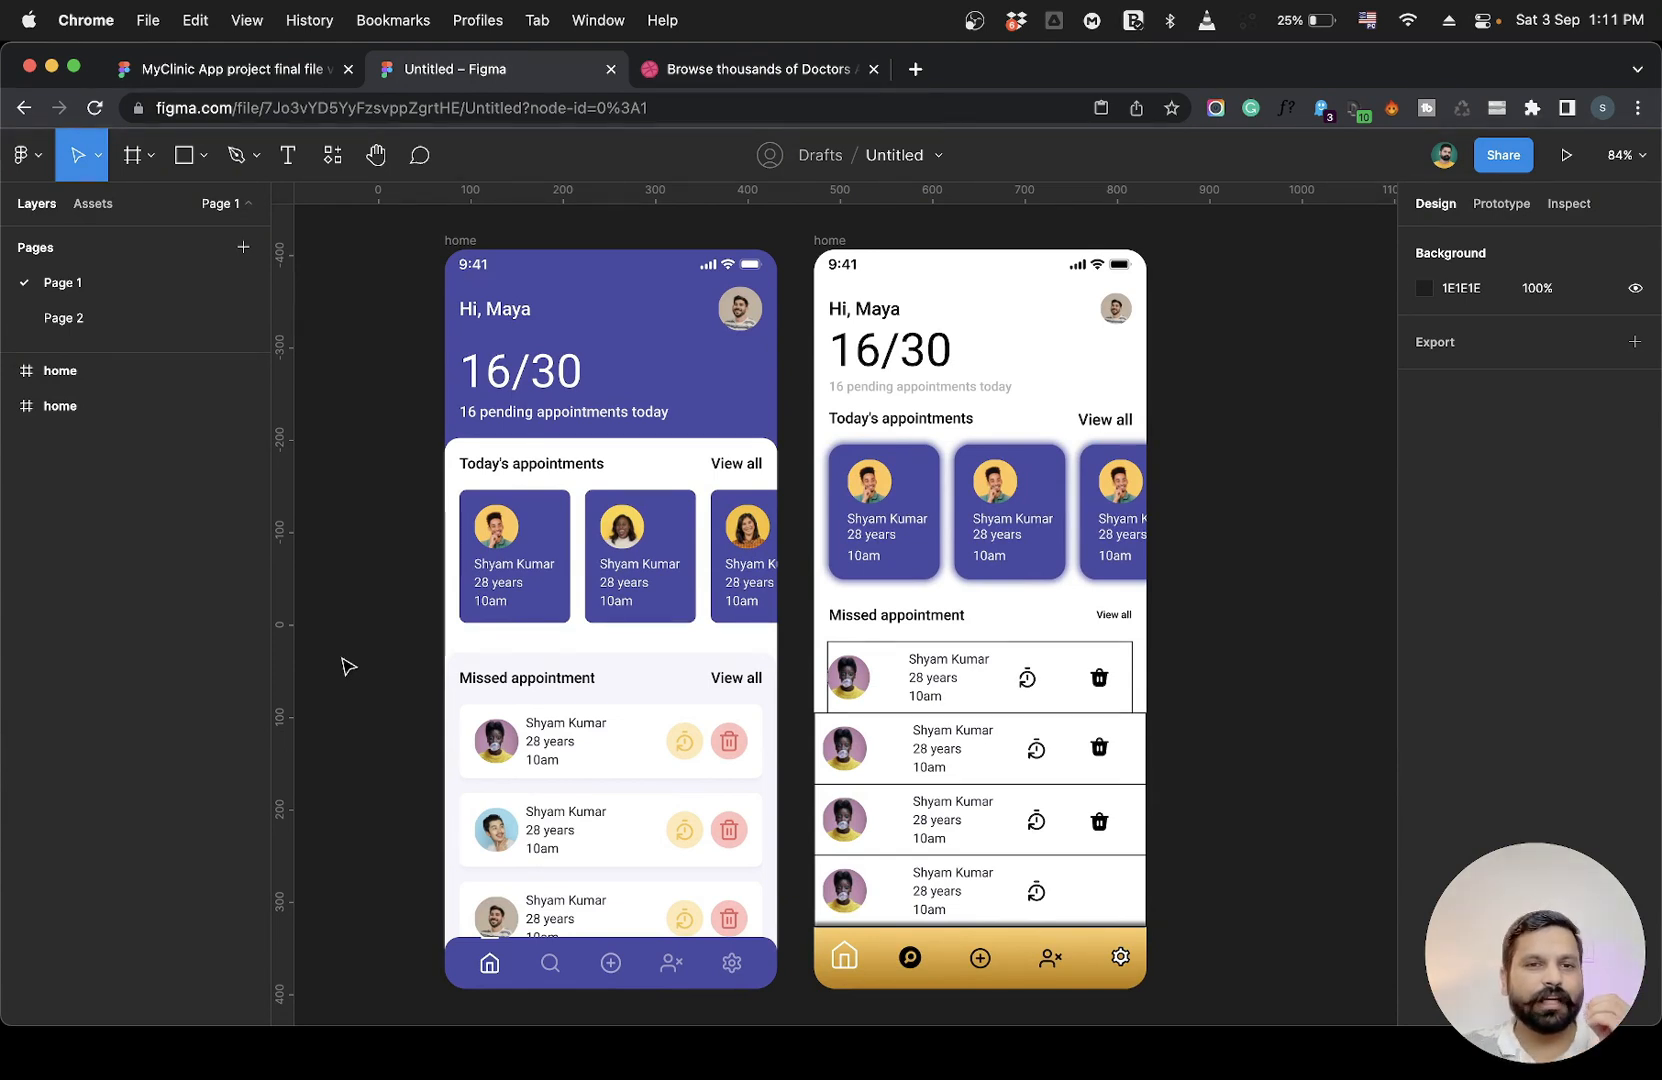
pyautogui.click(1120, 482)
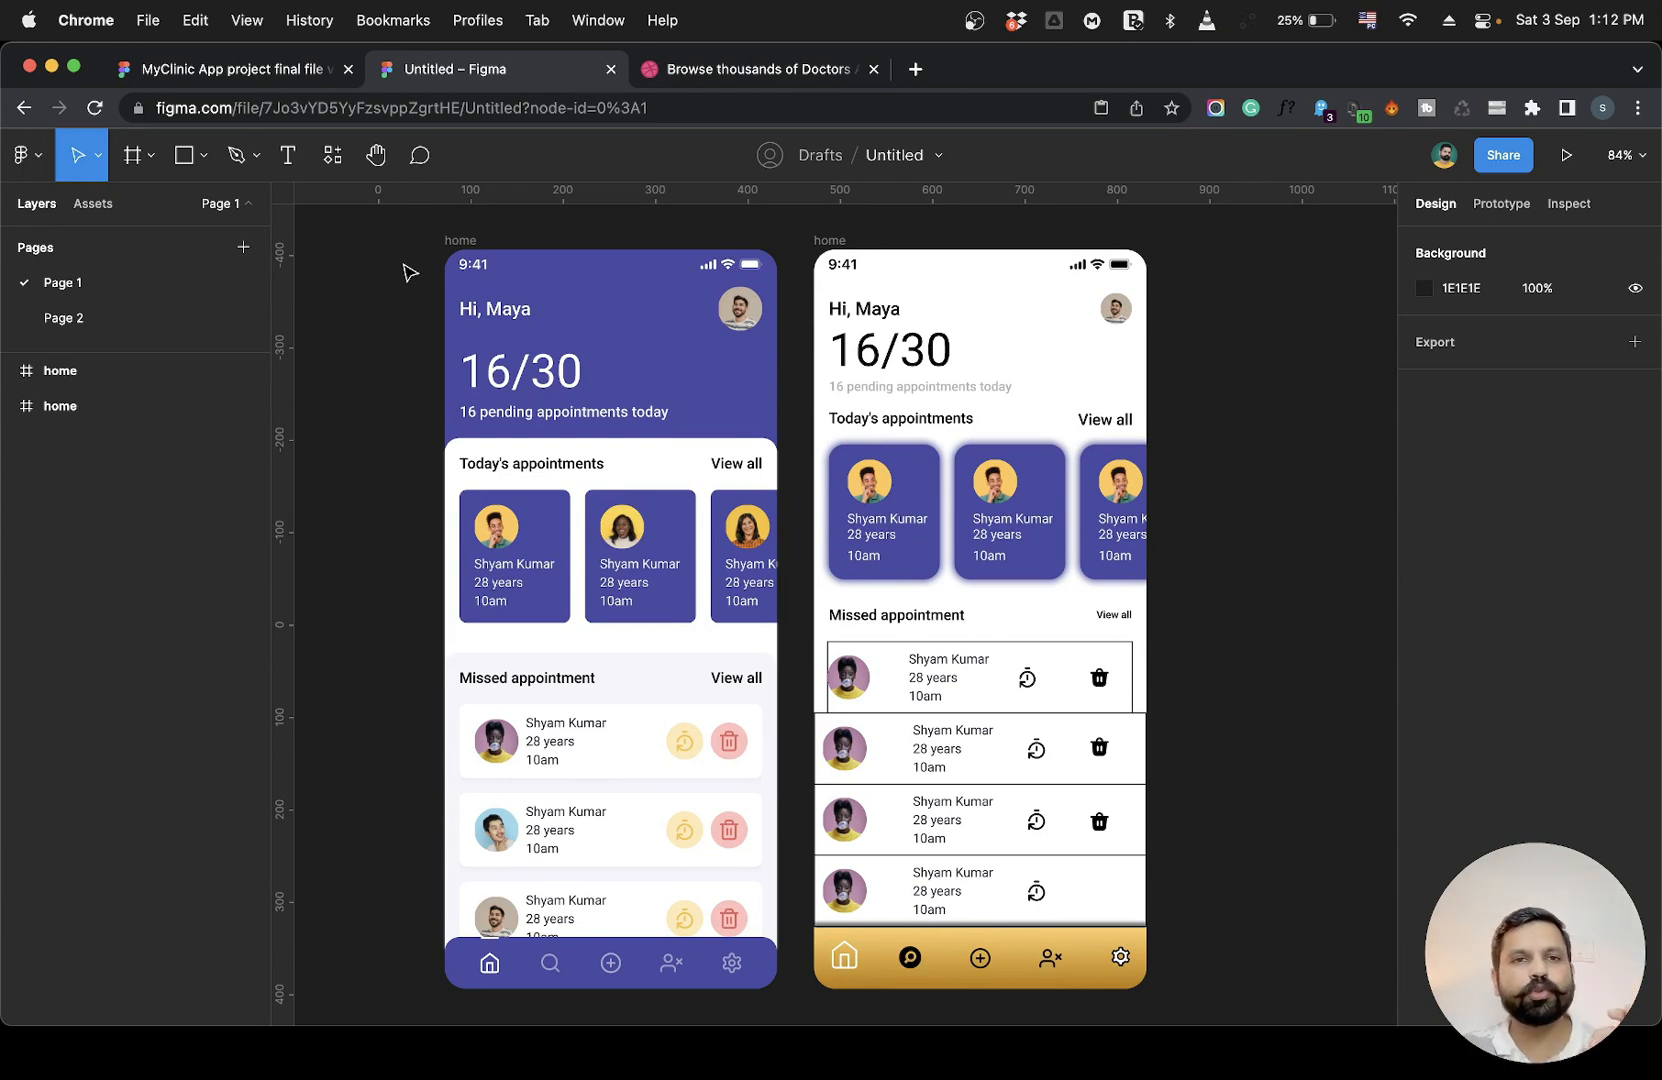
# Switch to the MyClinic App project final file and review the Styleguide/ Design system page's colours, cards and typography.
pyautogui.click(210, 68)
pyautogui.moveTo(338, 979); pyautogui.dragTo(1232, 927)
pyautogui.click(1232, 955)
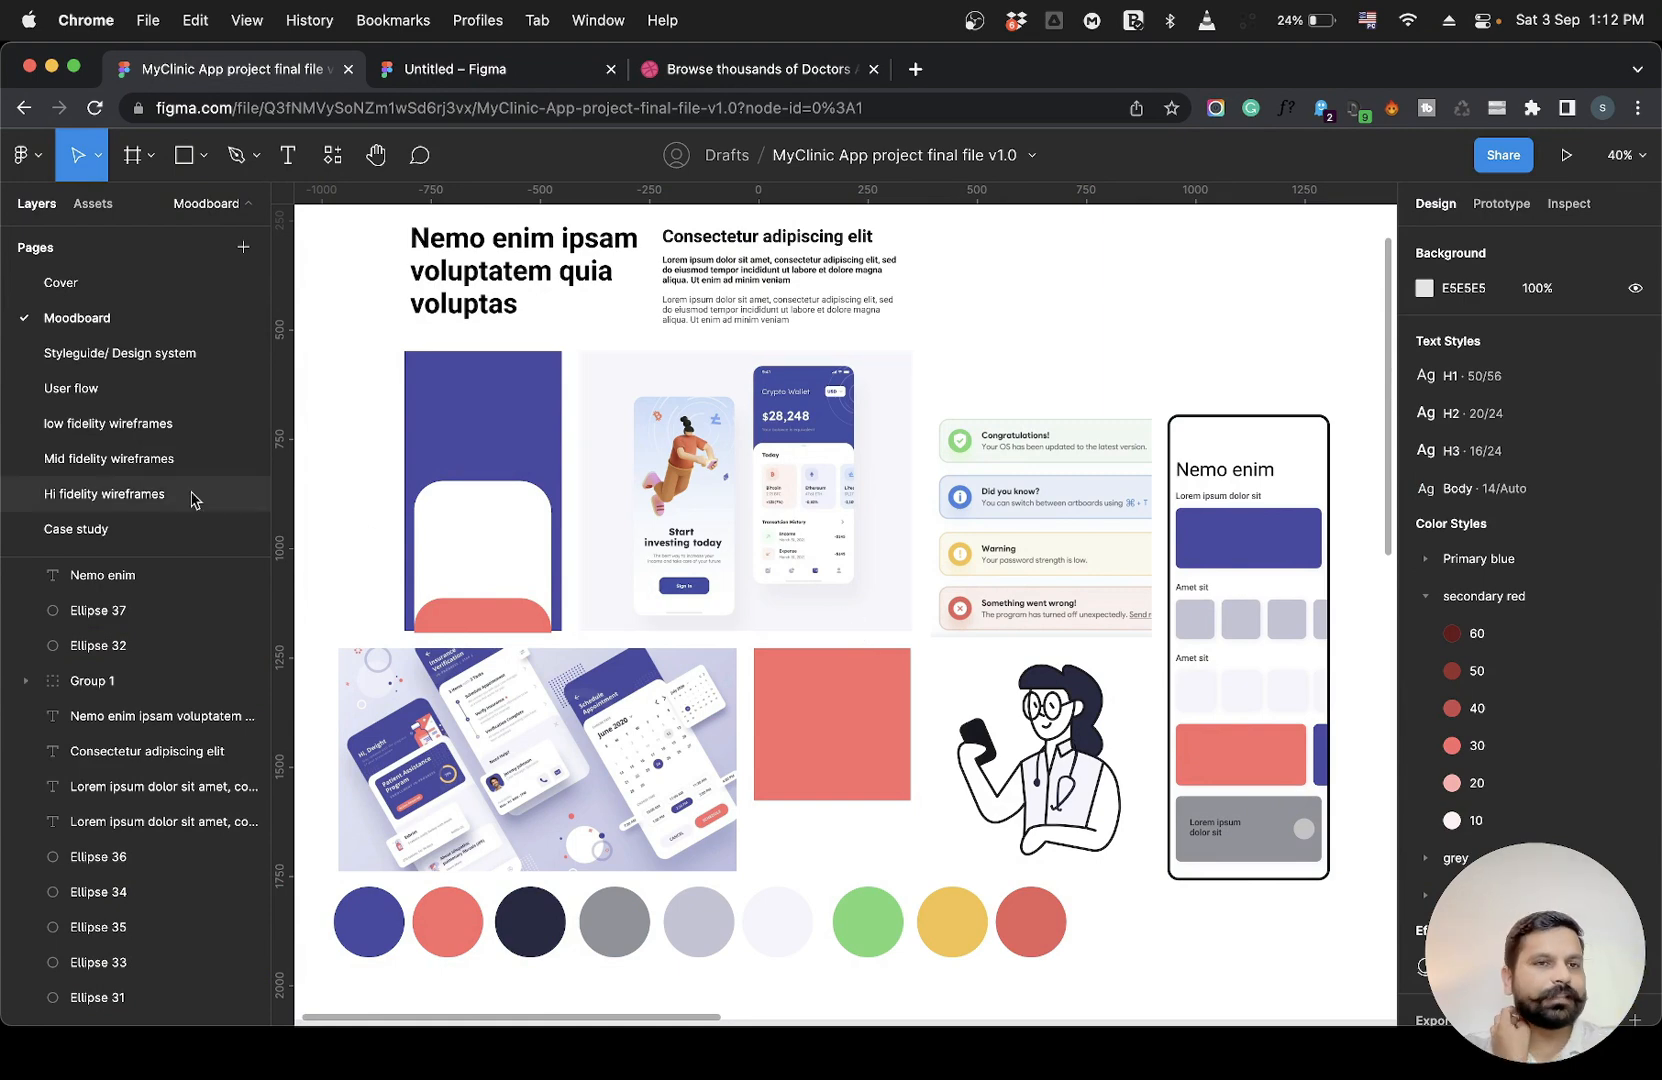
pyautogui.click(127, 355)
pyautogui.scroll(5, 487, 457)
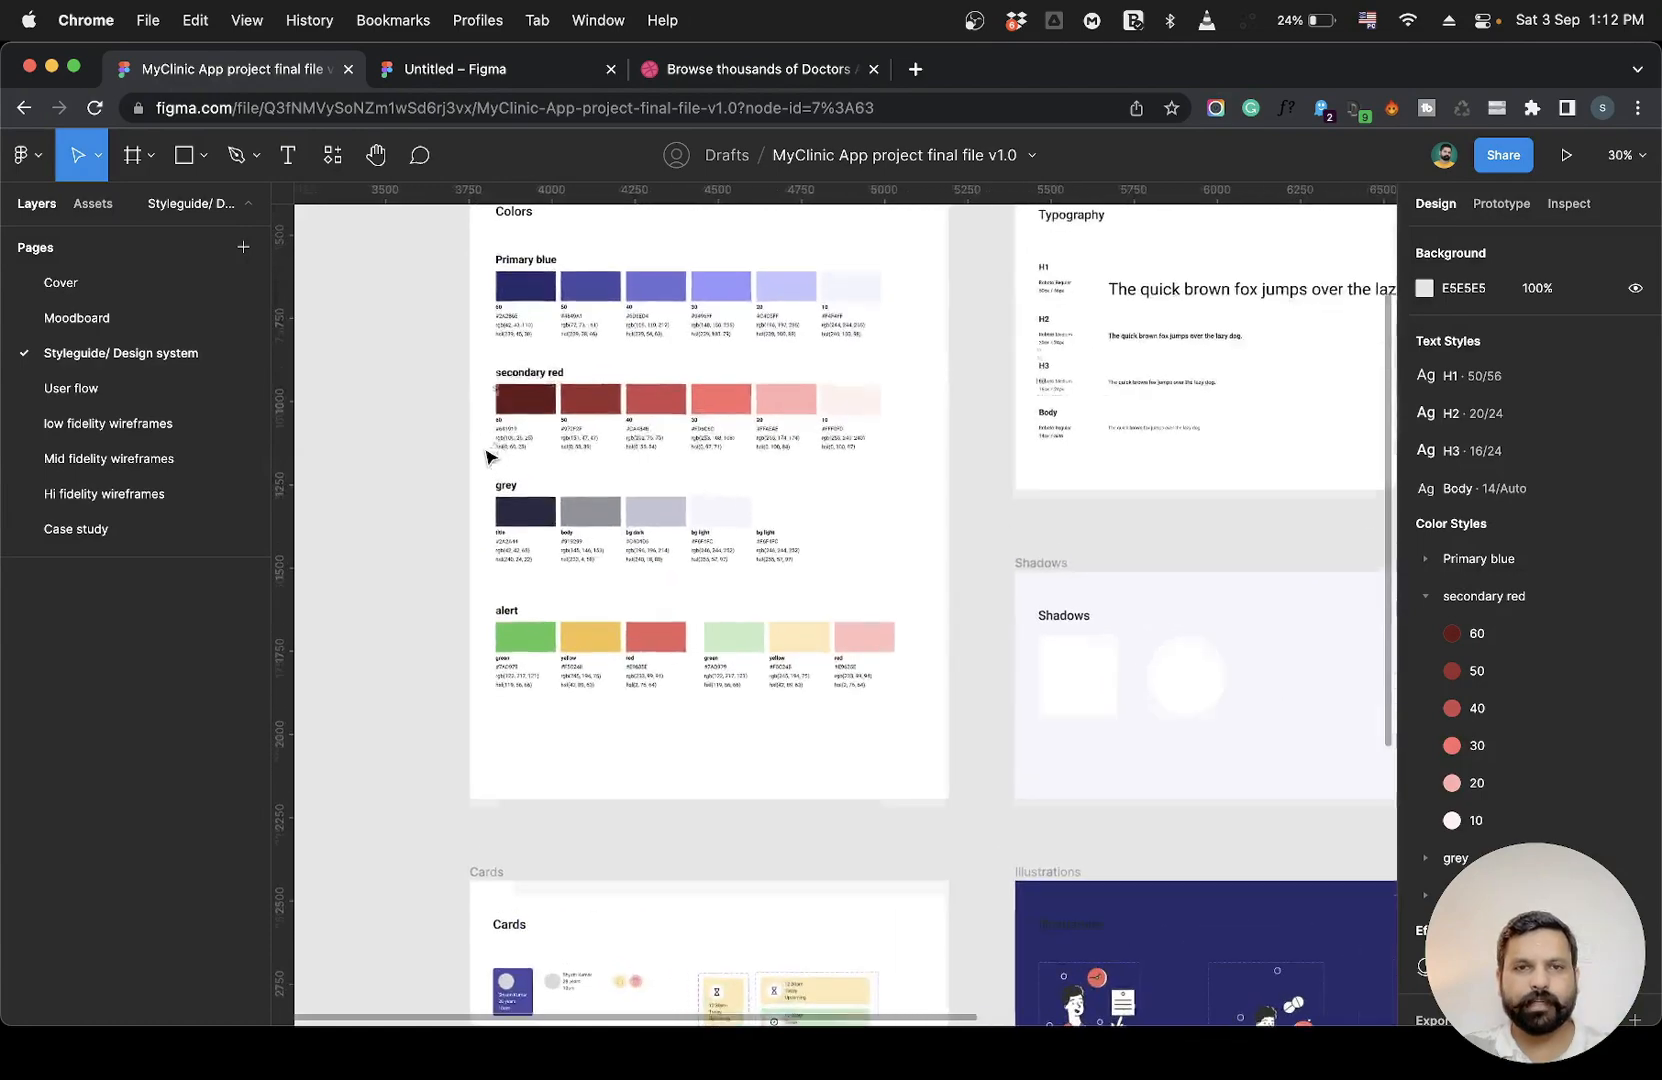
pyautogui.scroll(-10, 487, 457)
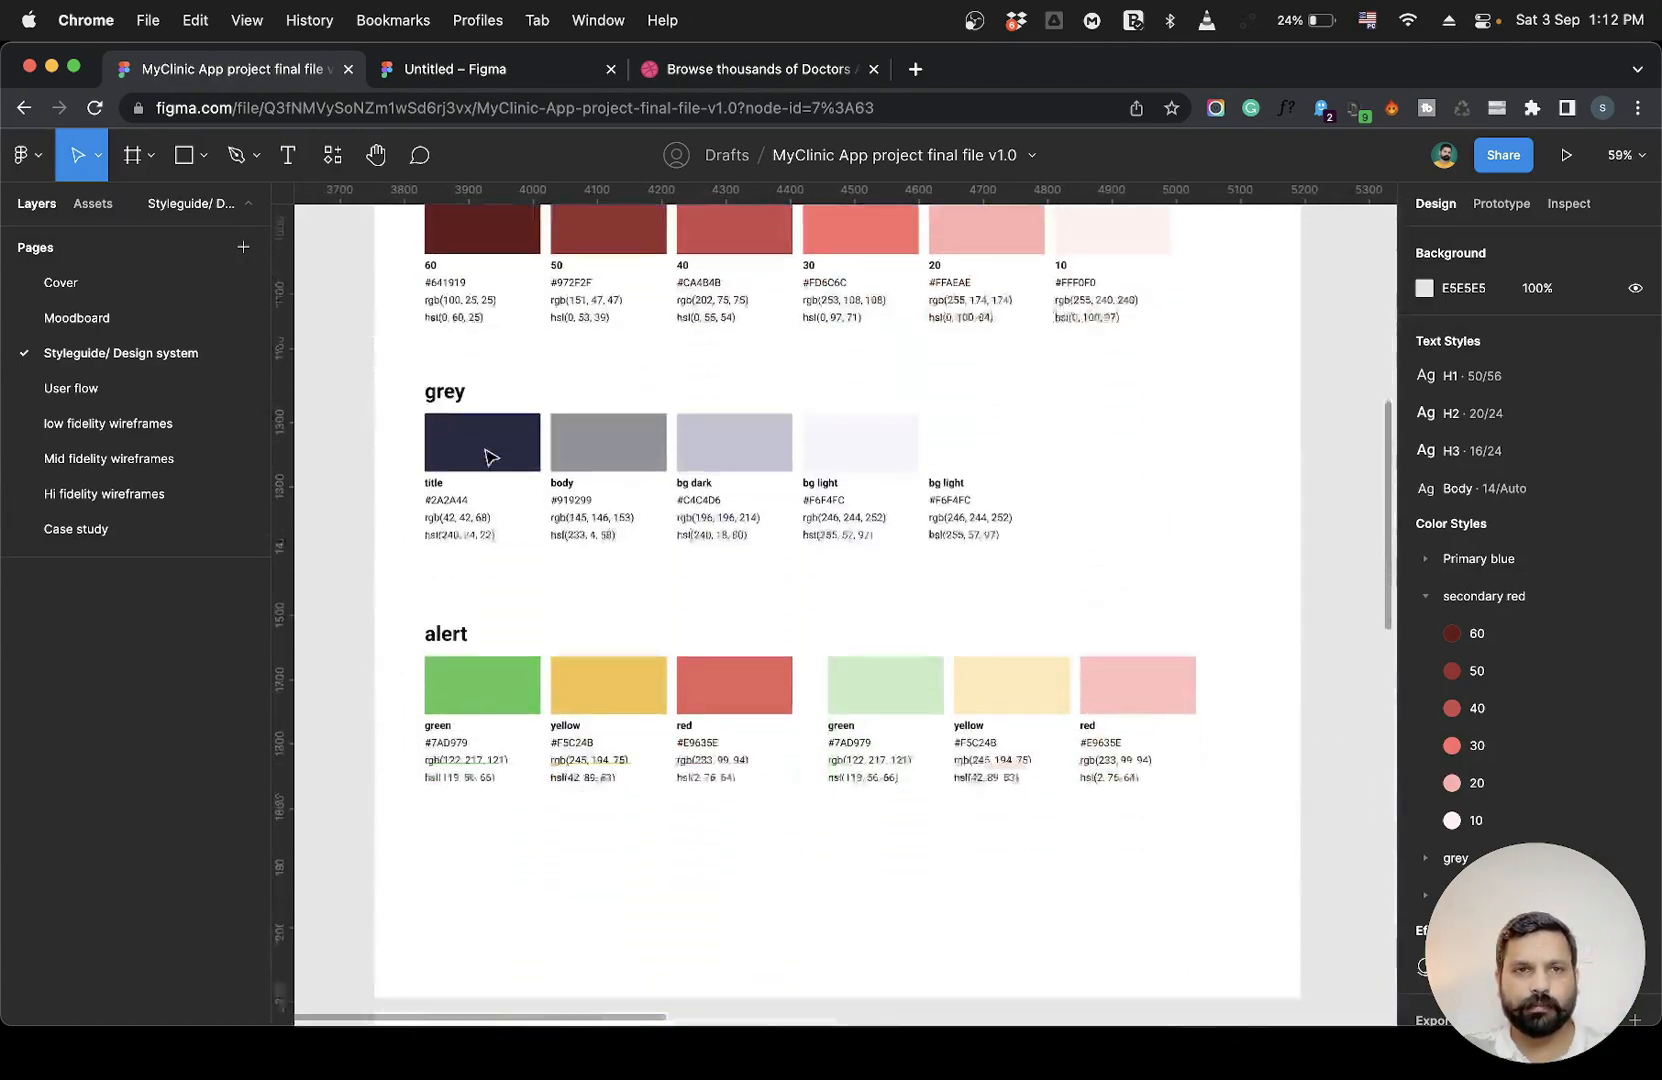
pyautogui.scroll(-3, 487, 457)
pyautogui.scroll(-2, 487, 457)
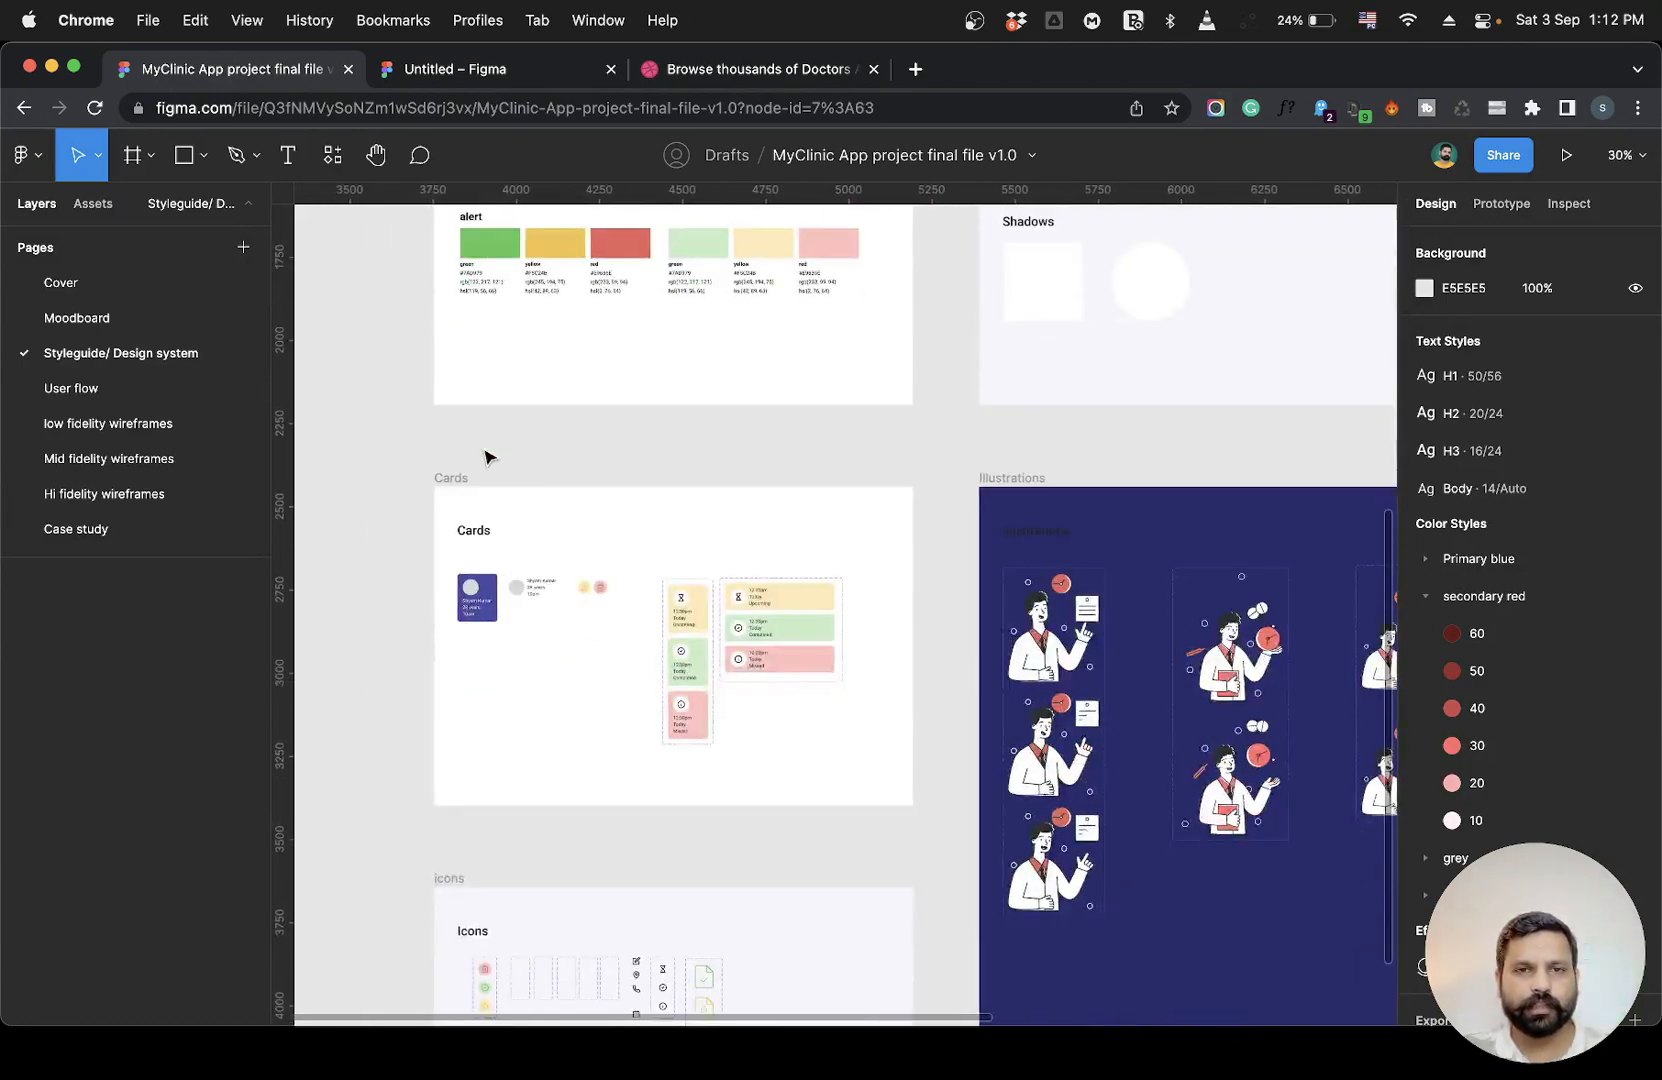
pyautogui.scroll(5, 487, 457)
pyautogui.scroll(1, 487, 457)
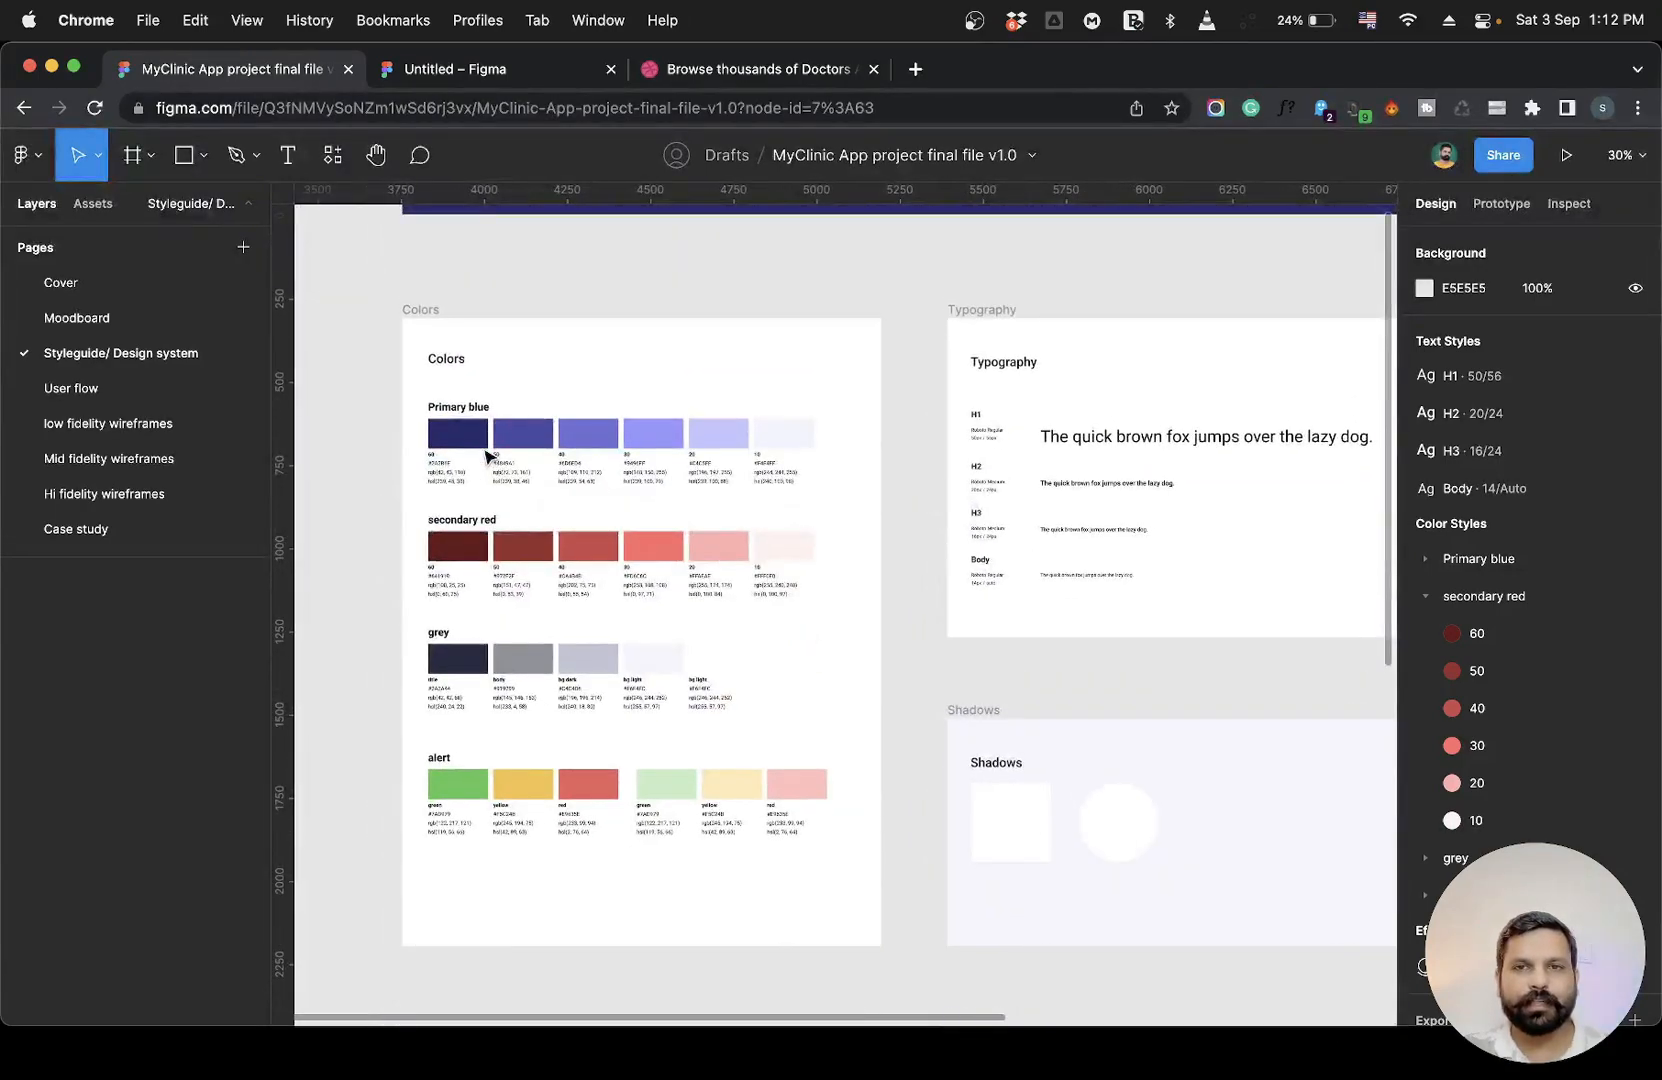
pyautogui.hscroll(5, 994, 519)
pyautogui.hscroll(-5, 994, 519)
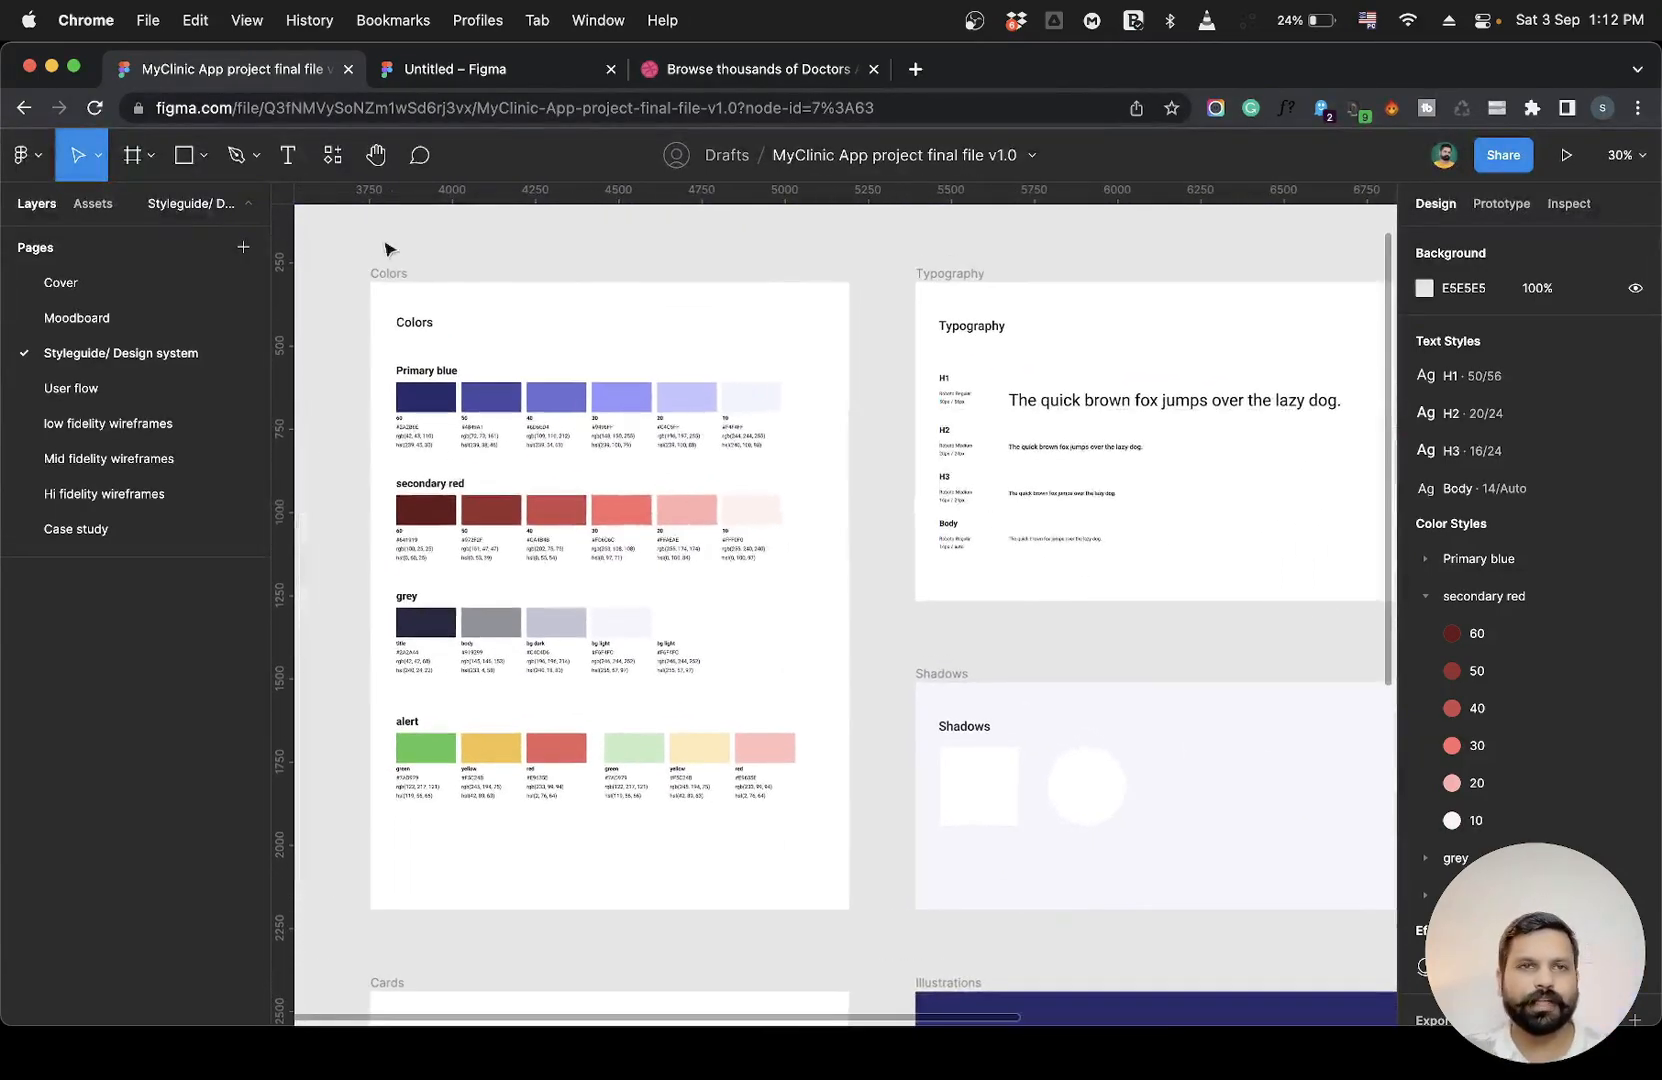
# Return to the Untitled file and add vertical guides at x 16 and 344 on the reference home frame.
pyautogui.click(494, 80)
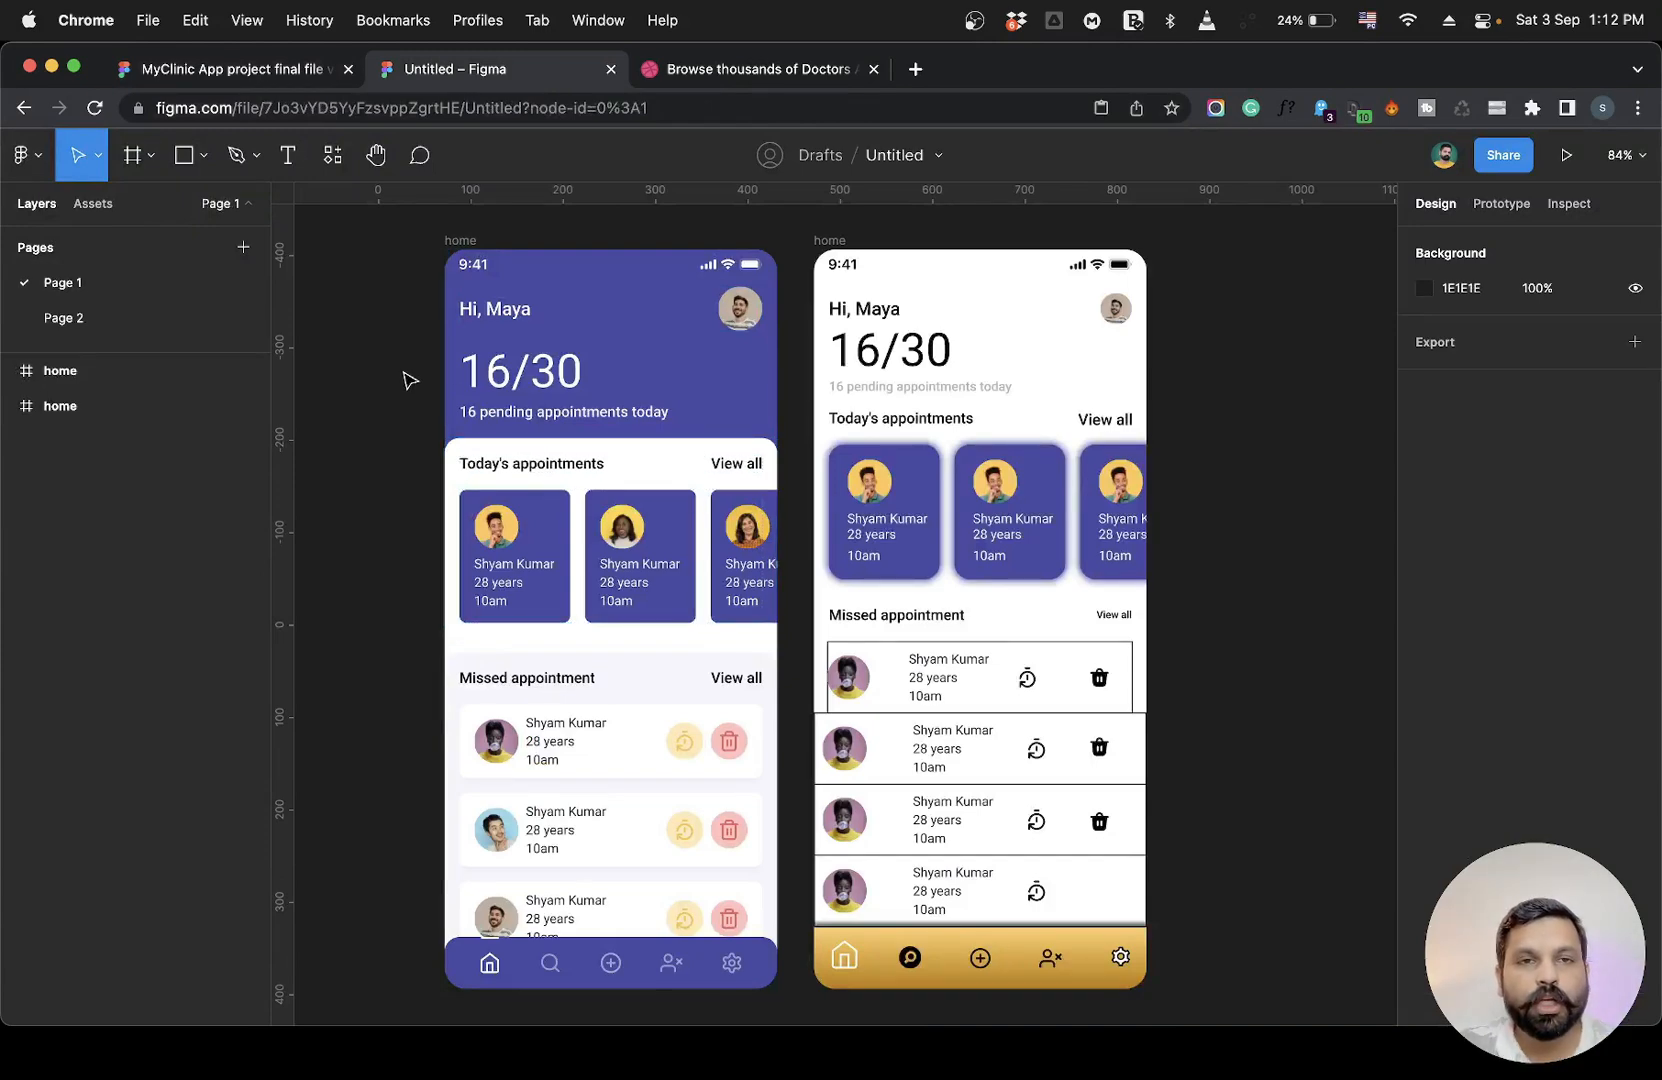
pyautogui.keyDown('ctrl'); pyautogui.scroll(5, 337, 377); pyautogui.keyUp('ctrl')
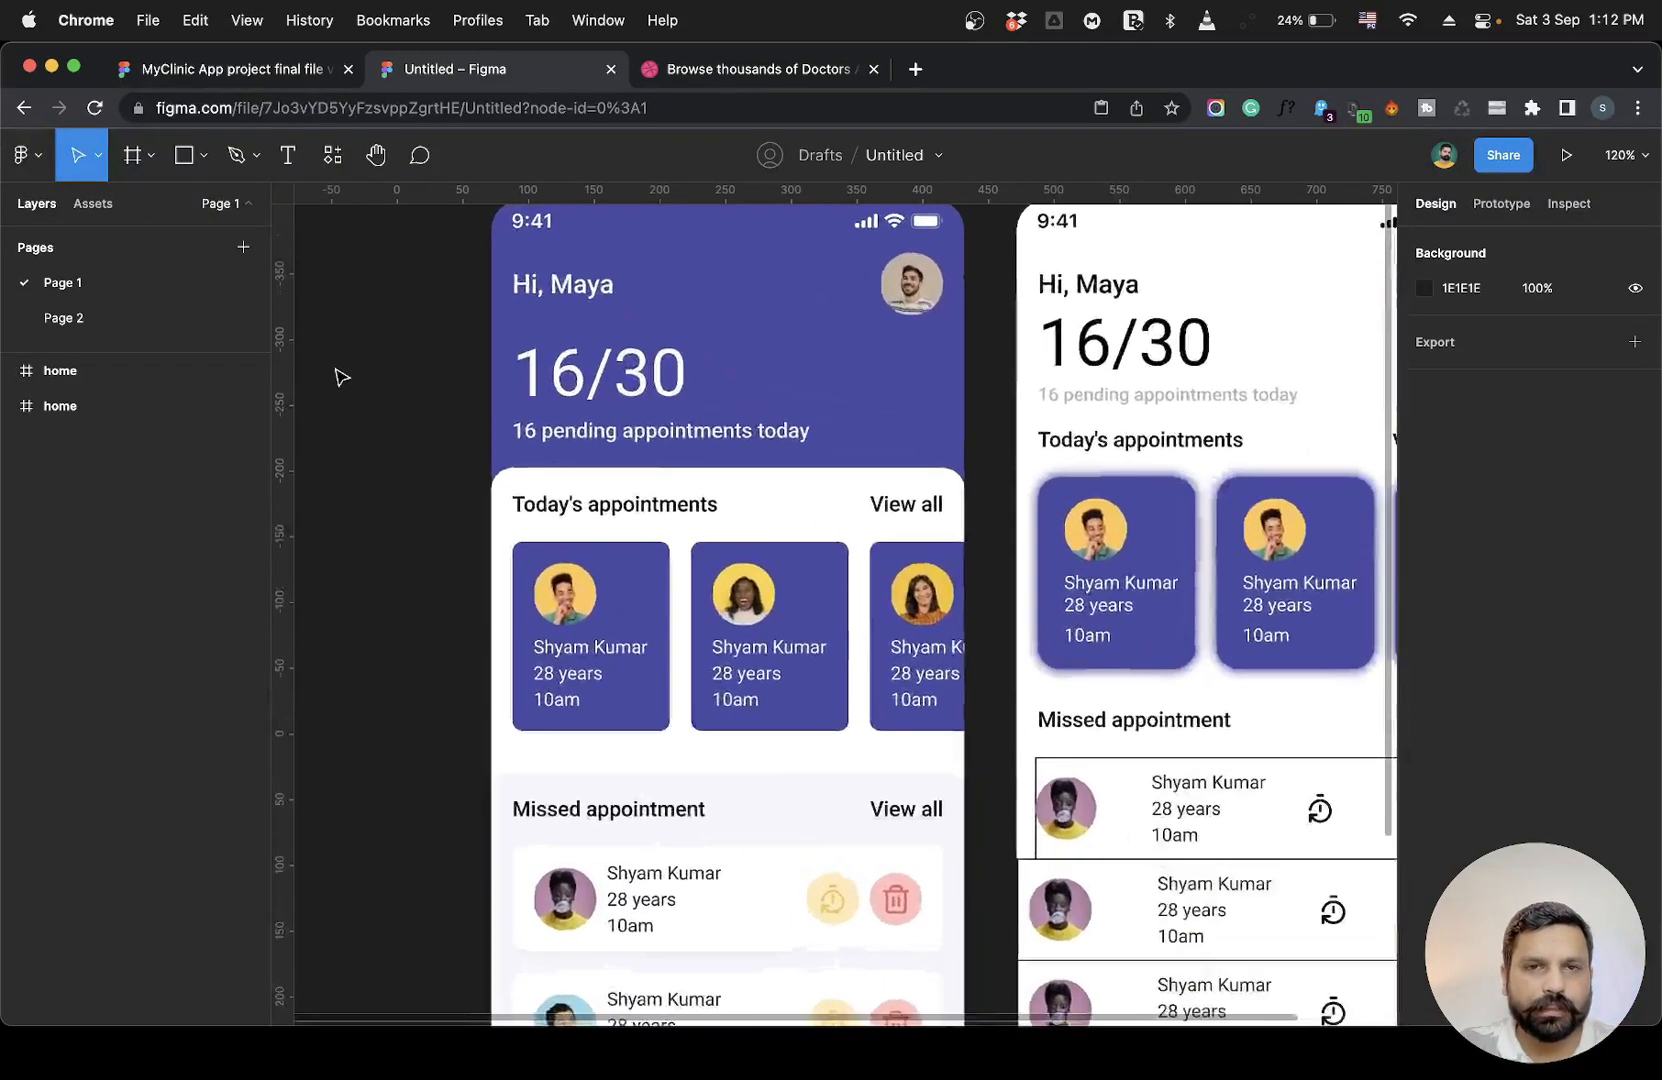
pyautogui.moveTo(285, 386)
pyautogui.mouseDown()
pyautogui.moveTo(903, 401)
pyautogui.moveTo(945, 421)
pyautogui.mouseUp()
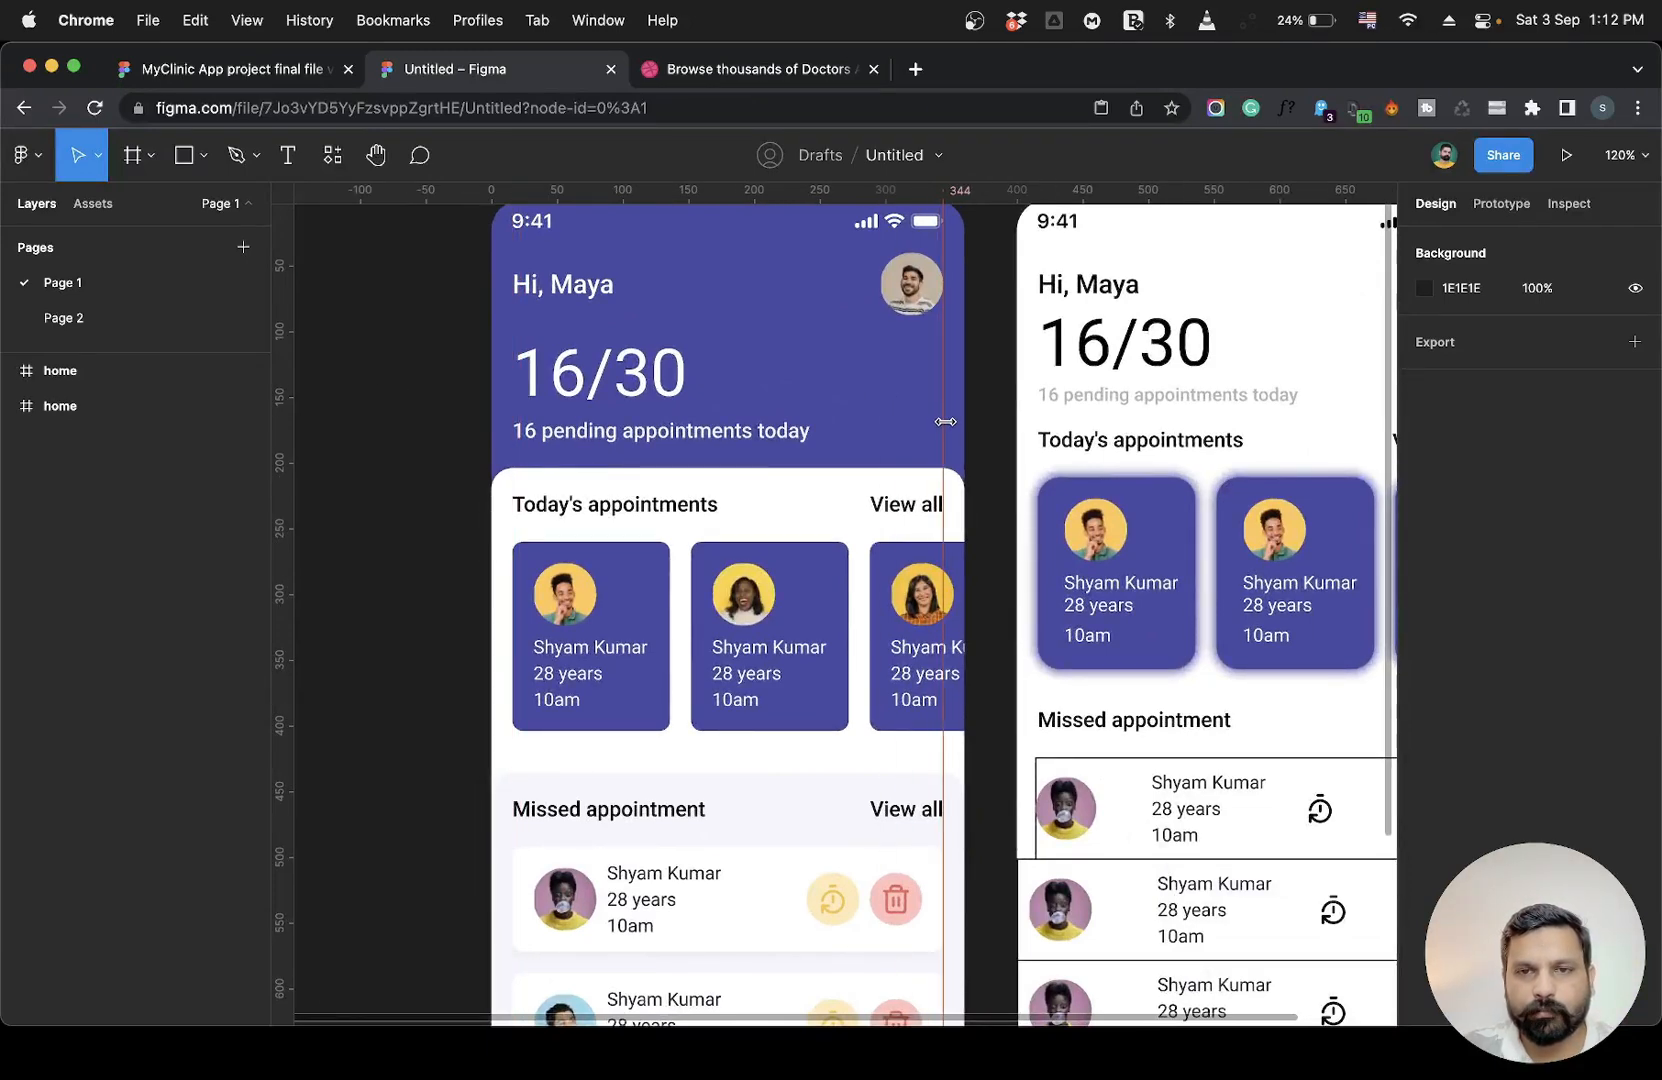
pyautogui.moveTo(288, 455); pyautogui.dragTo(512, 460)
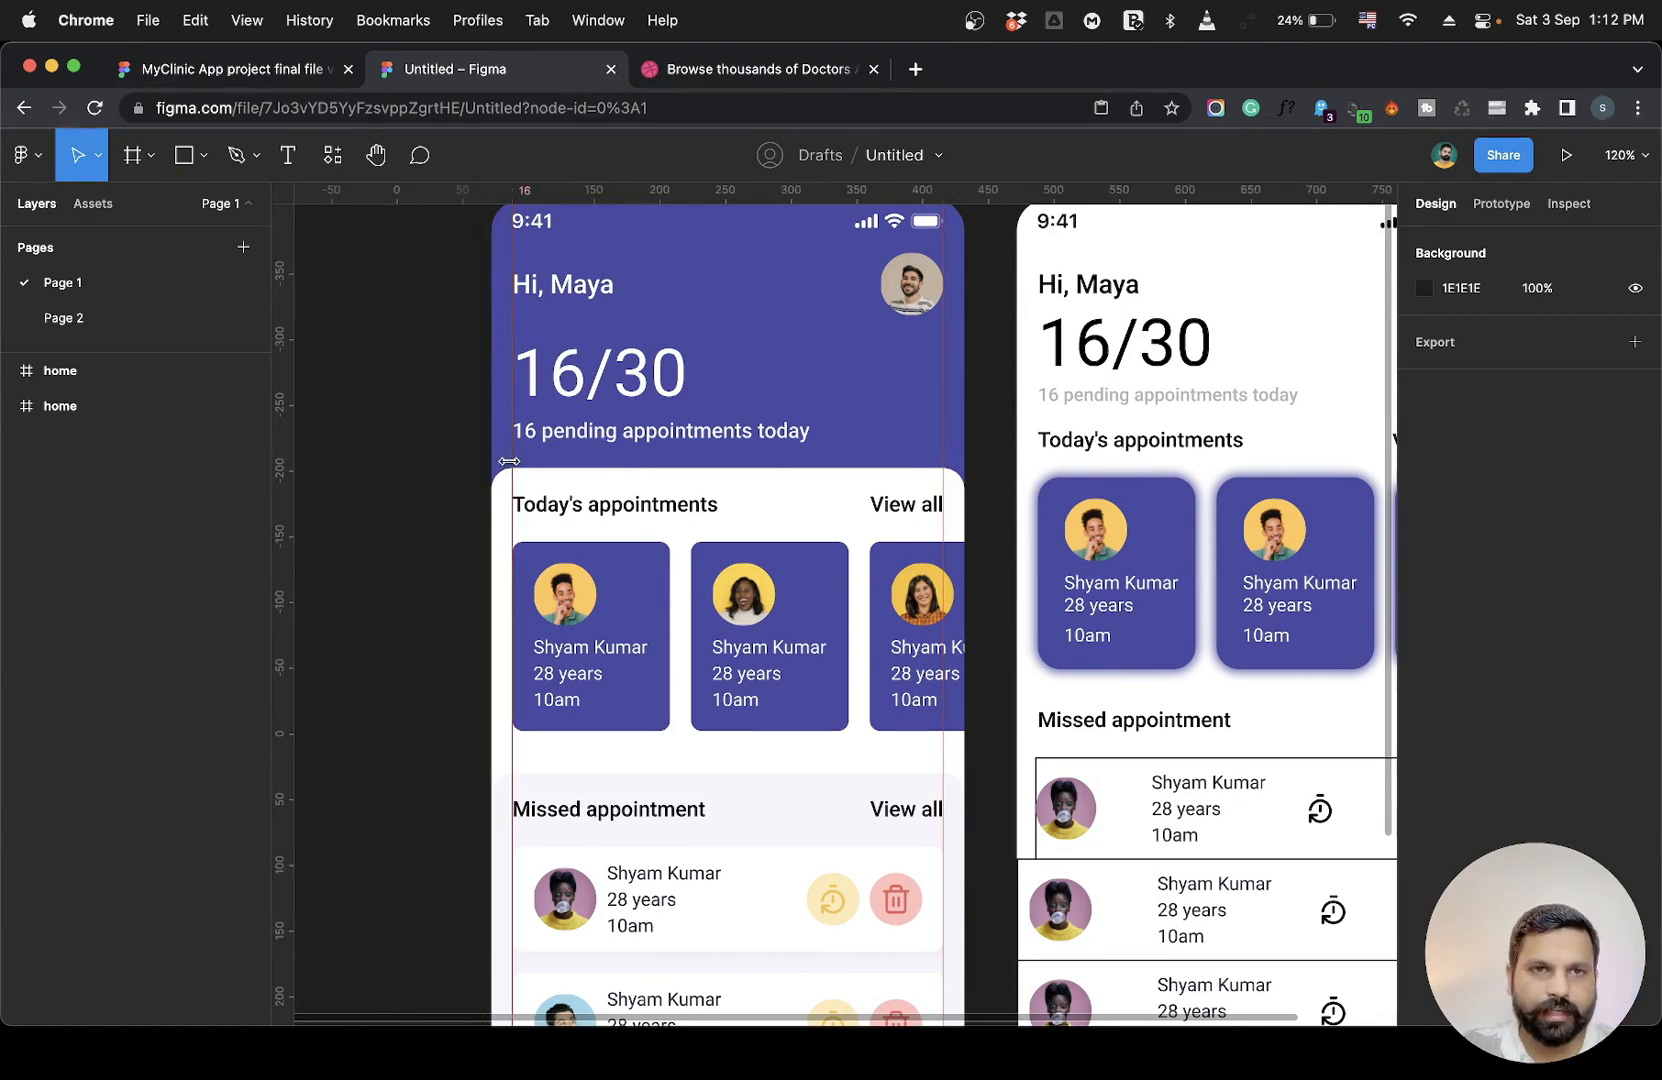
# Inspect the spacing of the header texts, today's appointments slider and missed appointment header in the reference frame.
pyautogui.scroll(-7, 422, 516)
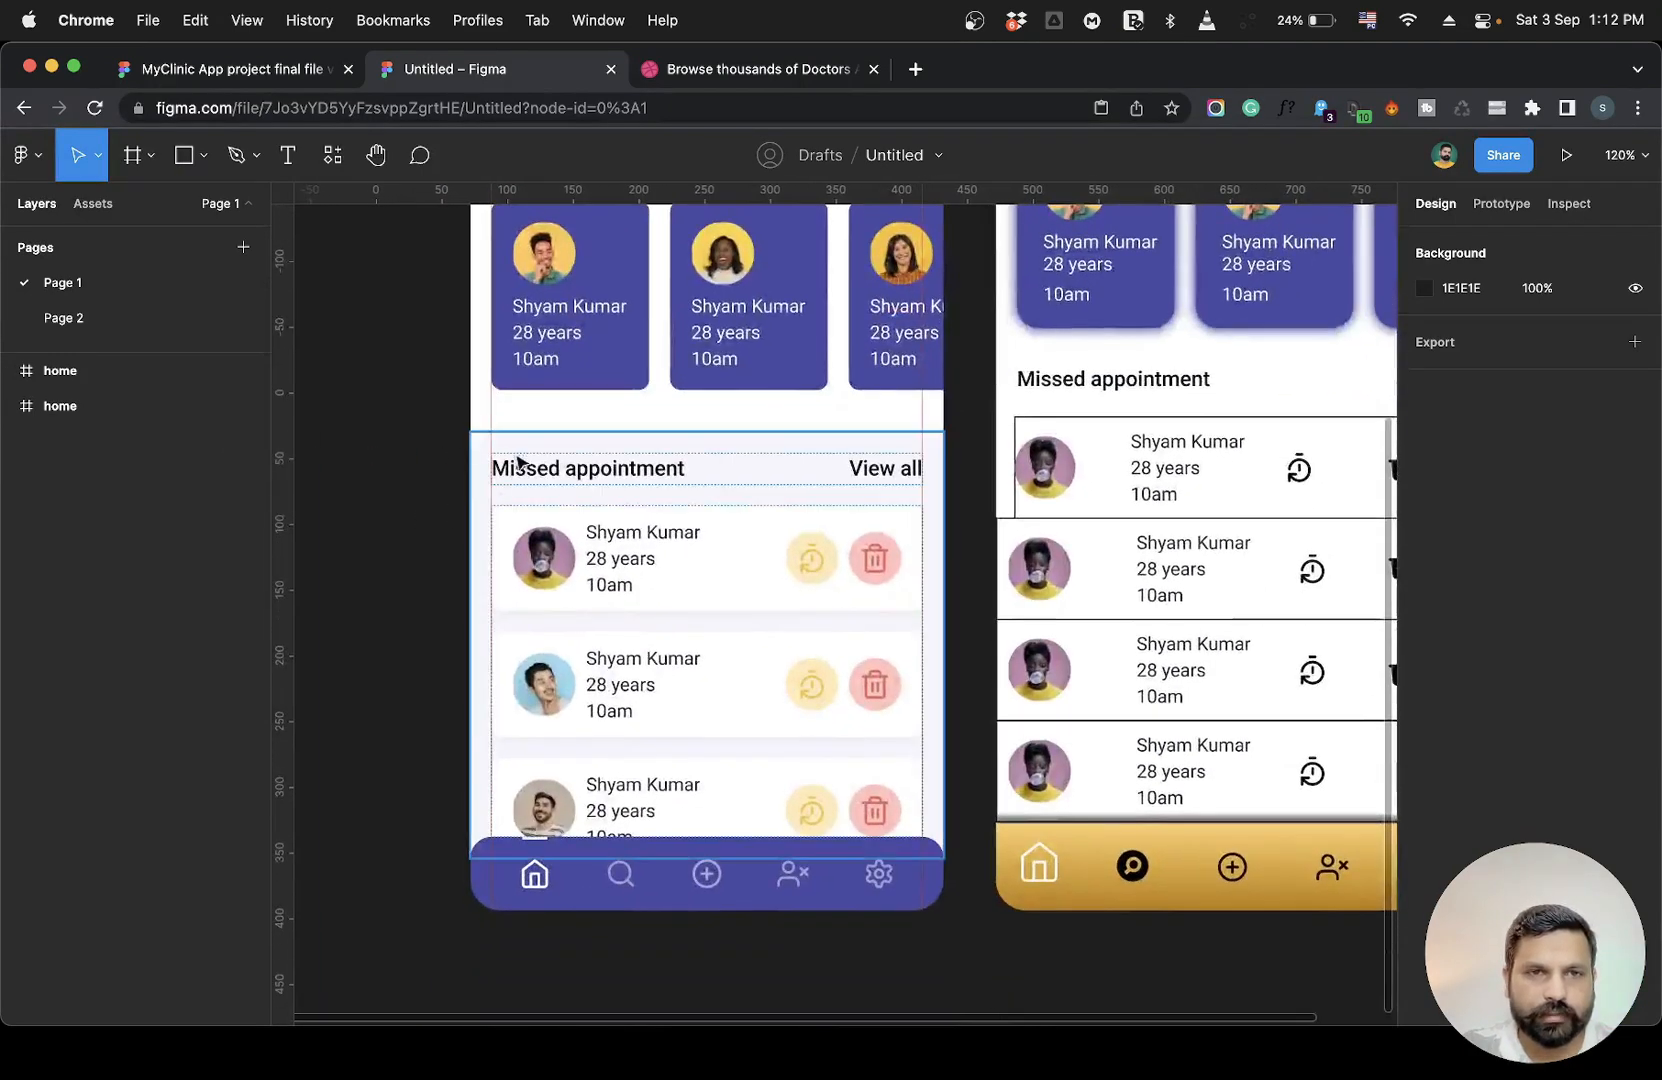
pyautogui.scroll(5, 918, 470)
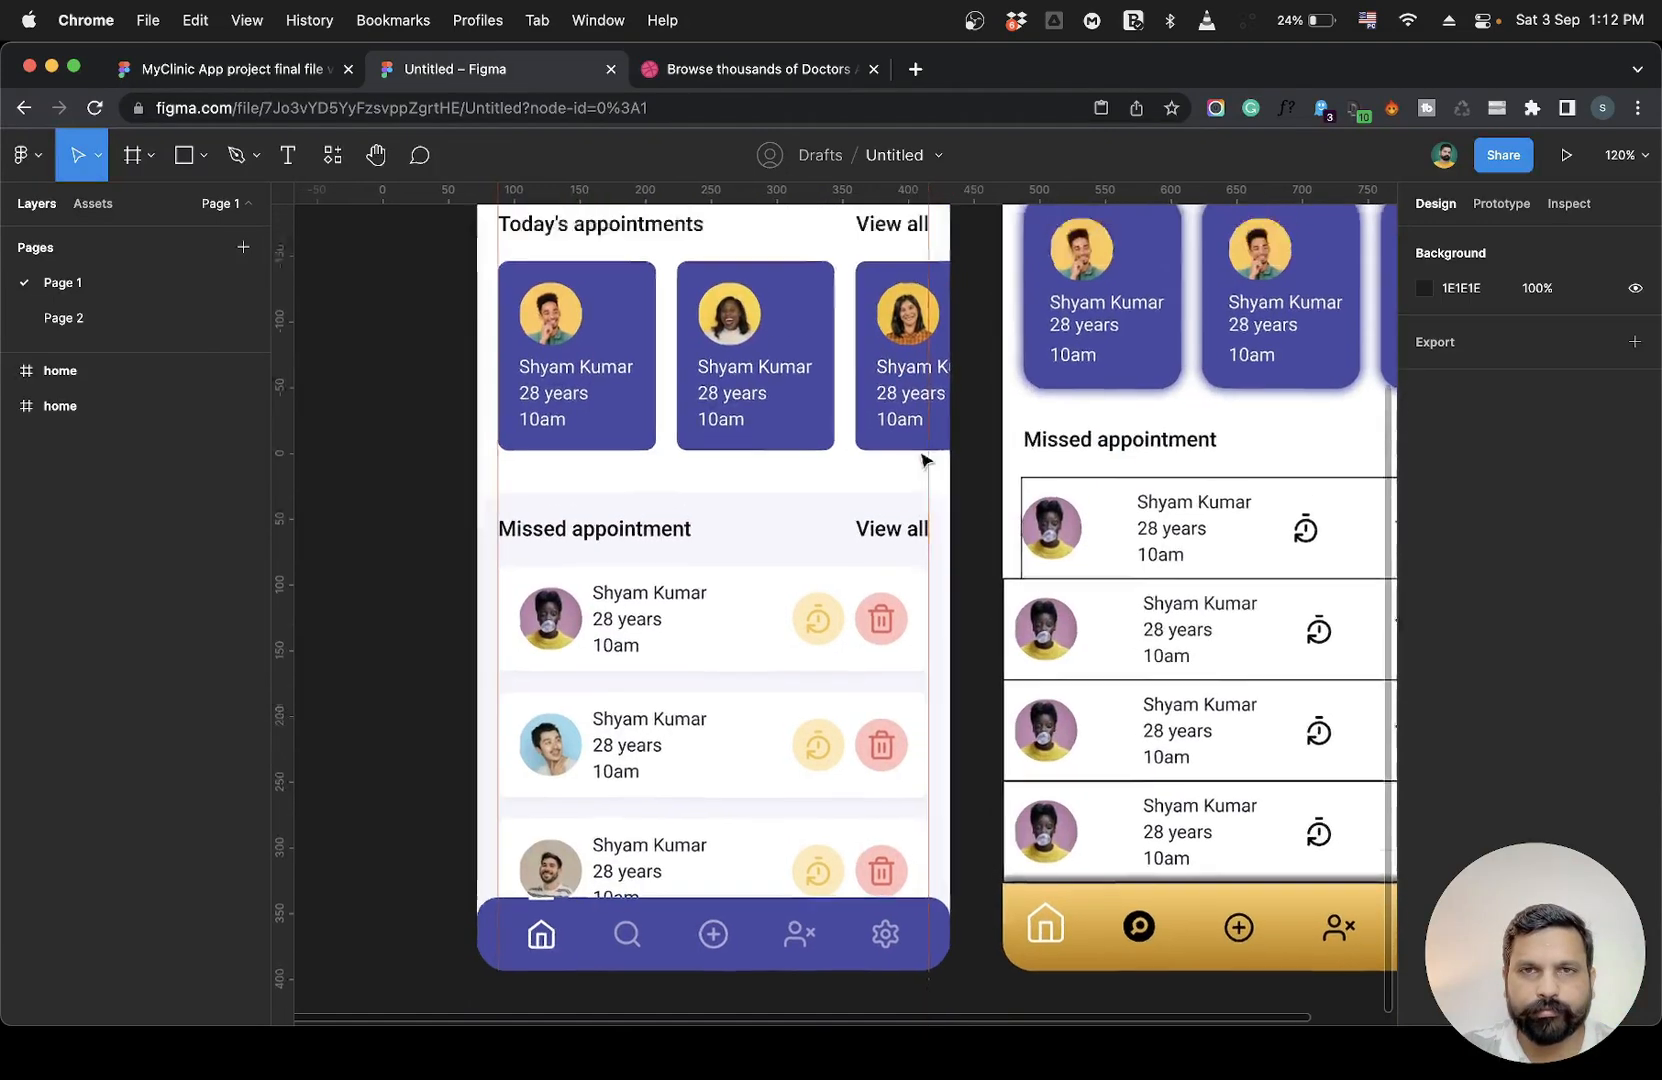
pyautogui.scroll(5, 922, 460)
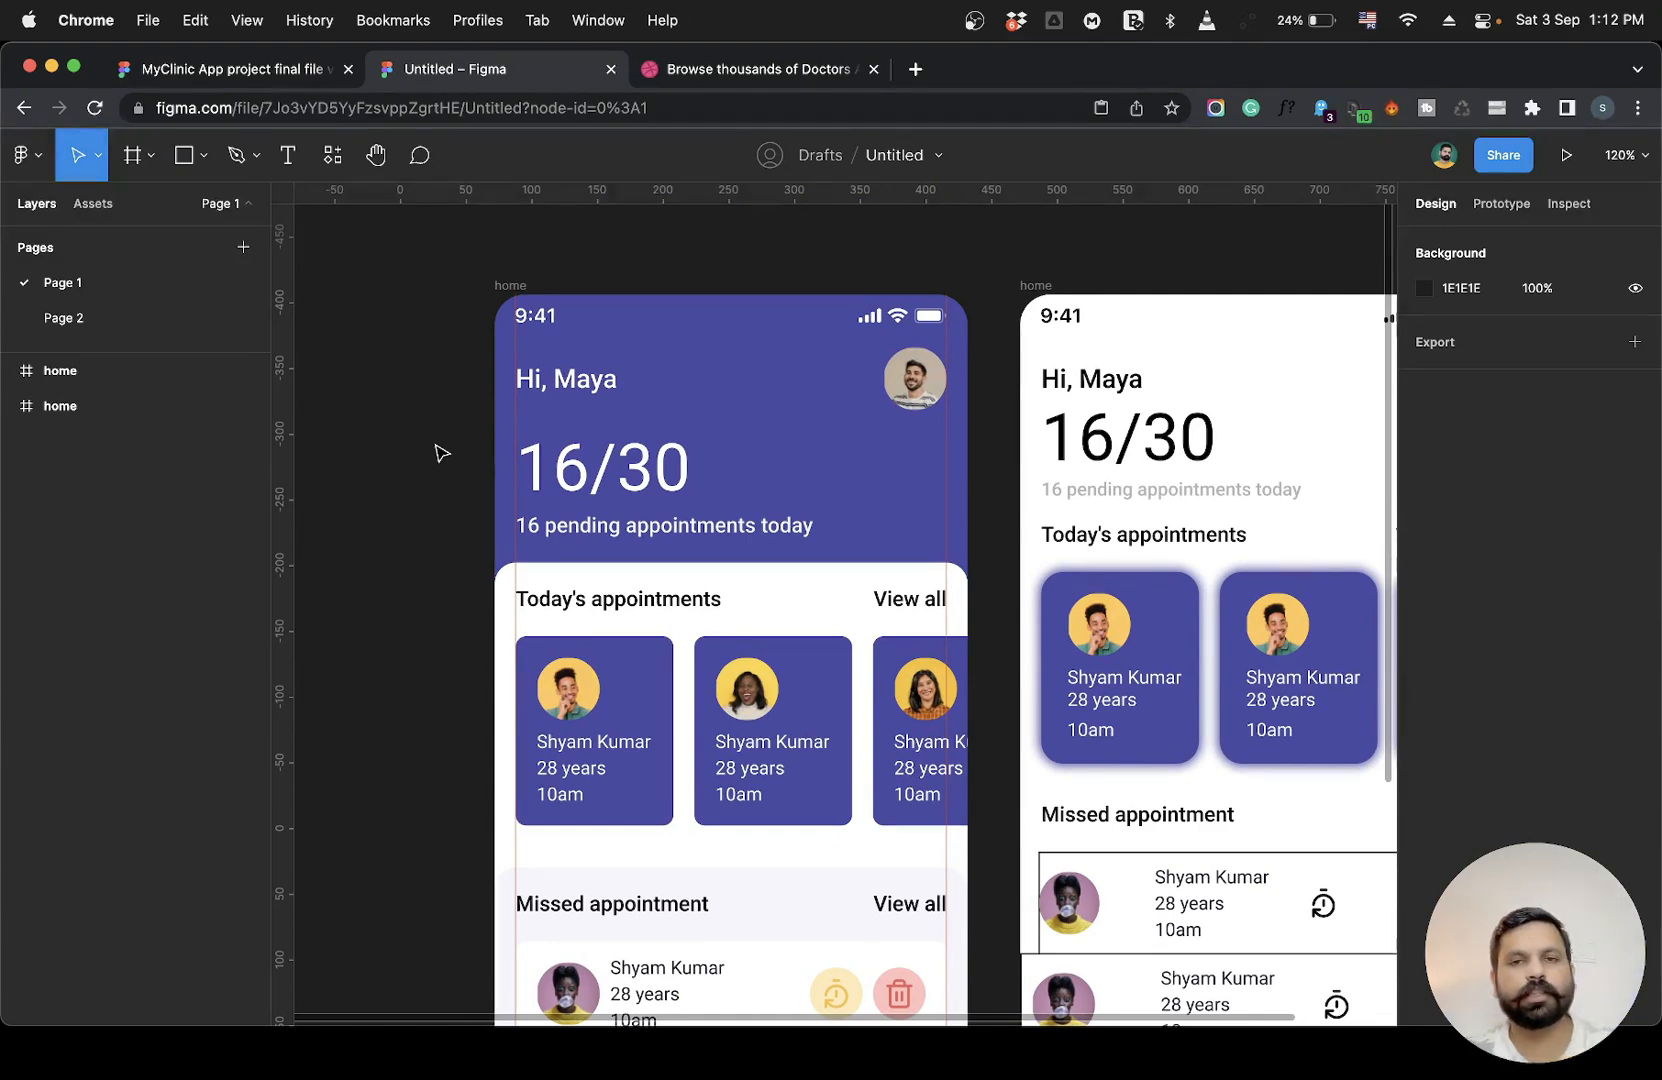
pyautogui.scroll(-1, 437, 453)
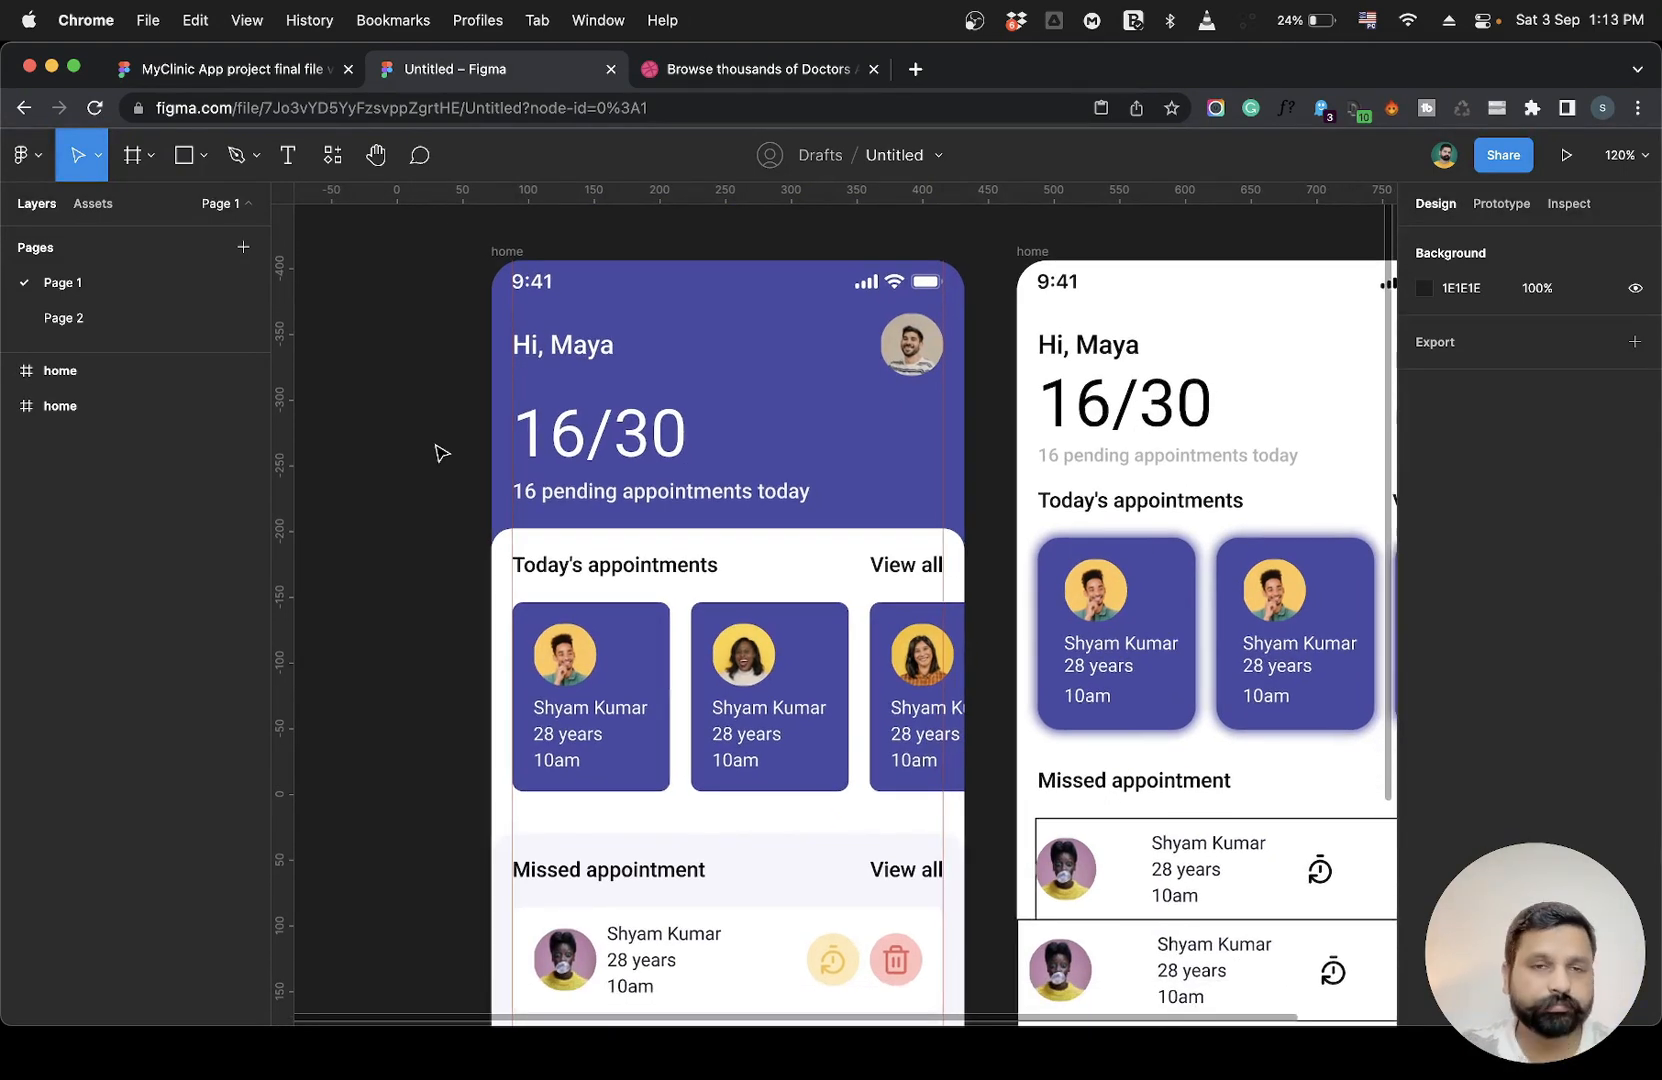
pyautogui.click(616, 430)
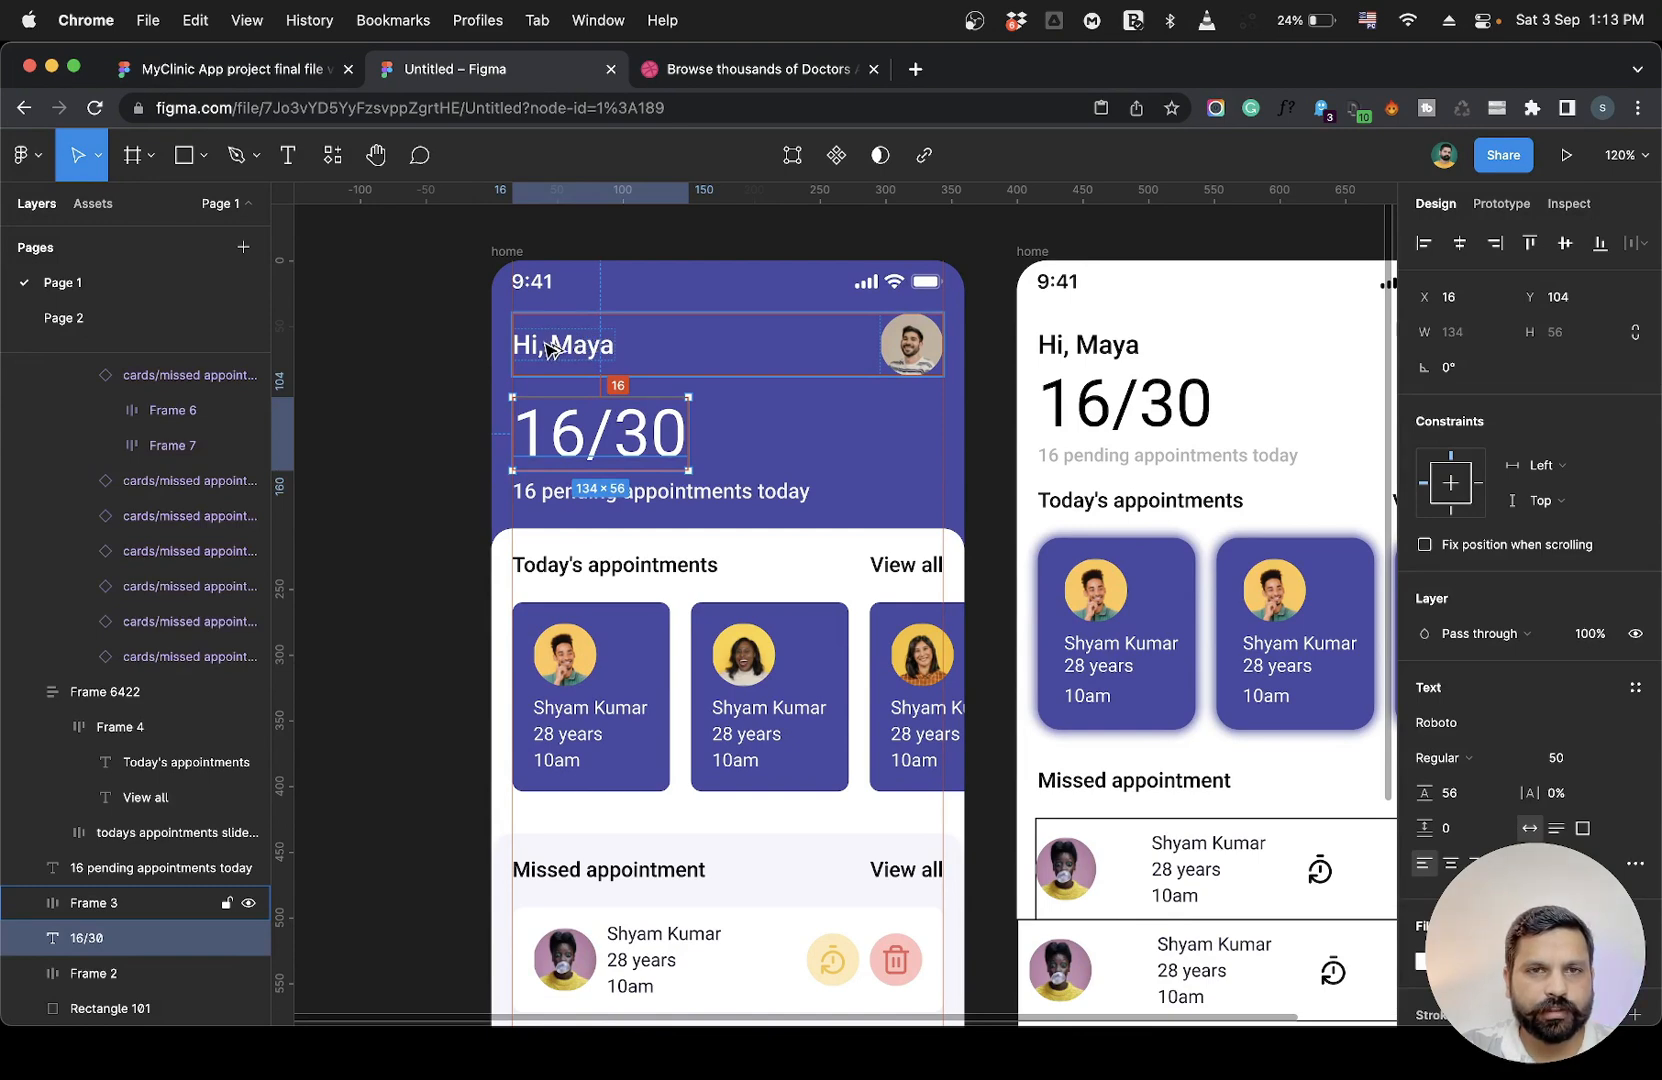
pyautogui.click(537, 494)
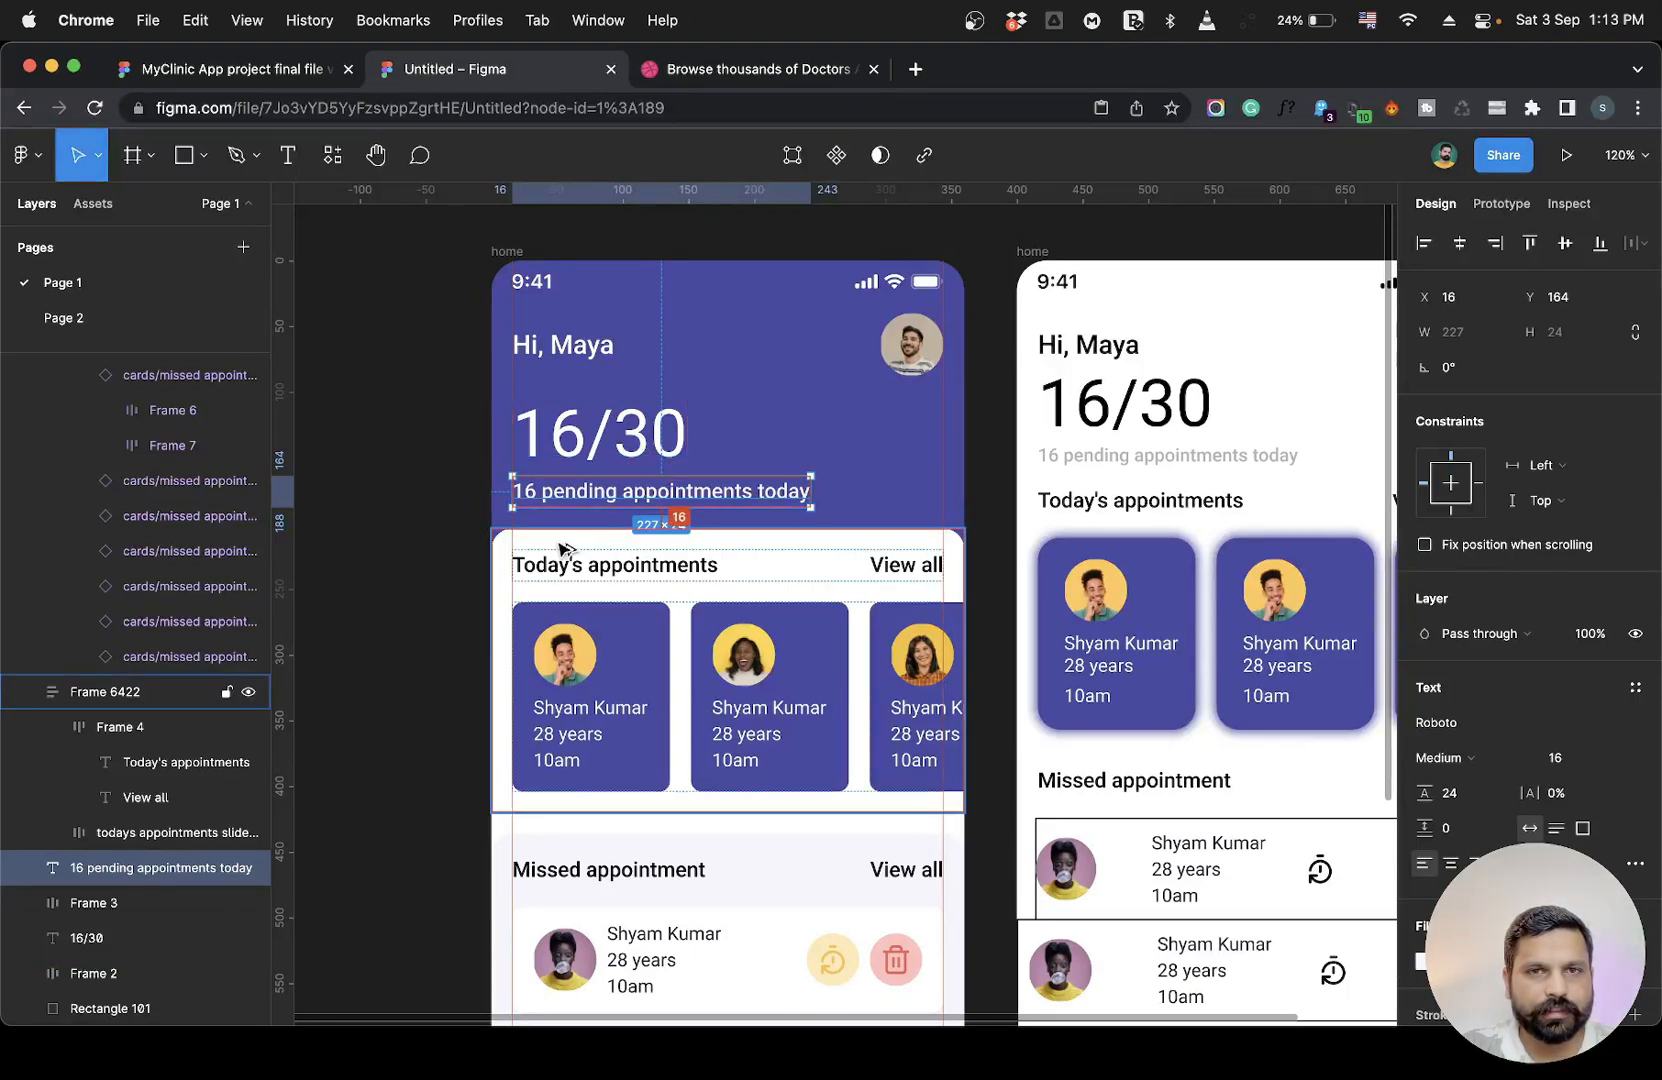
pyautogui.scroll(-5, 562, 549)
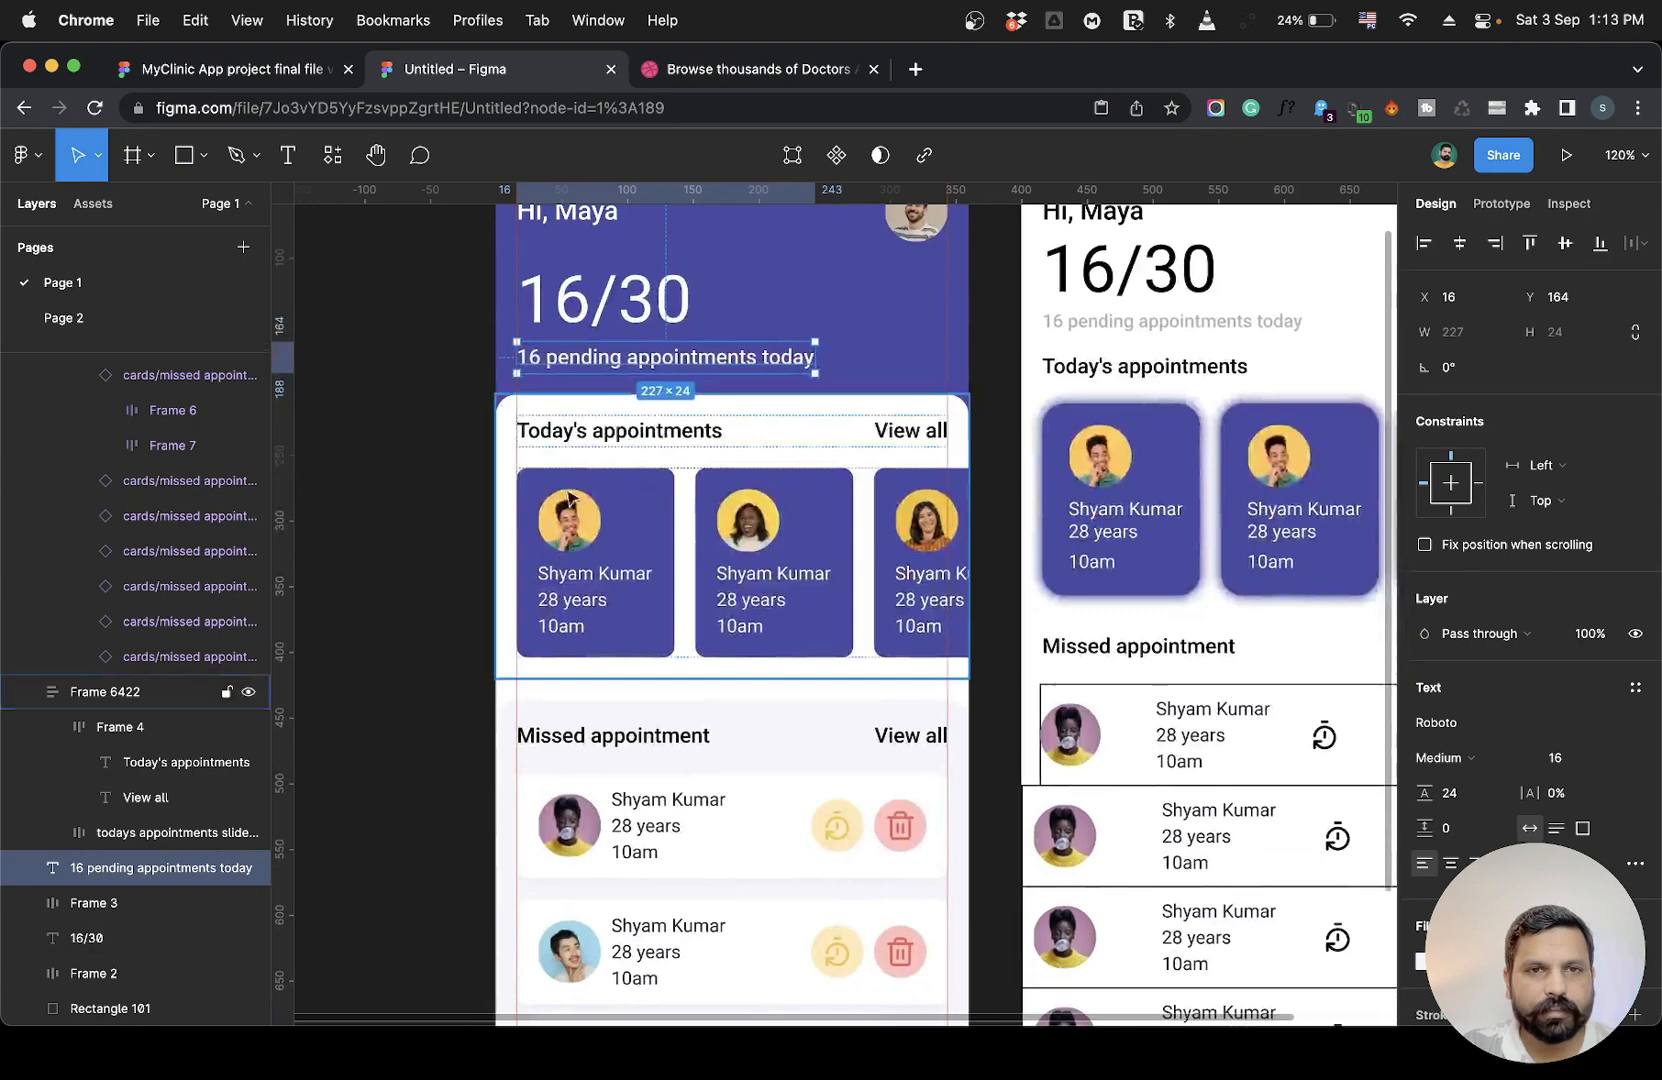
pyautogui.click(572, 440)
pyautogui.click(572, 440)
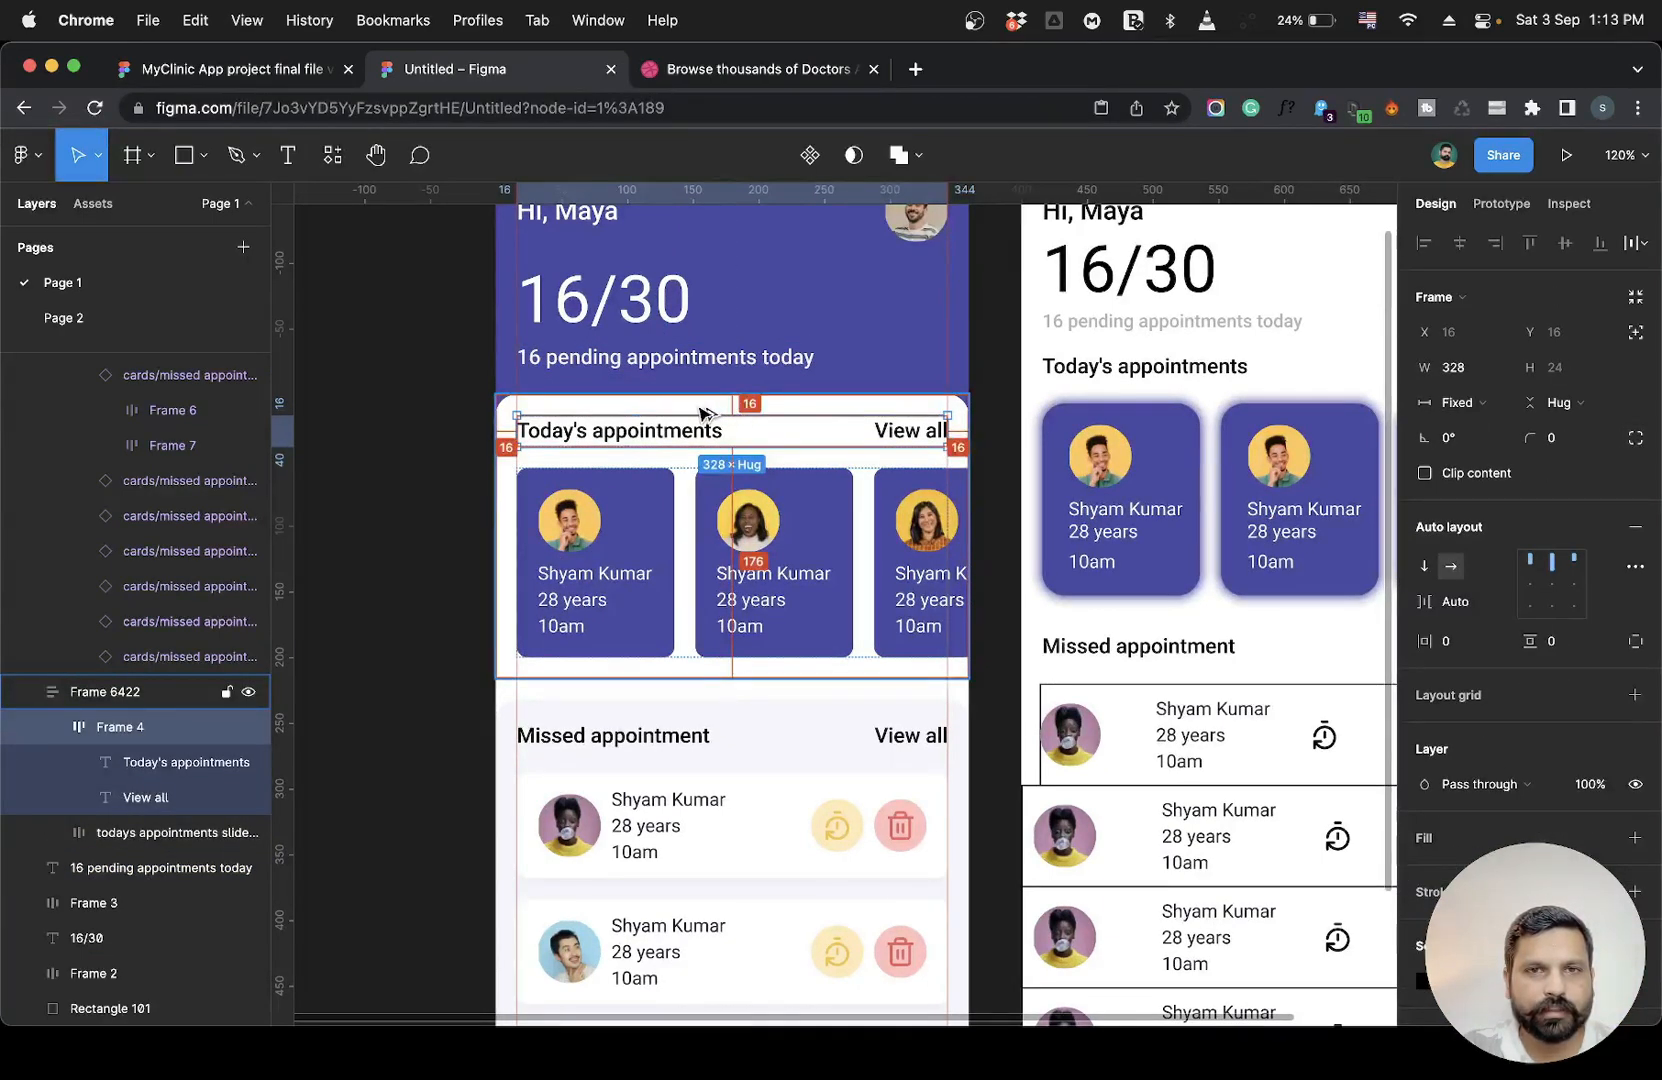
pyautogui.click(643, 486)
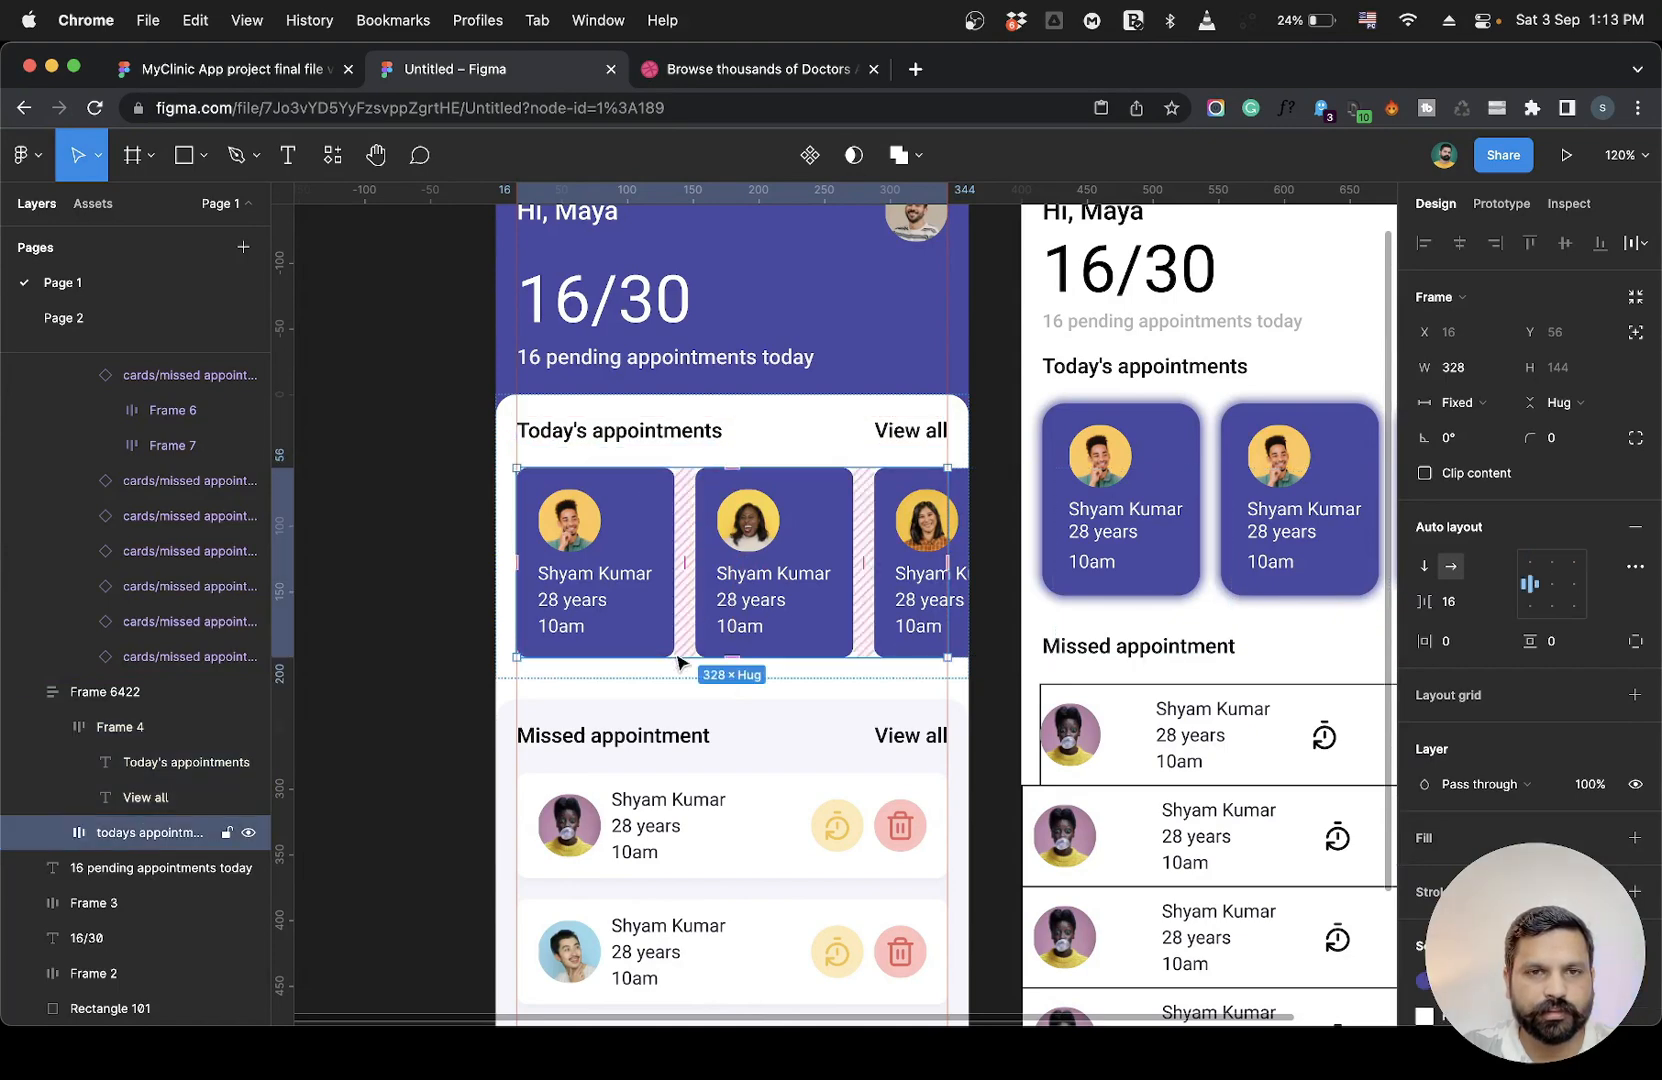
pyautogui.scroll(-5, 686, 645)
pyautogui.click(582, 568)
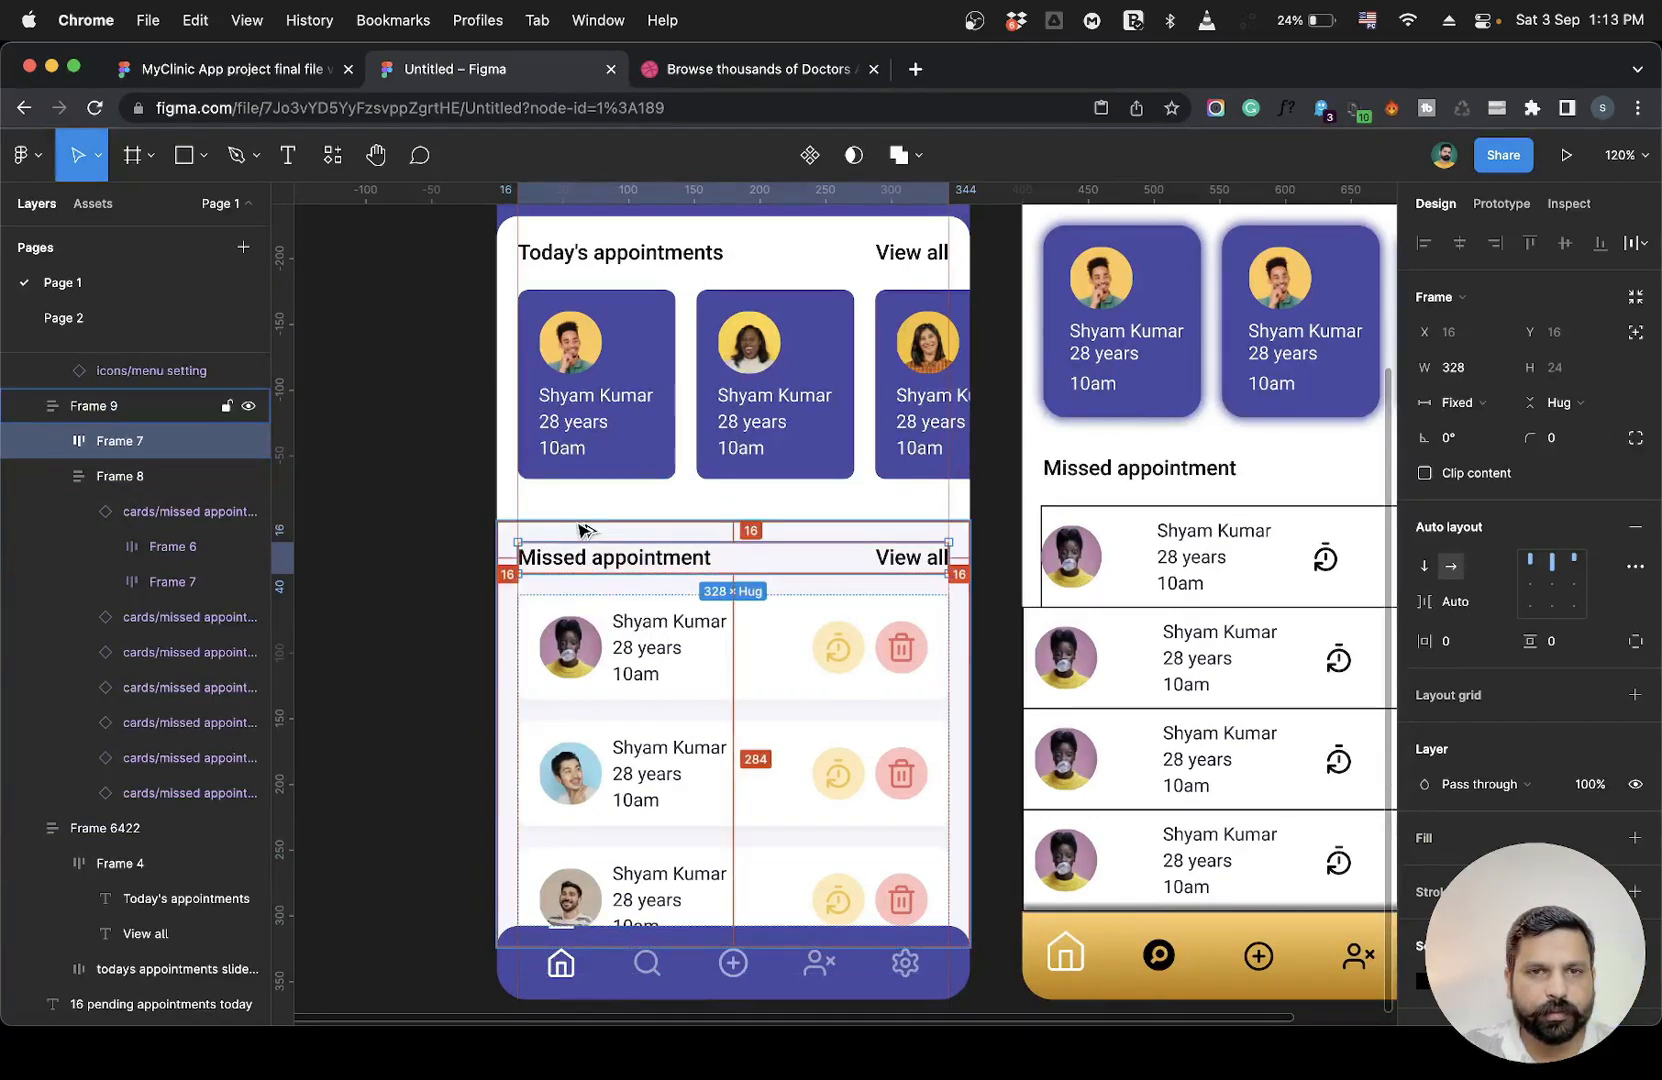
# Inspect the layers and spacing inside a reference missed-appointment card: avatar, text frame and action icons.
pyautogui.scroll(-3, 583, 520)
pyautogui.click(610, 545)
pyautogui.doubleClick(615, 555)
pyautogui.doubleClick(620, 557)
pyautogui.press('alt')
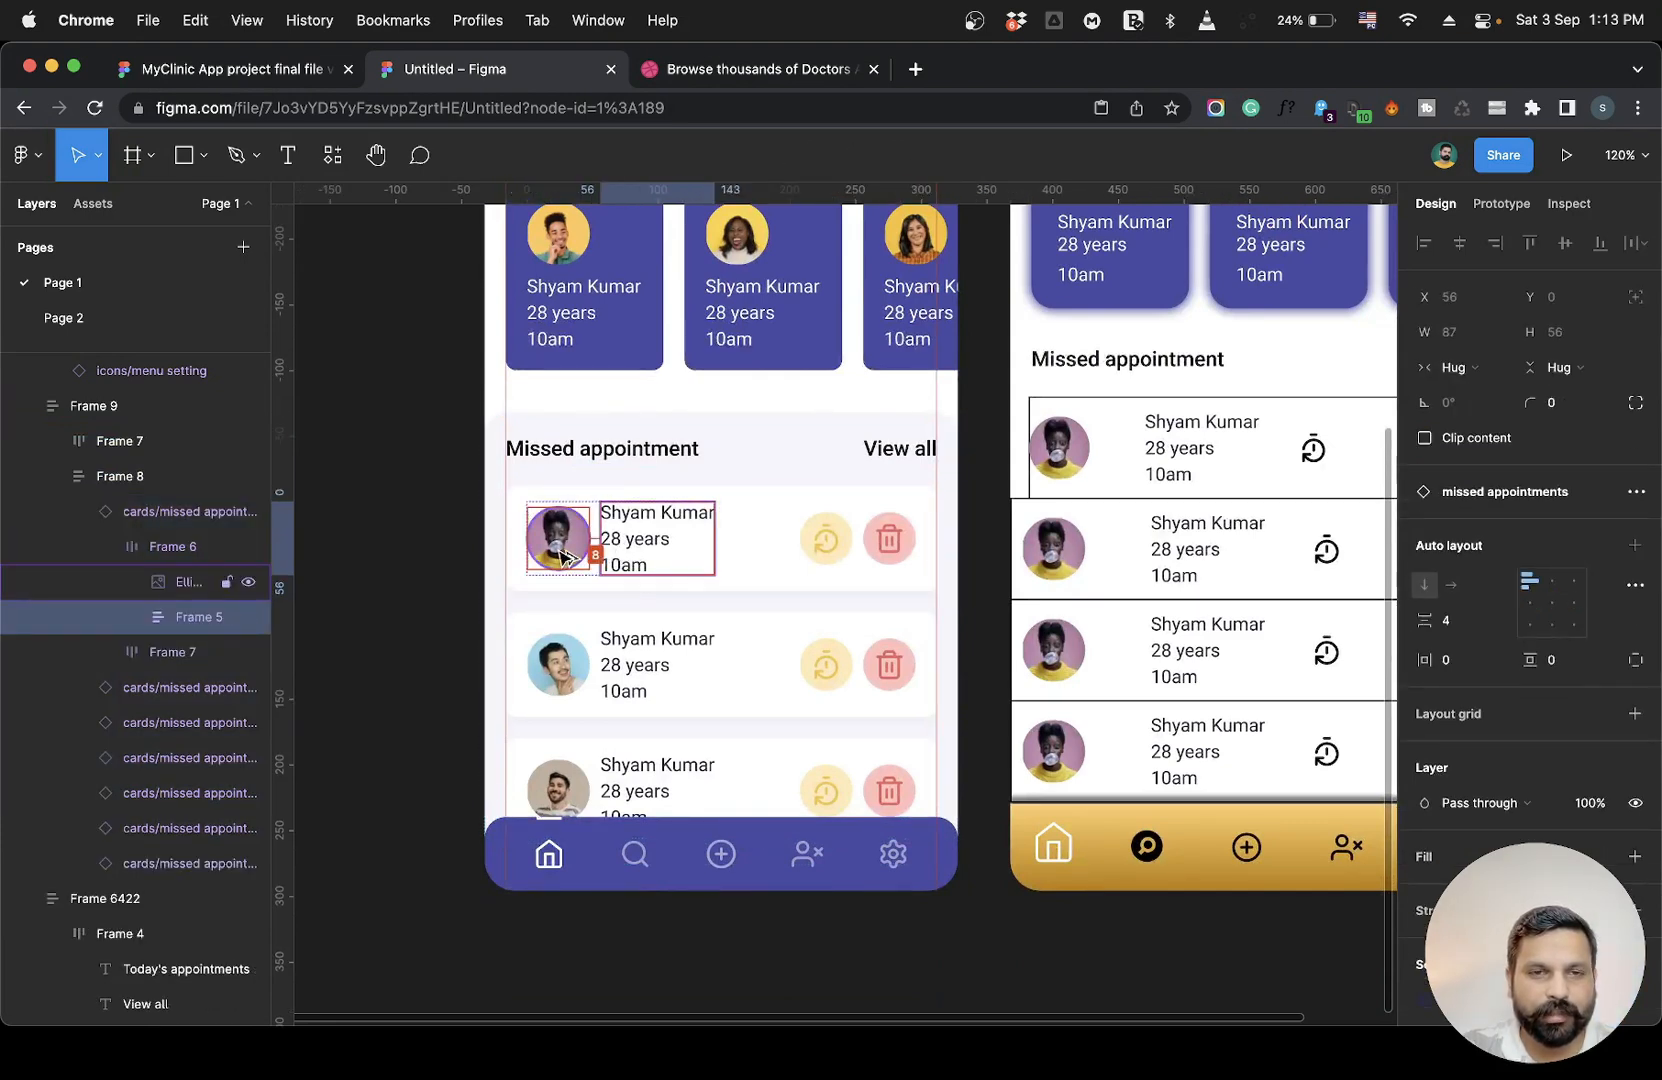
pyautogui.doubleClick(655, 541)
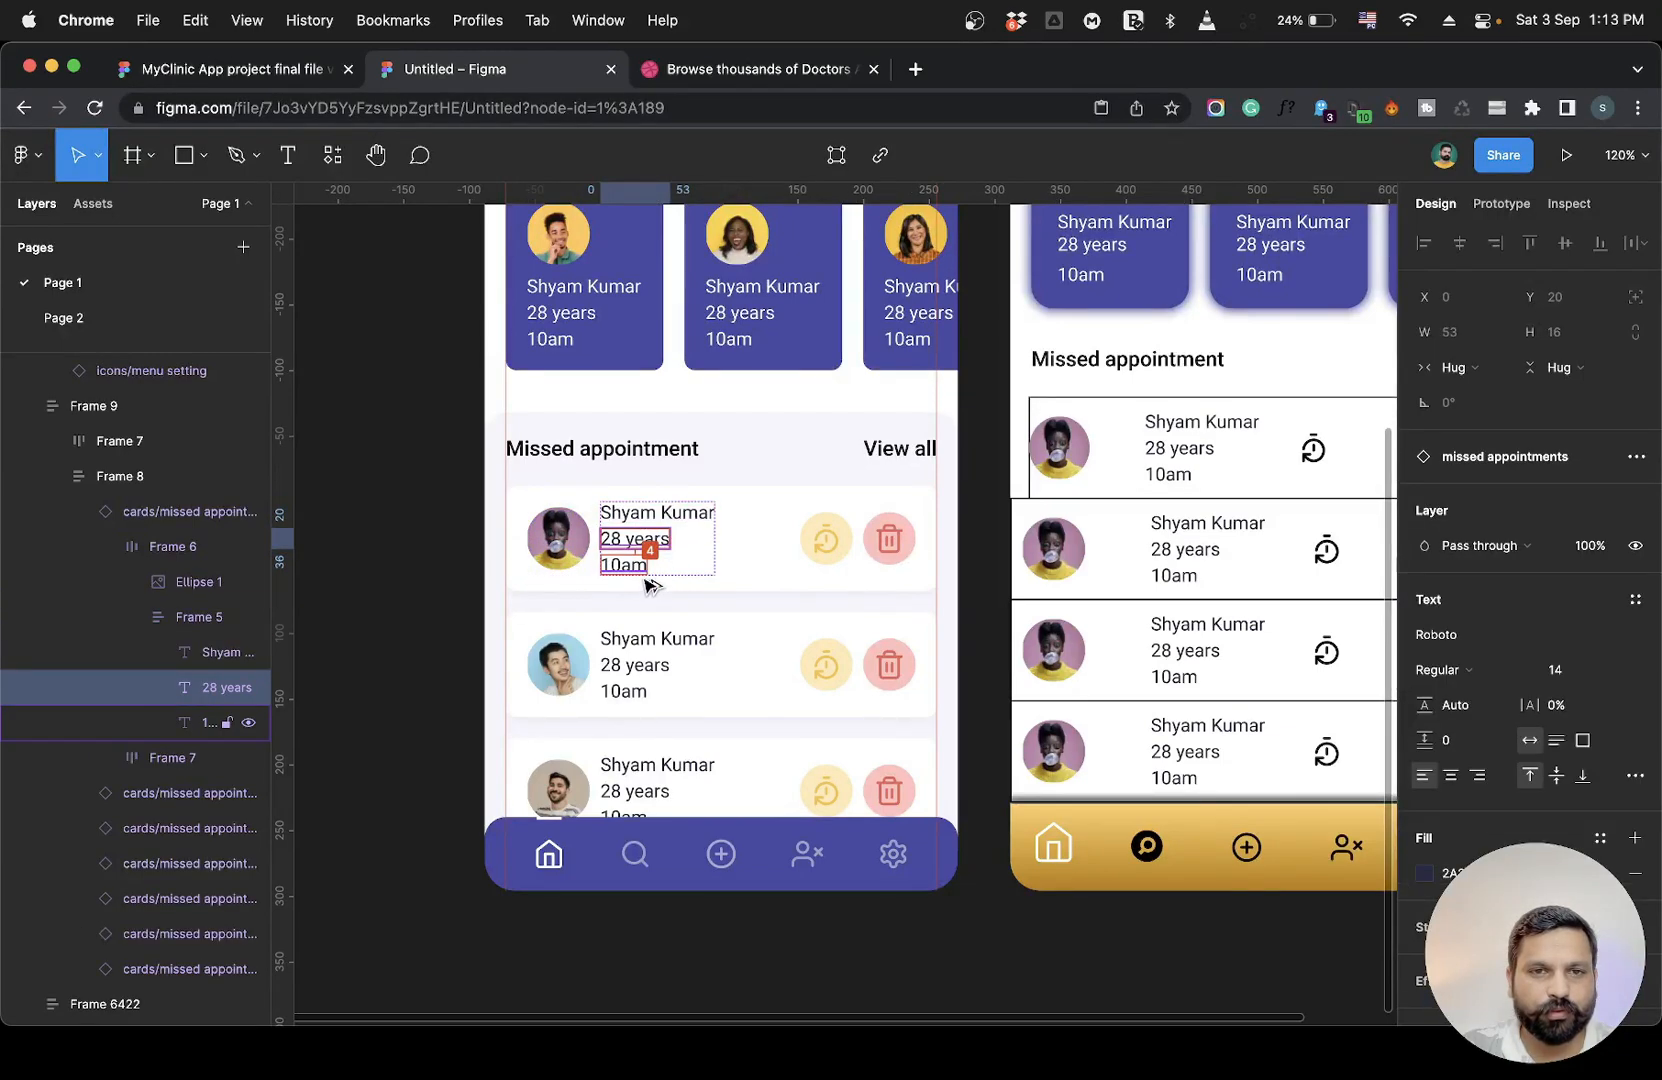
pyautogui.click(978, 548)
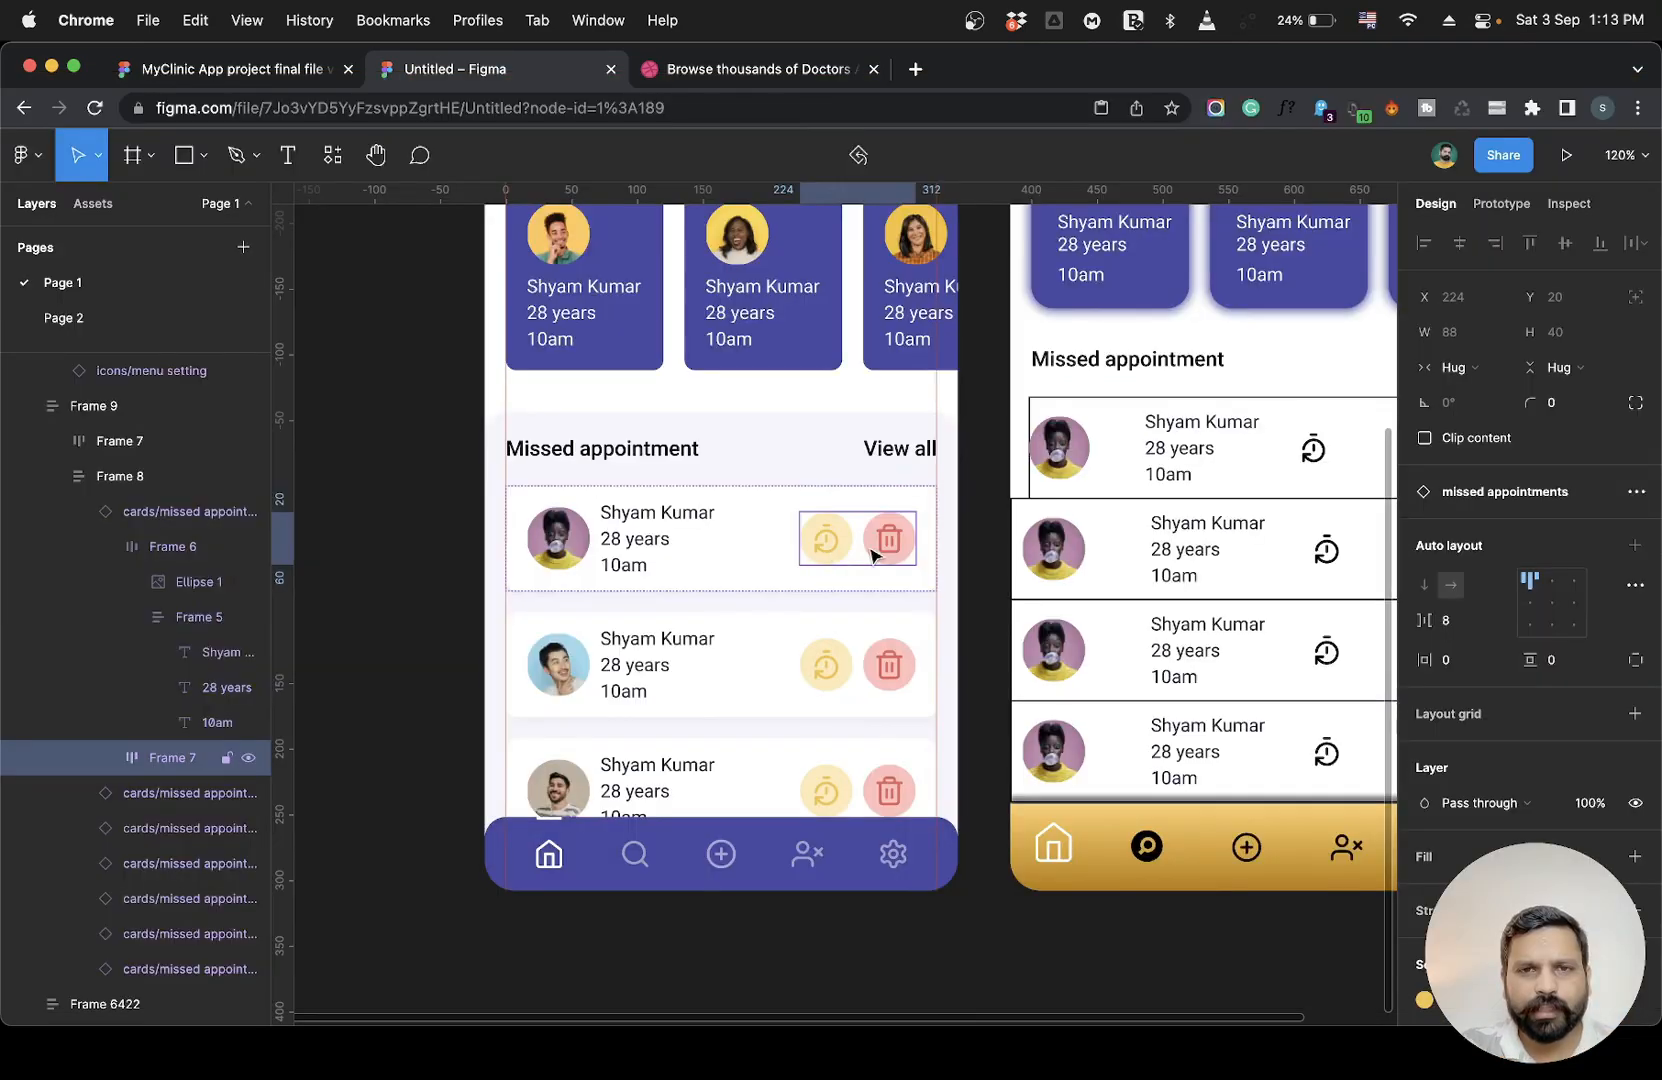
pyautogui.doubleClick(849, 549)
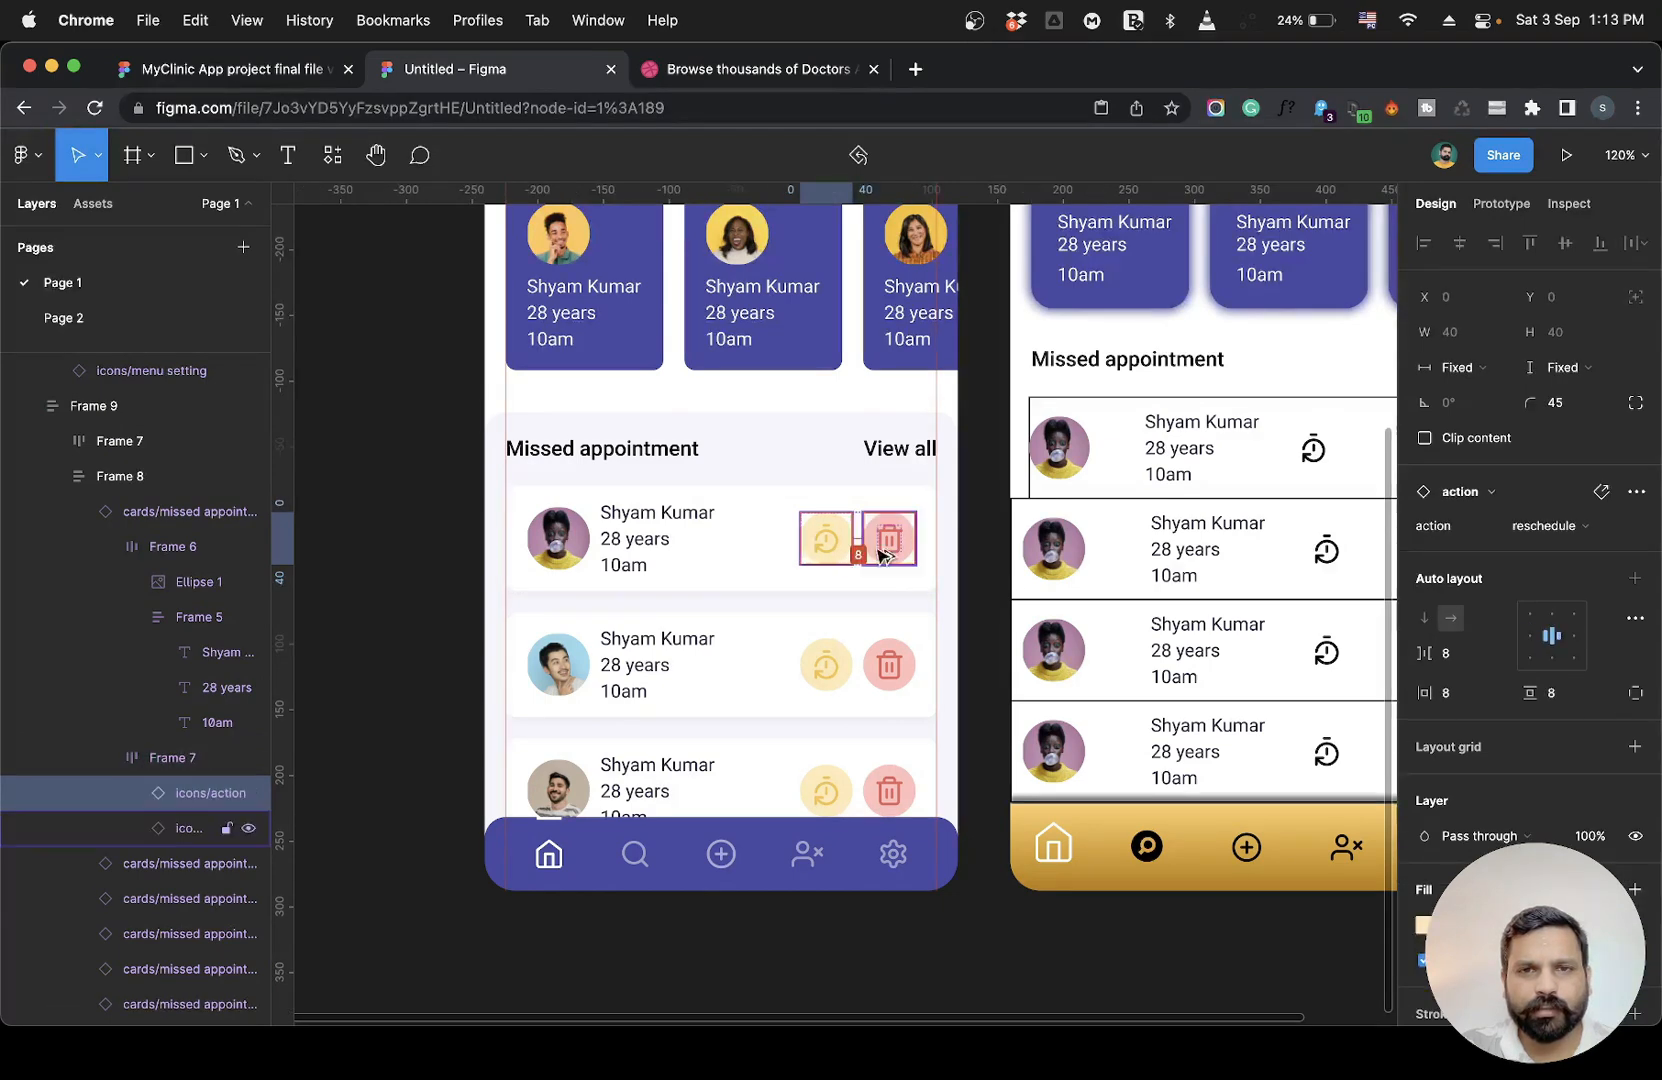
# Inspect the size and position of the reference card's action icons and avatar, and of the header avatar, counter and subtitle.
pyautogui.click(891, 550)
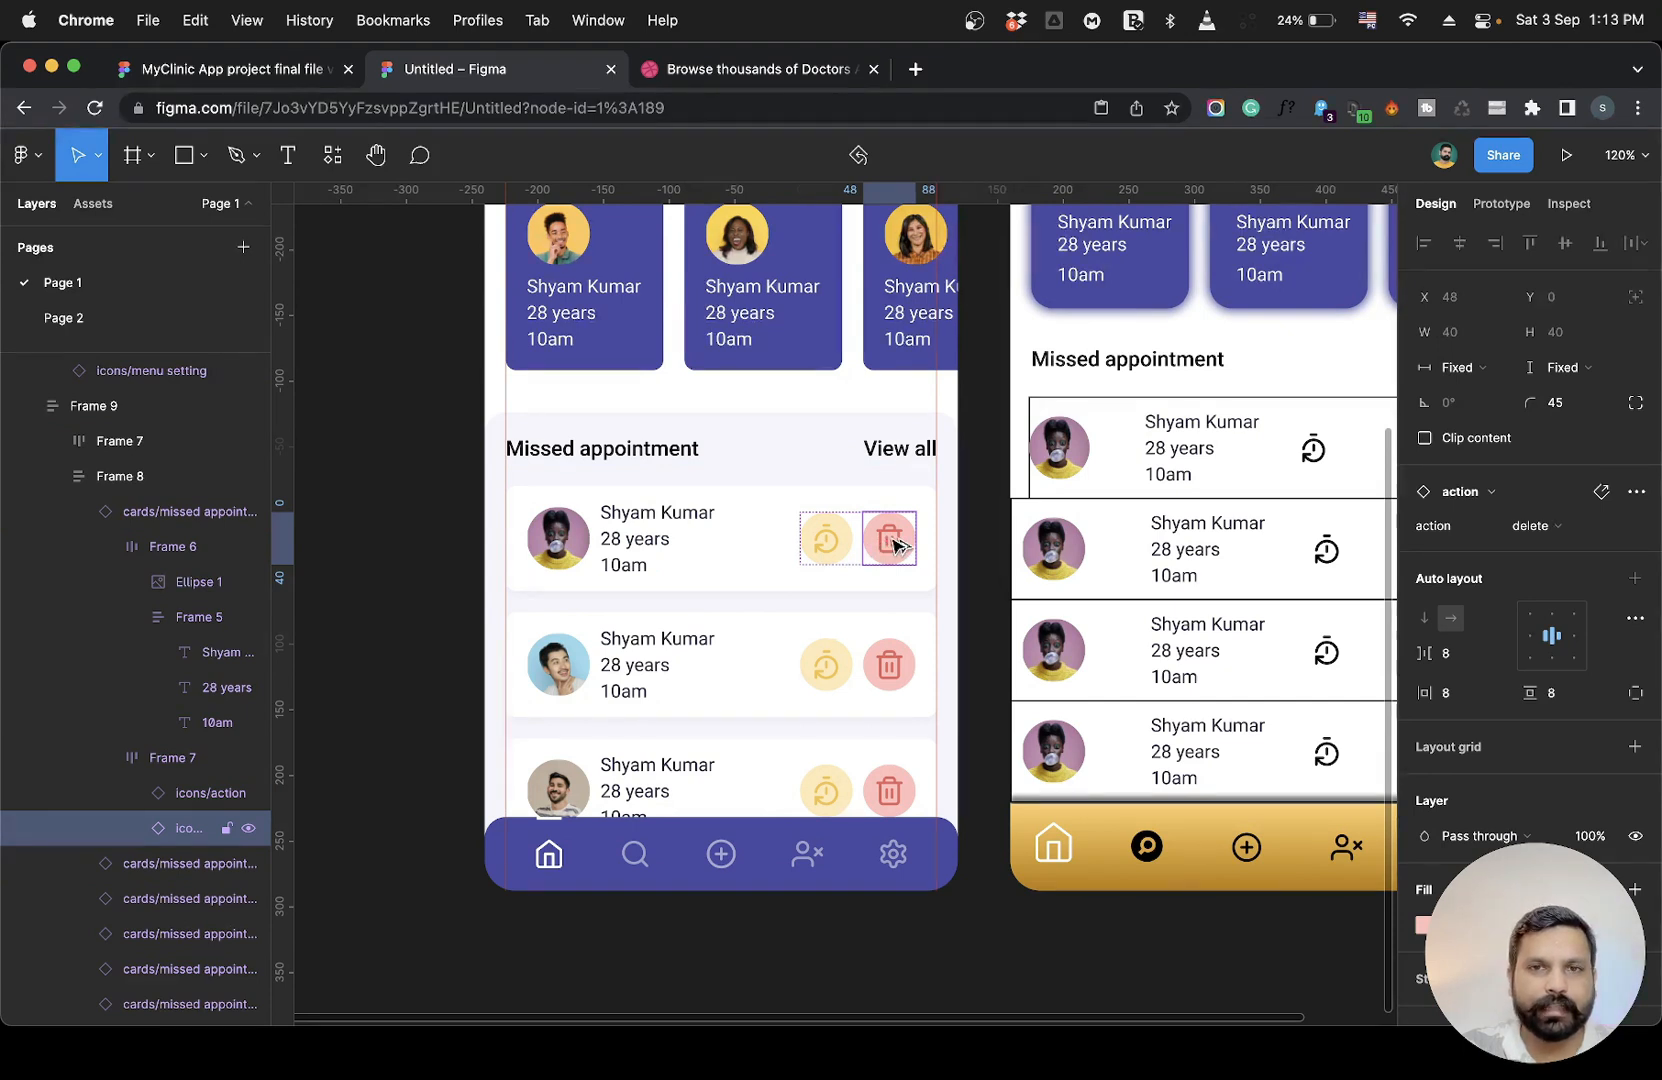
pyautogui.click(573, 540)
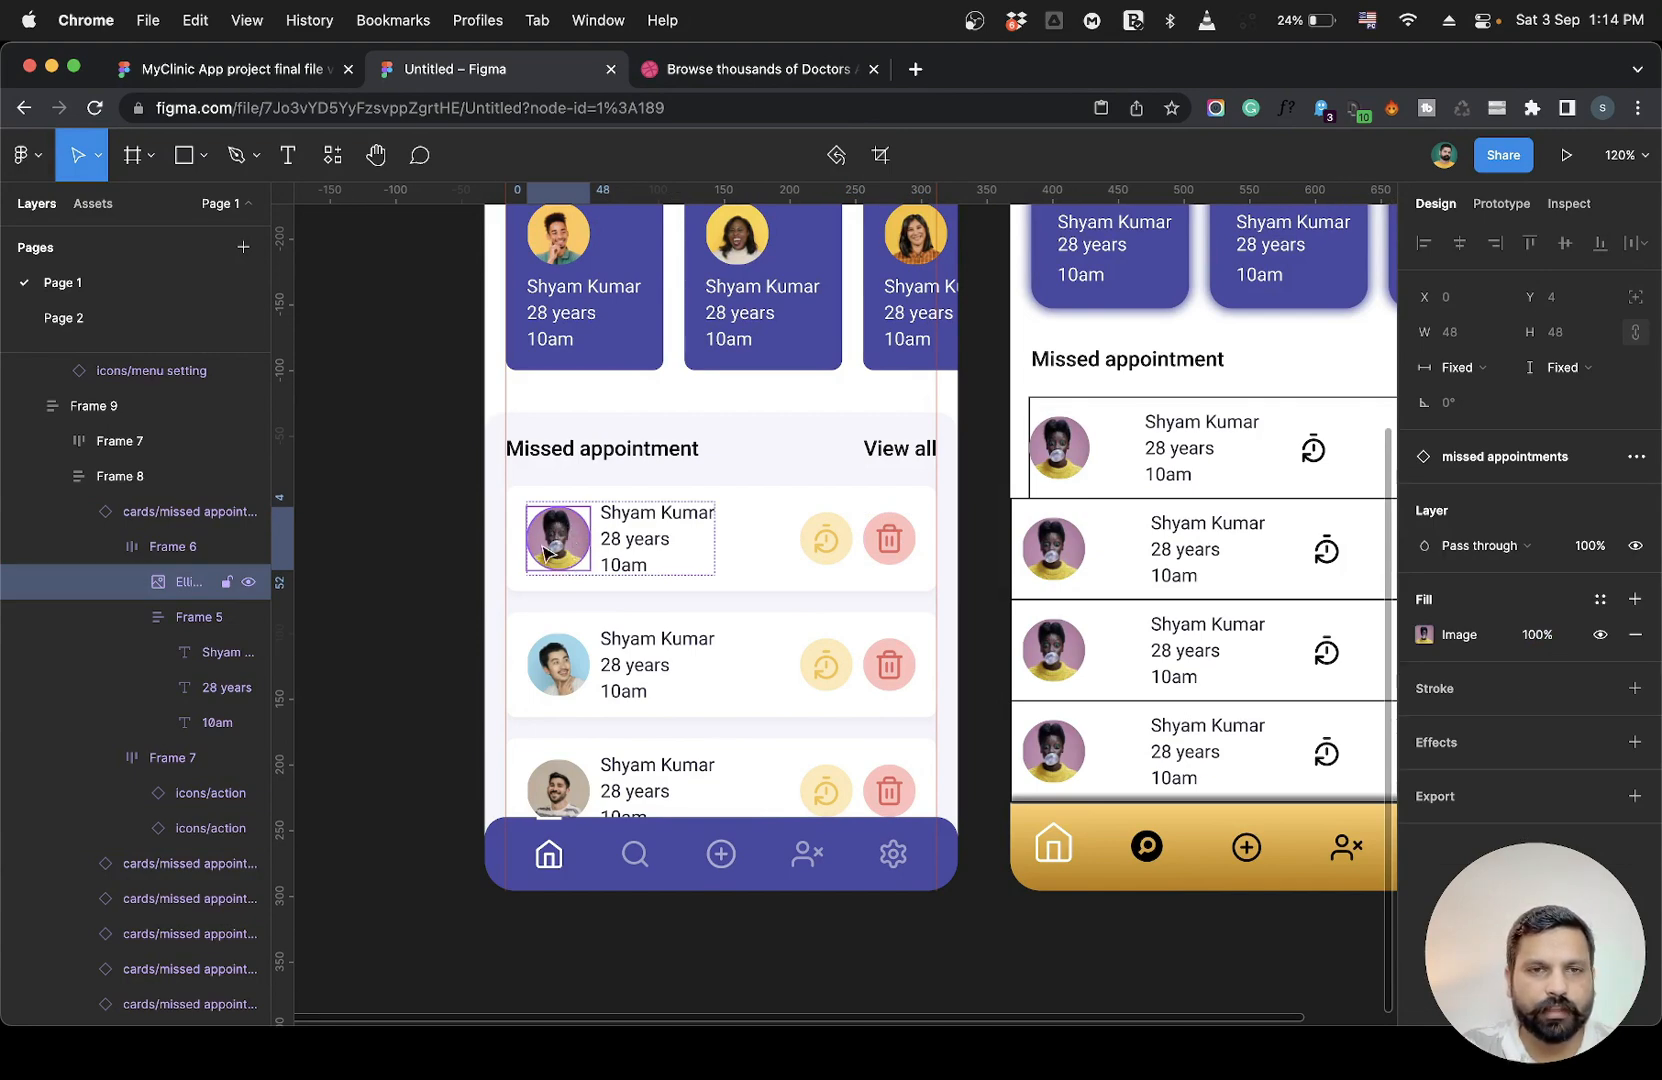
pyautogui.scroll(8, 566, 553)
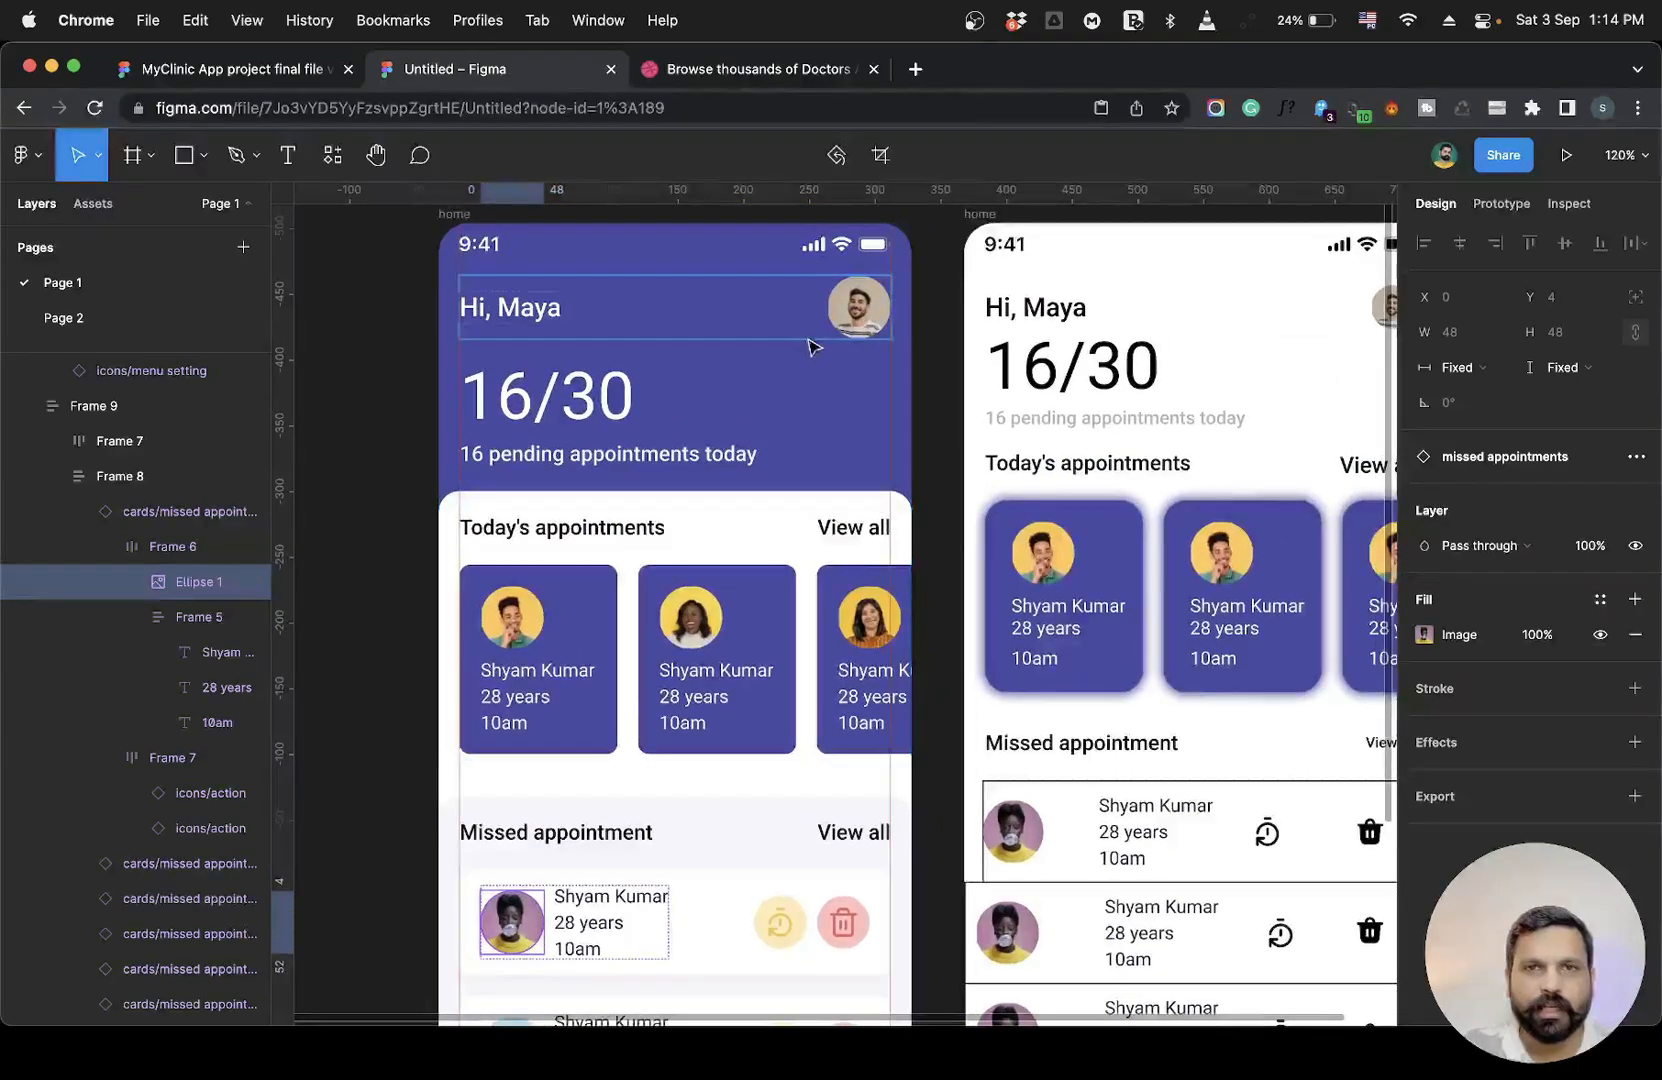
pyautogui.click(872, 320)
pyautogui.click(872, 320)
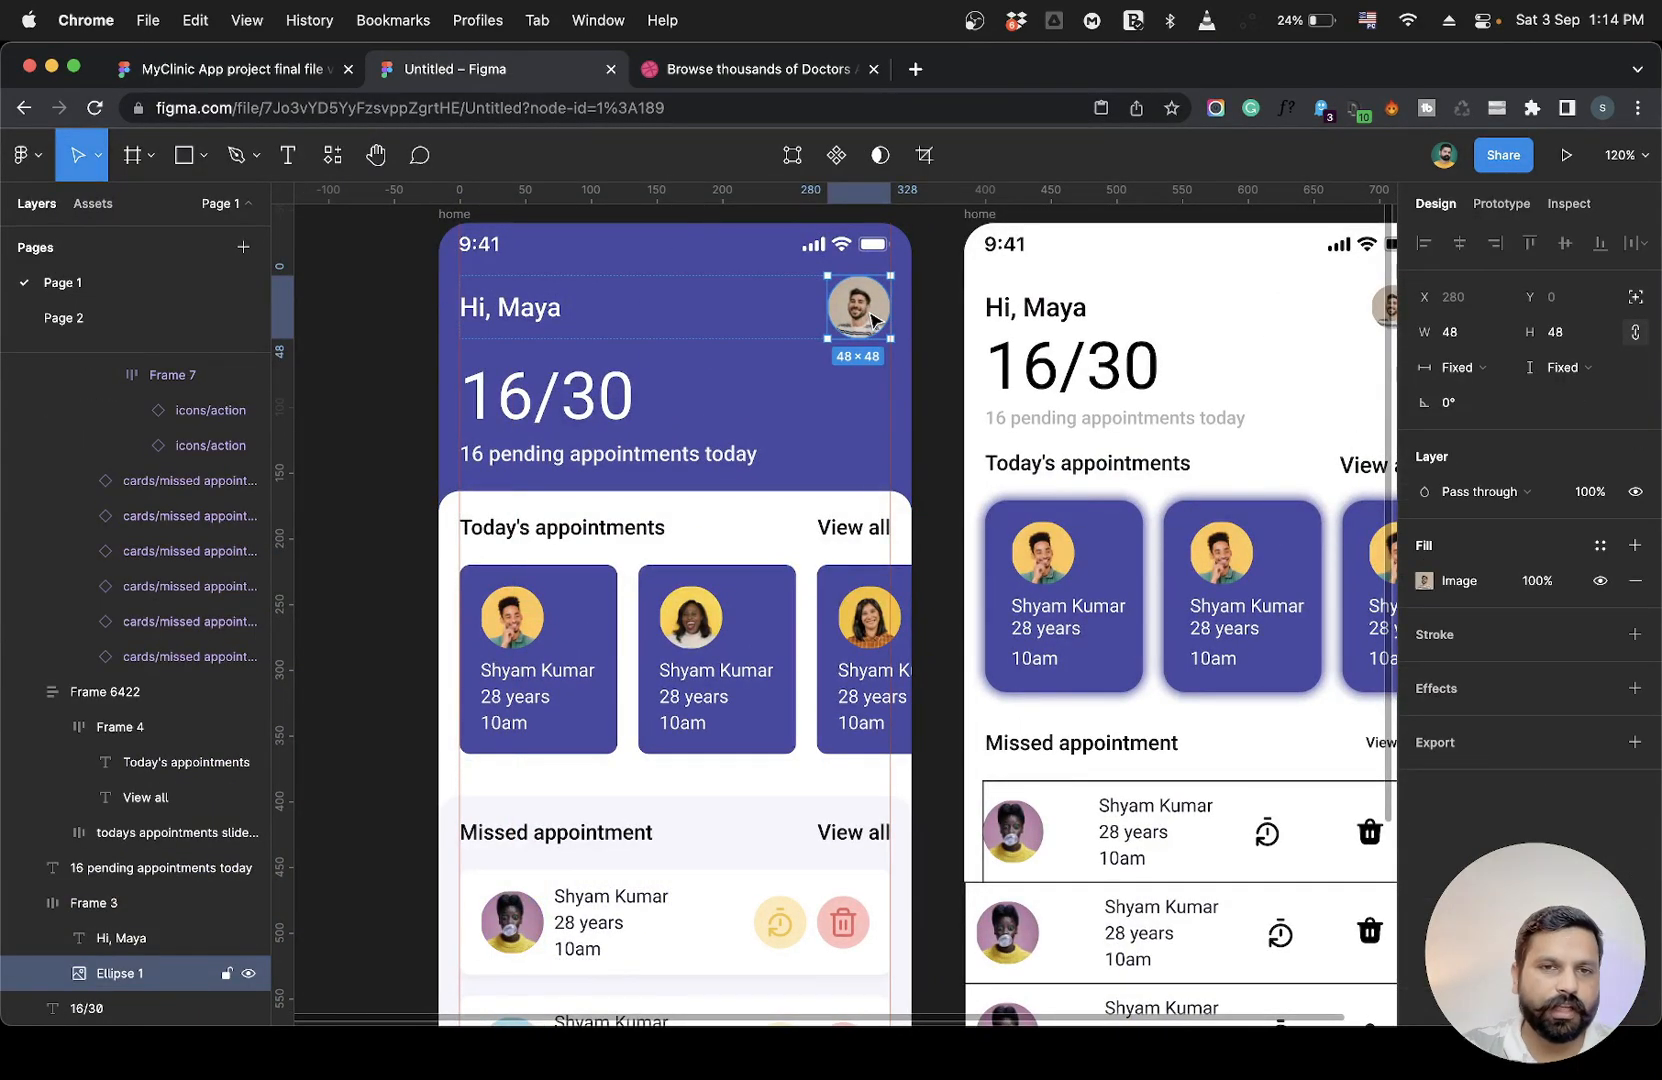
pyautogui.press('alt')
pyautogui.click(611, 403)
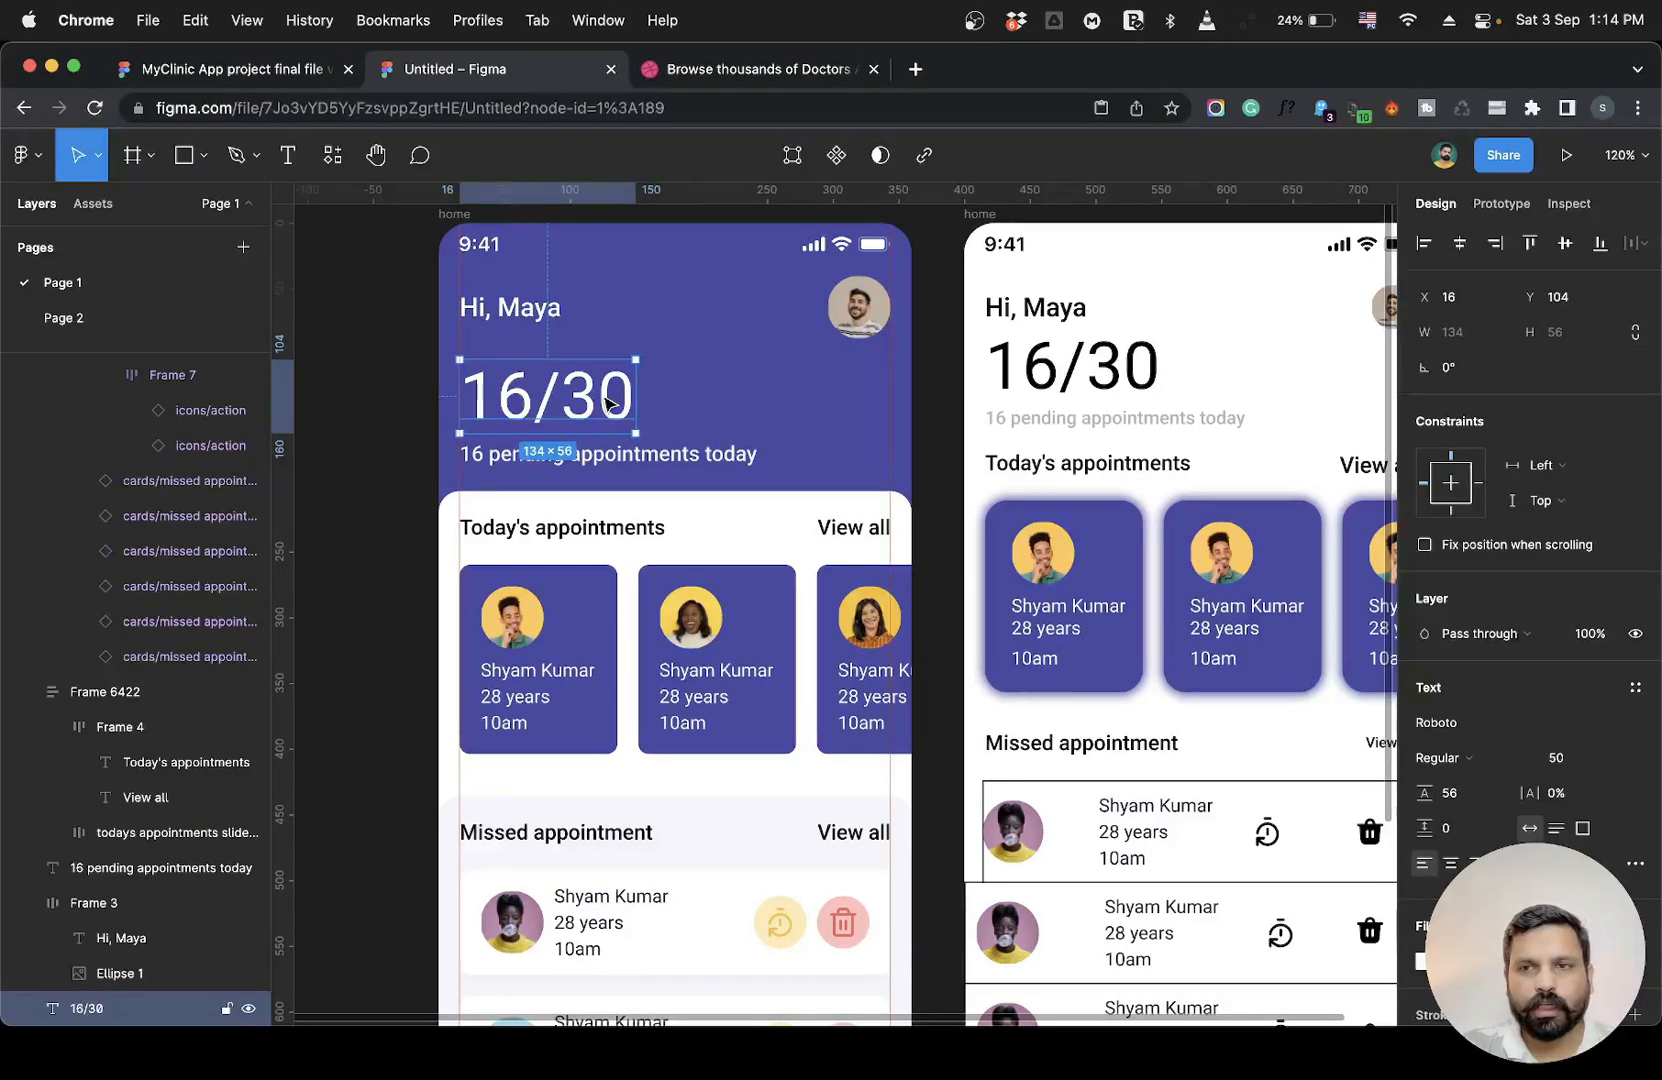
pyautogui.click(610, 453)
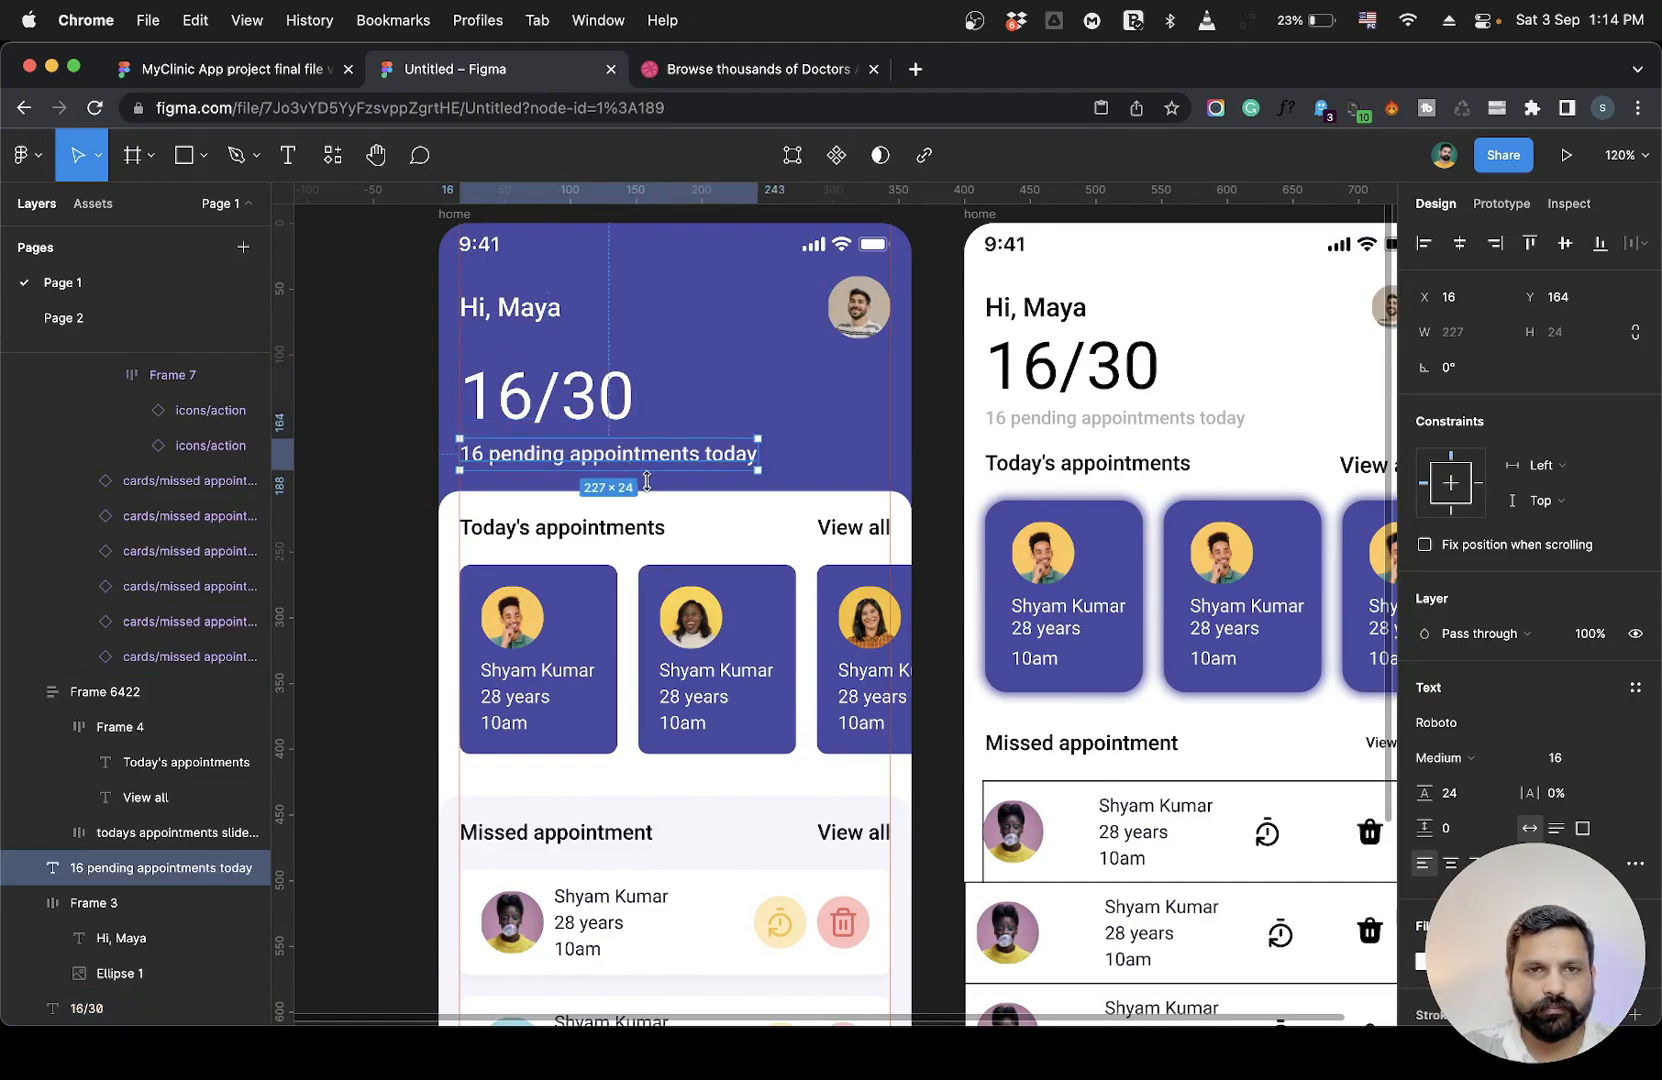
# Inspect the reference section headers, View all links and card name texts for their positions and sizing.
pyautogui.scroll(-5, 608, 706)
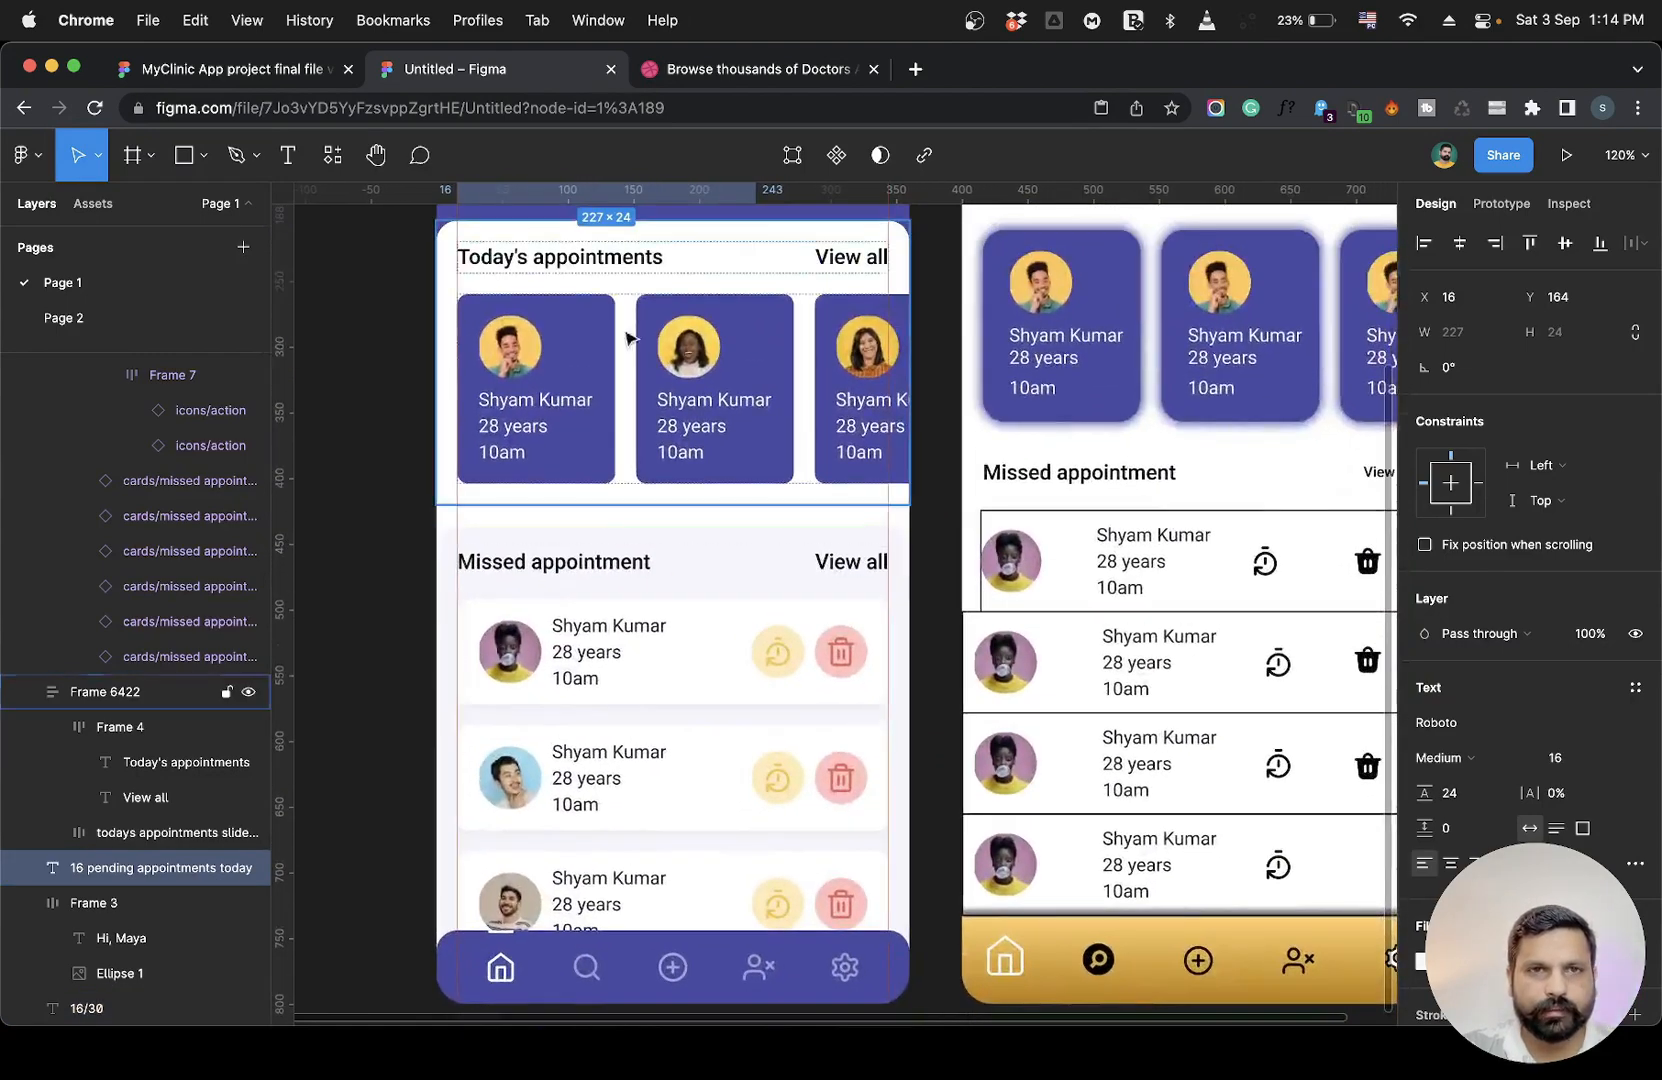
pyautogui.click(612, 258)
pyautogui.click(612, 258)
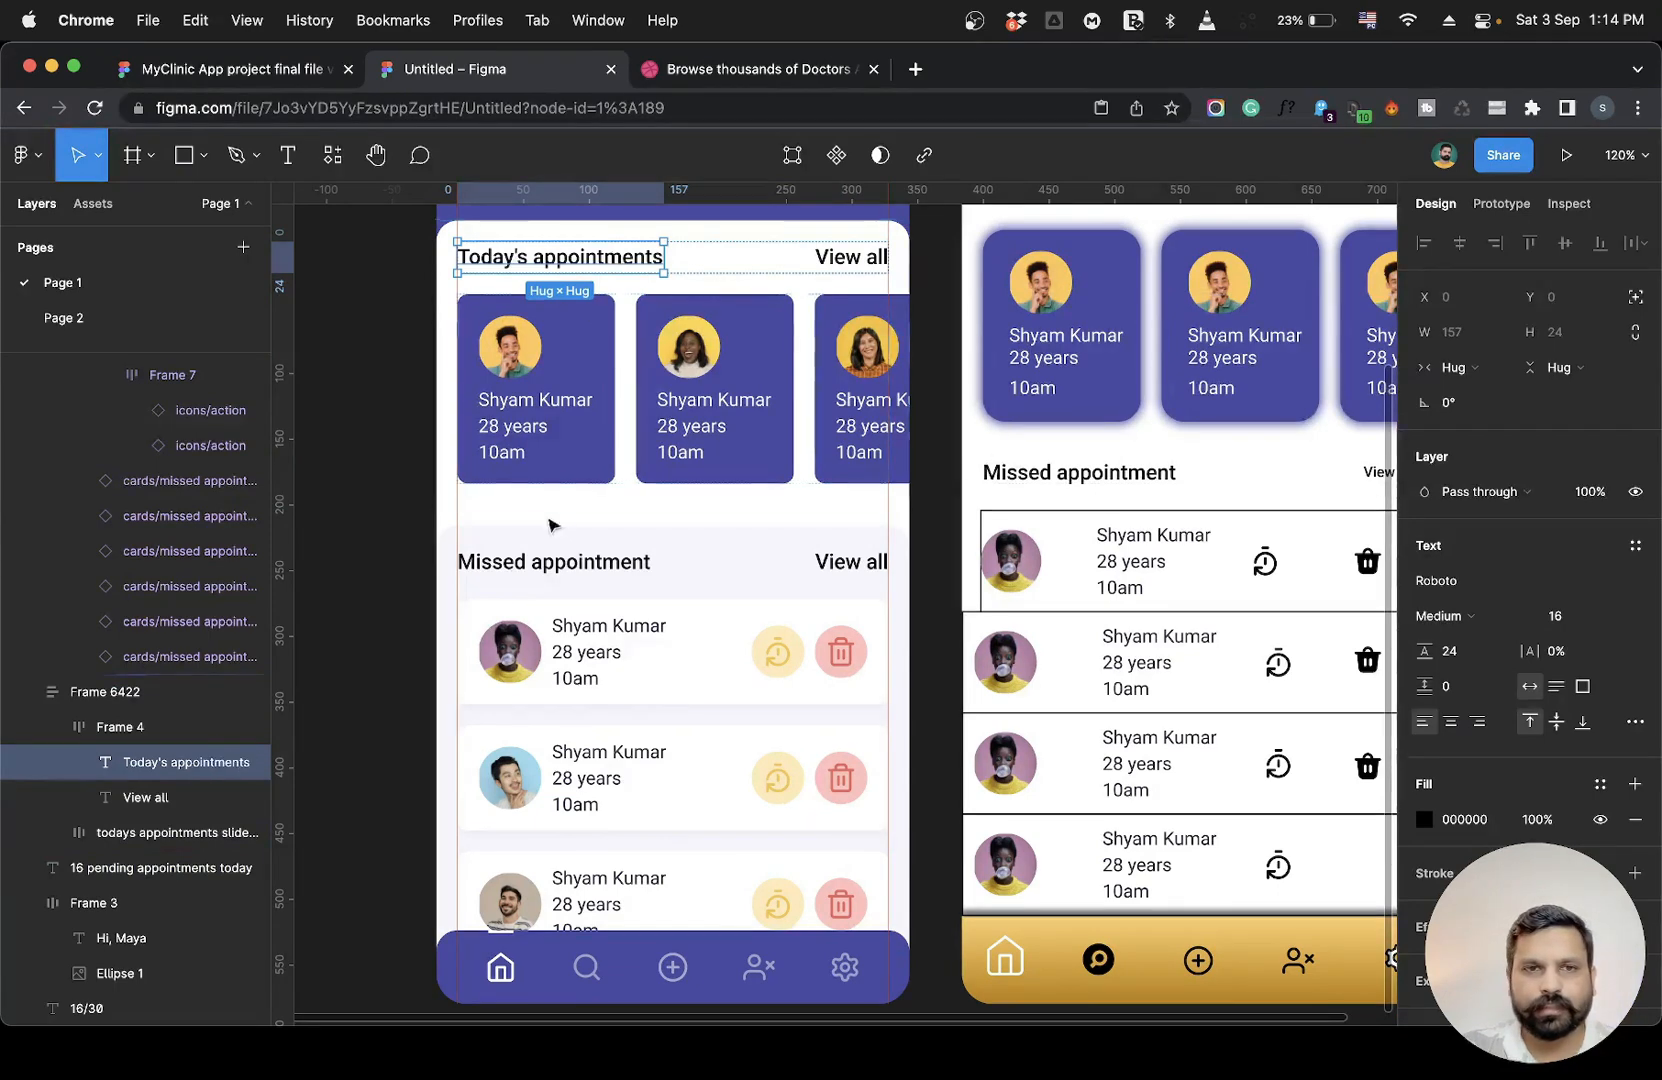
pyautogui.click(549, 563)
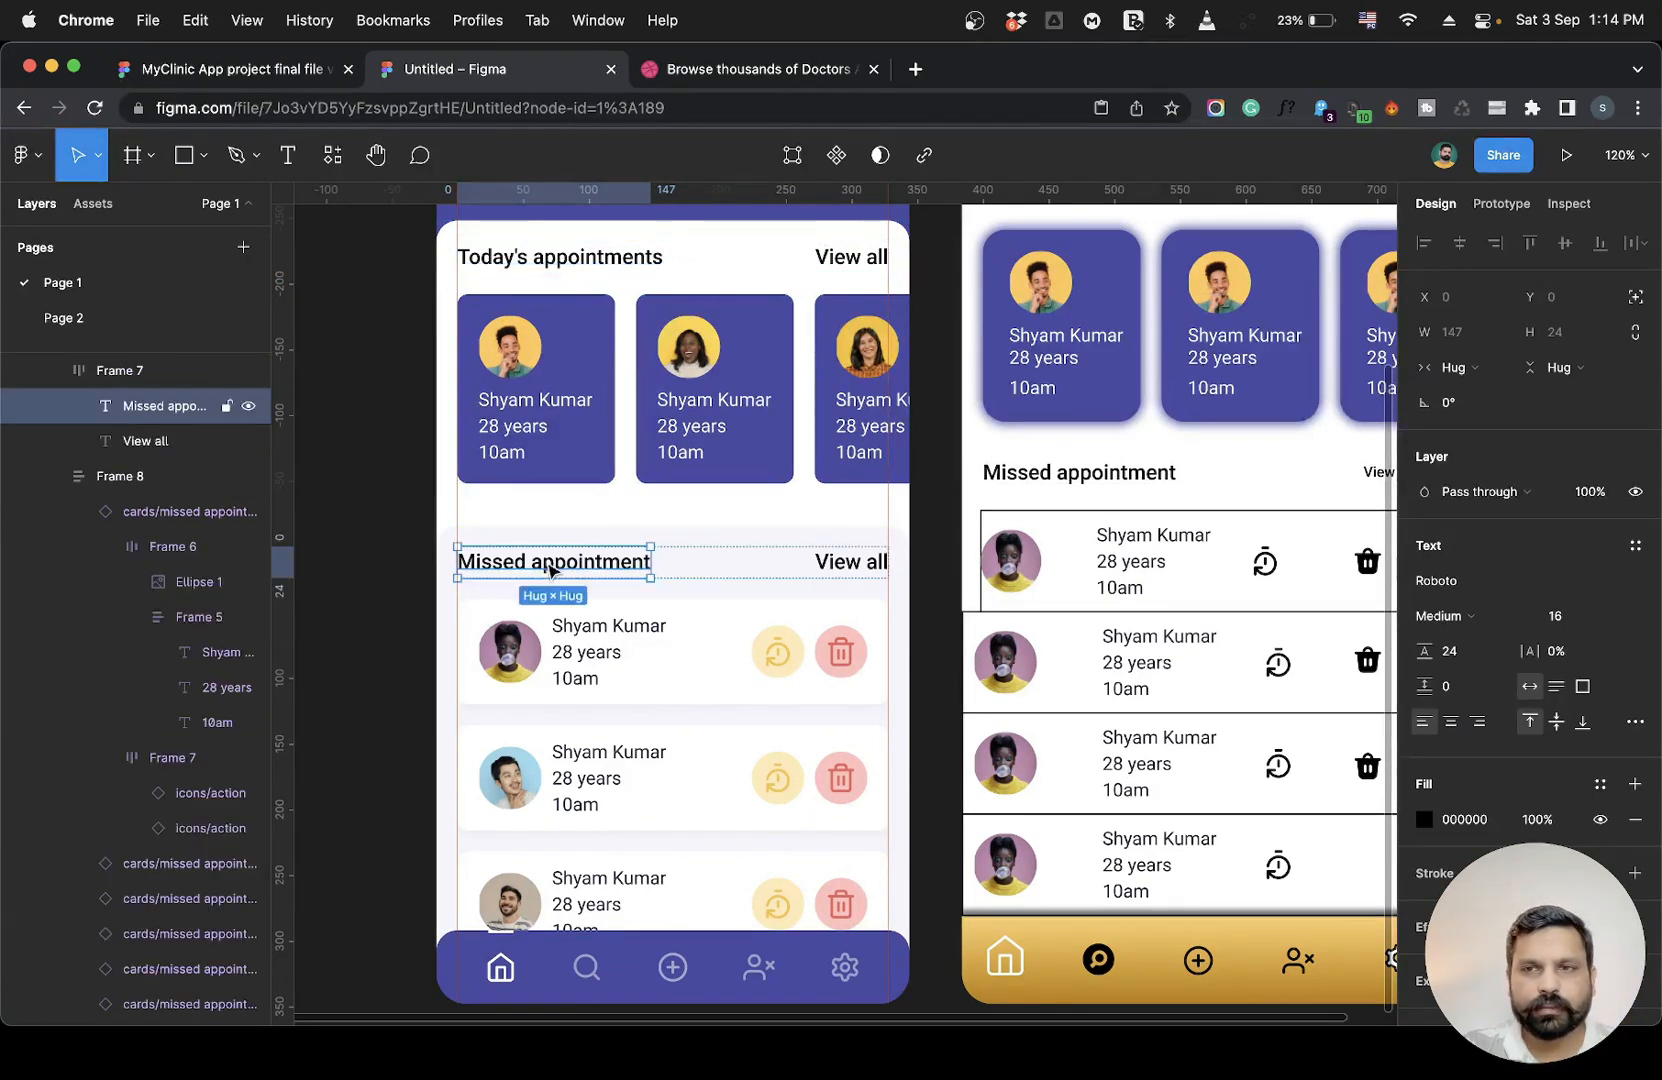
pyautogui.click(857, 262)
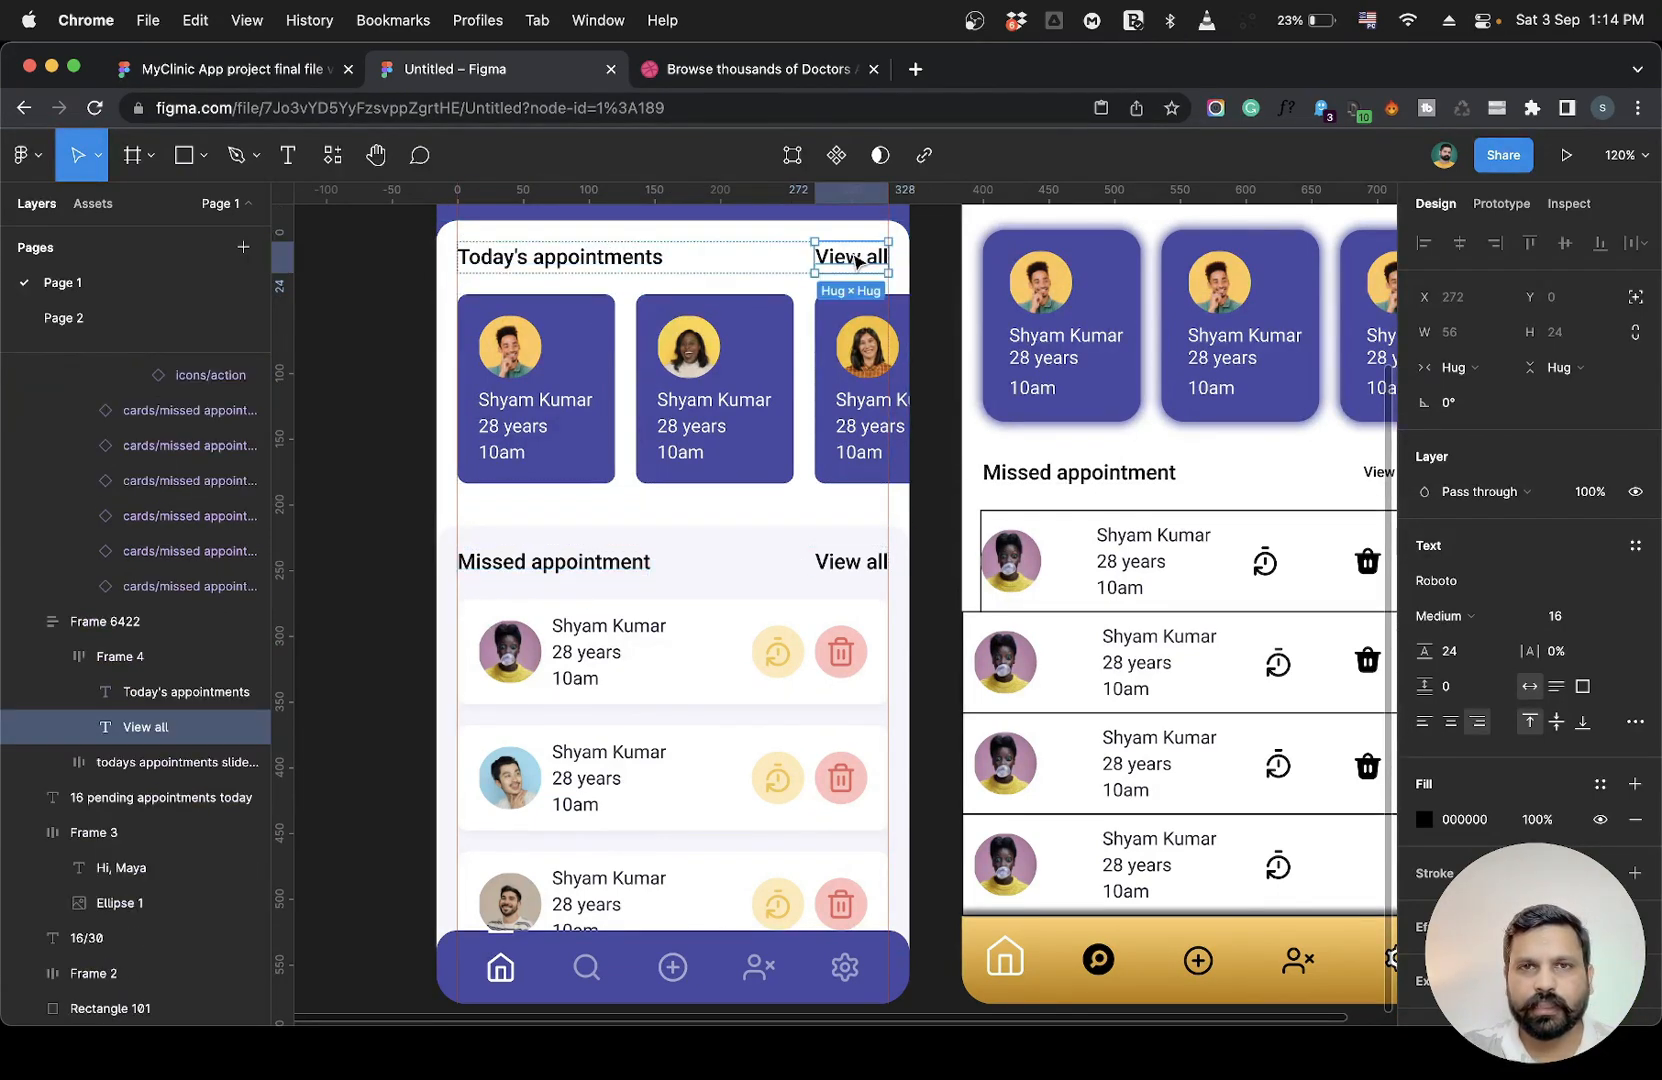
pyautogui.click(848, 561)
pyautogui.keyDown('super'); pyautogui.click(621, 634); pyautogui.keyUp('super')
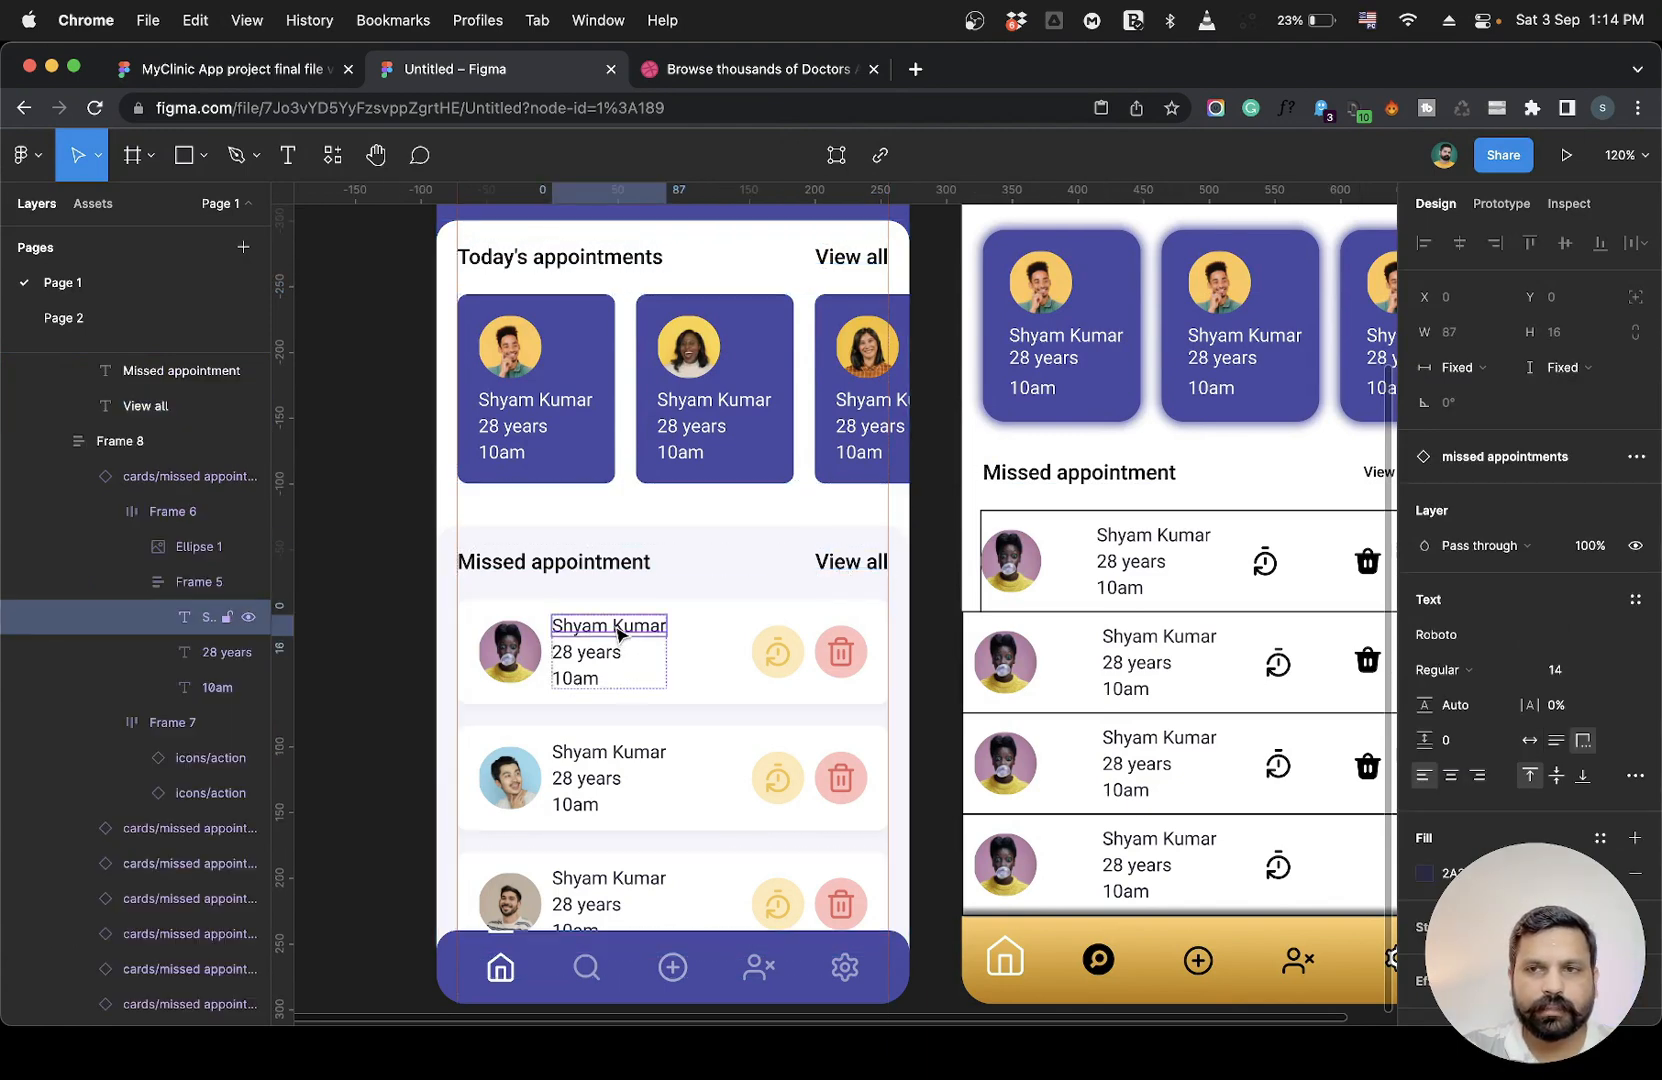
pyautogui.keyDown('super'); pyautogui.click(576, 756); pyautogui.keyUp('super')
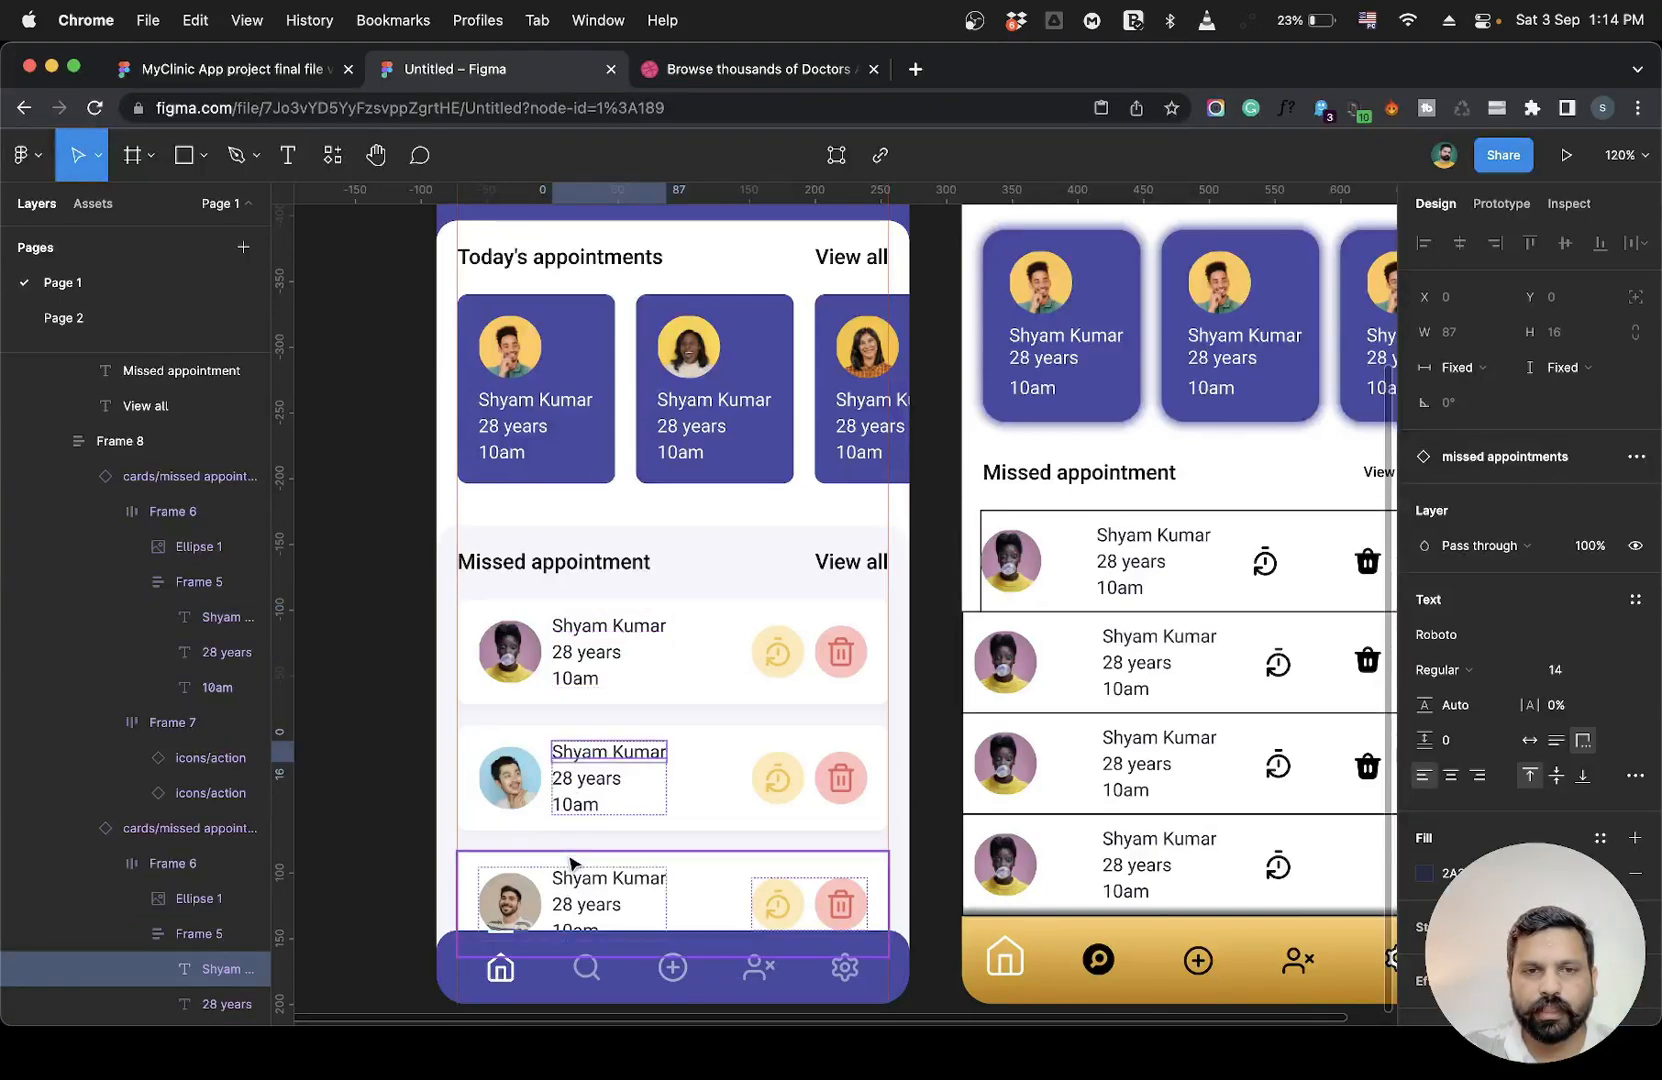
pyautogui.keyDown('super'); pyautogui.click(574, 888); pyautogui.keyUp('super')
pyautogui.click(408, 727)
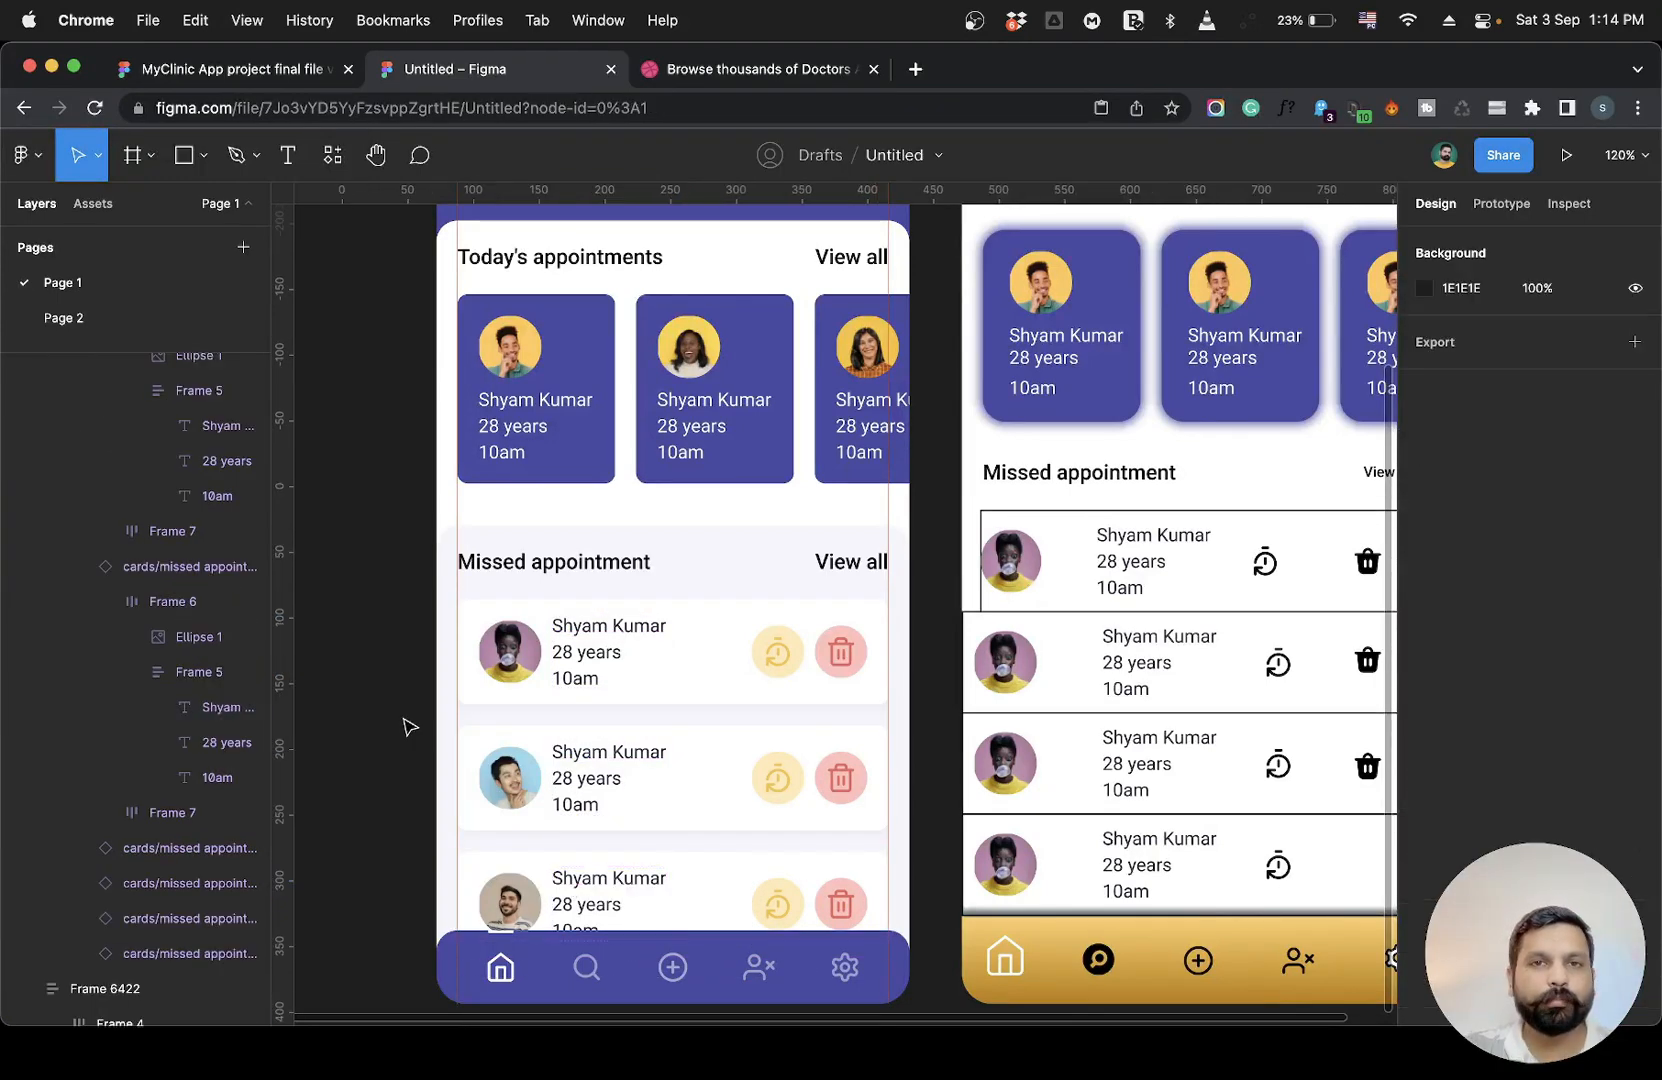
# Zoom out to view the reference frame and the working home design side by side.
pyautogui.hotkey('shift', '1')
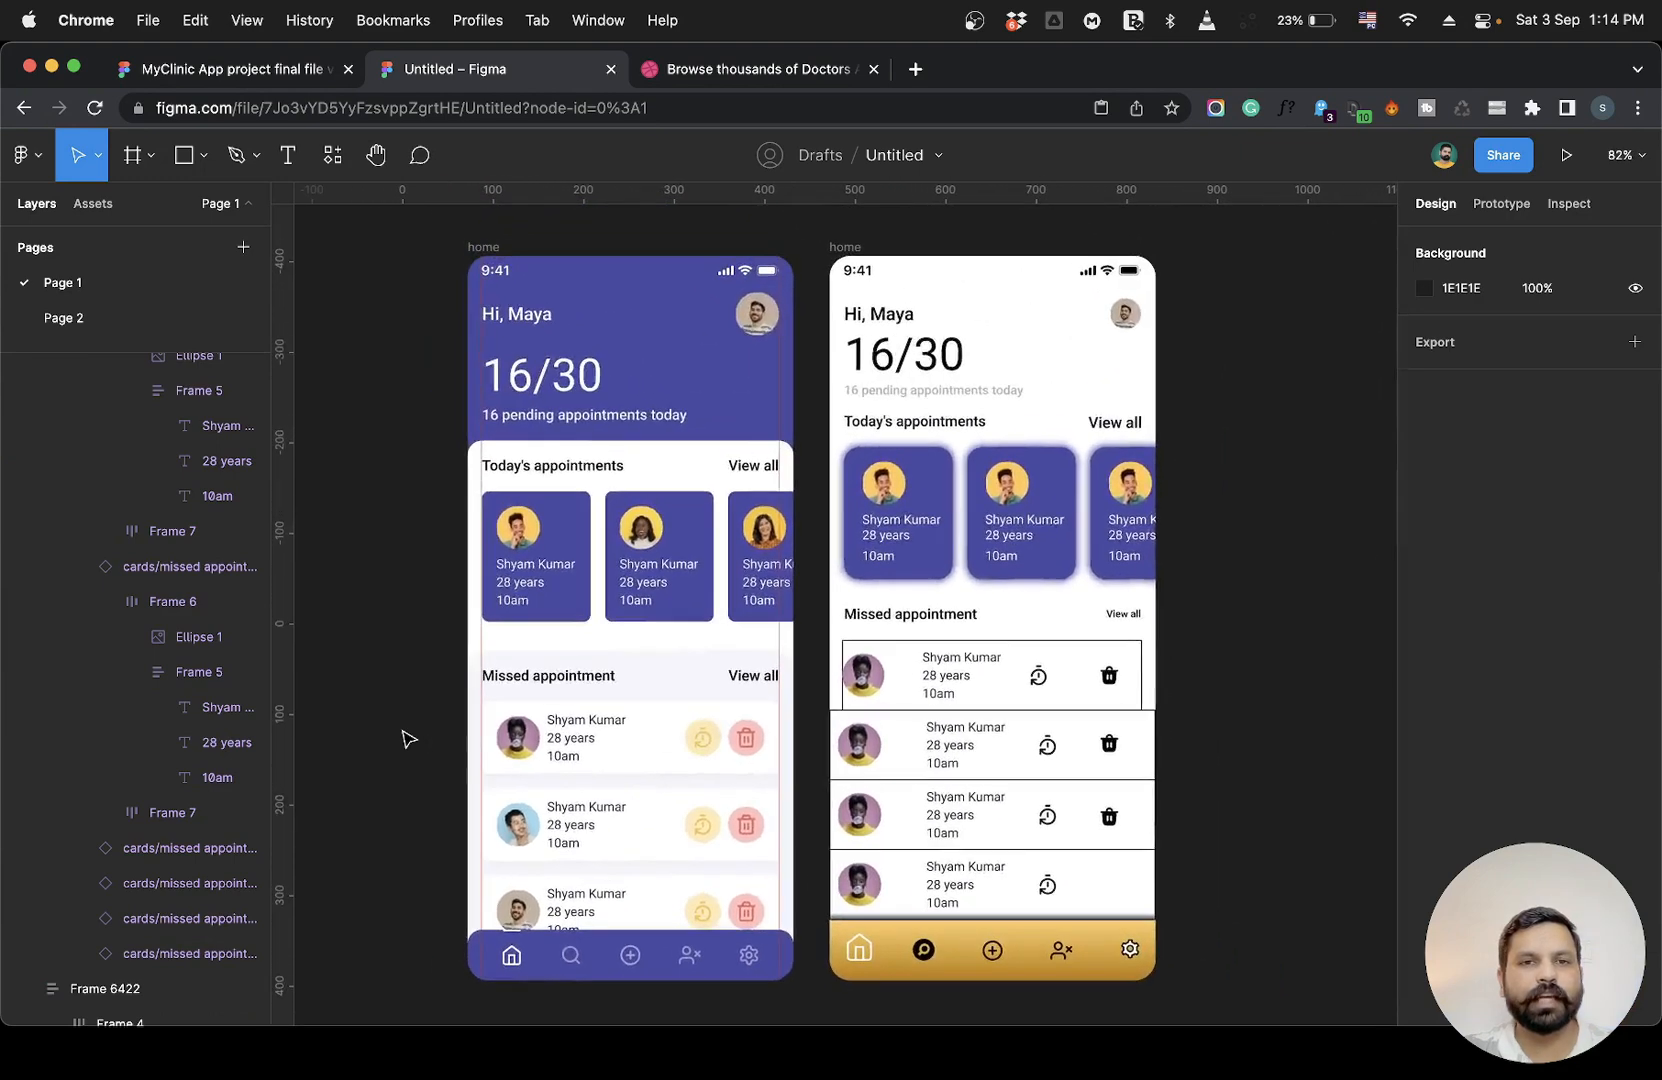
pyautogui.scroll(1, 409, 739)
pyautogui.hscroll(-1, 409, 739)
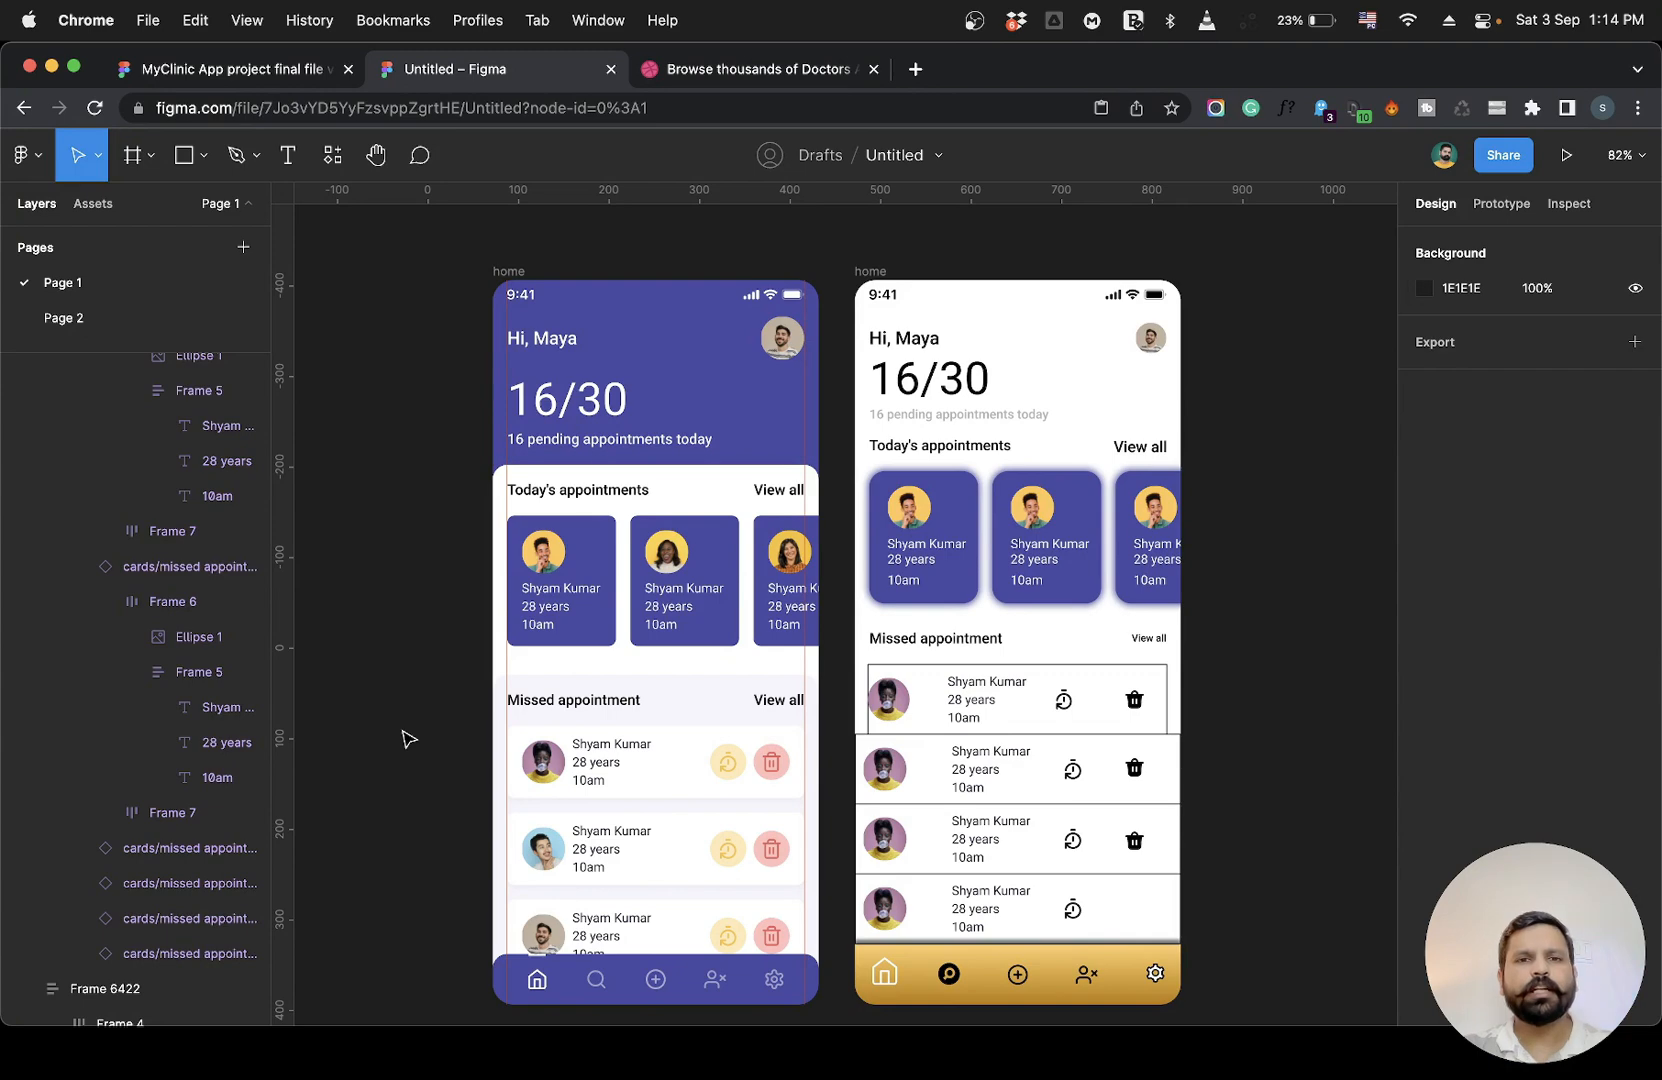
pyautogui.scroll(-2, 407, 739)
pyautogui.hscroll(2, 407, 739)
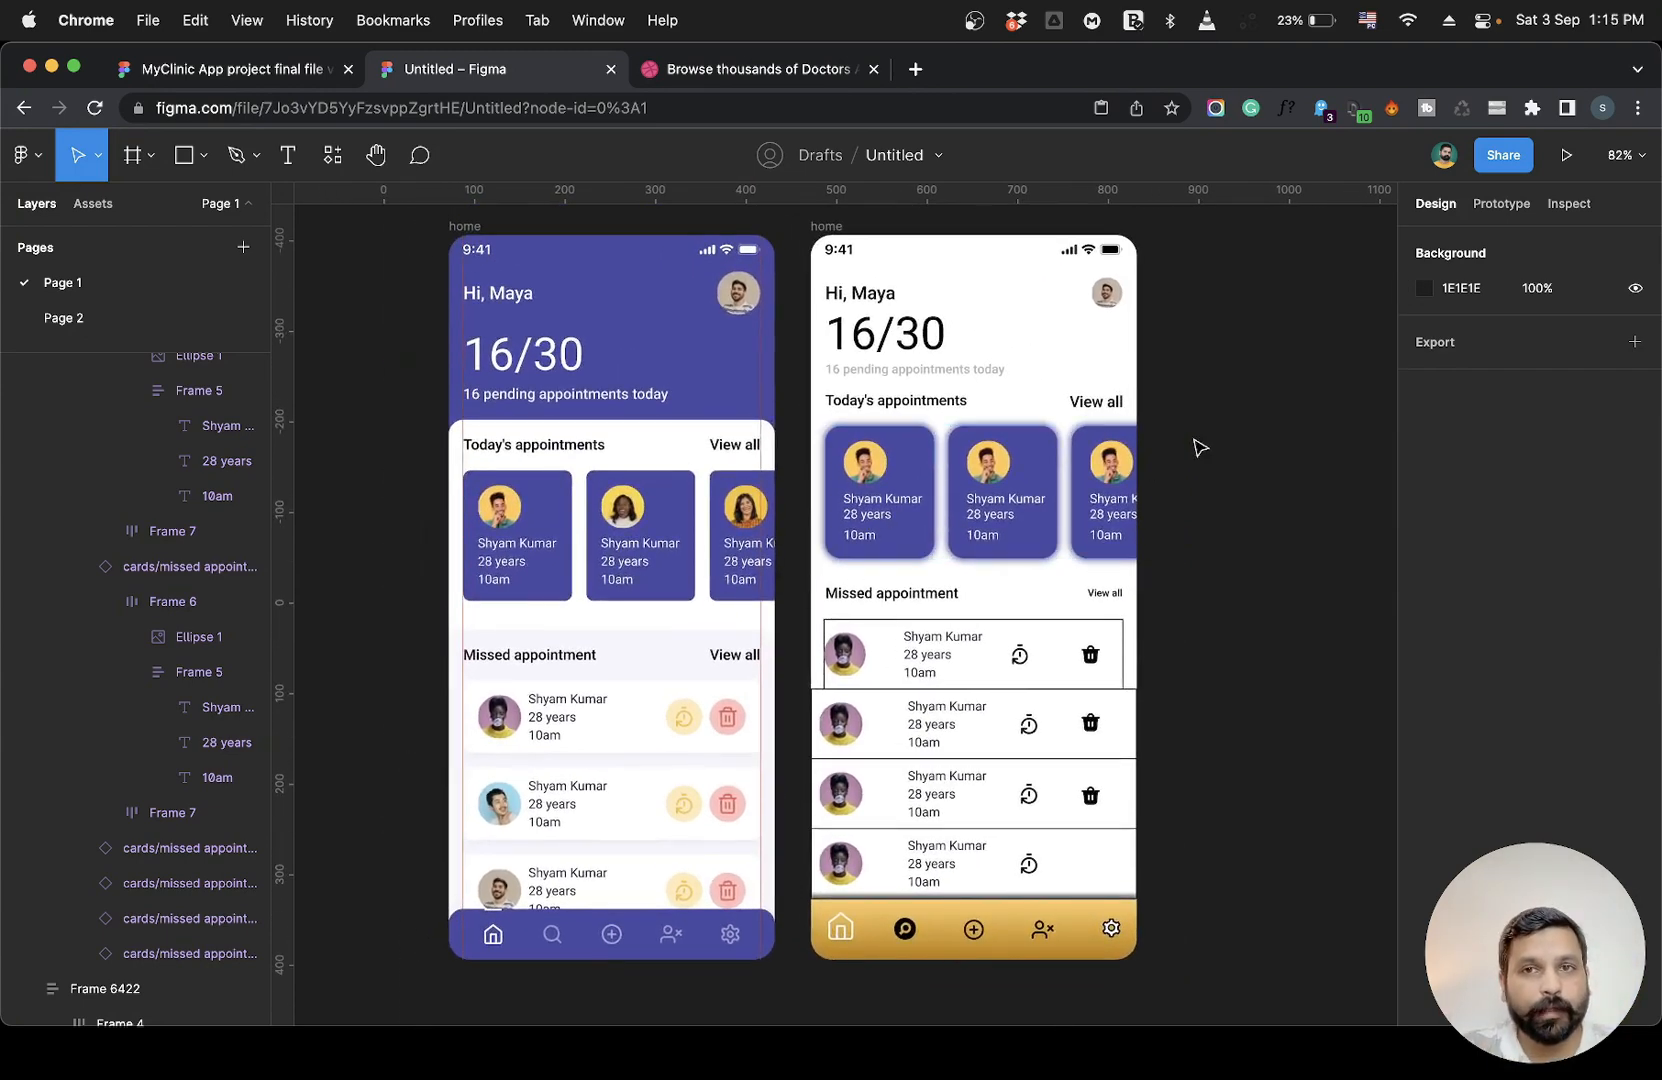
pyautogui.scroll(1, 1233, 437)
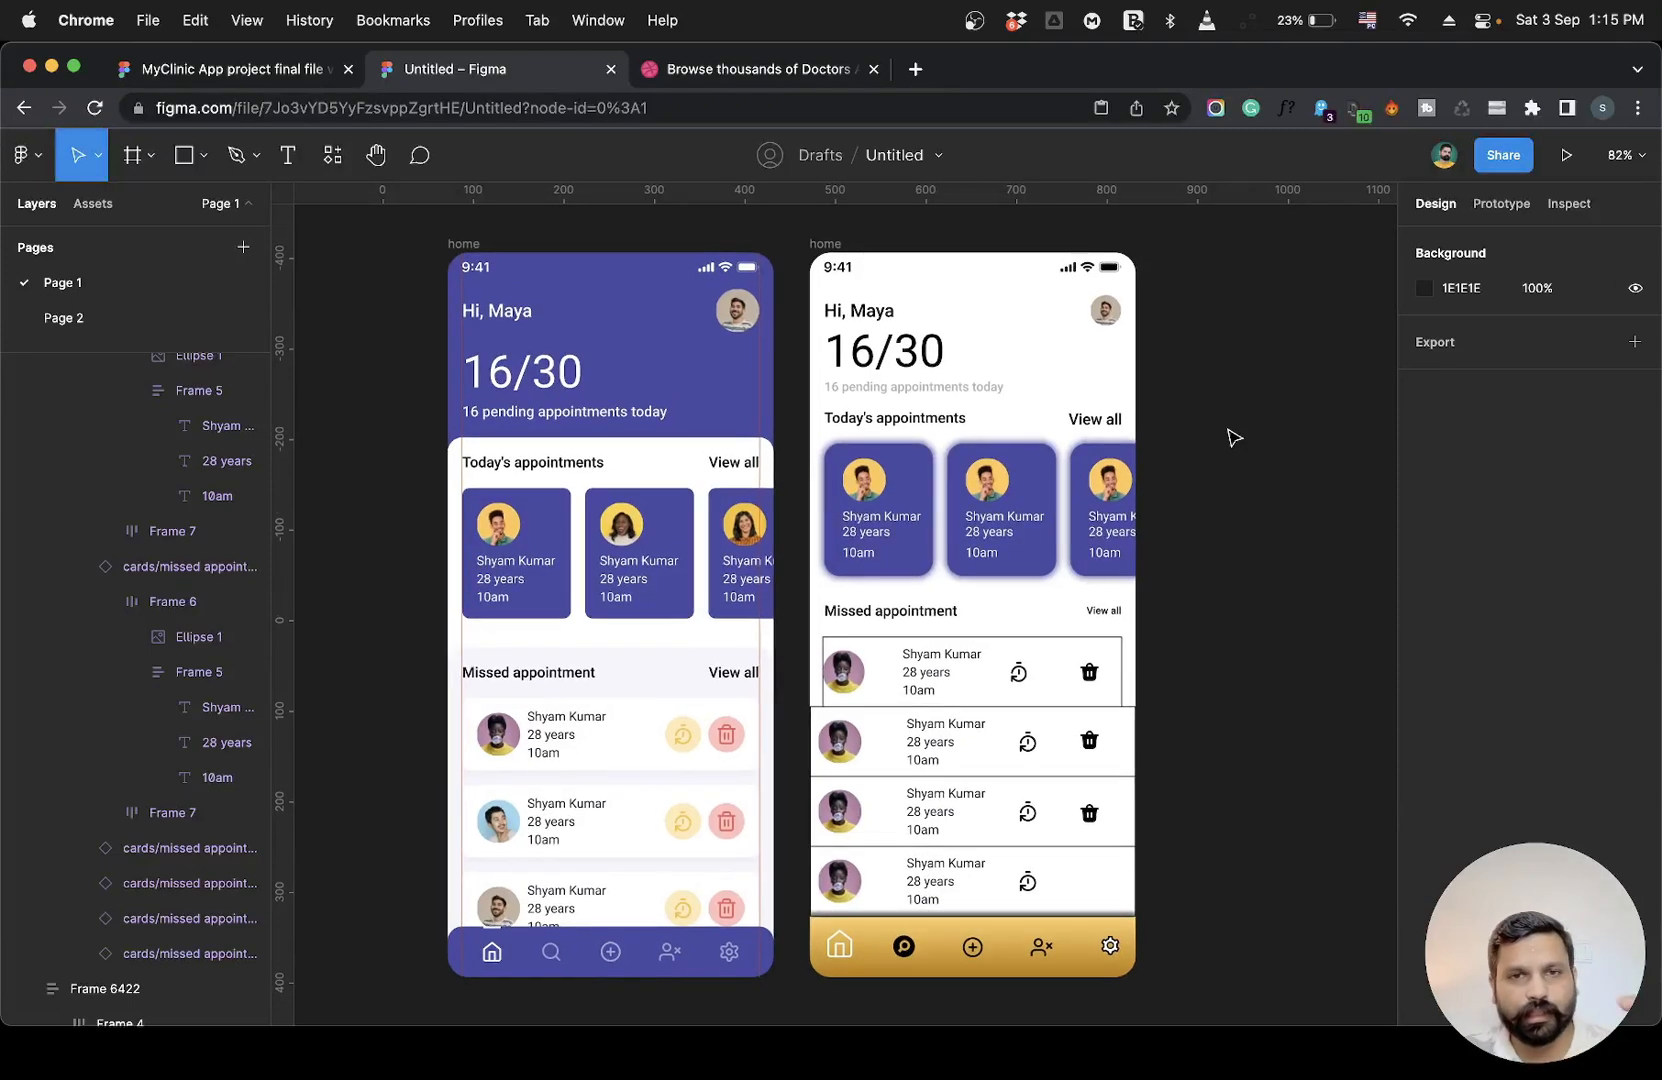
pyautogui.scroll(1, 1233, 437)
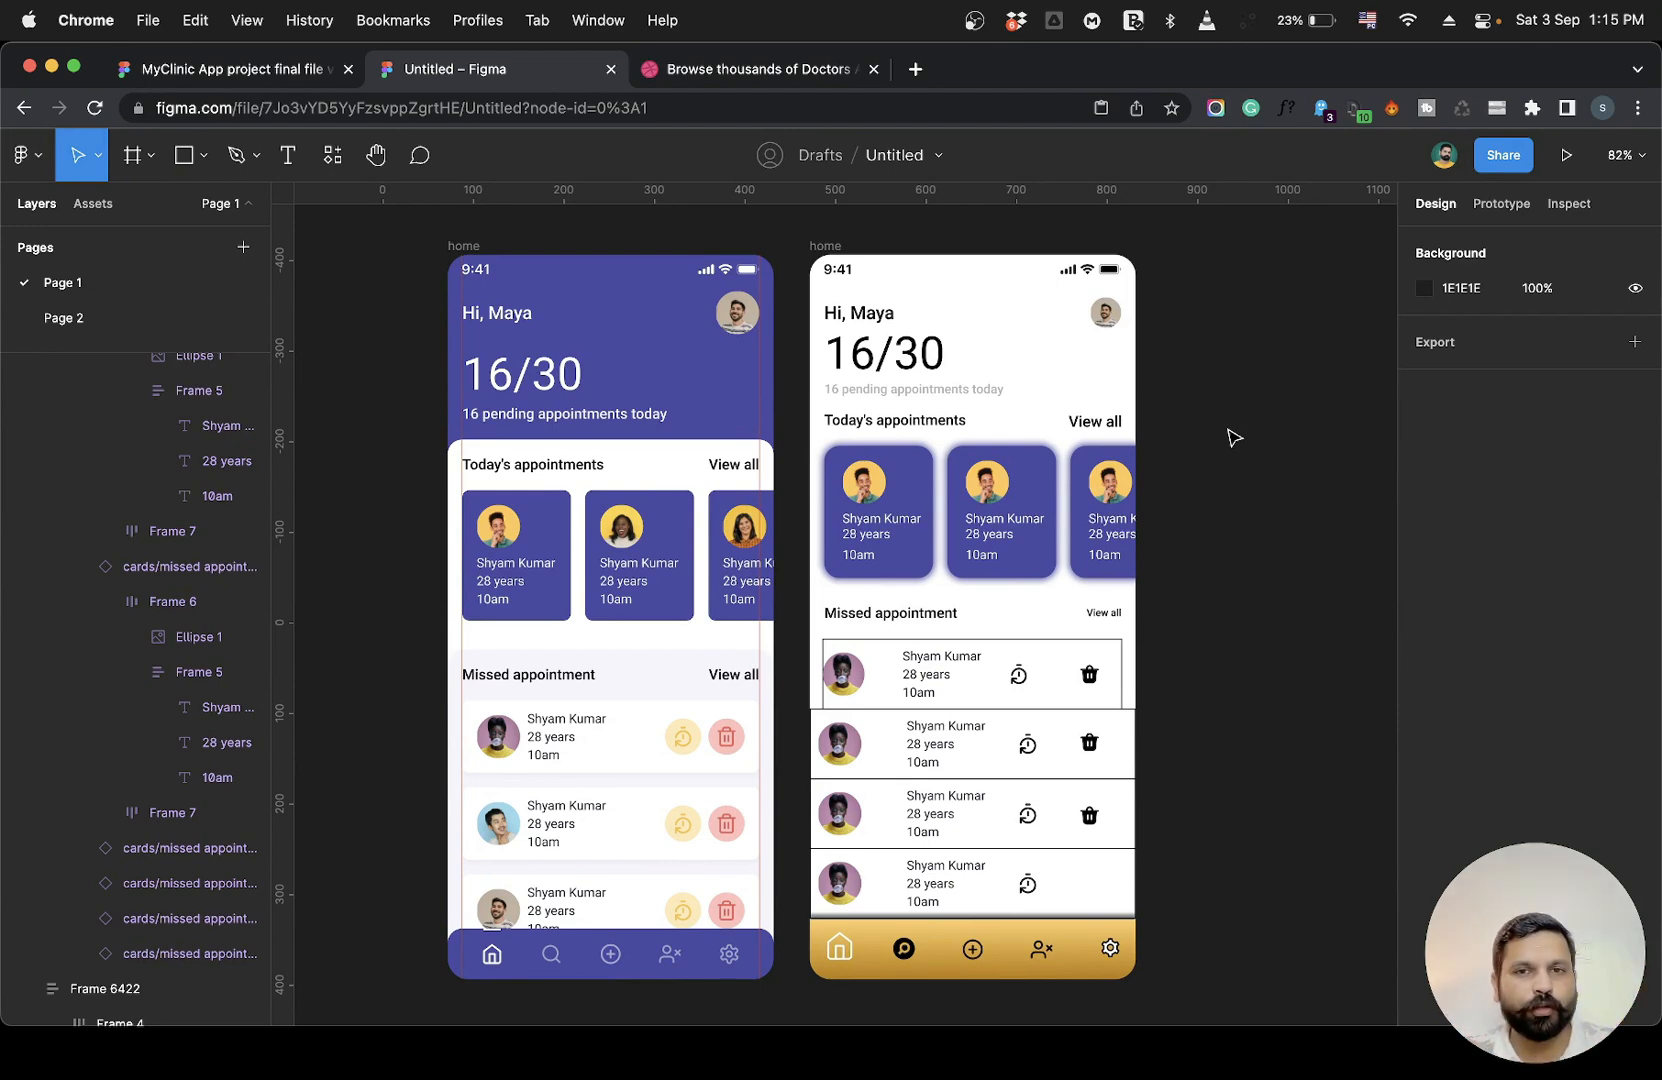
pyautogui.scroll(-1, 1233, 437)
pyautogui.hscroll(1, 1233, 437)
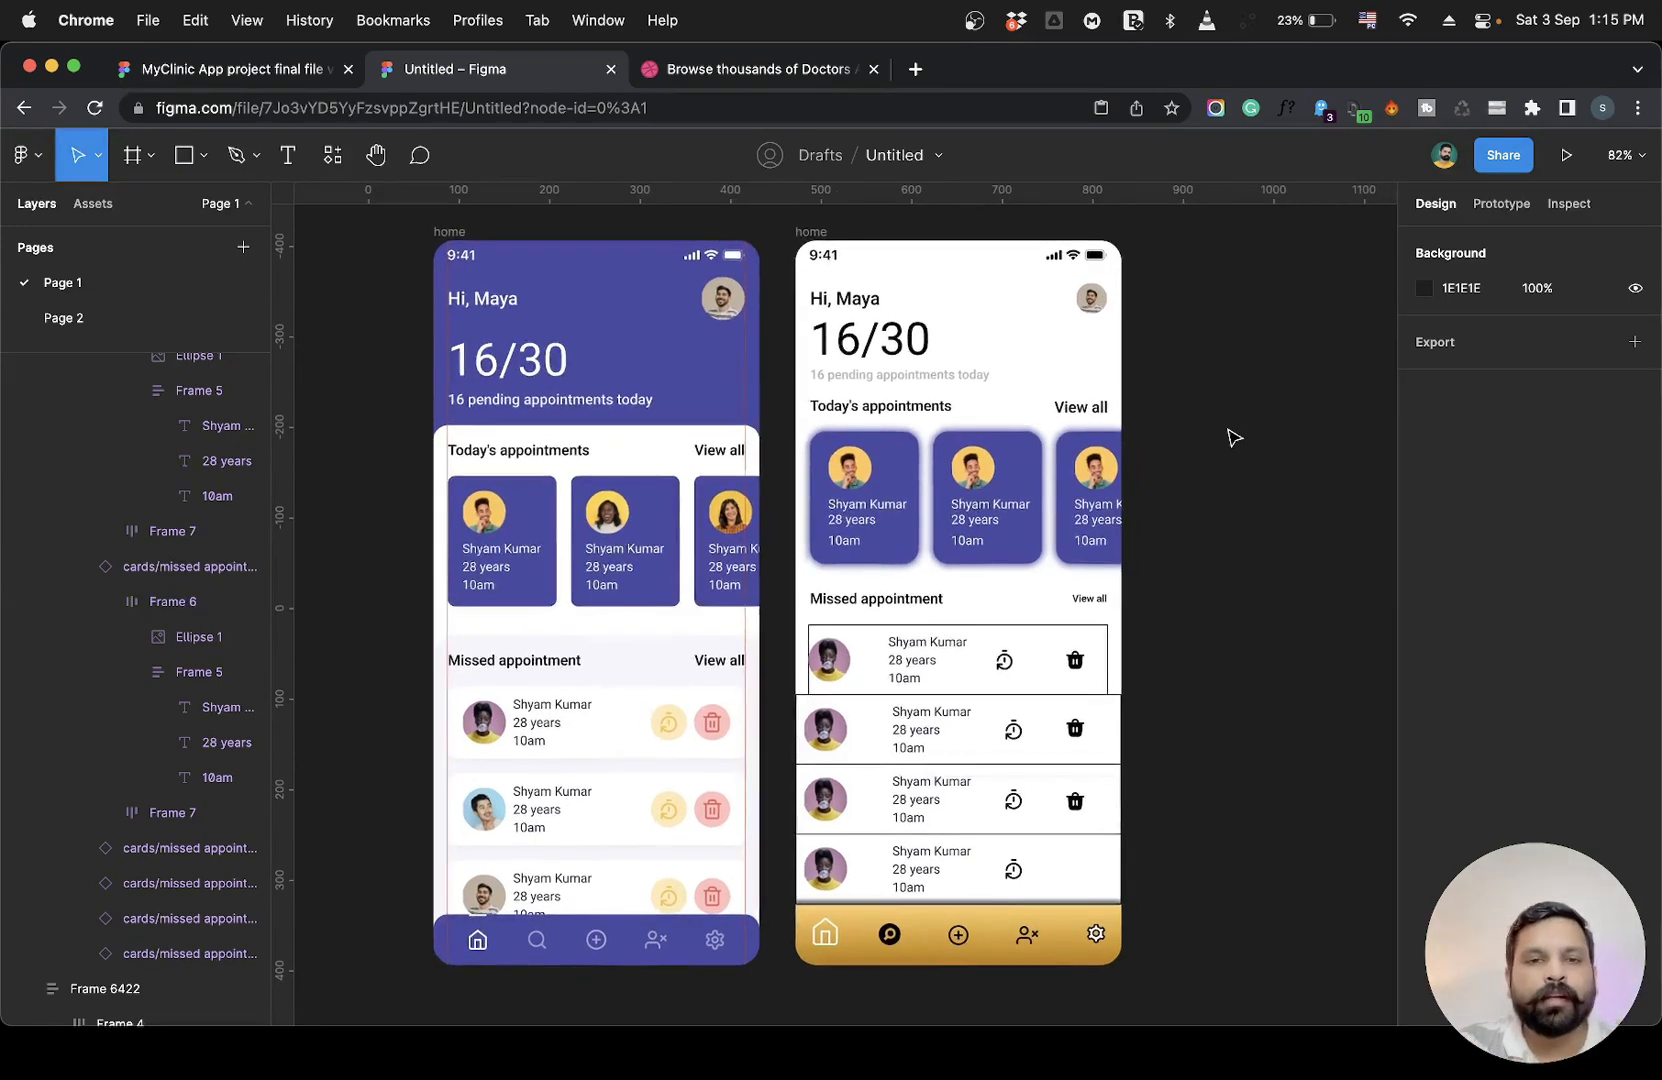
pyautogui.scroll(-3, 1233, 437)
pyautogui.scroll(3, 1187, 427)
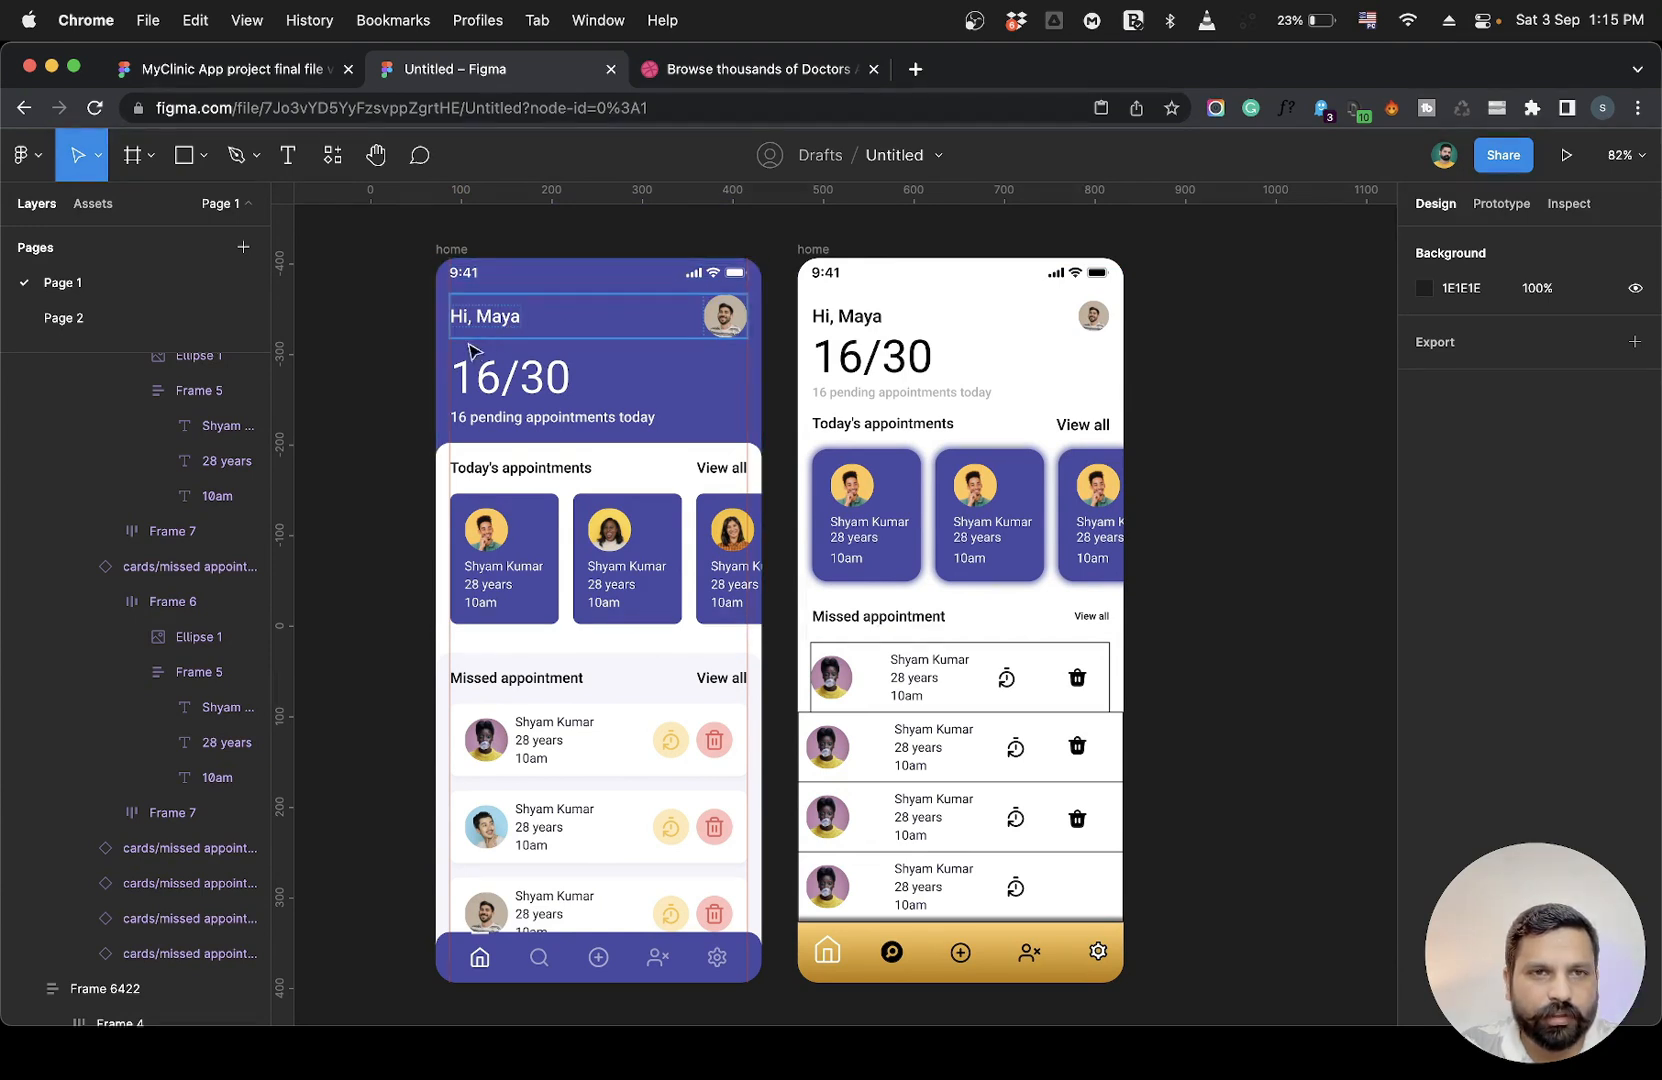
# Measure the vertical gap between the 16/30 counter and the pending-appointments text in the reference frame.
pyautogui.click(488, 385)
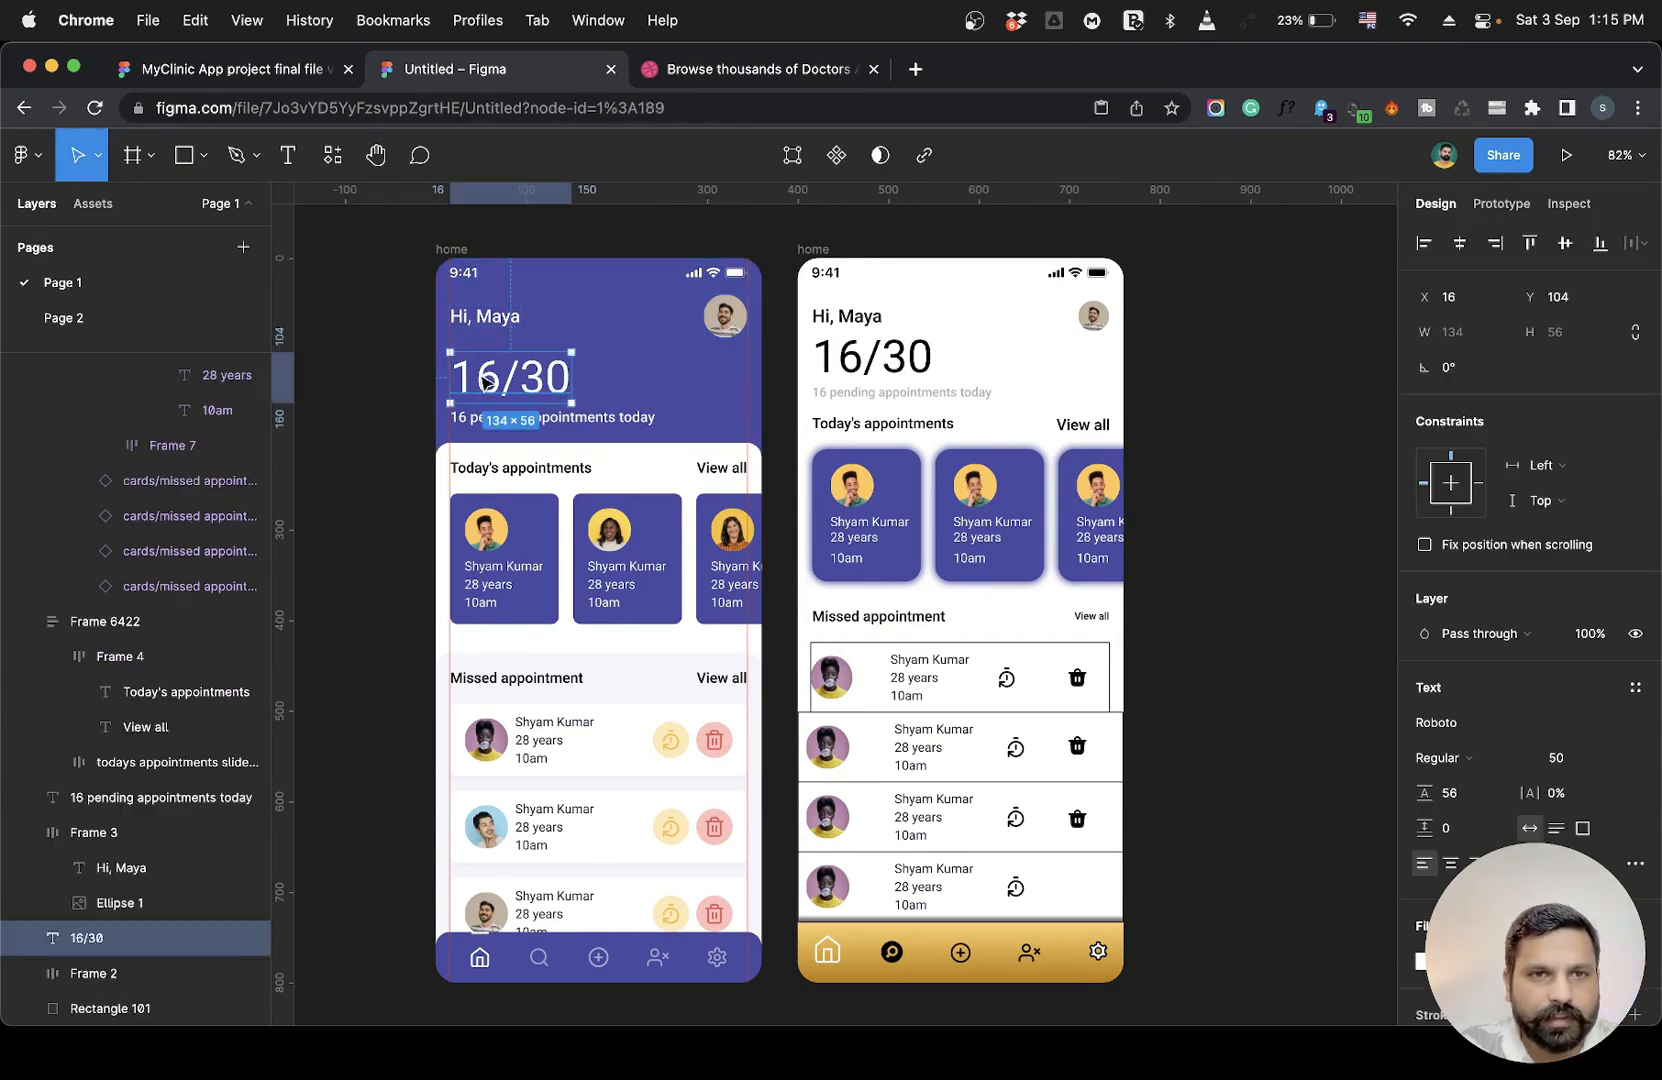
pyautogui.click(509, 426)
pyautogui.scroll(5, 553, 430)
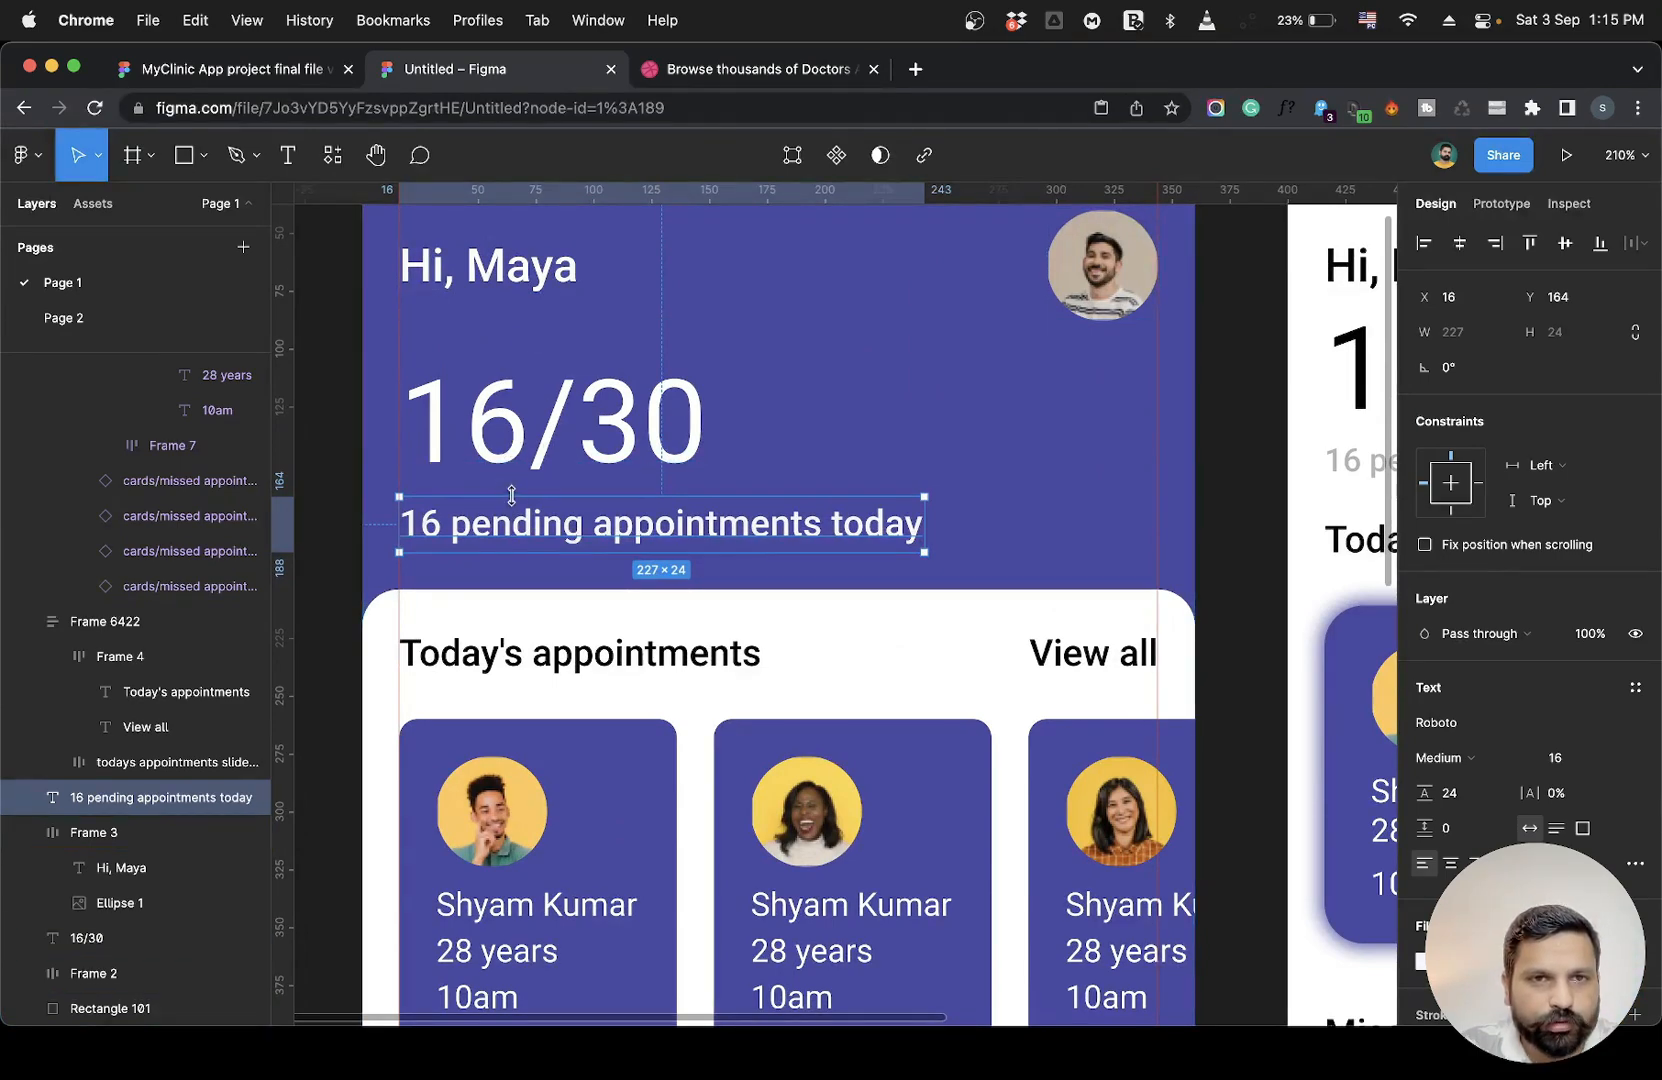
pyautogui.click(470, 468)
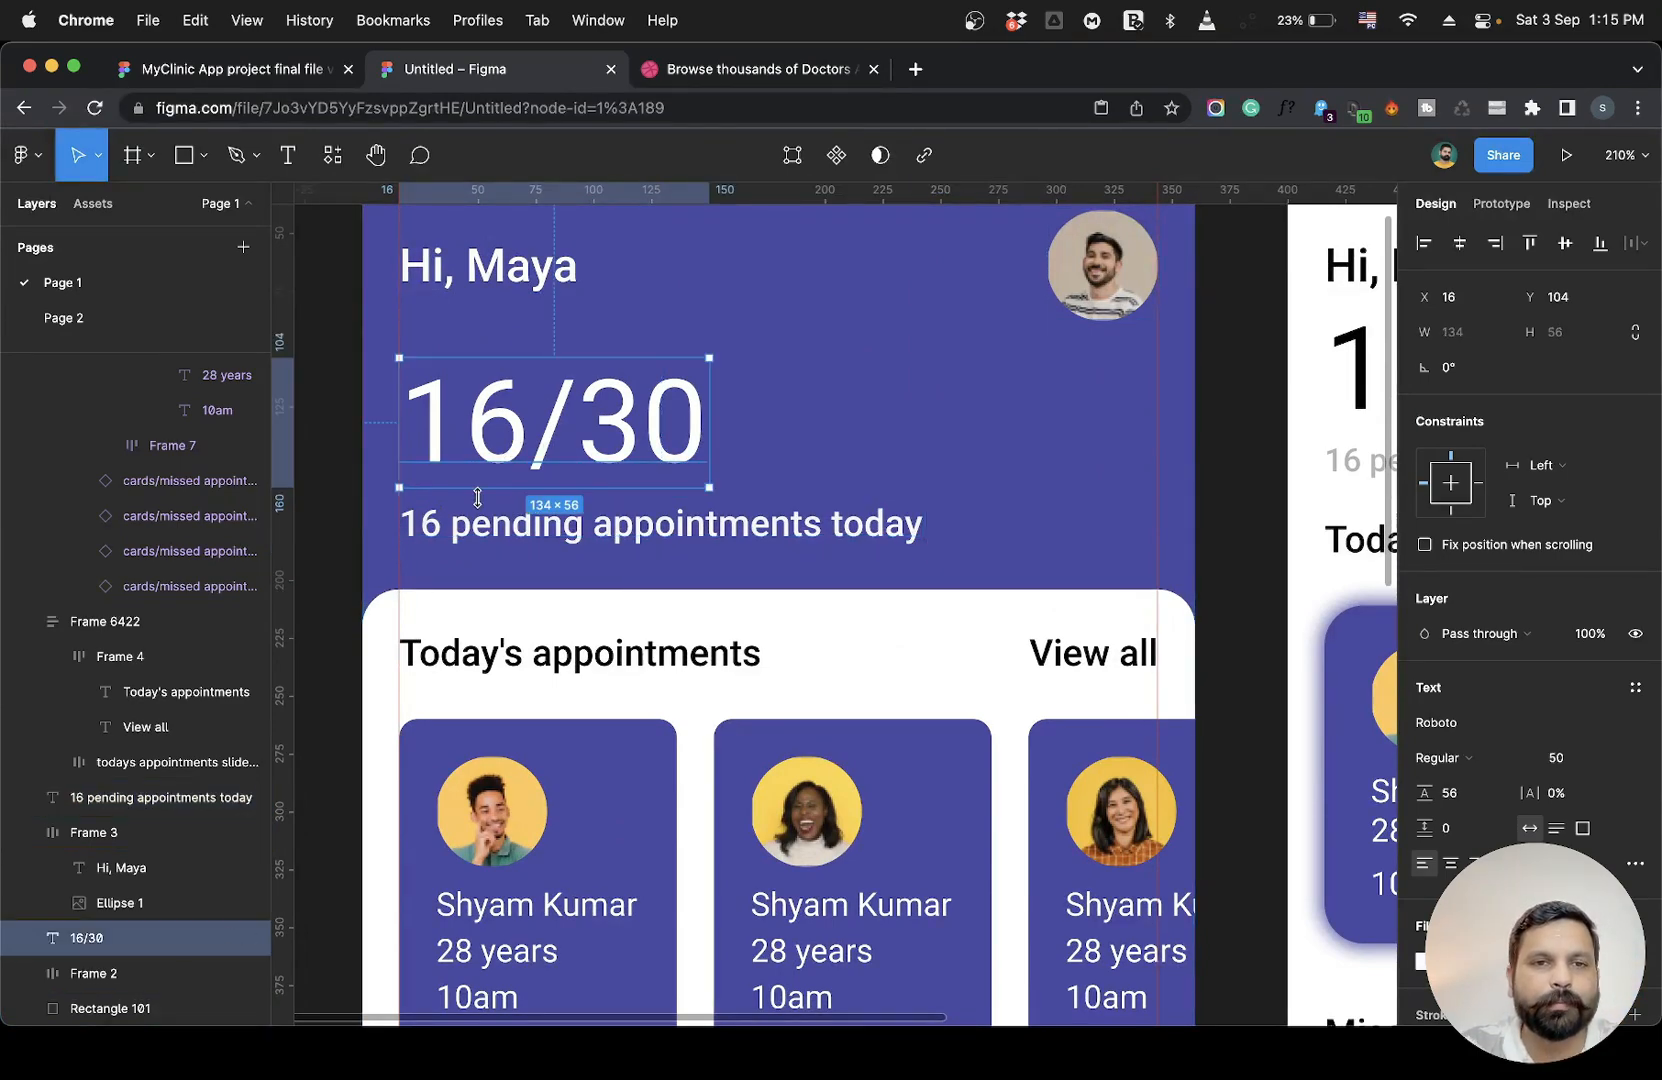
pyautogui.keyDown('shift'); pyautogui.click(505, 540); pyautogui.keyUp('shift')
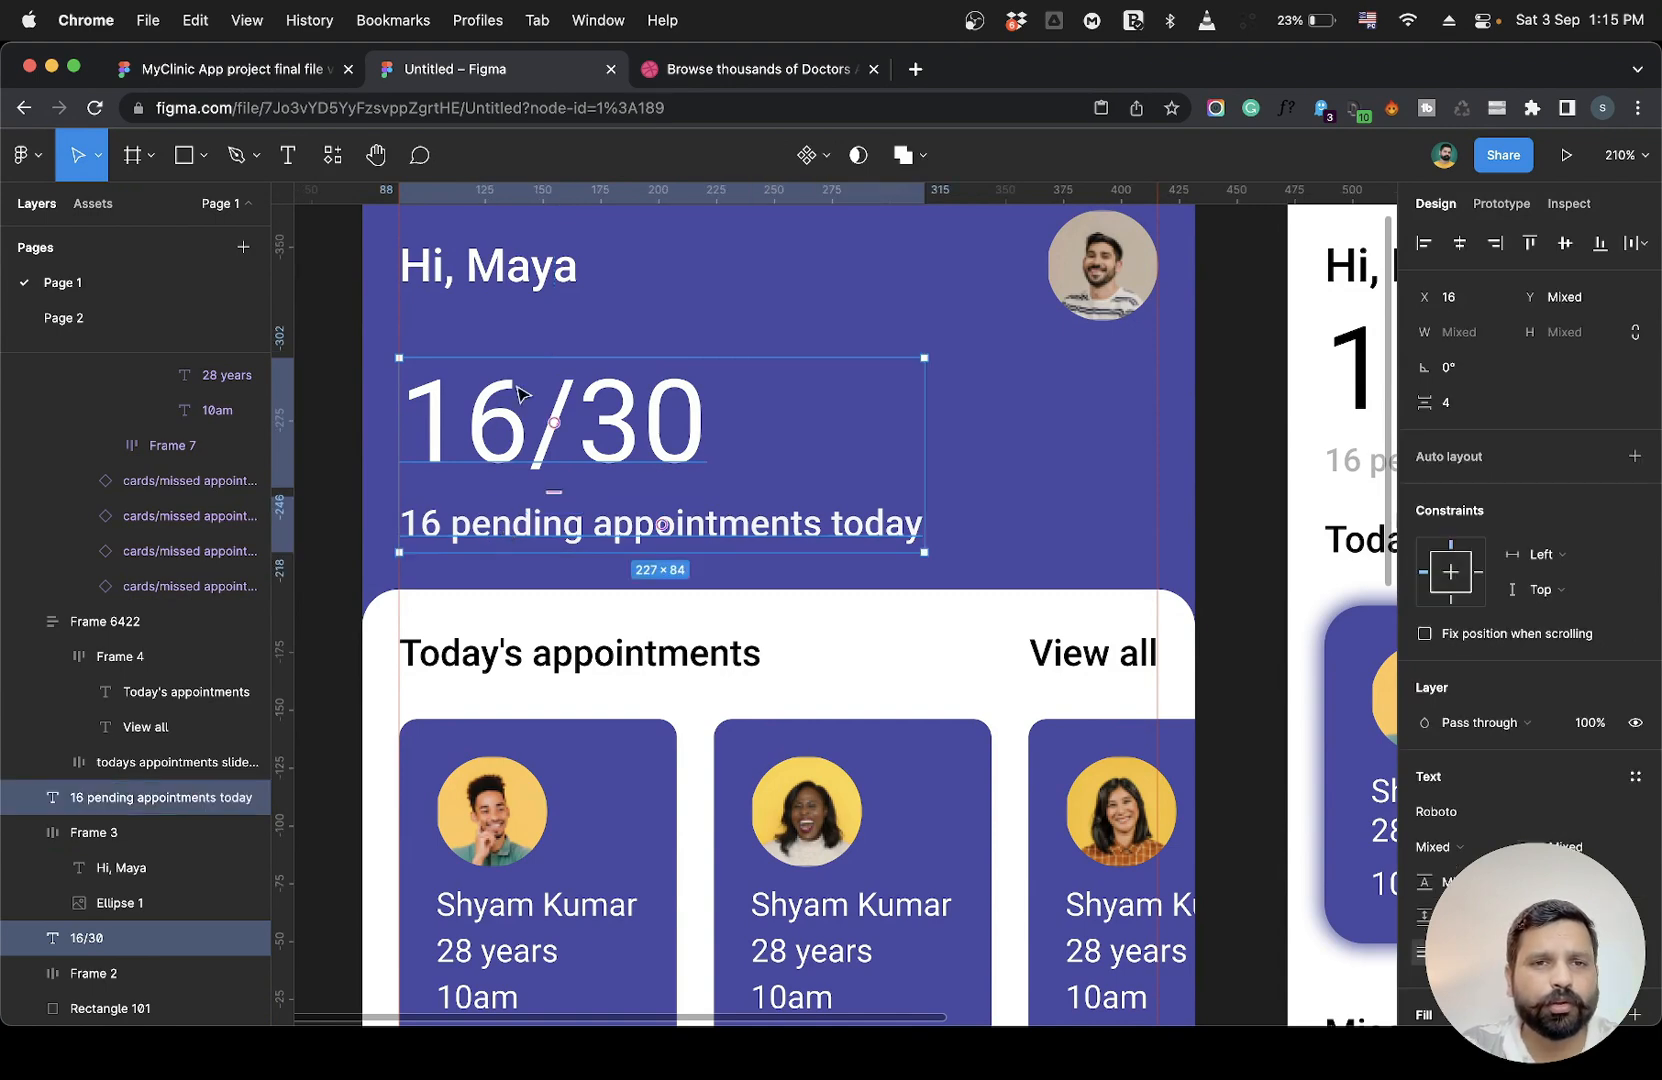
pyautogui.scroll(-3, 665, 507)
pyautogui.scroll(-5, 665, 507)
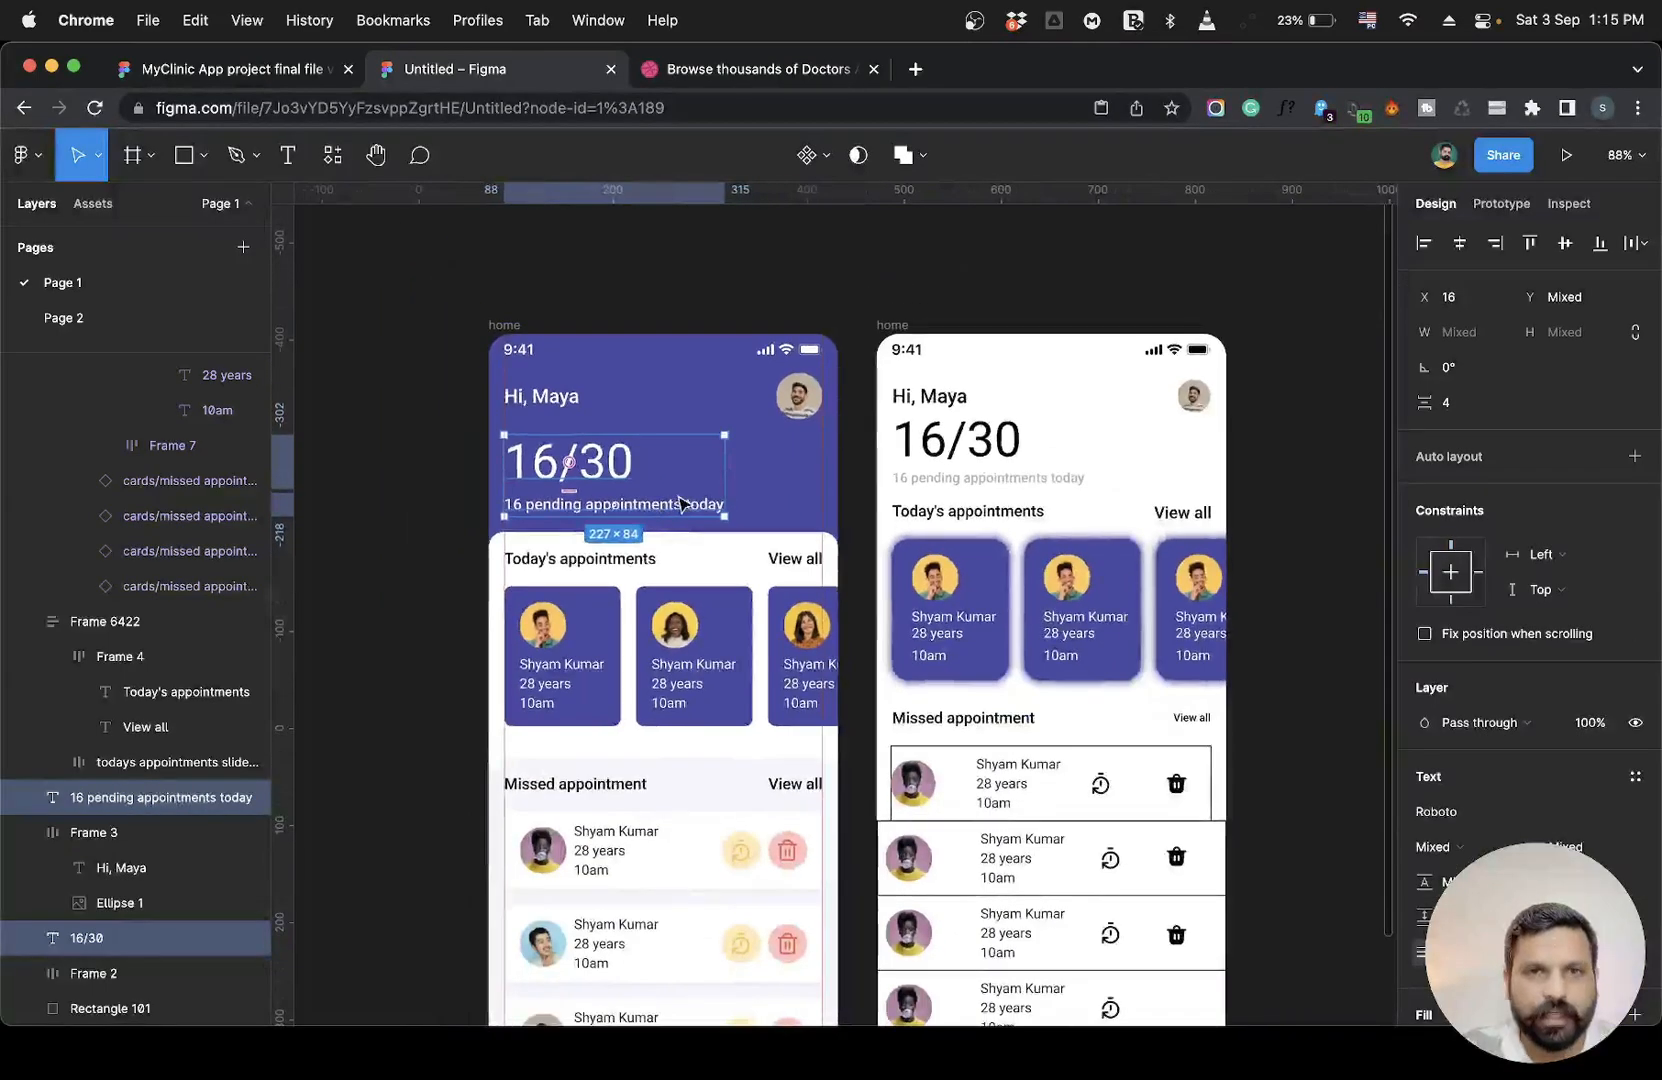
# Inspect the positions of the greeting, counter, subtitle and section header texts in the working home design.
pyautogui.click(902, 300)
pyautogui.scroll(1, 1187, 537)
pyautogui.scroll(2, 1187, 537)
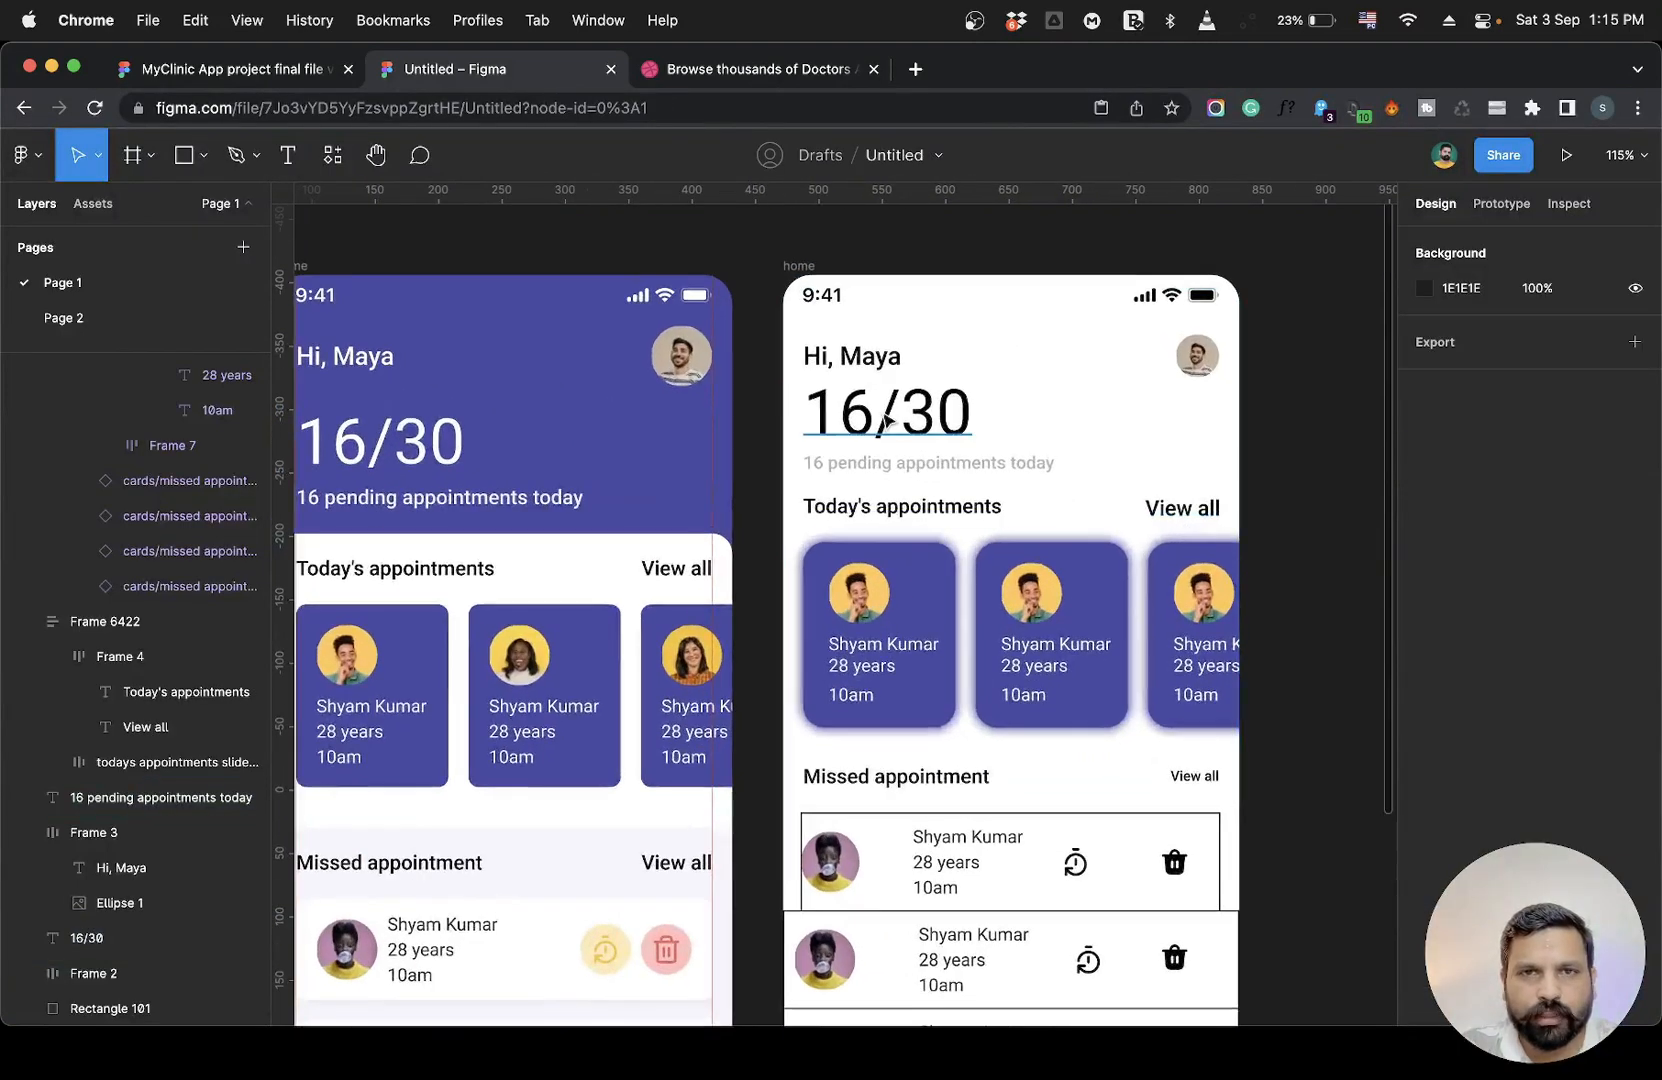
pyautogui.click(843, 507)
pyautogui.click(840, 464)
pyautogui.click(838, 422)
pyautogui.click(836, 370)
pyautogui.click(836, 418)
pyautogui.click(836, 465)
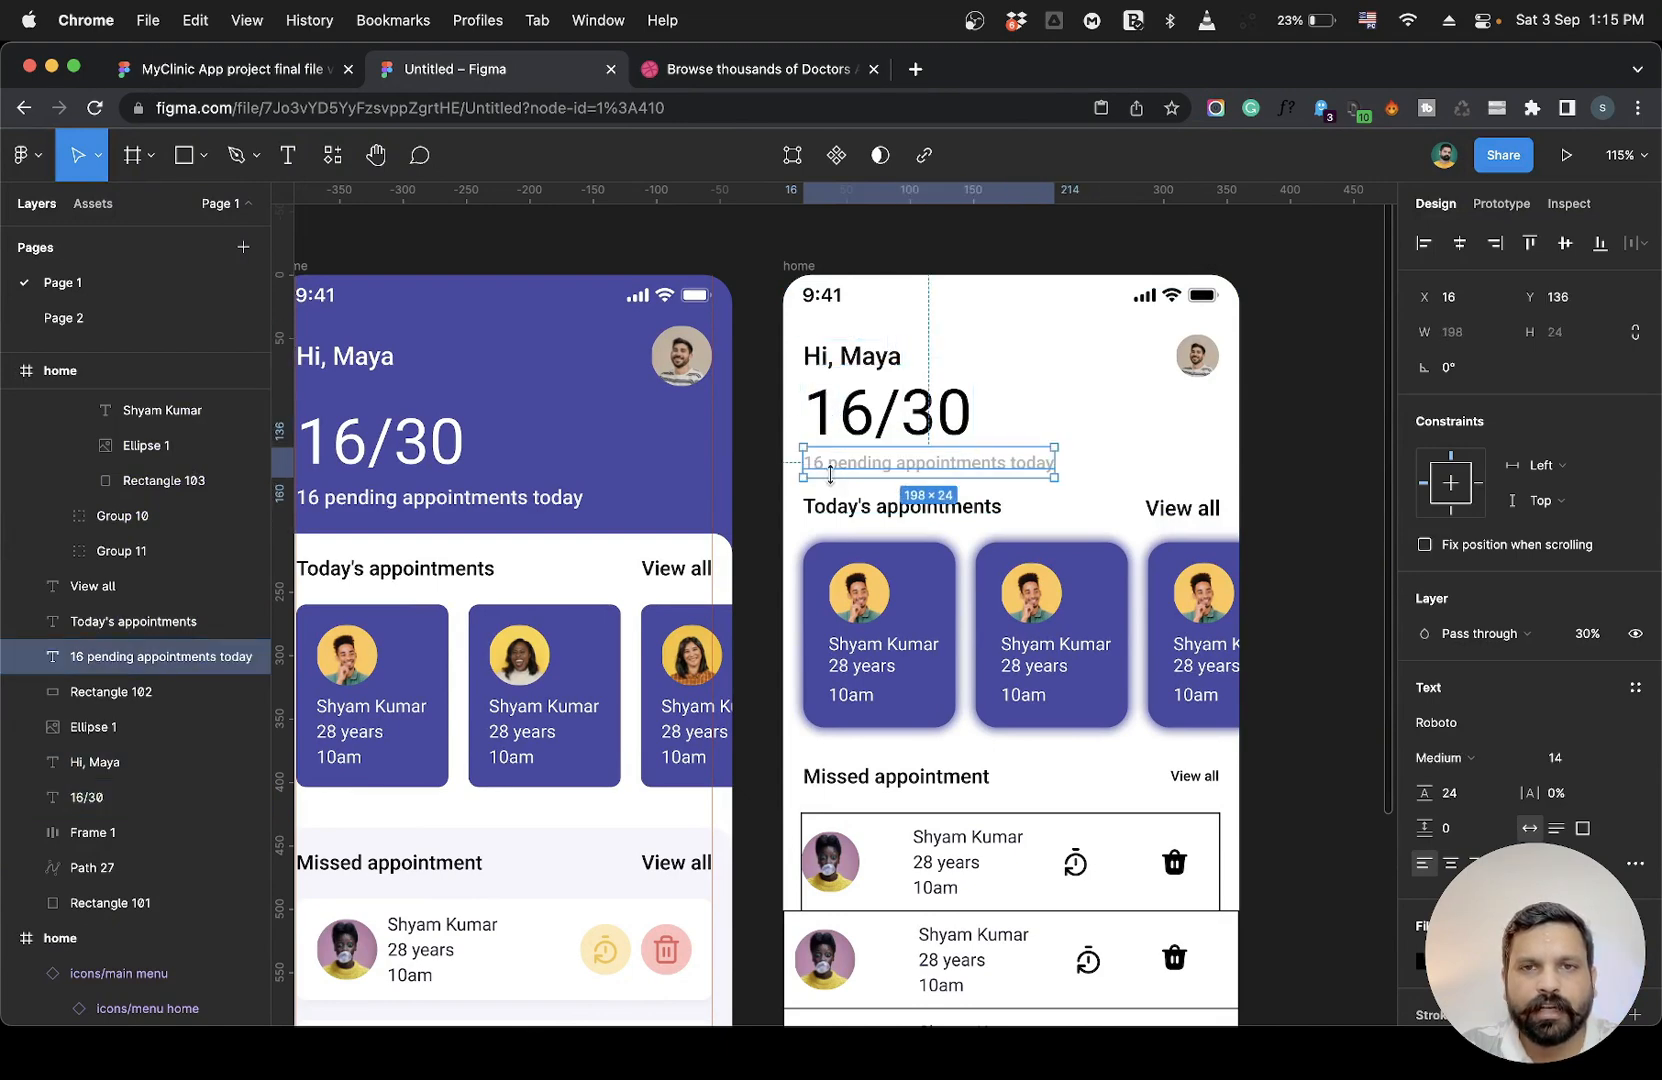
pyautogui.click(836, 507)
pyautogui.moveTo(766, 337); pyautogui.dragTo(1008, 520)
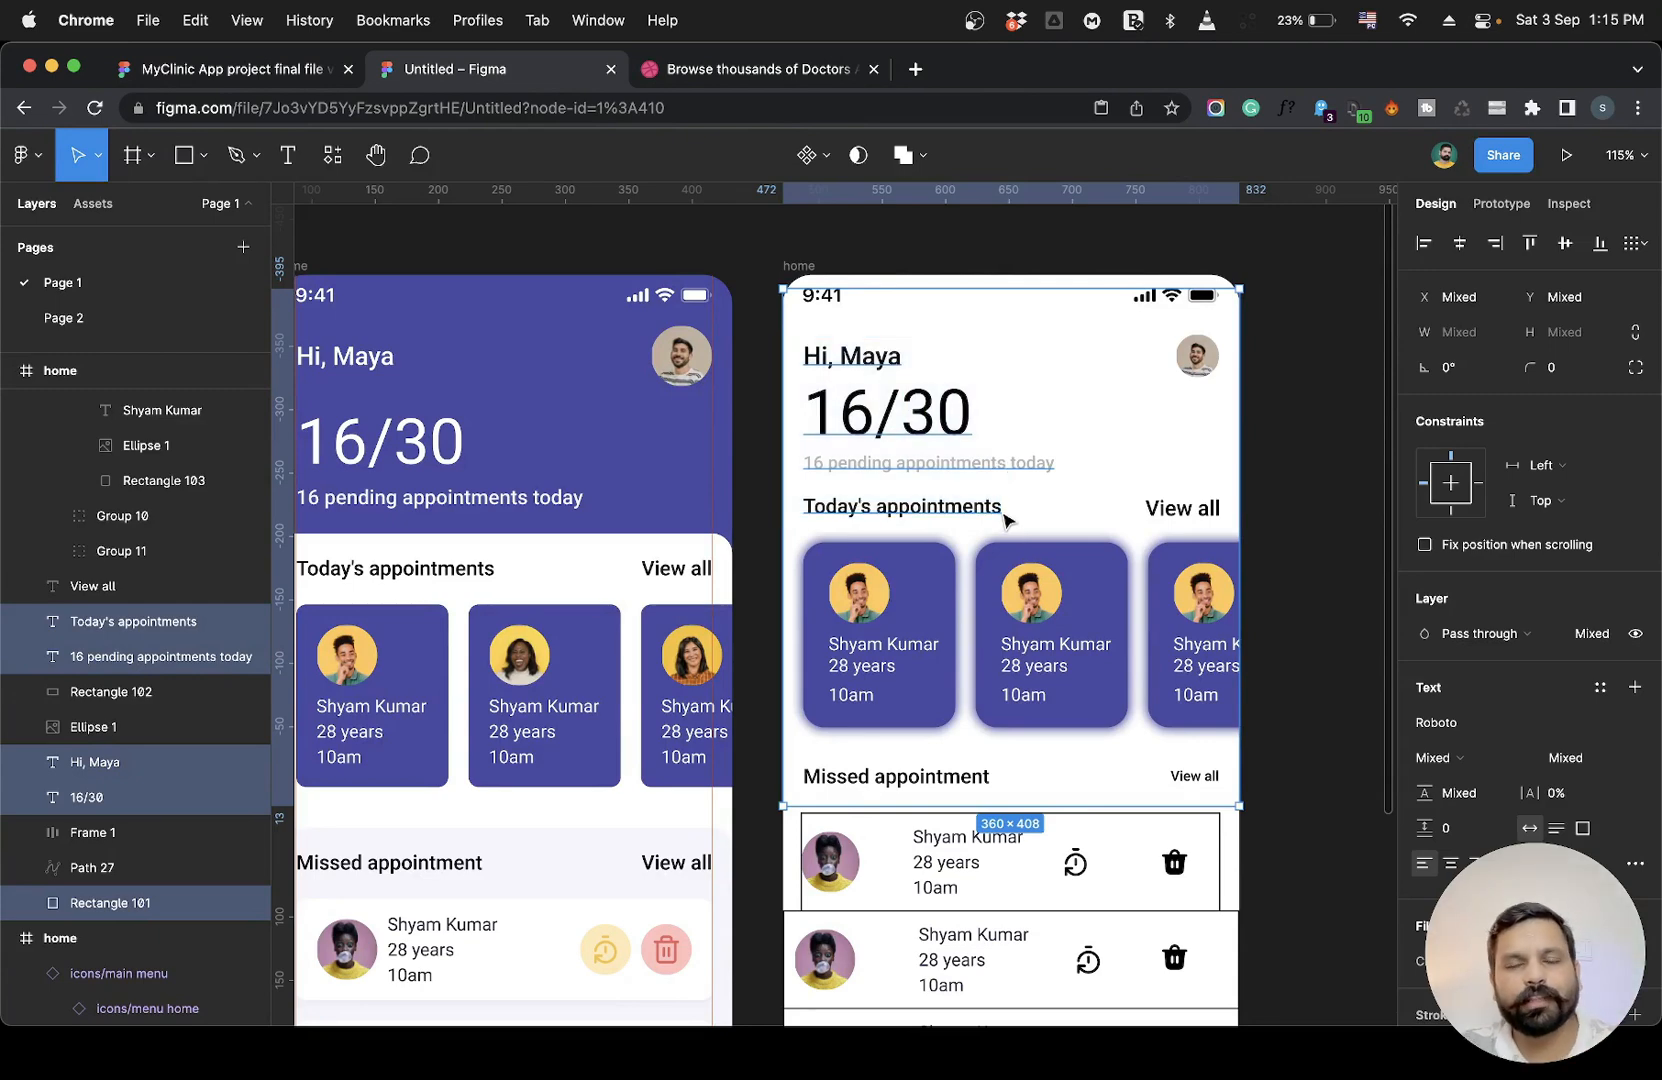
pyautogui.click(1280, 493)
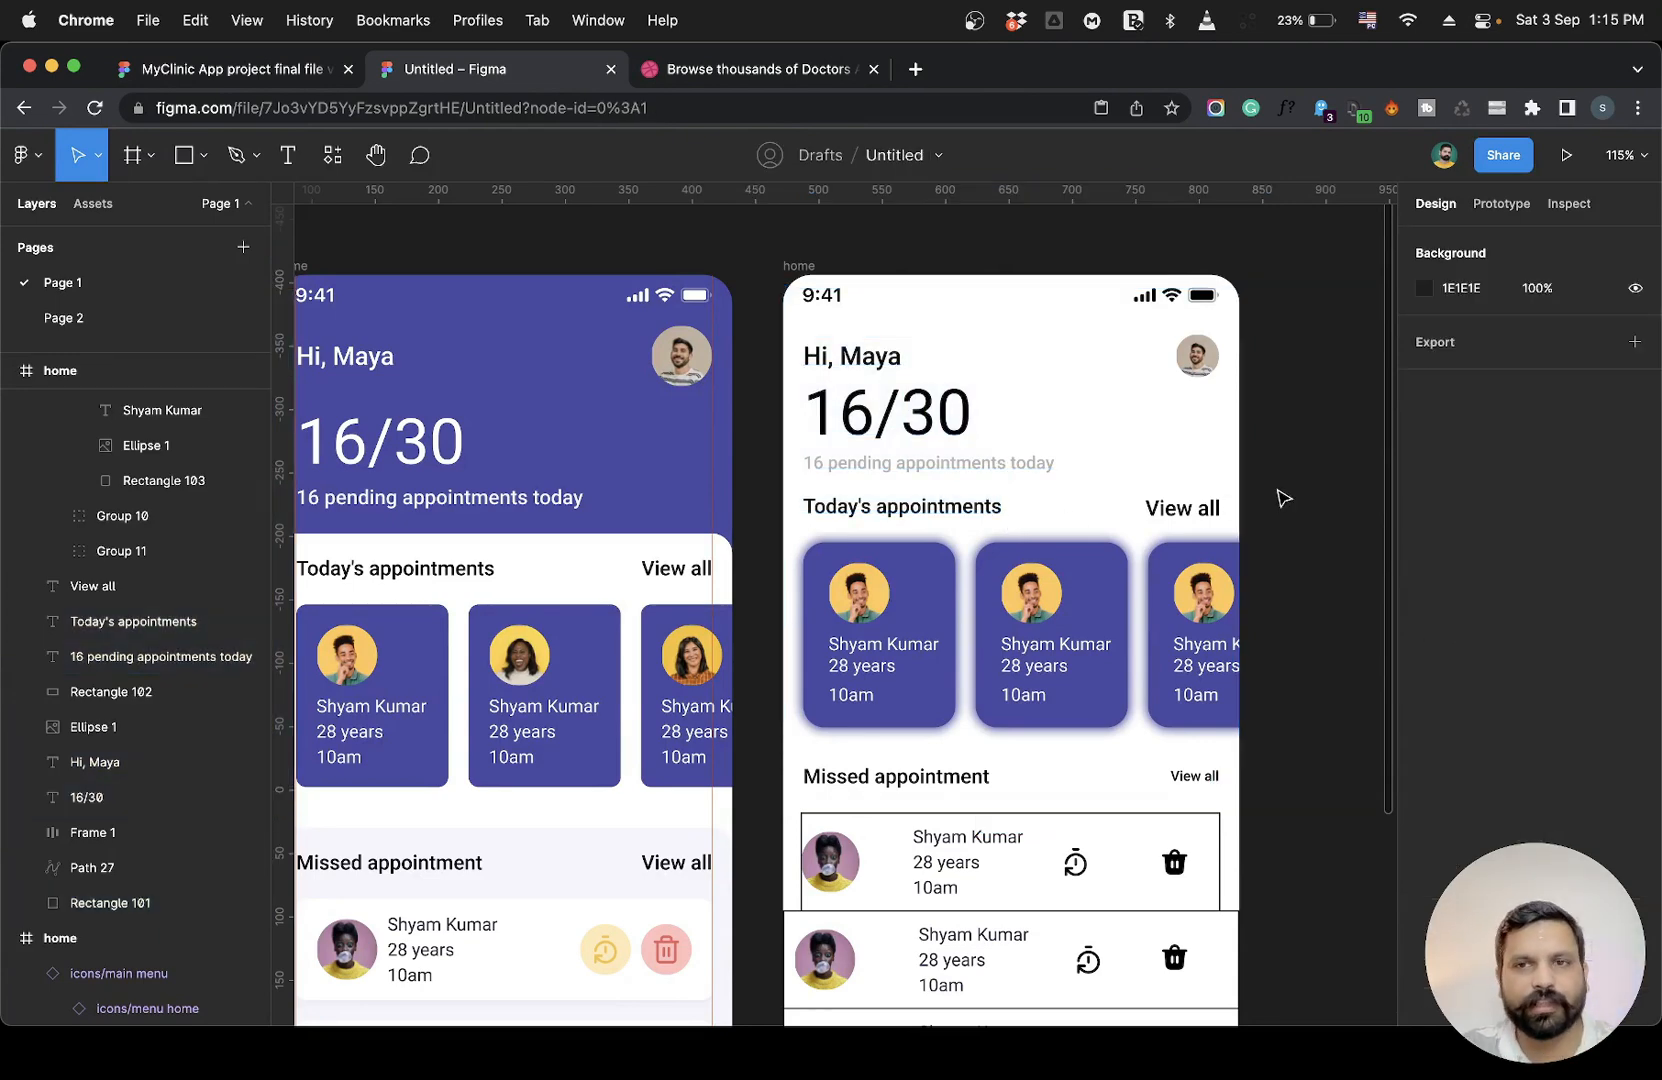
# Stretch the first missed-appointment card in the working design to start at x 0 with a width of 361.
pyautogui.scroll(-2, 1283, 497)
pyautogui.hscroll(-2, 1283, 497)
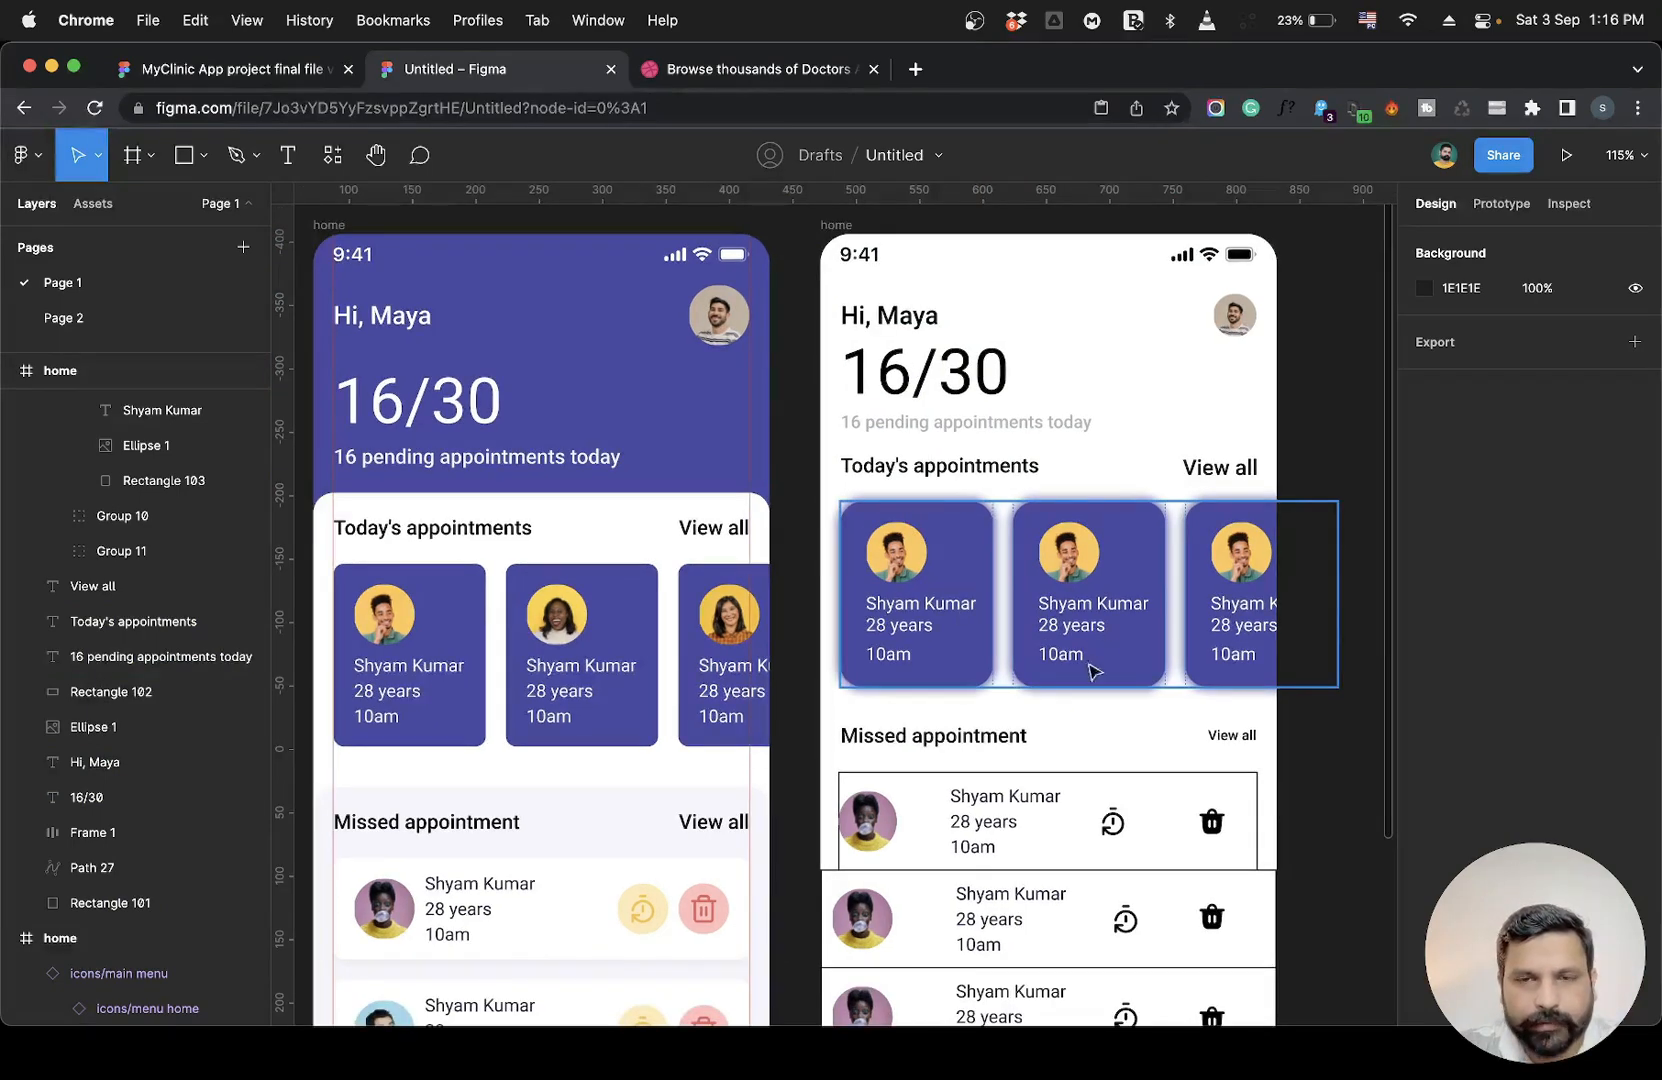
pyautogui.scroll(-4, 616, 801)
pyautogui.hscroll(-3, 616, 801)
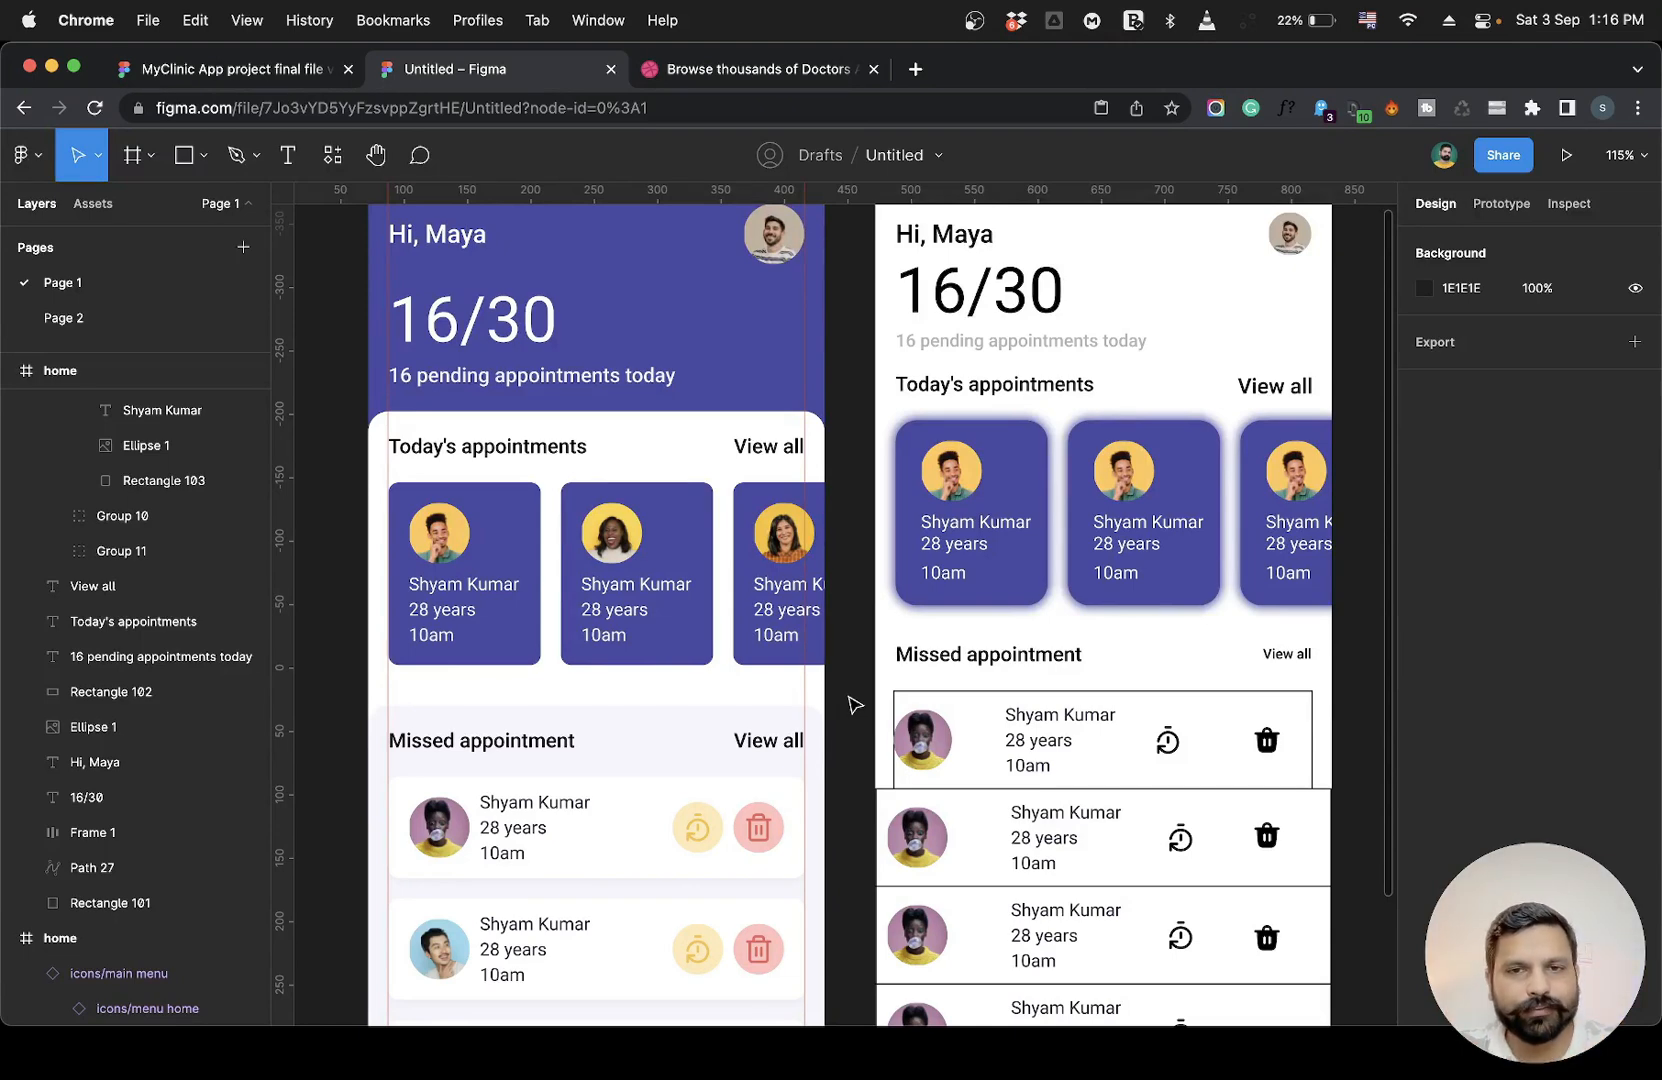
pyautogui.scroll(-5, 853, 705)
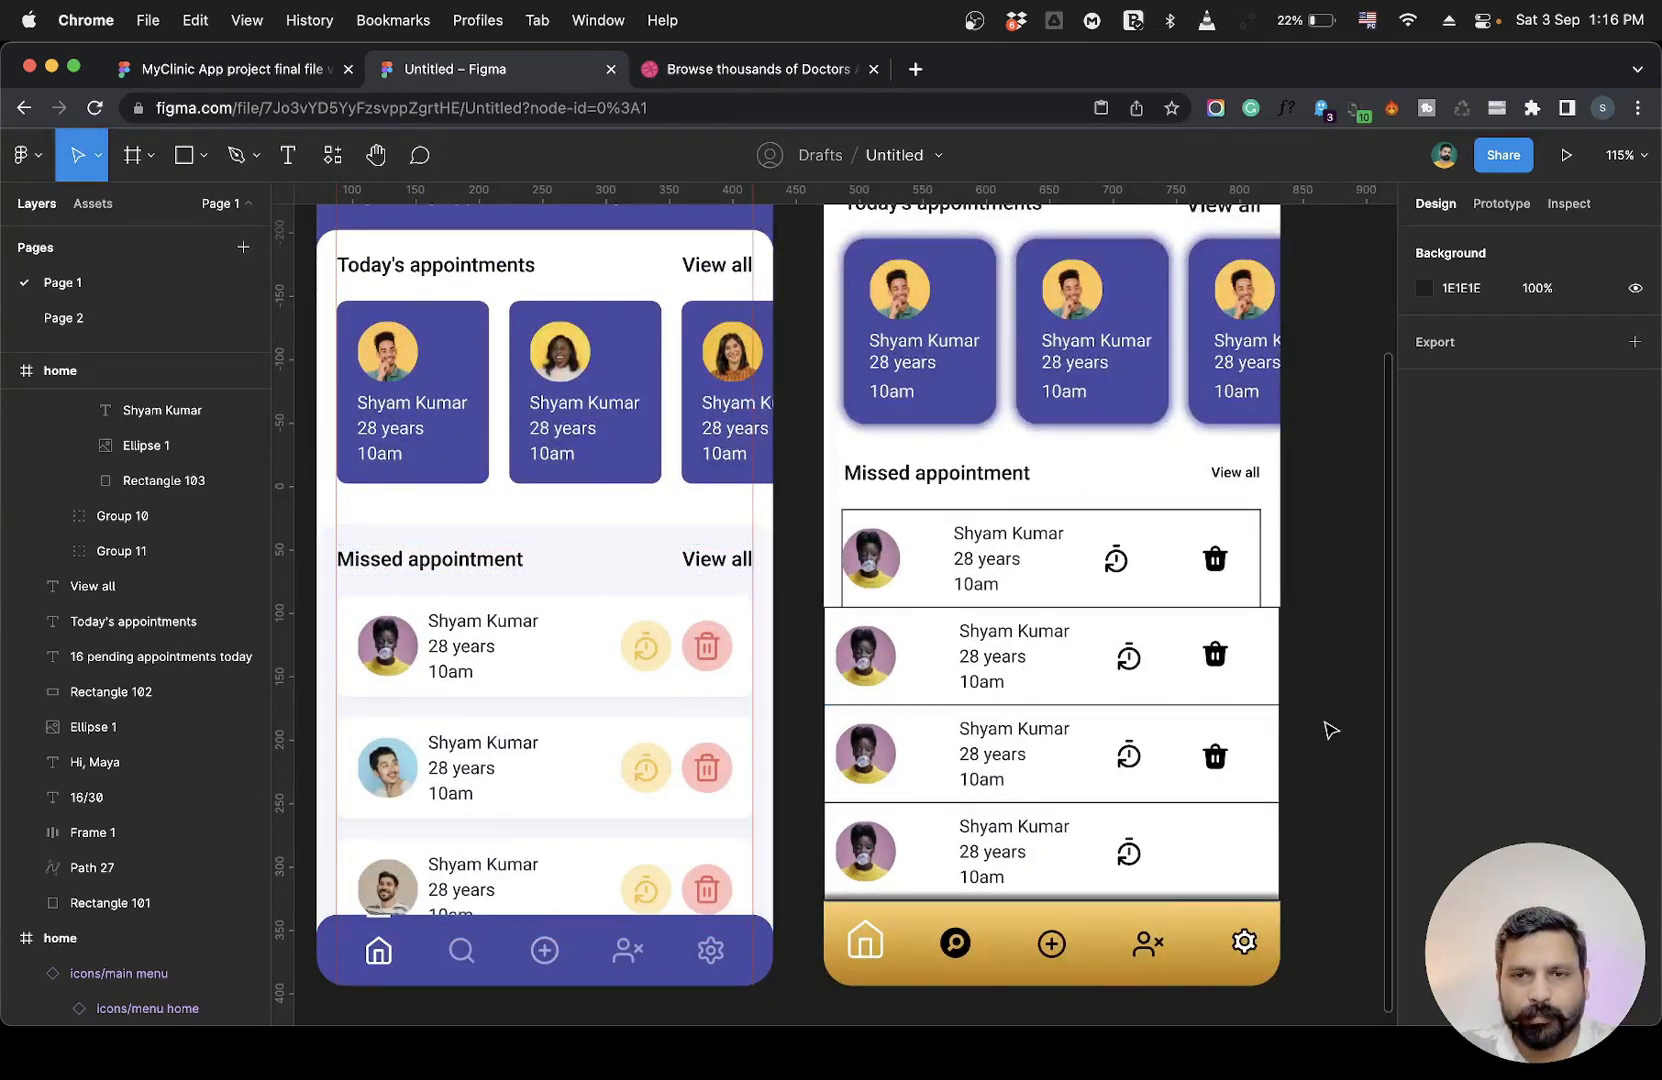
pyautogui.scroll(-2, 1333, 720)
pyautogui.click(1242, 488)
pyautogui.moveTo(1254, 480); pyautogui.dragTo(1273, 480)
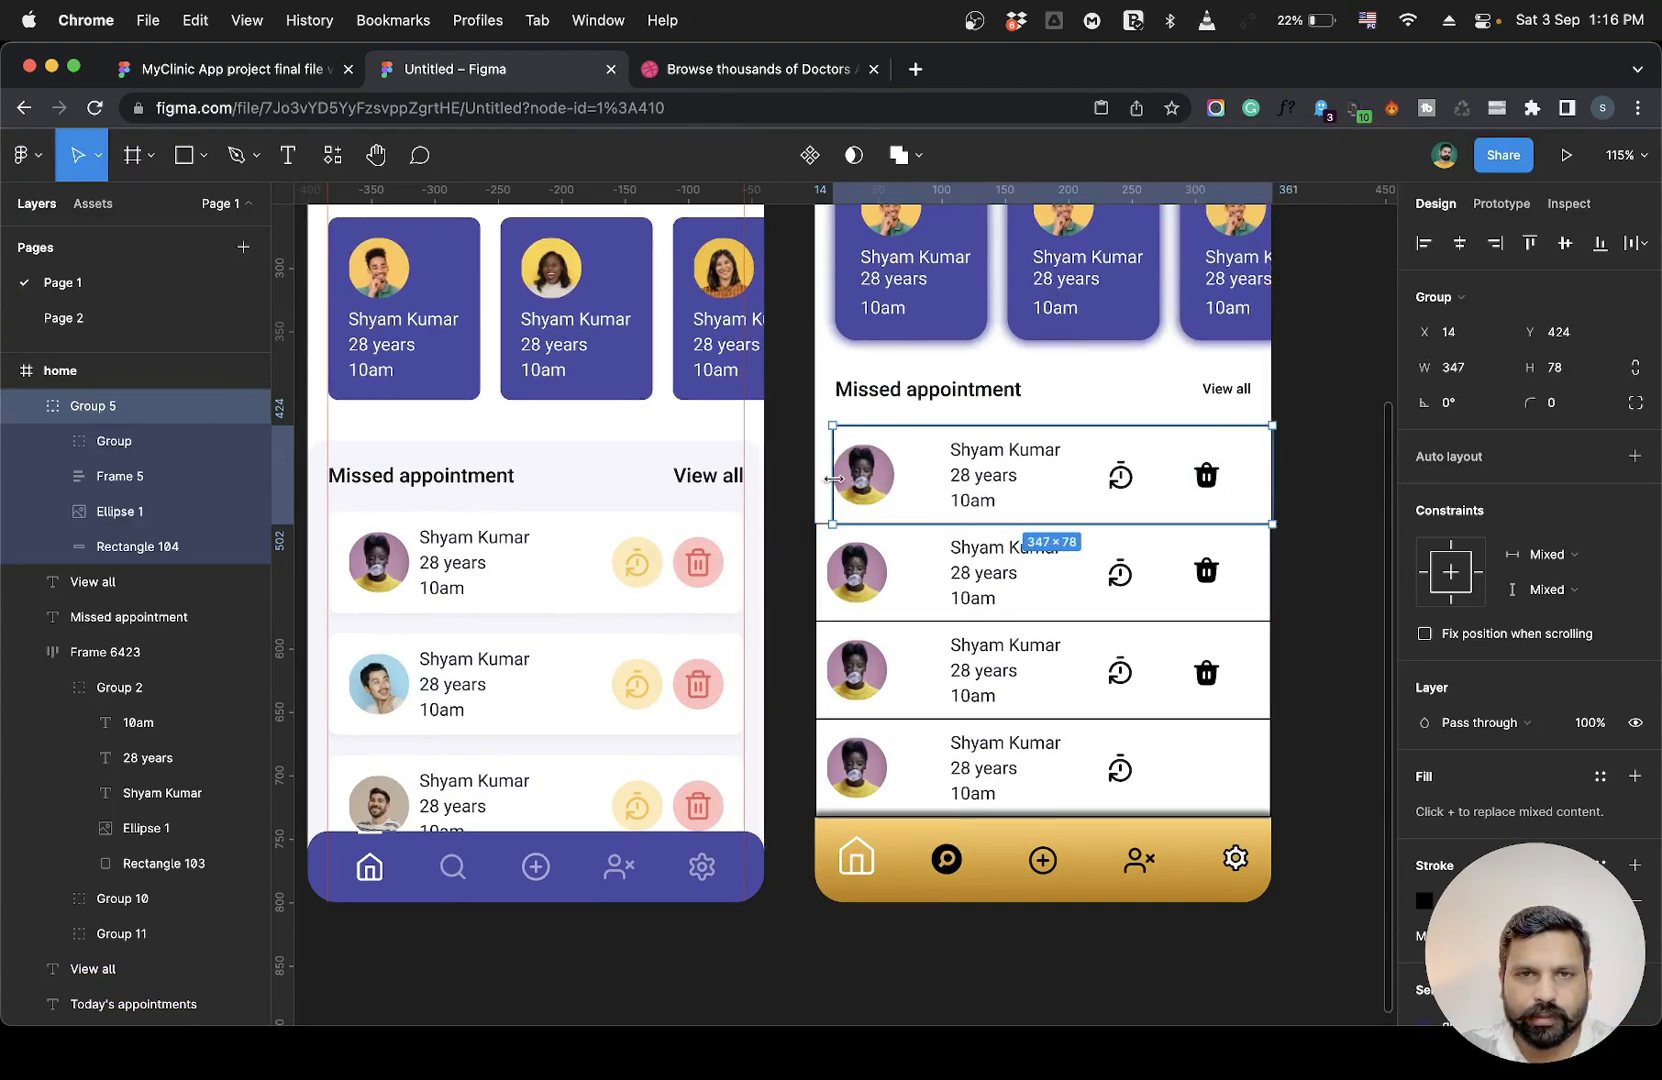
pyautogui.moveTo(827, 478); pyautogui.dragTo(808, 481)
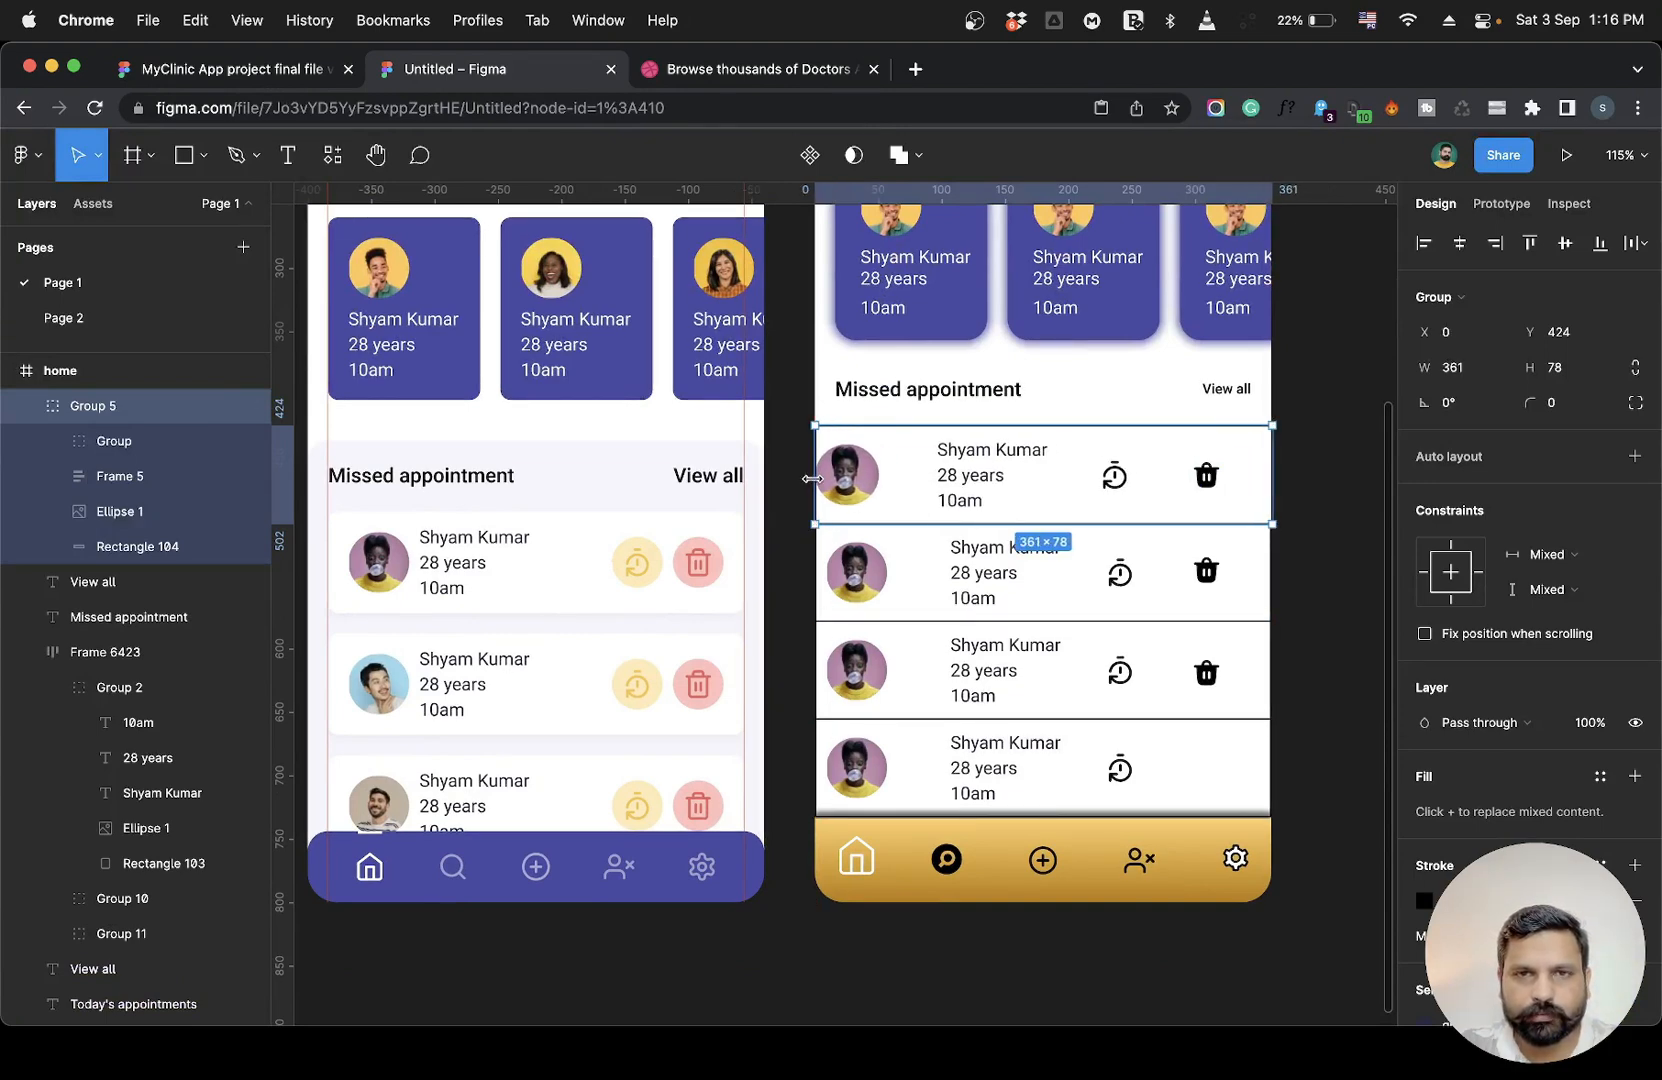
pyautogui.click(1317, 505)
pyautogui.hscroll(2, 1320, 507)
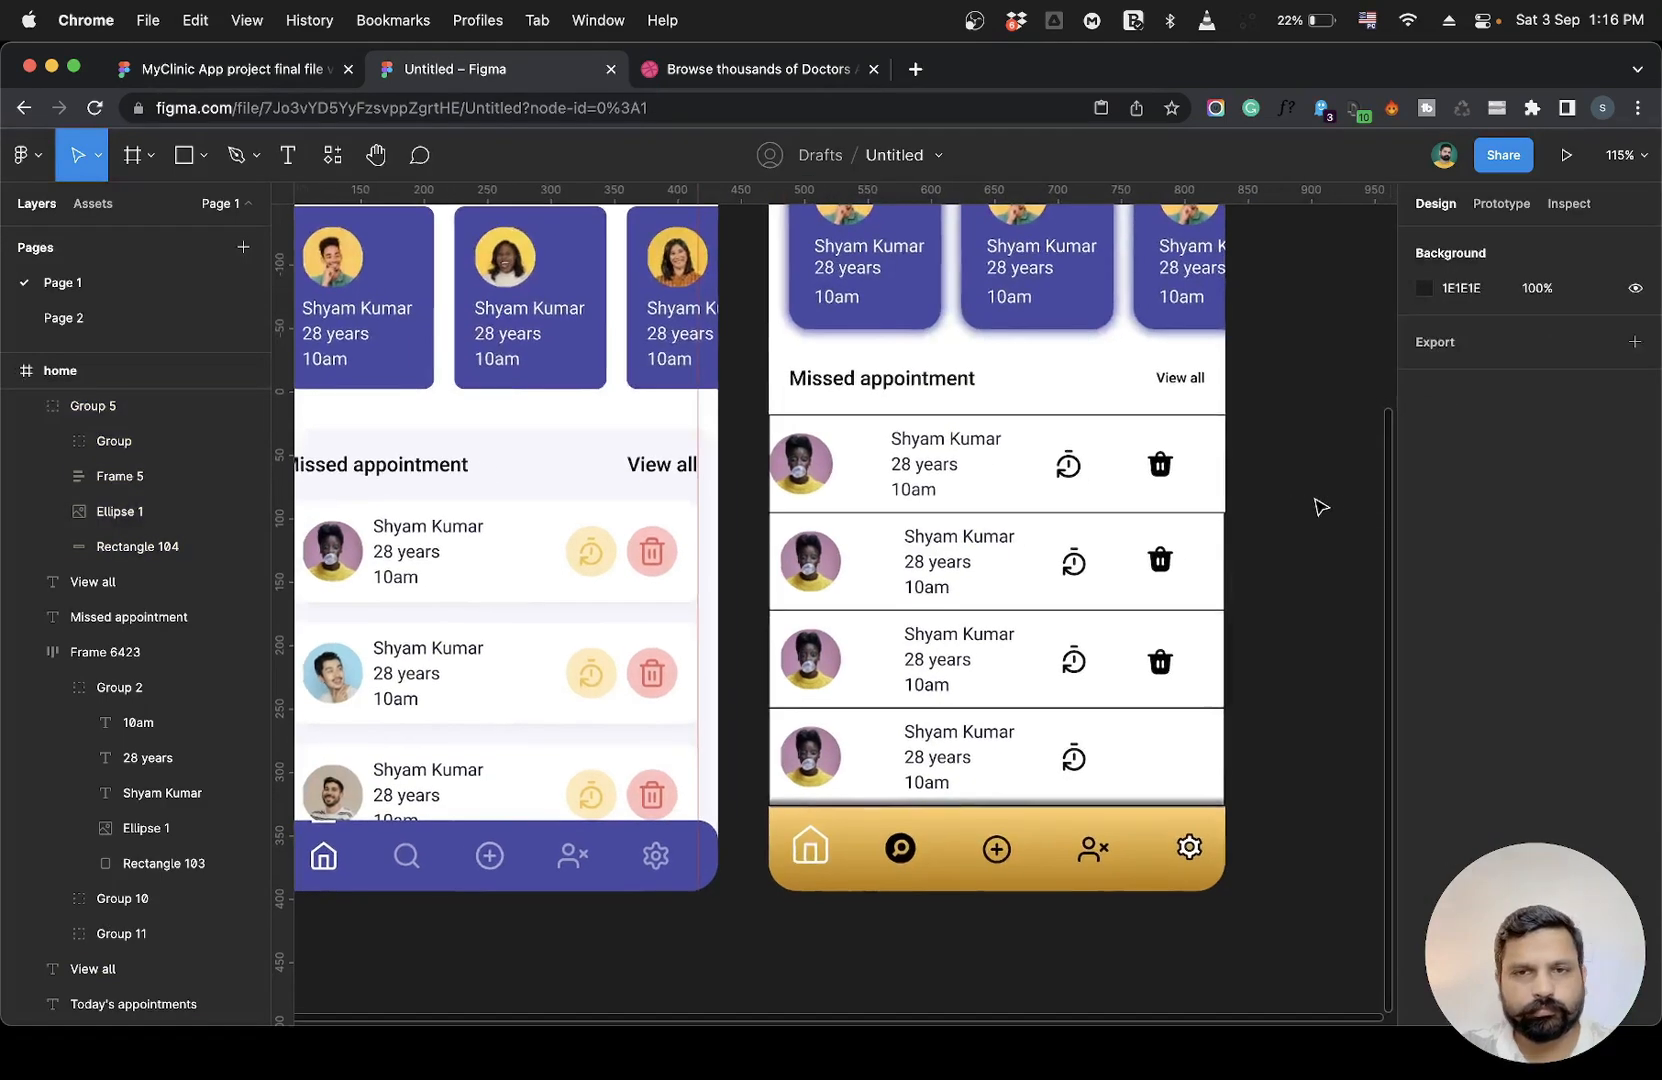
# Duplicate the delete icon from the third missed-appointment card into the fourth card, 48 px below.
pyautogui.hscroll(-2, 1320, 507)
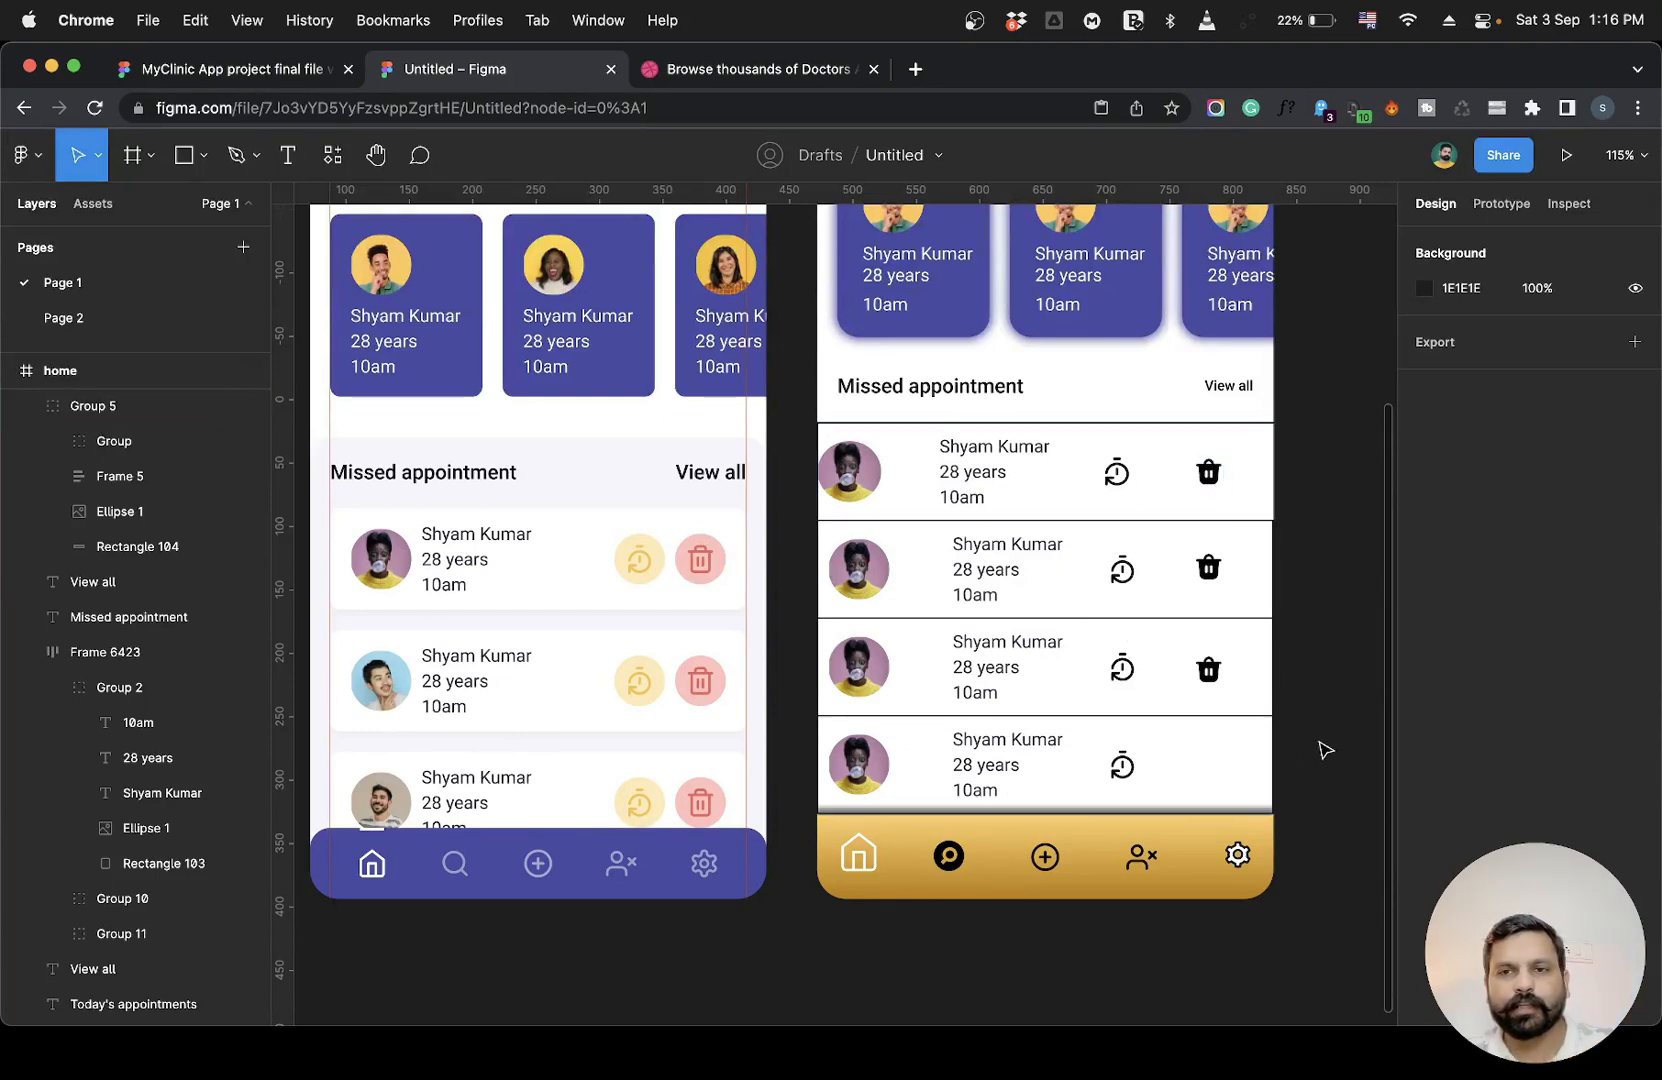
pyautogui.click(1209, 669)
pyautogui.moveTo(1209, 669); pyautogui.dragTo(1213, 775)
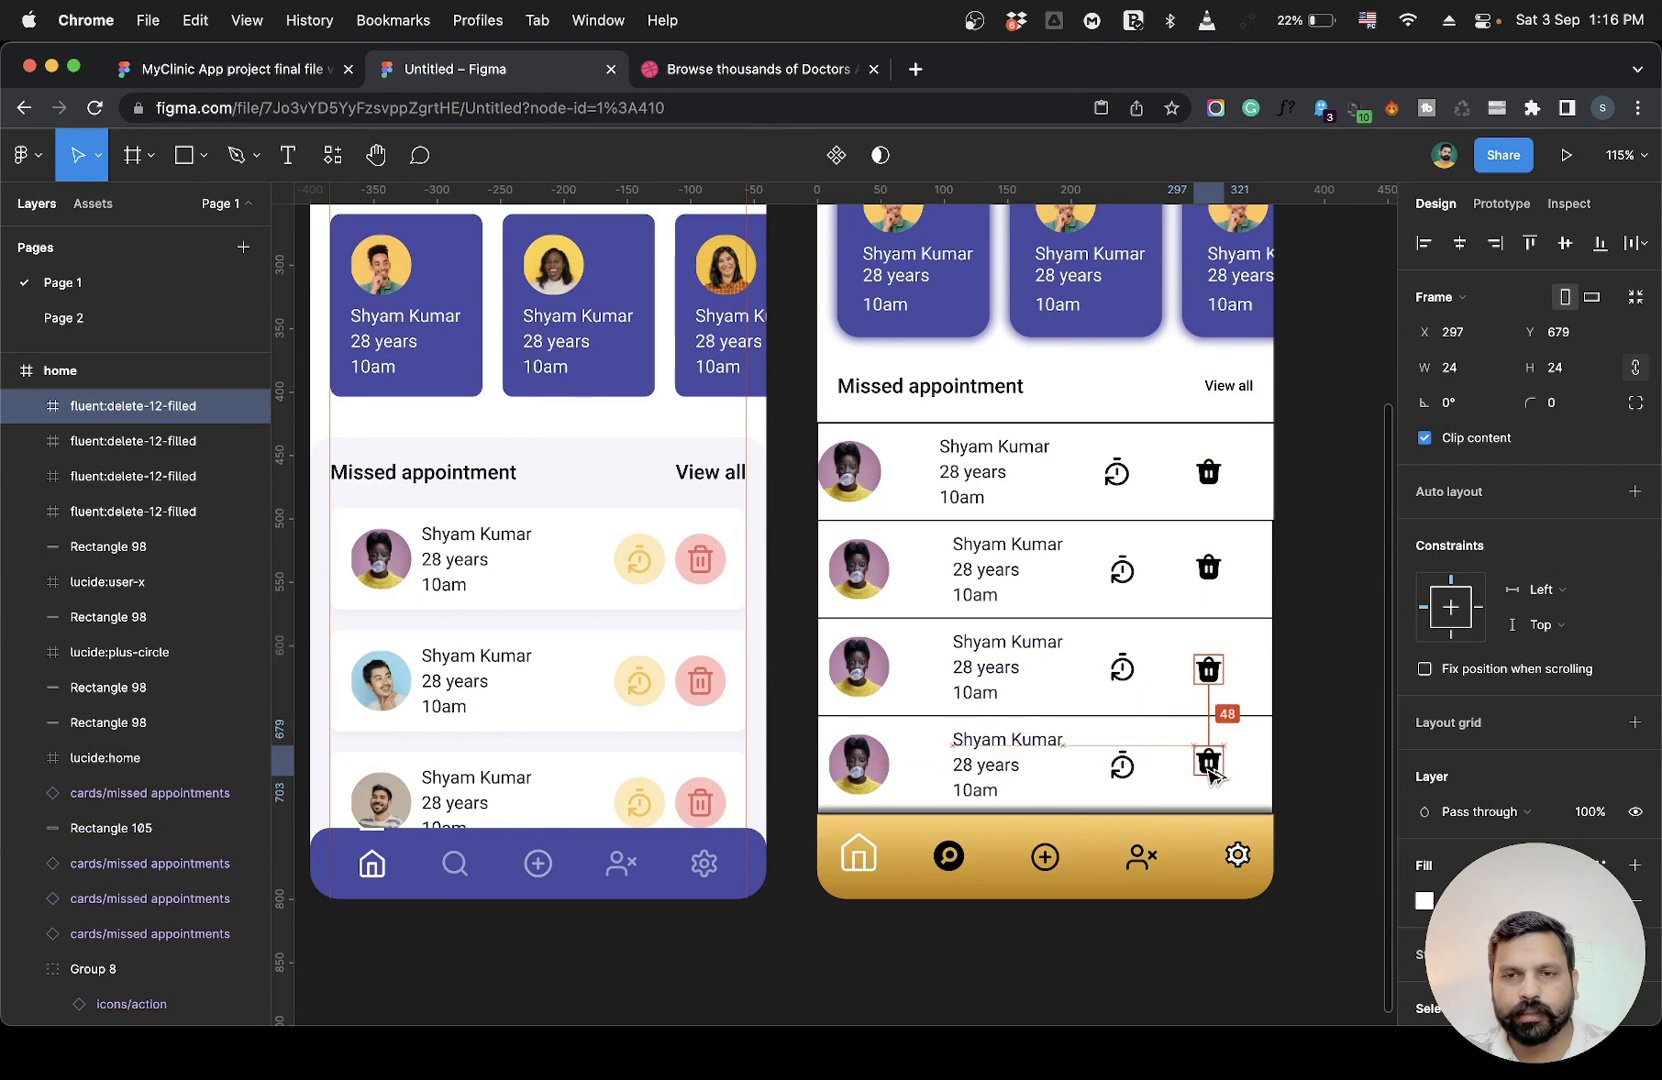
pyautogui.click(1306, 757)
pyautogui.moveTo(1318, 482); pyautogui.dragTo(1320, 703)
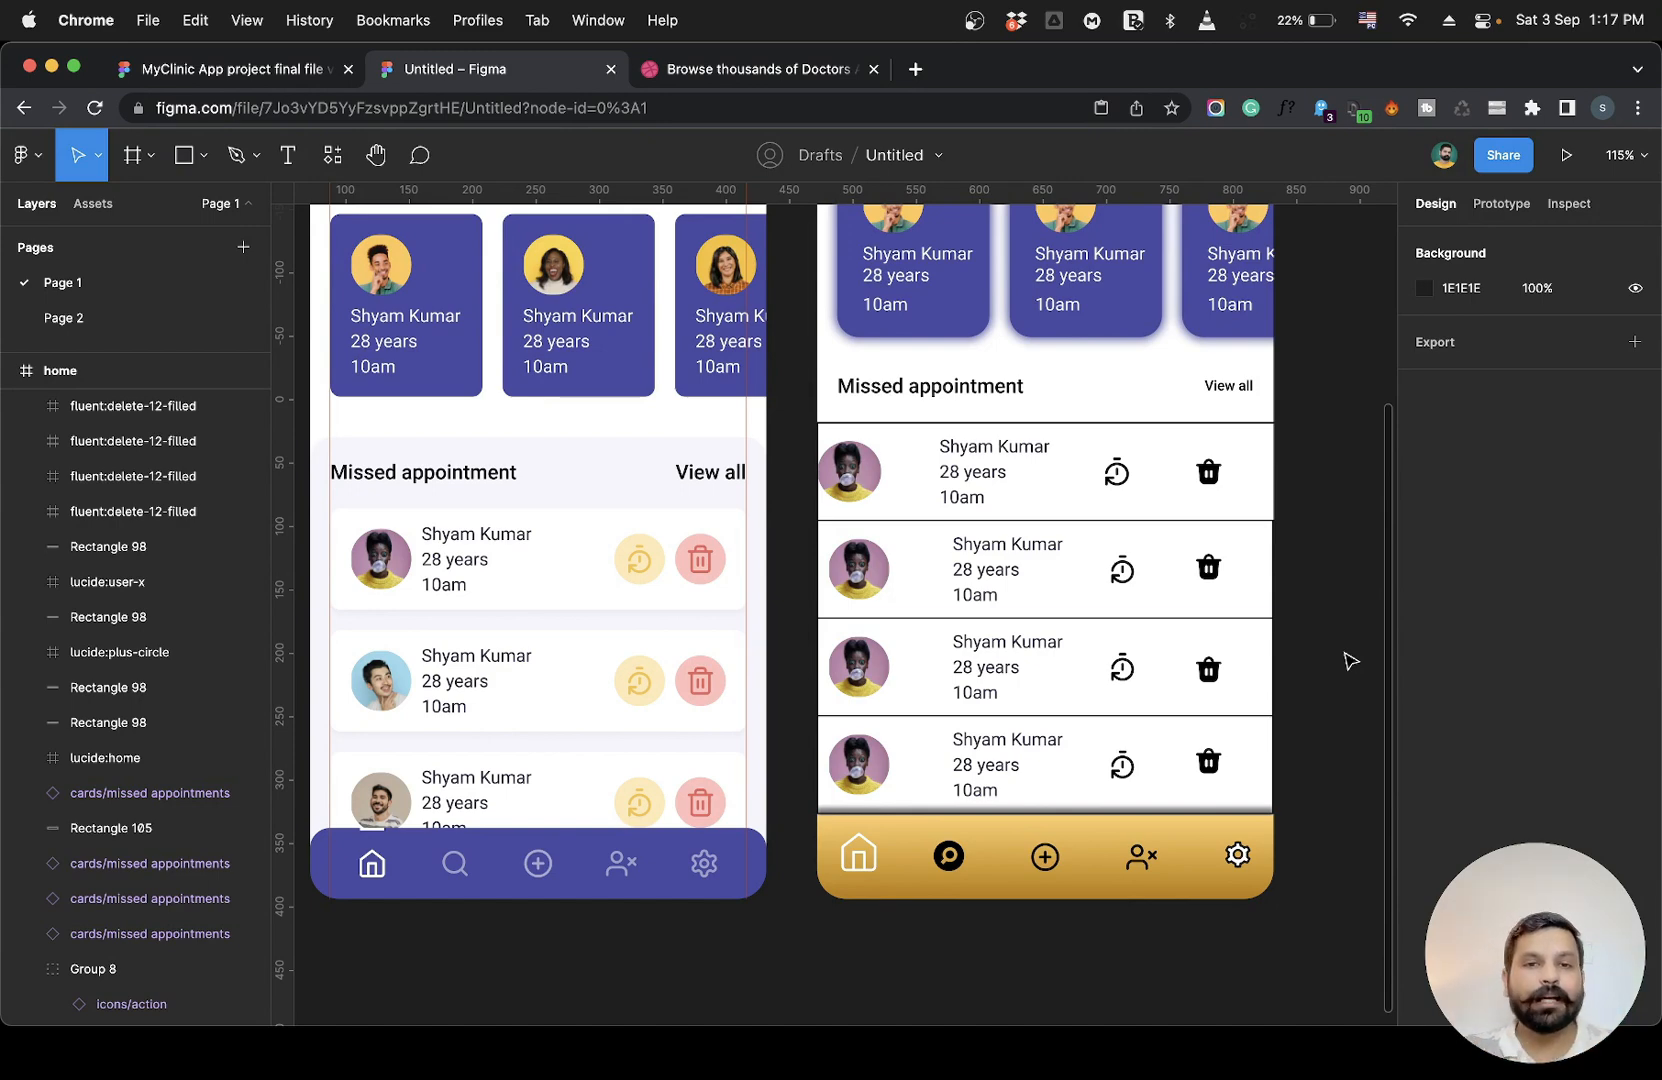
# Inspect the first missed-appointment card's position and size and zoom in on the reference cards' spacing.
pyautogui.hscroll(-3, 512, 686)
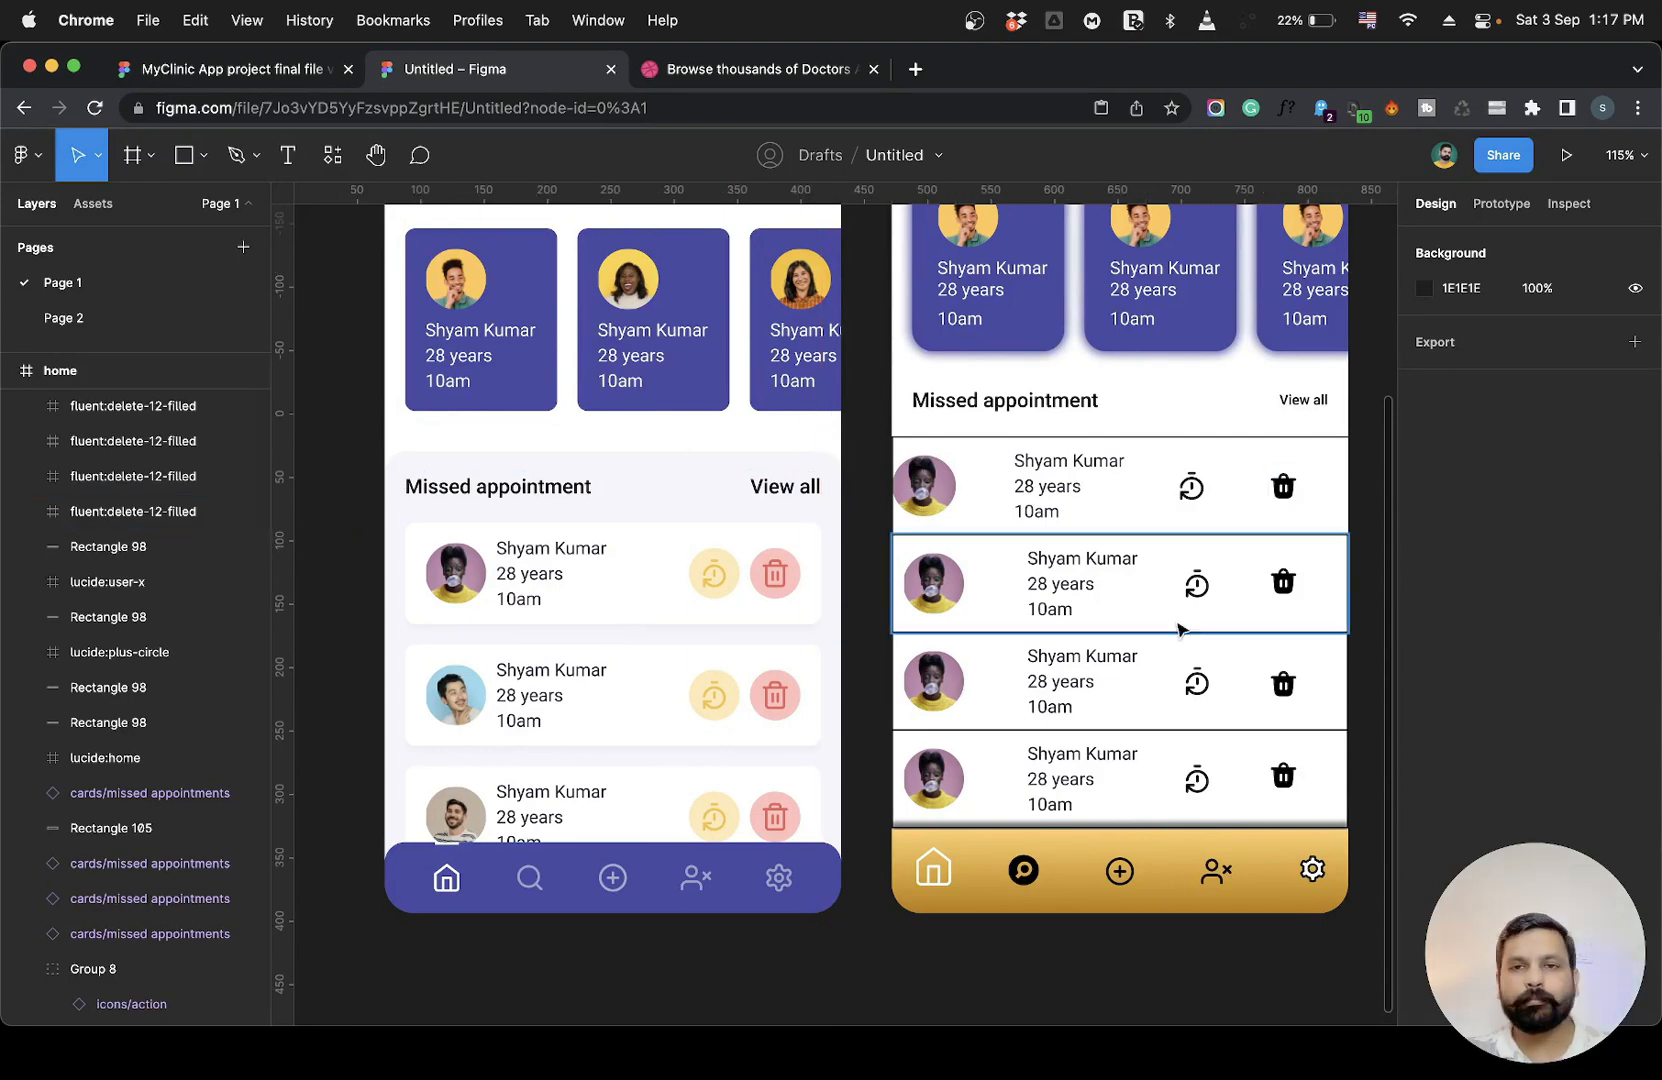
pyautogui.hscroll(1, 1187, 972)
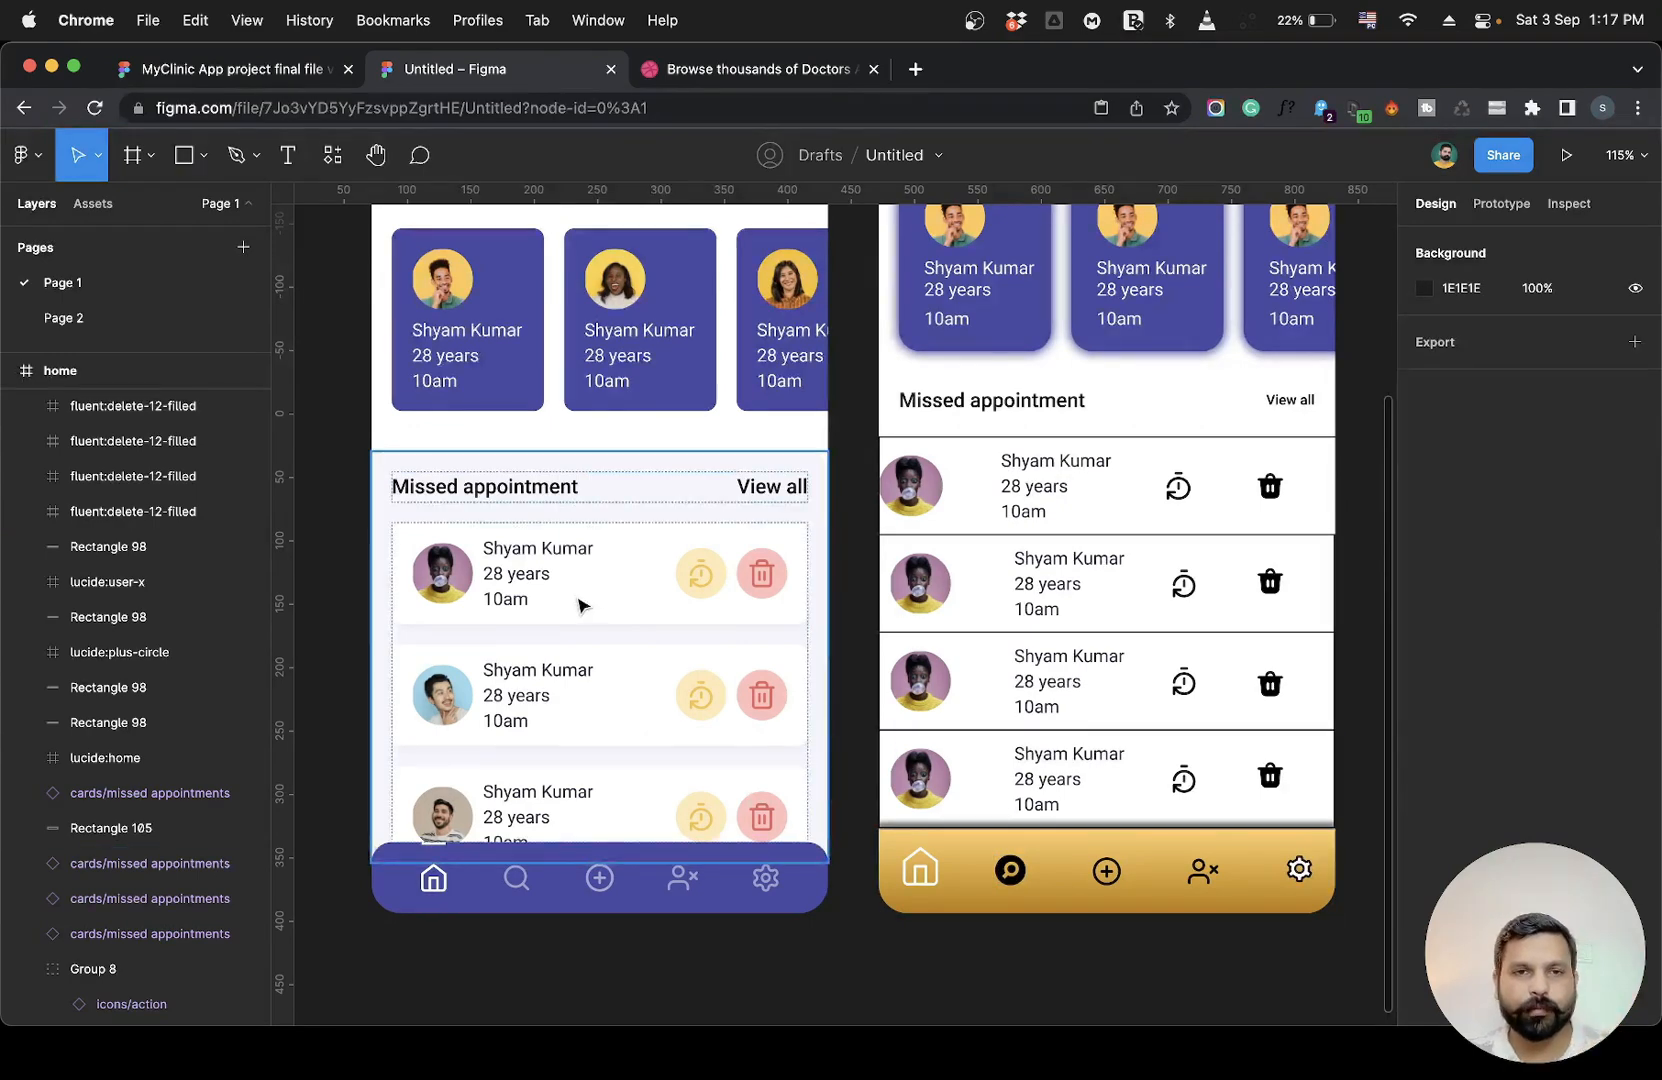
pyautogui.click(1135, 518)
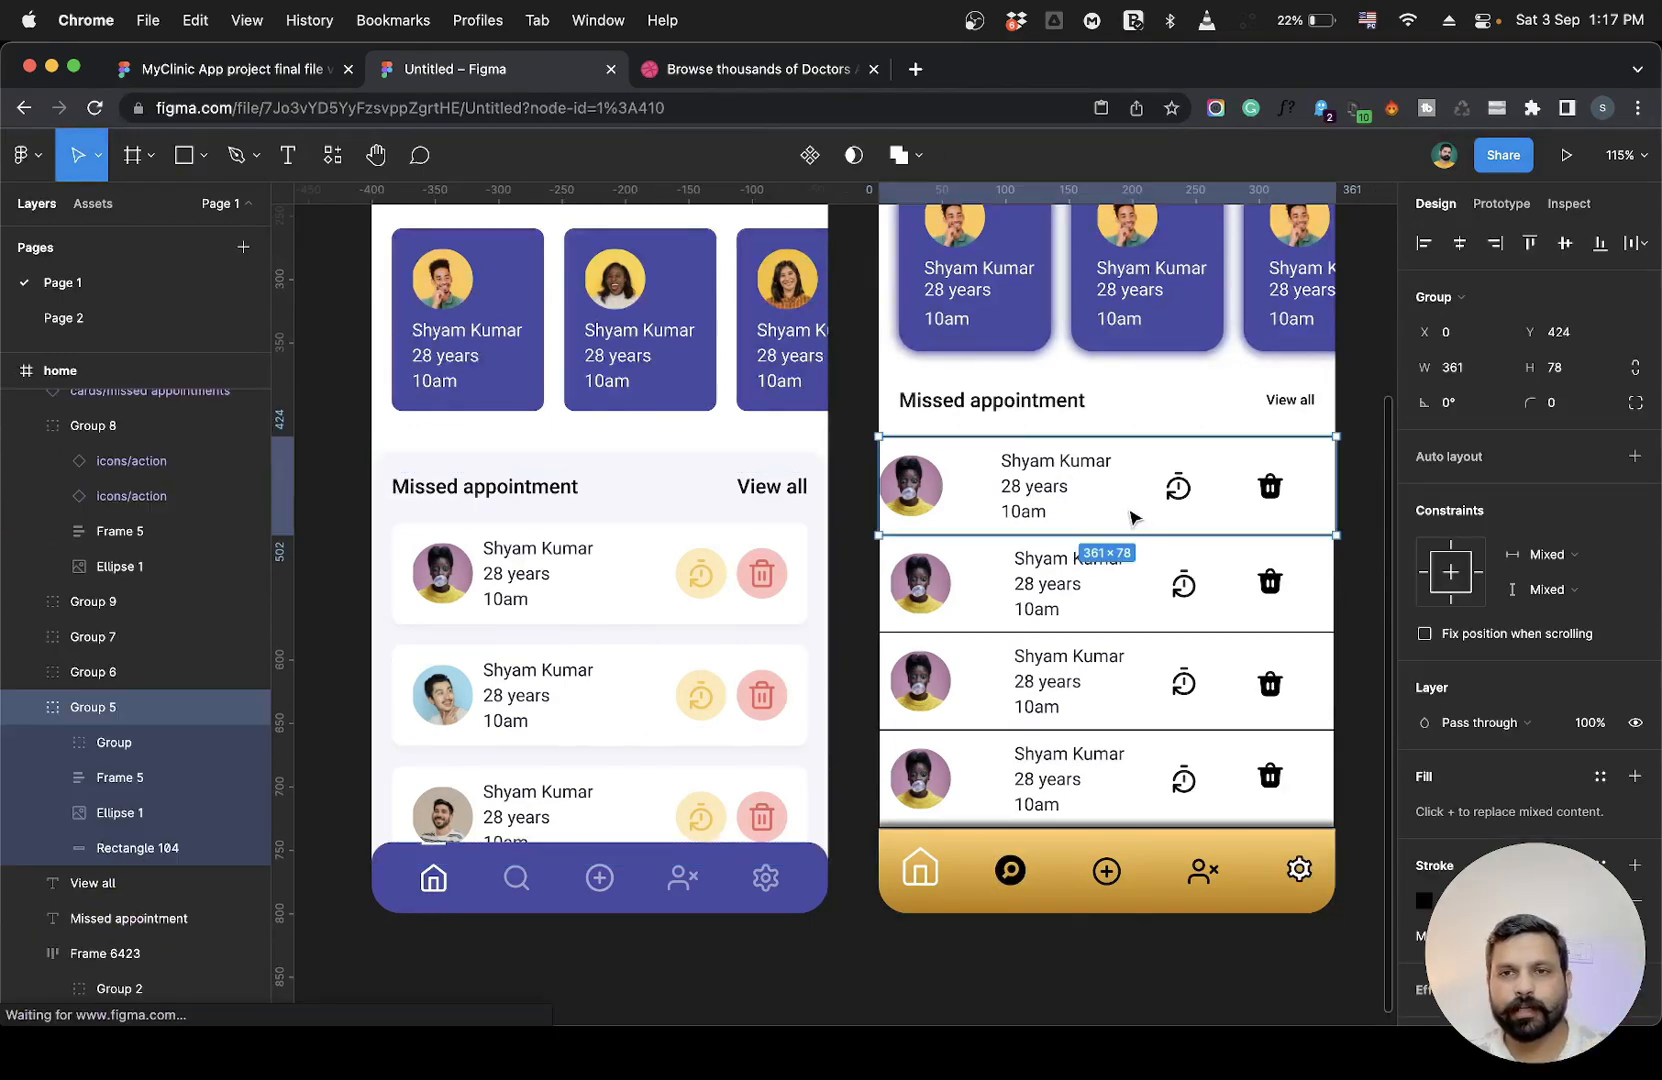
pyautogui.click(1046, 960)
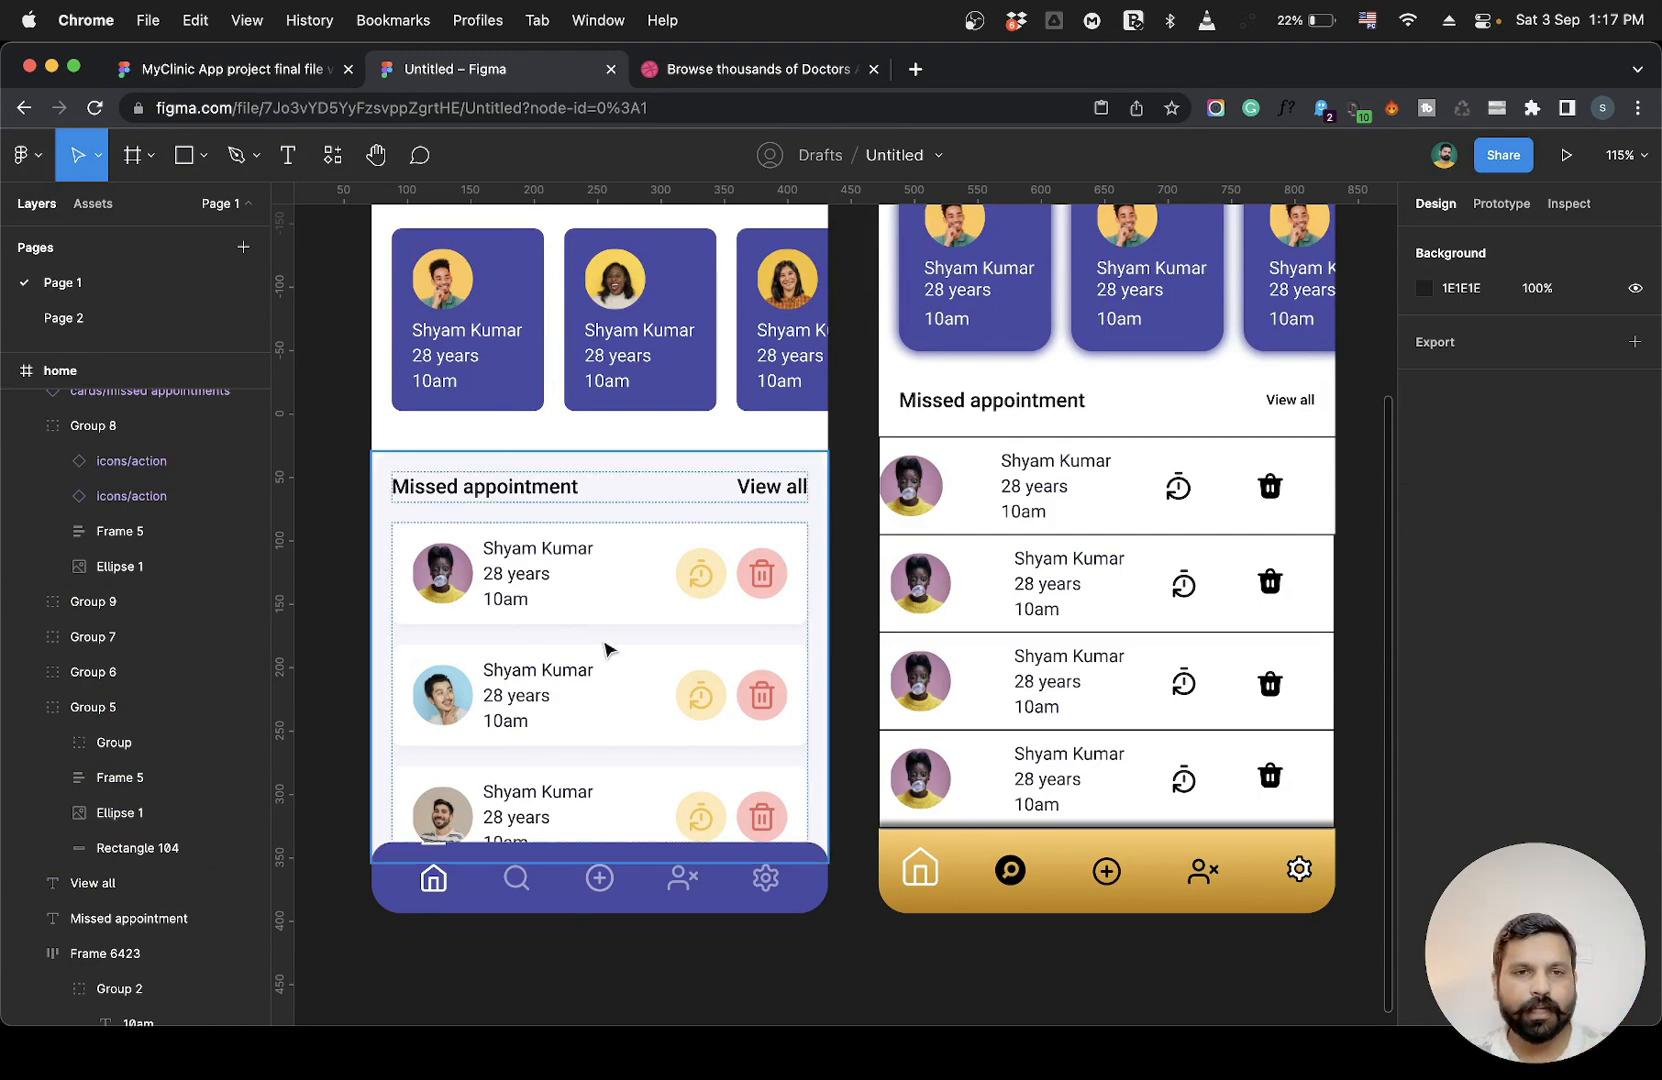
pyautogui.scroll(5, 620, 634)
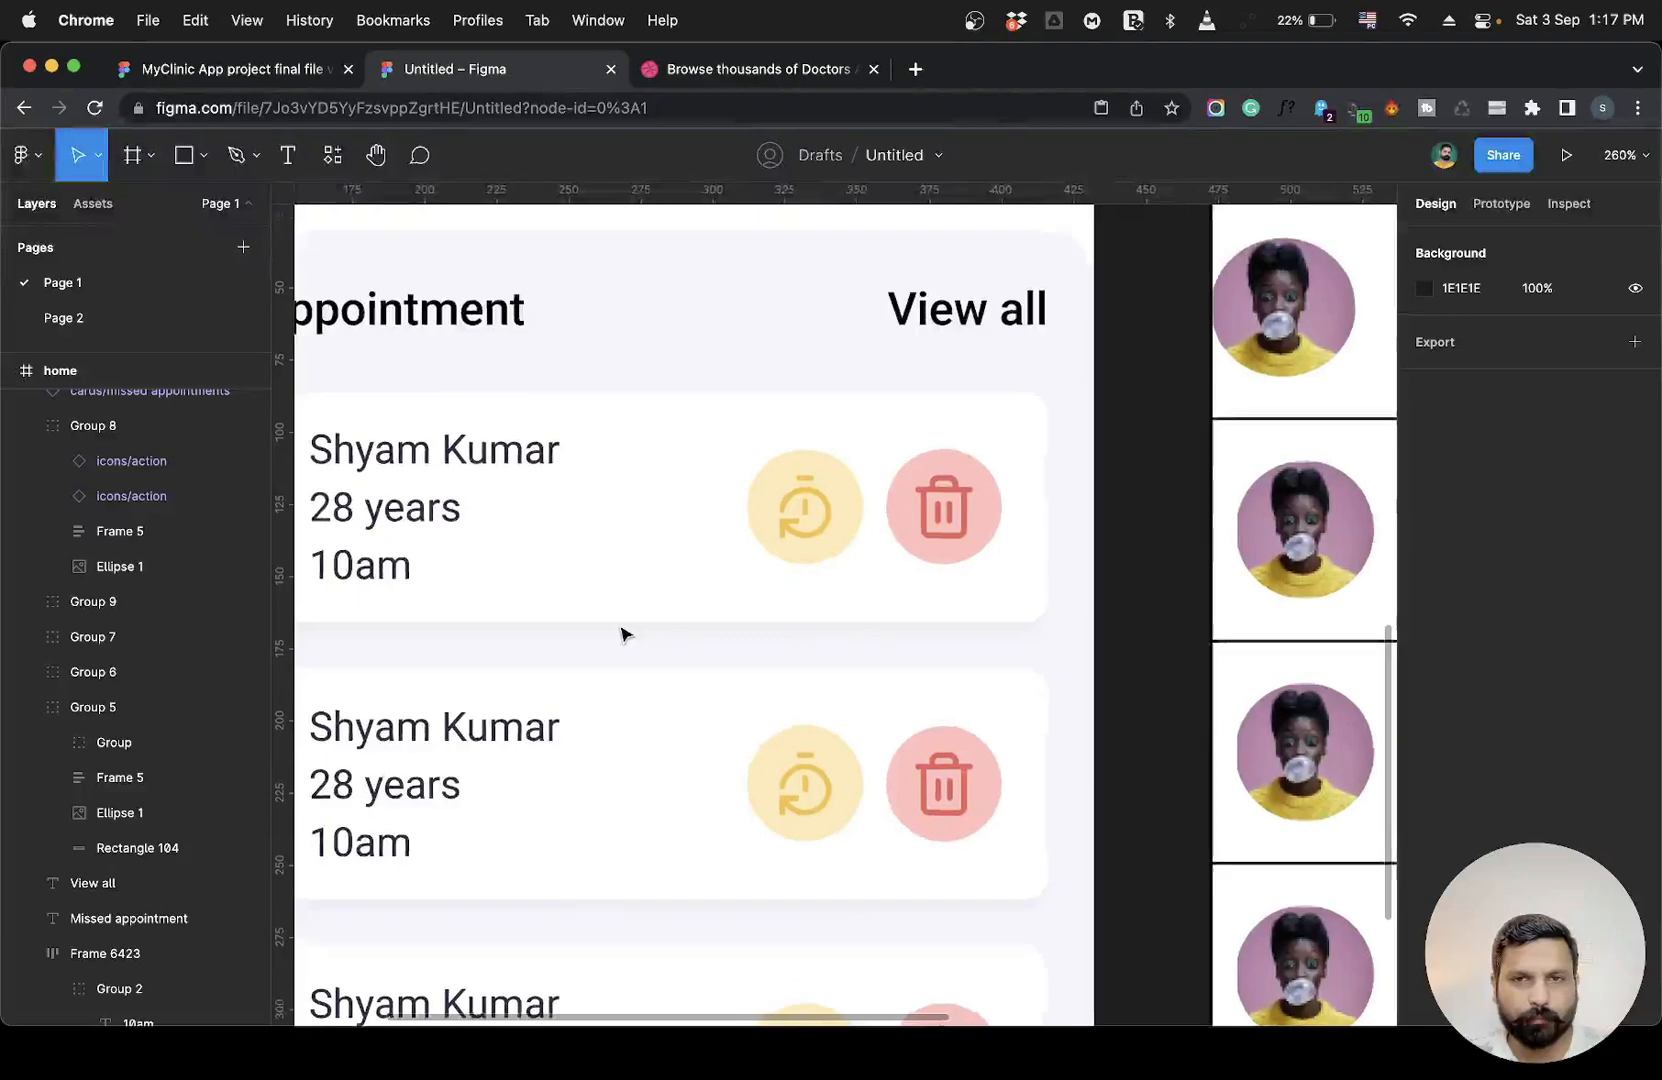
pyautogui.scroll(5, 620, 632)
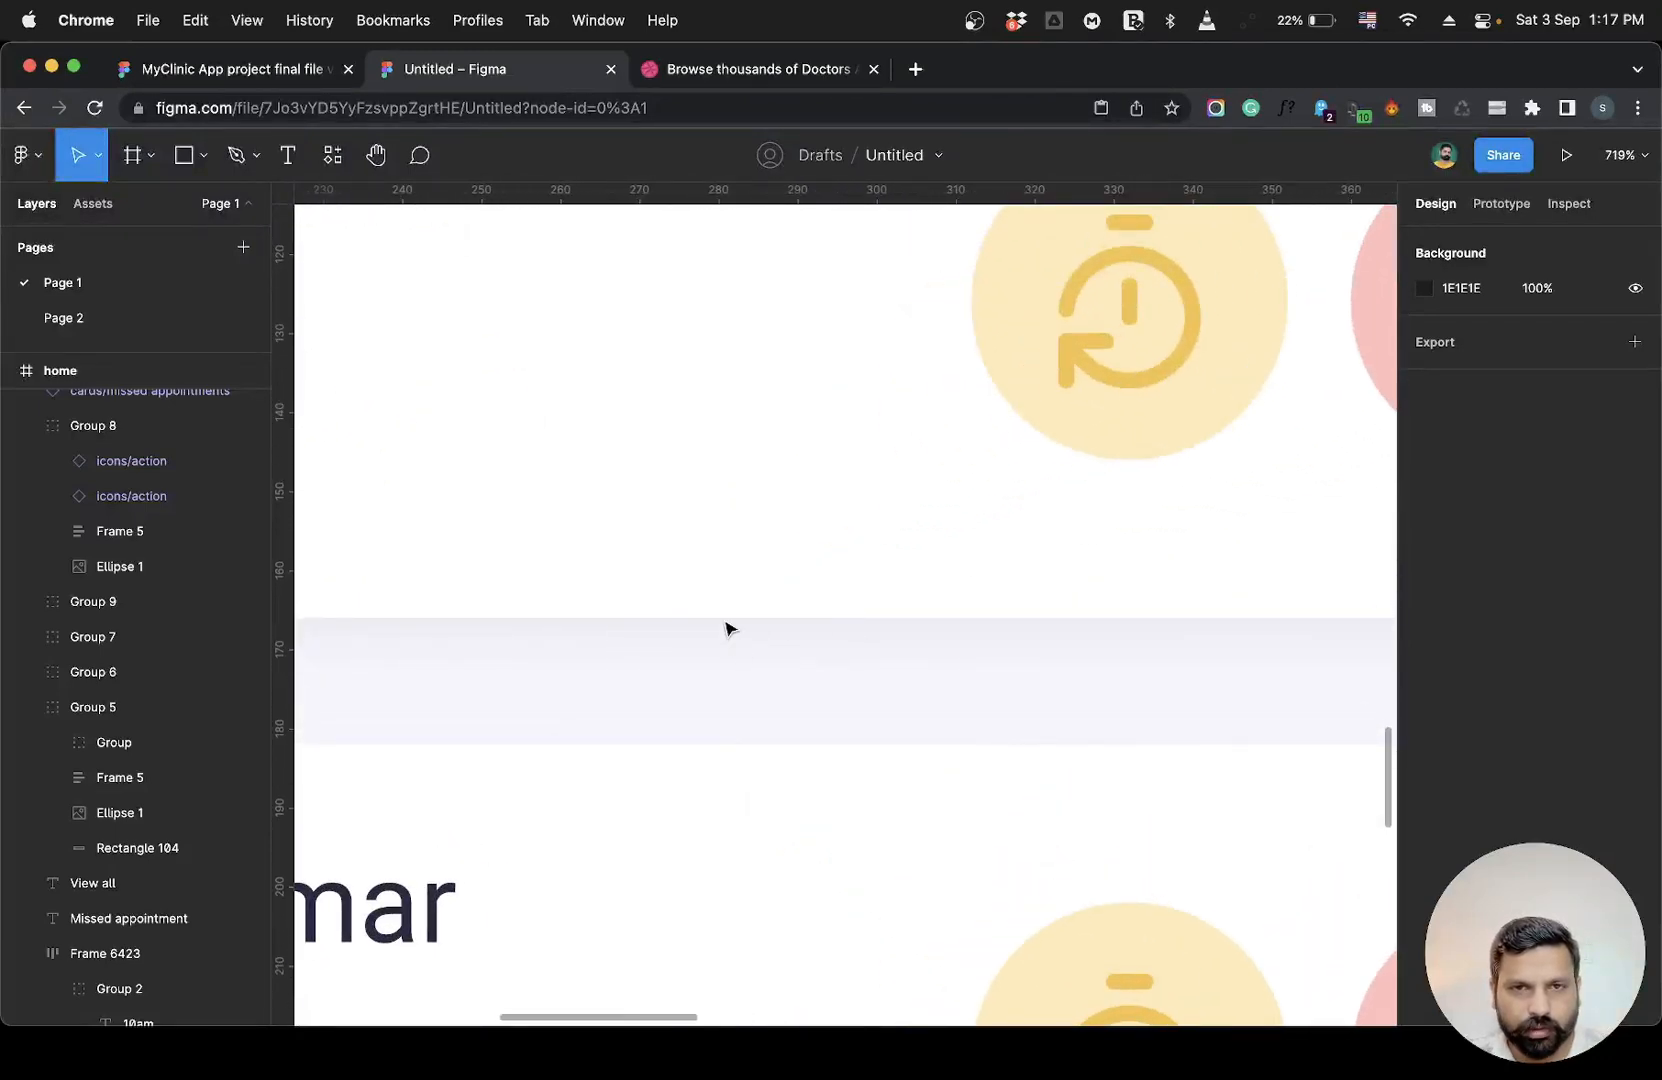
pyautogui.scroll(-8, 831, 653)
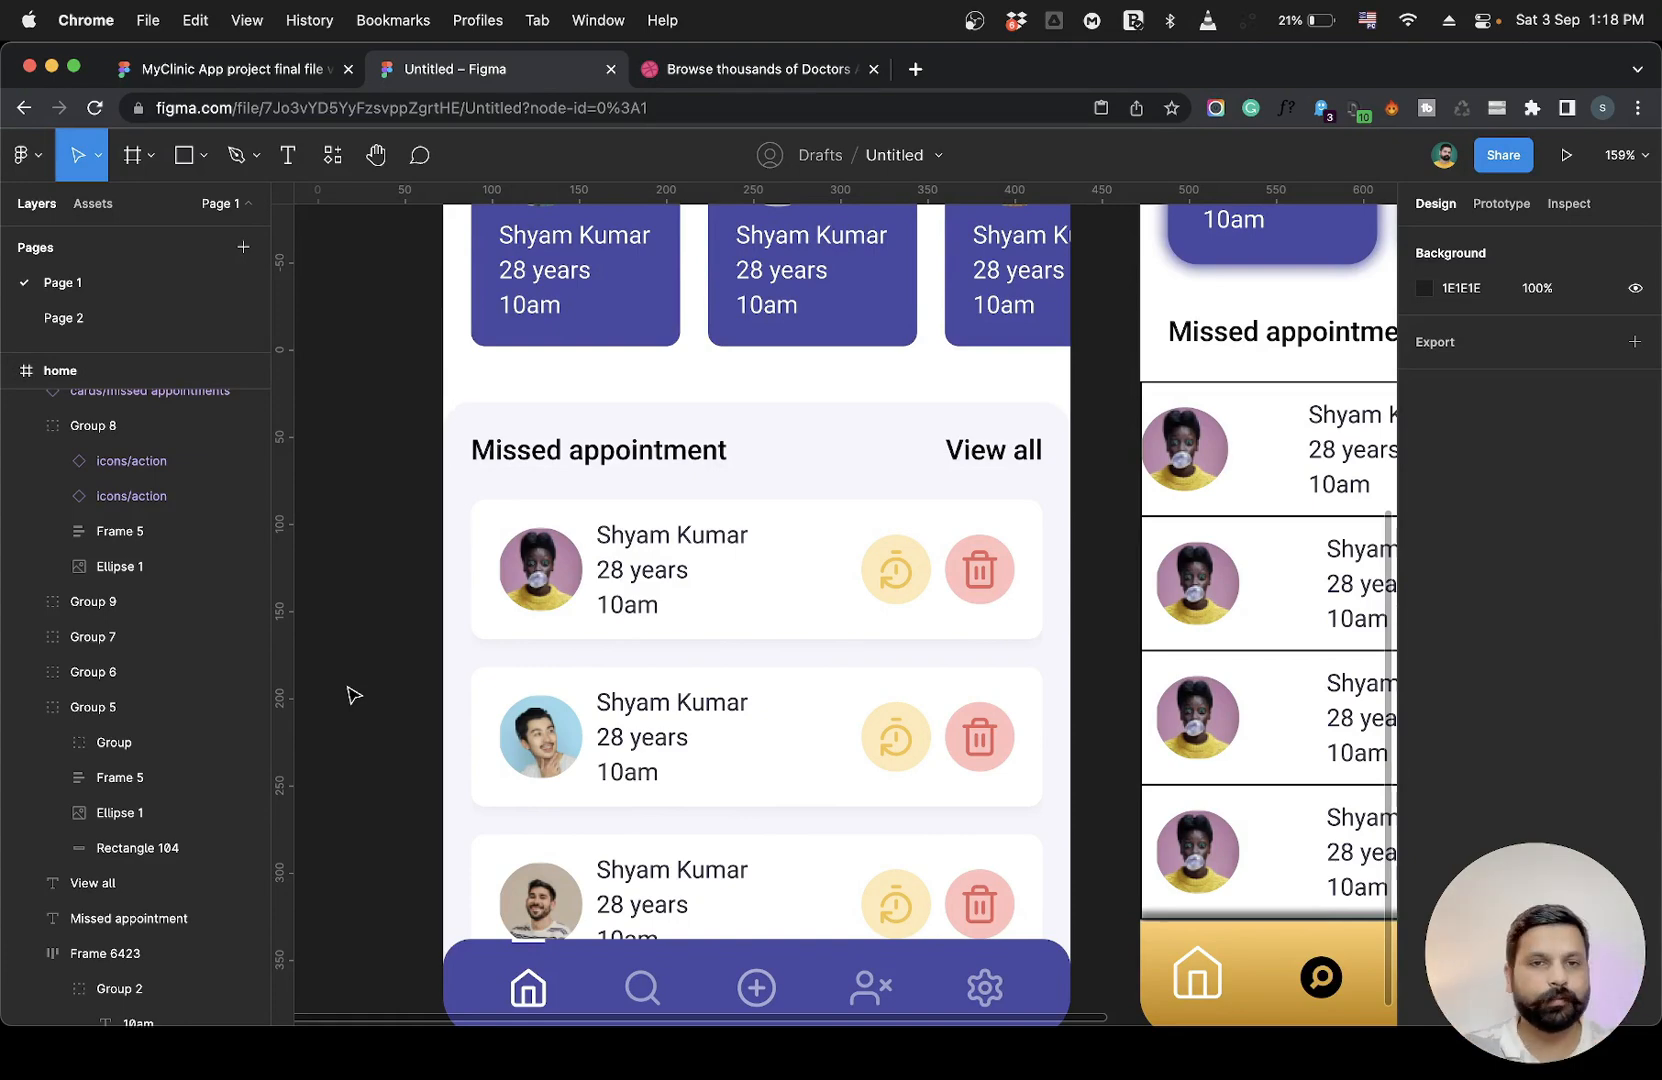
pyautogui.scroll(-3, 352, 694)
pyautogui.hscroll(3, 352, 694)
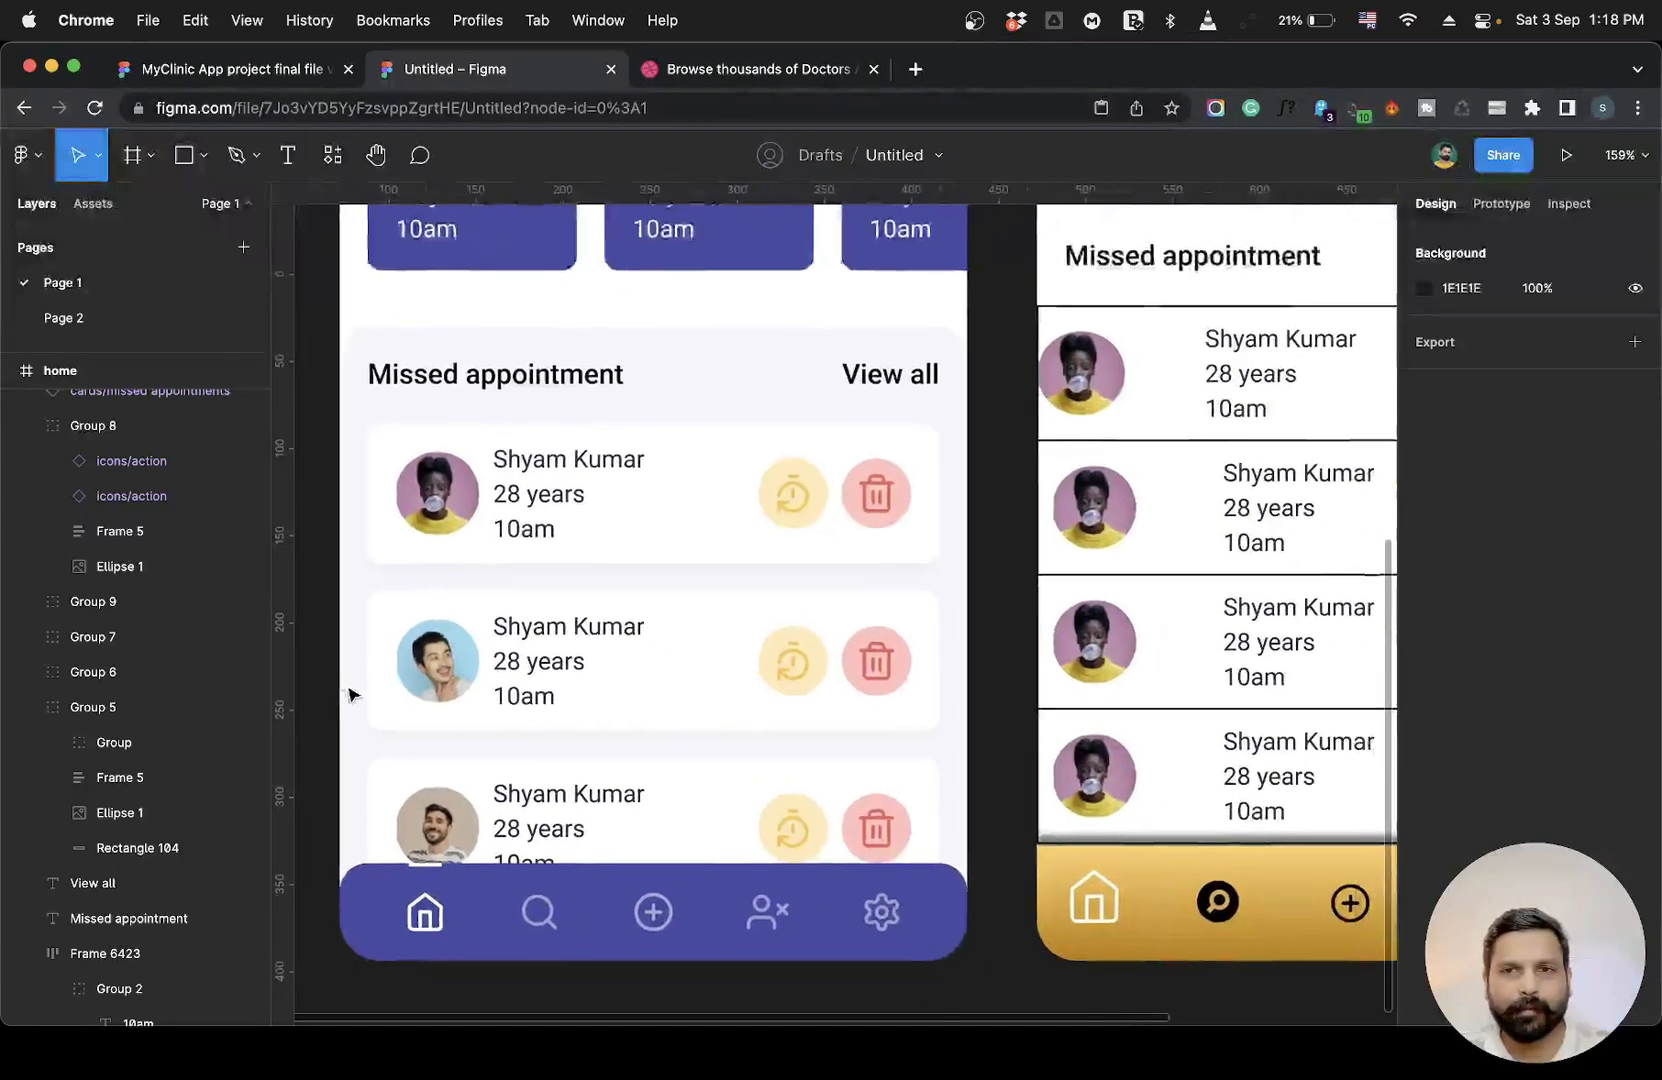
pyautogui.hscroll(5, 352, 694)
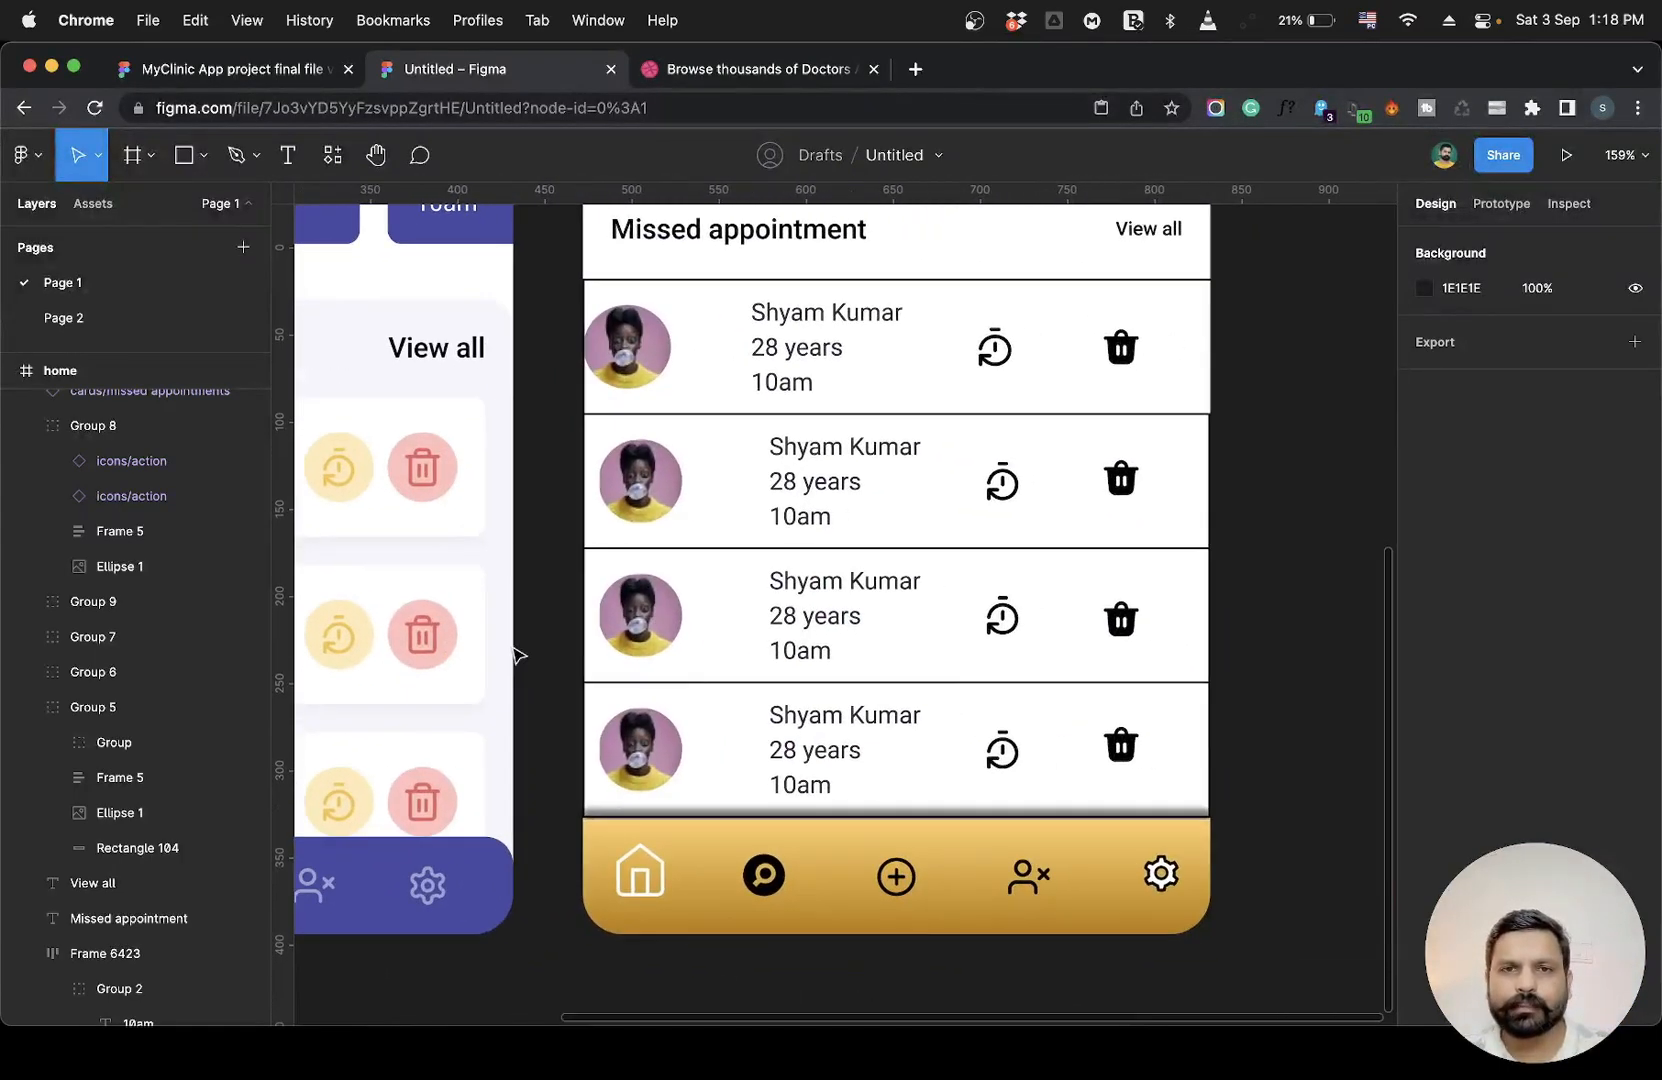
# Change the stroke colour of the four missed-appointment card rectangles to light grey E9E9E9.
pyautogui.keyDown('super'); pyautogui.click(1079, 534); pyautogui.keyUp('super')
pyautogui.keyDown('shift'); pyautogui.keyDown('super'); pyautogui.click(1079, 590); pyautogui.keyUp('super'); pyautogui.keyUp('shift')
pyautogui.keyDown('shift'); pyautogui.keyDown('super'); pyautogui.click(1076, 699); pyautogui.keyUp('super'); pyautogui.keyUp('shift')
pyautogui.keyDown('shift'); pyautogui.keyDown('super'); pyautogui.click(1077, 322); pyautogui.keyUp('super'); pyautogui.keyUp('shift')
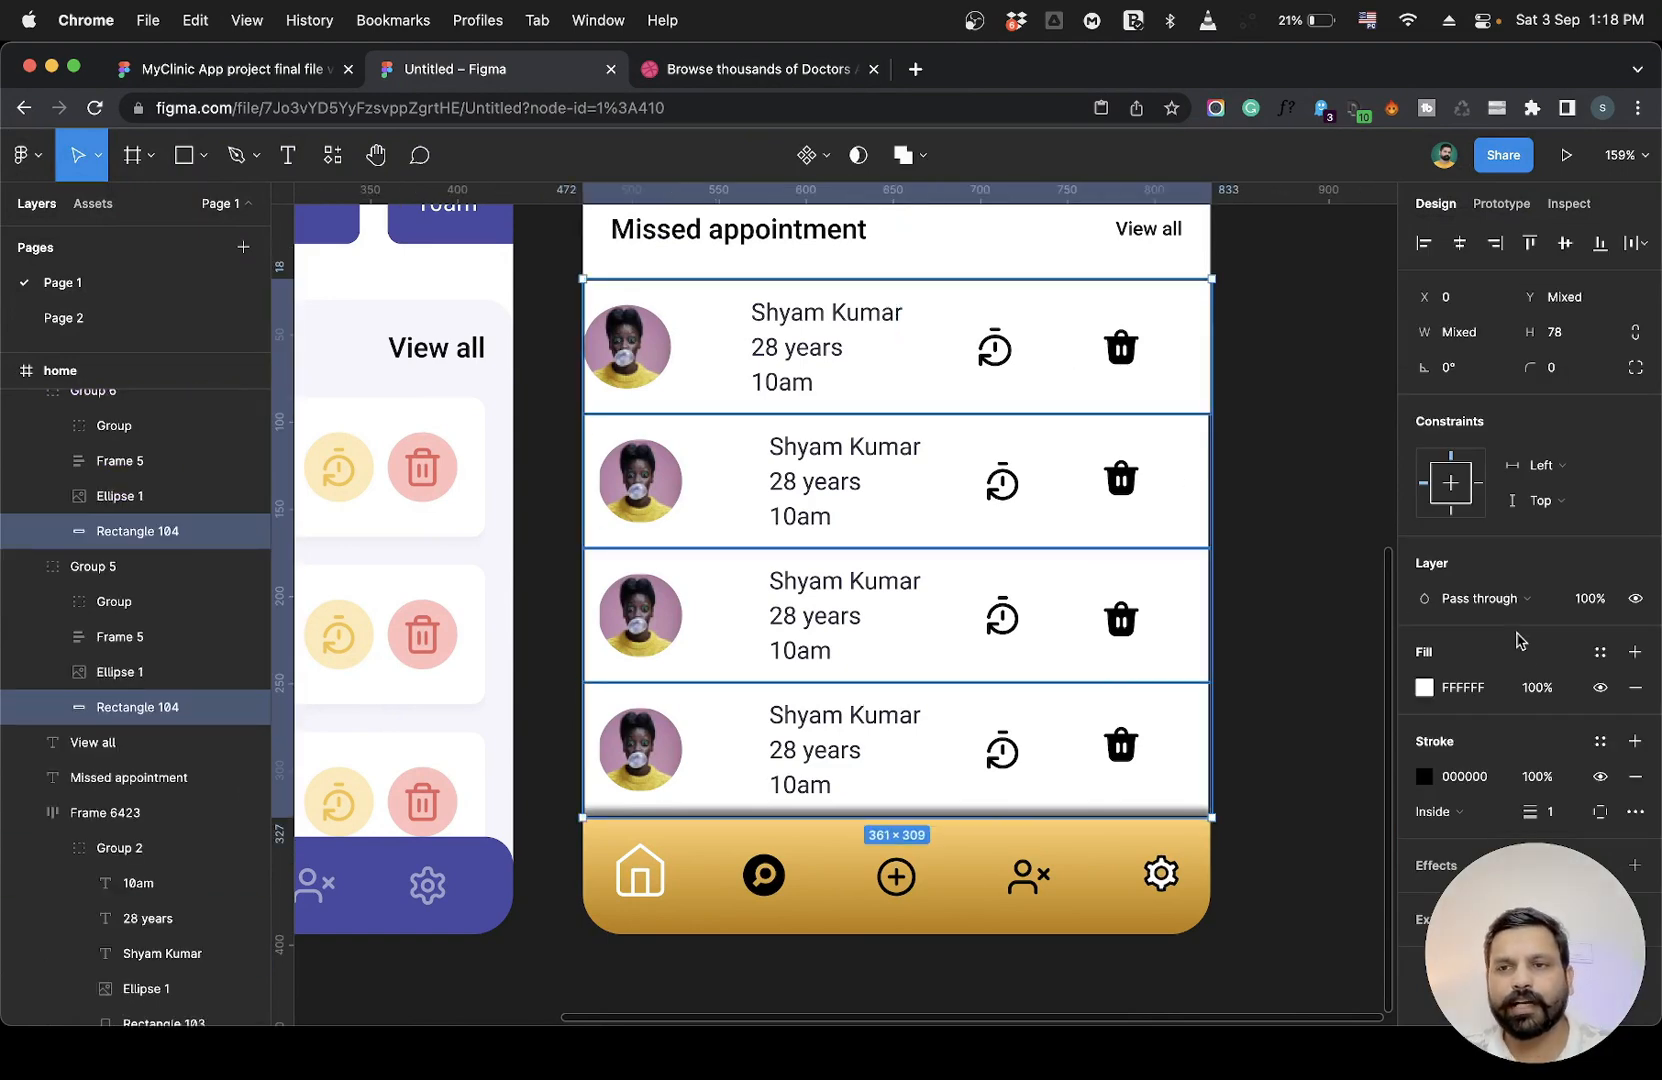
pyautogui.click(1424, 778)
pyautogui.moveTo(1240, 598); pyautogui.dragTo(1010, 516)
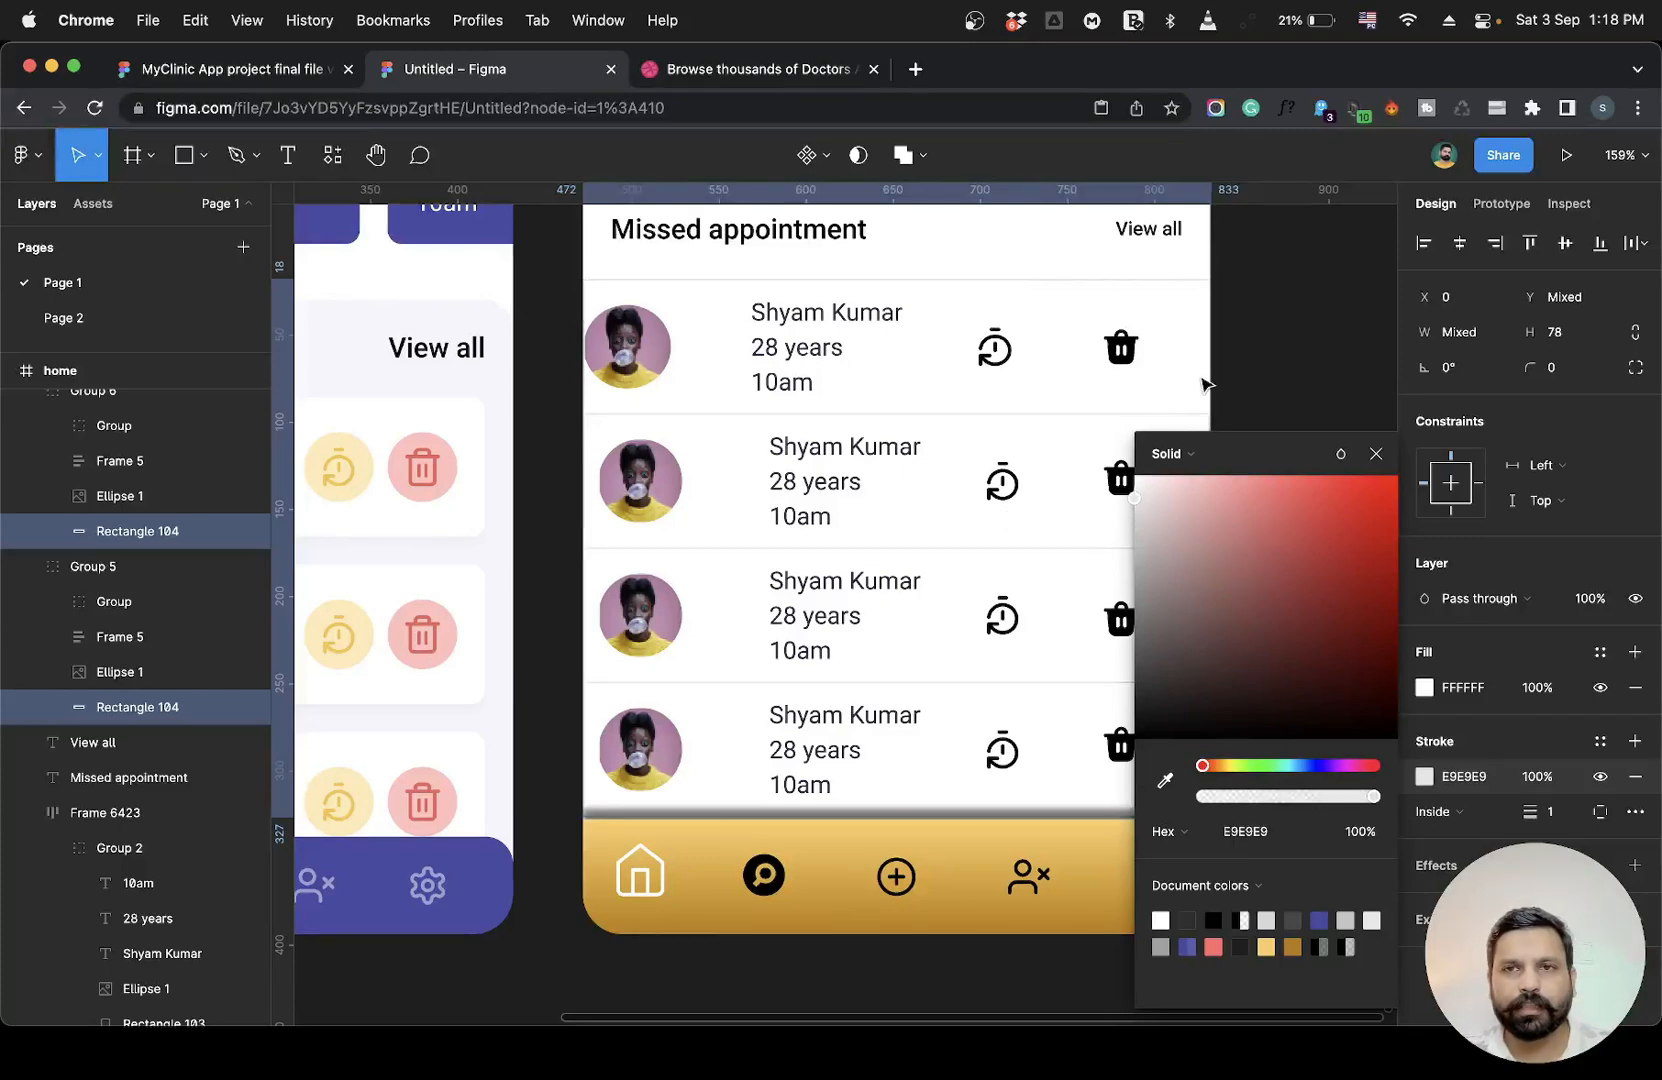
pyautogui.click(1290, 360)
pyautogui.hscroll(-2, 1290, 360)
pyautogui.scroll(1, 1290, 360)
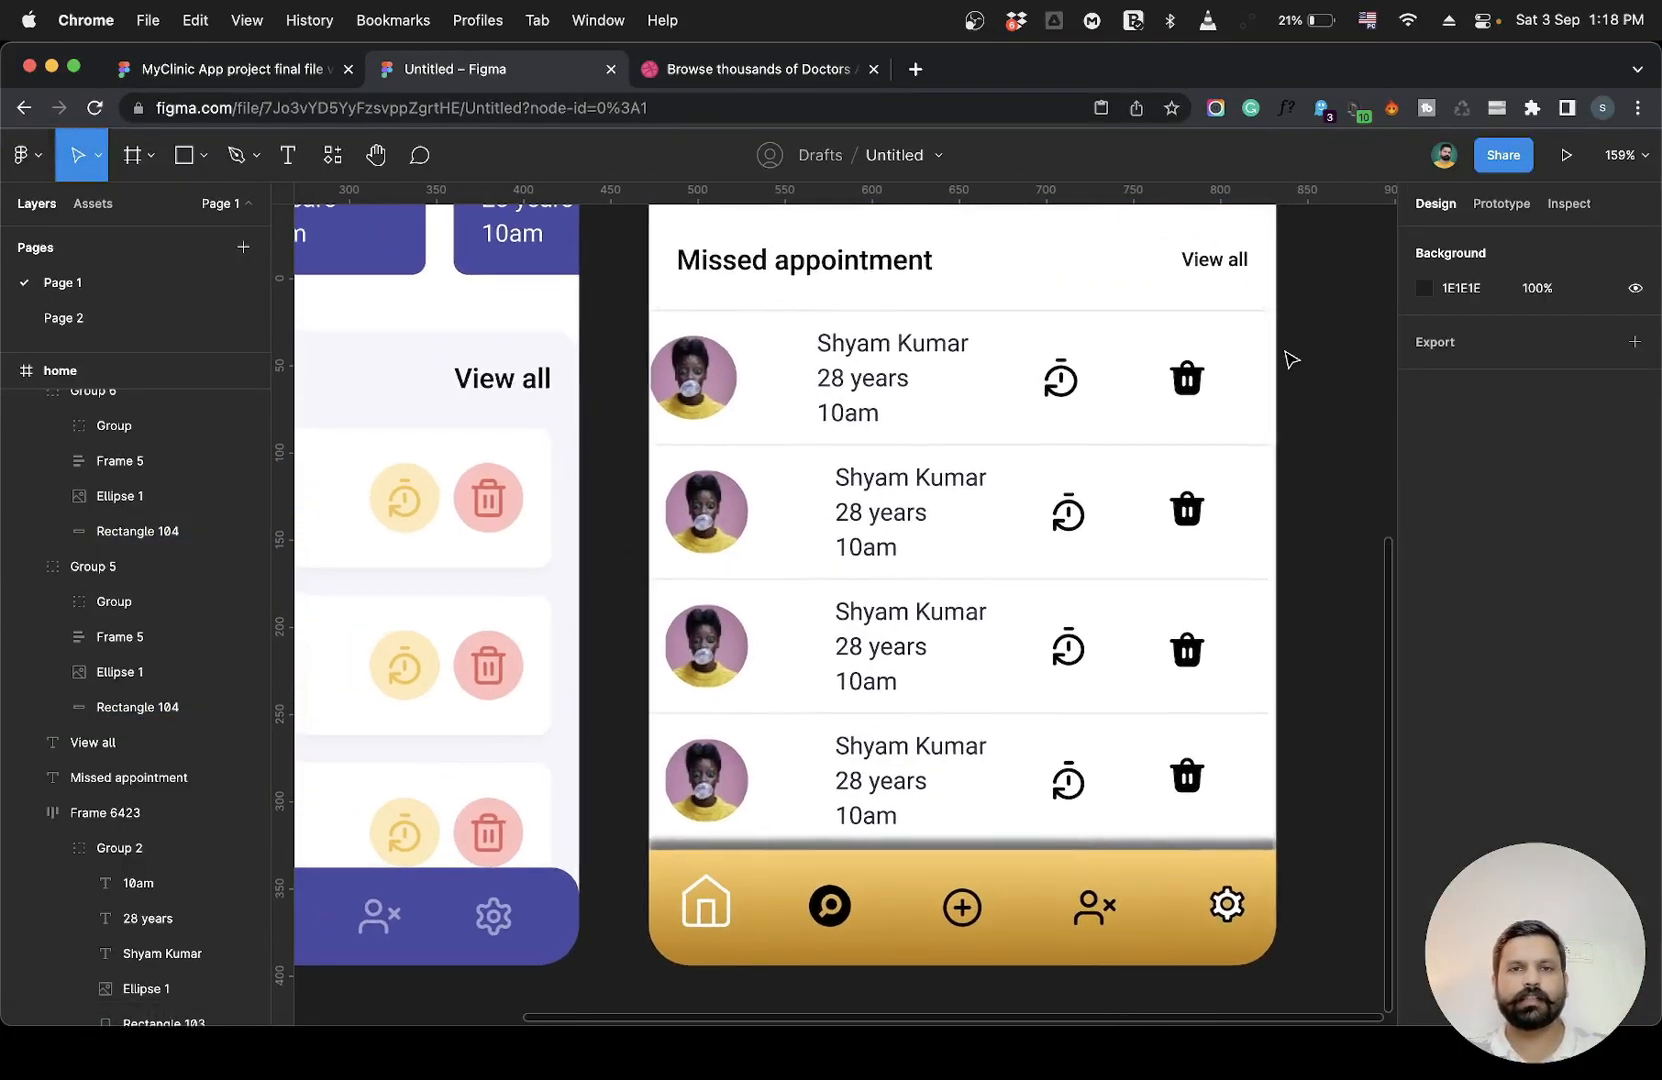
pyautogui.hotkey('ctrl', 'z')
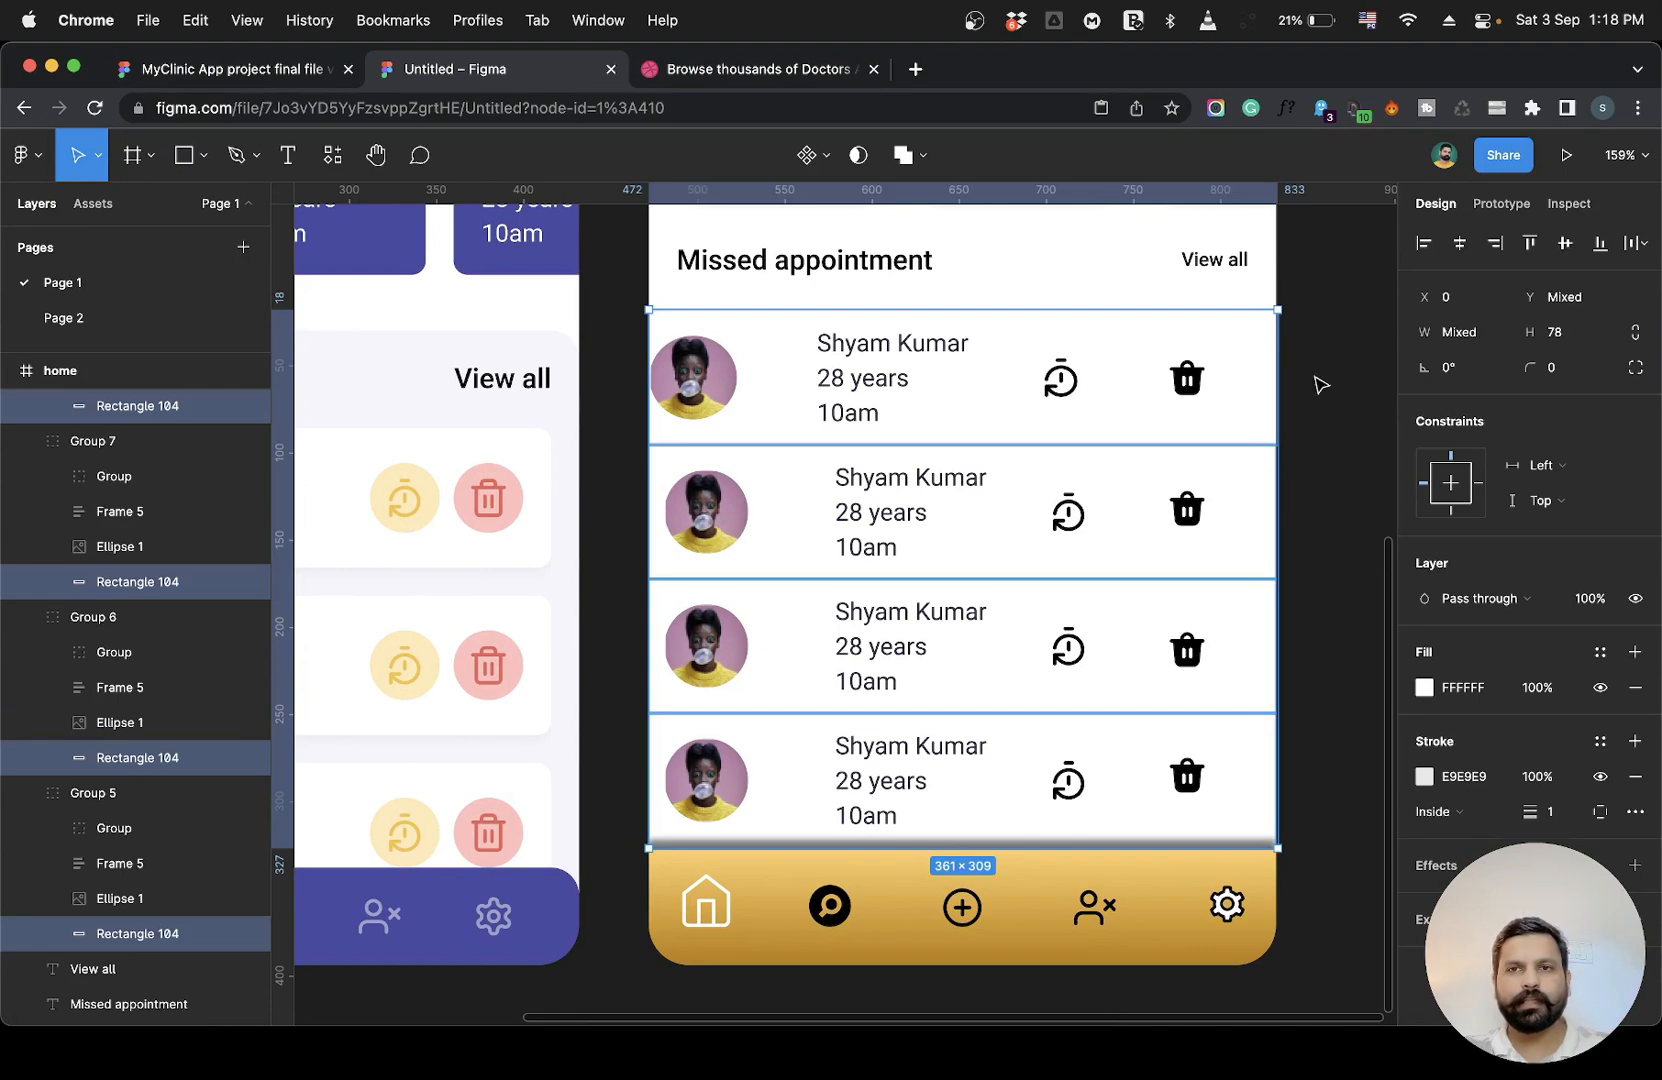
pyautogui.click(1320, 384)
# Compare the bottom navigation bar's size and position in the working design with the reference menu.
pyautogui.hscroll(2, 1320, 385)
pyautogui.scroll(1, 1320, 385)
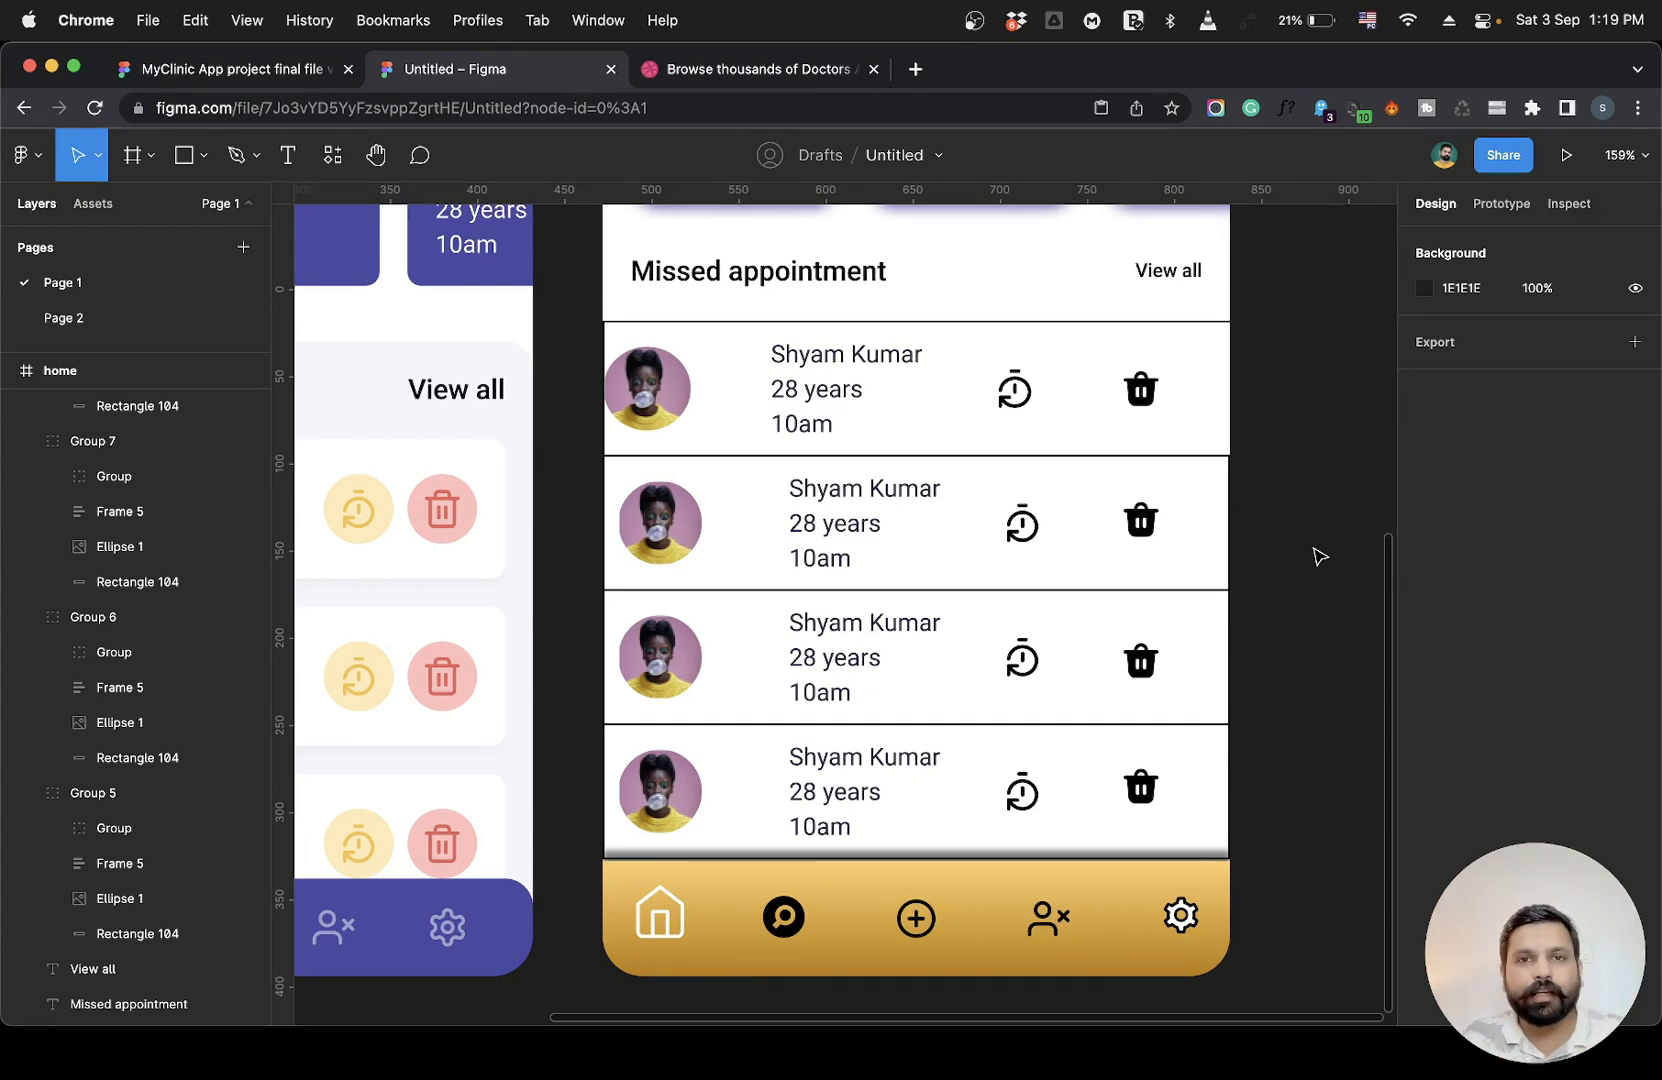
pyautogui.hscroll(-10, 1320, 557)
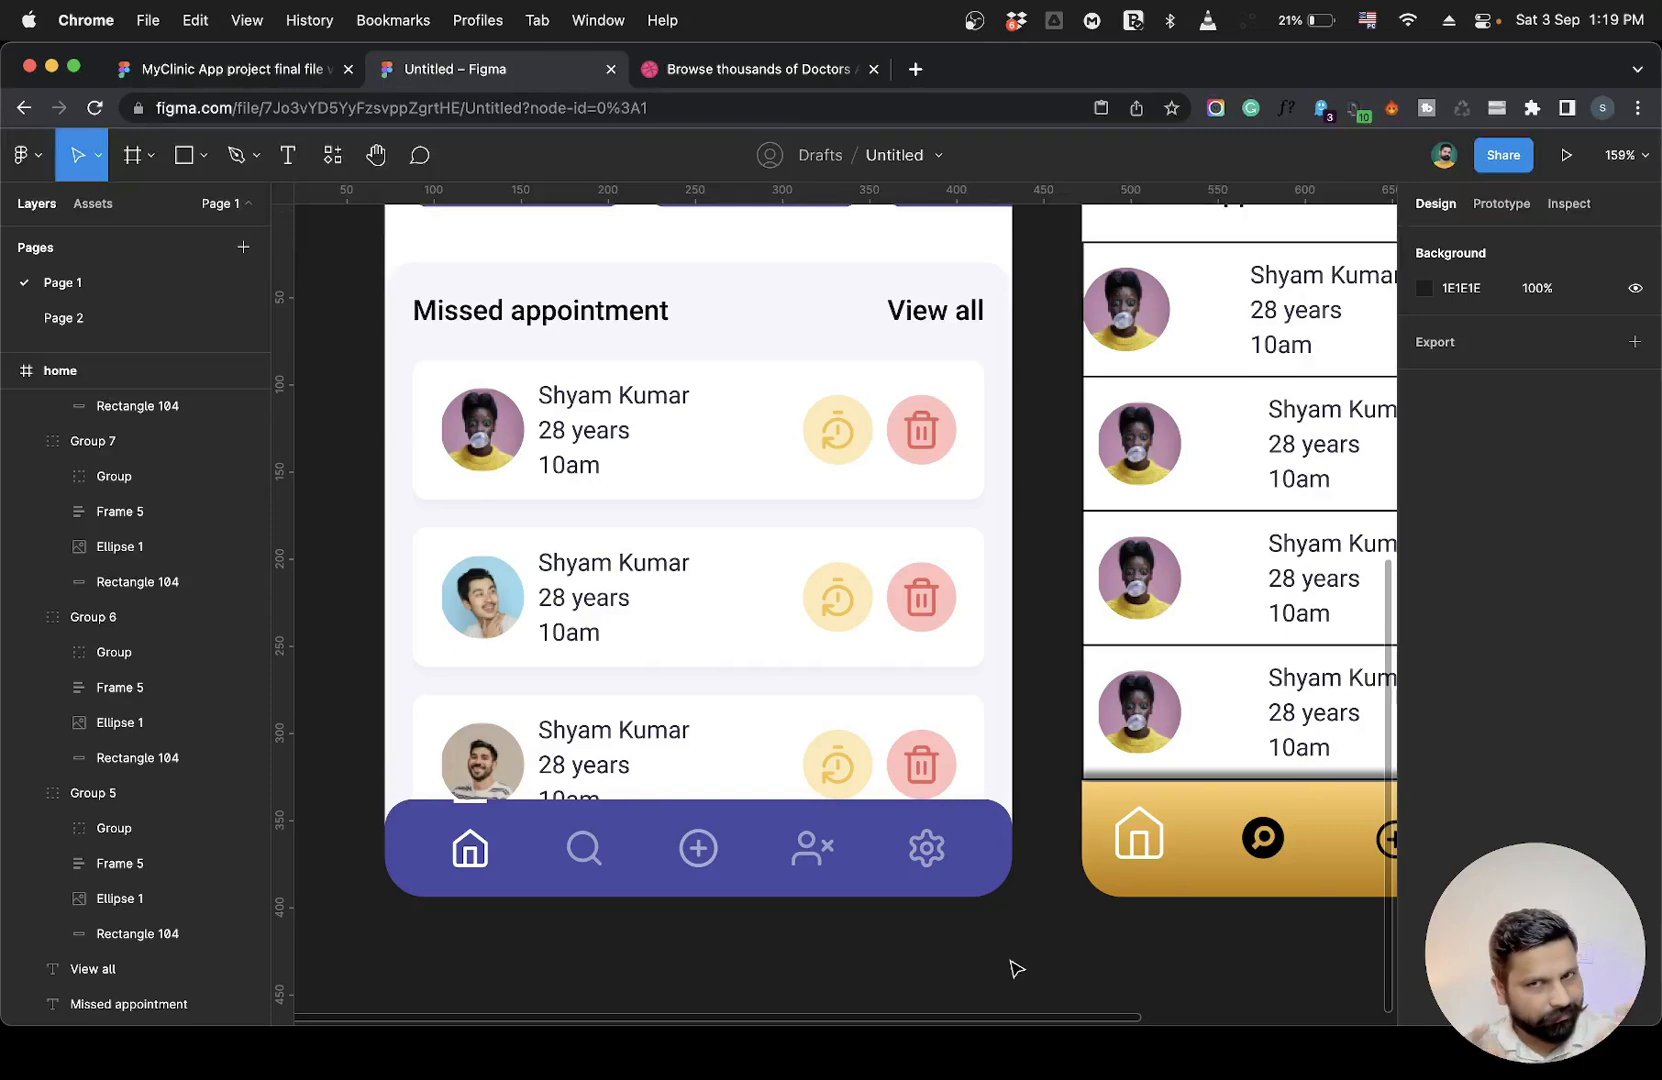
pyautogui.hscroll(10, 1013, 968)
pyautogui.scroll(-1, 1013, 968)
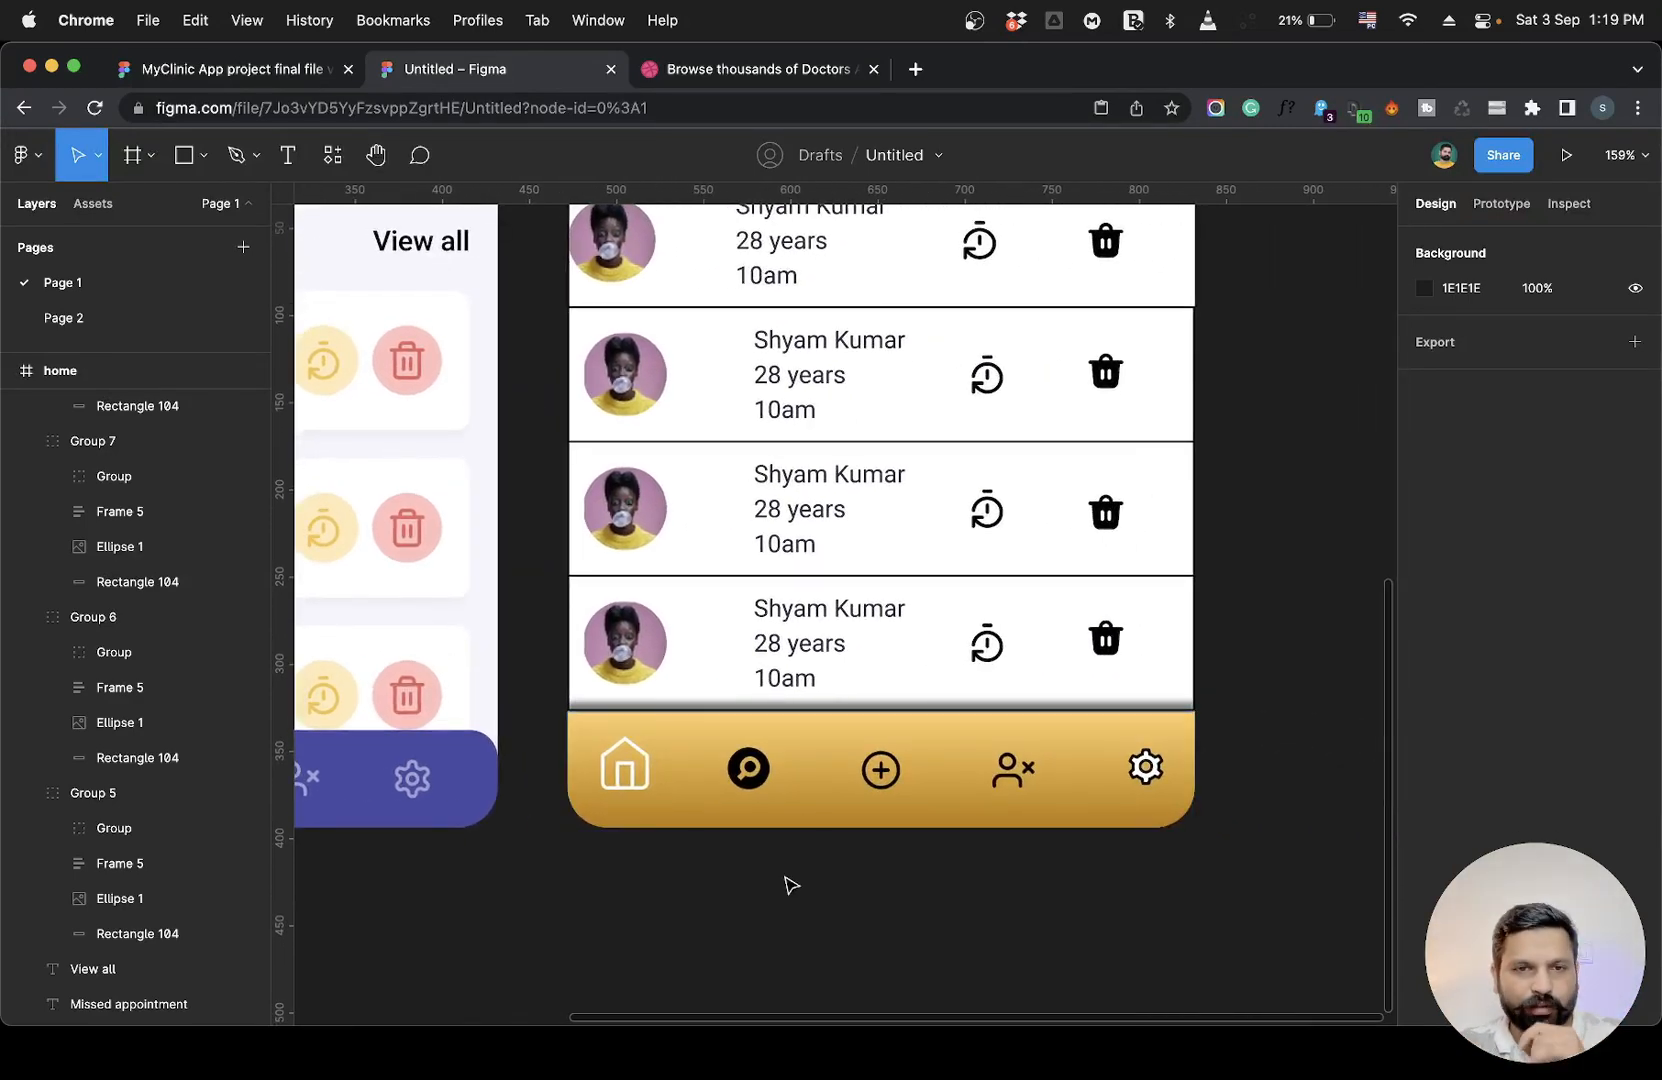
pyautogui.click(950, 795)
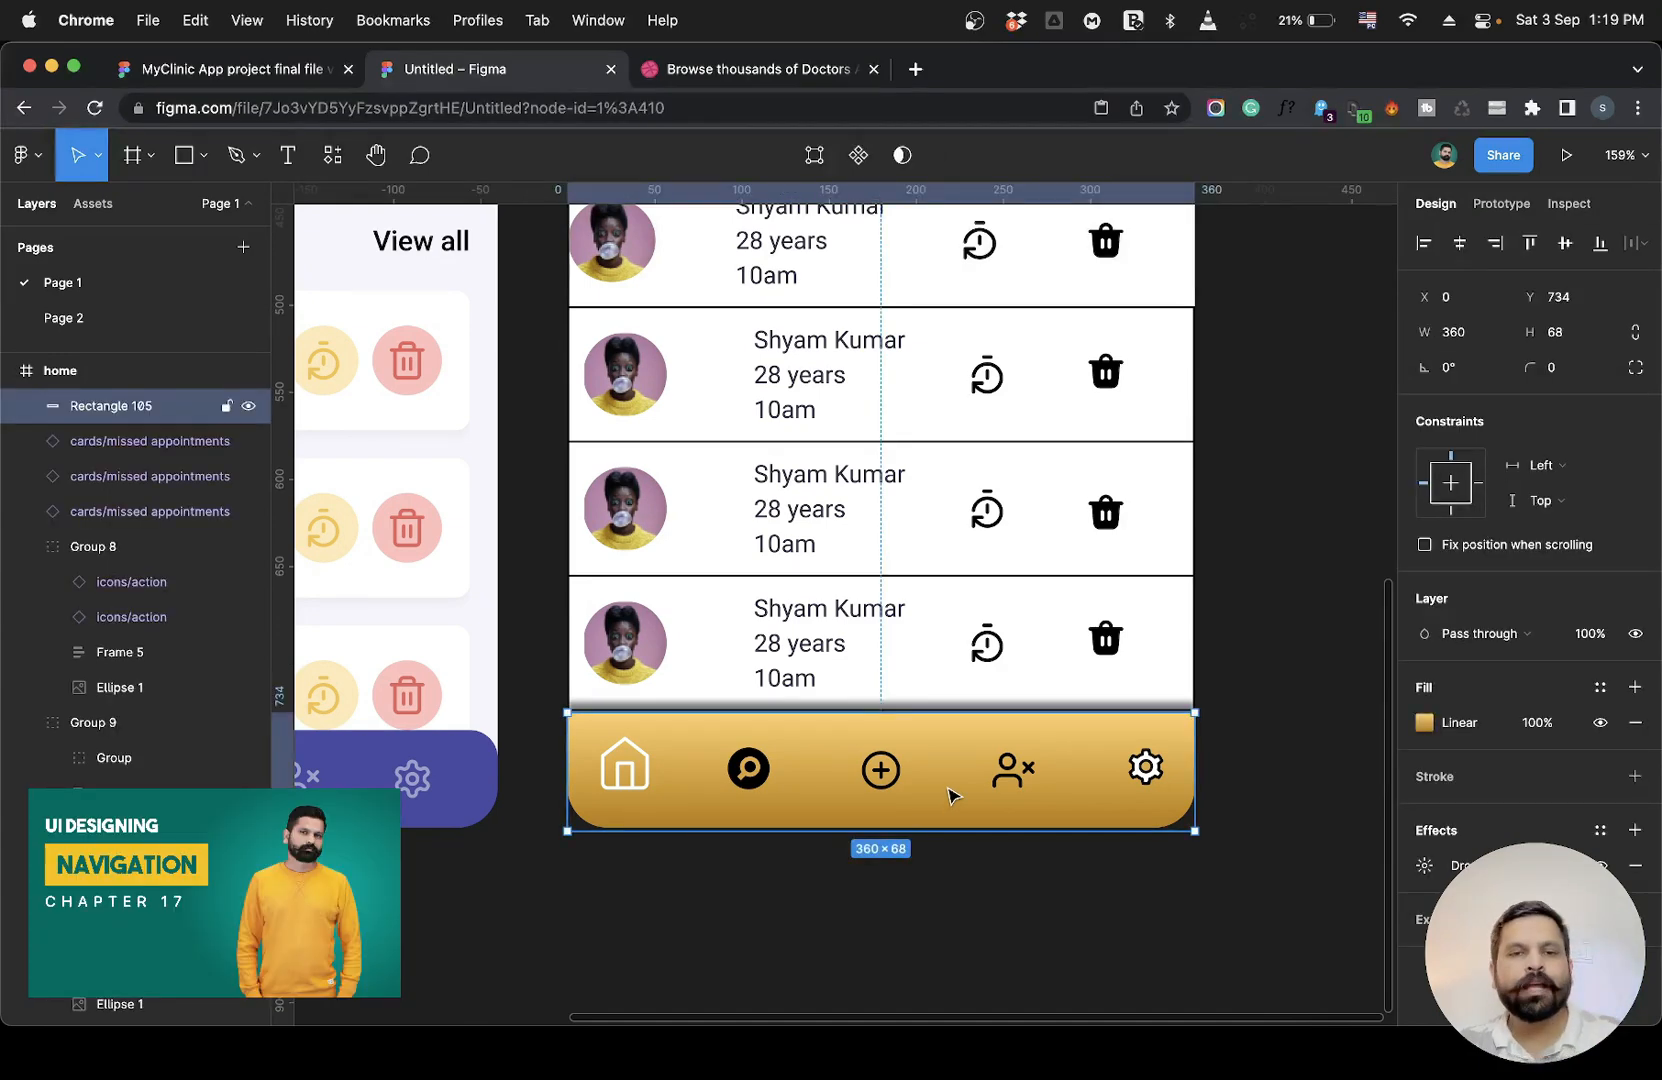
pyautogui.hscroll(-6, 950, 795)
pyautogui.click(680, 757)
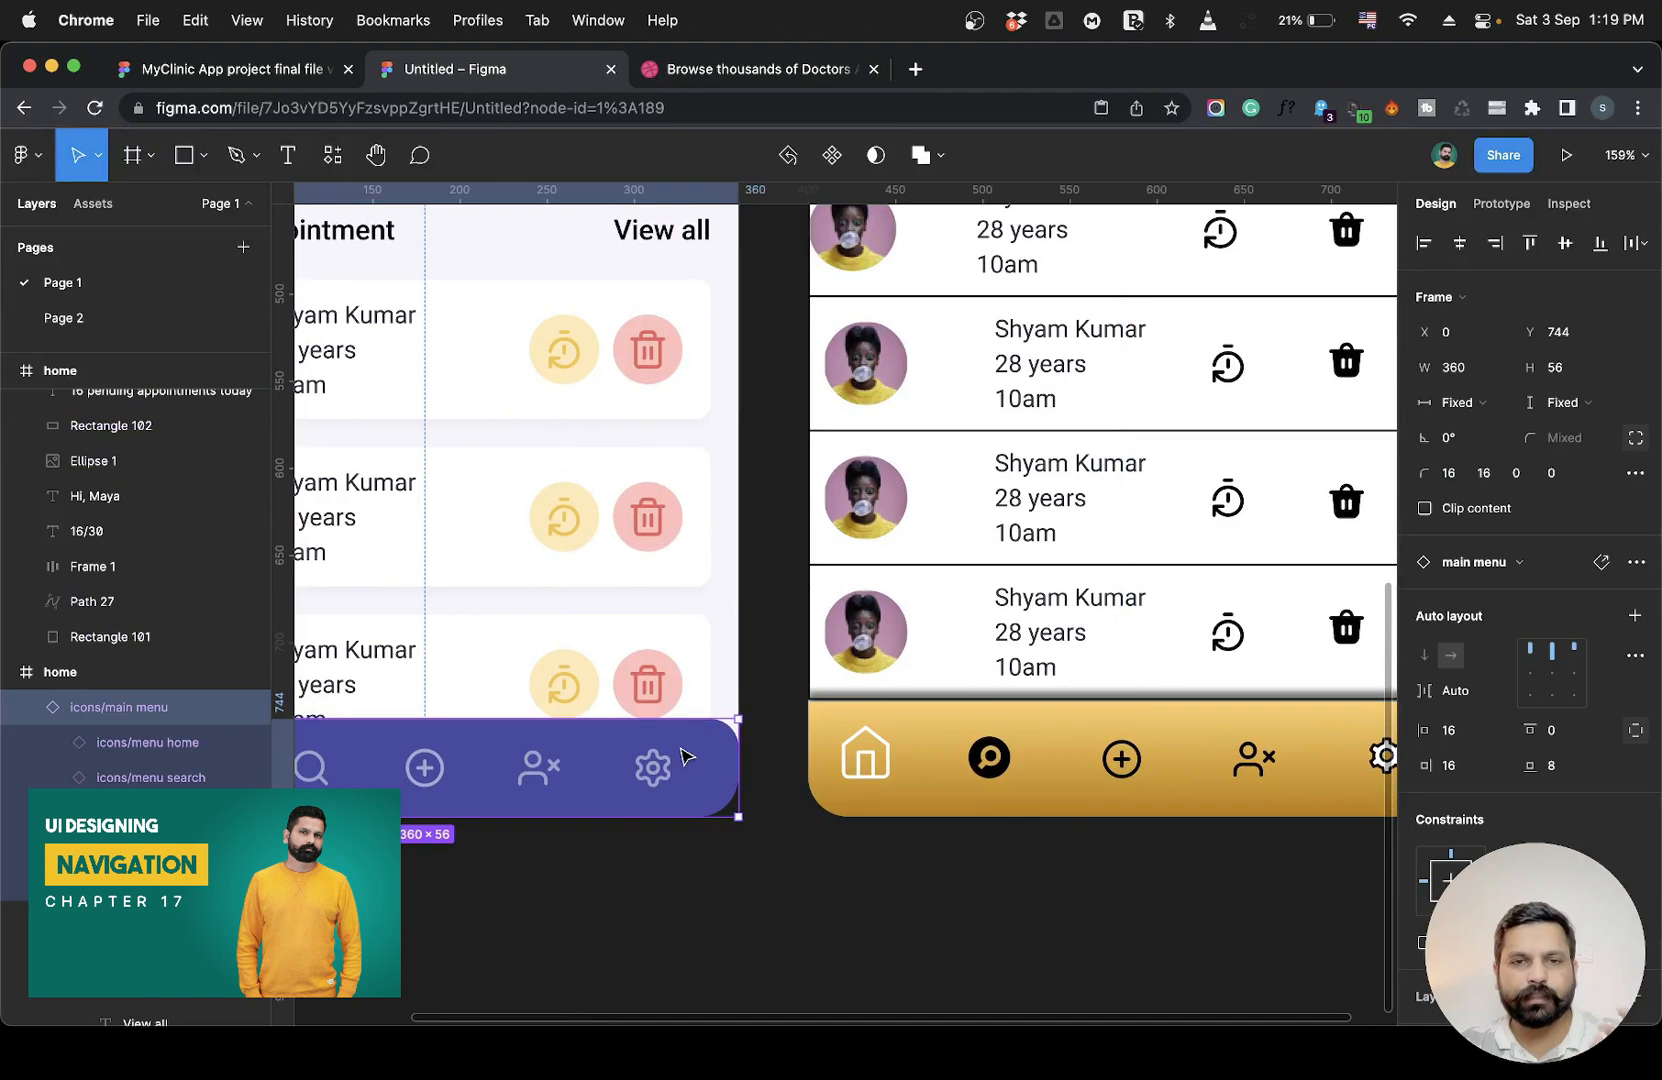
pyautogui.hscroll(-7, 680, 757)
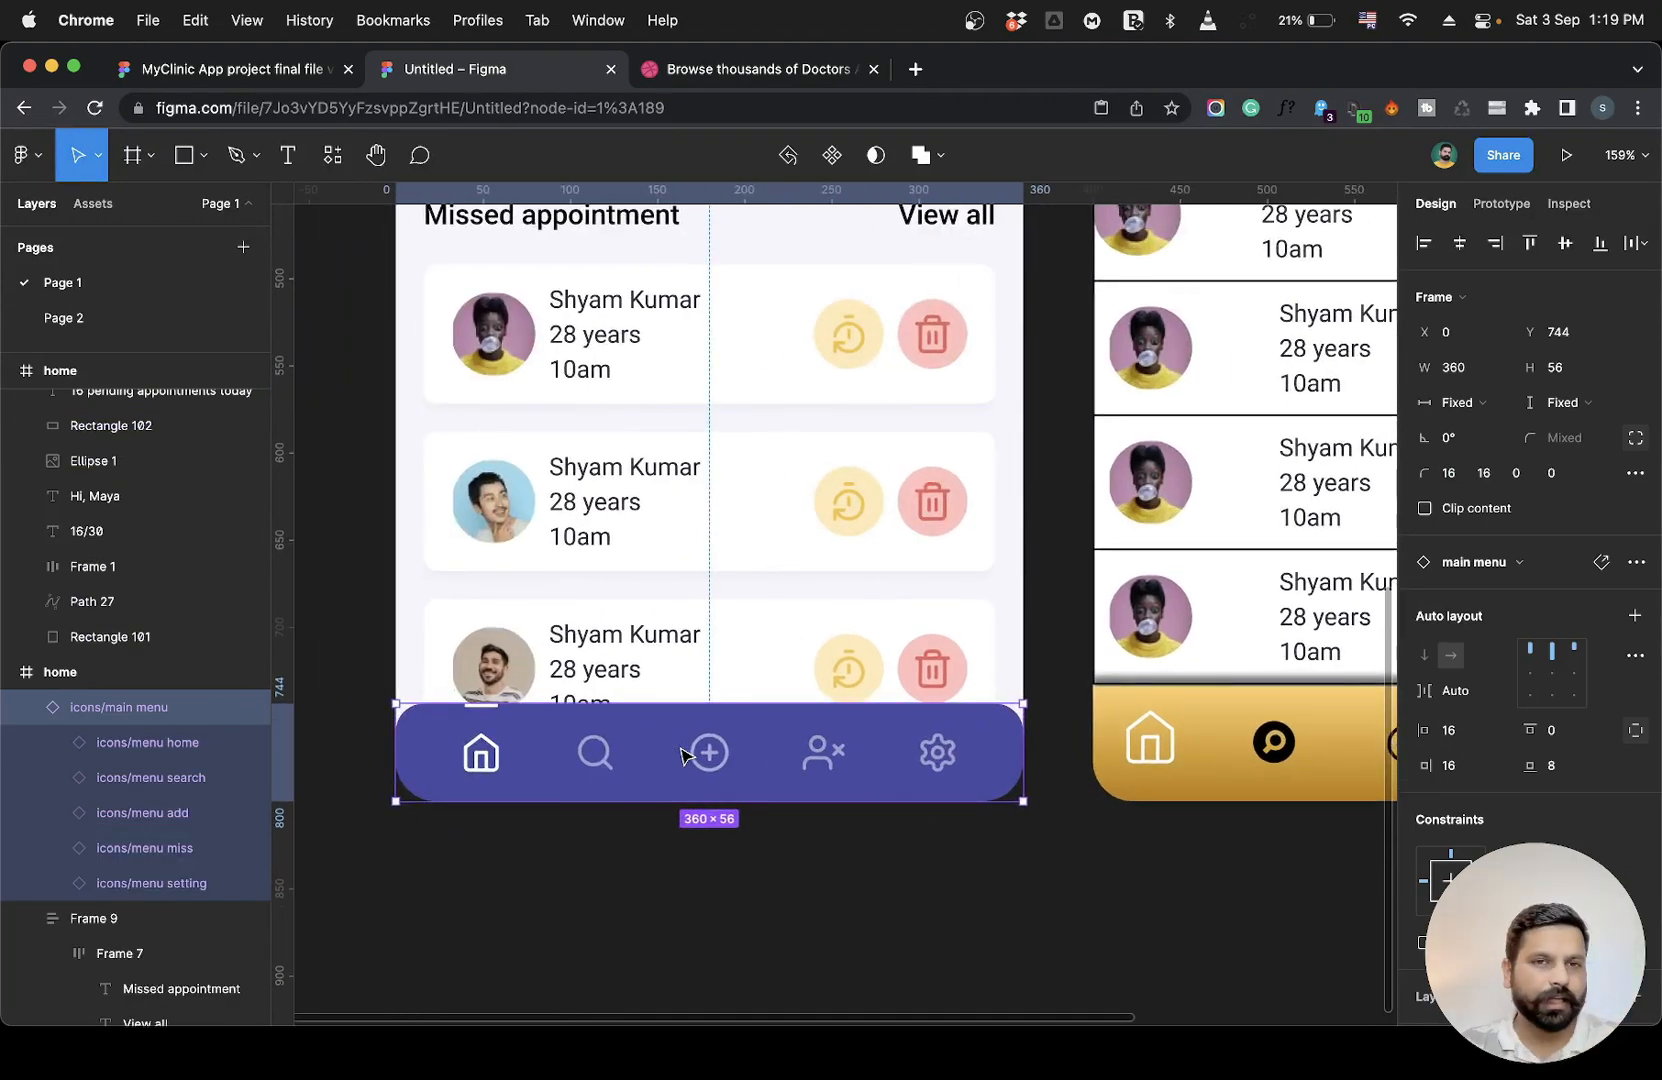
pyautogui.hscroll(2, 680, 757)
pyautogui.click(800, 895)
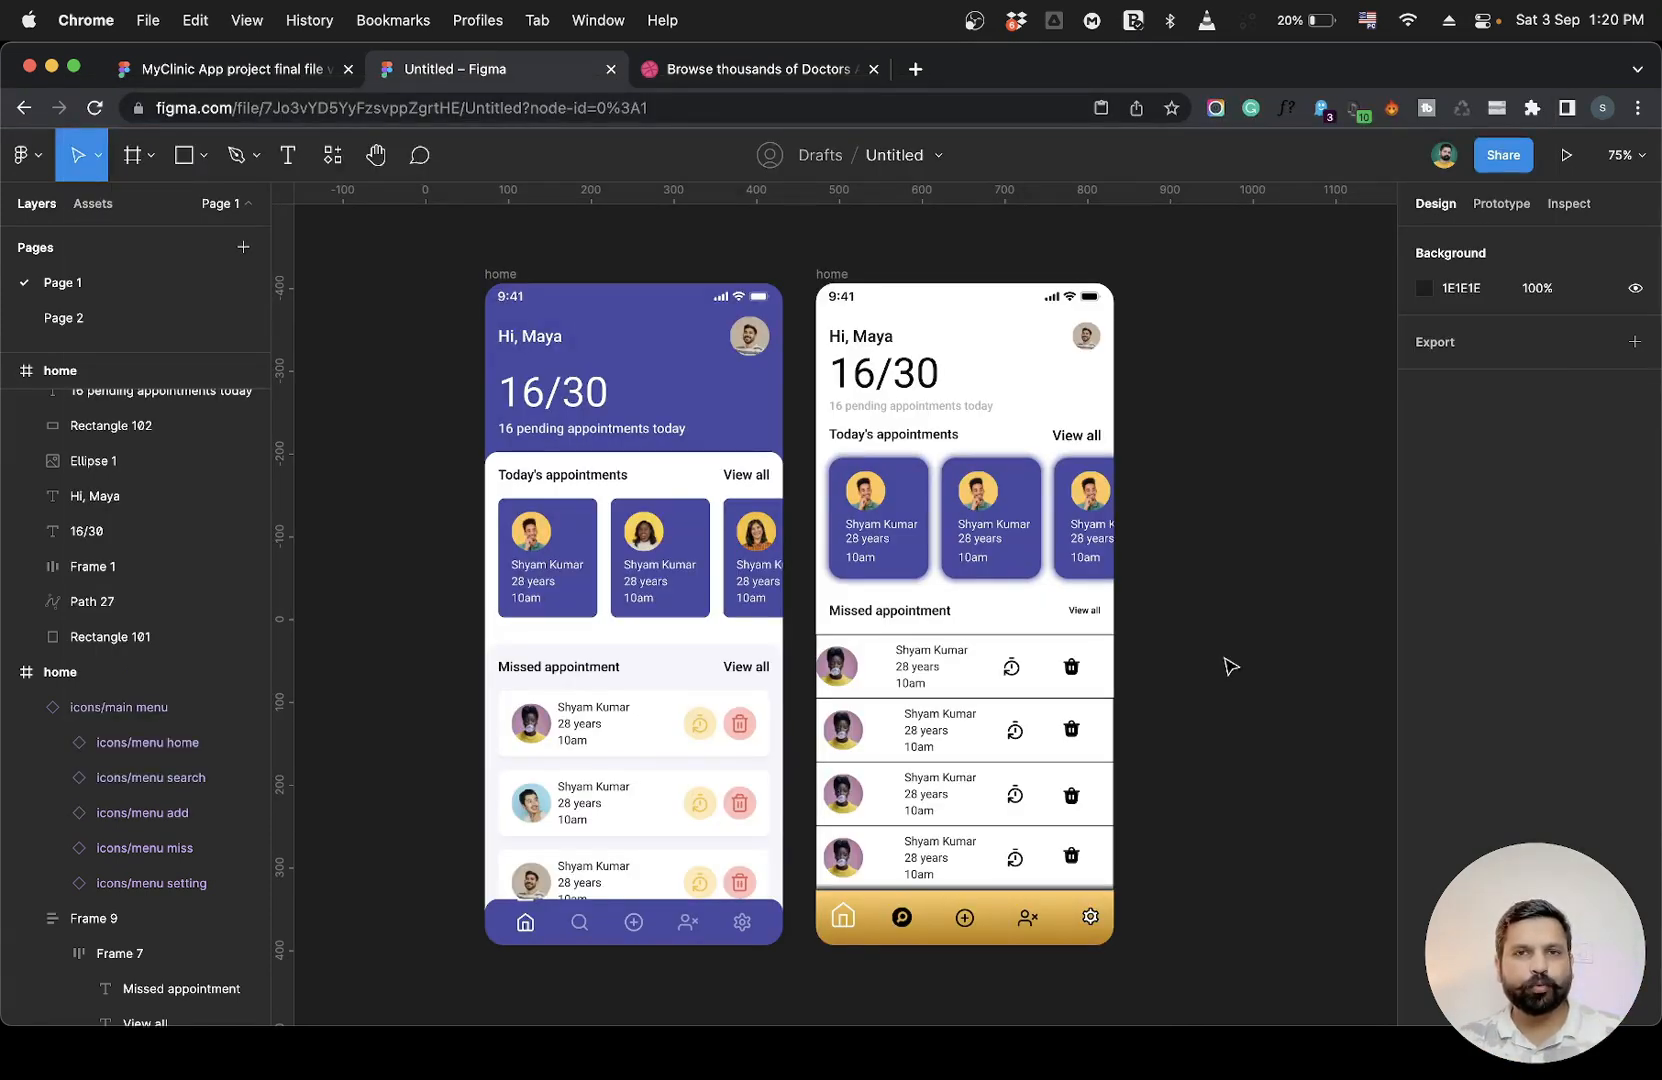
# Inspect the reference frame's size and the 16/30 counter's position in the working design.
pyautogui.scroll(2, 1230, 667)
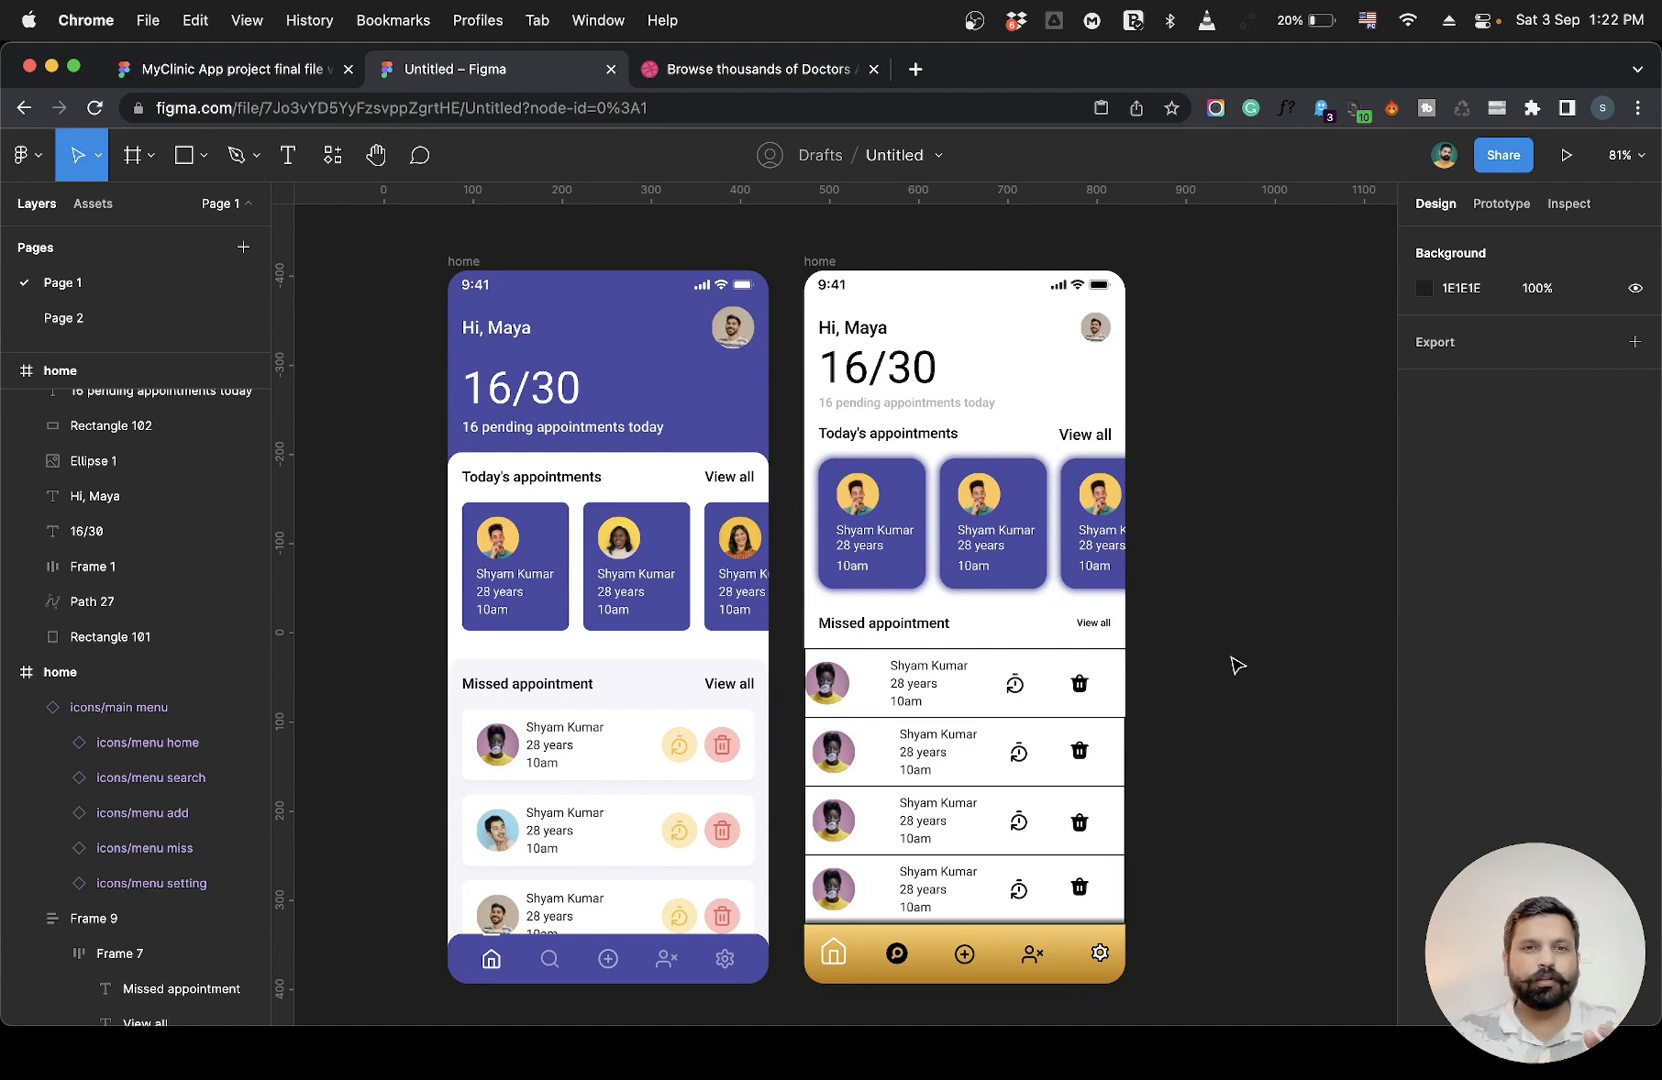
pyautogui.click(464, 261)
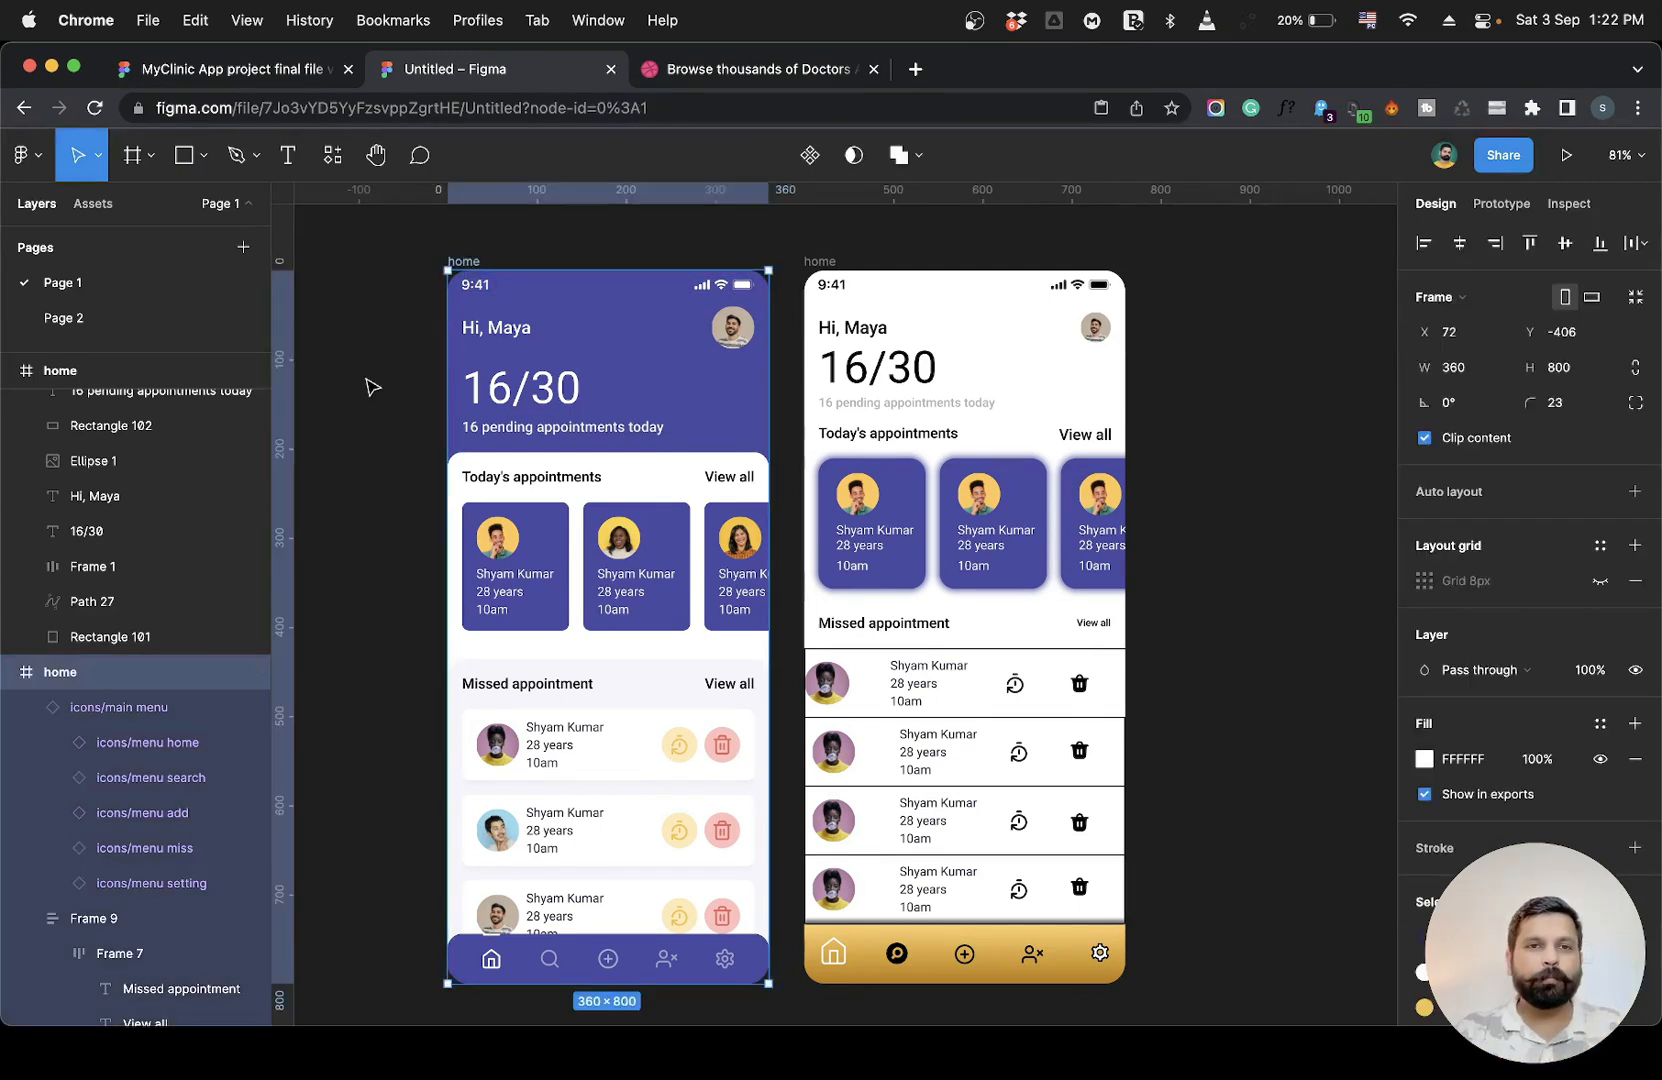
pyautogui.click(370, 388)
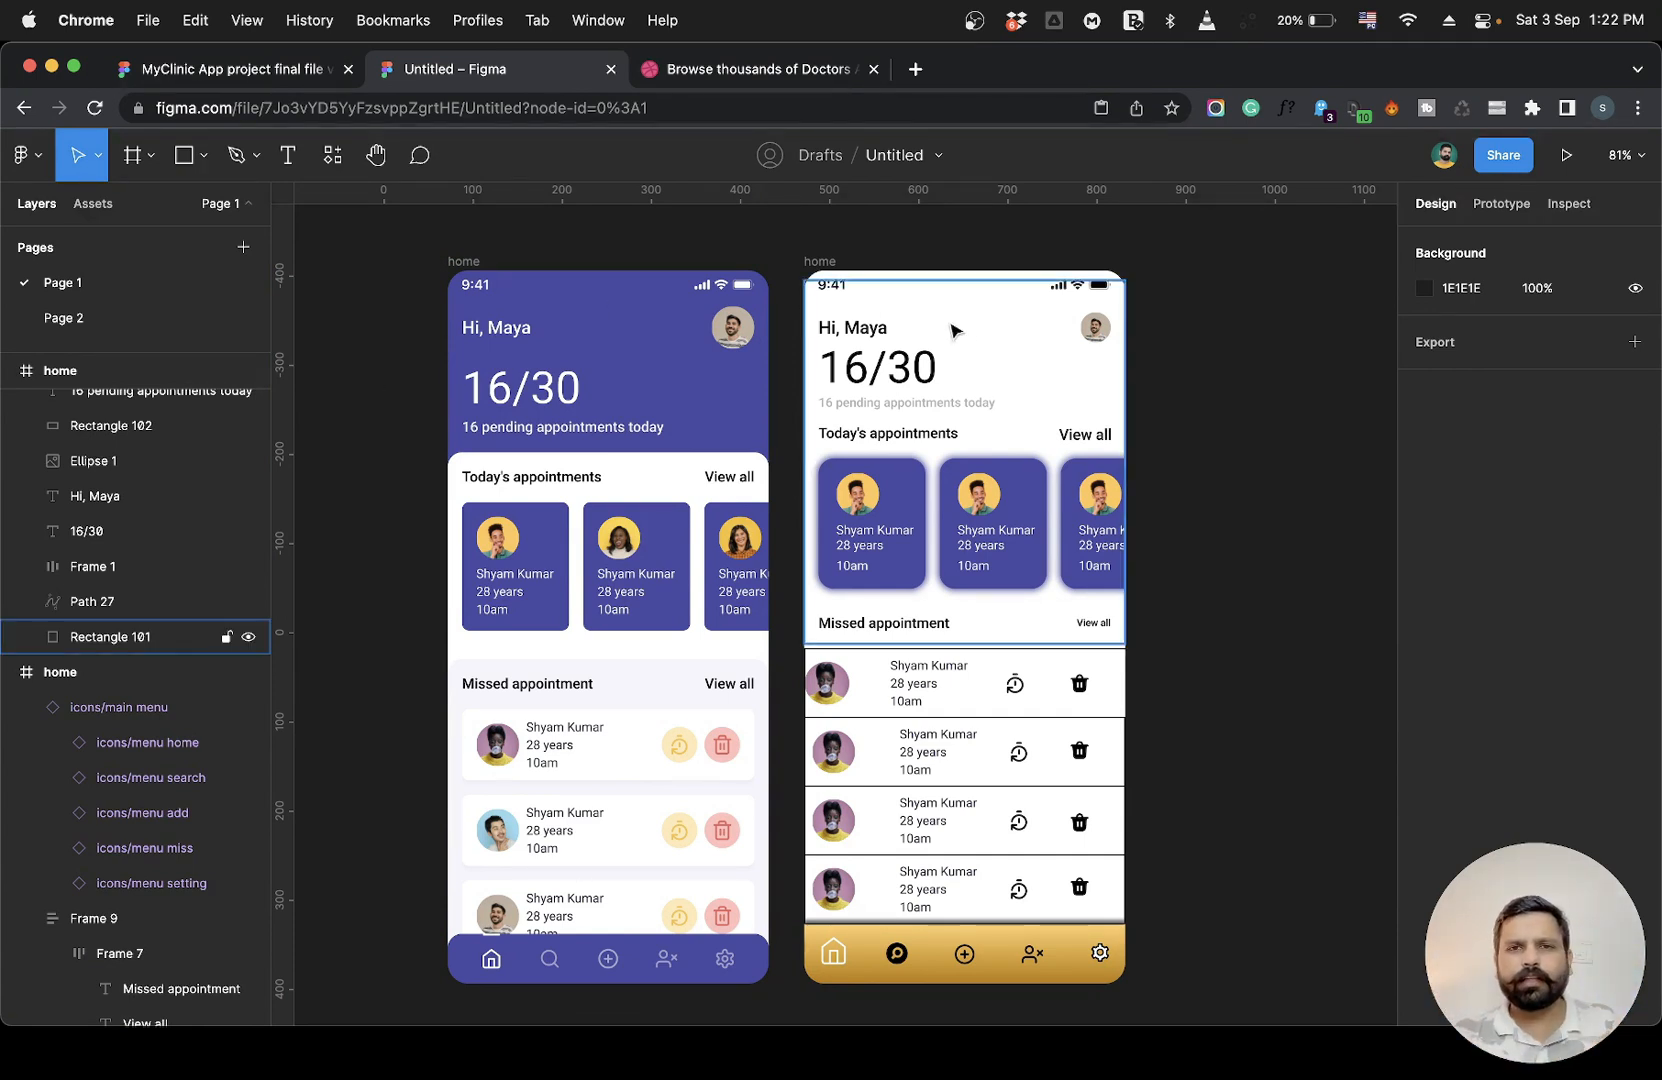
pyautogui.click(915, 375)
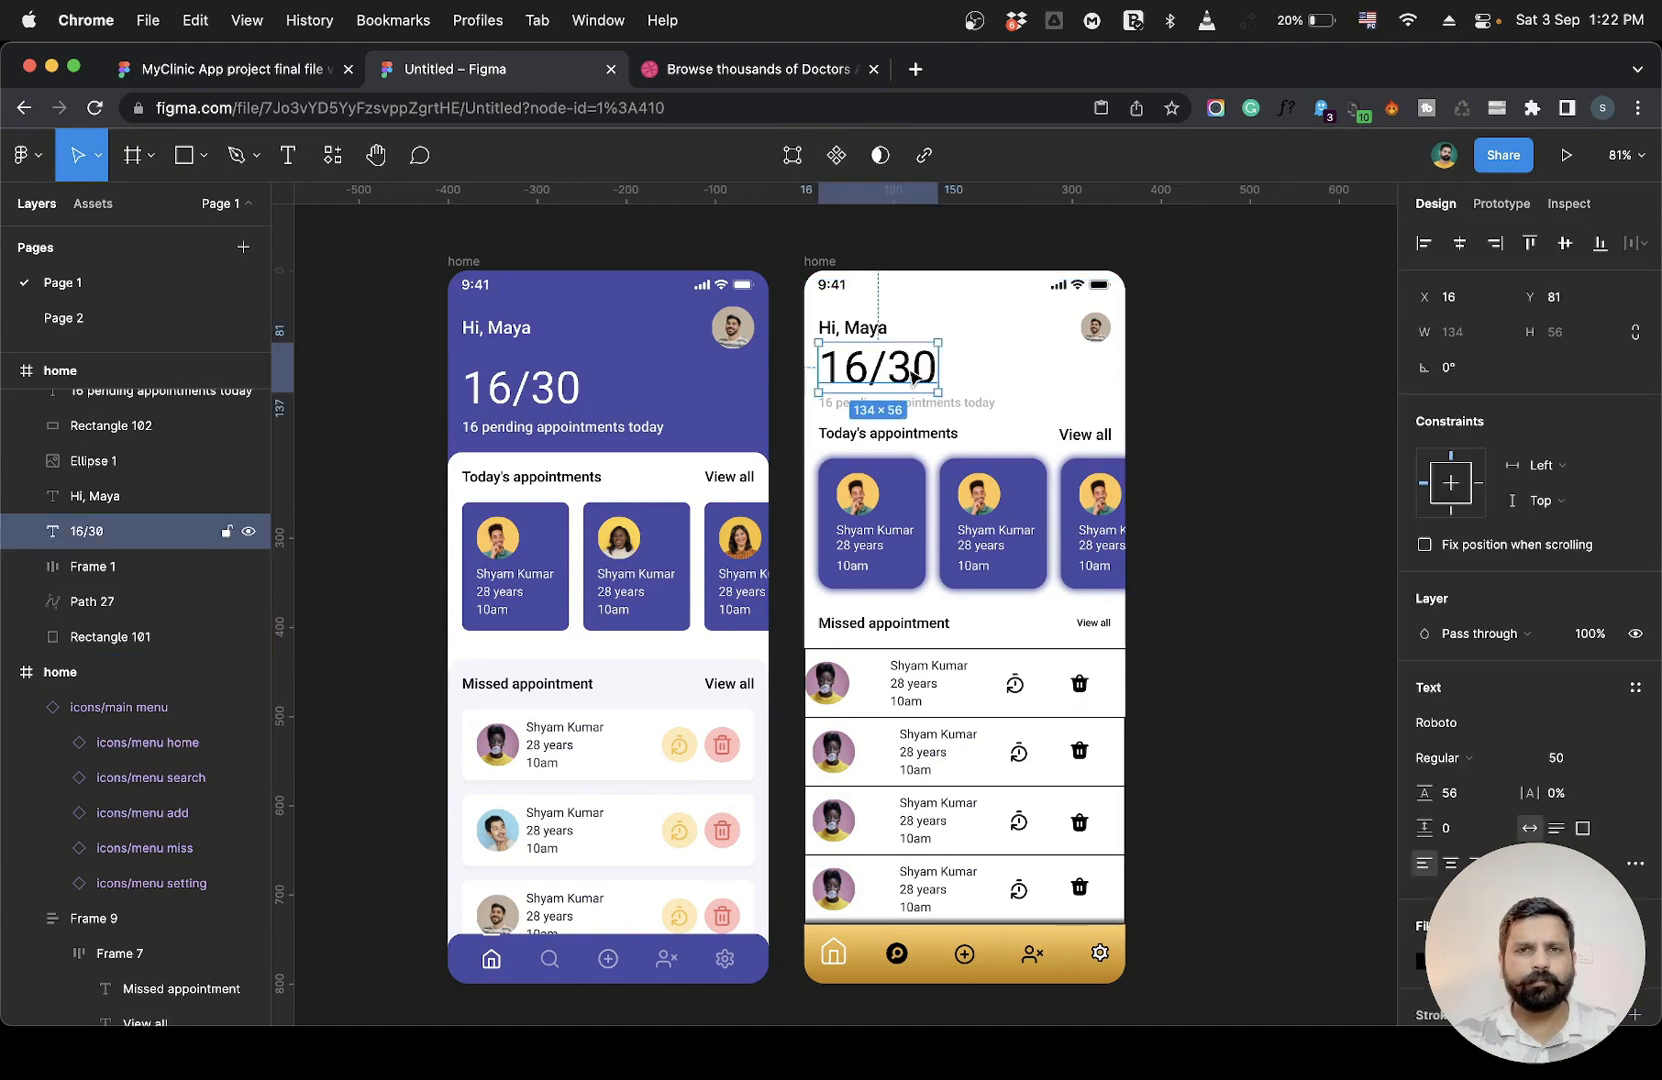
pyautogui.click(1240, 400)
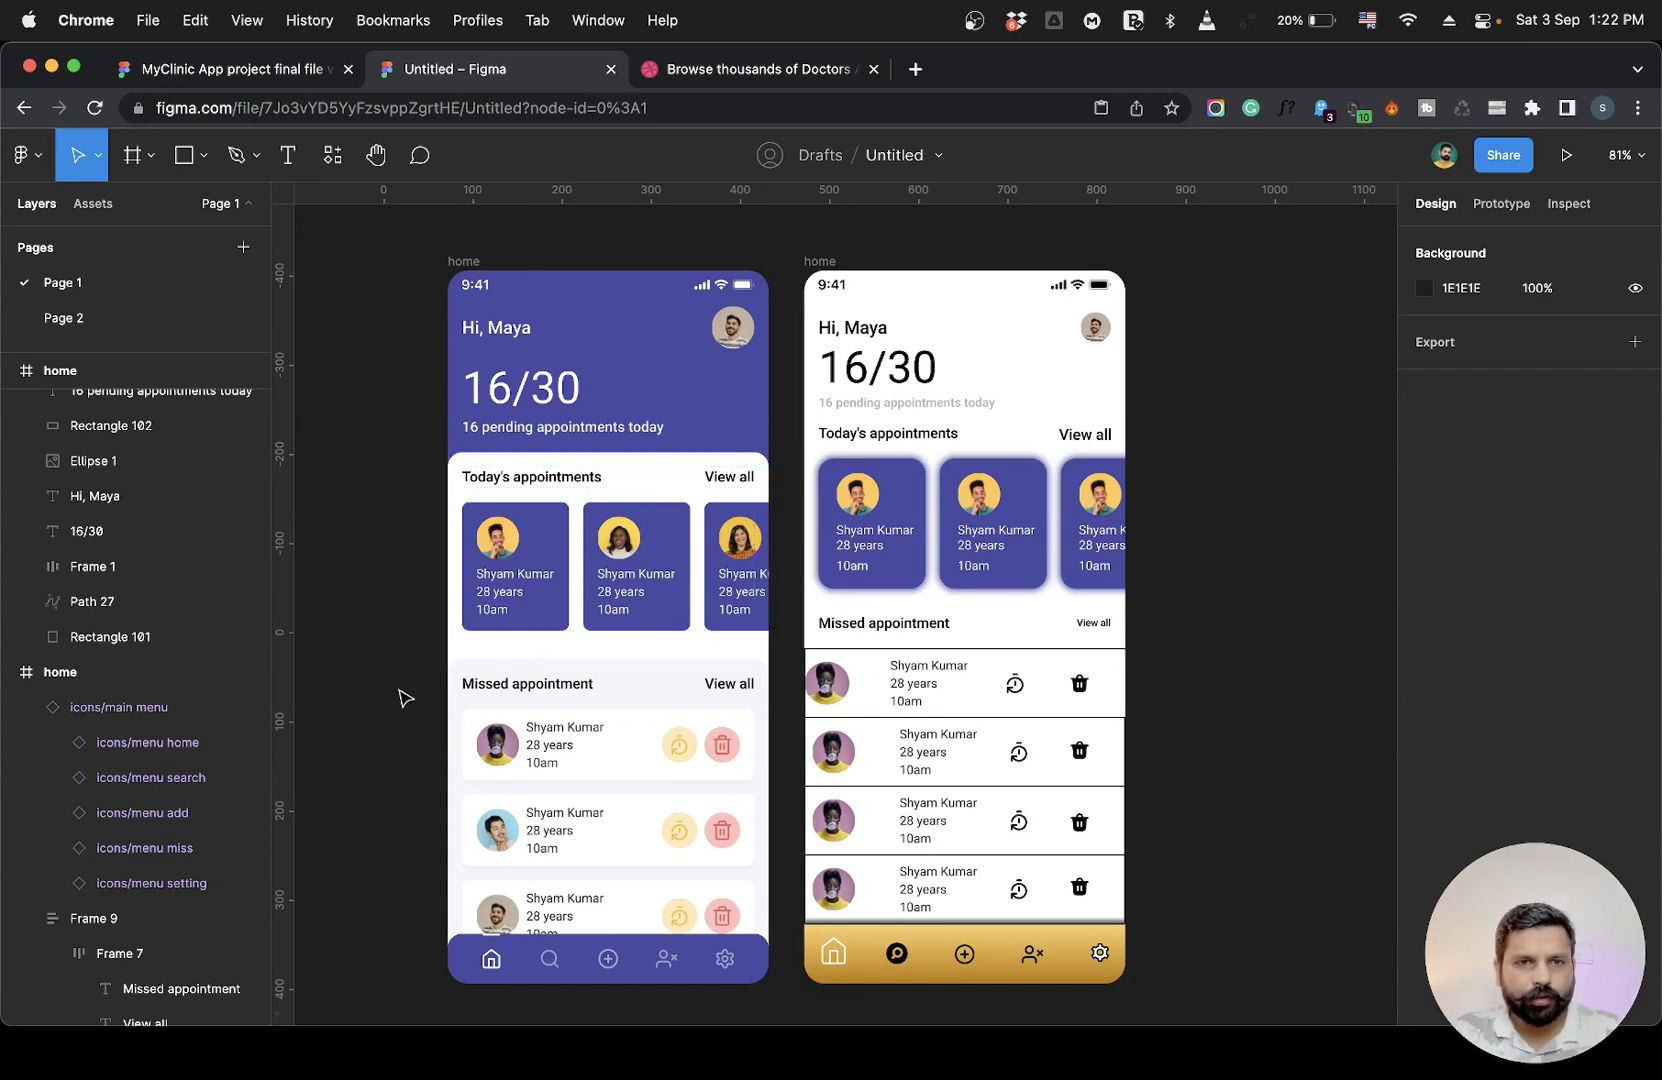
# Zoom through the reference design to compare its appointment sections' spacing with the working home design.
pyautogui.scroll(10, 405, 698)
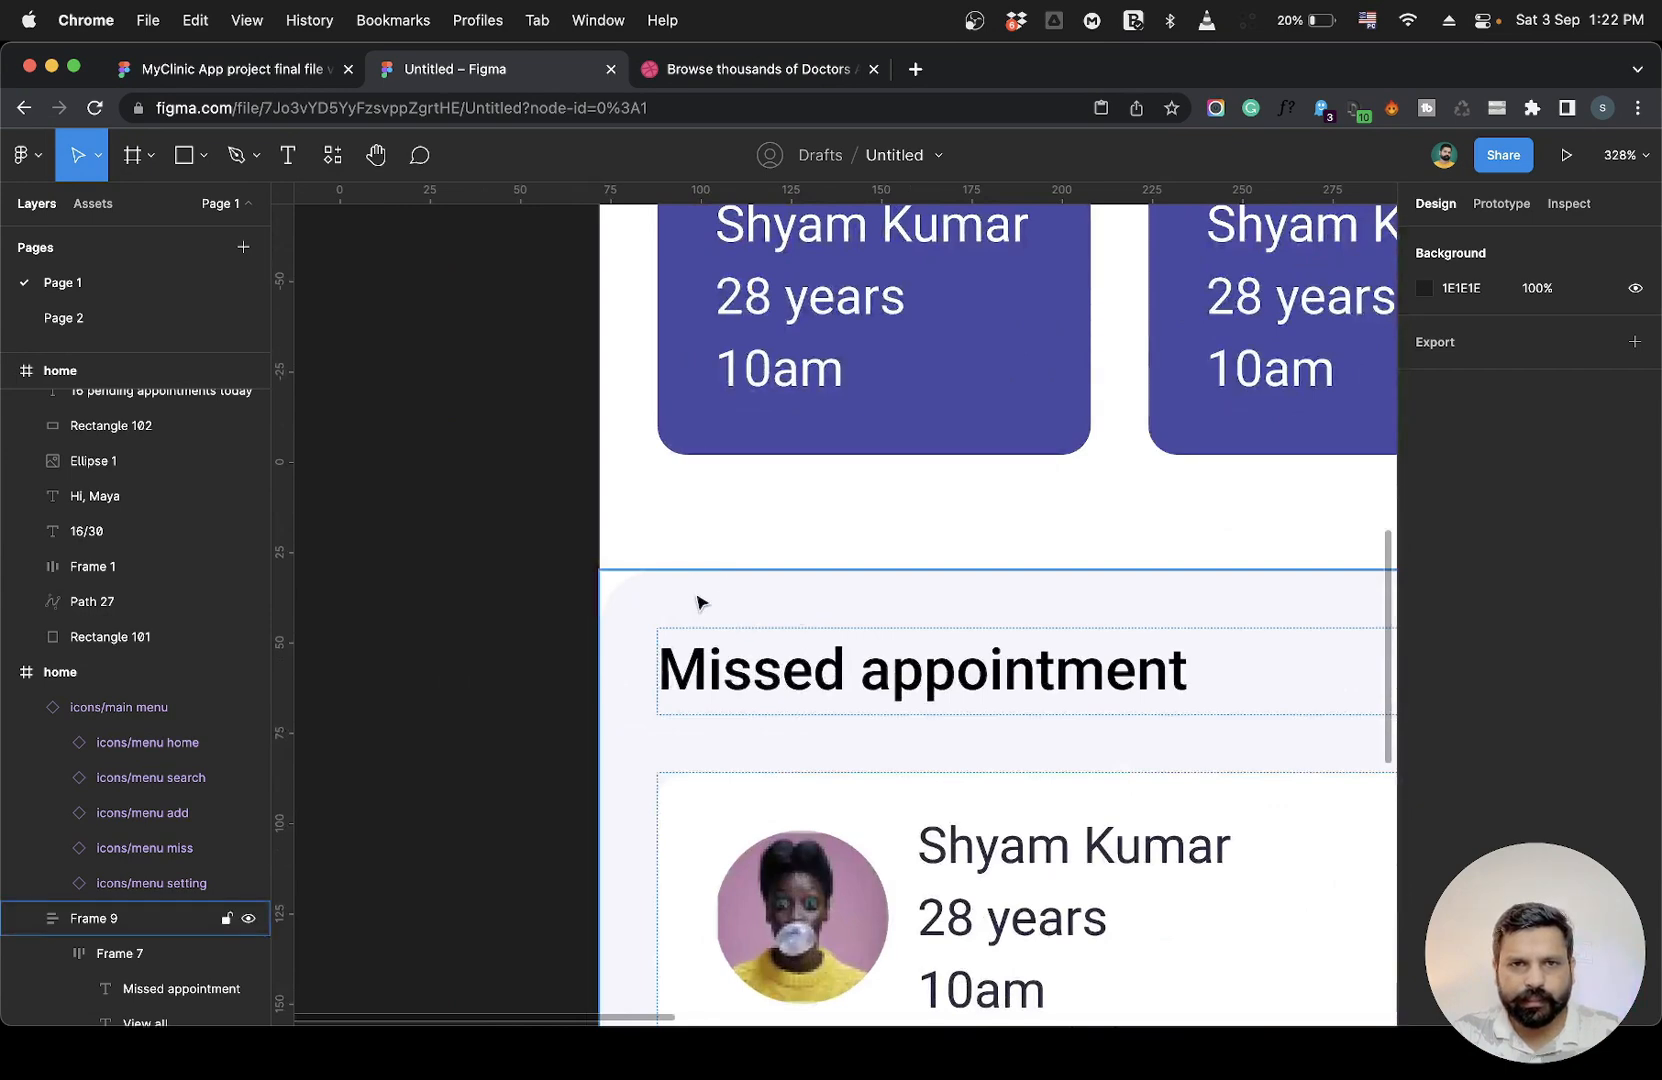
pyautogui.hscroll(4, 542, 594)
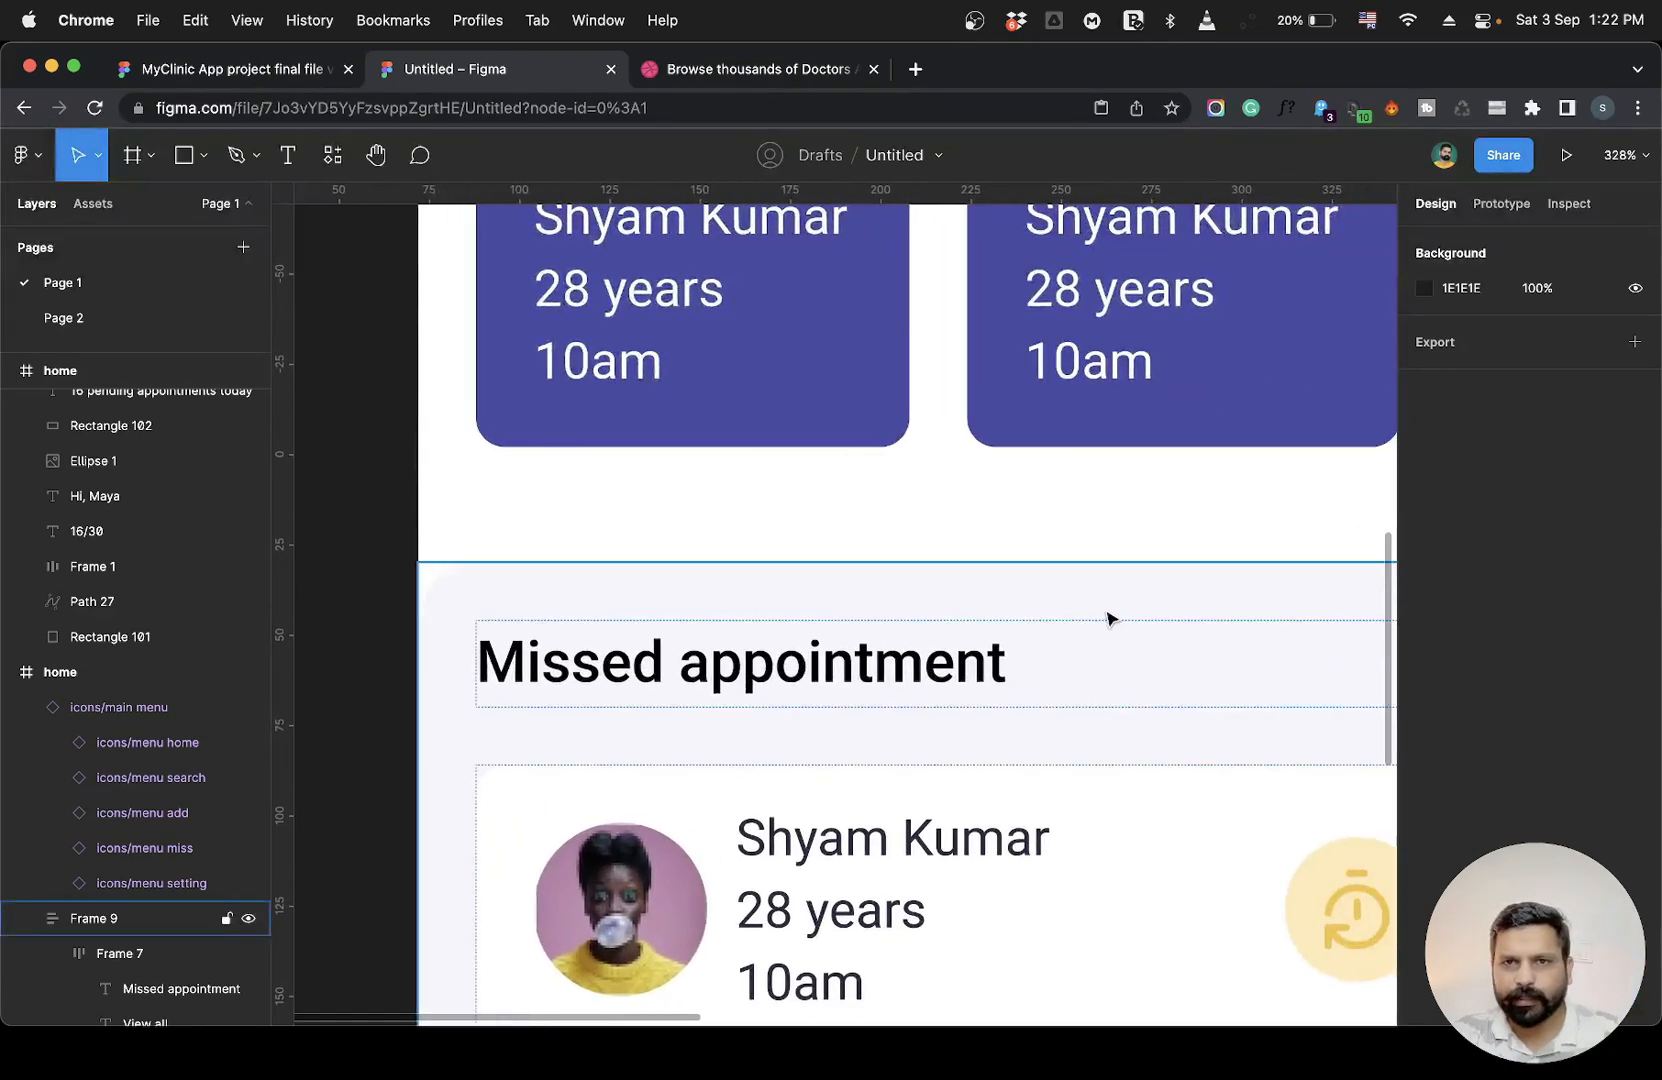
pyautogui.scroll(5, 1107, 618)
pyautogui.scroll(-3, 1105, 620)
pyautogui.scroll(5, 1200, 450)
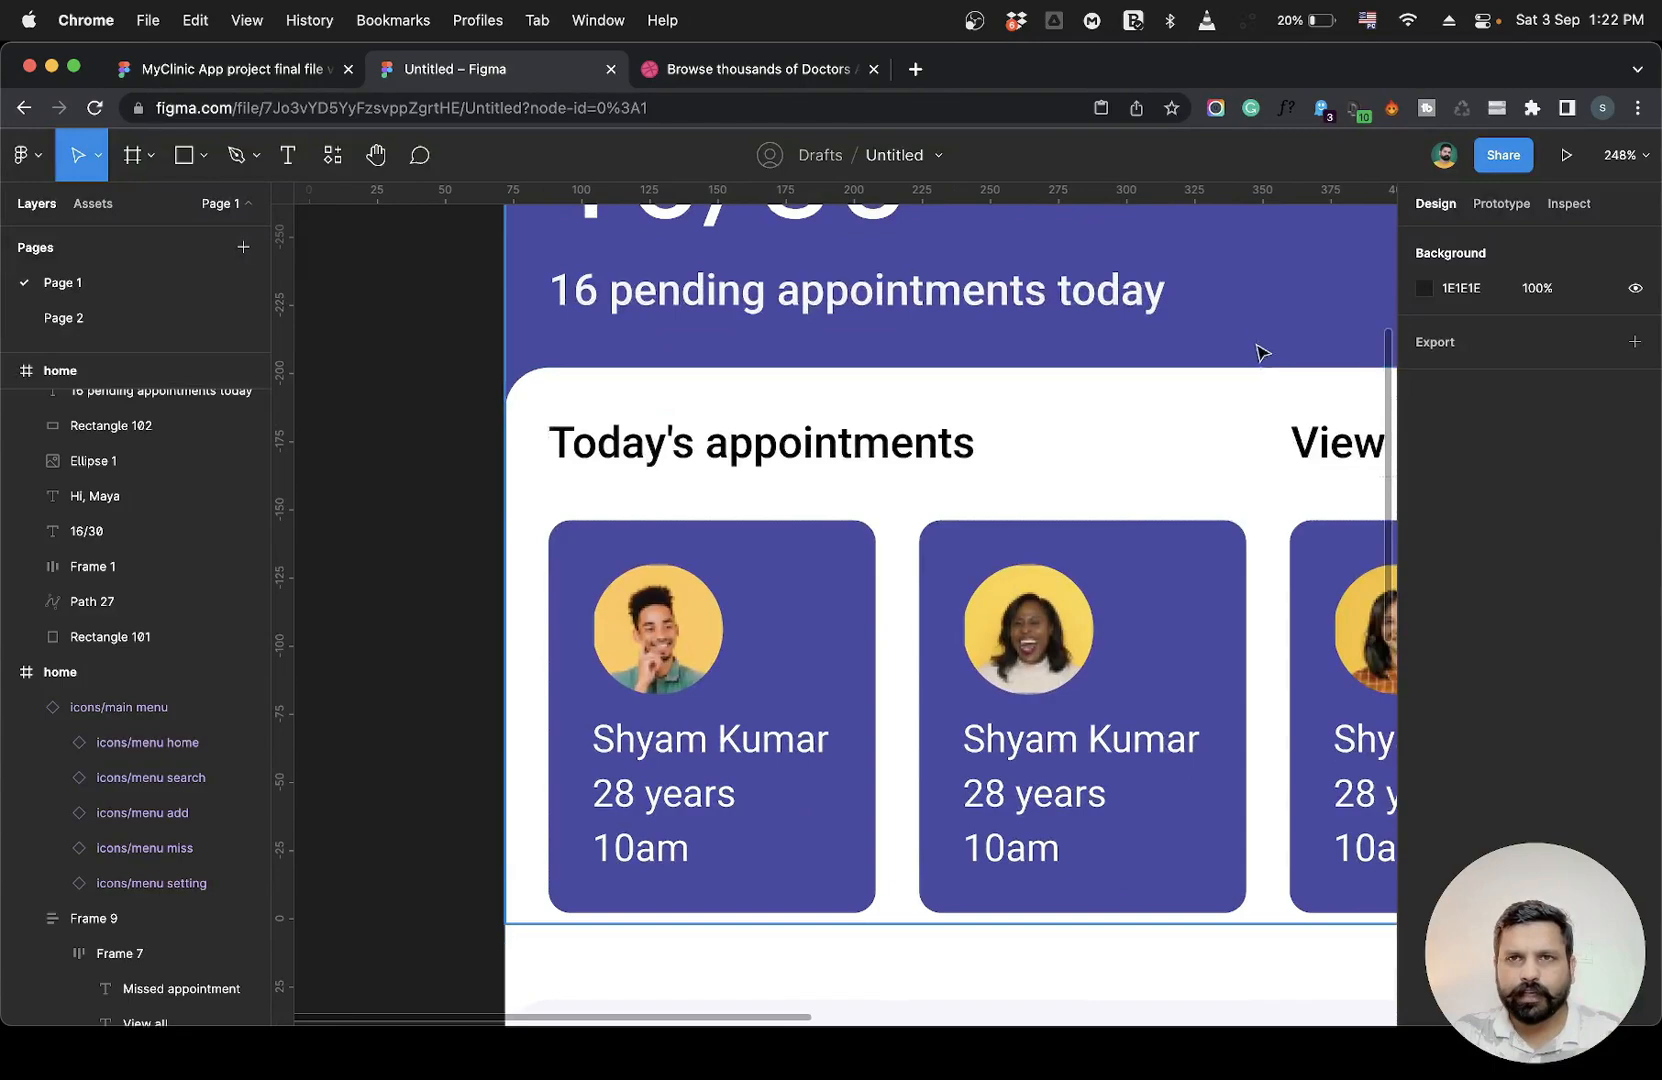
pyautogui.scroll(-5, 1224, 453)
pyautogui.hscroll(2, 1224, 453)
pyautogui.scroll(-2, 1050, 564)
pyautogui.scroll(-2, 1008, 538)
pyautogui.hscroll(2, 1008, 538)
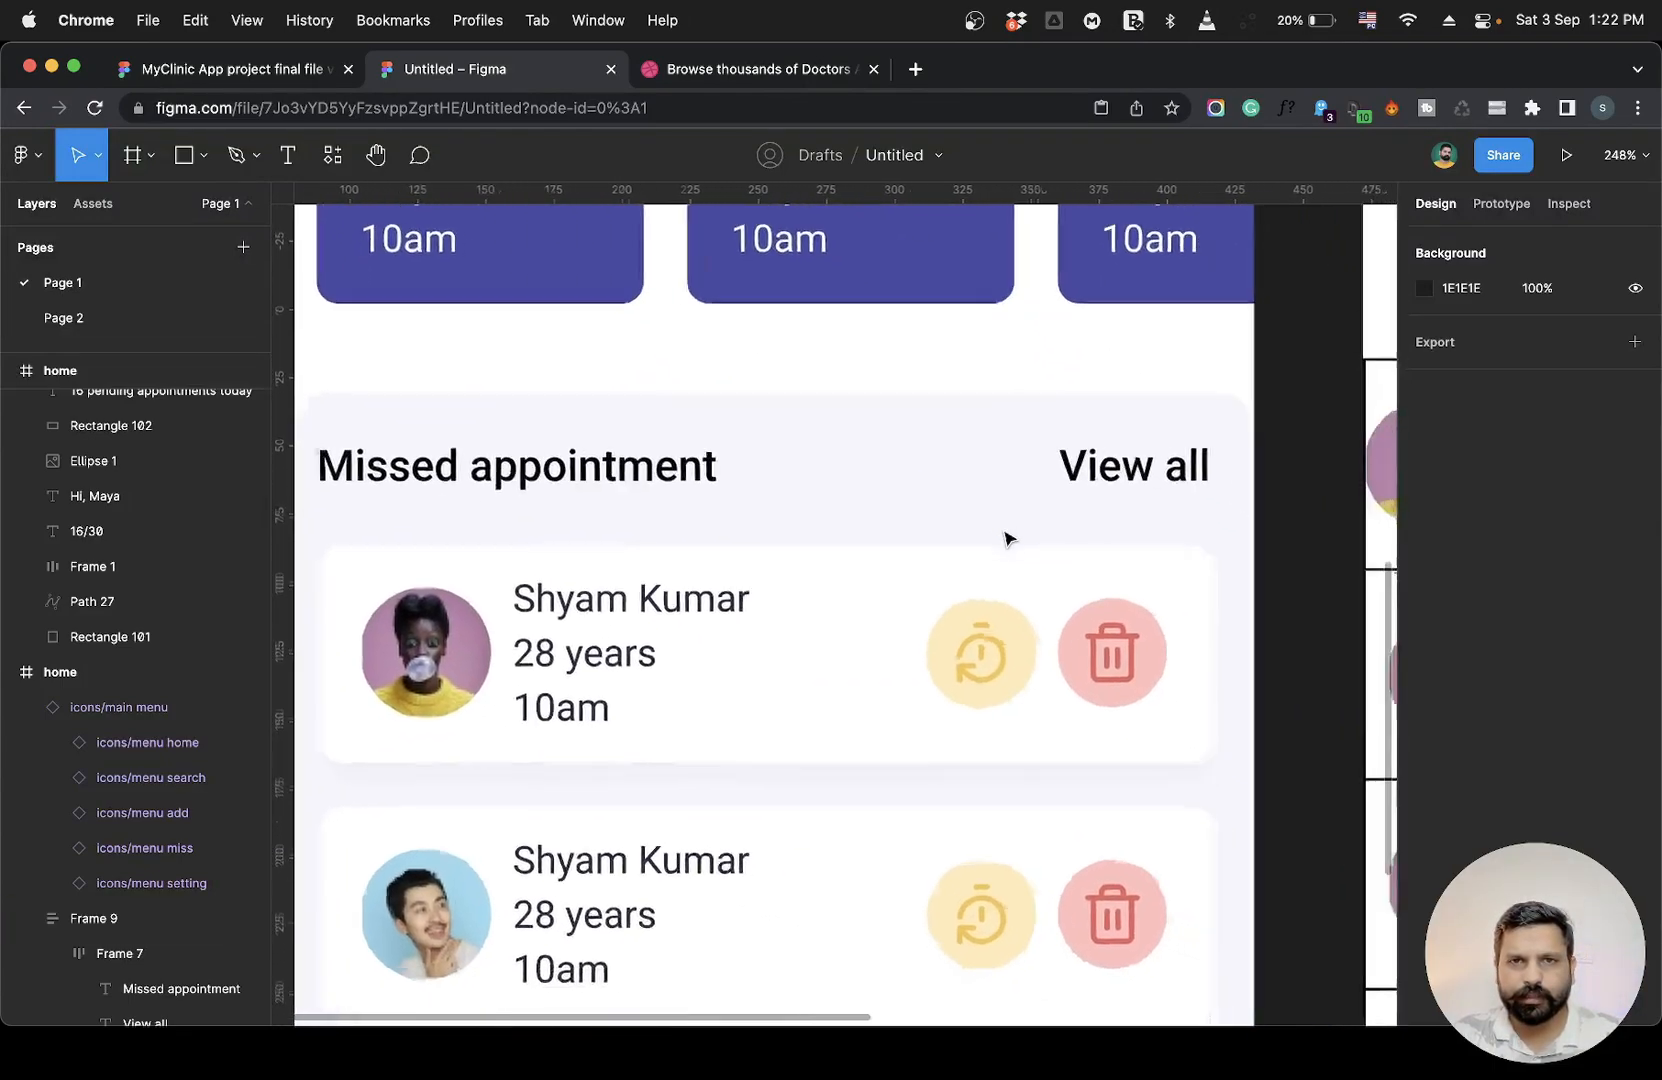
pyautogui.scroll(-5, 1008, 538)
pyautogui.scroll(1, 565, 540)
pyautogui.hscroll(1, 565, 540)
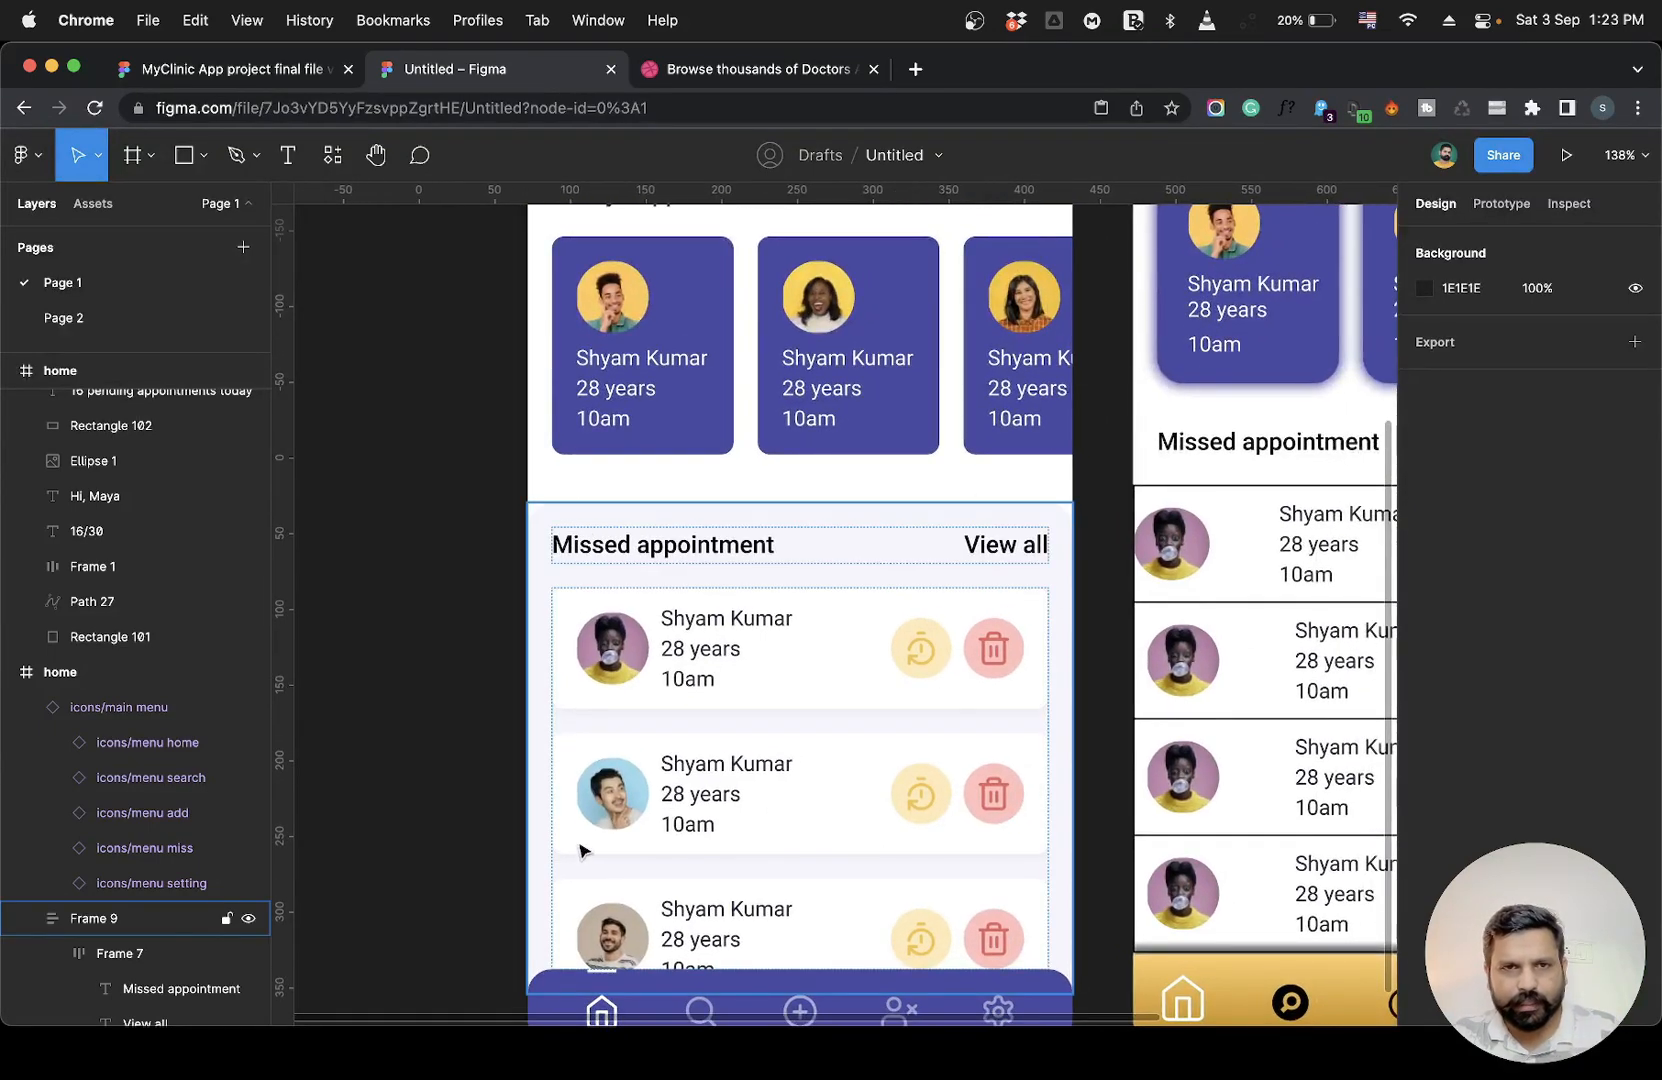
pyautogui.scroll(-2, 863, 740)
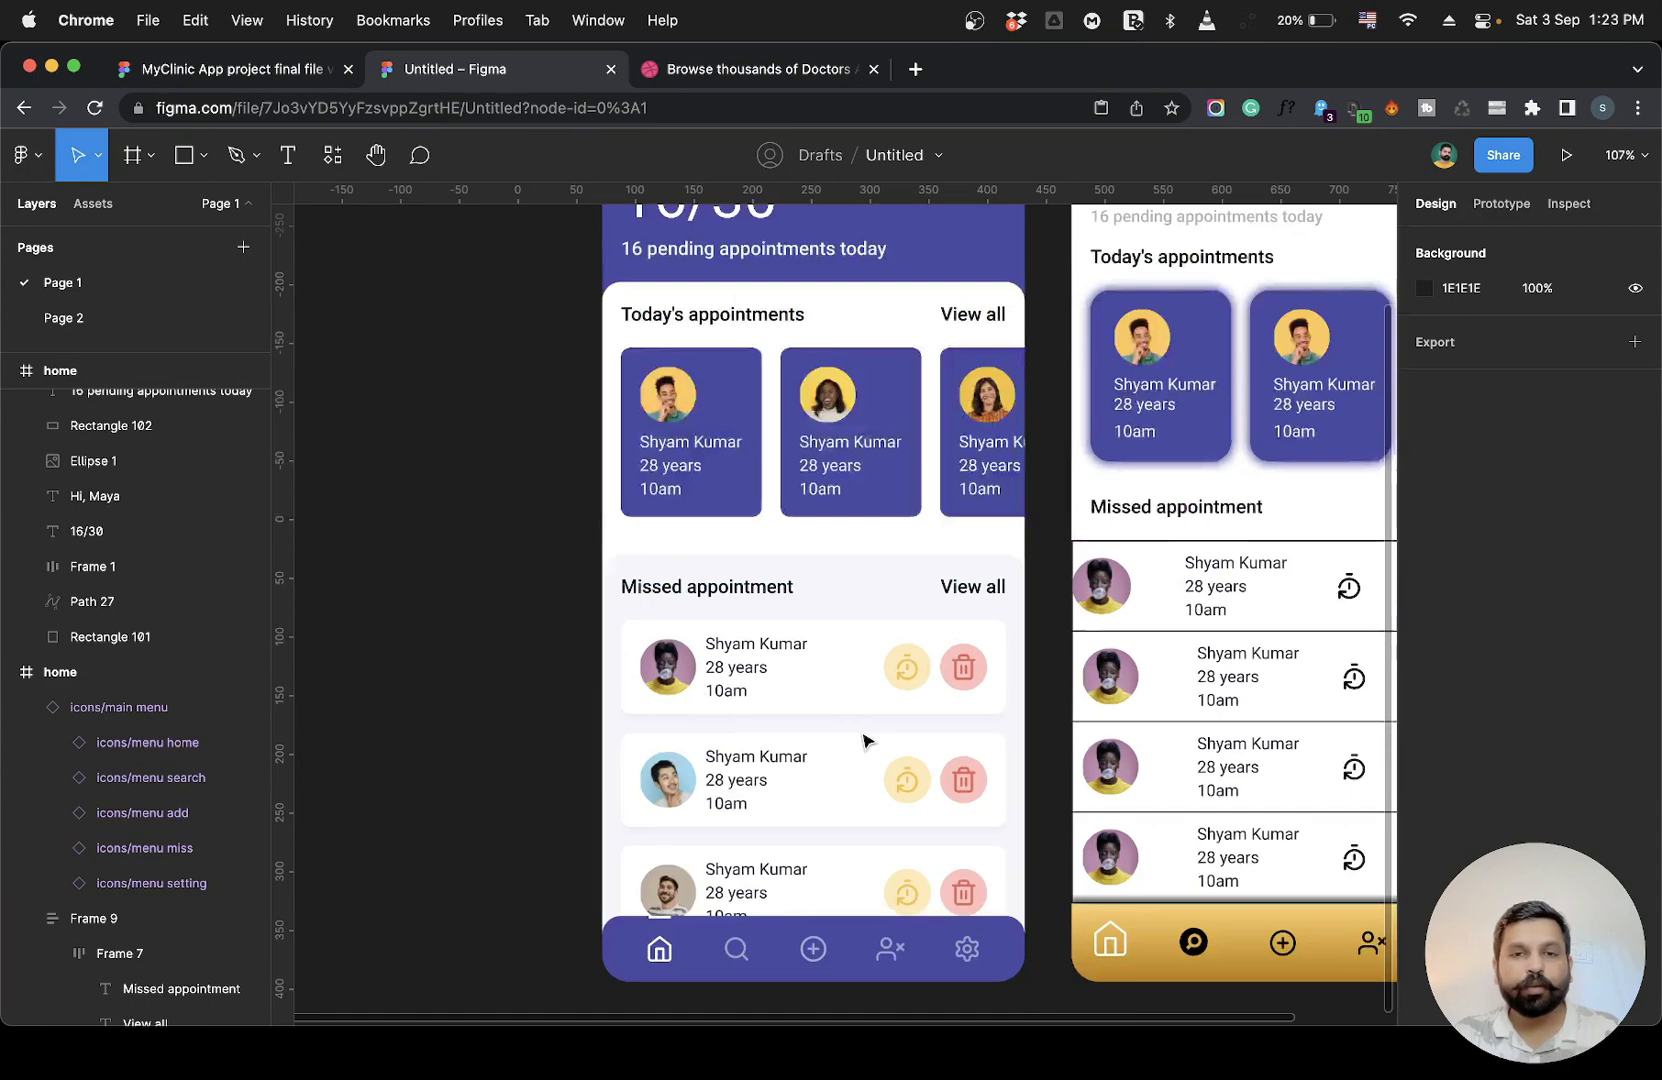
pyautogui.scroll(2, 545, 650)
pyautogui.hscroll(1, 545, 650)
pyautogui.scroll(-2, 540, 653)
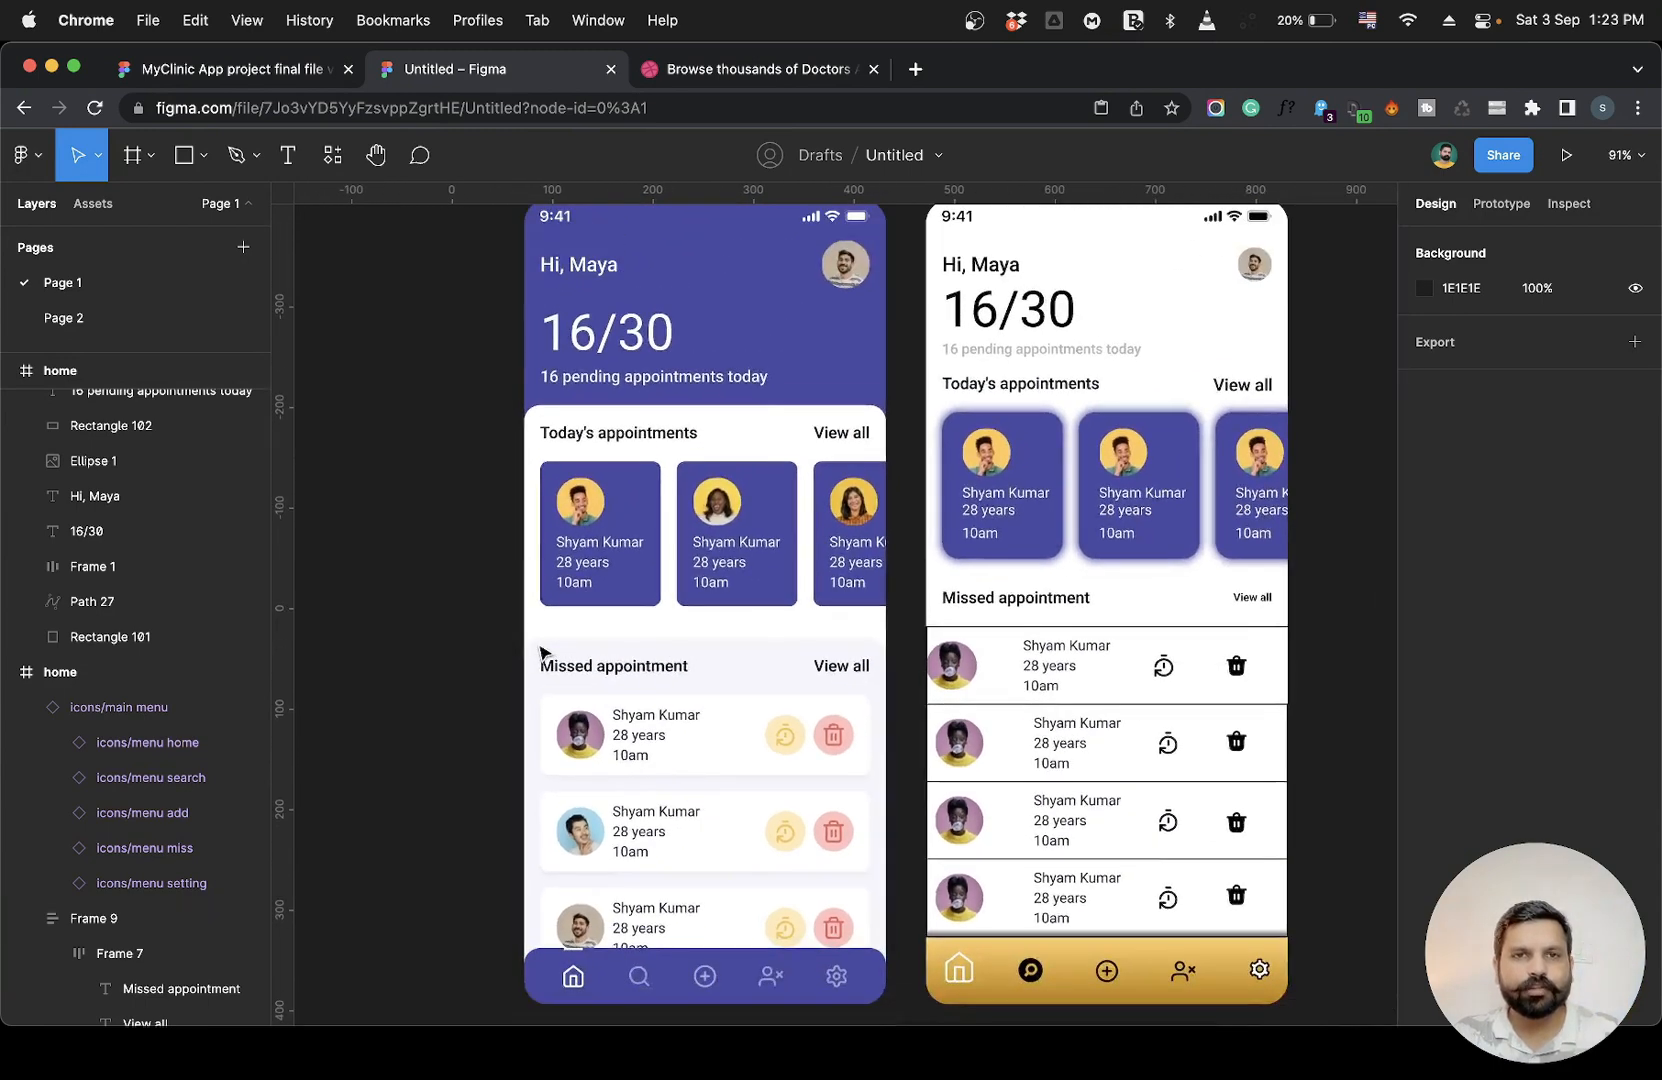
# Pan across the working and reference home screens to compare their section spacing and layout.
pyautogui.scroll(1, 420, 550)
pyautogui.hscroll(-1, 420, 550)
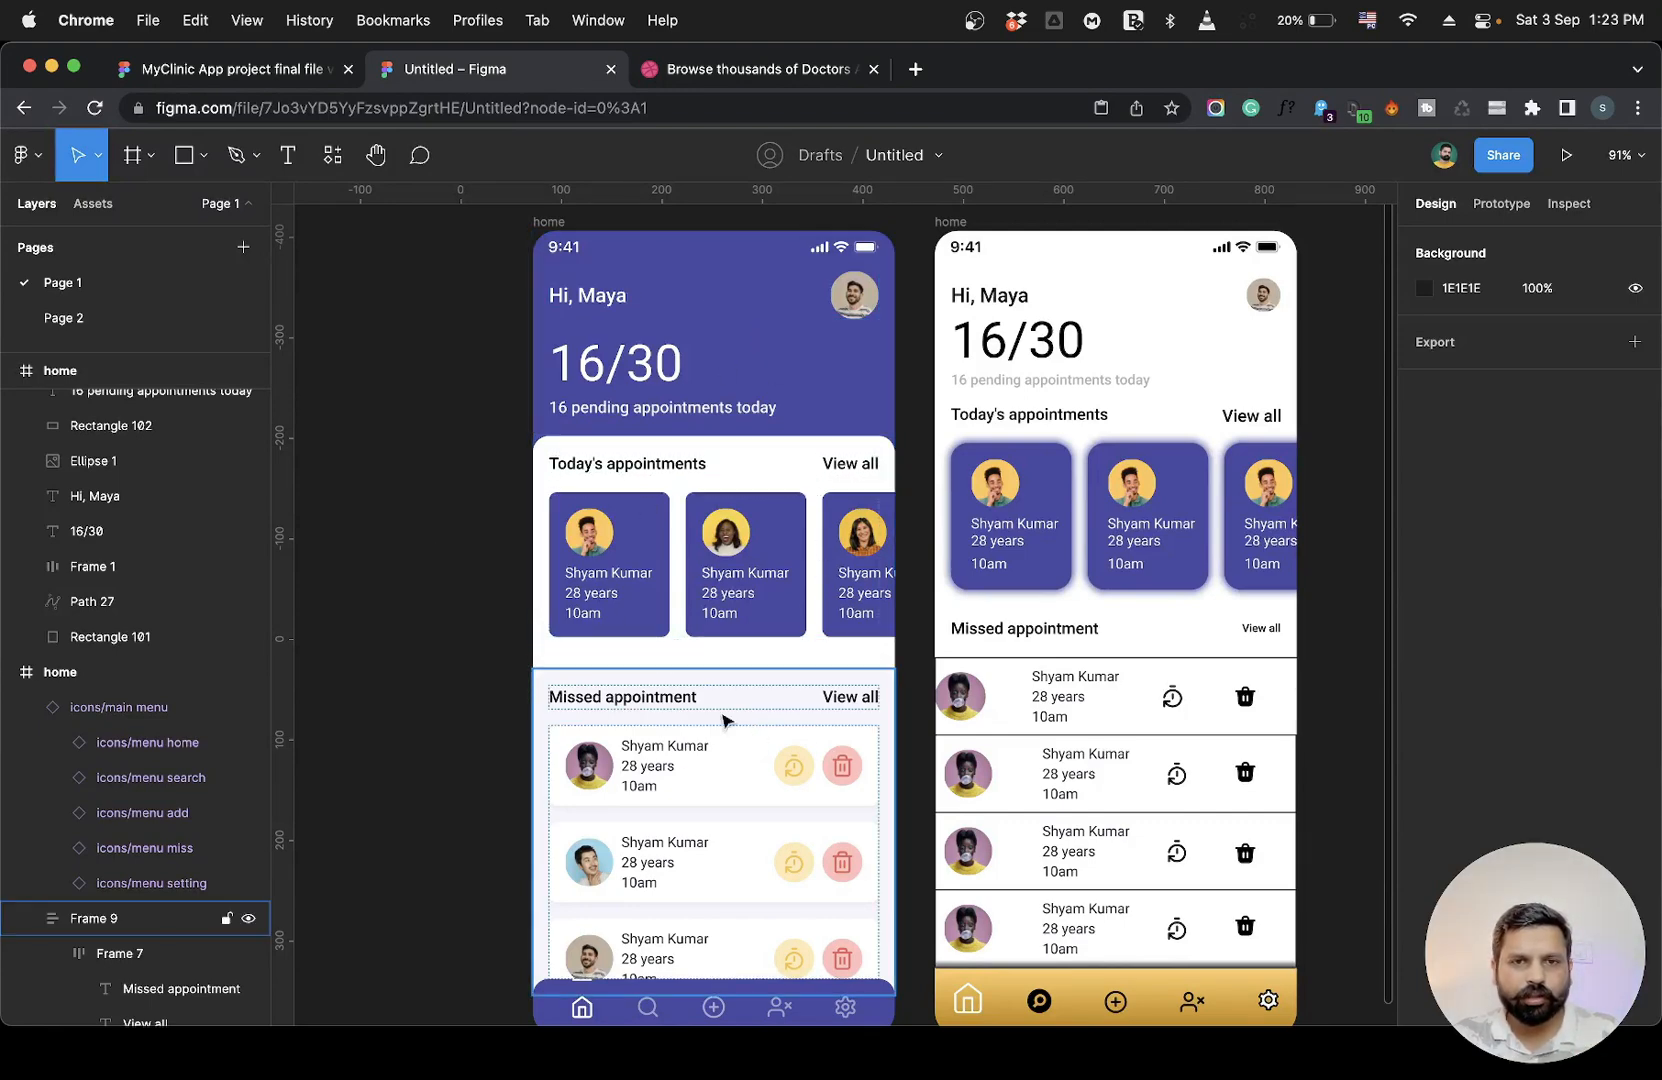
pyautogui.scroll(-3, 745, 850)
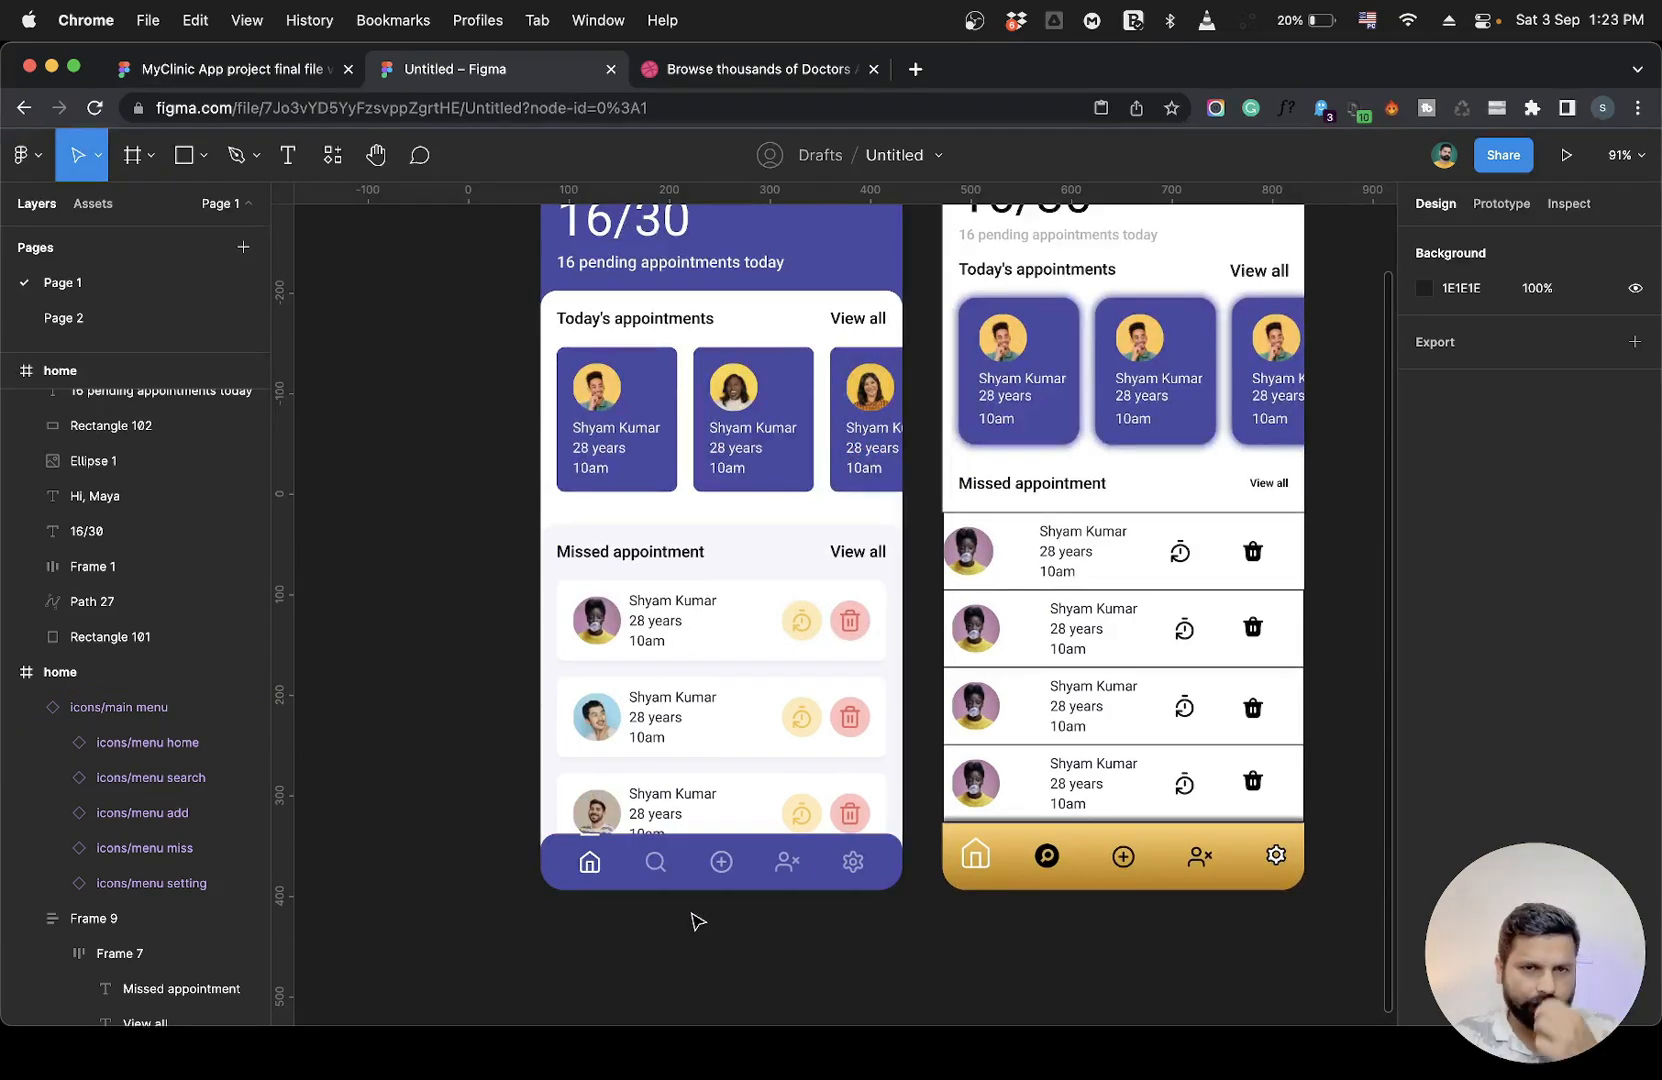
pyautogui.scroll(2, 697, 921)
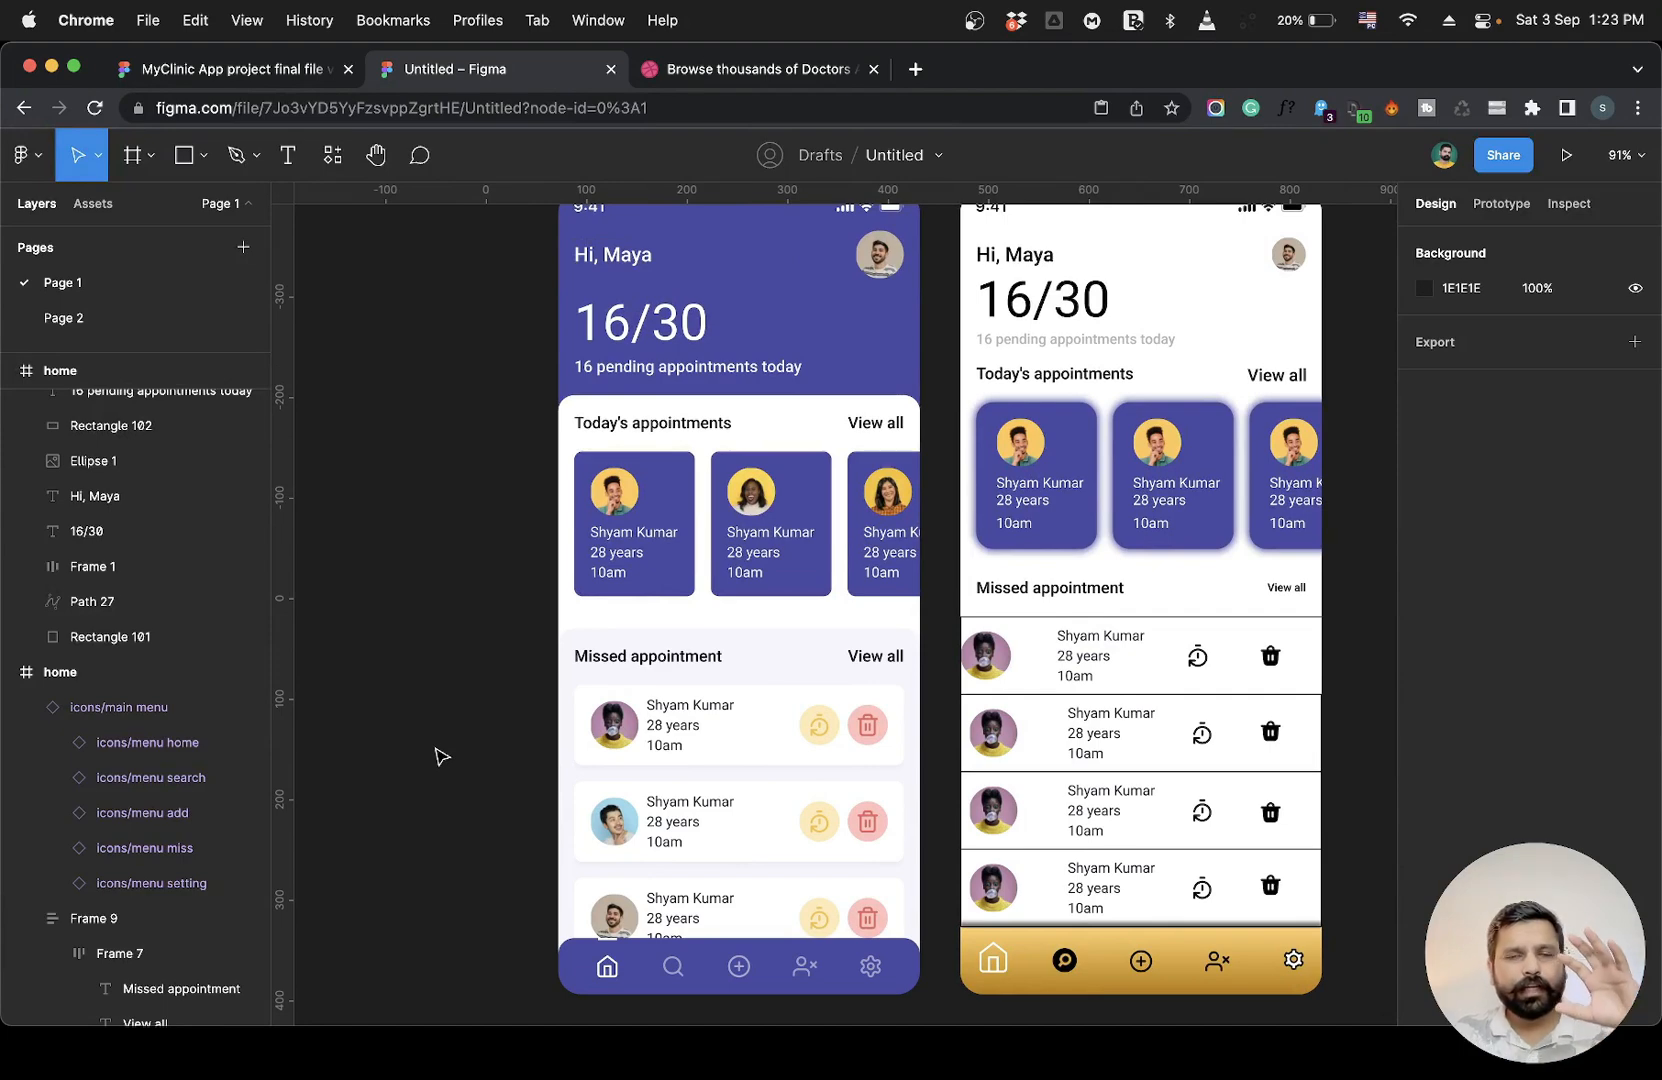
pyautogui.hscroll(2, 437, 757)
pyautogui.scroll(1, 437, 757)
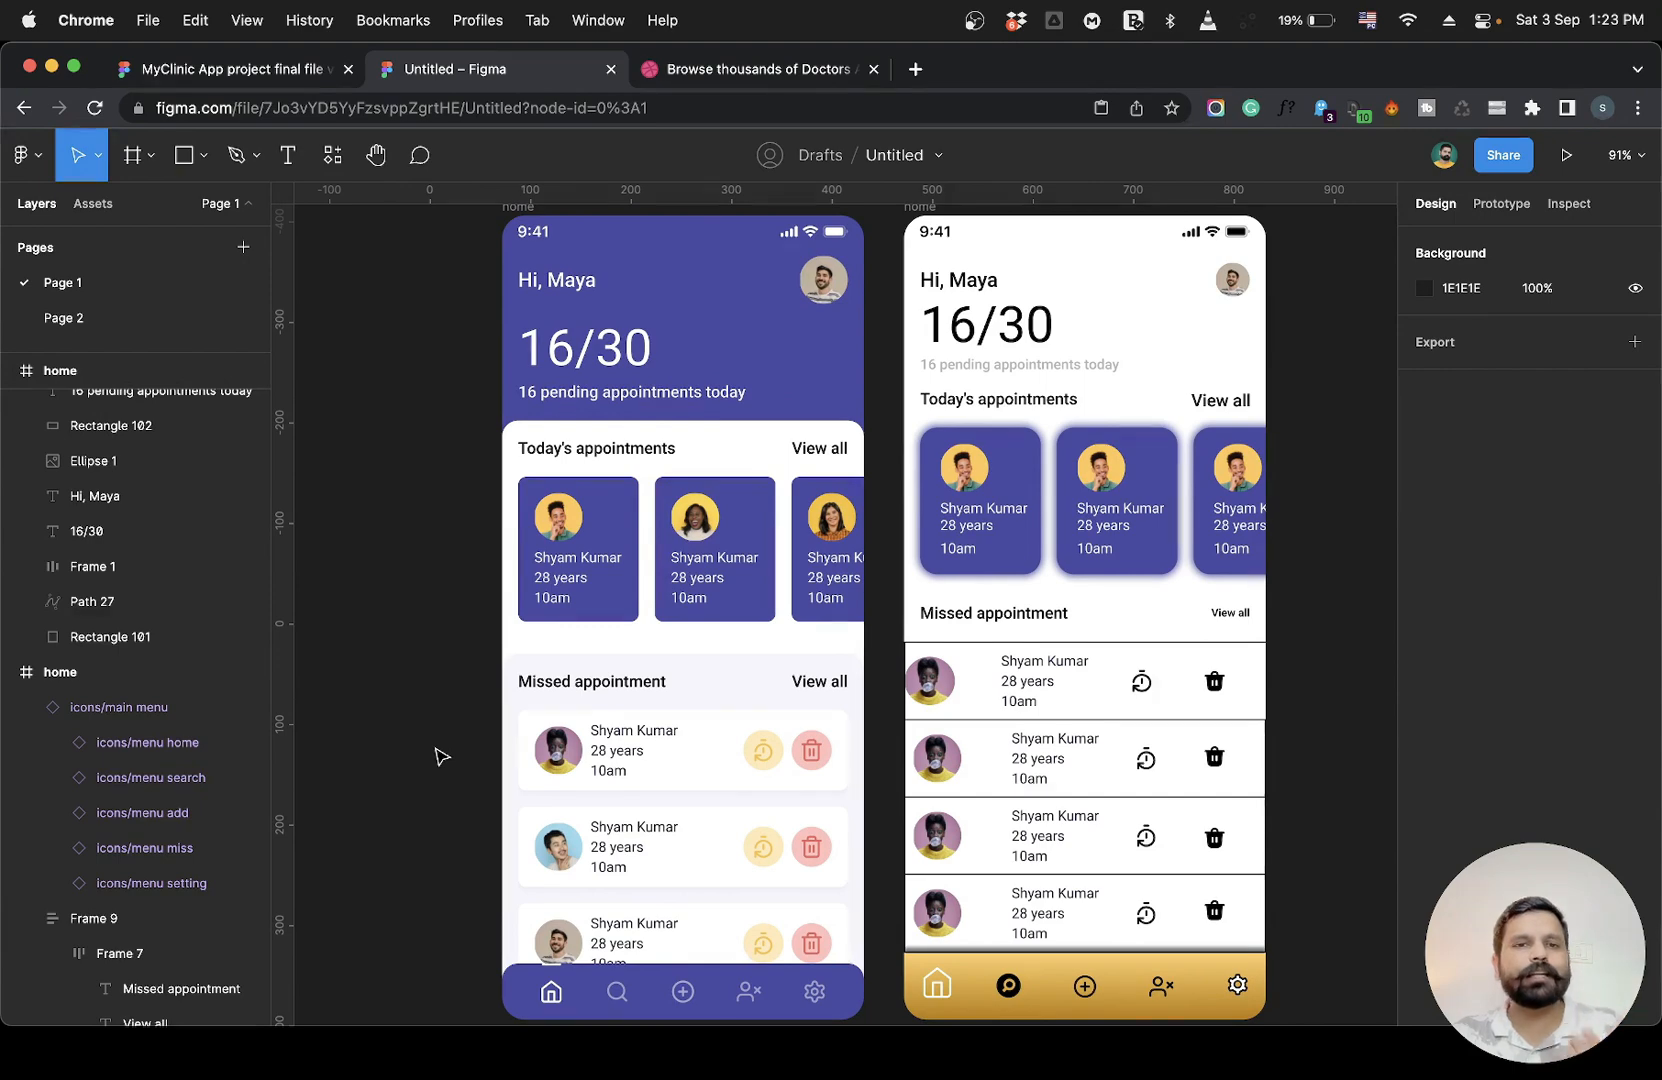
pyautogui.hscroll(4, 1005, 765)
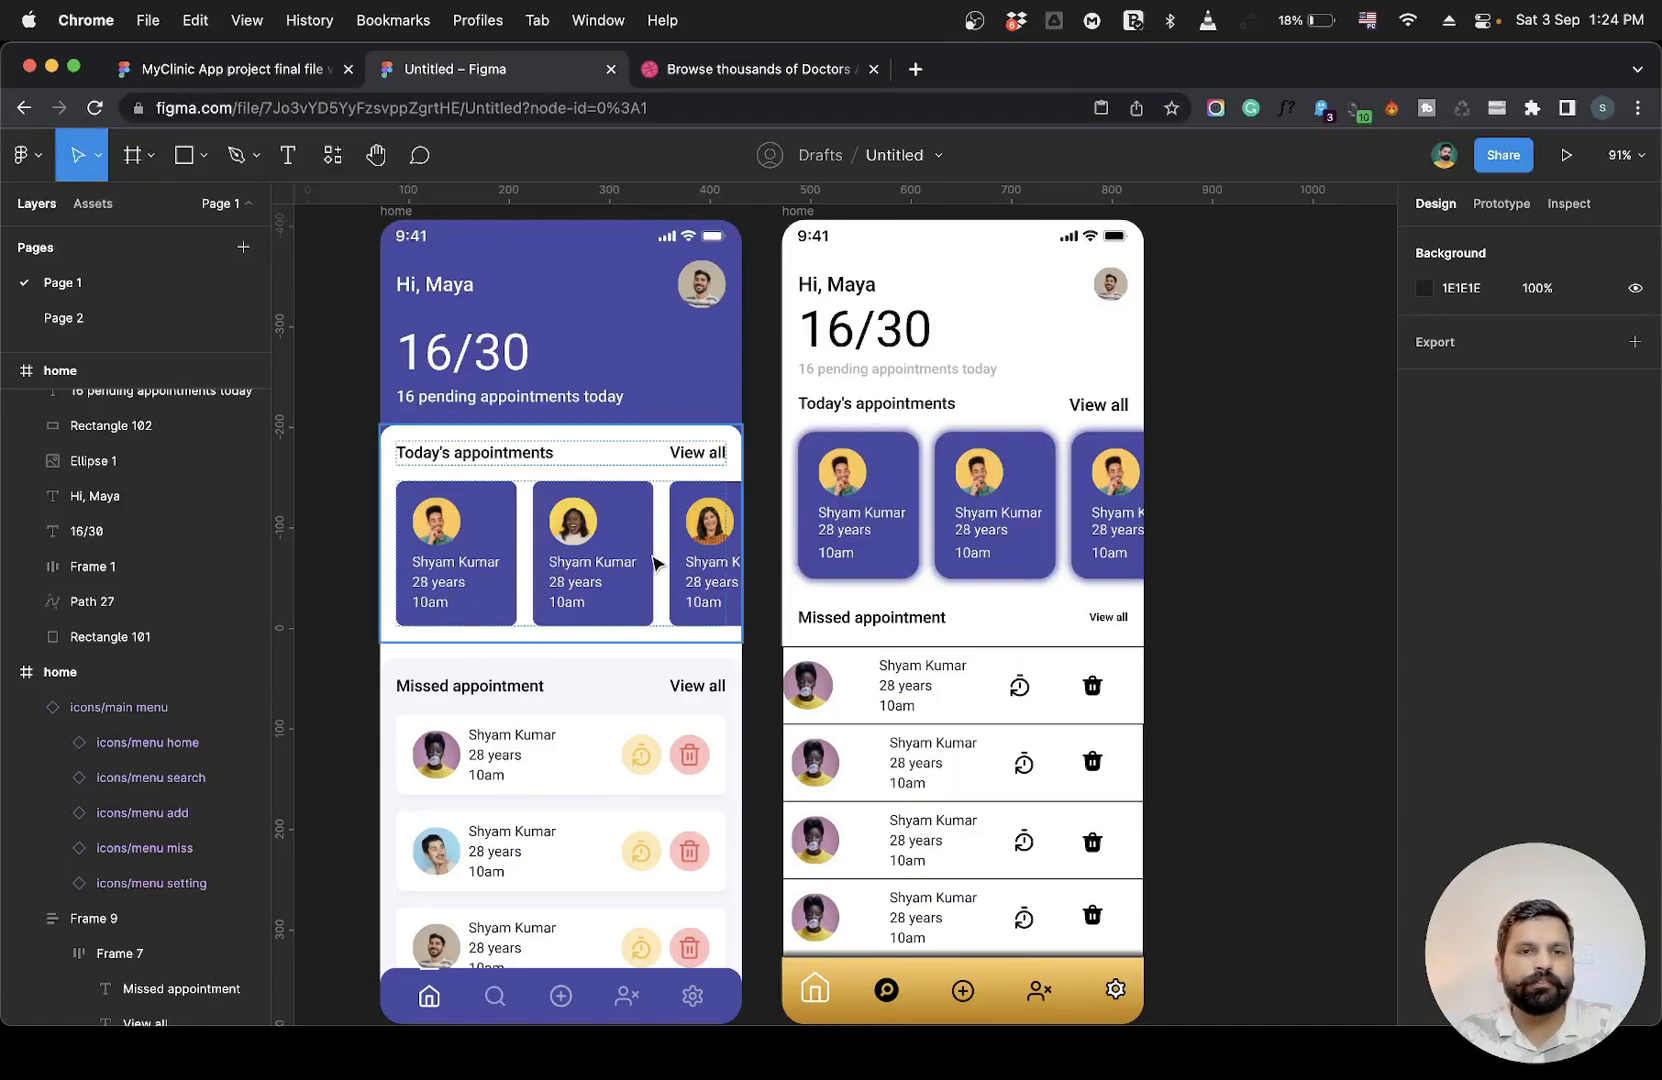
pyautogui.click(555, 727)
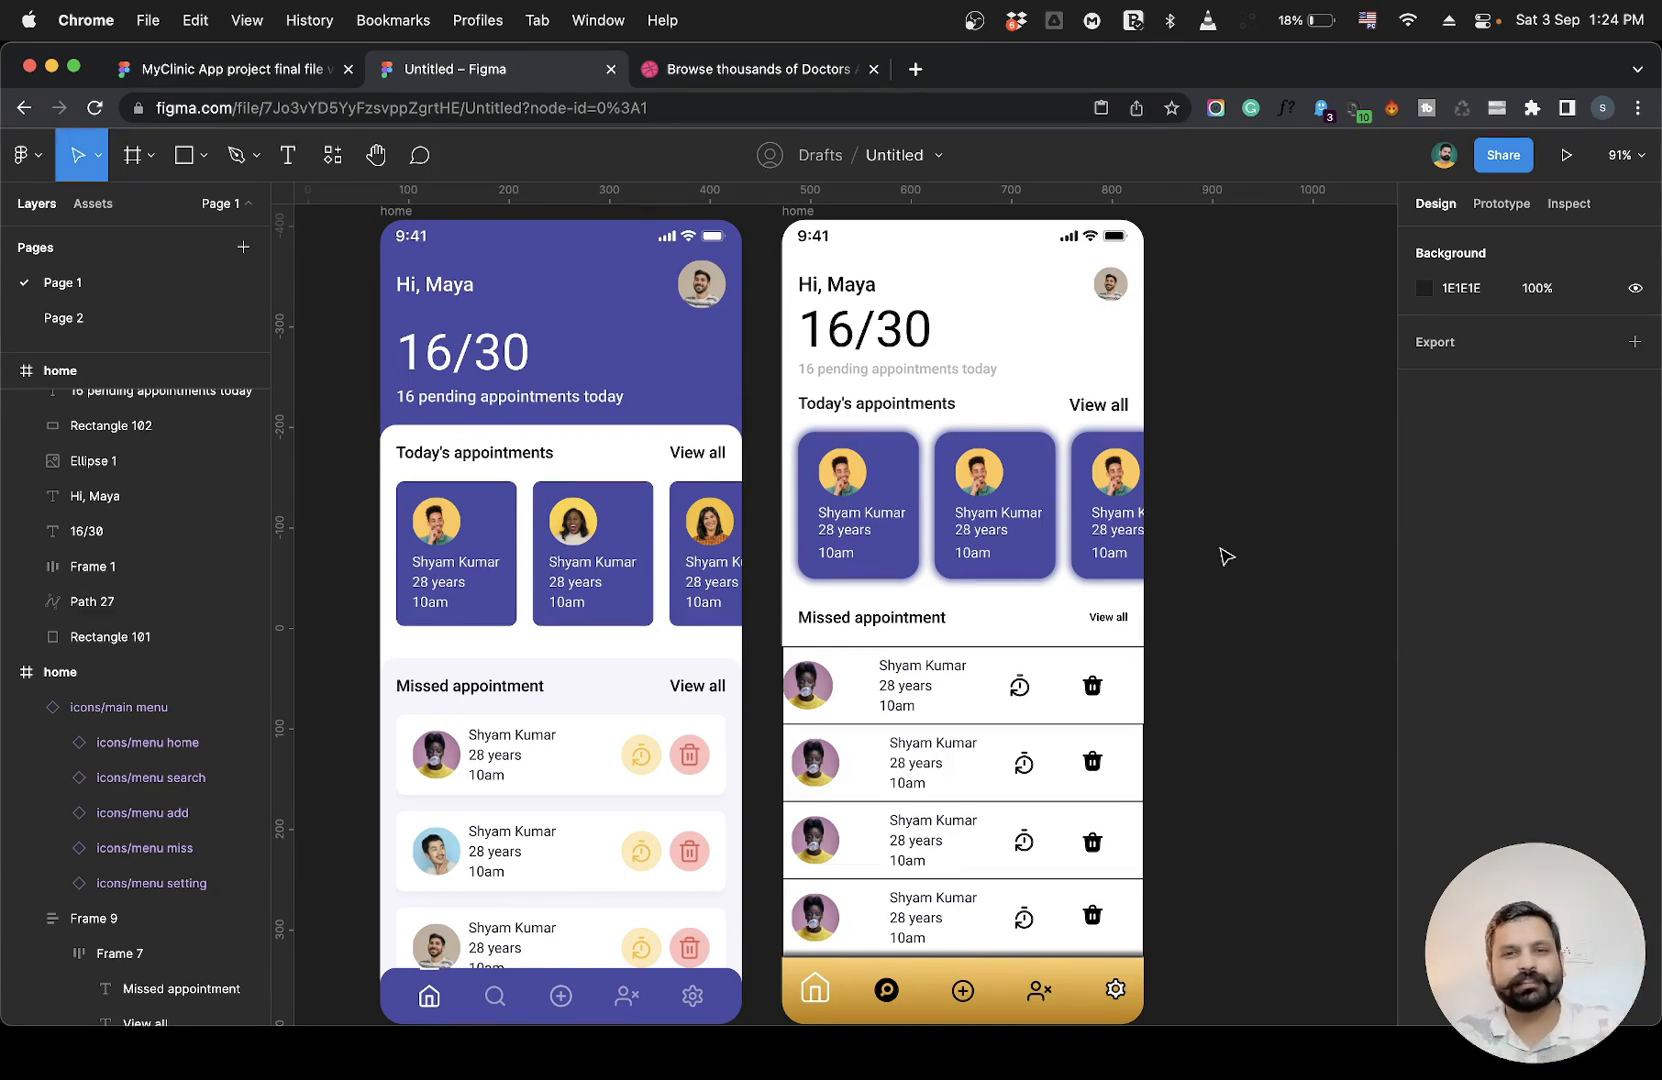
# Move the reference design's row of today's appointment cards slightly downward to add space below the heading.
pyautogui.hscroll(2, 1226, 556)
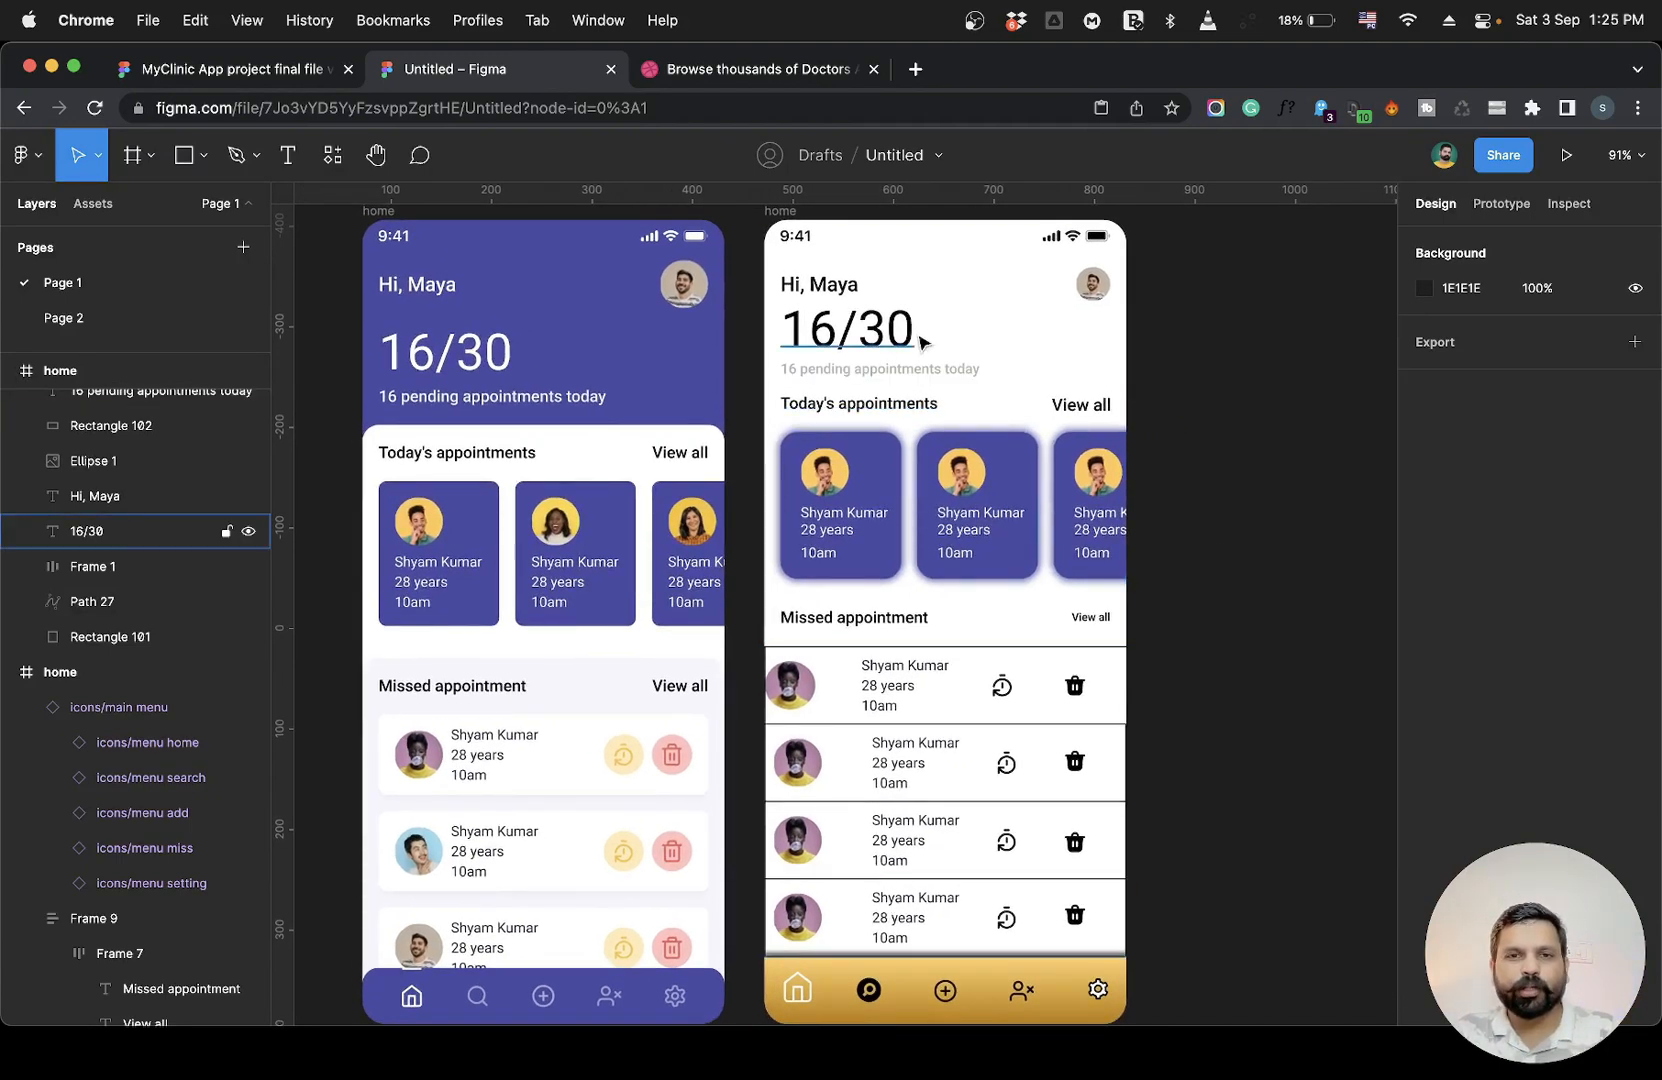
pyautogui.click(848, 521)
pyautogui.moveTo(848, 521); pyautogui.dragTo(850, 545)
pyautogui.moveTo(1206, 607); pyautogui.dragTo(842, 545)
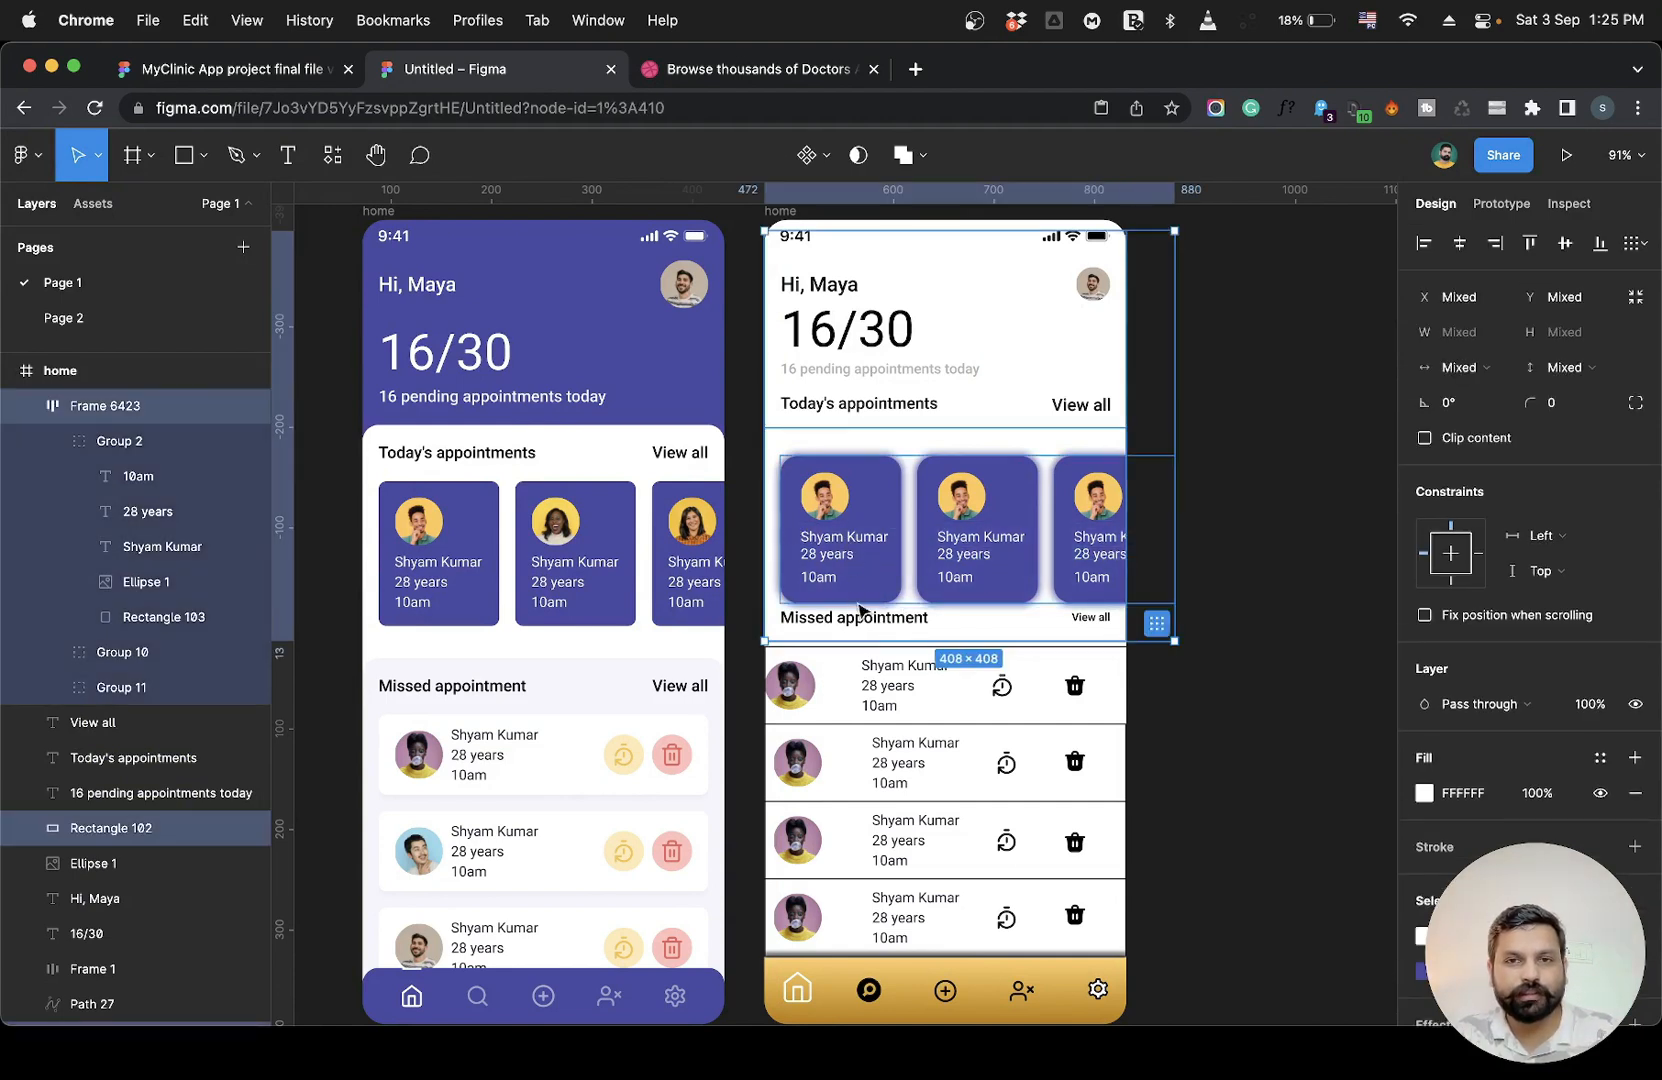
pyautogui.press('Escape')
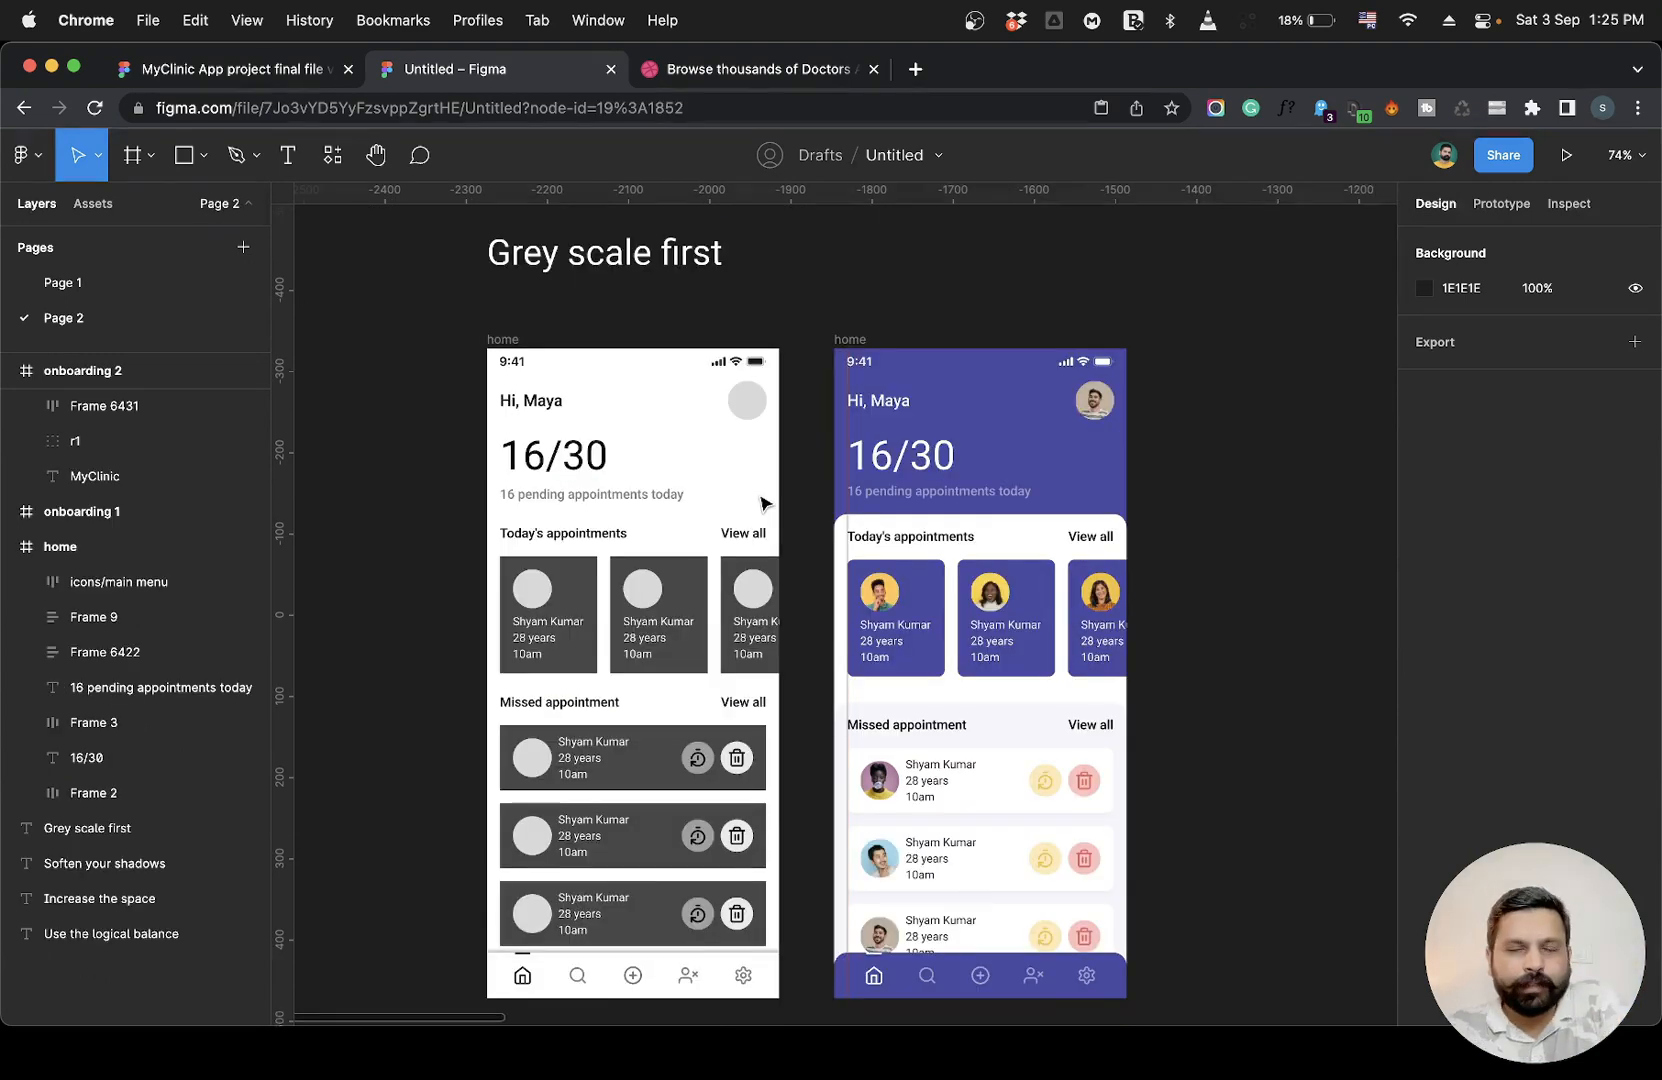
# View the grey-scale and coloured home screen versions on Page 2.
pyautogui.scroll(-2, 762, 498)
pyautogui.scroll(2, 762, 500)
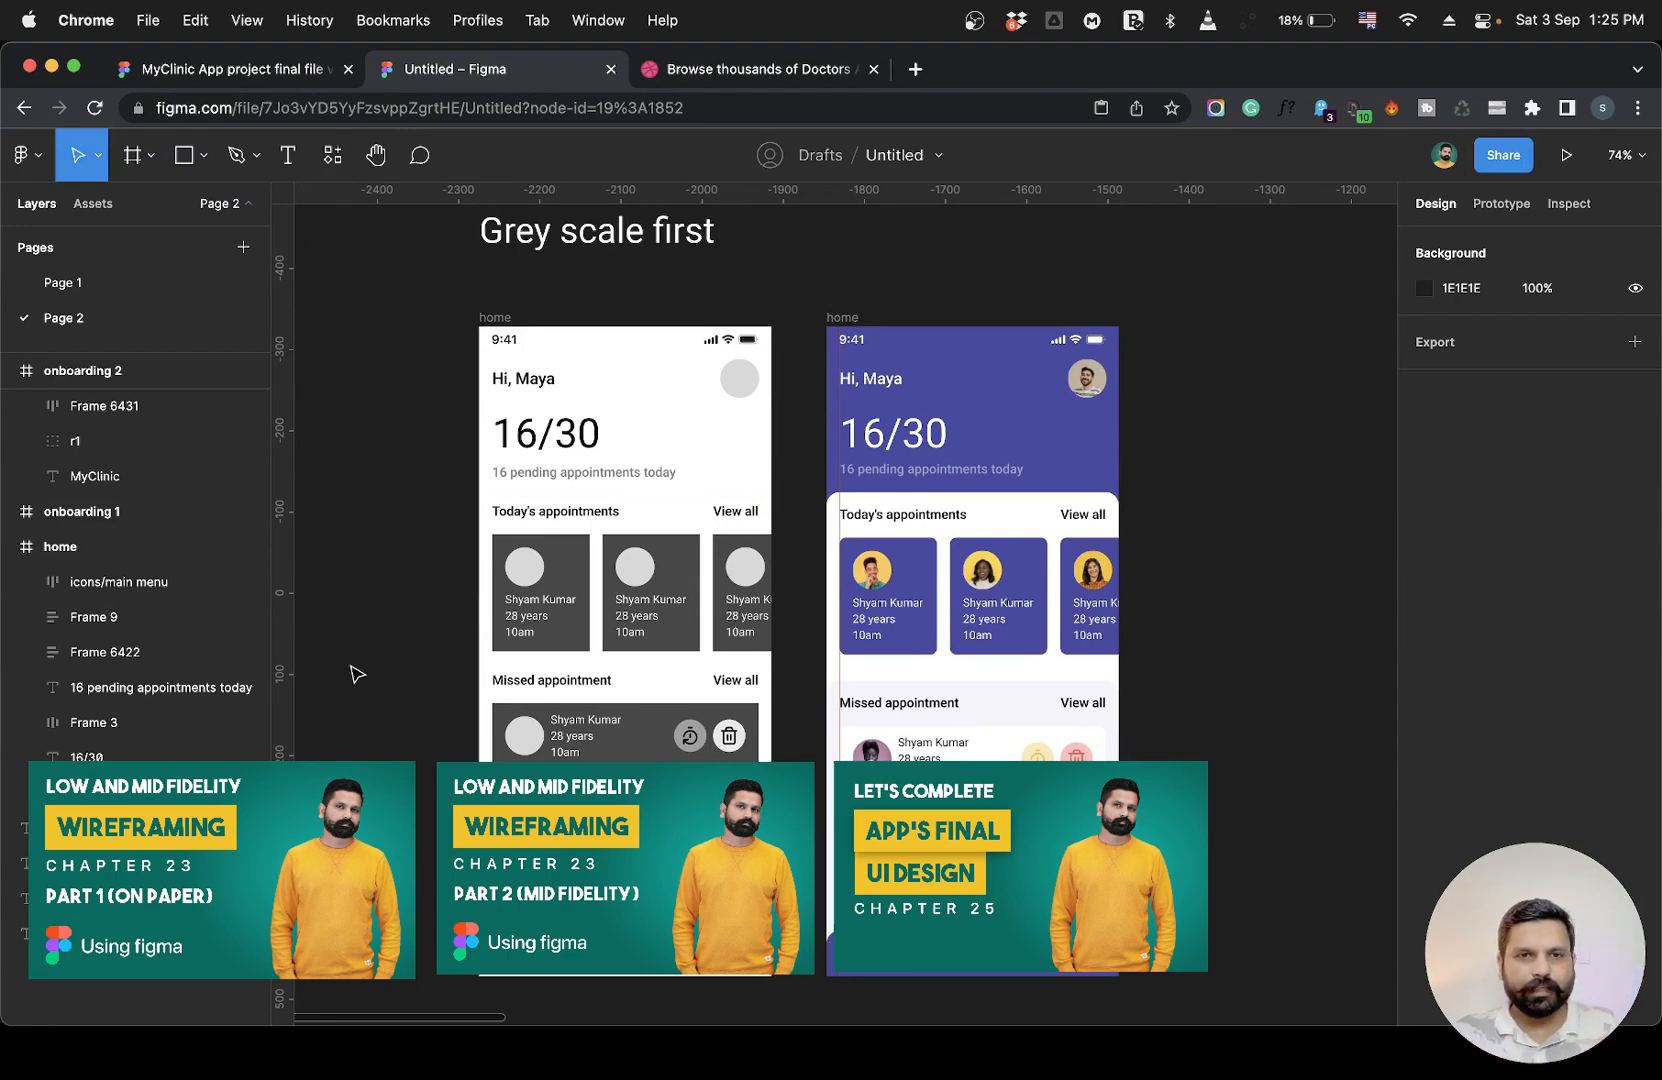
pyautogui.scroll(-2, 352, 672)
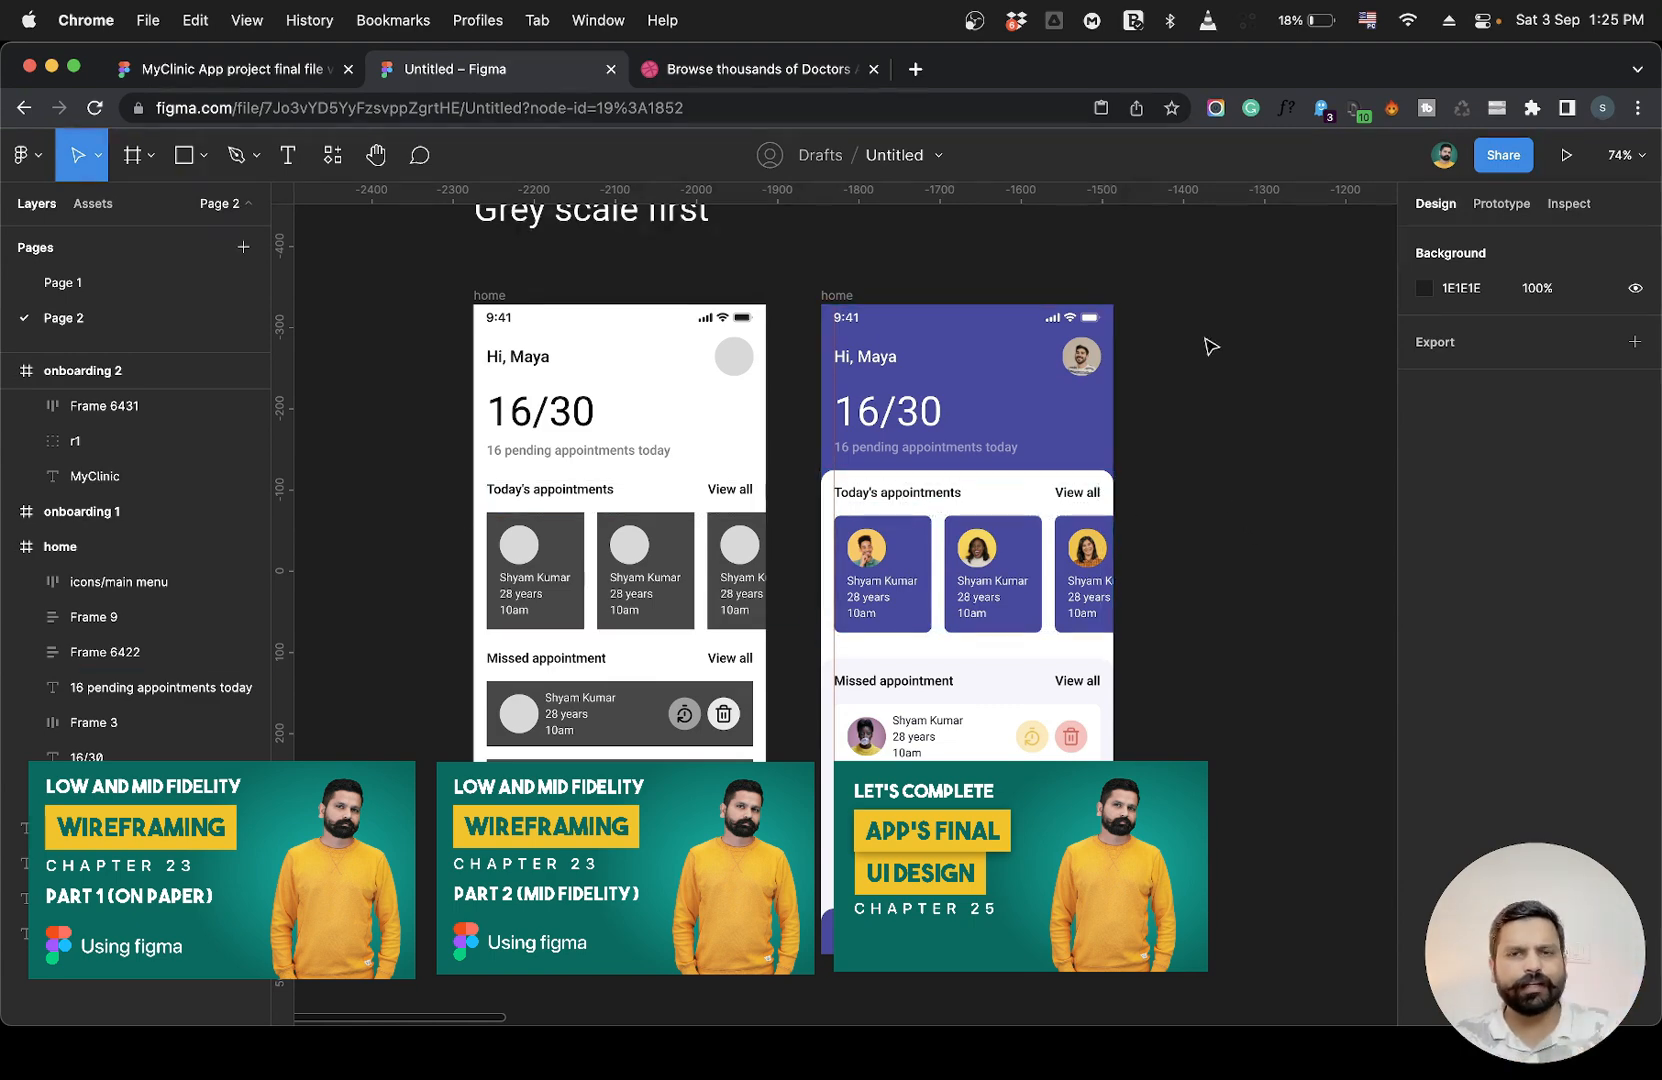
pyautogui.click(459, 292)
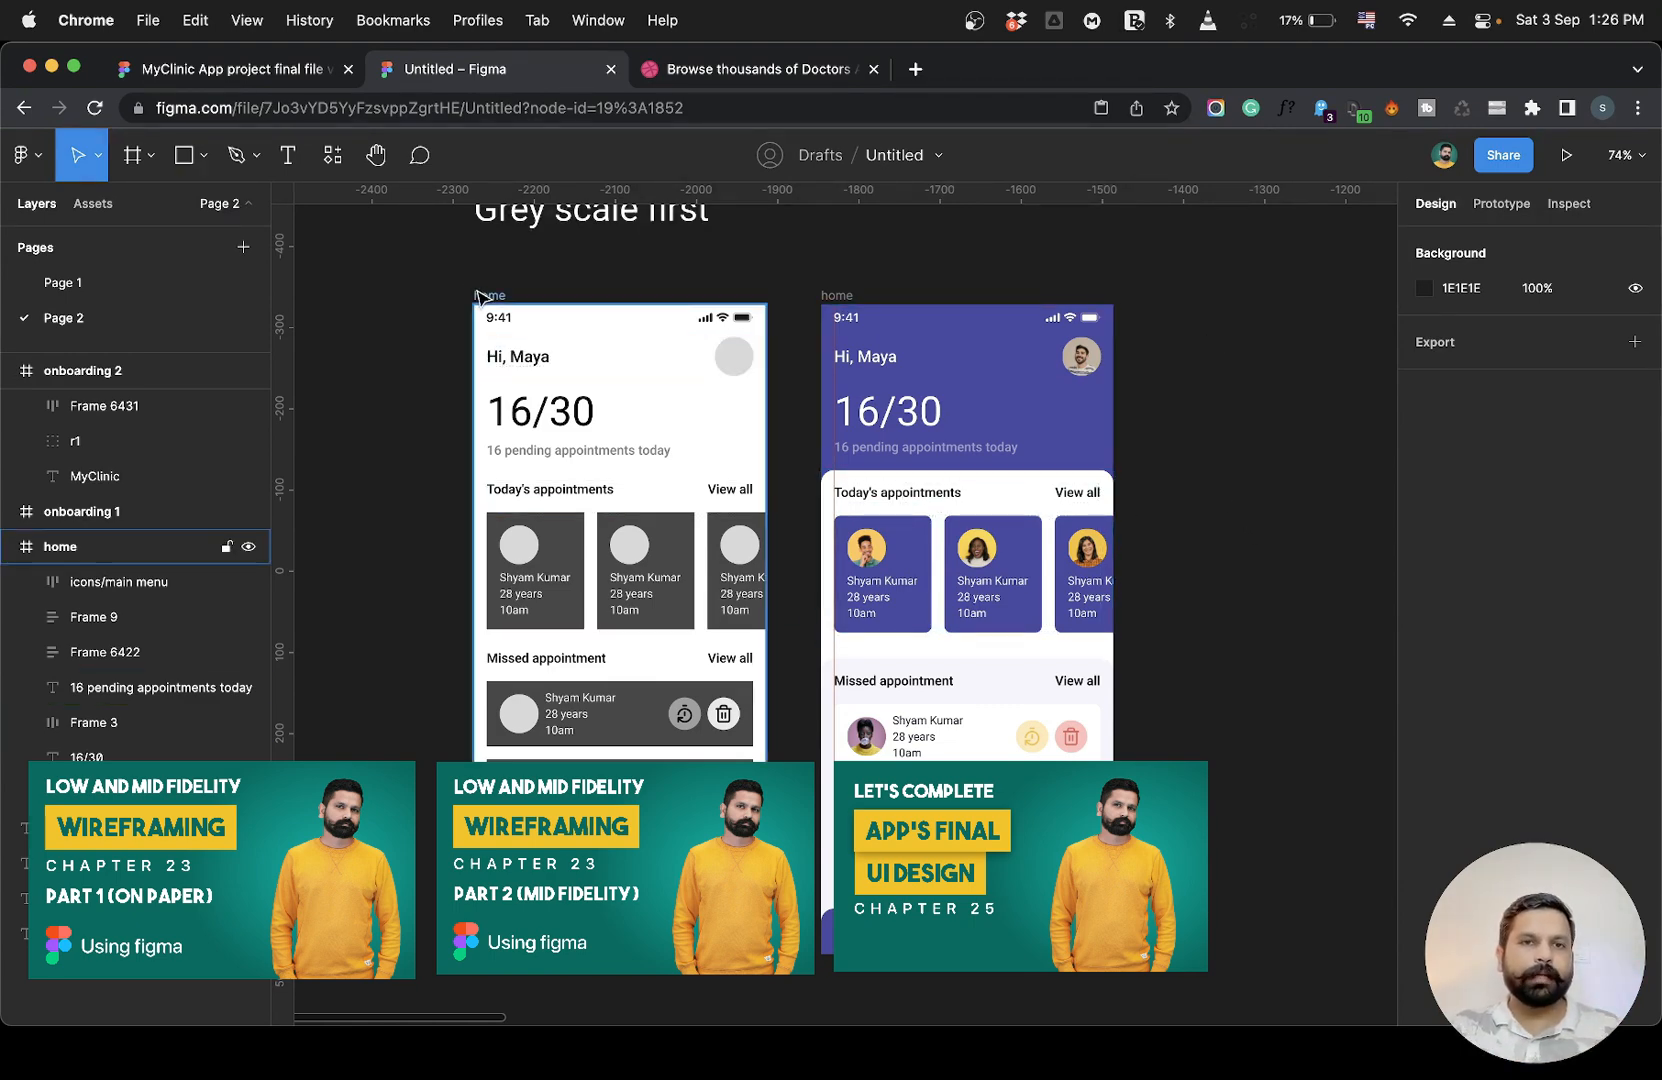
pyautogui.click(419, 394)
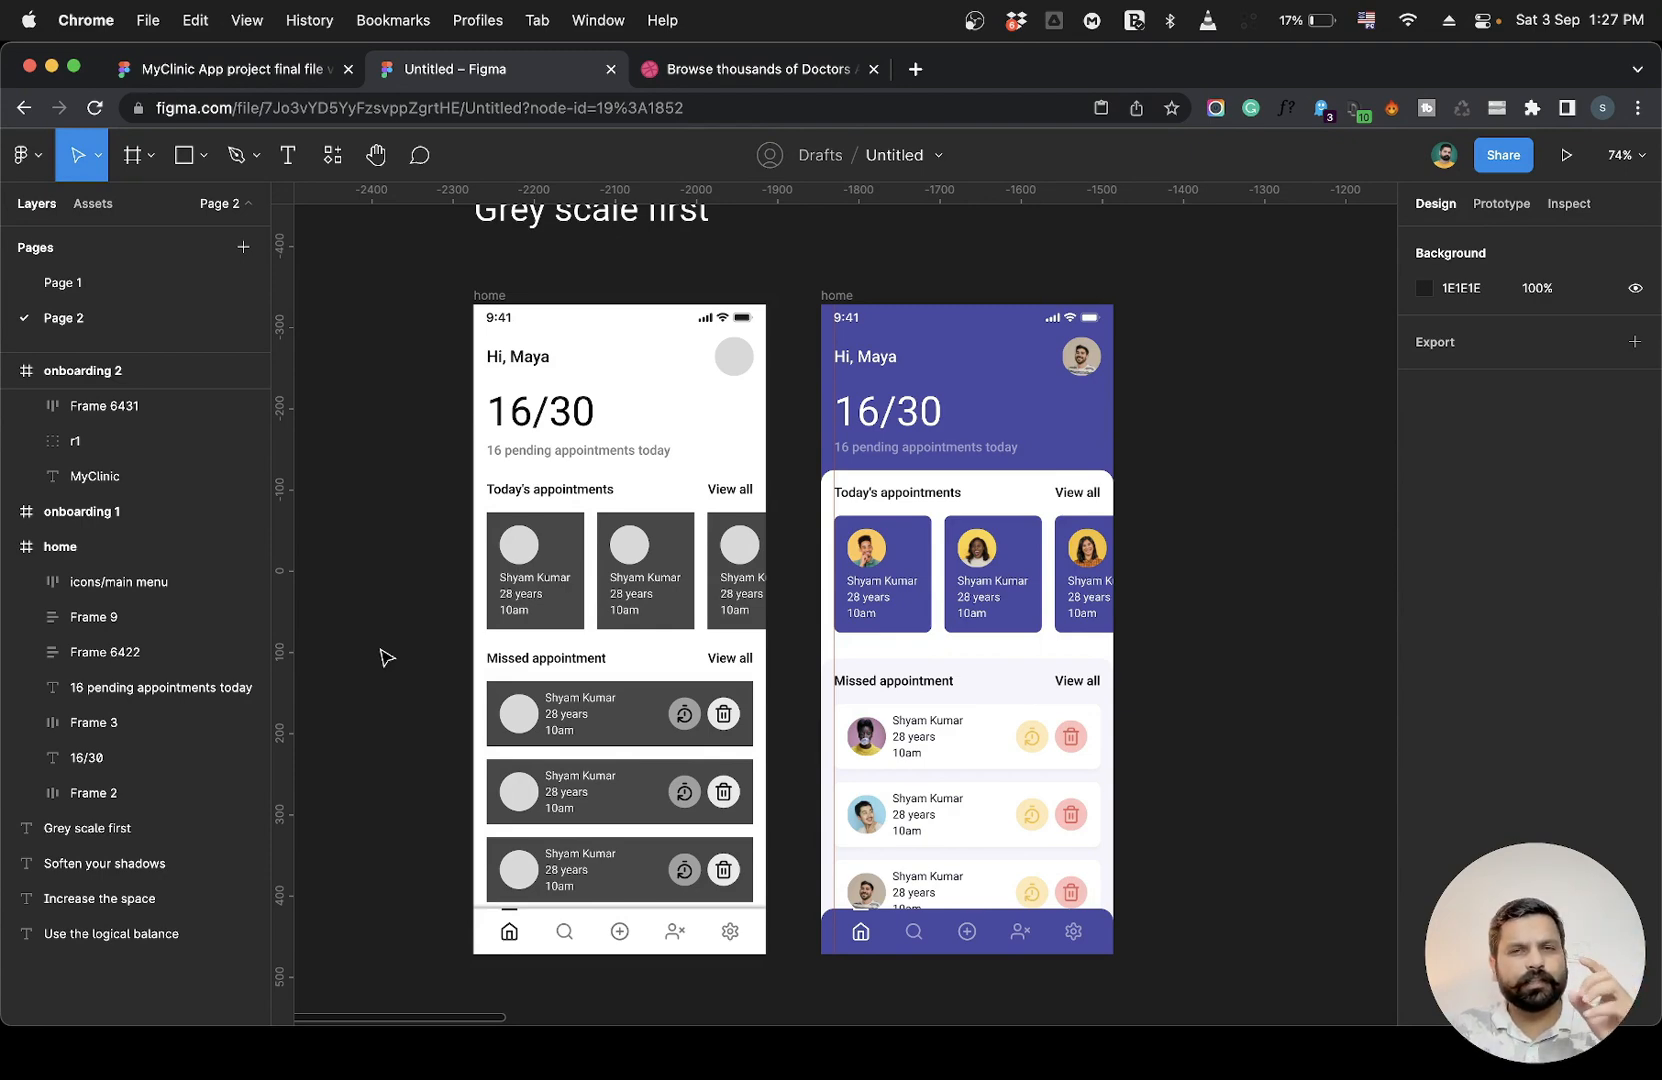
# Open the MyClinic project final file and browse the user flow and the low fidelity wireframe sketches.
pyautogui.click(276, 71)
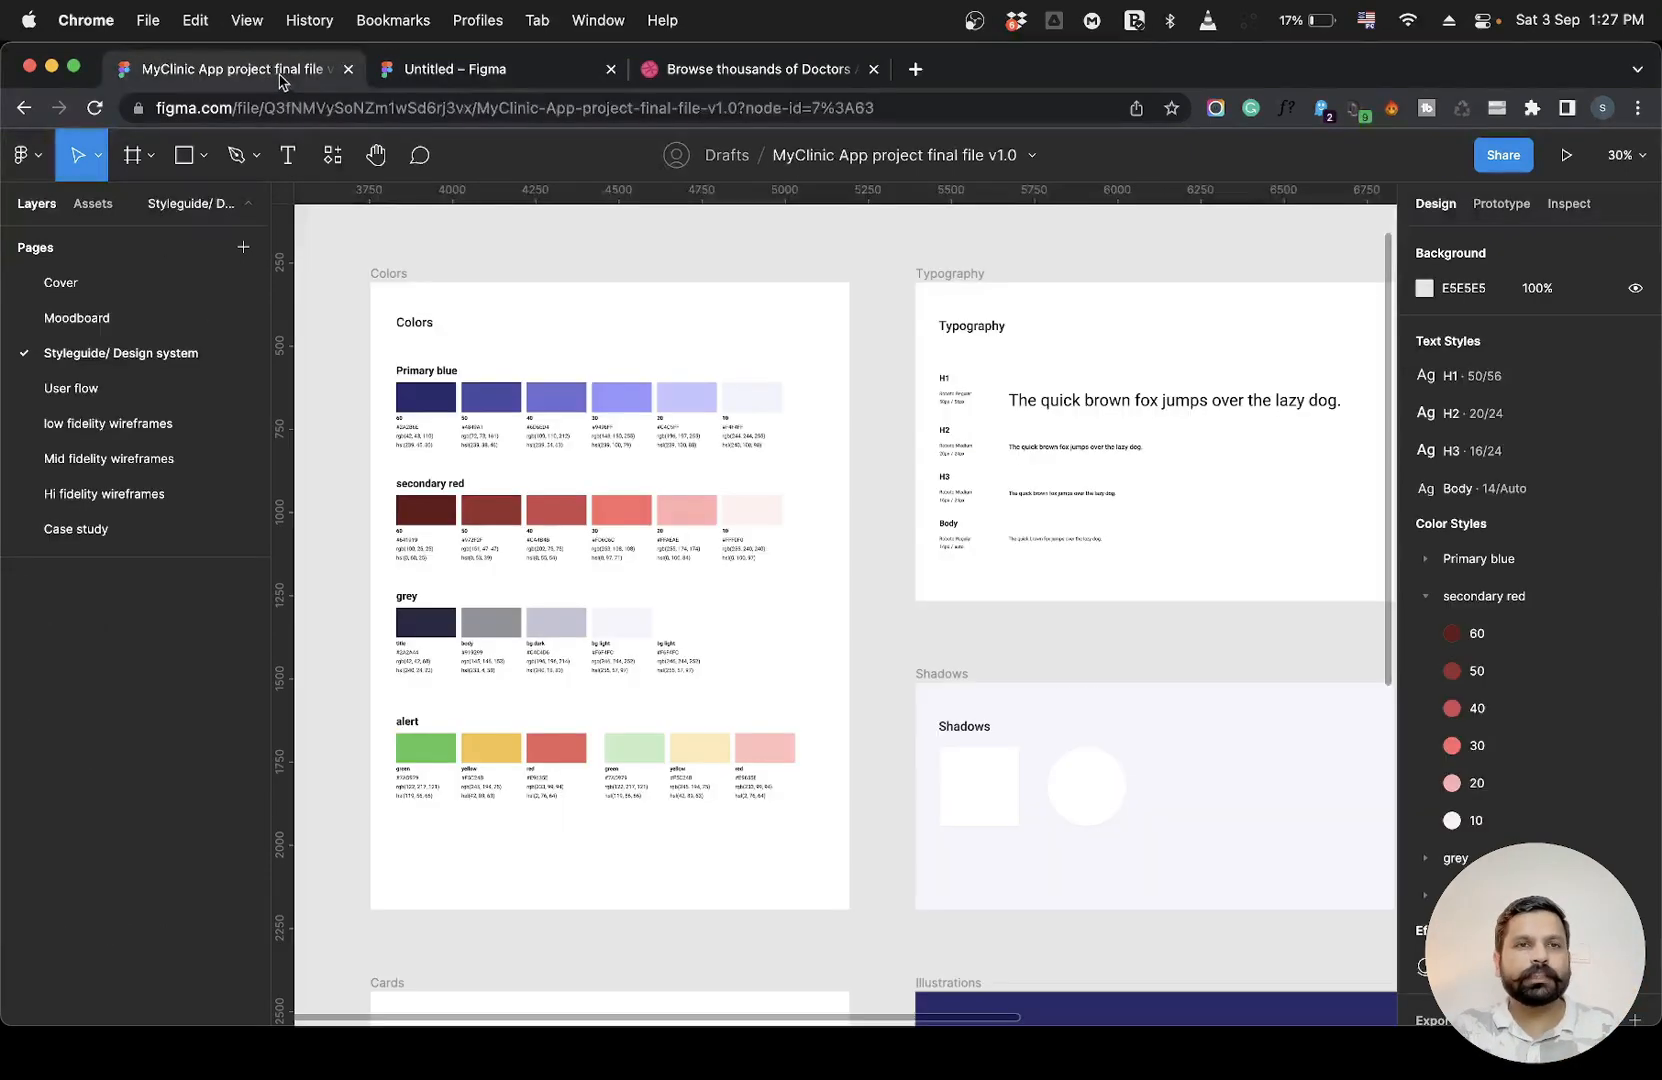
pyautogui.click(90, 388)
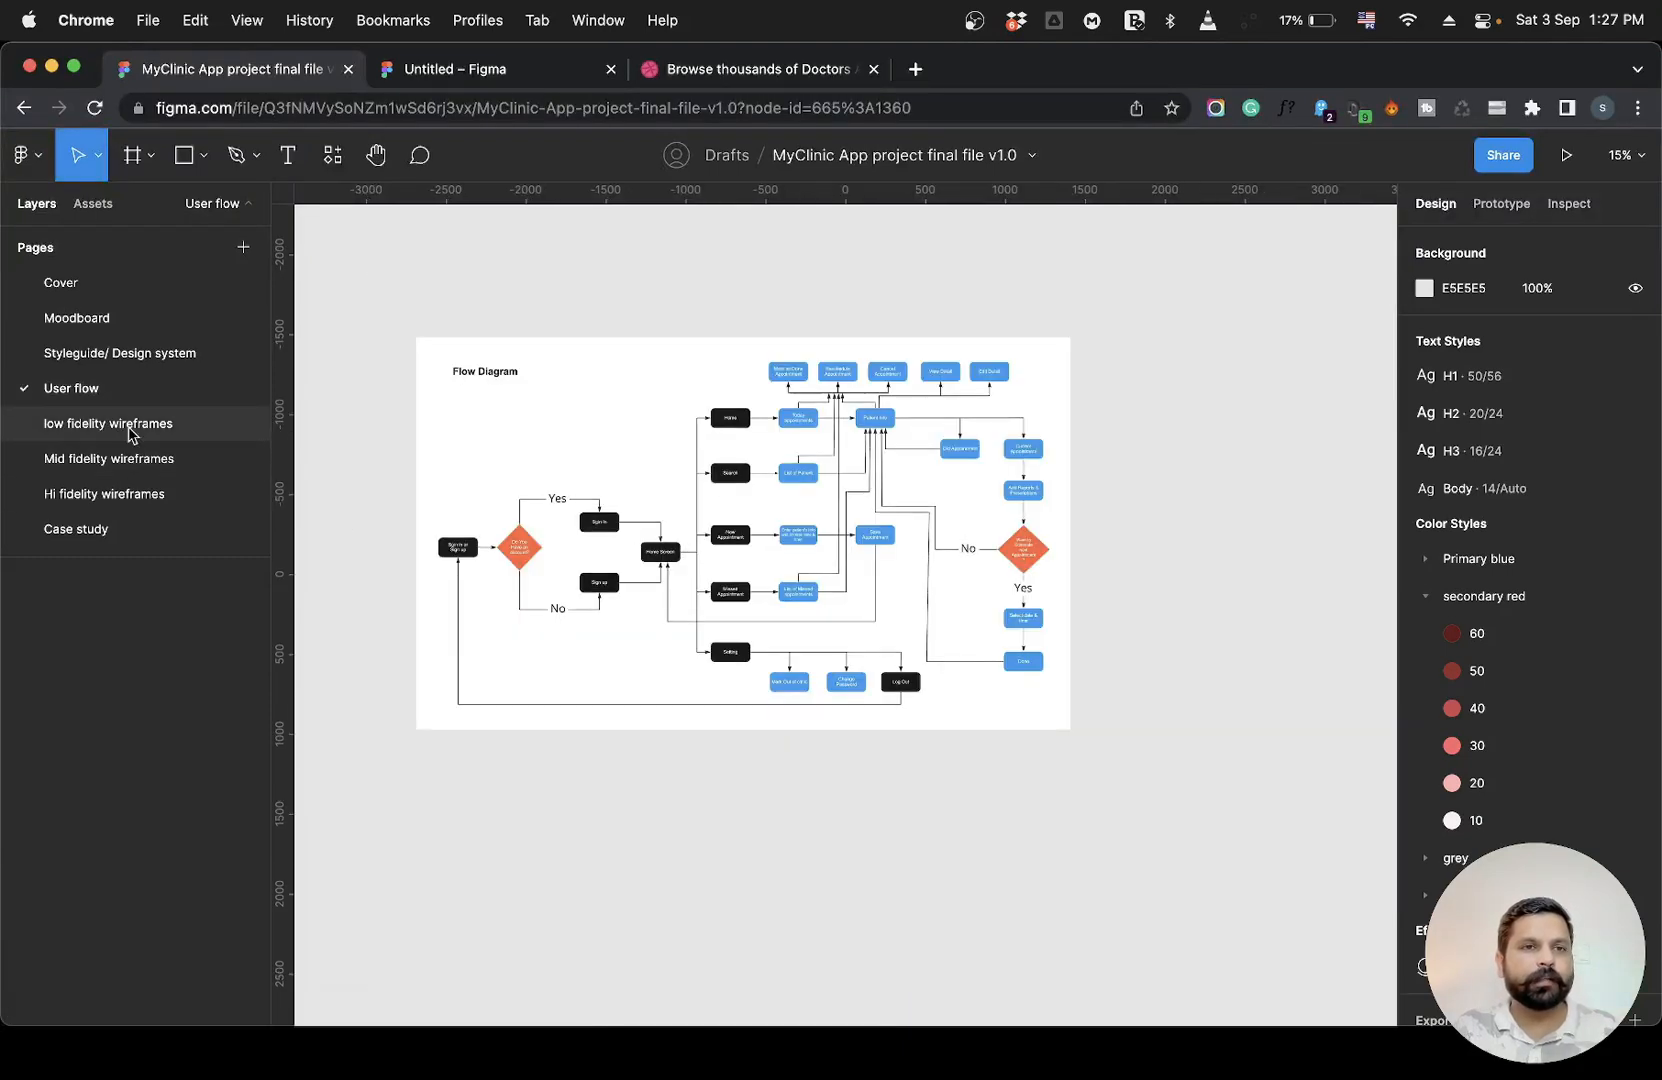
pyautogui.click(119, 424)
pyautogui.click(638, 527)
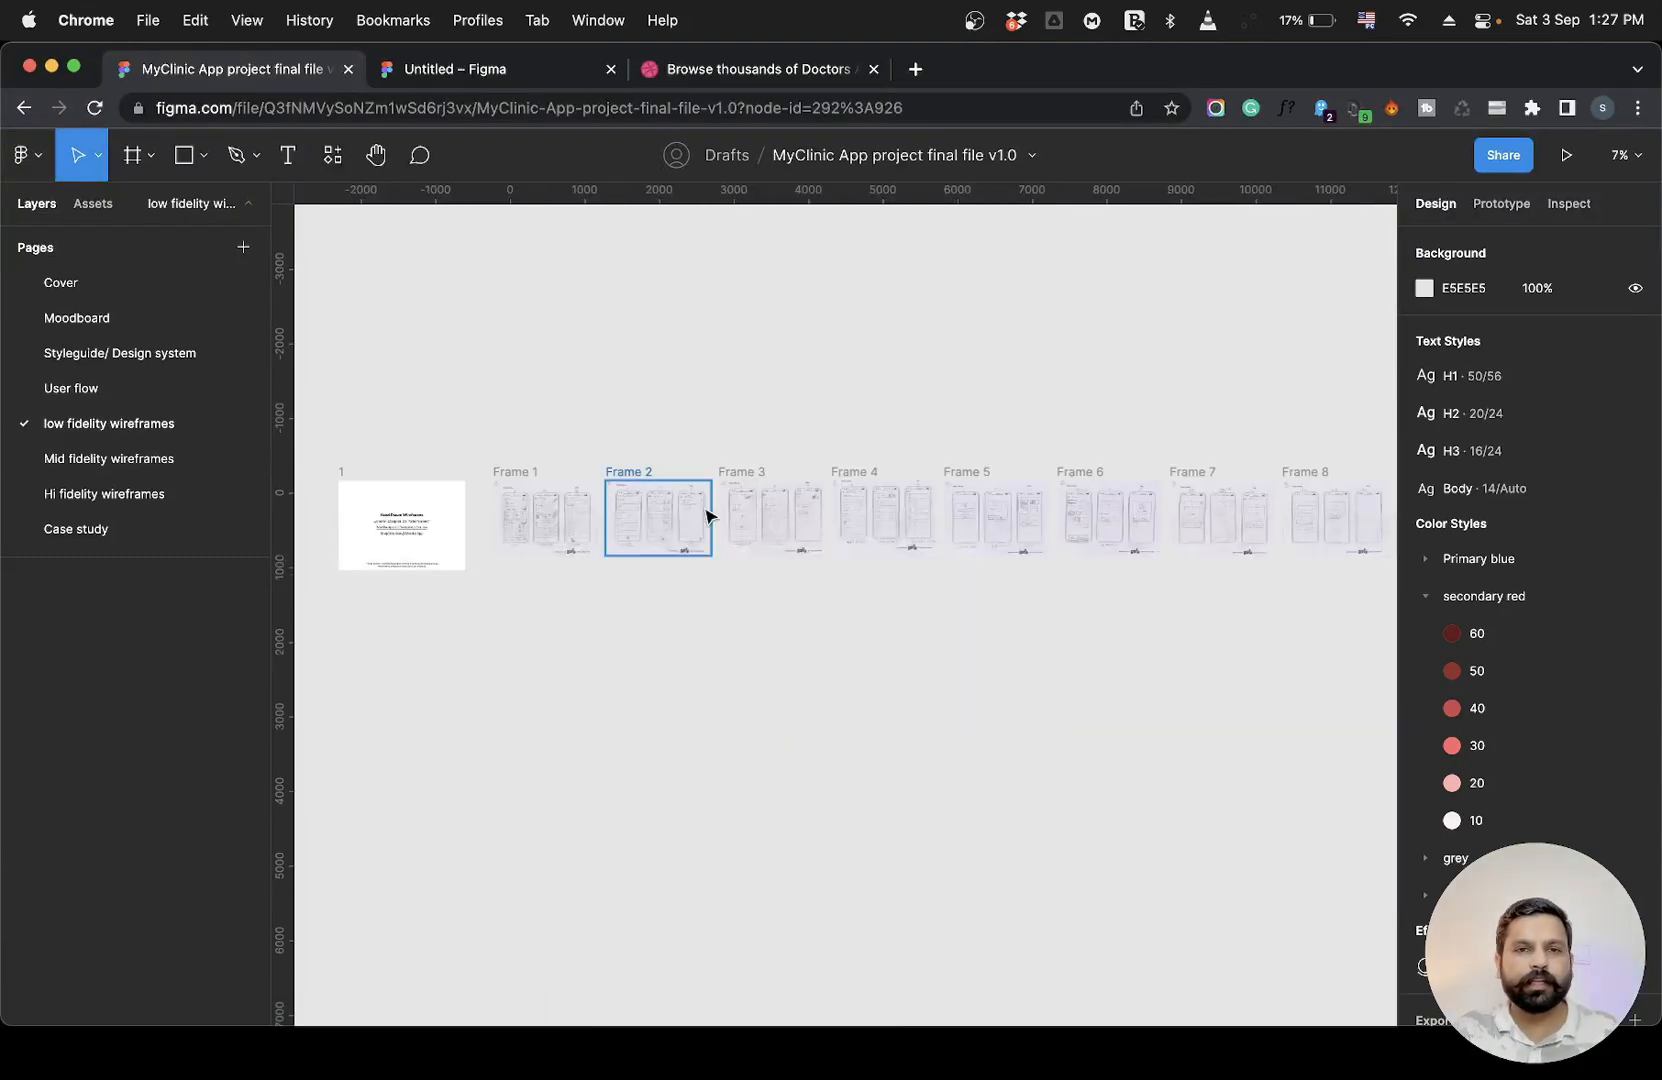
pyautogui.hotkey('shift', '2')
pyautogui.hscroll(-15, 700, 517)
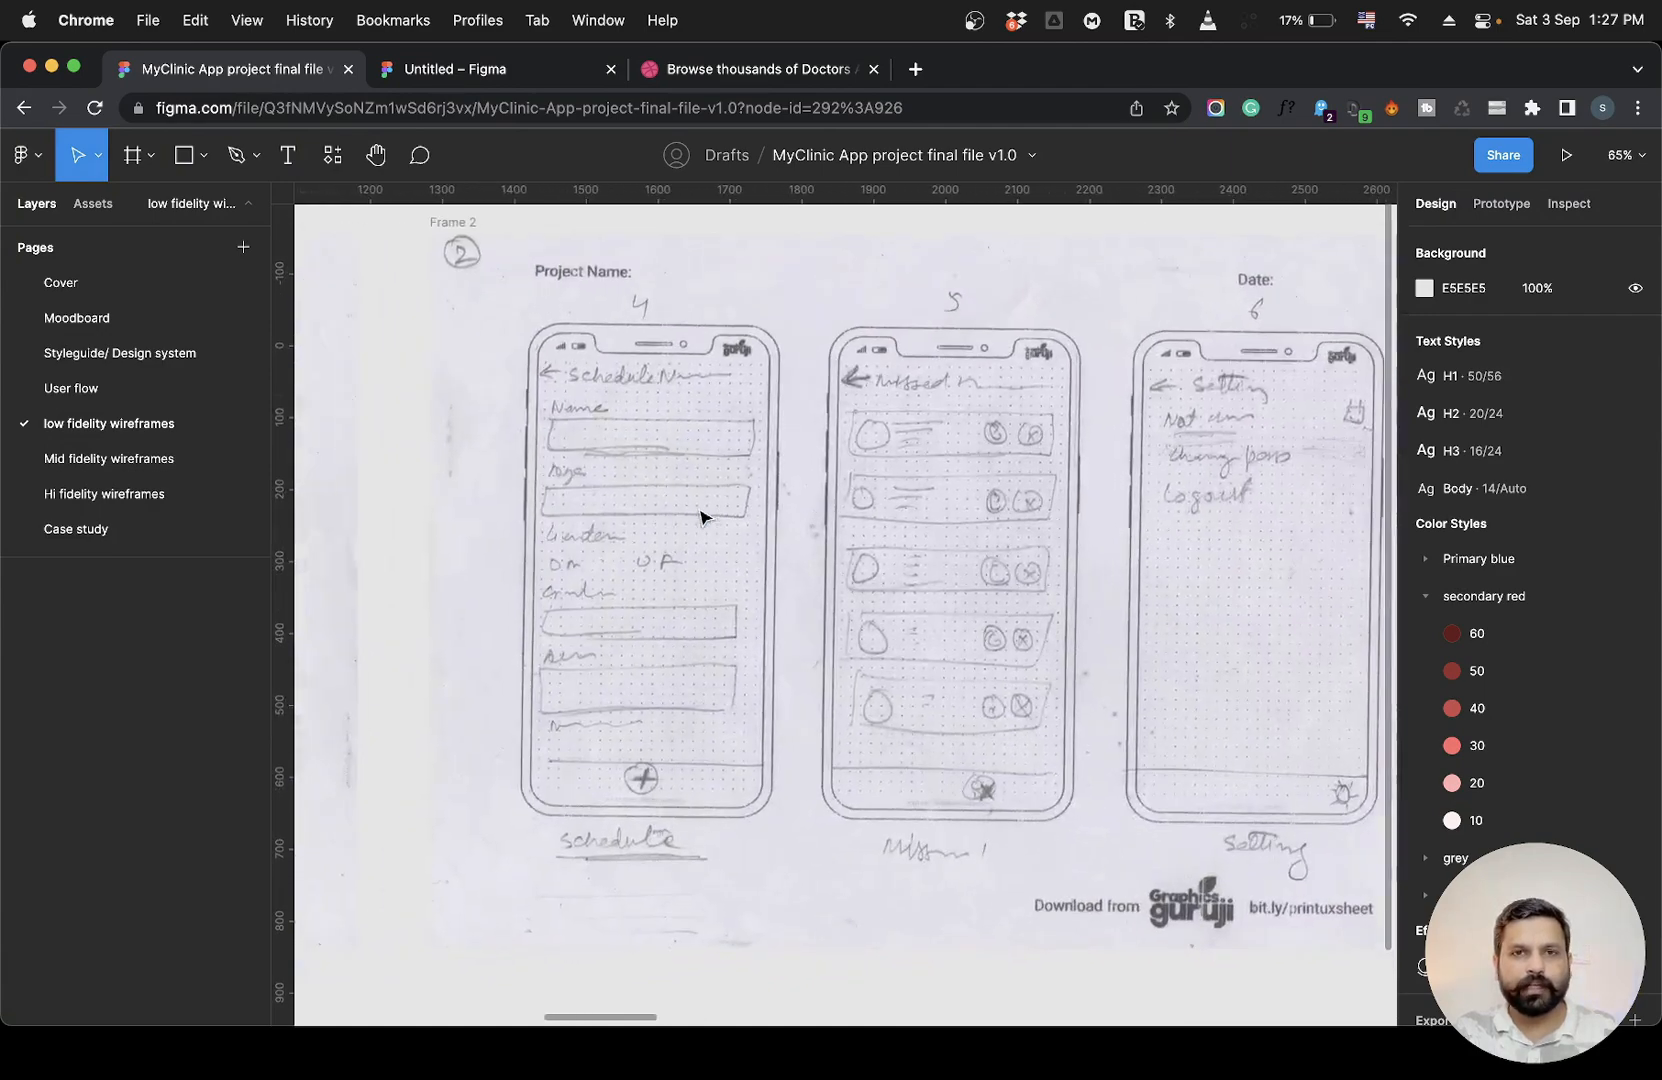
pyautogui.hscroll(20, 700, 517)
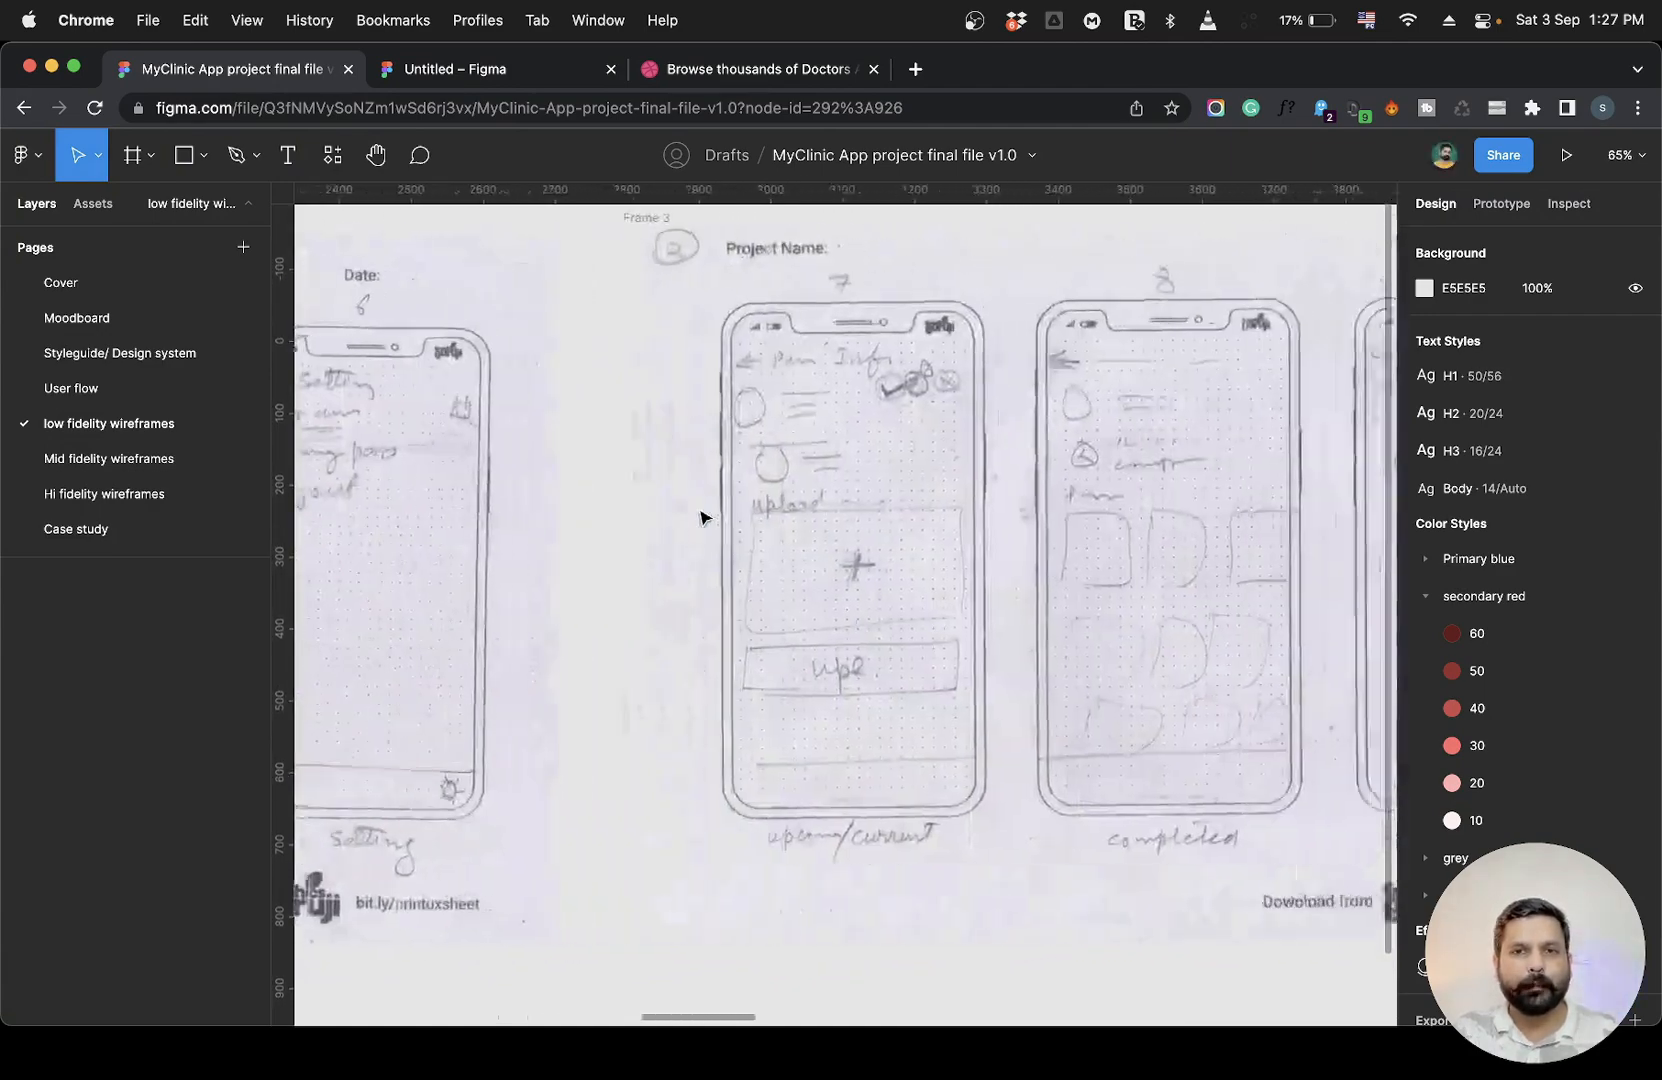
pyautogui.hscroll(15, 700, 517)
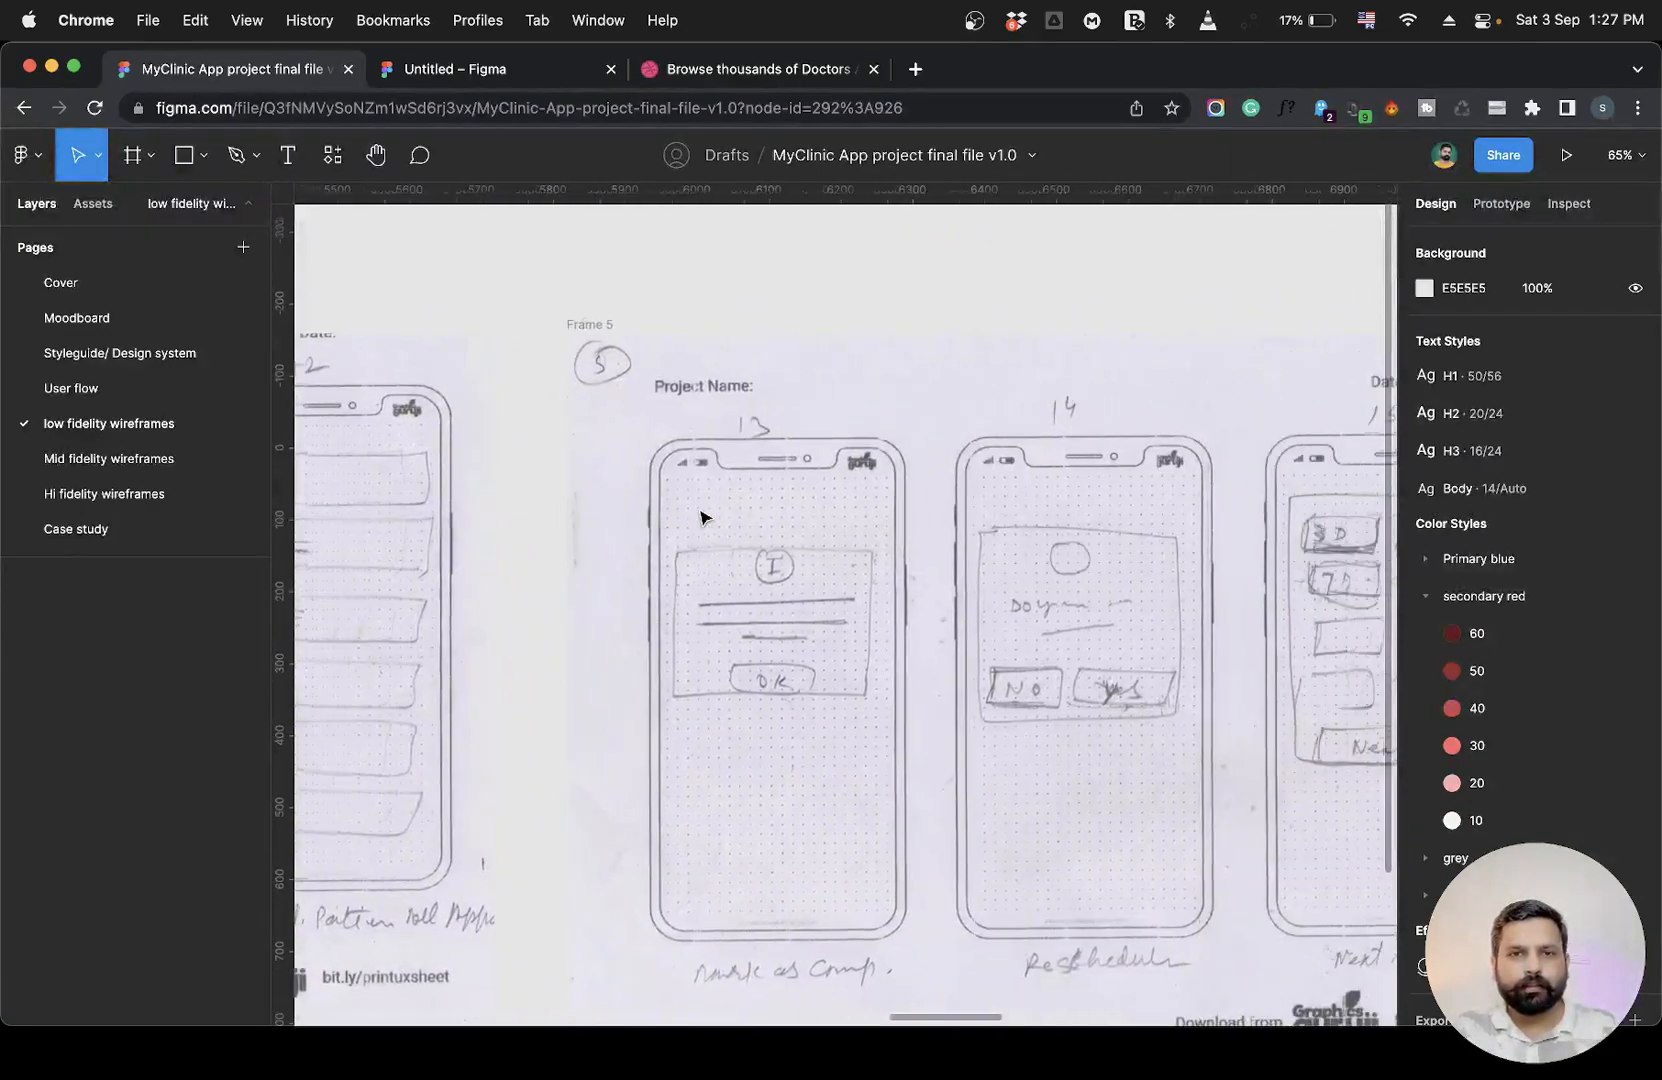
pyautogui.hscroll(15, 700, 517)
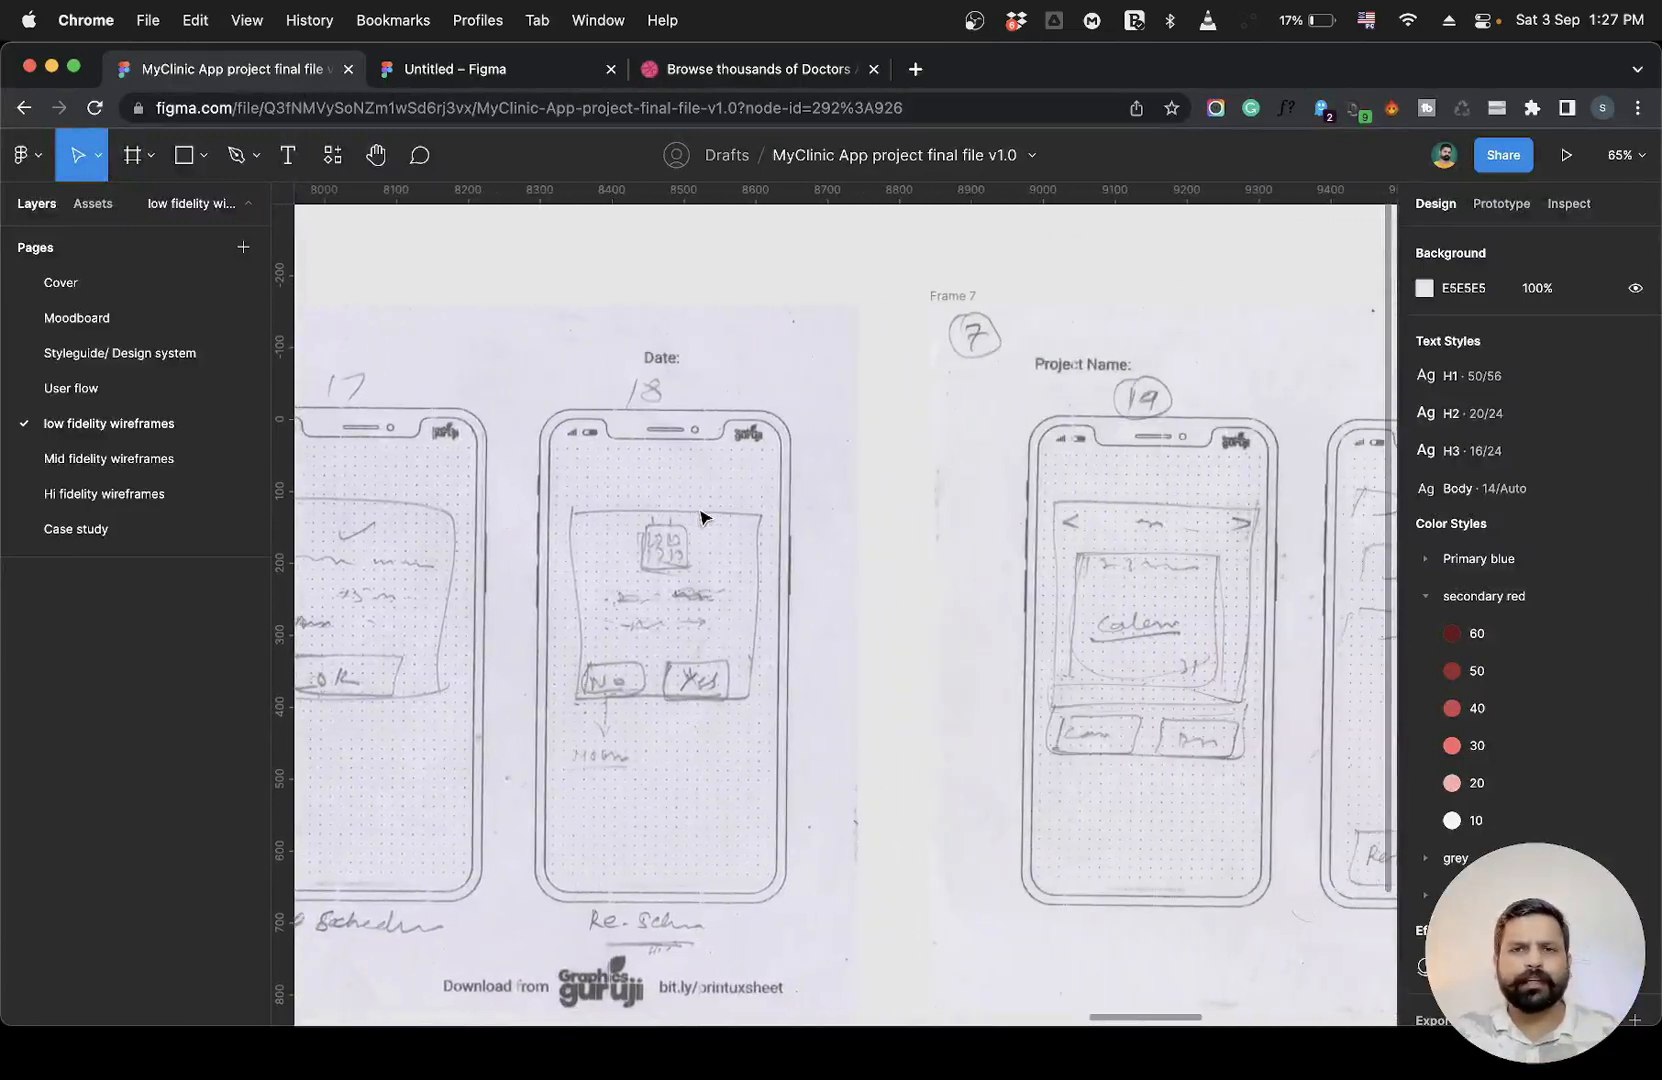
pyautogui.hscroll(-15, 700, 517)
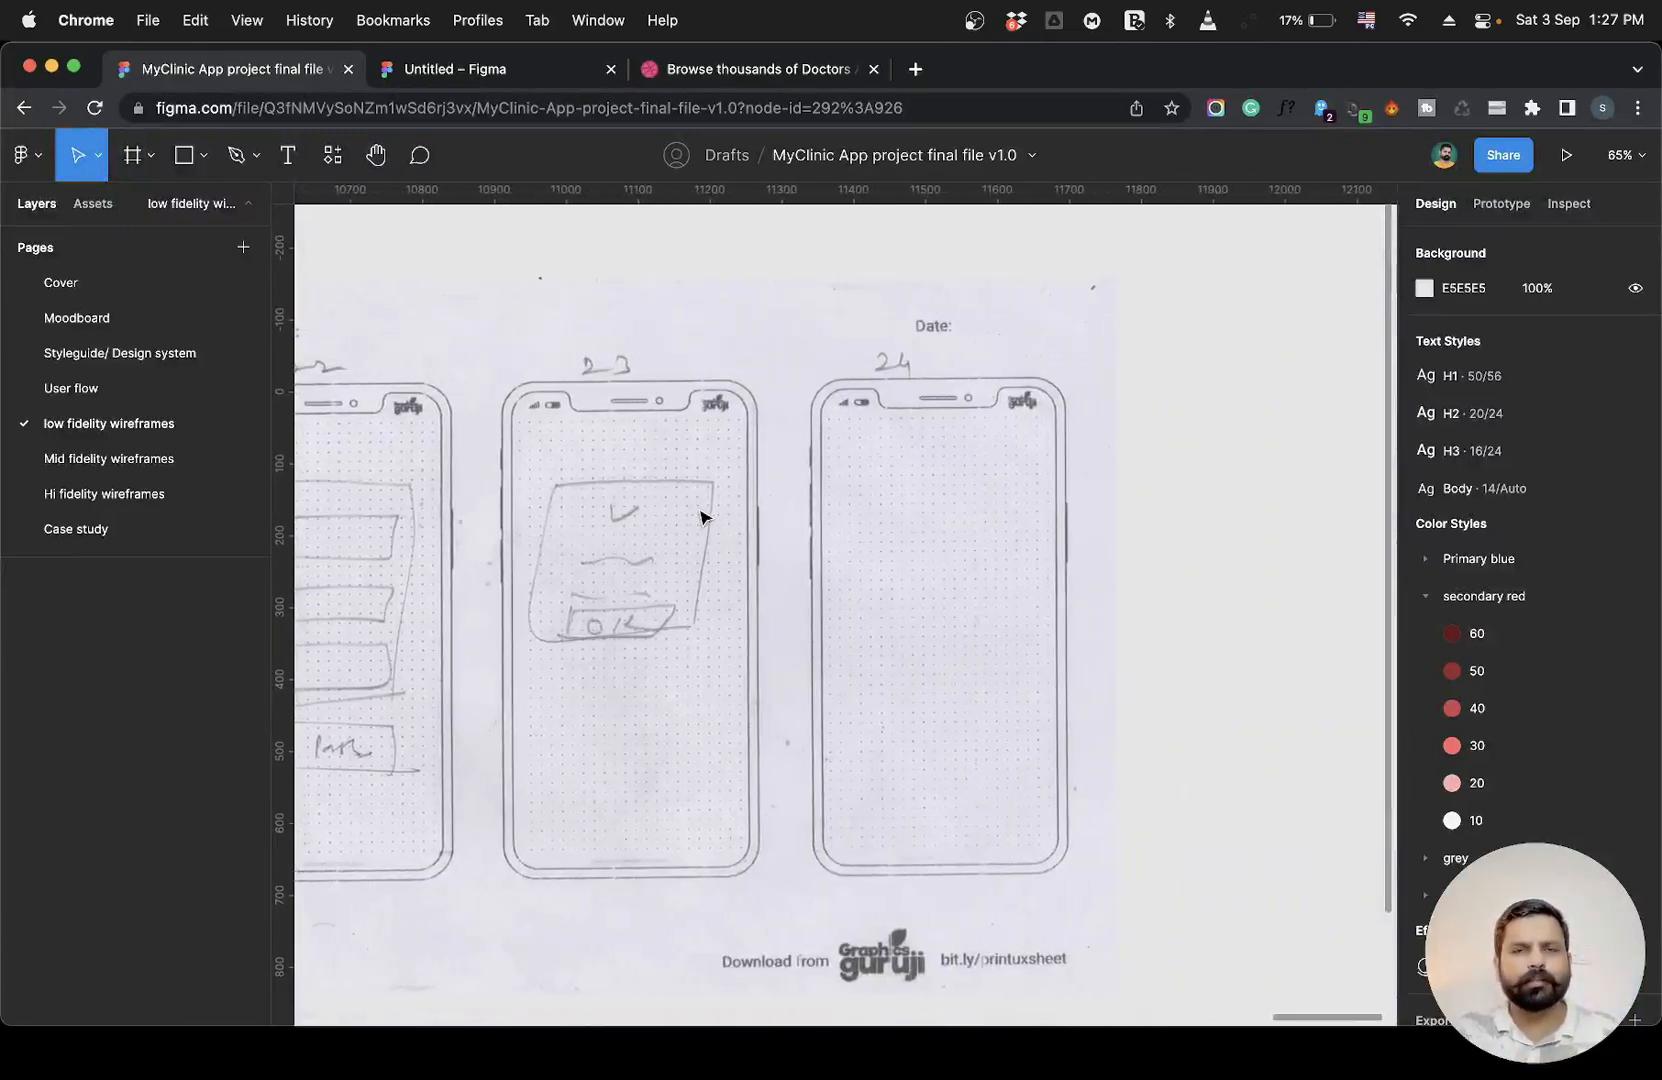
pyautogui.hscroll(-10, 700, 517)
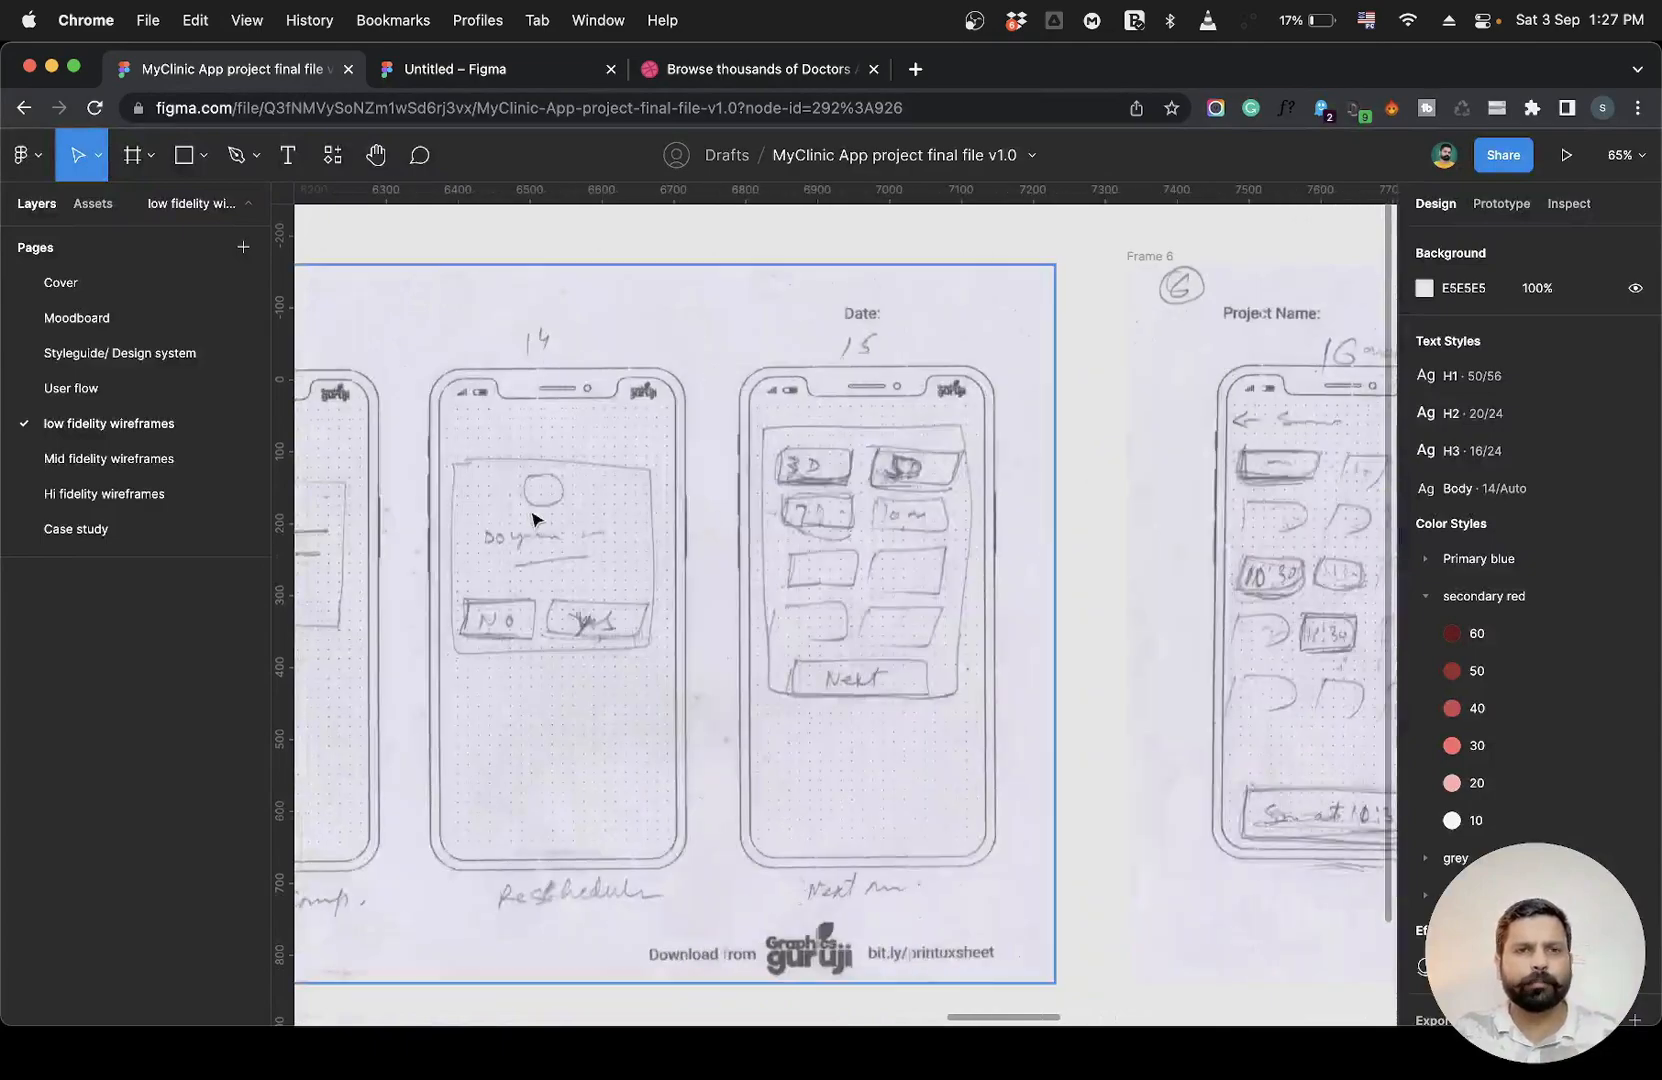
pyautogui.hscroll(-5, 534, 520)
# Browse the mid fidelity and hi fidelity wireframe pages, then return to the Untitled file.
pyautogui.click(42, 460)
pyautogui.hscroll(15, 692, 483)
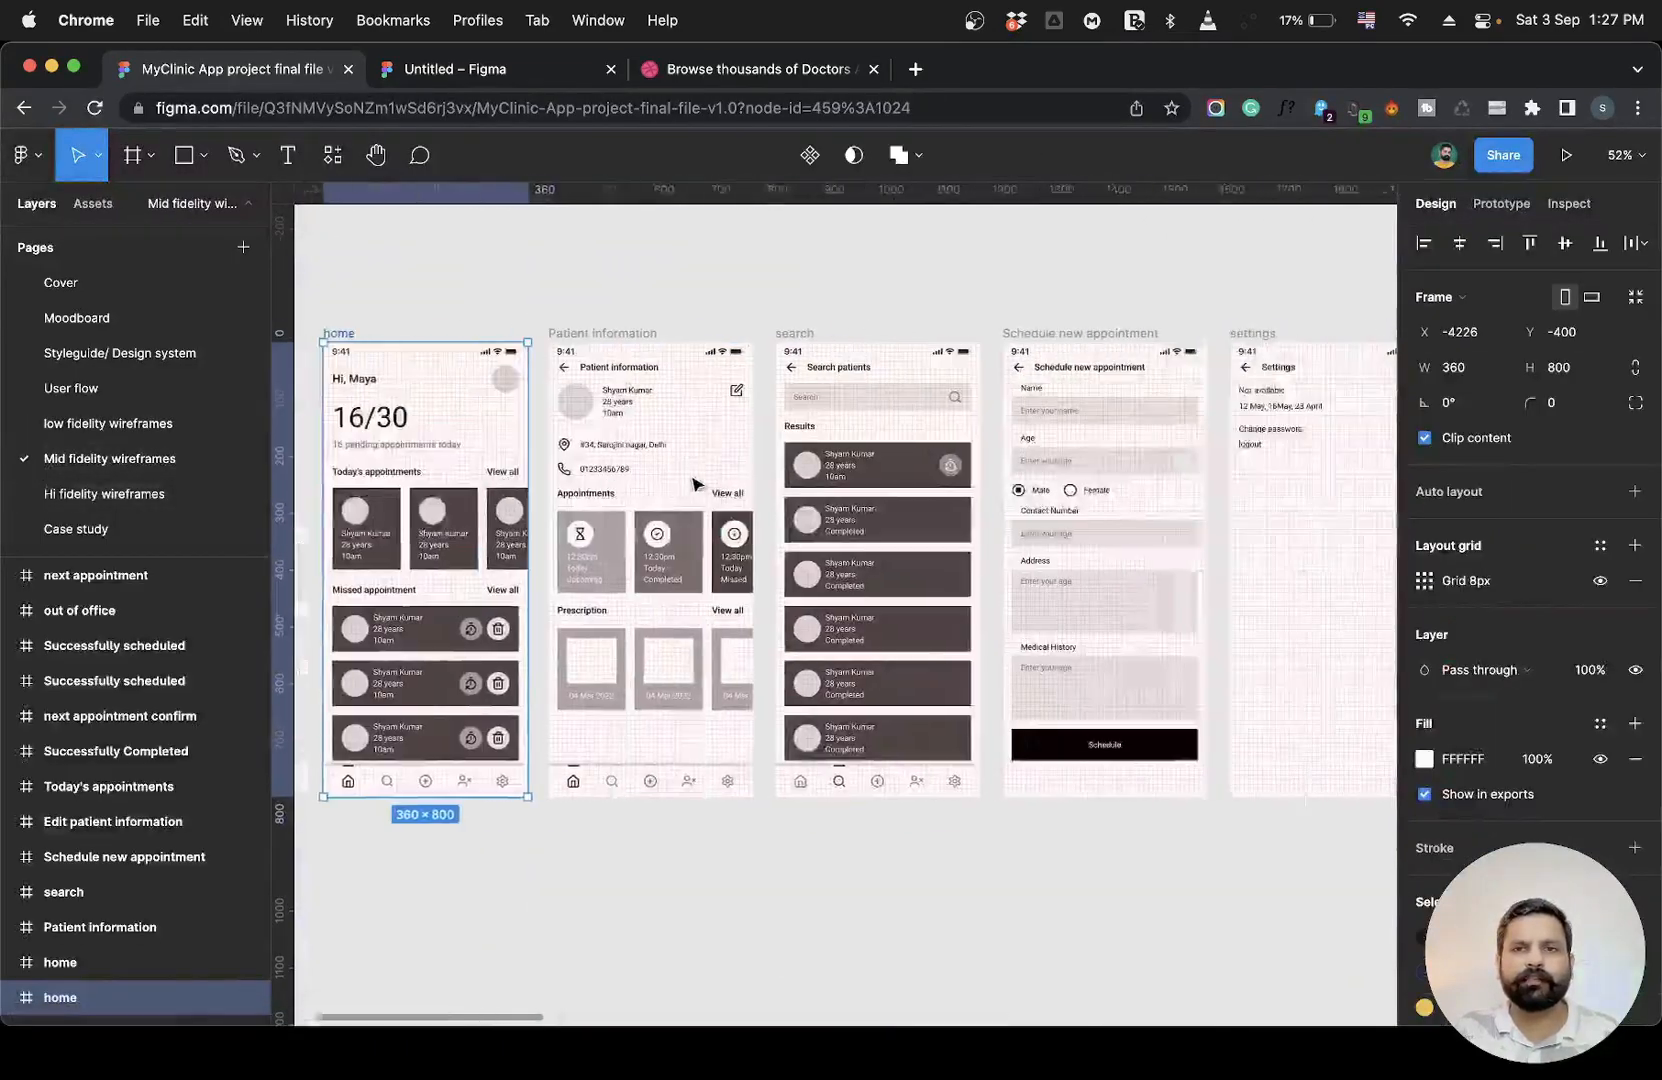
pyautogui.scroll(5, 692, 483)
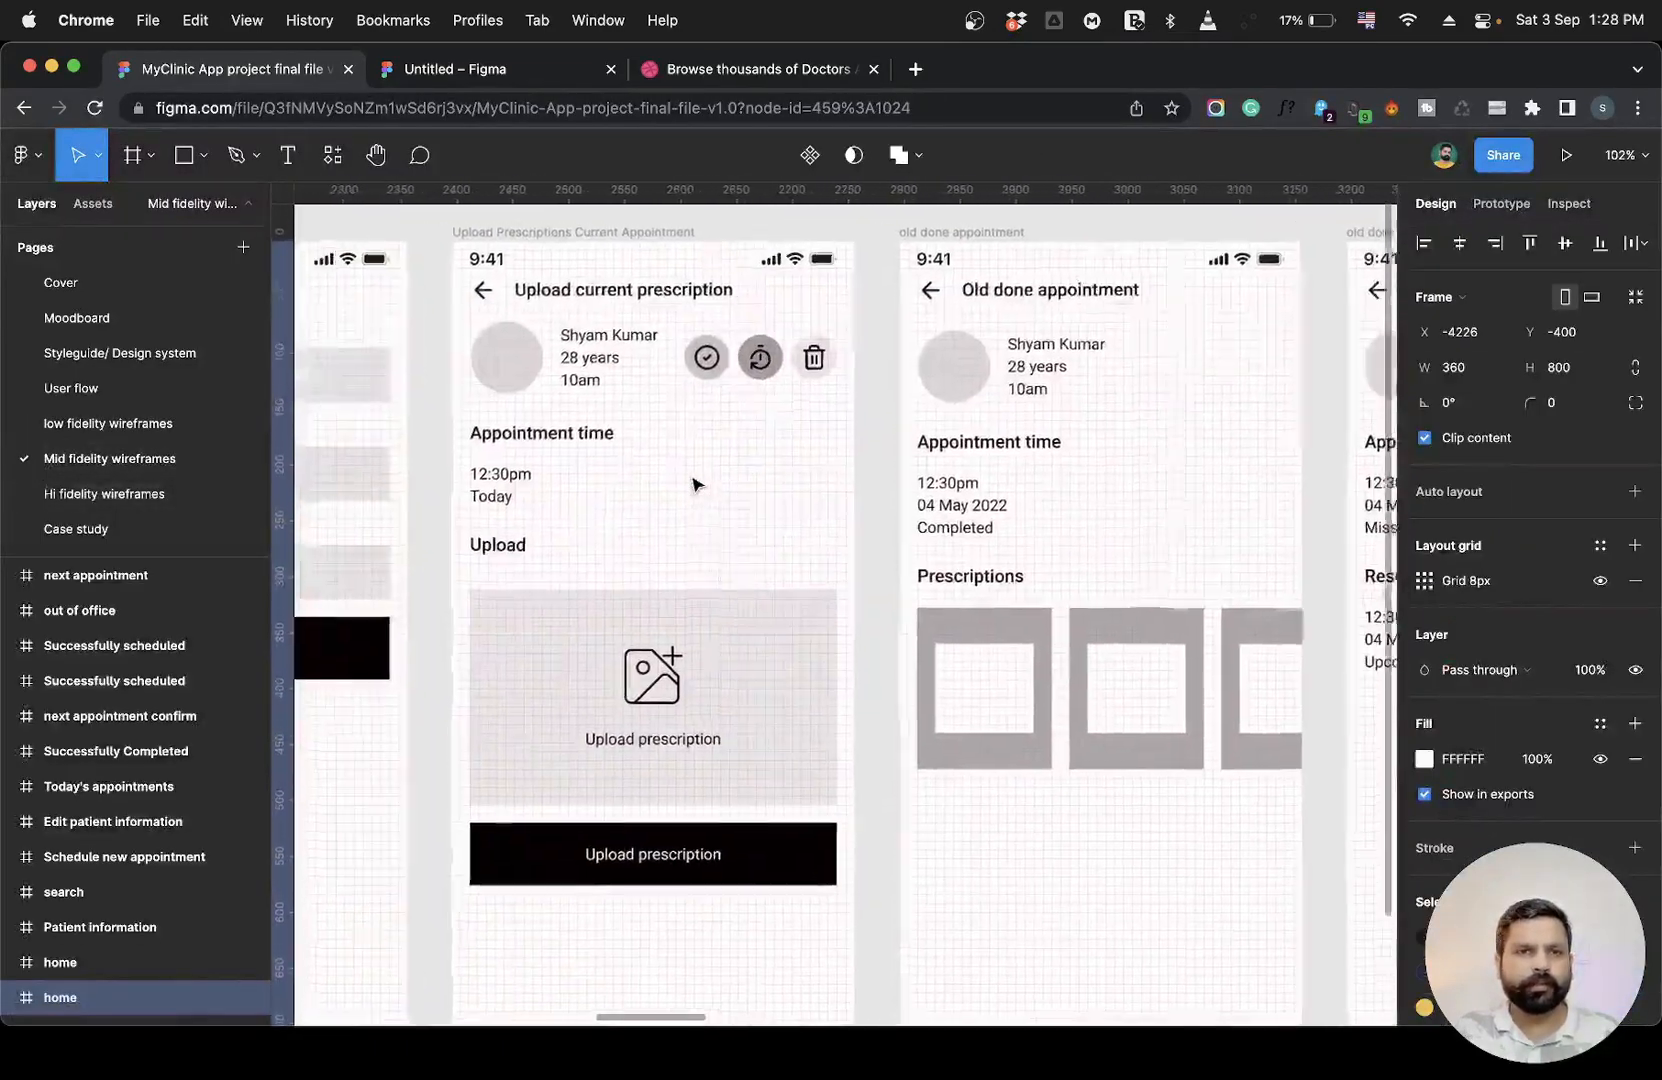
pyautogui.hscroll(-20, 692, 483)
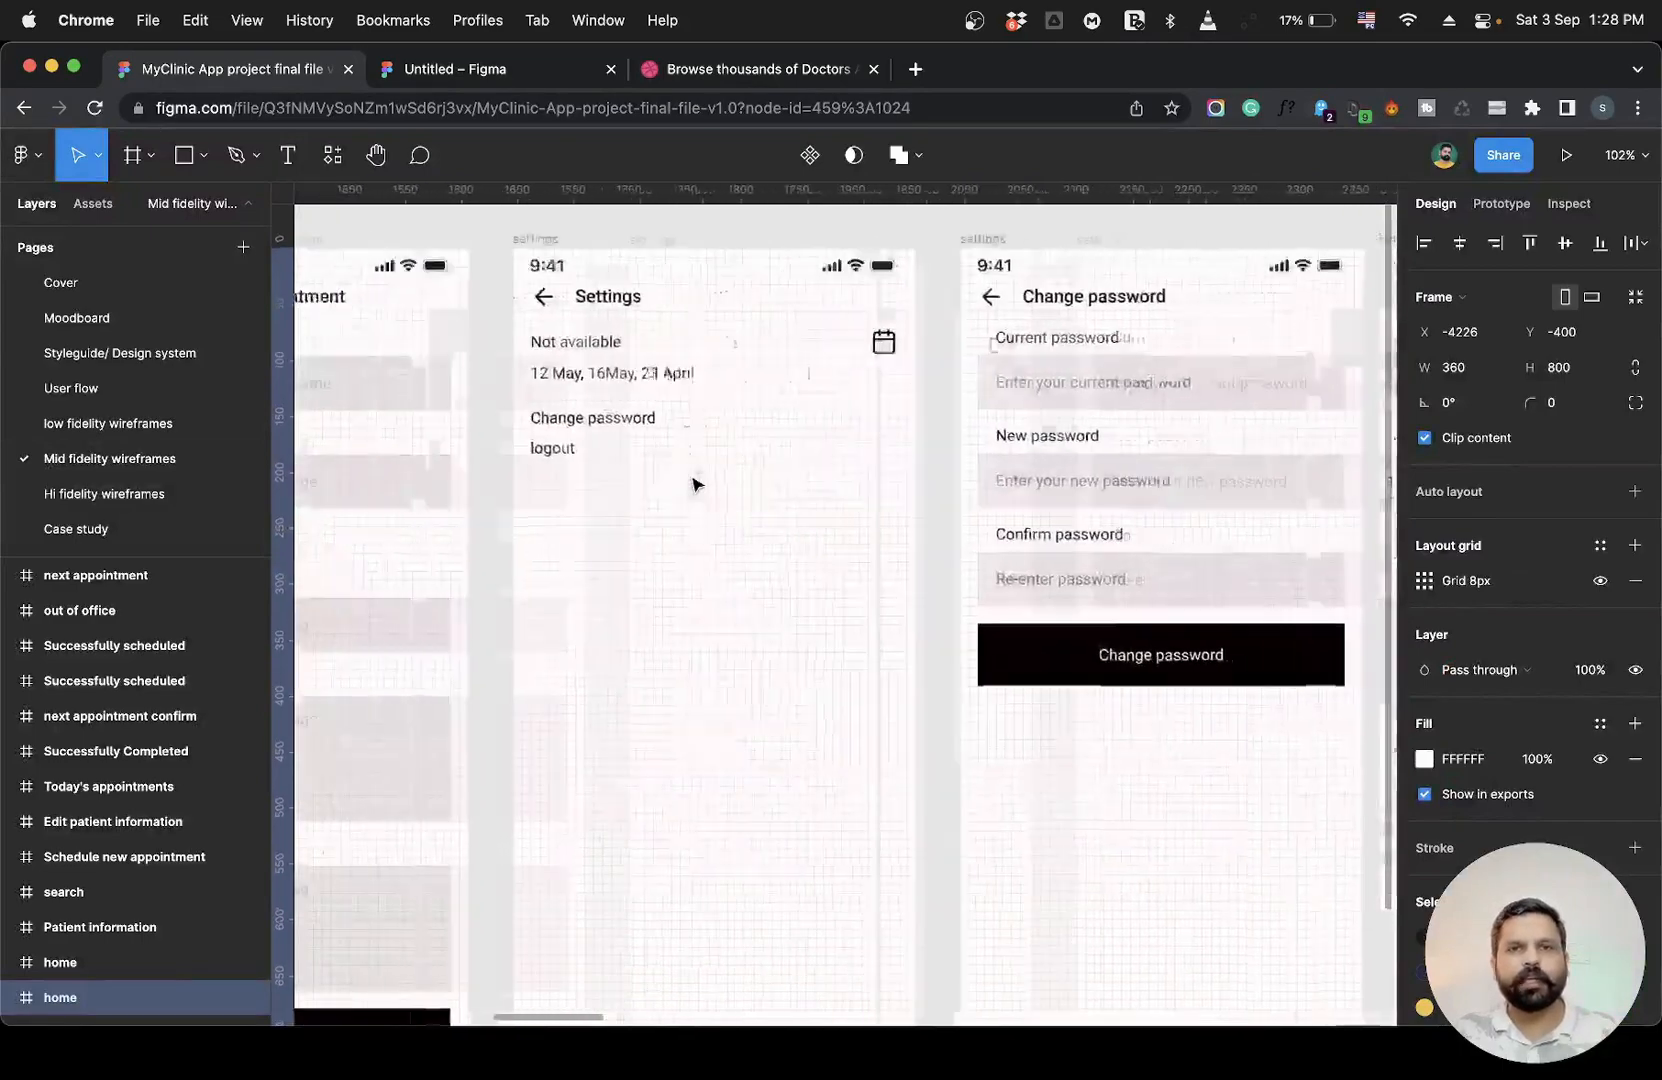
pyautogui.hscroll(-4, 690, 477)
pyautogui.hscroll(6, 692, 480)
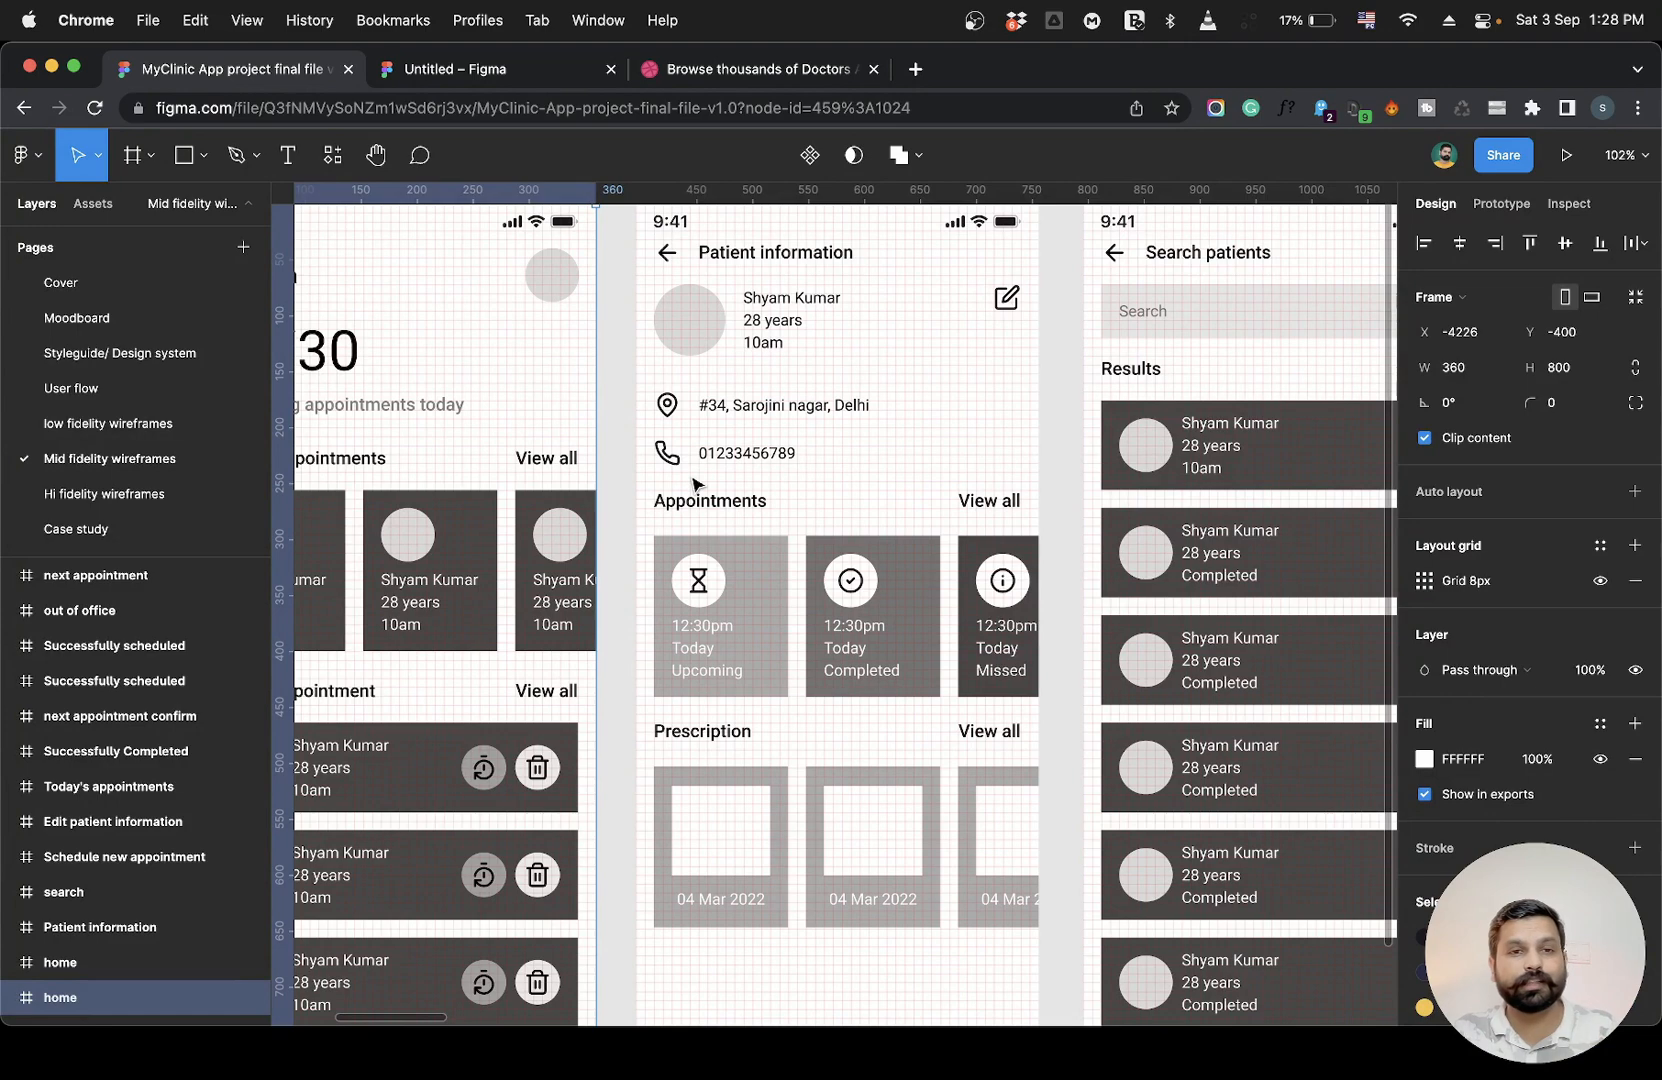
pyautogui.click(110, 493)
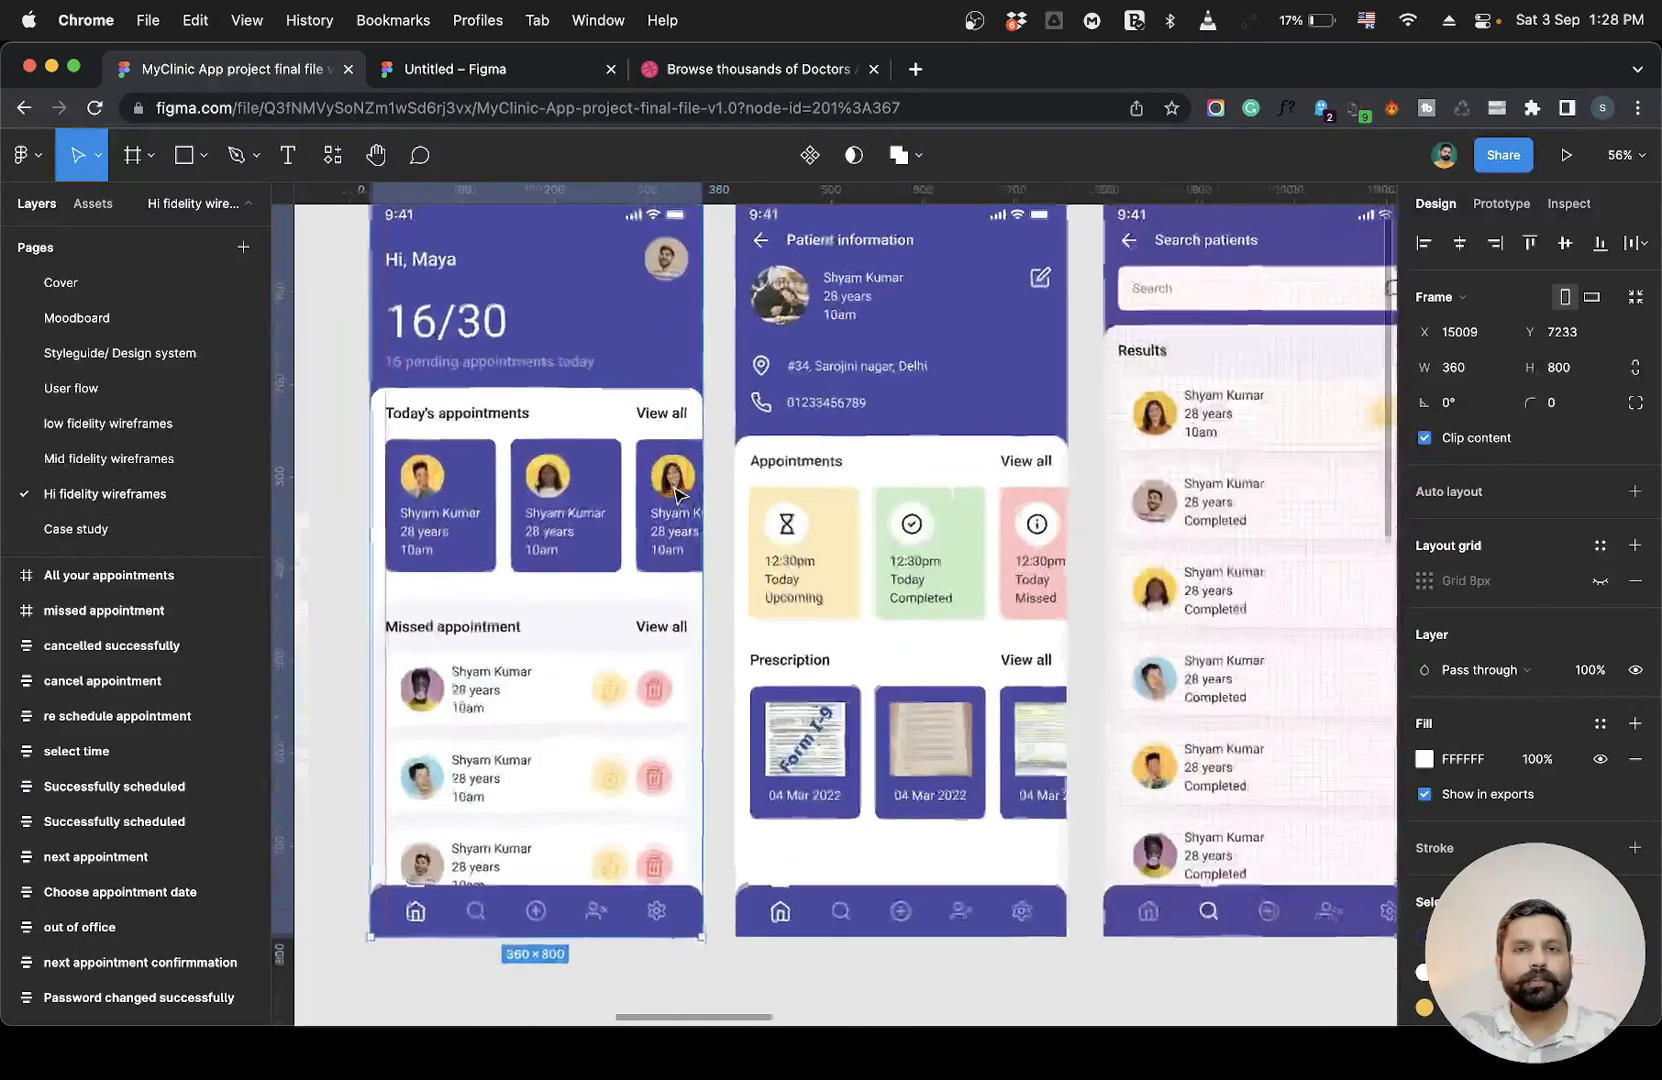
pyautogui.hscroll(-1, 680, 497)
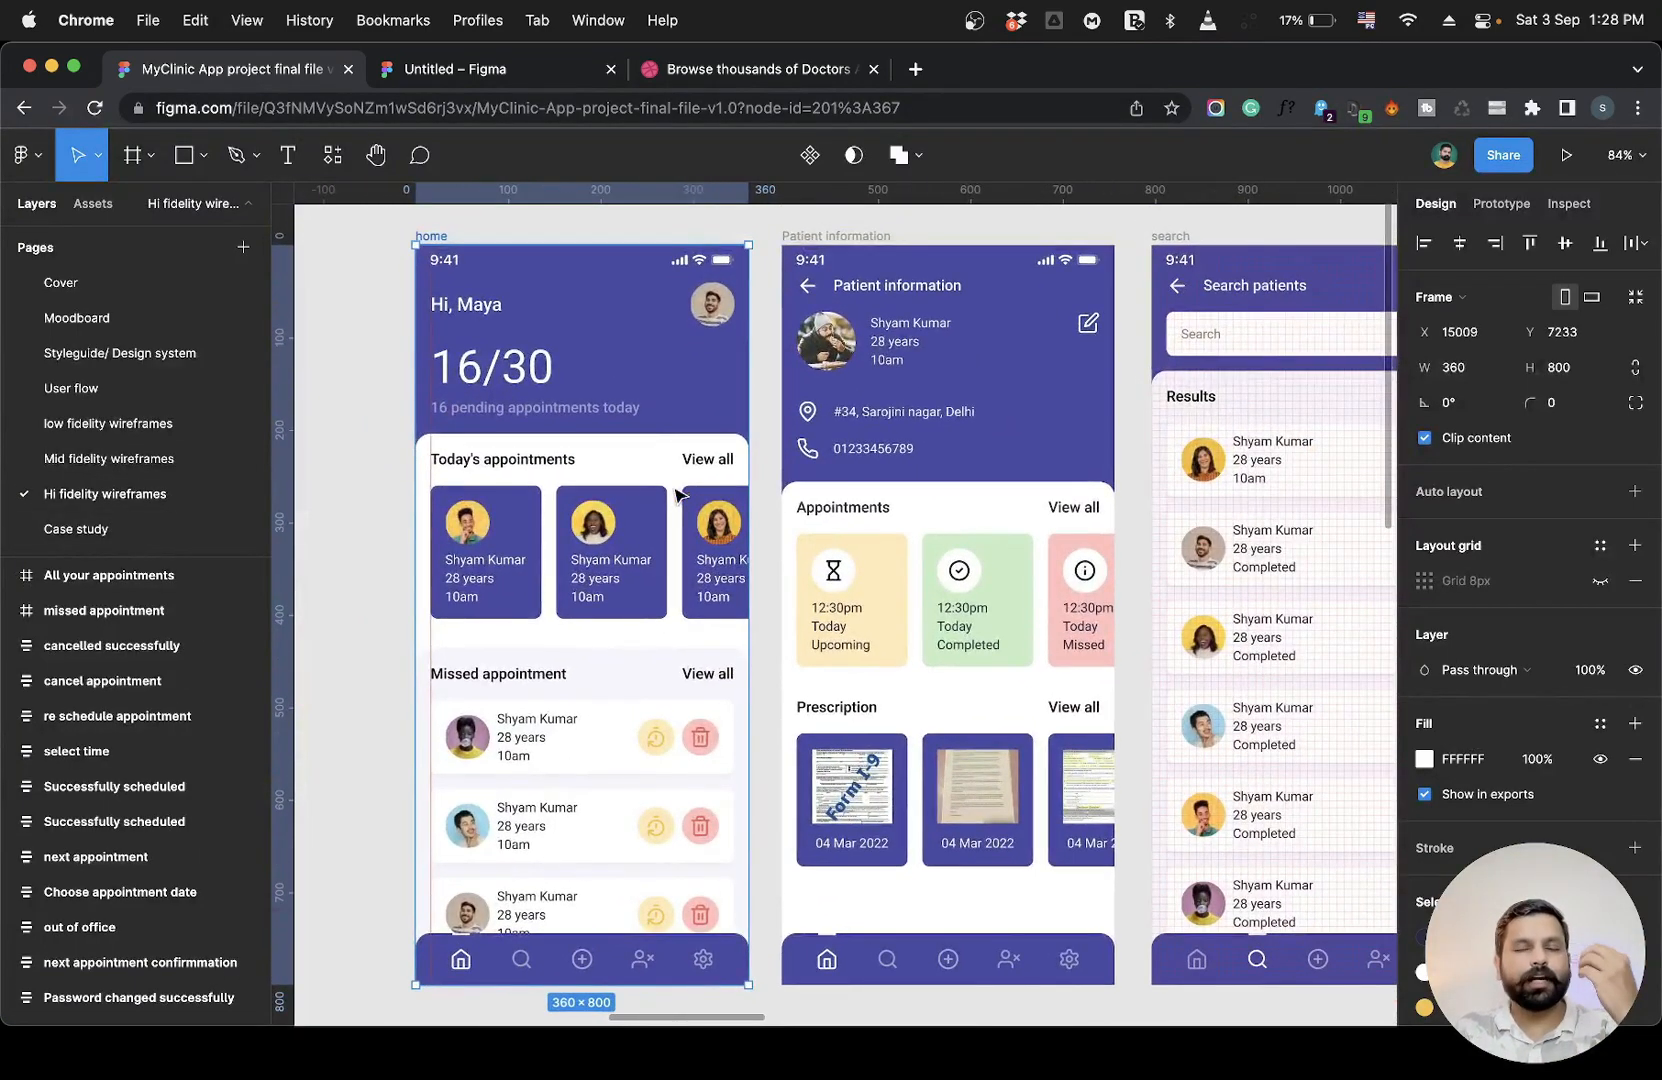
pyautogui.click(368, 441)
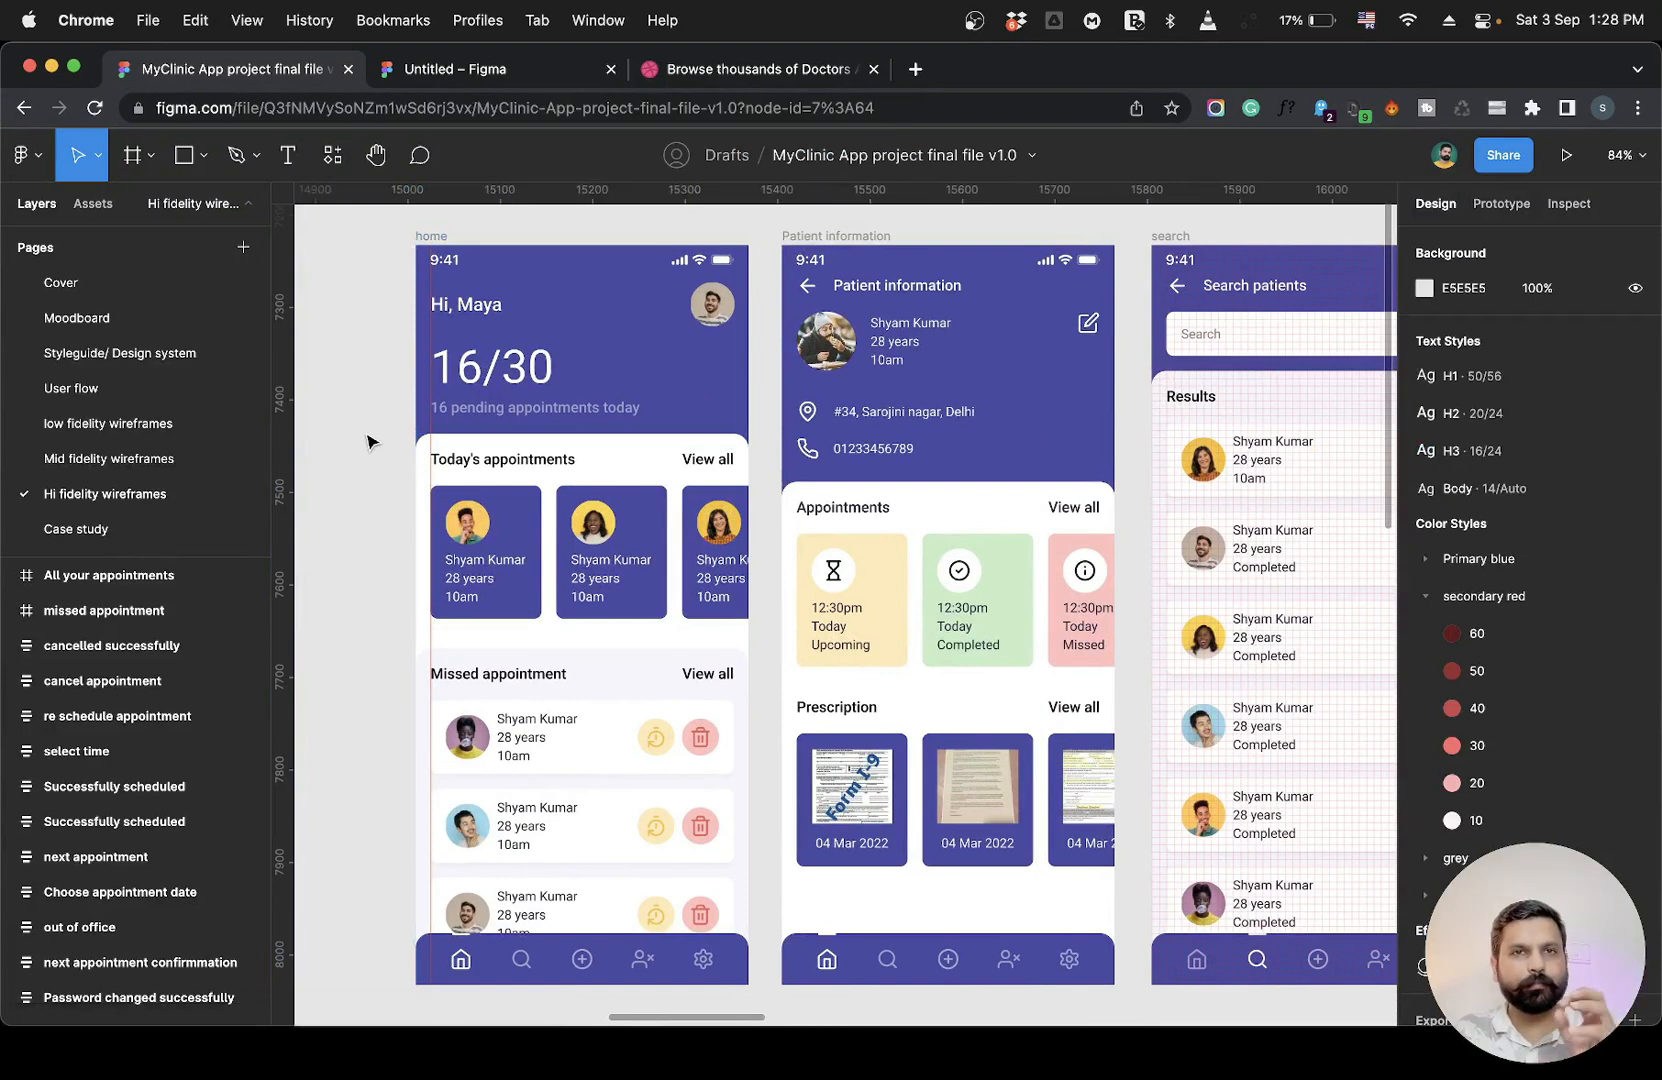
pyautogui.click(445, 69)
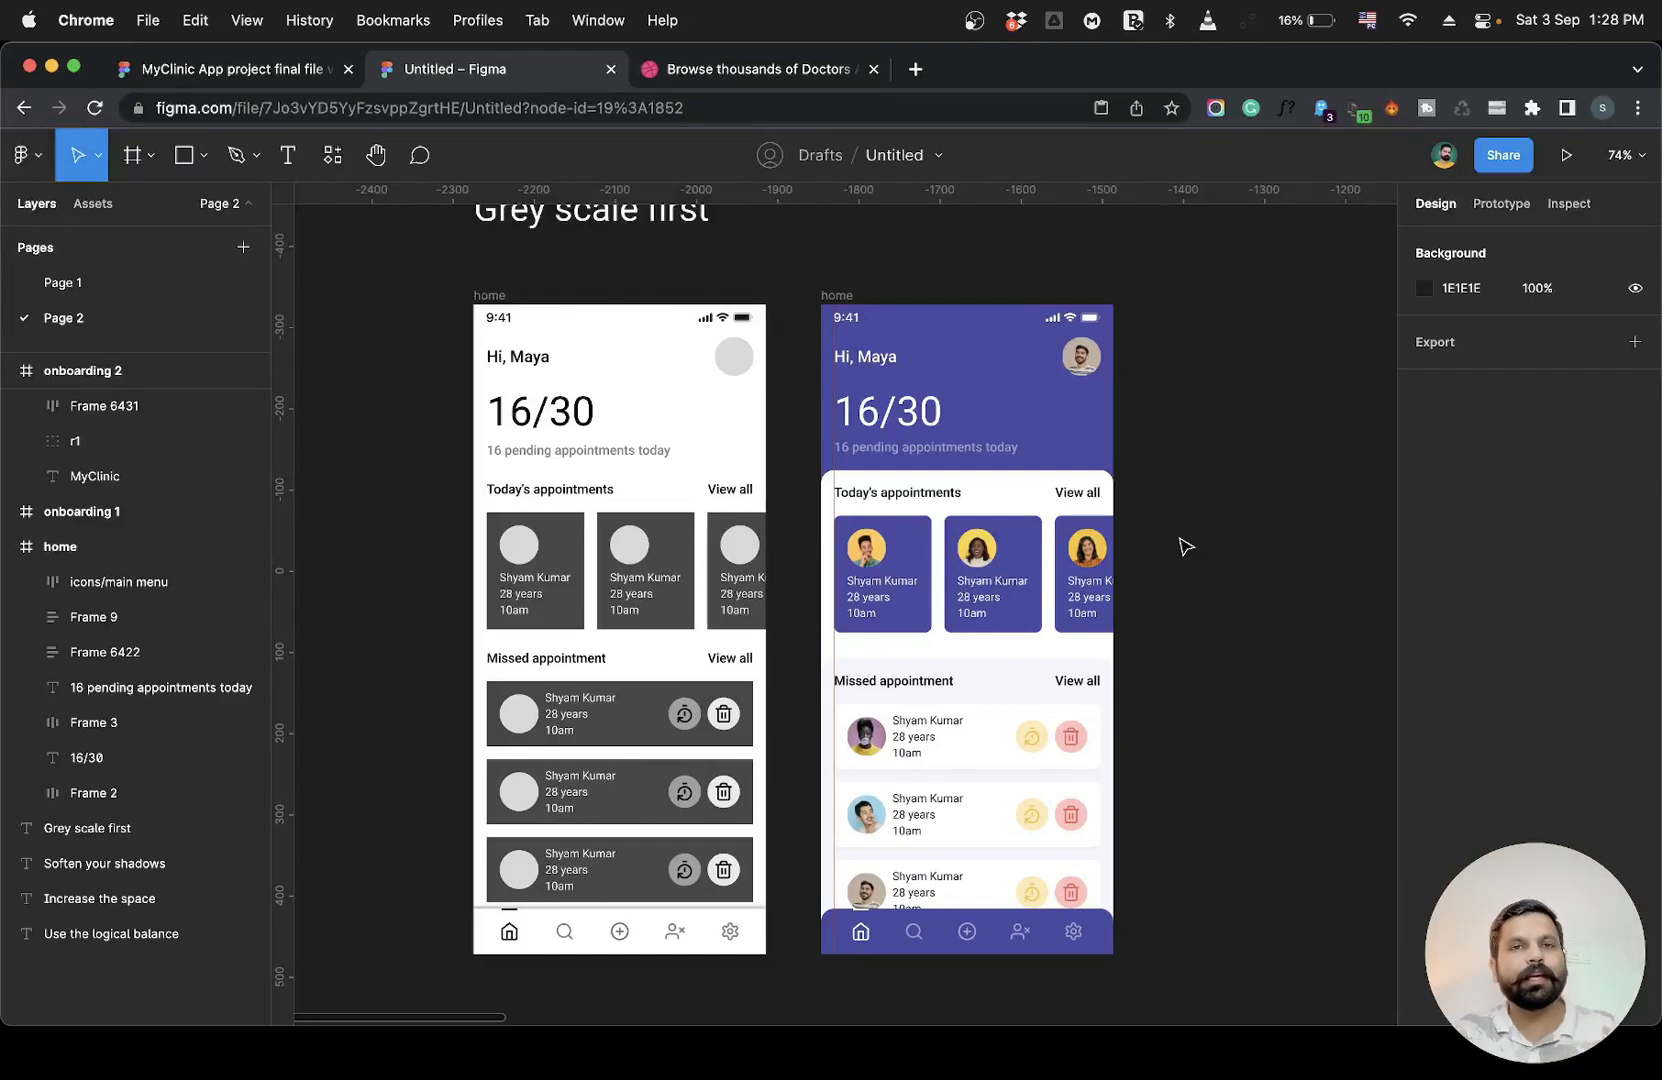
# View the two onboarding screens under the "Use the logical balance" heading on Page 2.
pyautogui.hscroll(15, 1185, 545)
pyautogui.scroll(1, 1185, 545)
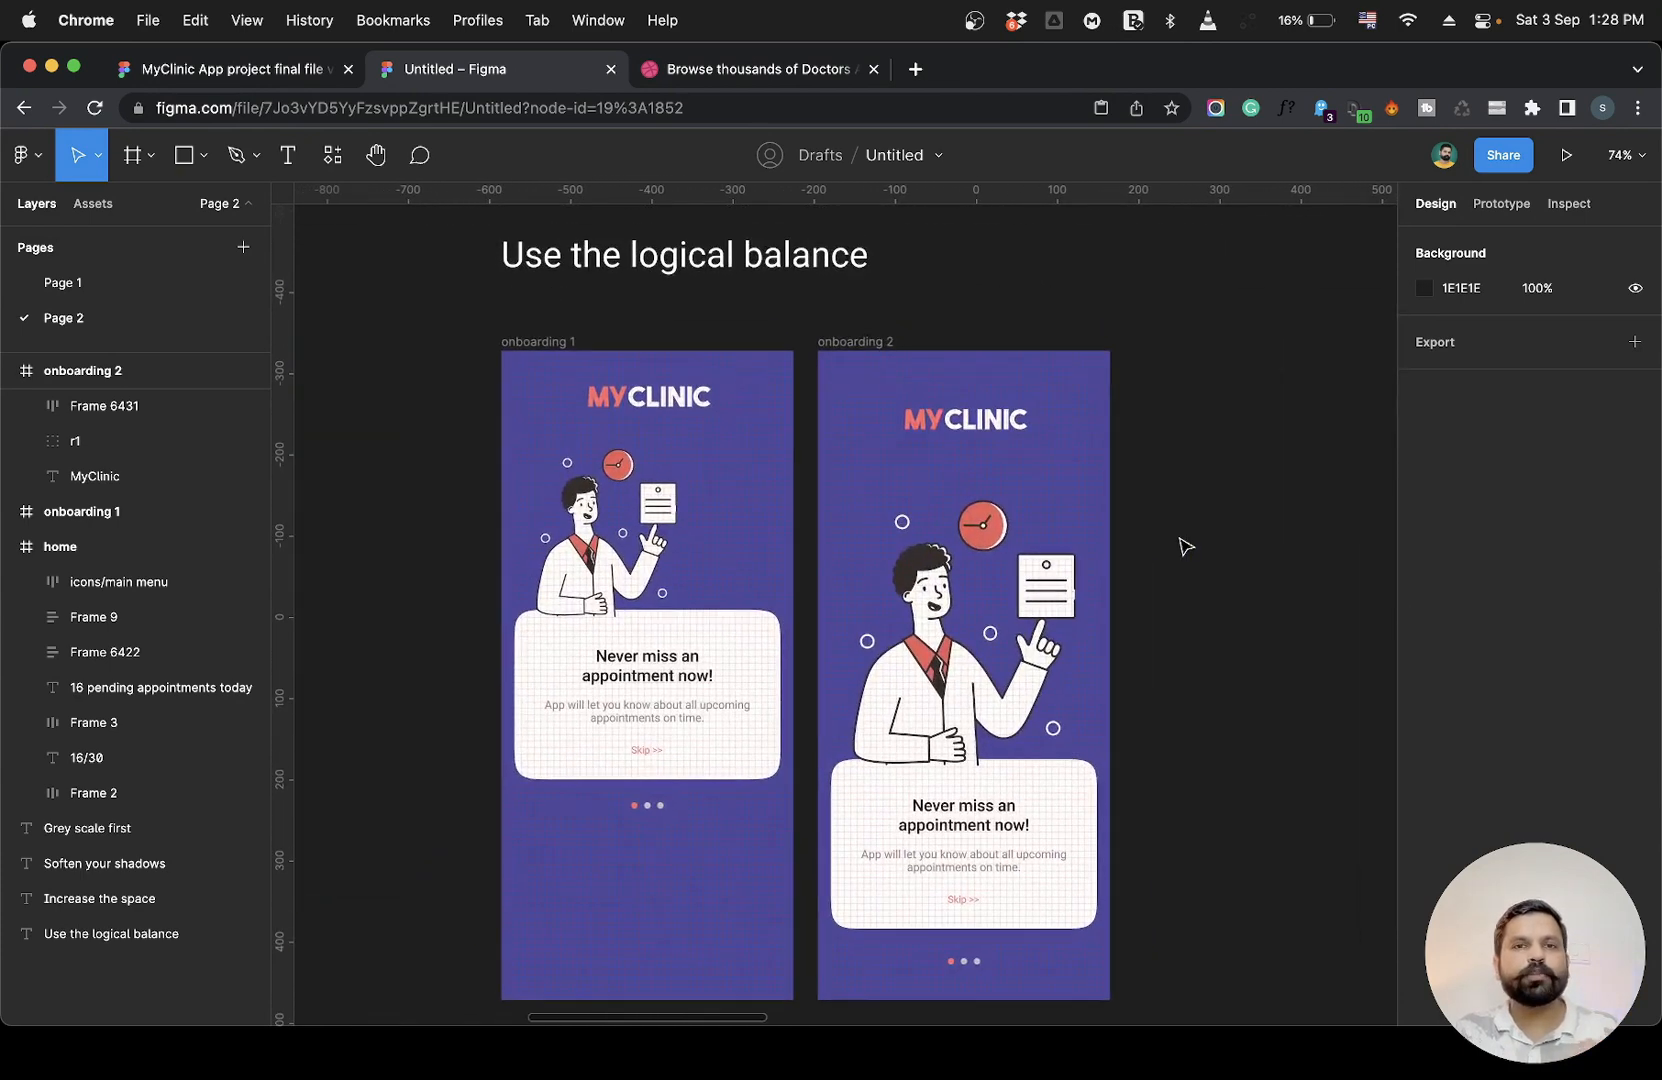
pyautogui.scroll(-2, 1185, 545)
pyautogui.hscroll(2, 1185, 545)
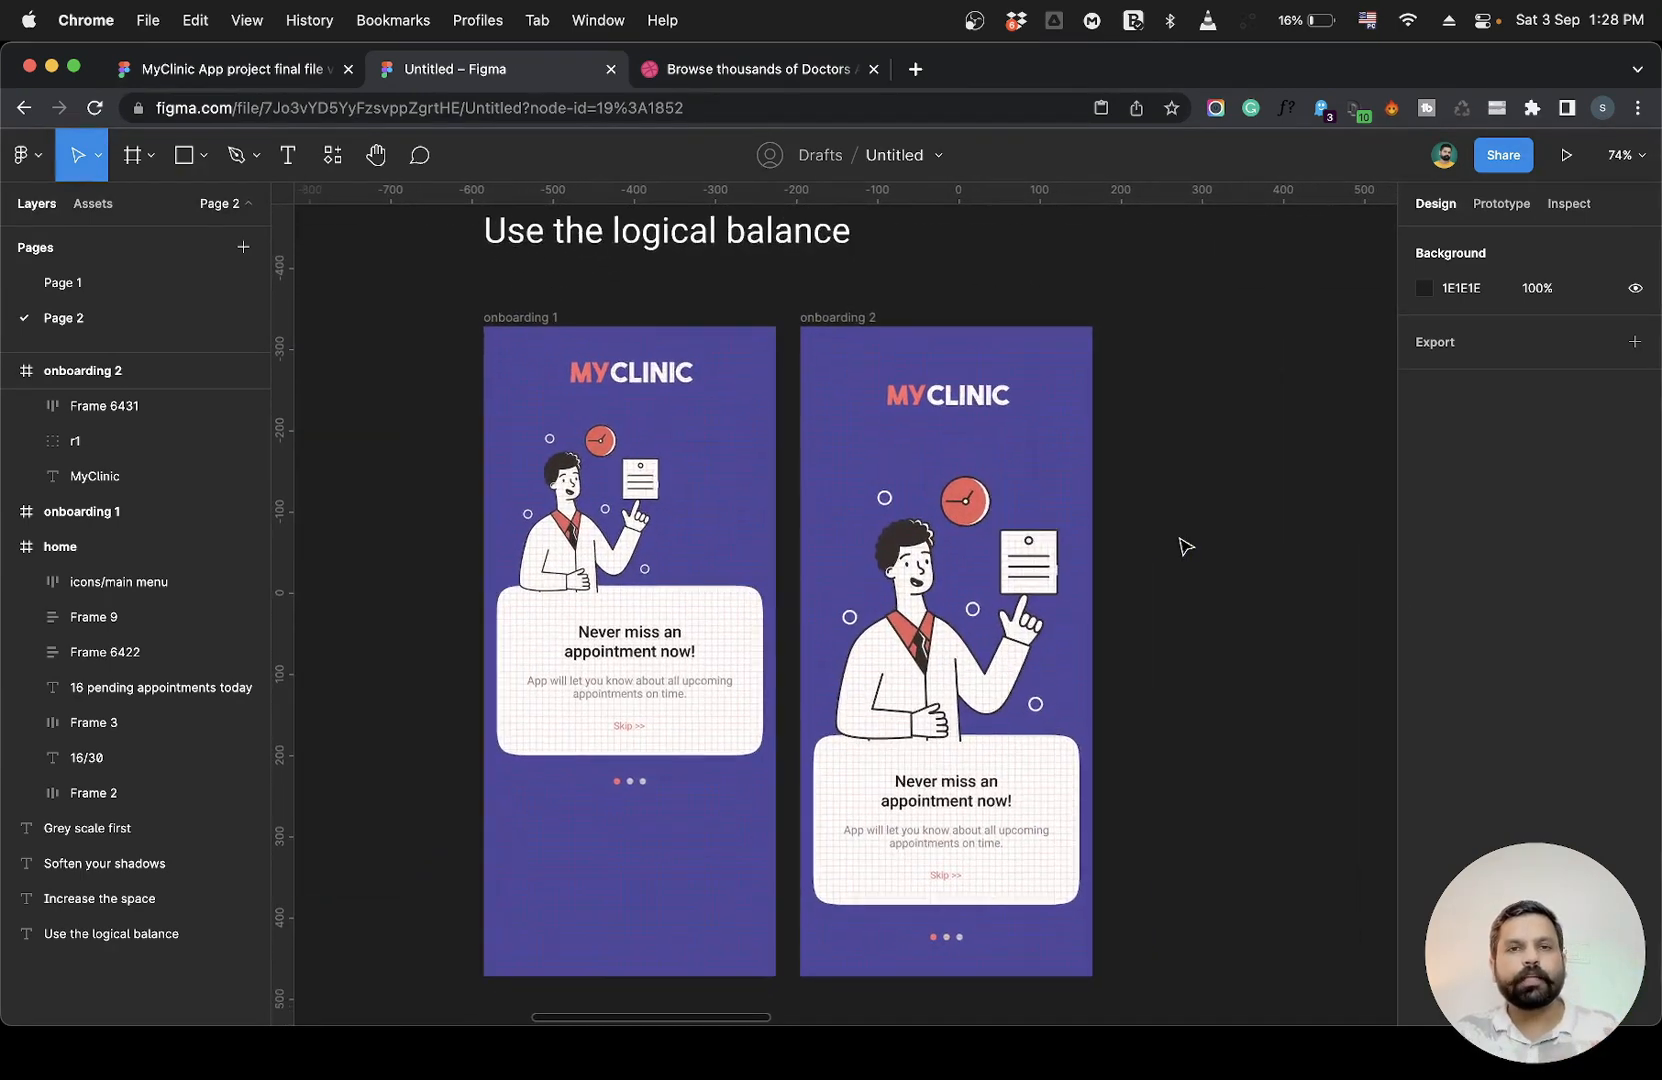